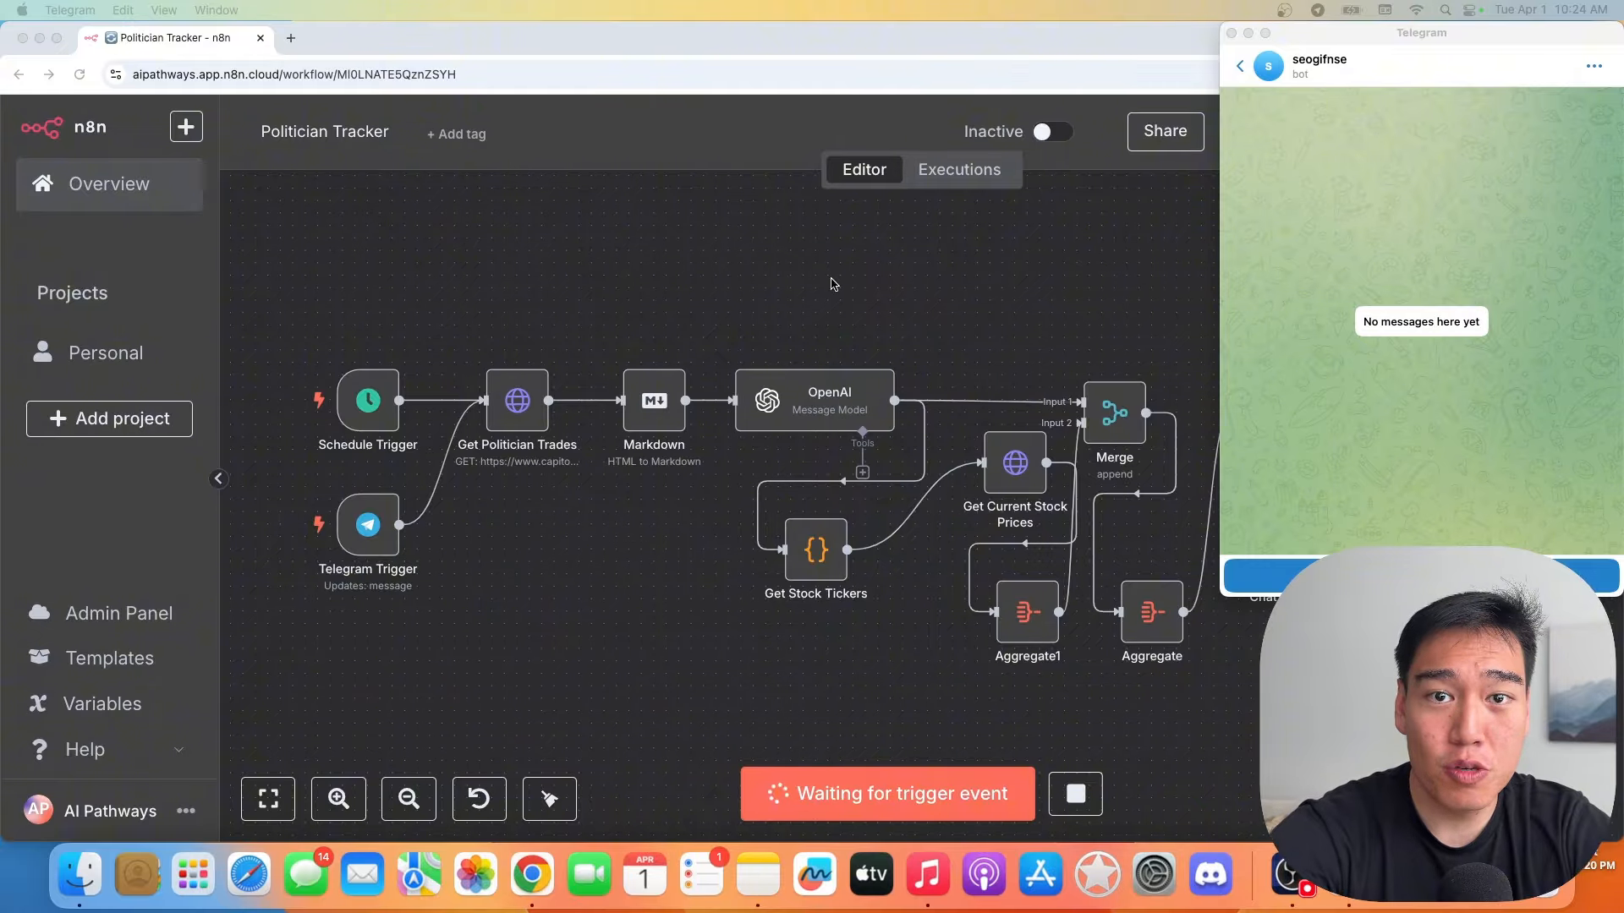
Step: Start the seogifnse bot chat in Telegram to trigger the waiting Politician Tracker workflow
left_click(1387, 576)
left_click(1387, 576)
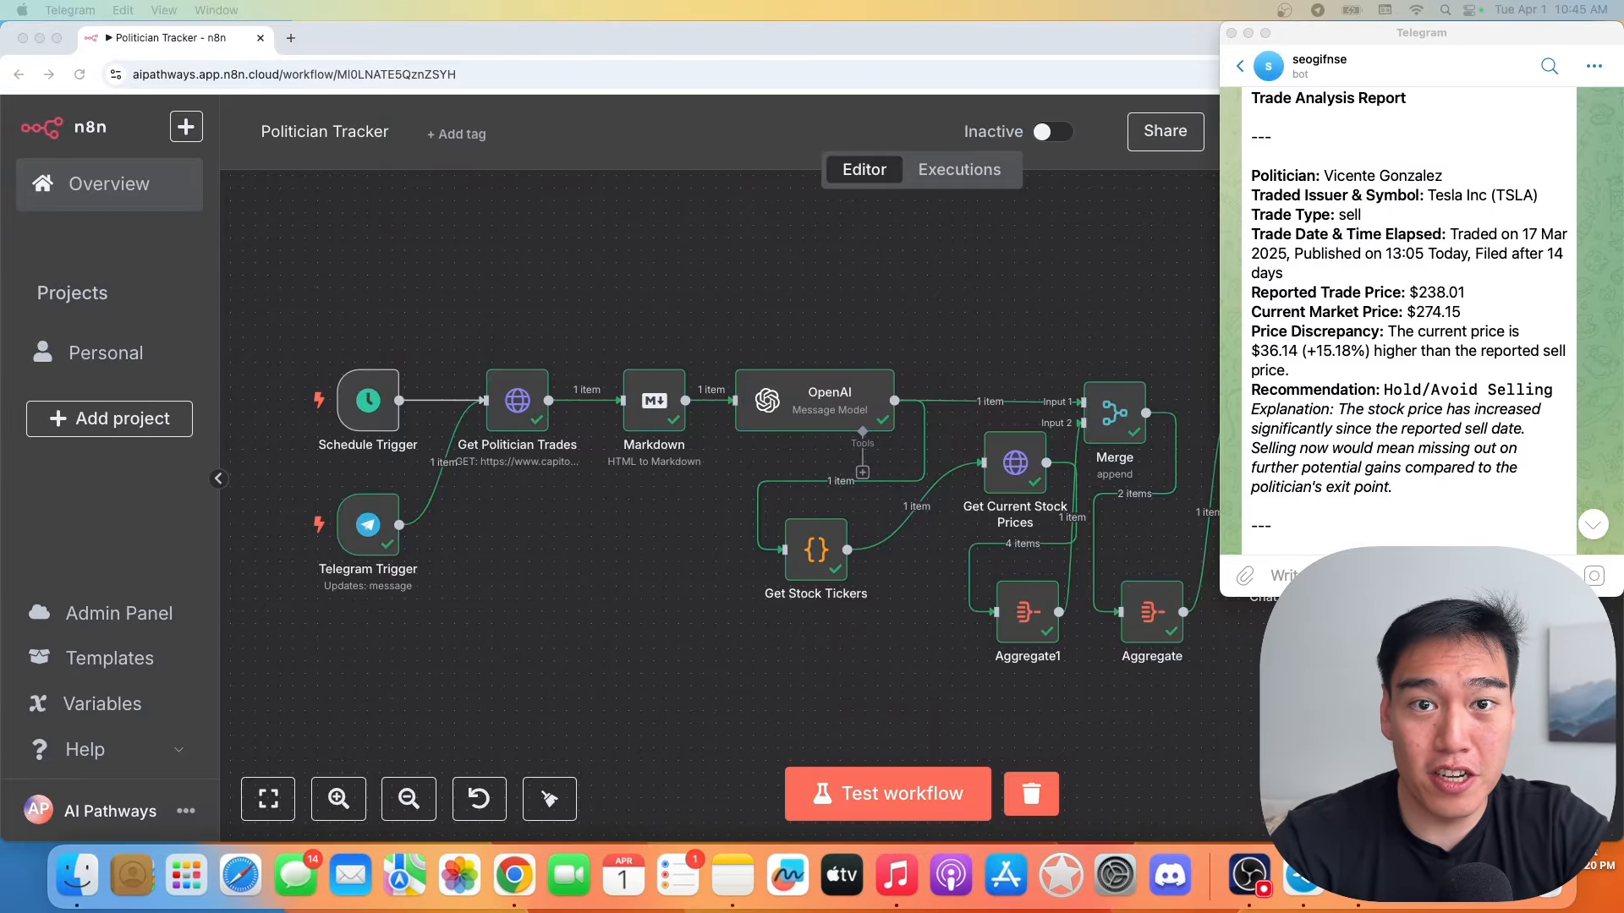
Step: Read the Tesla entry of the trade report, covering its trade date, reported and current prices, price discrepancy and recommendation
left_click(1252, 230)
left_click_drag(1252, 230, 1315, 266)
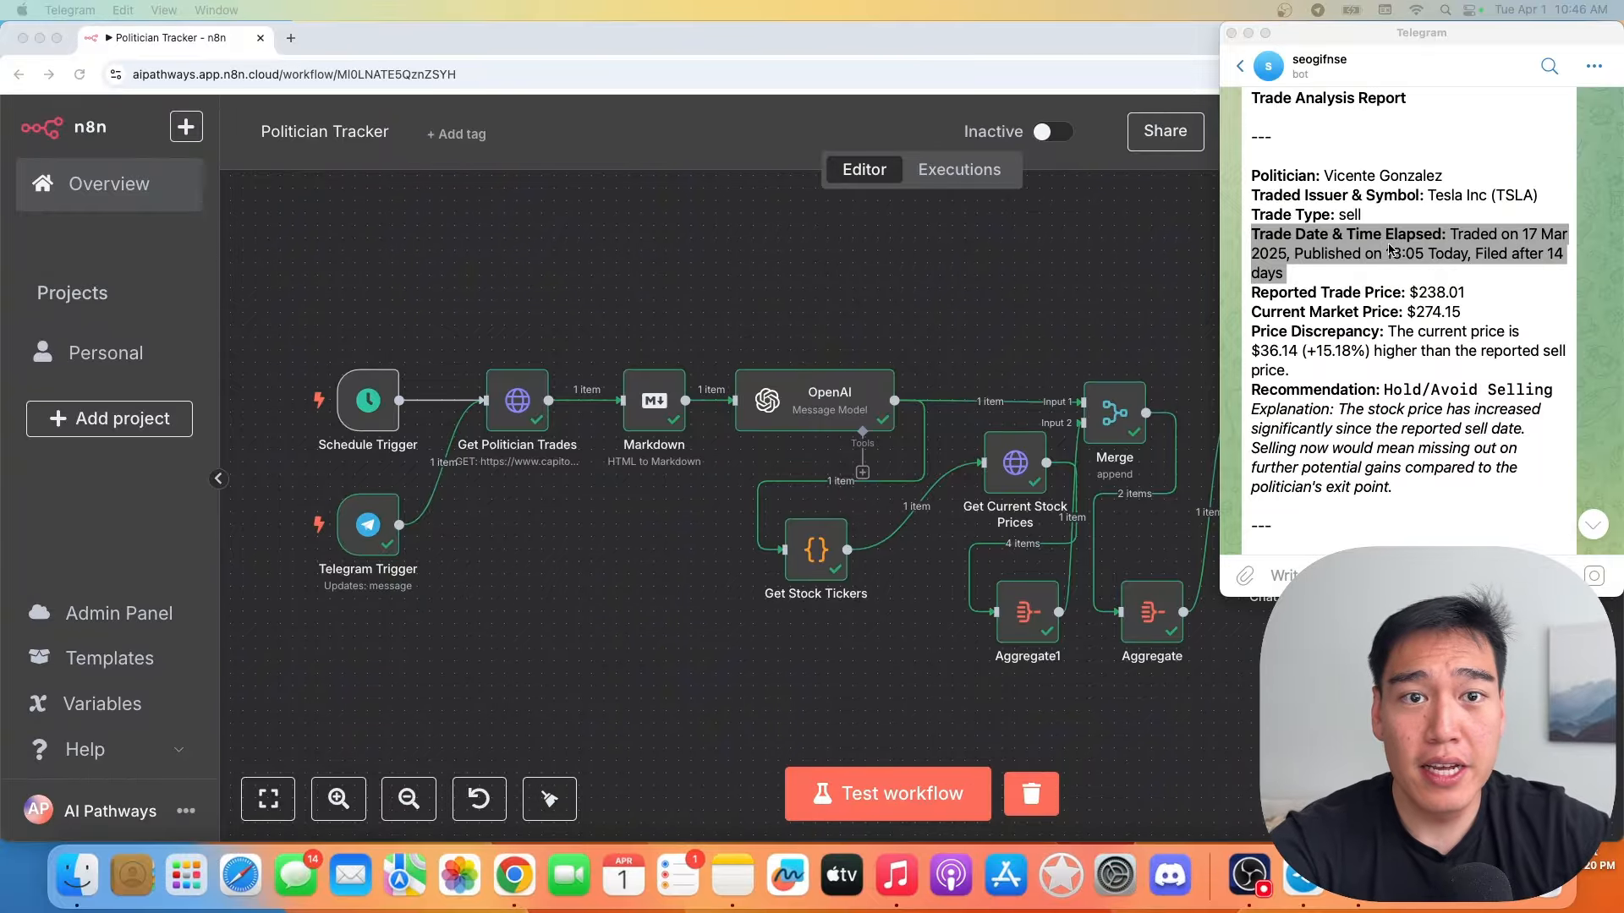
left_click(1467, 289)
left_click_drag(1467, 289, 1418, 292)
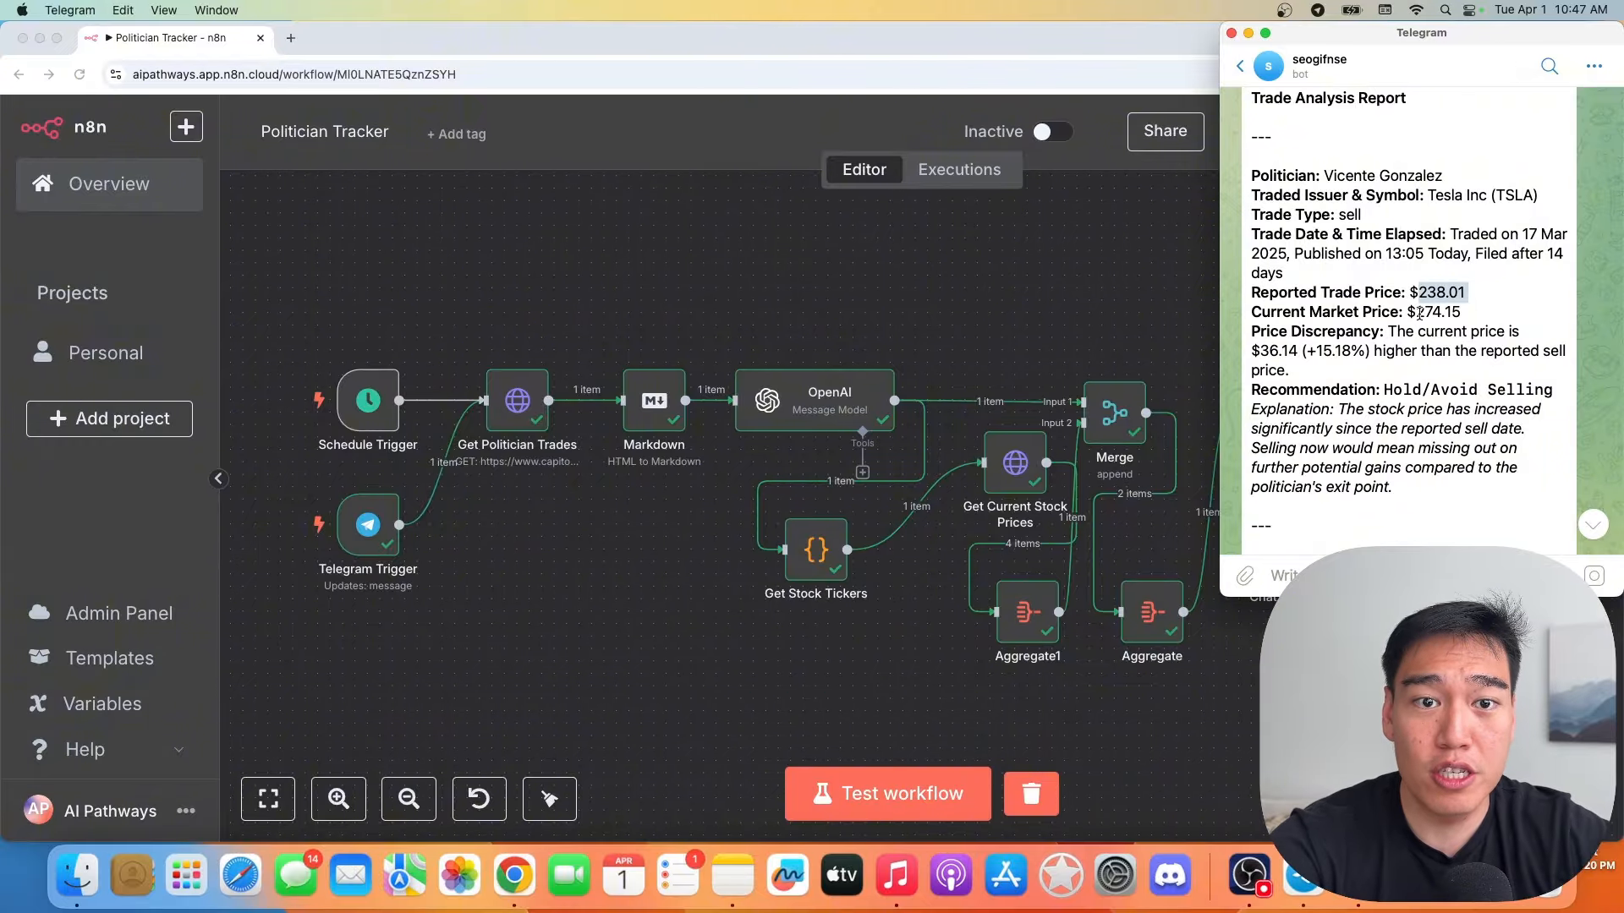
left_click_drag(1417, 312, 1480, 310)
left_click(1381, 370)
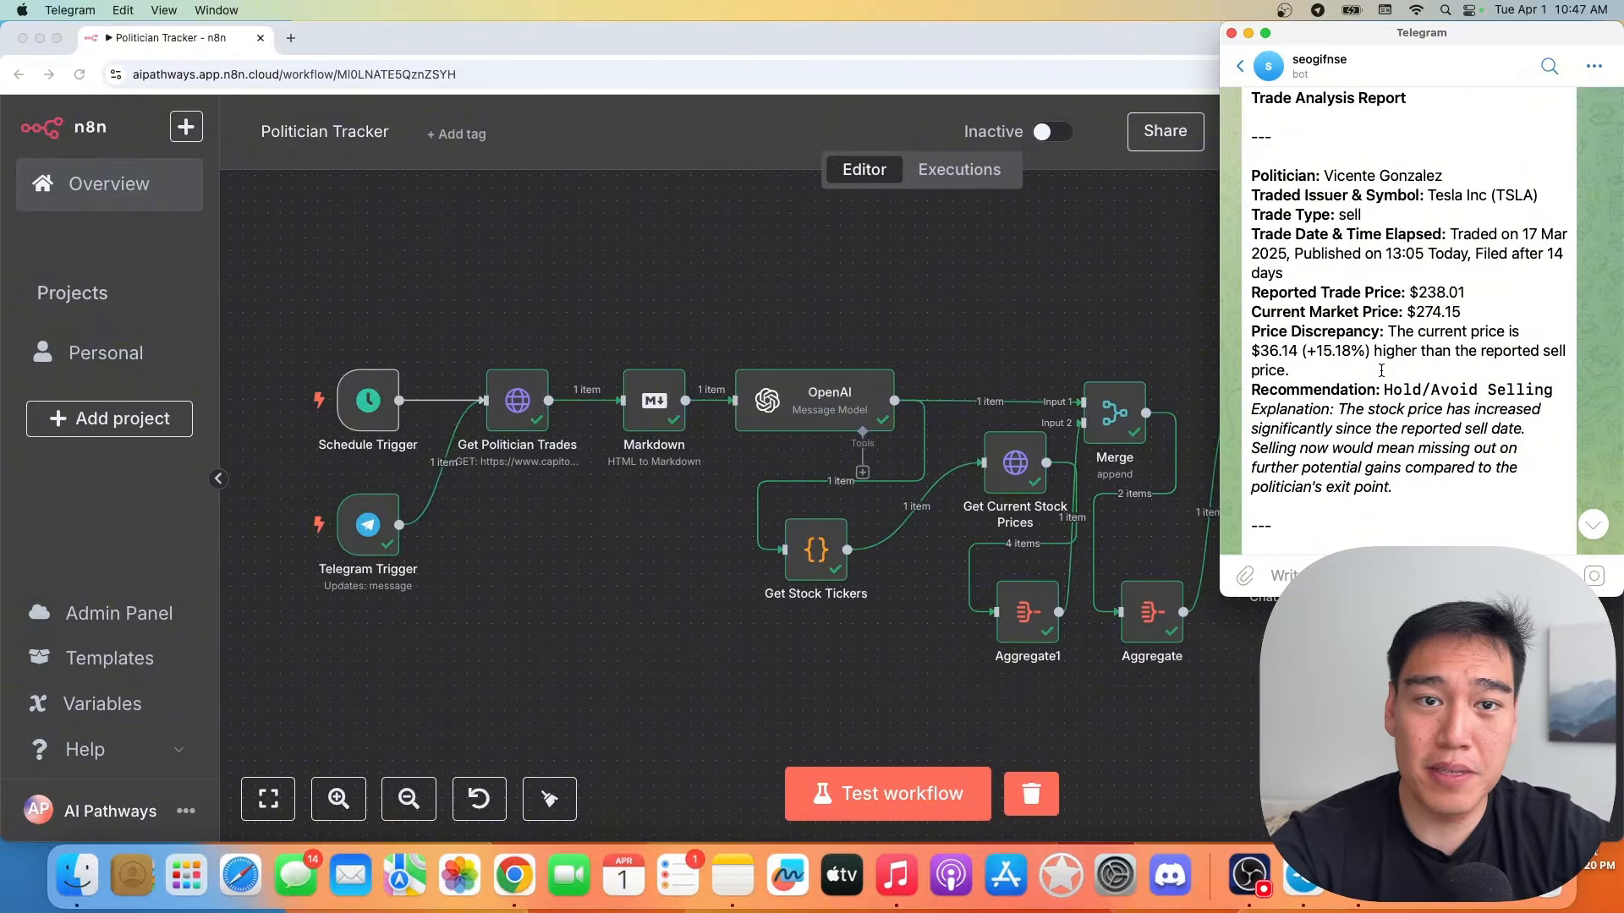
left_click_drag(1381, 371, 1249, 333)
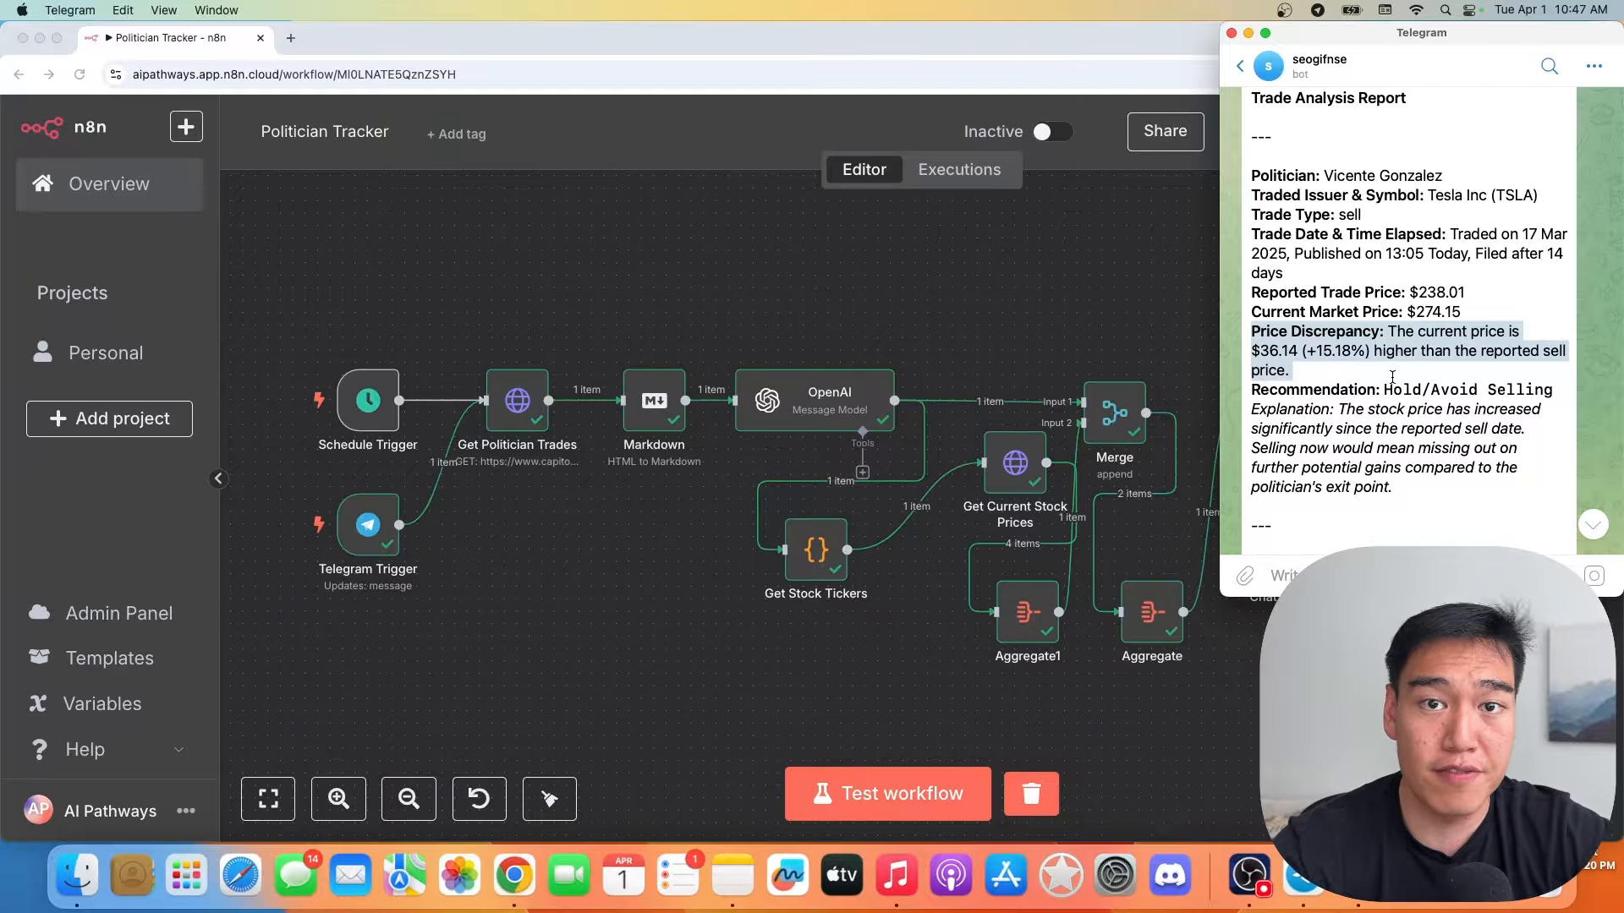
left_click(1444, 438)
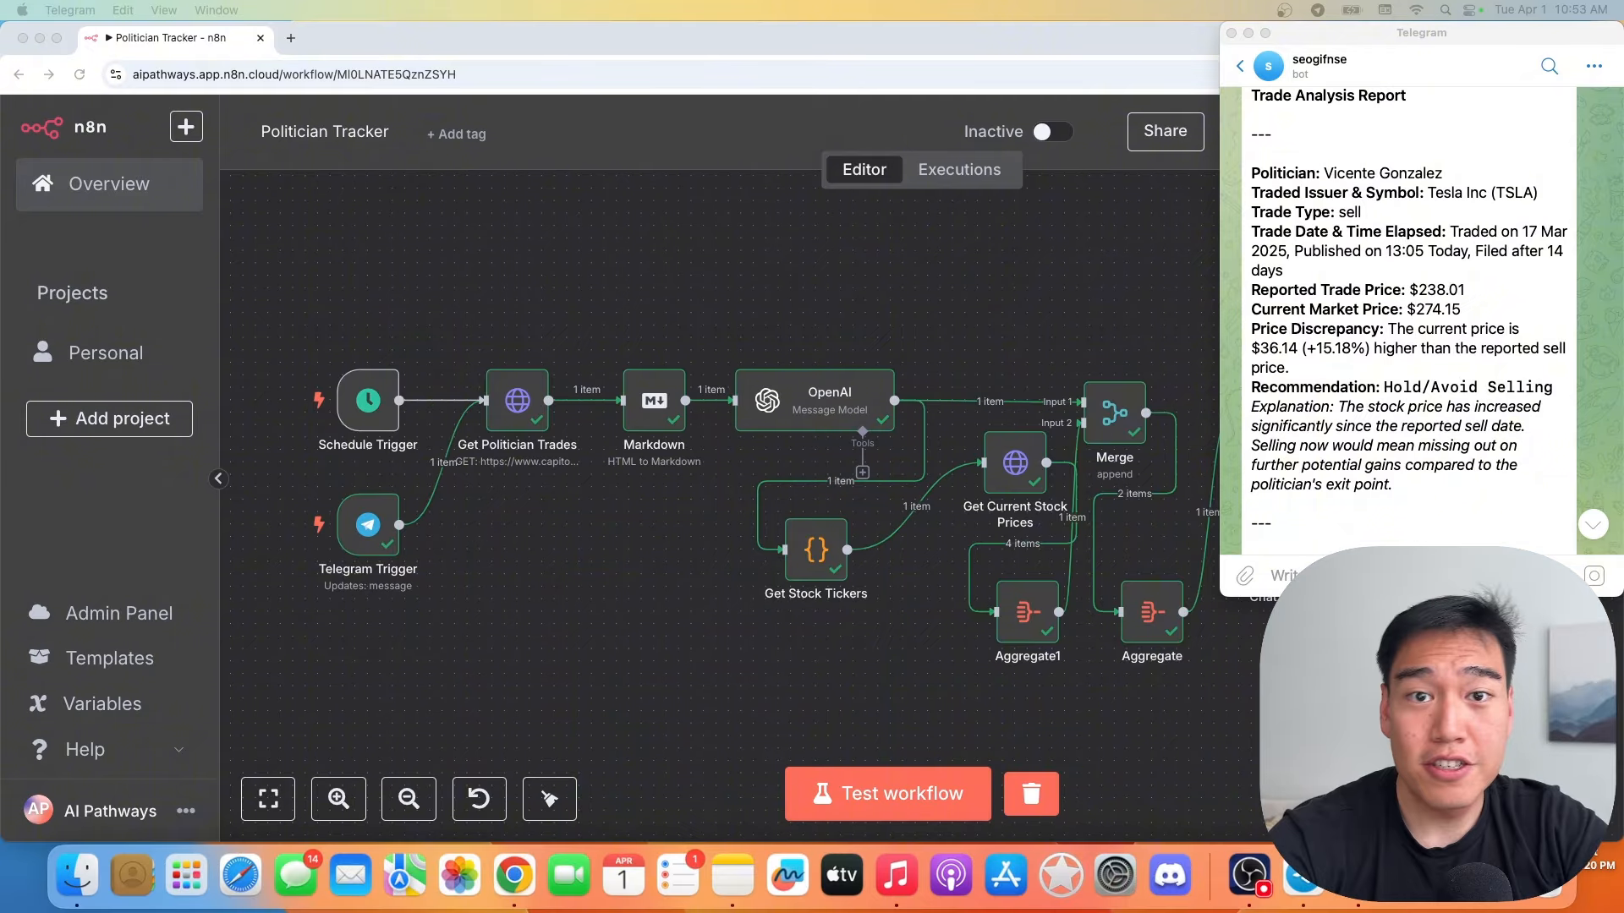
Step: Read the Bitwise Bitcoin ETF entry of the report, covering its filing delay, prices, recommendation and explanation
scroll(1365, 279, "down", 10)
scroll(1363, 313, "up", 2)
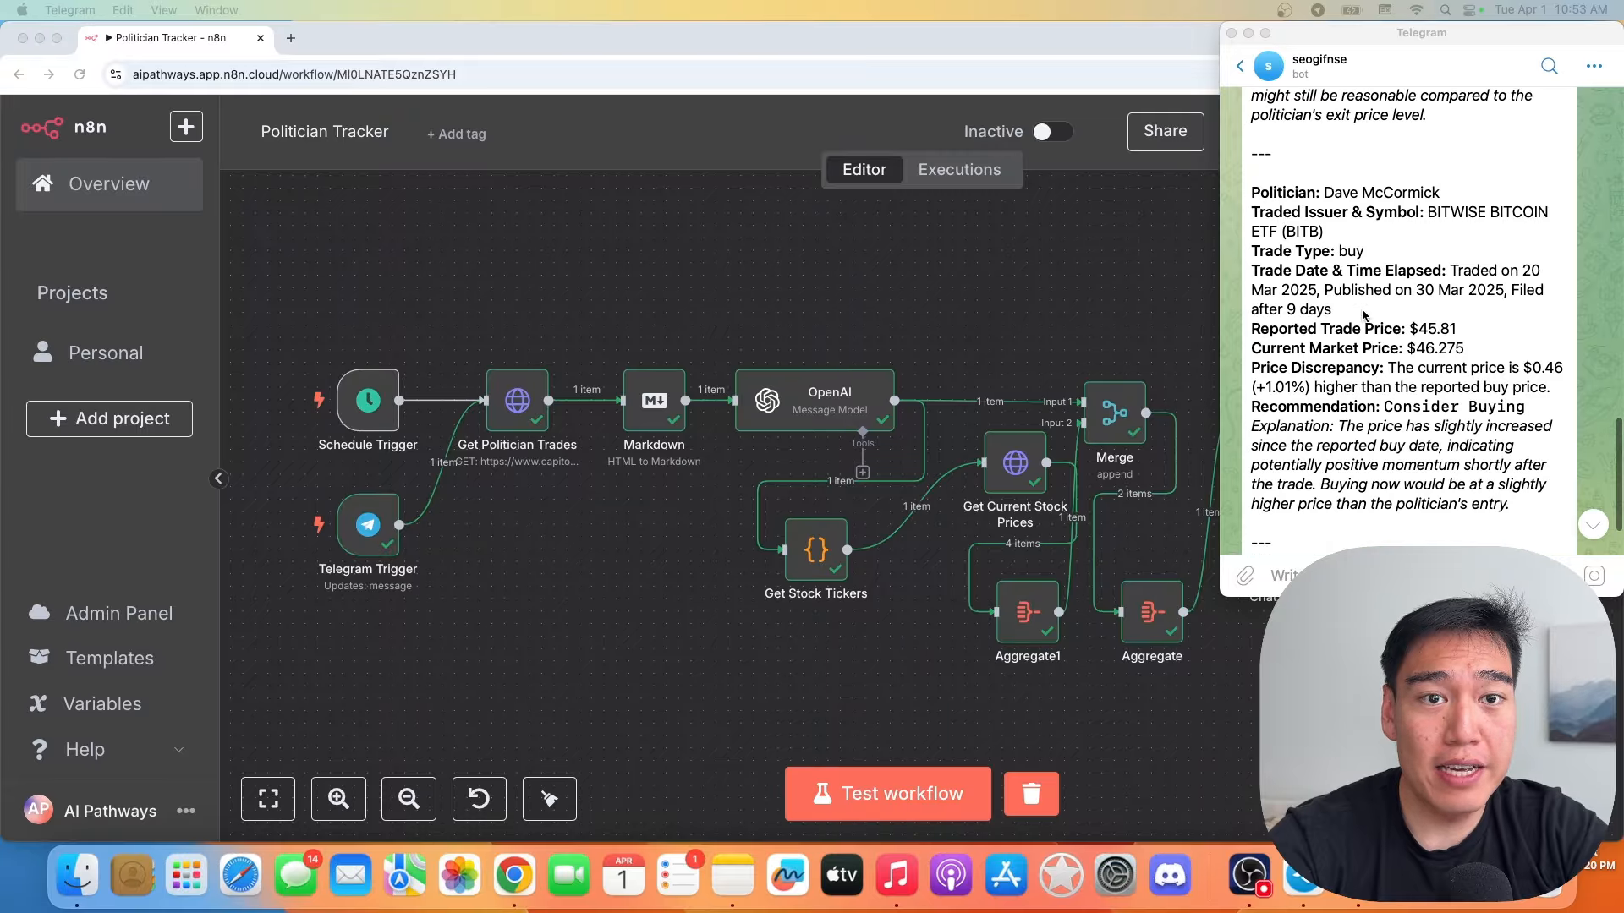
scroll(1358, 279, "down", 1)
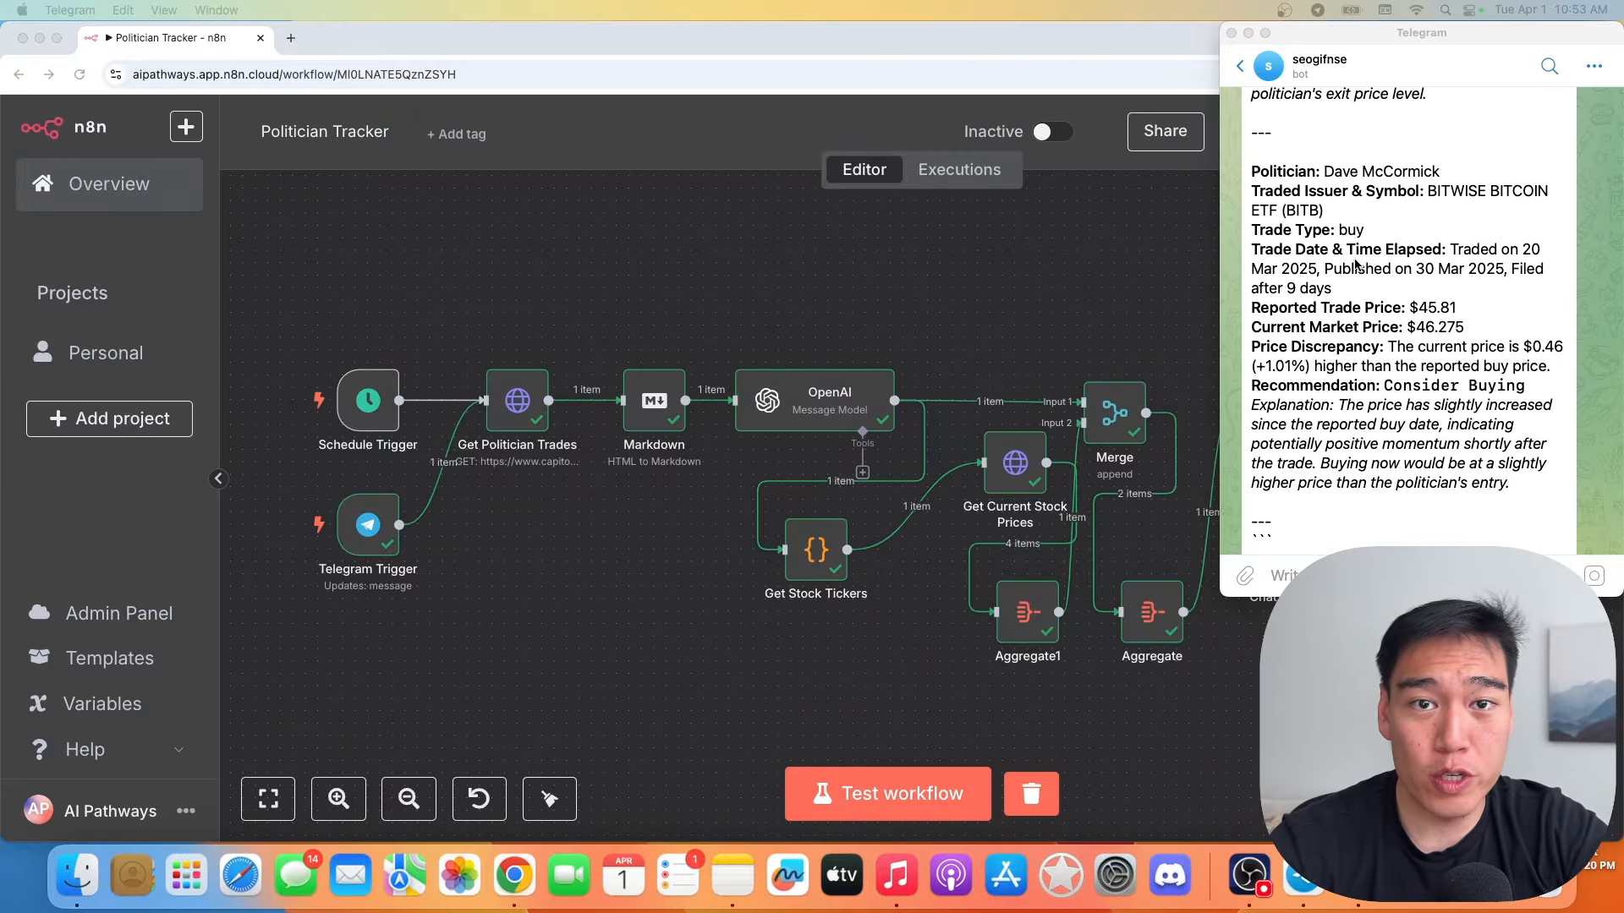
left_click_drag(1511, 268, 1569, 290)
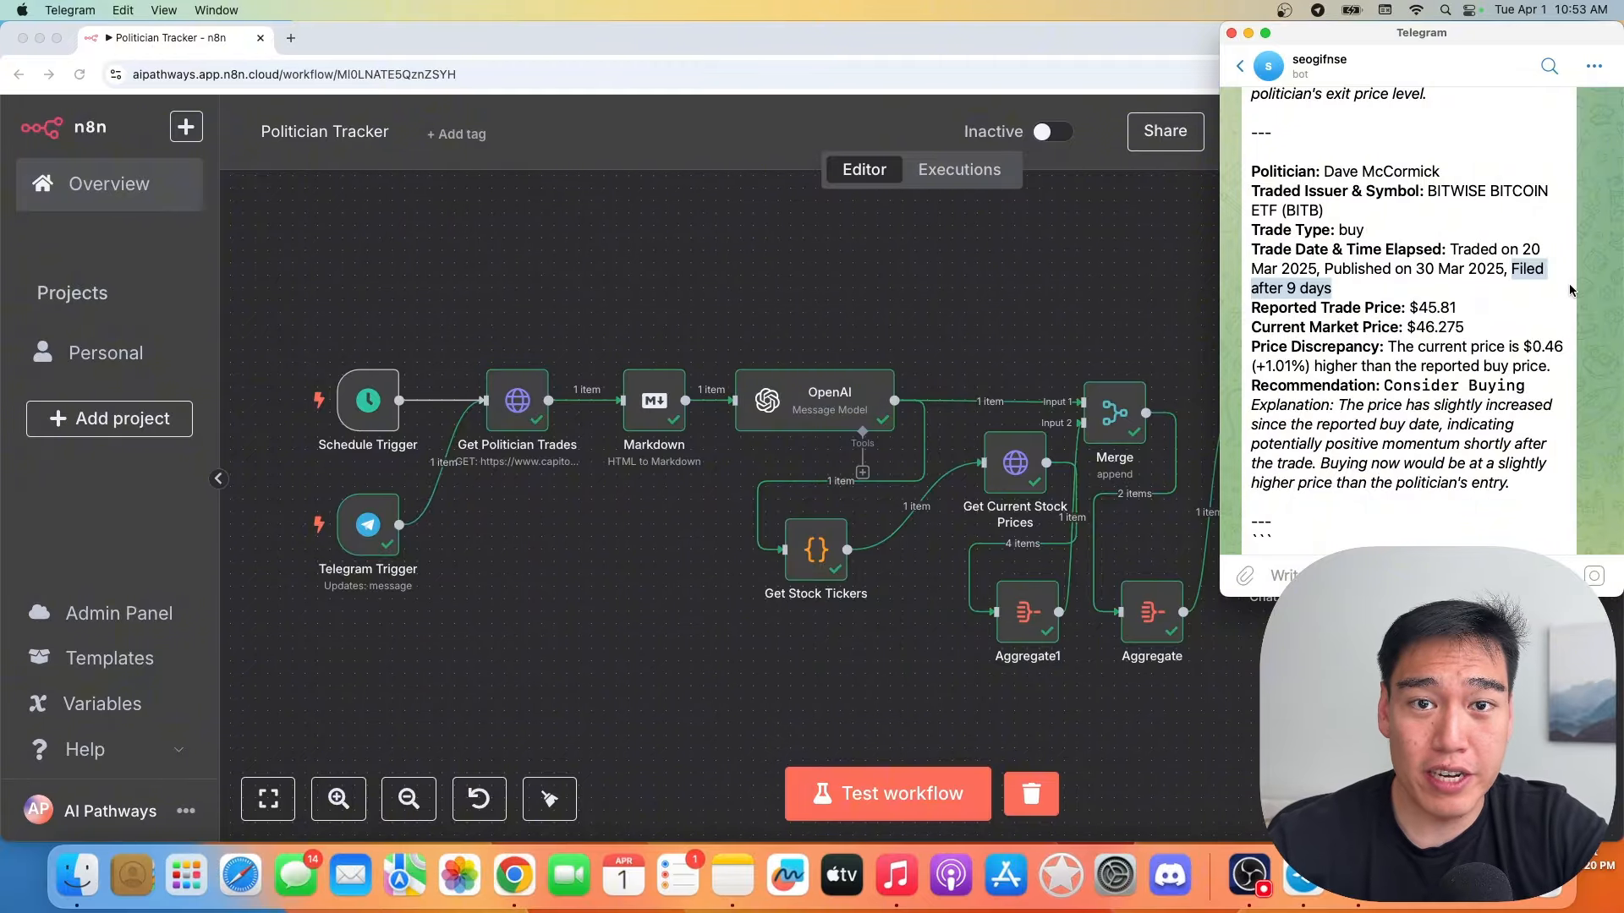
left_click(1470, 310)
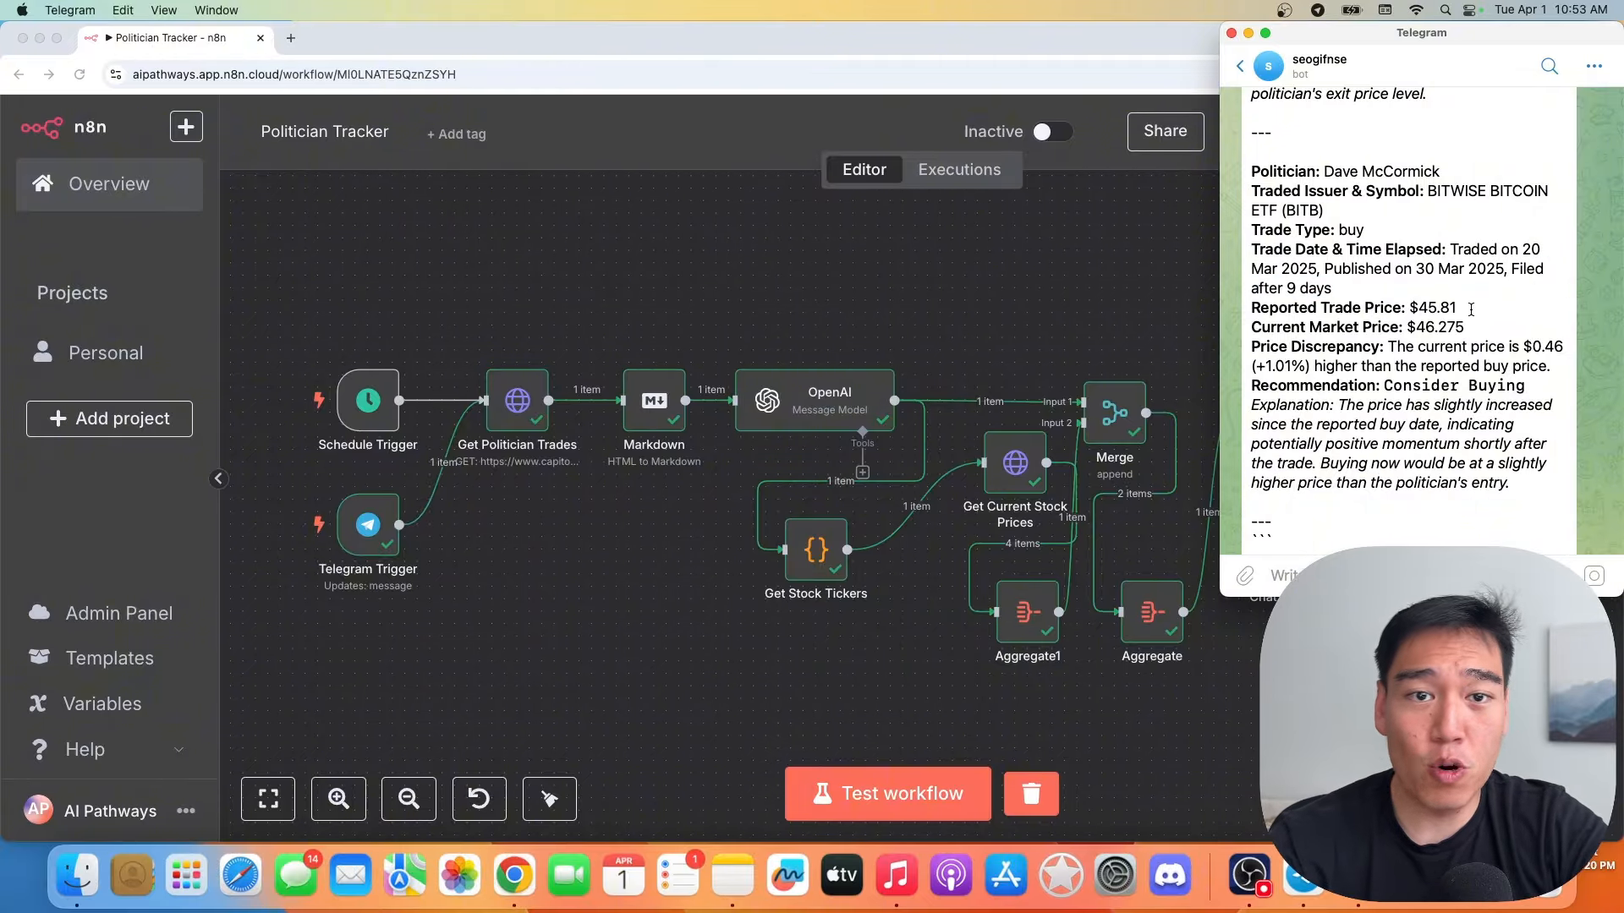
mouse_move(1471, 309)
left_mouse_down()
mouse_move(1424, 301)
mouse_move(1467, 329)
left_mouse_up()
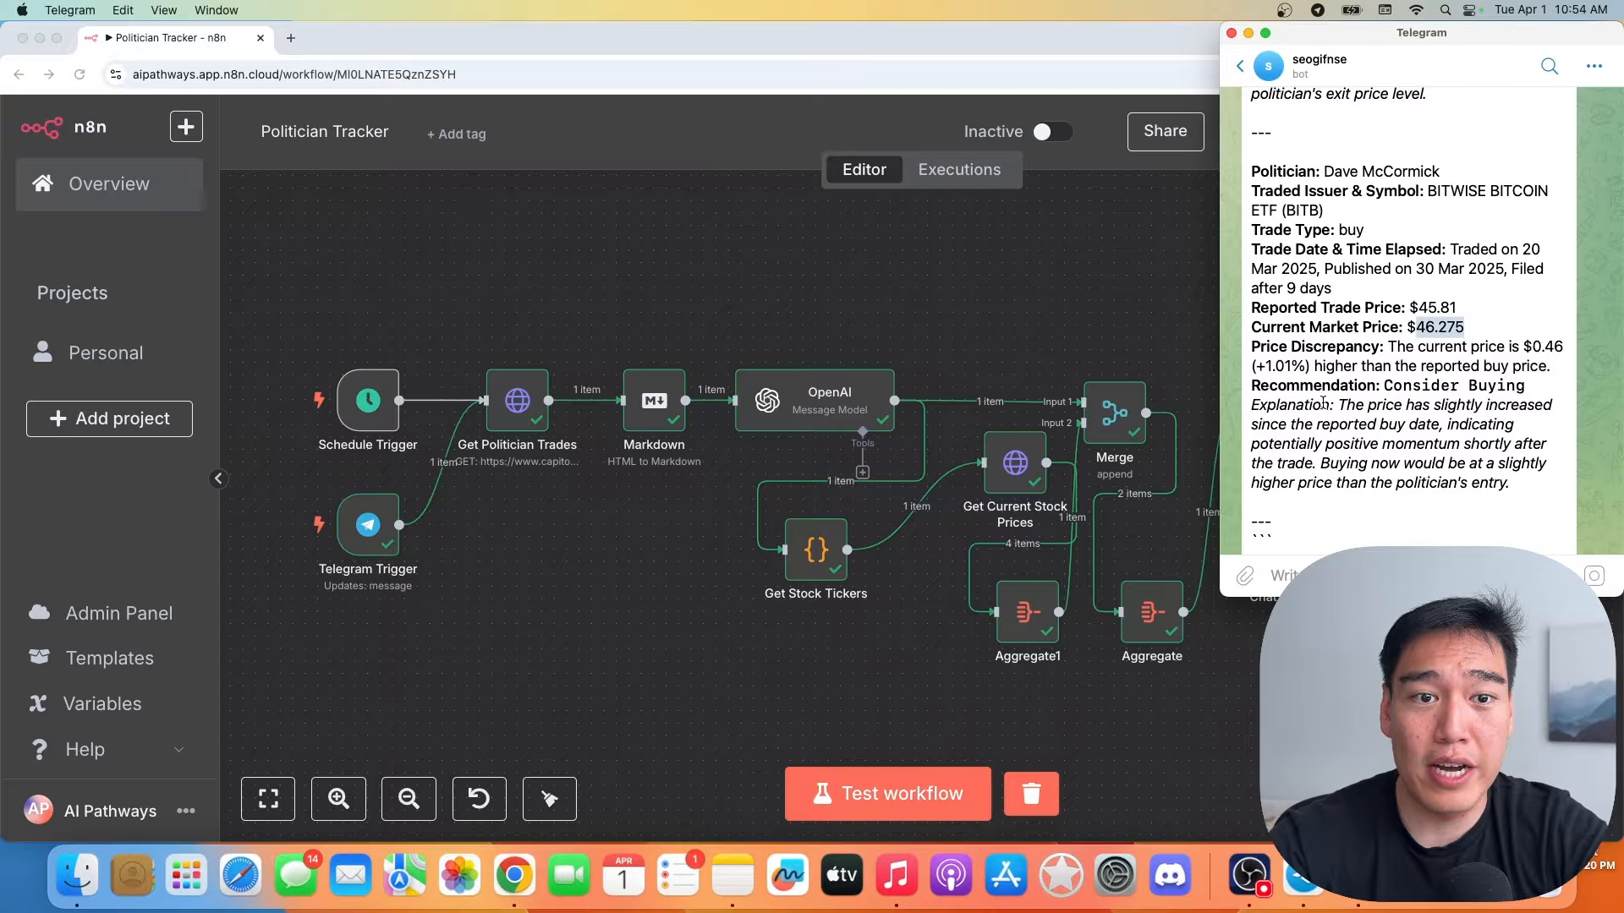
left_click_drag(1300, 389, 1478, 406)
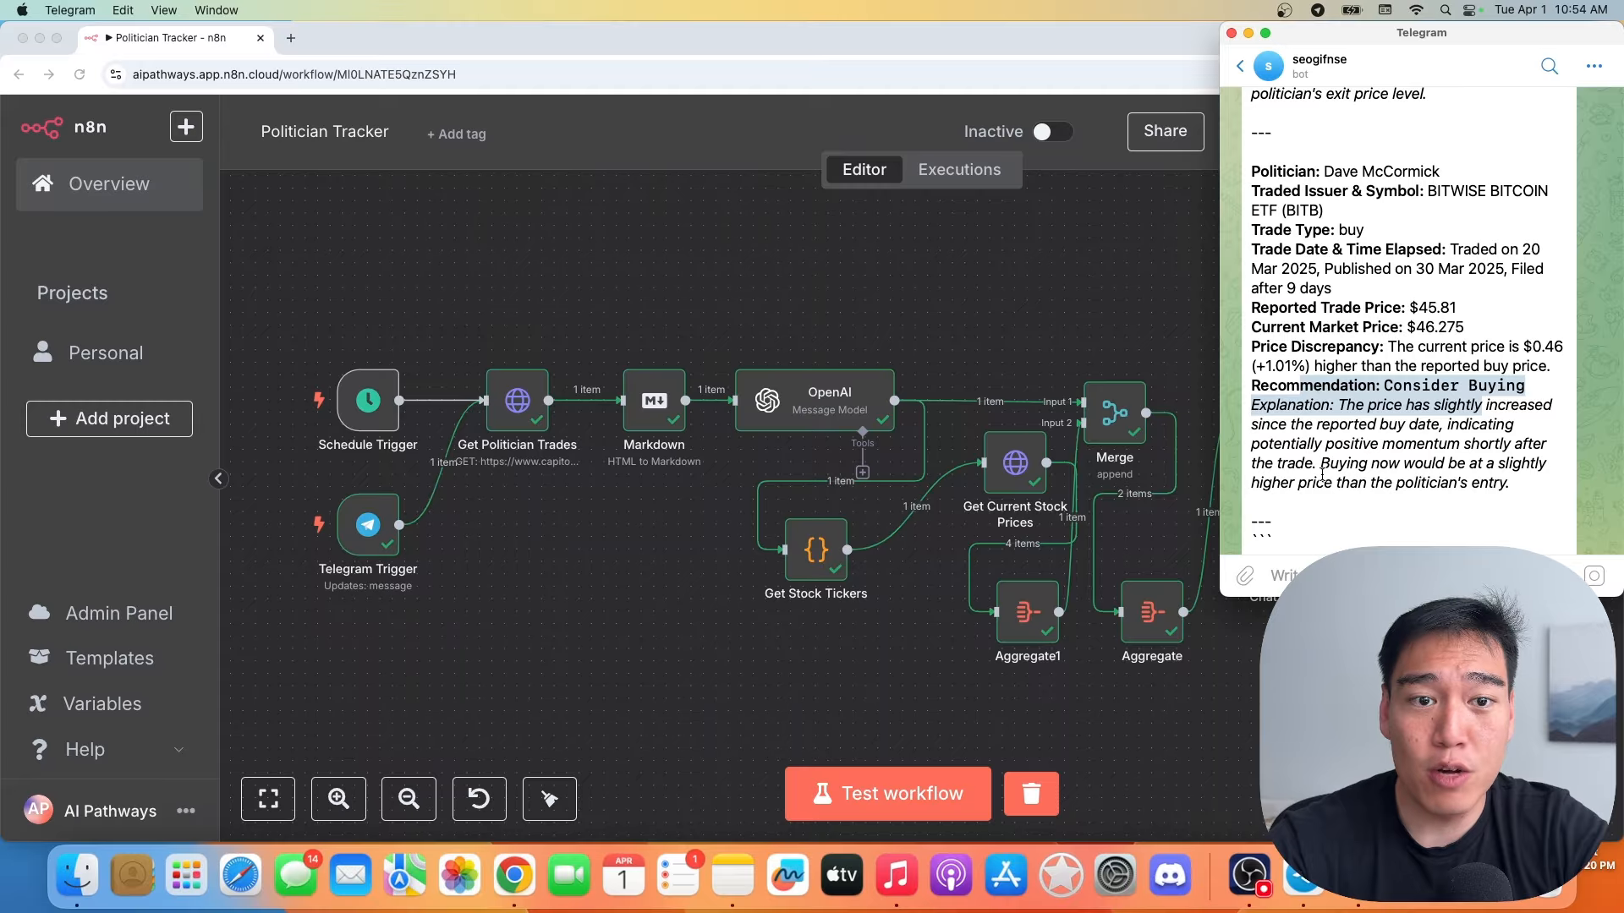
left_click_drag(1321, 463, 1526, 488)
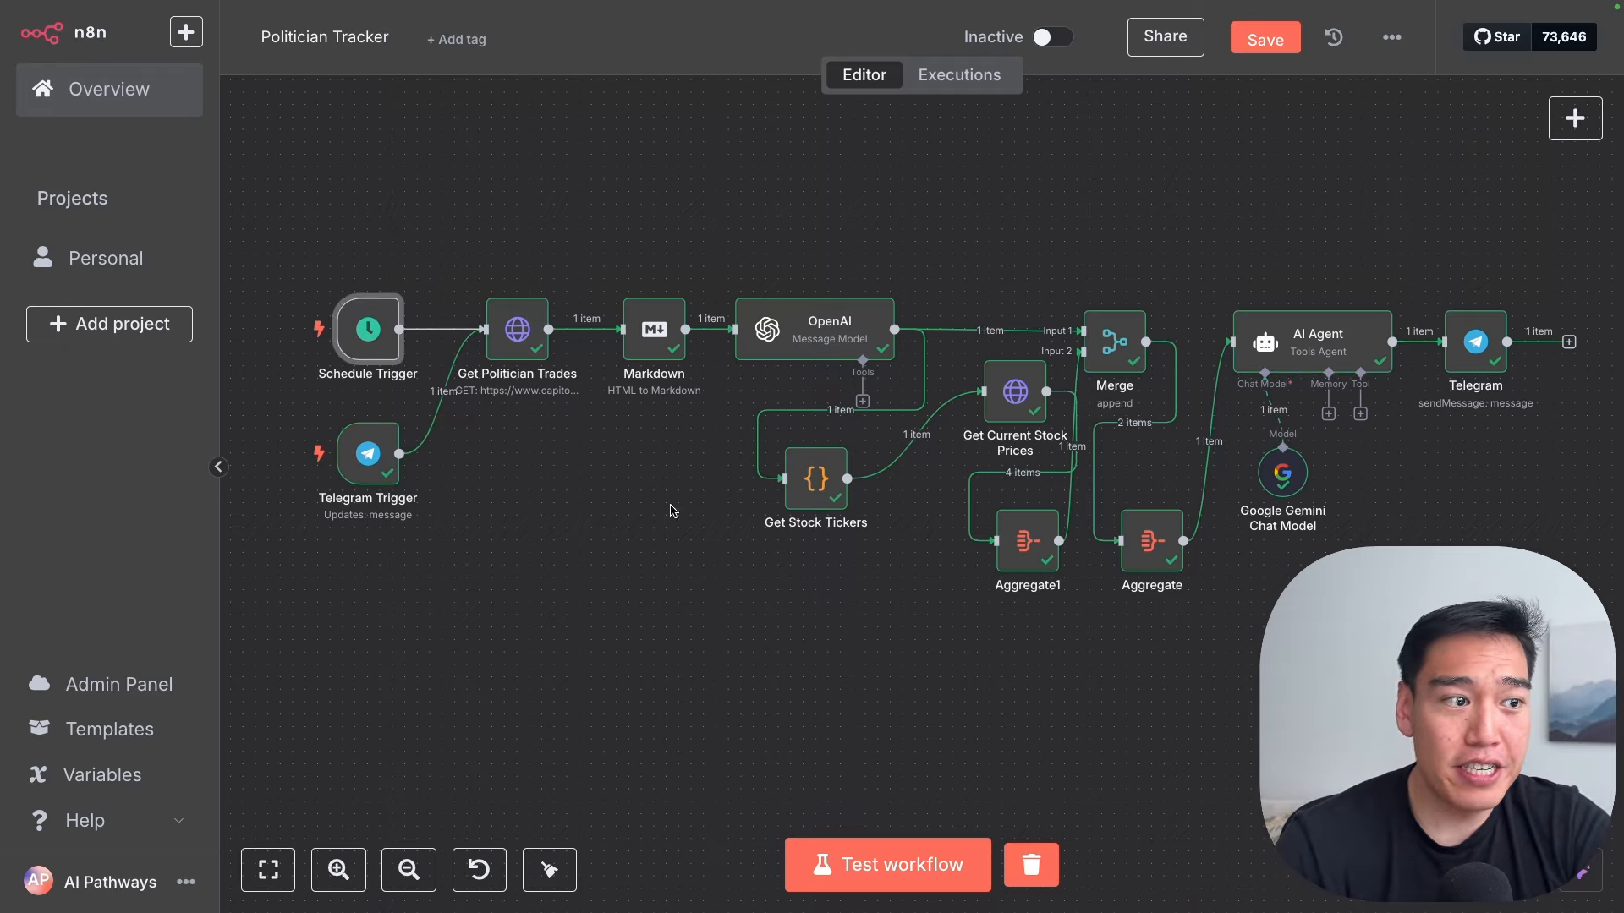
Step: Review the settings of the Schedule Trigger and Telegram Trigger nodes, then return to the canvas
double_click(350, 332)
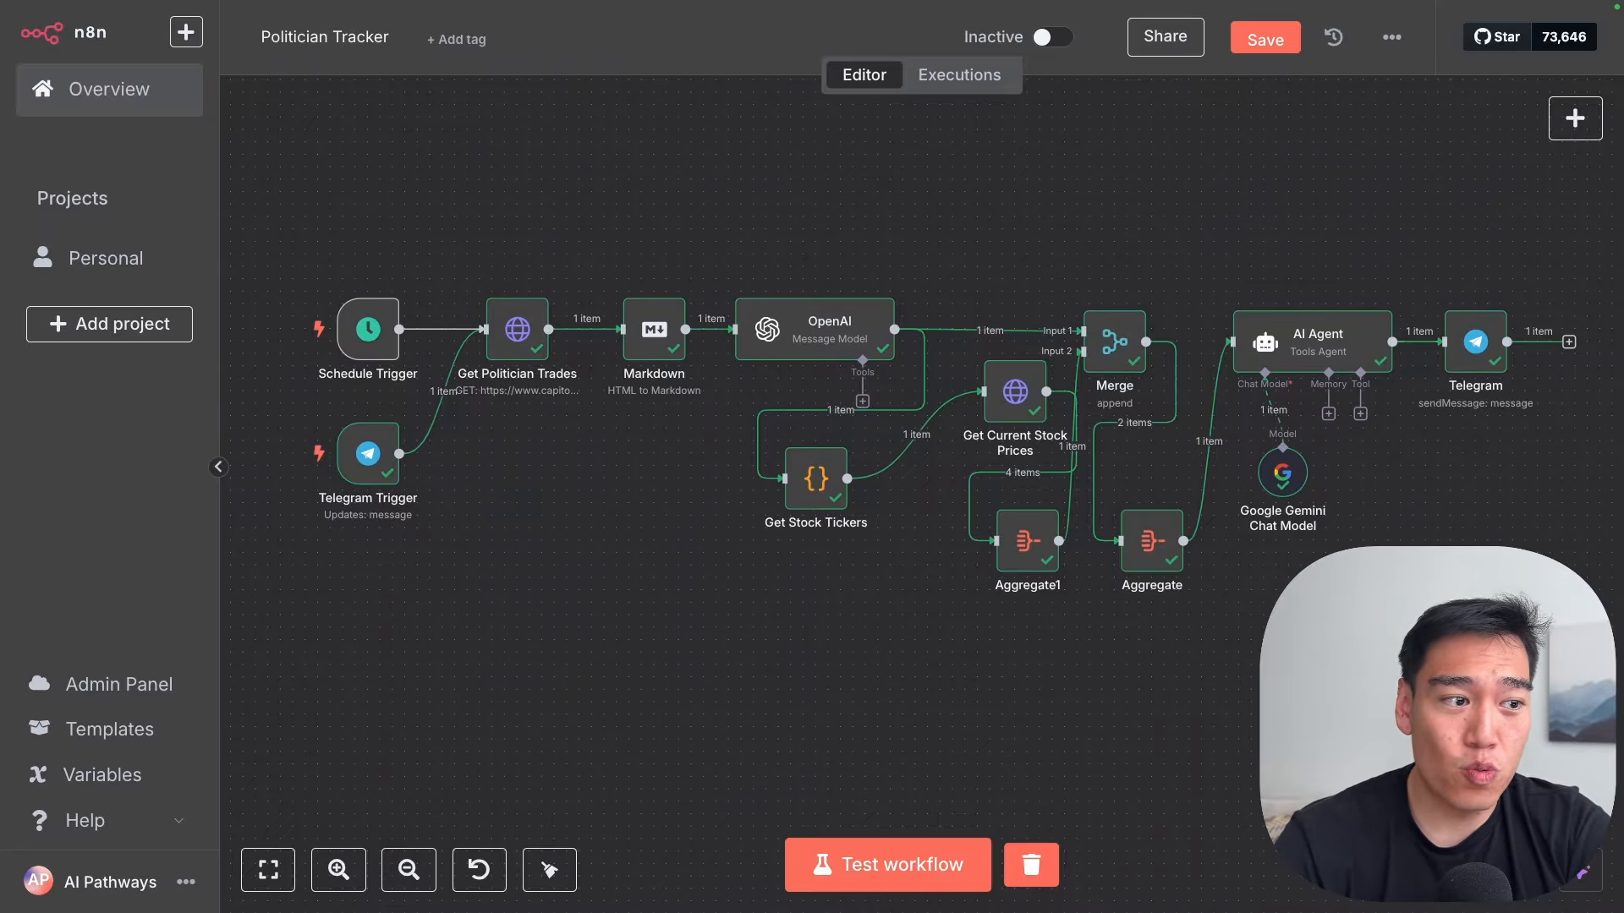
double_click(376, 466)
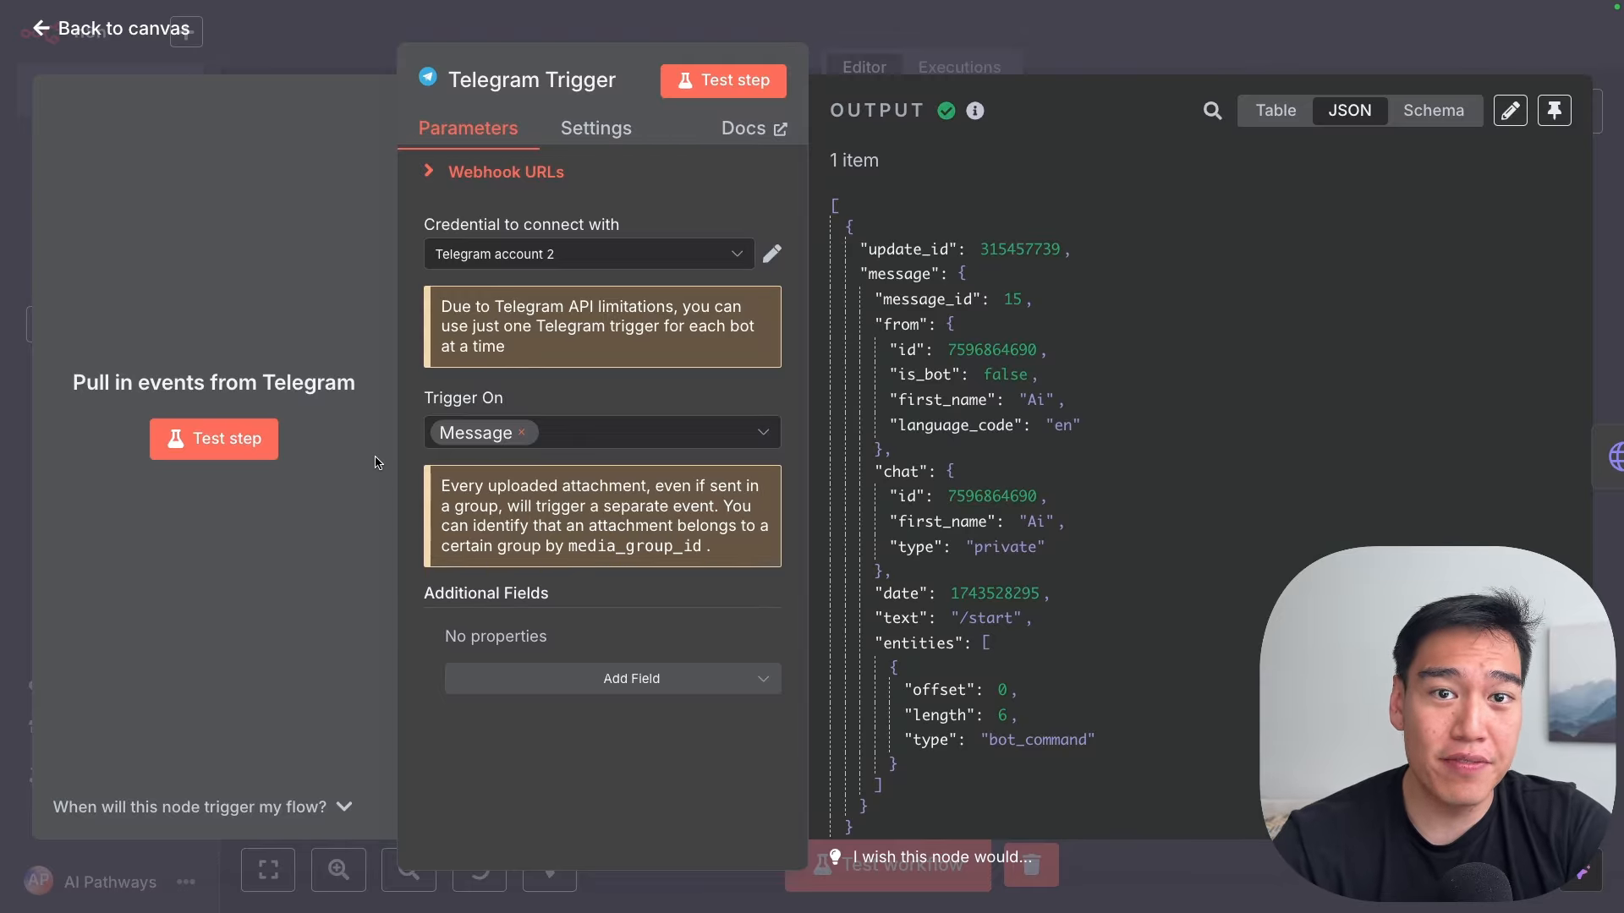
key("Escape")
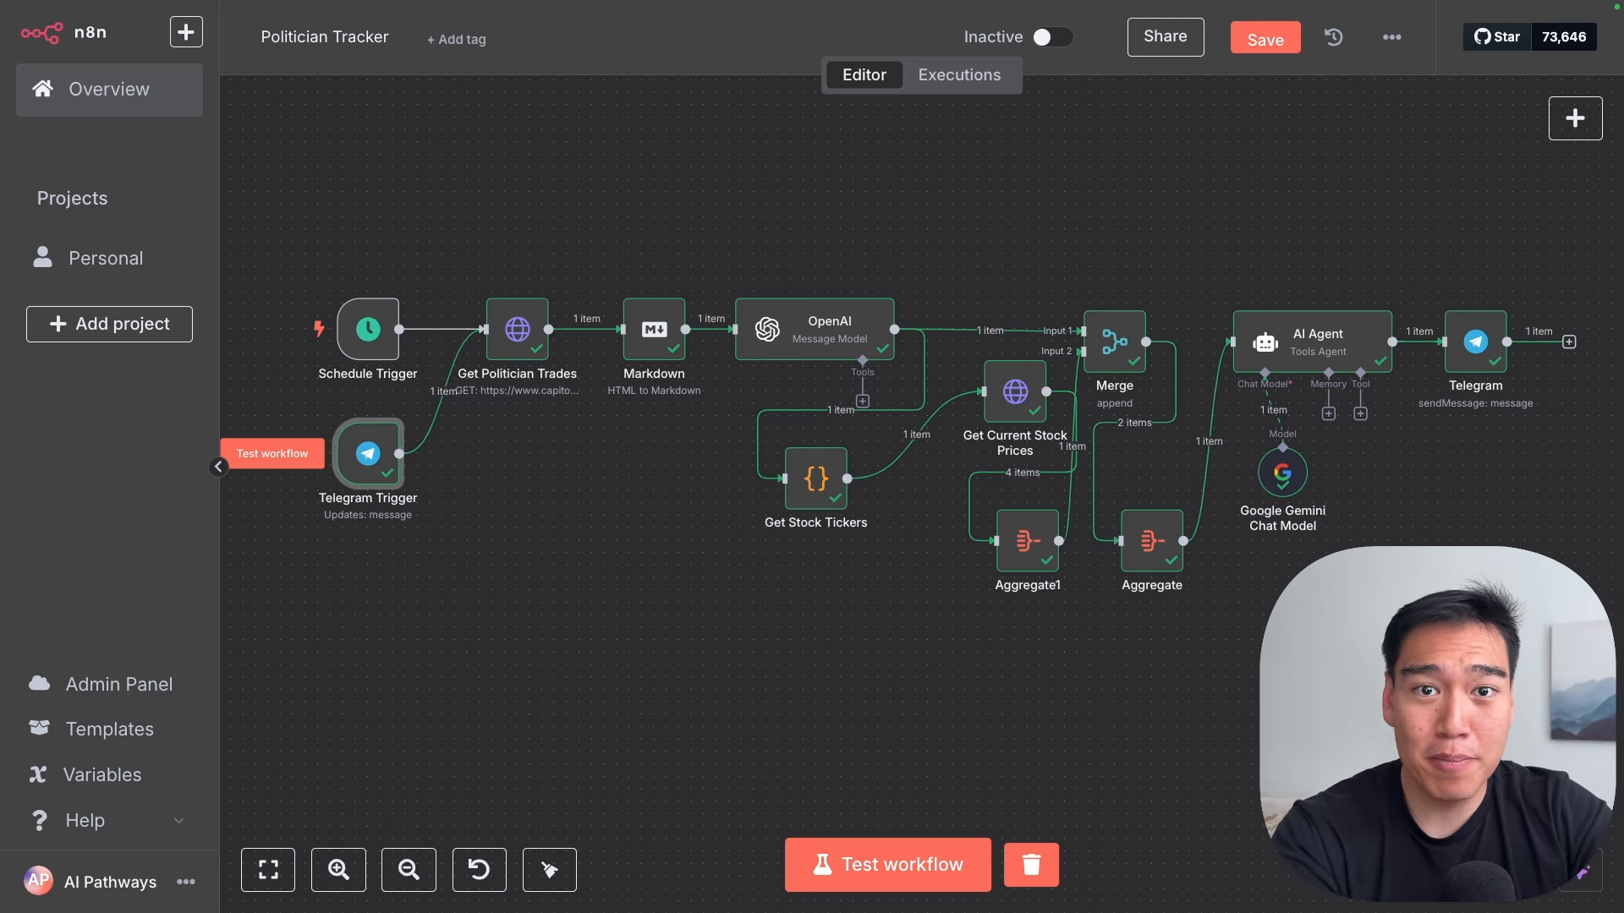
Step: Open the Get Politician Trades node and examine the trades table on its source website, Capitol Trades
left_click(500, 351)
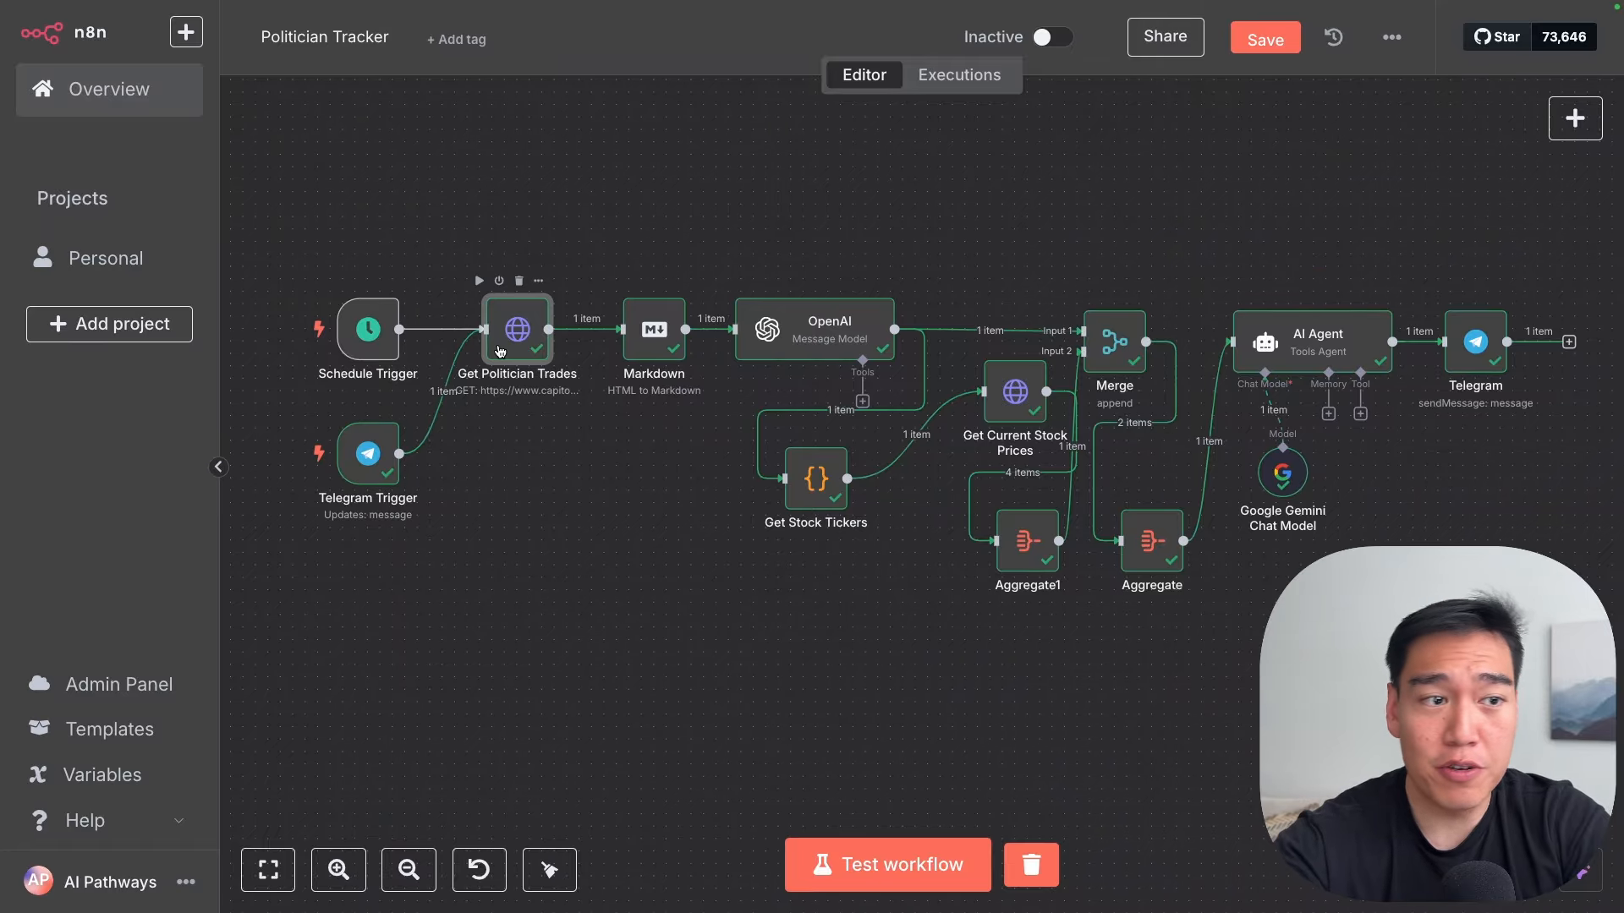
double_click(500, 351)
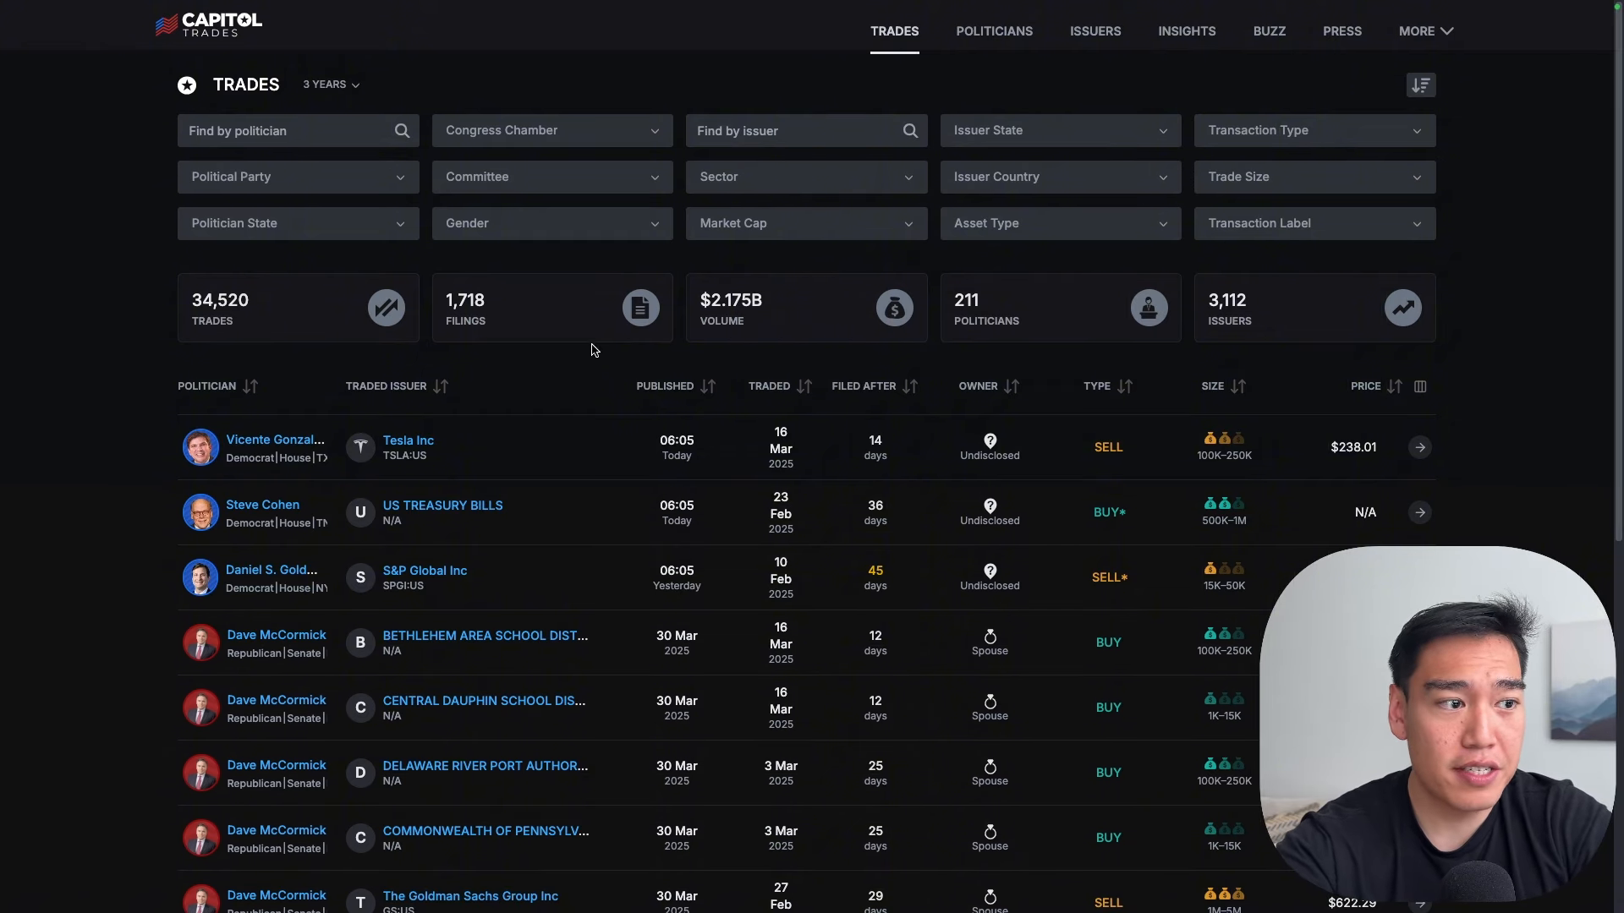
scroll(584, 389, "down", 2)
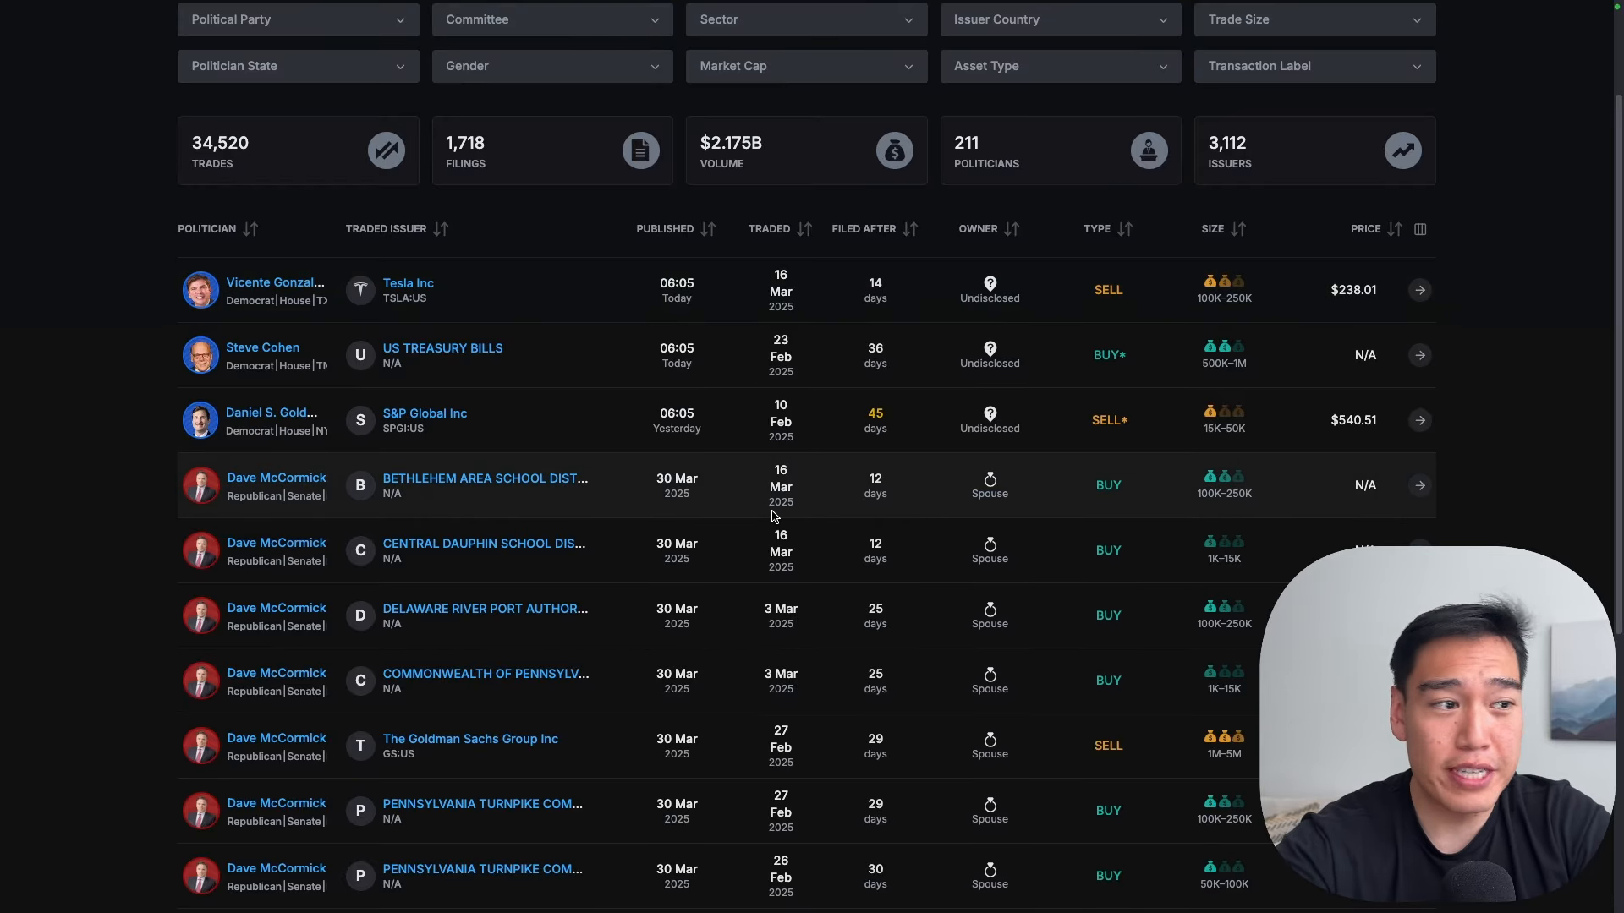
scroll(583, 524, "down", 4)
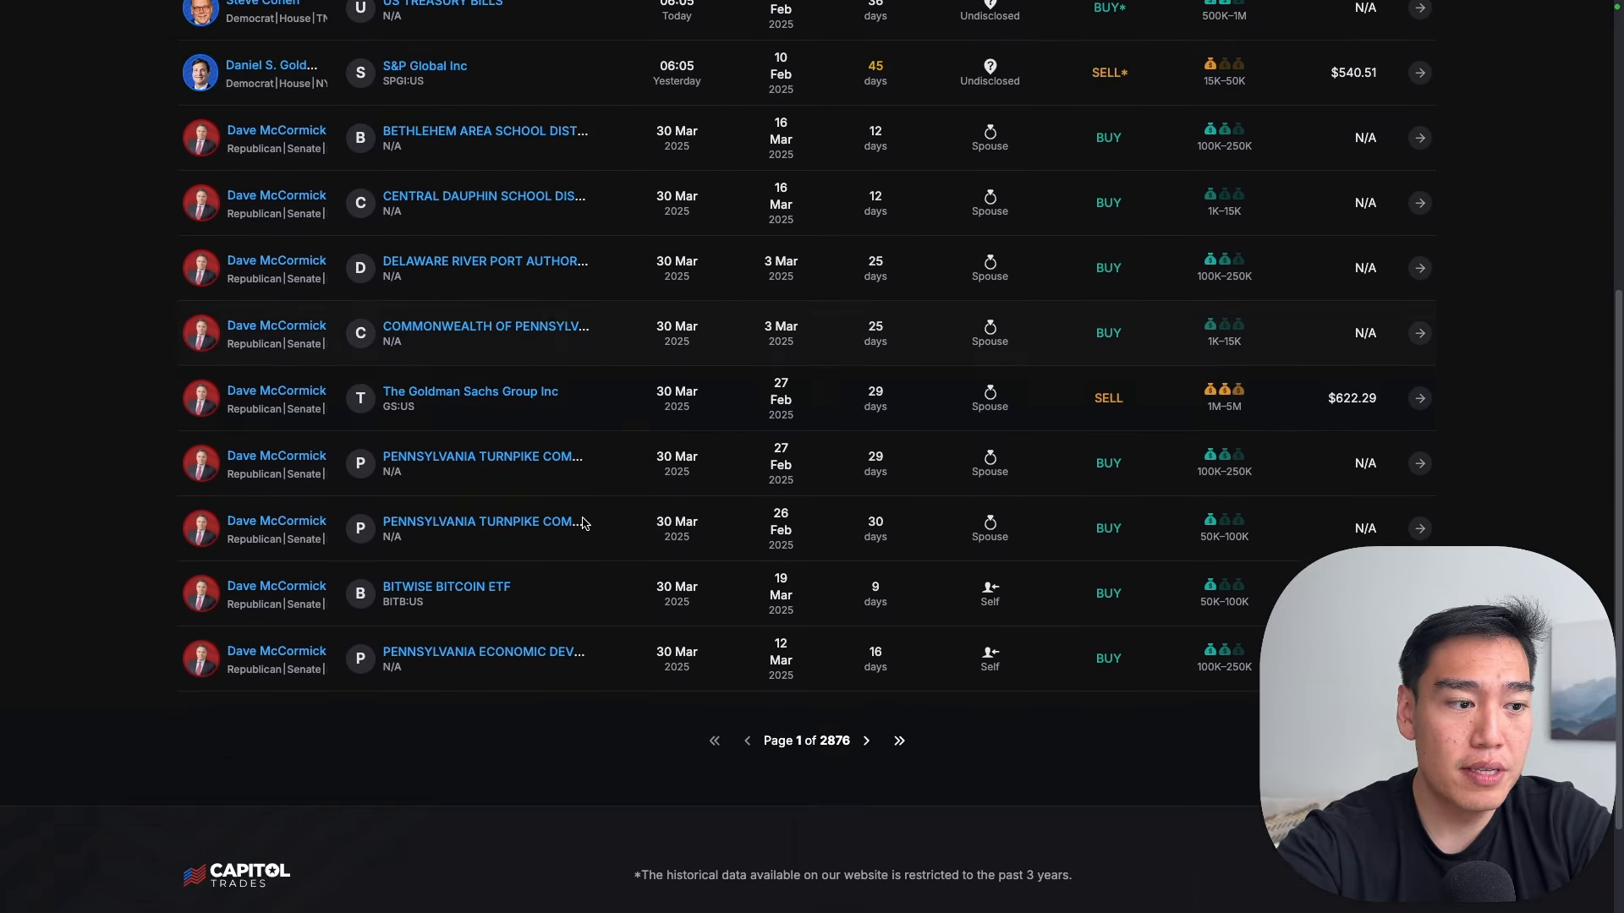
scroll(582, 524, "down", 1)
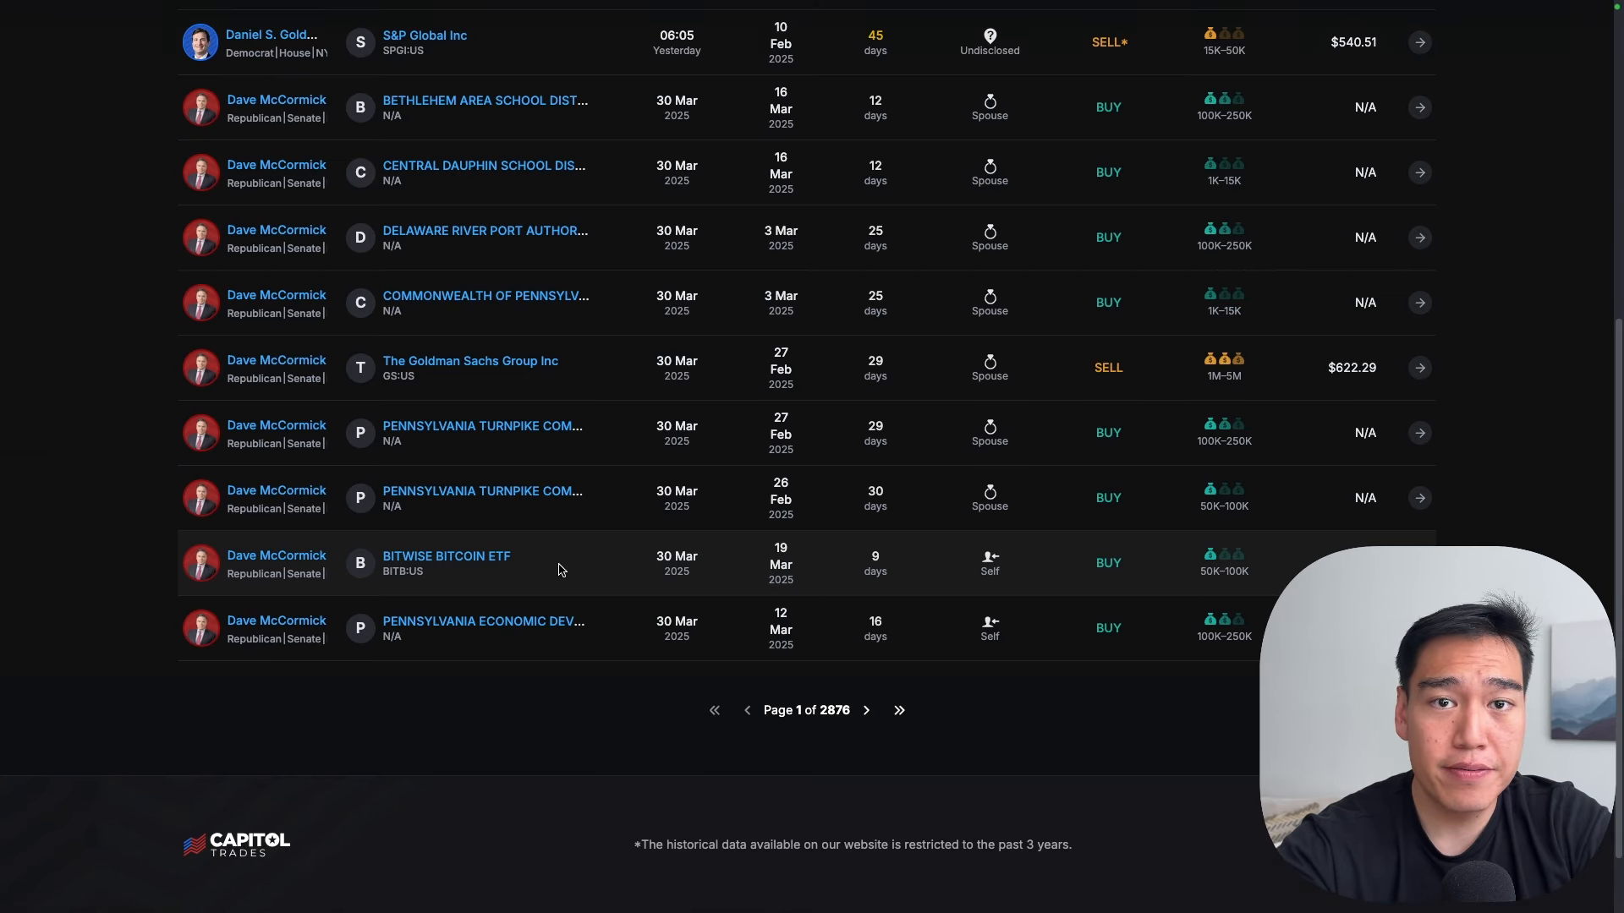
scroll(558, 569, "up", 6)
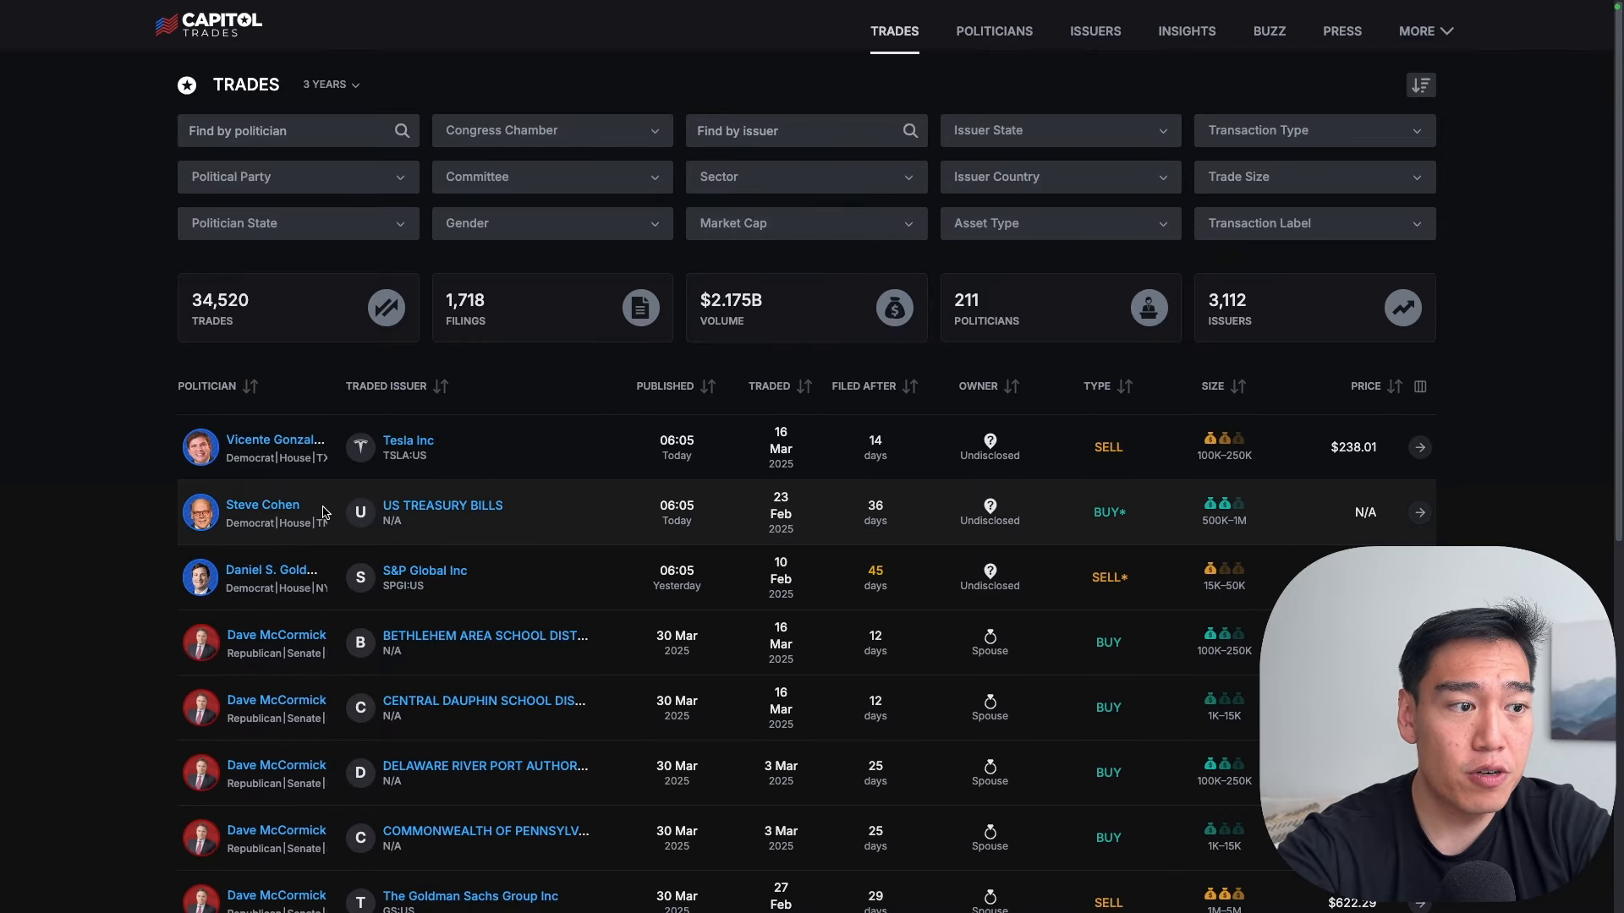
scroll(456, 486, "down", 1)
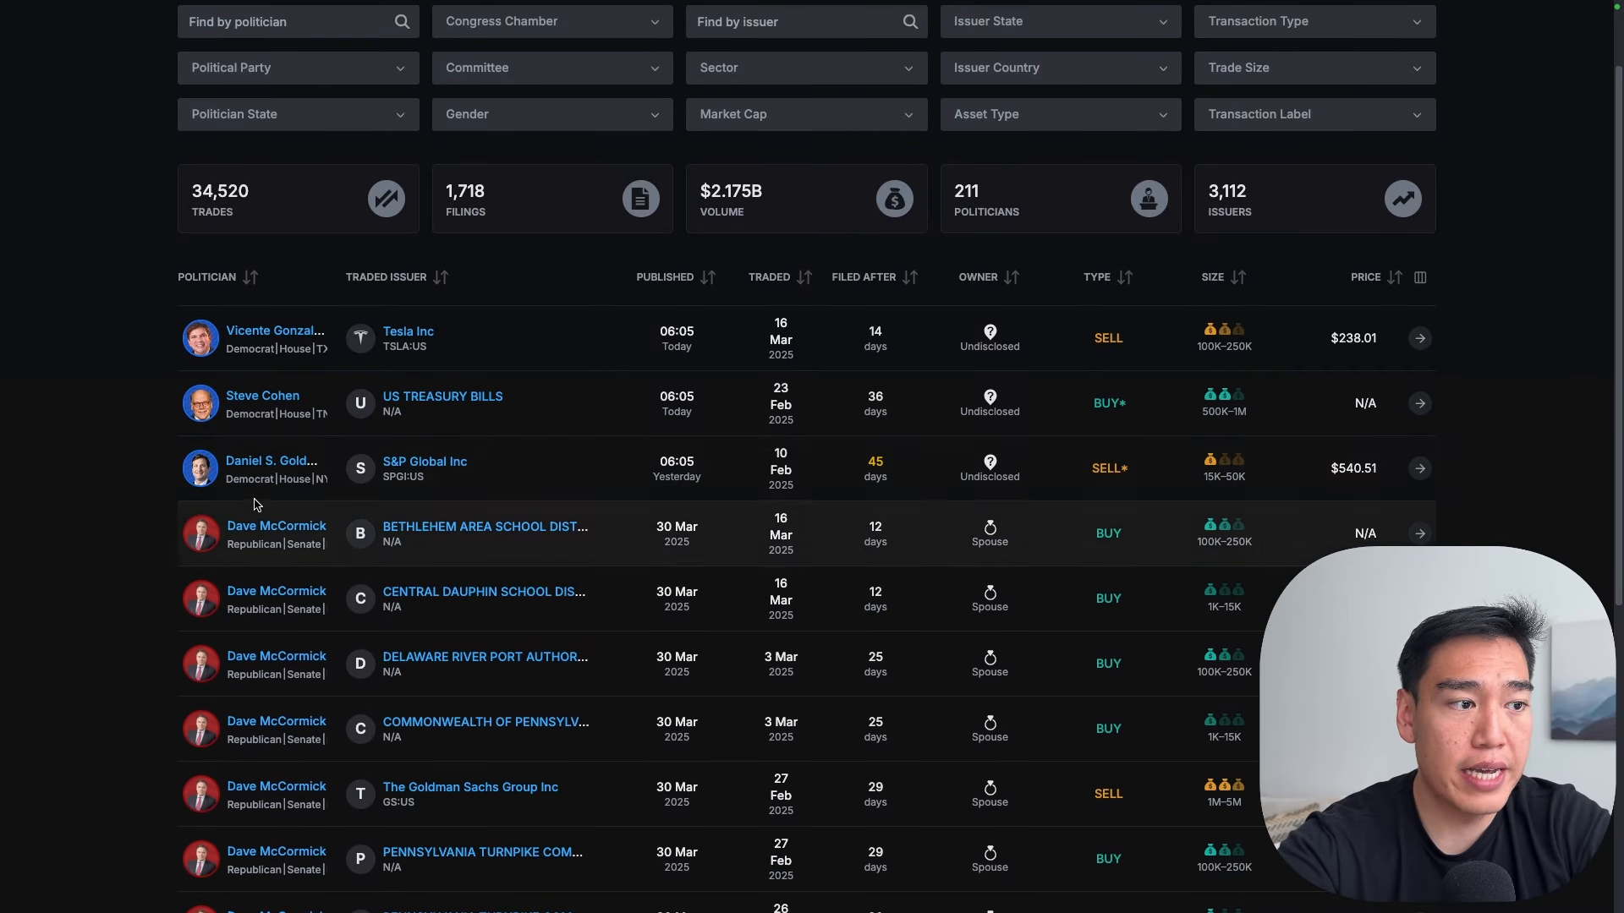
scroll(456, 491, "down", 3)
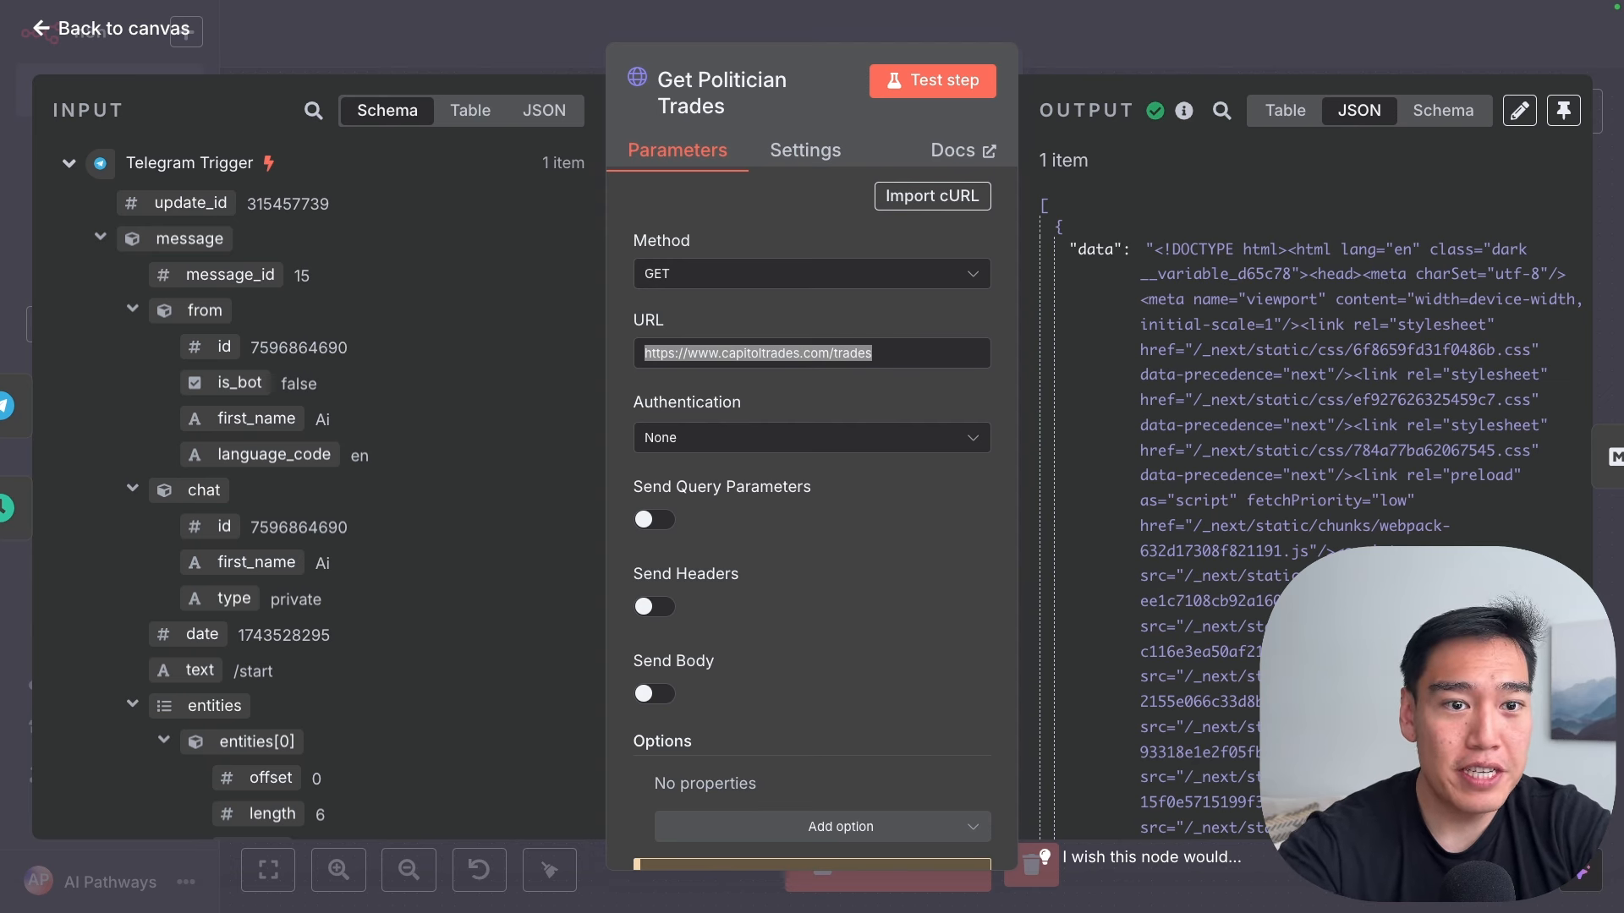
Step: Inspect the HTML output of the Get Politician Trades node and the converted output of the Markdown node
scroll(1370, 455, "down", 10)
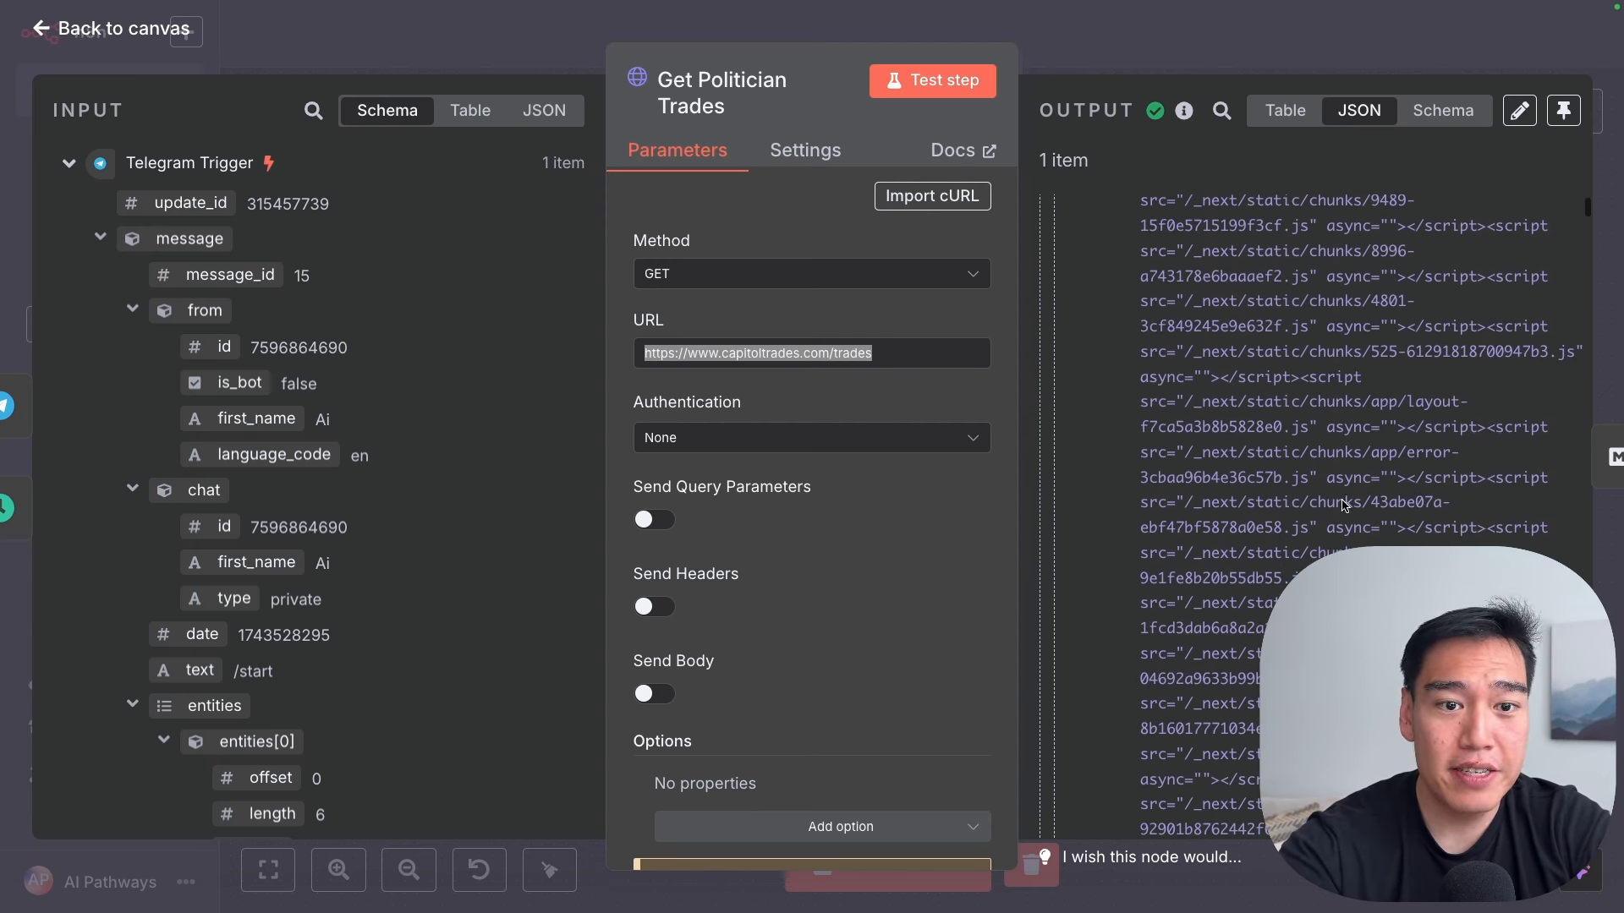
left_click(1214, 58)
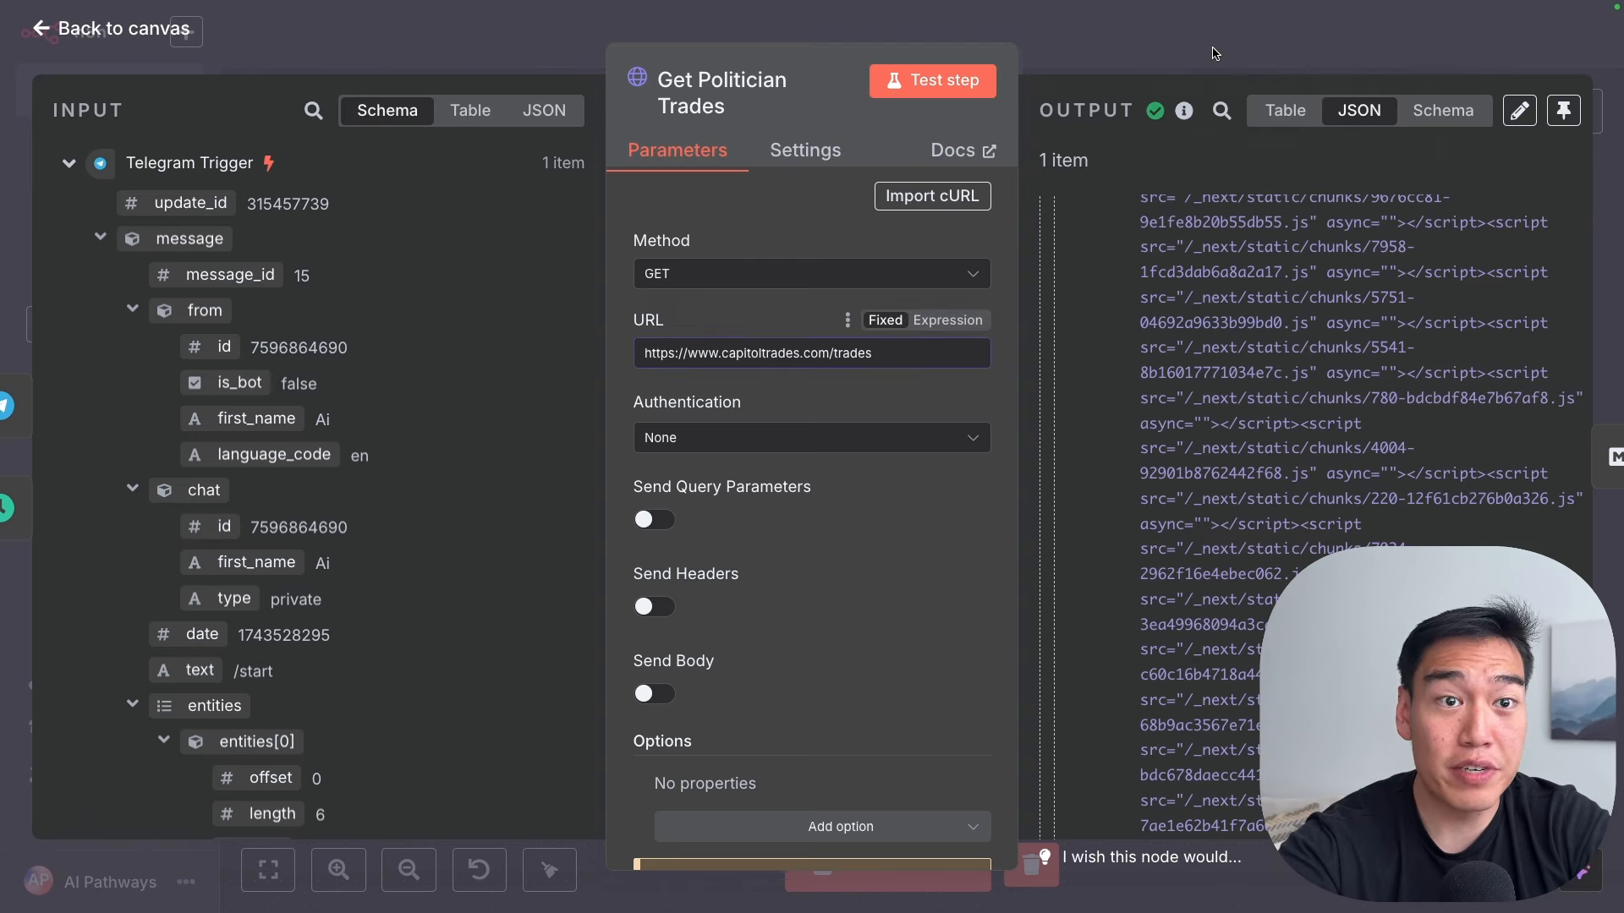
double_click(667, 329)
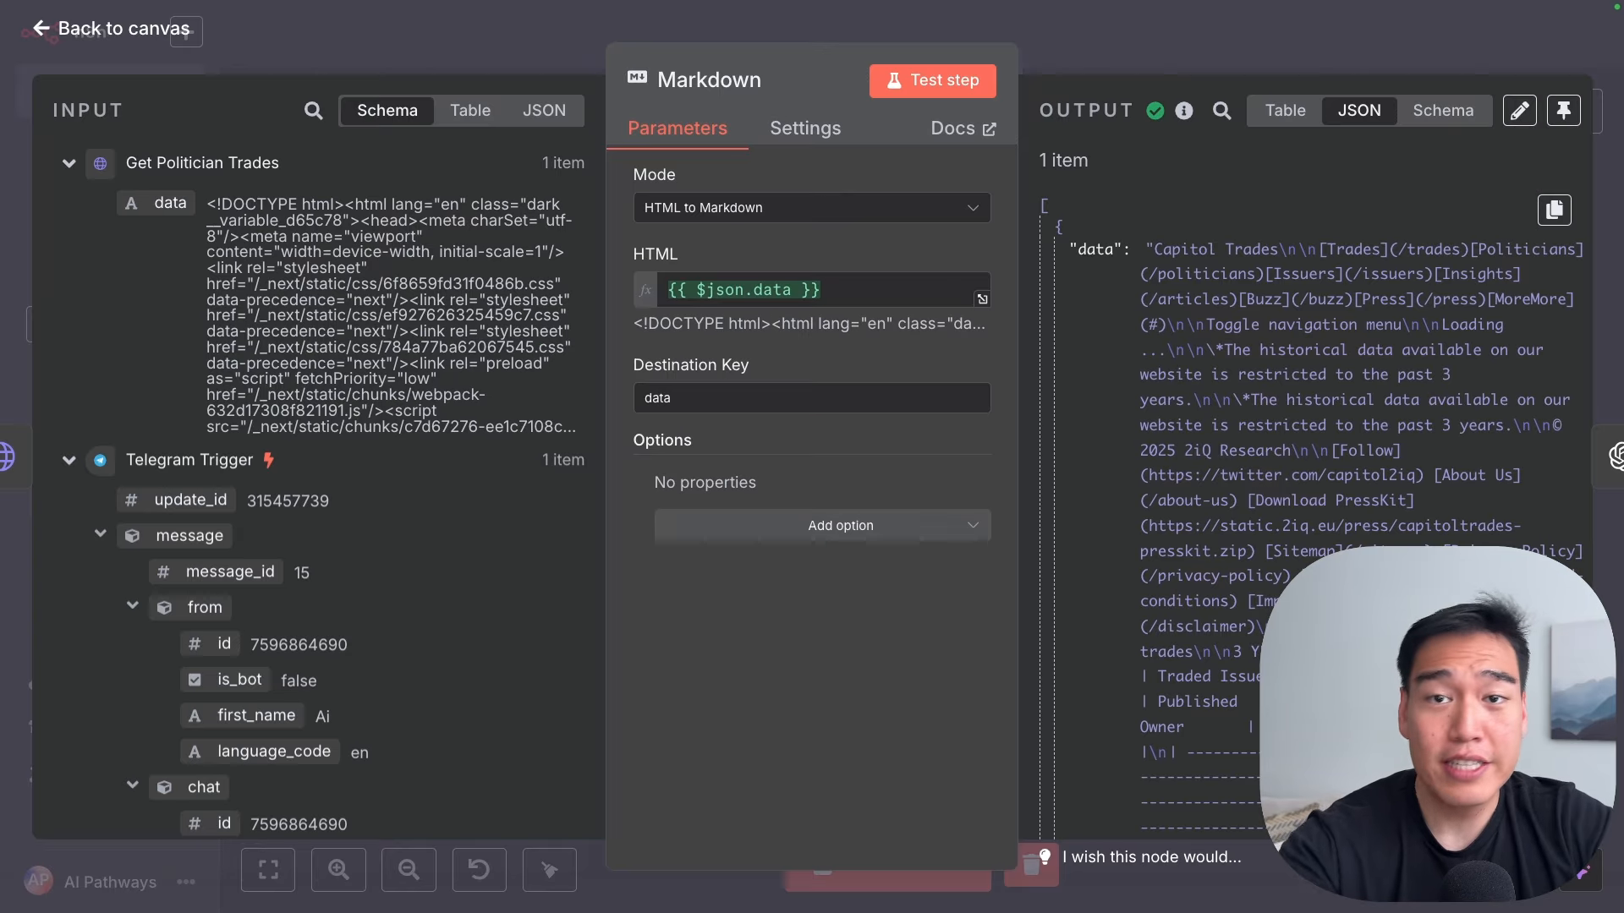
scroll(1410, 486, "down", 15)
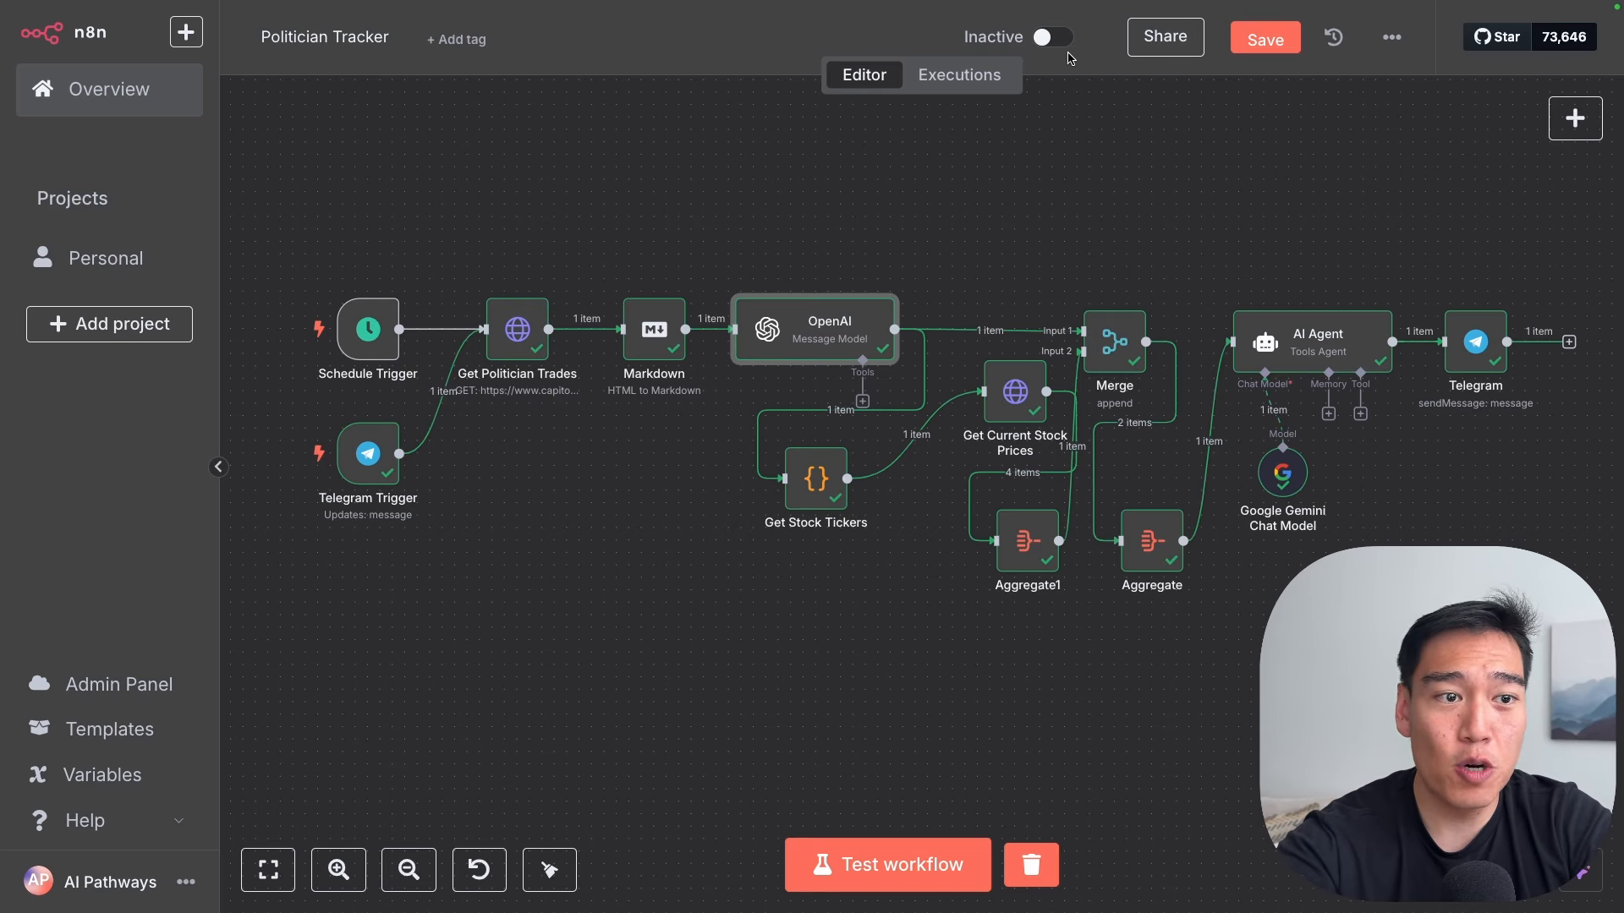
Step: Read the OpenAI node's full prompt in the expression editor, including the JSON output instruction and the added "symbol" datapoint
double_click(816, 335)
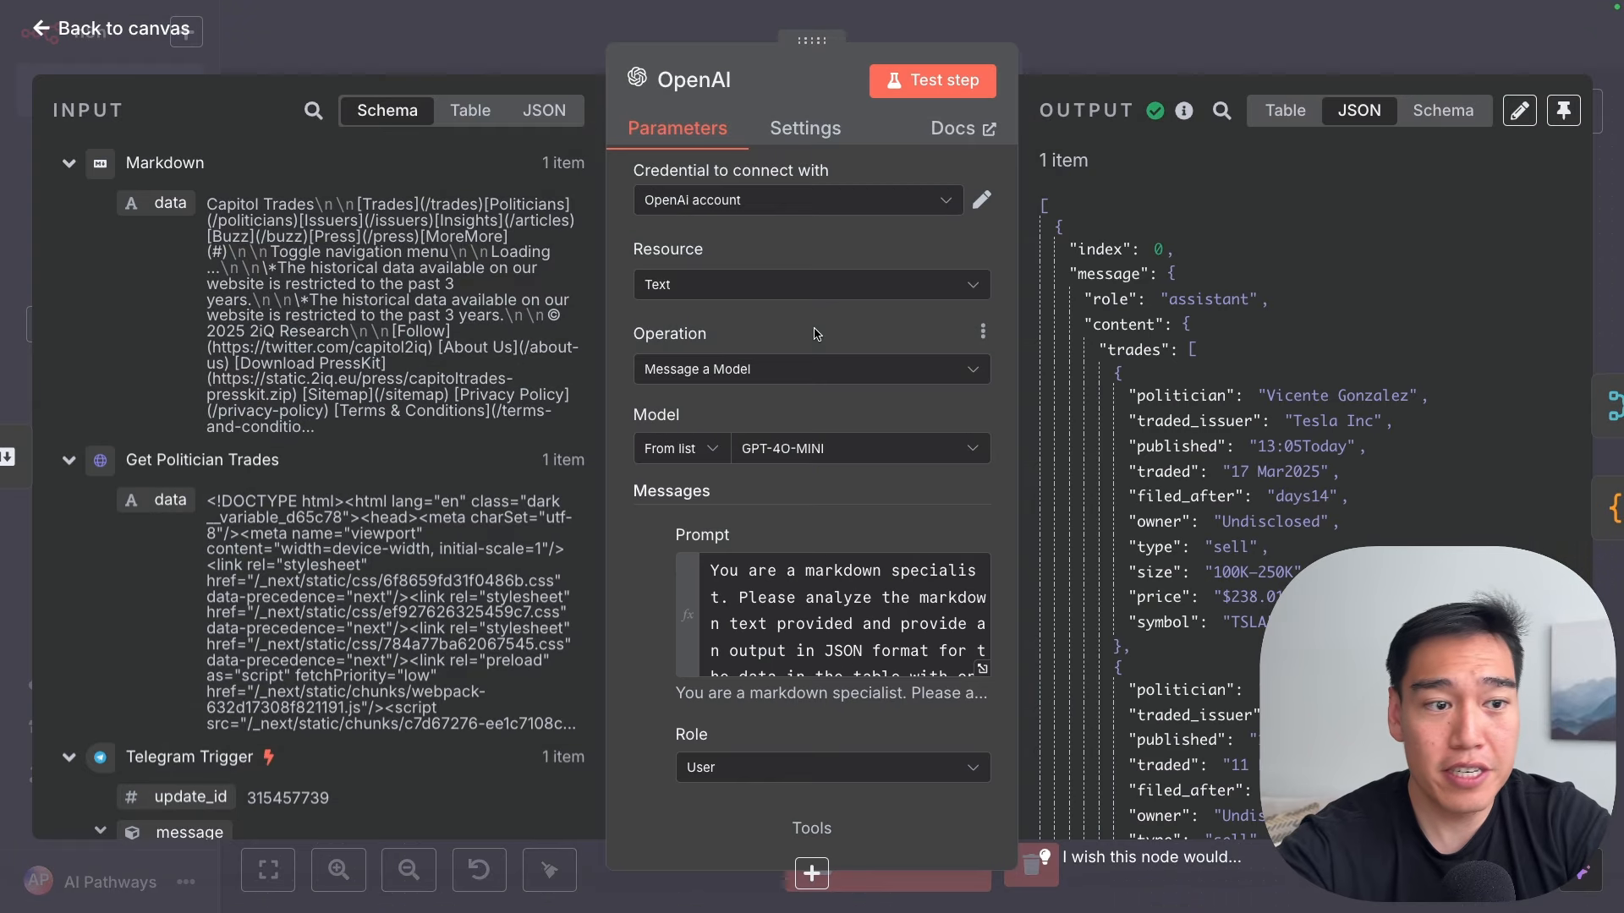
left_click(986, 670)
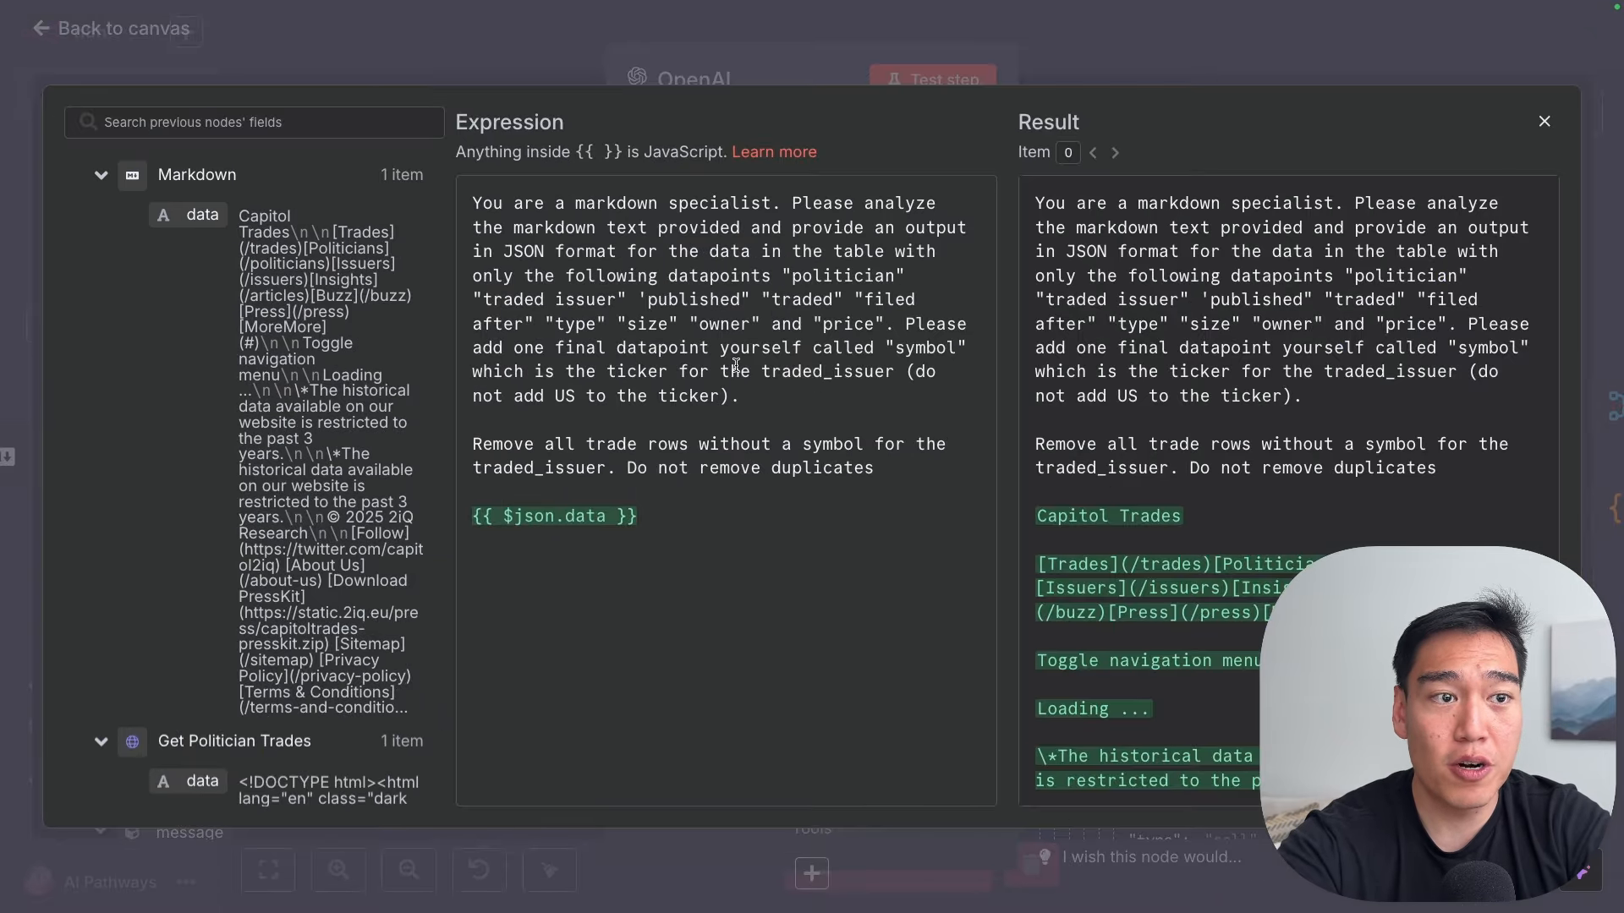
left_click_drag(792, 204, 844, 252)
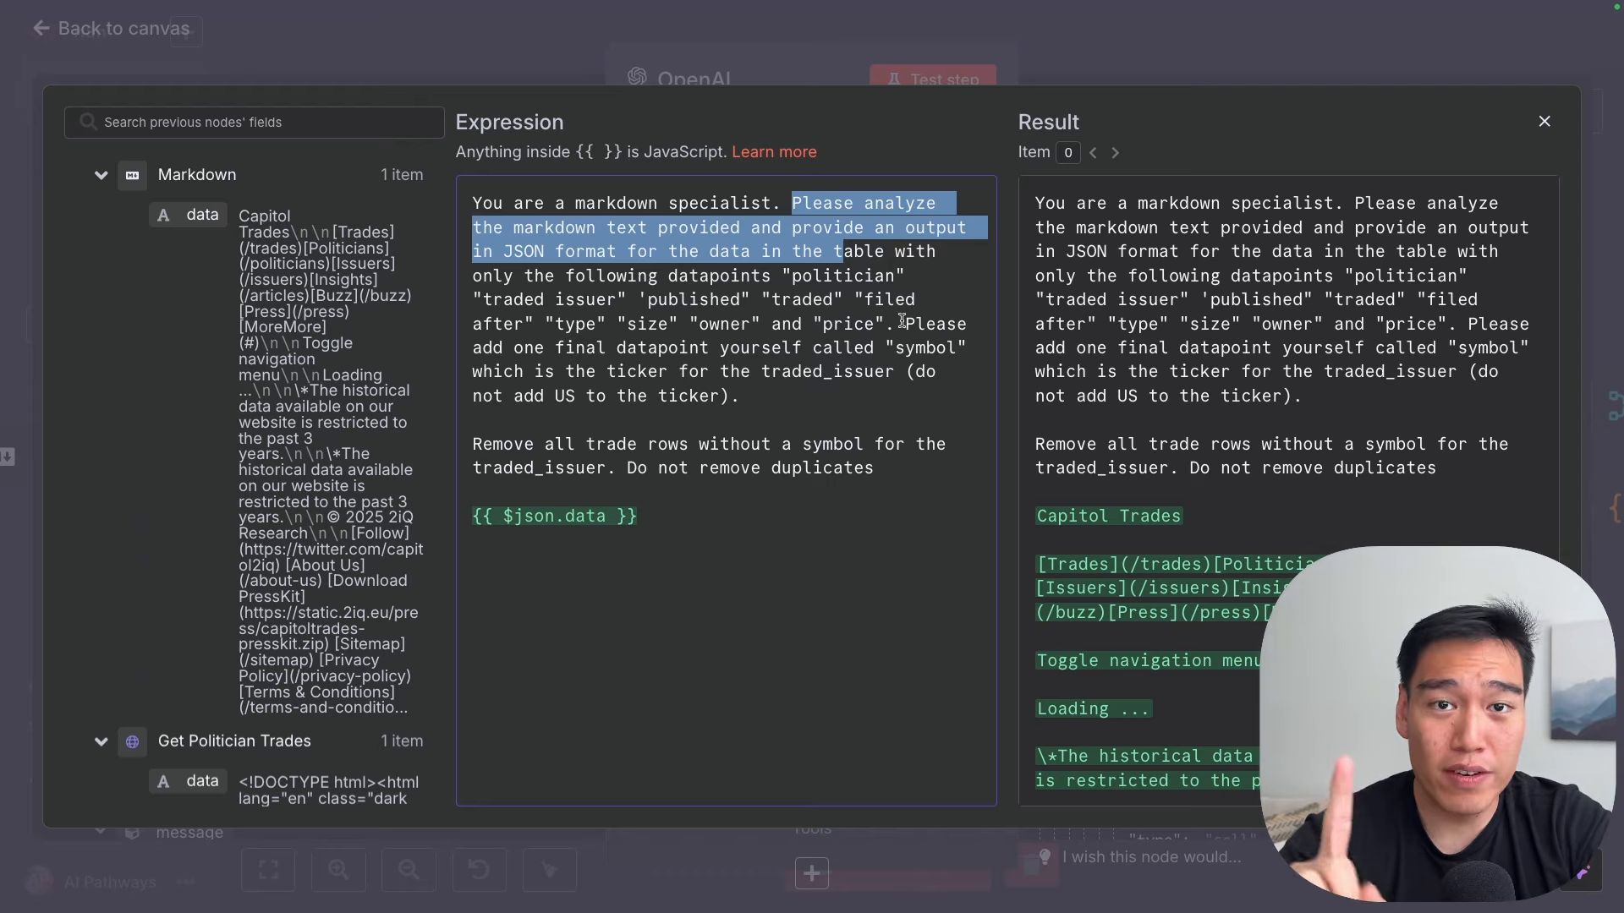
double_click(943, 346)
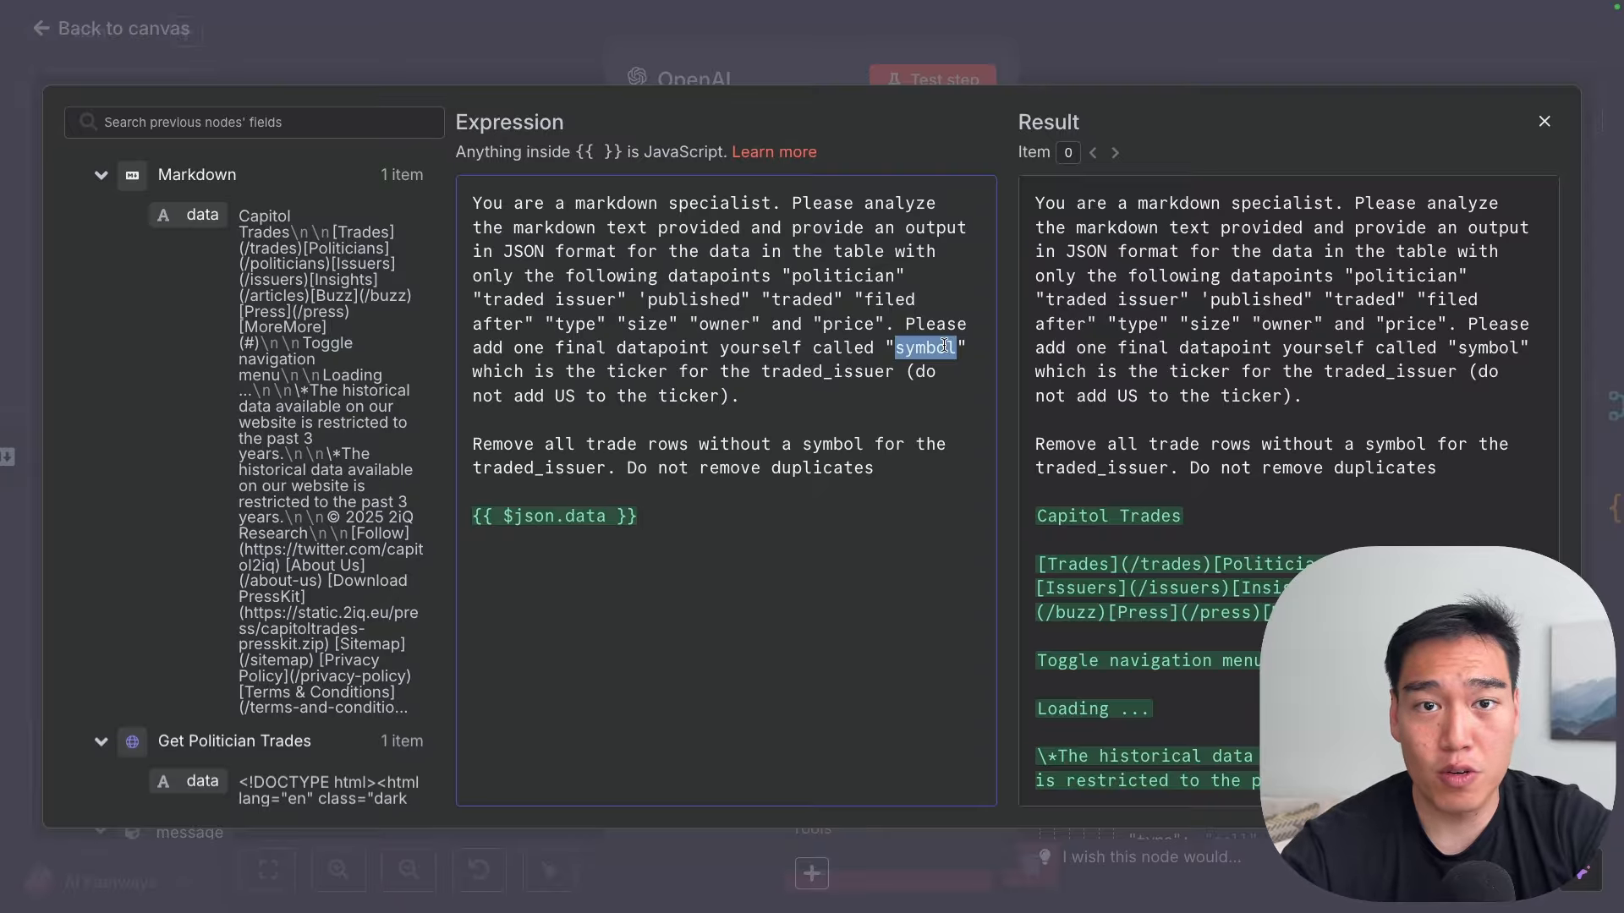
left_click(614, 548)
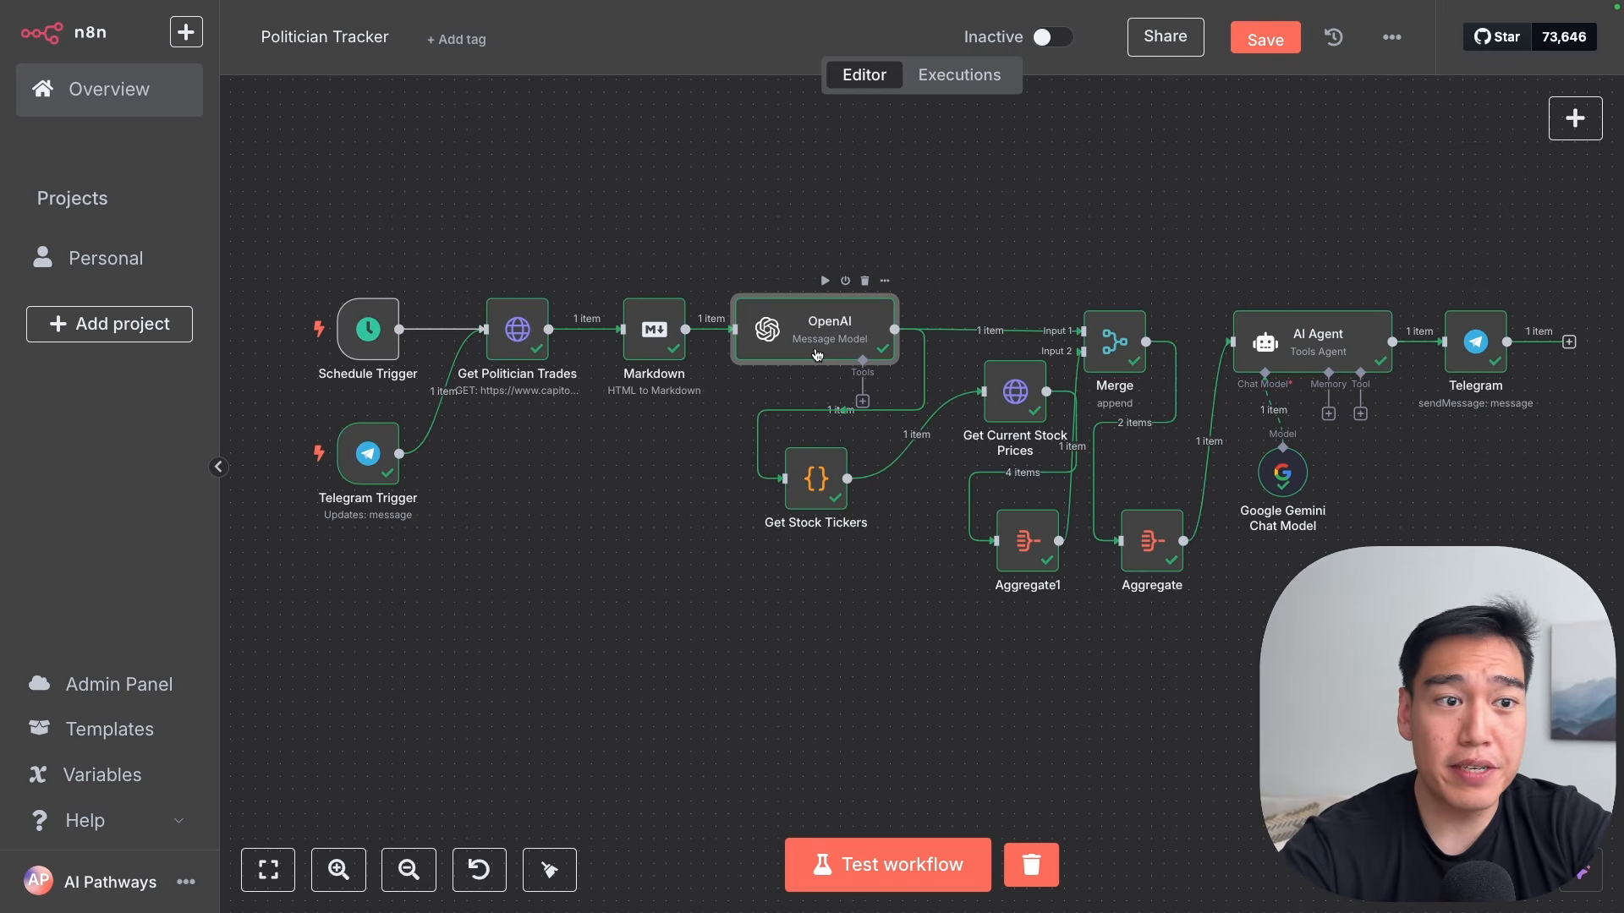
Step: Examine the list of trades and ticker symbols in the OpenAI node's JSON output
double_click(817, 354)
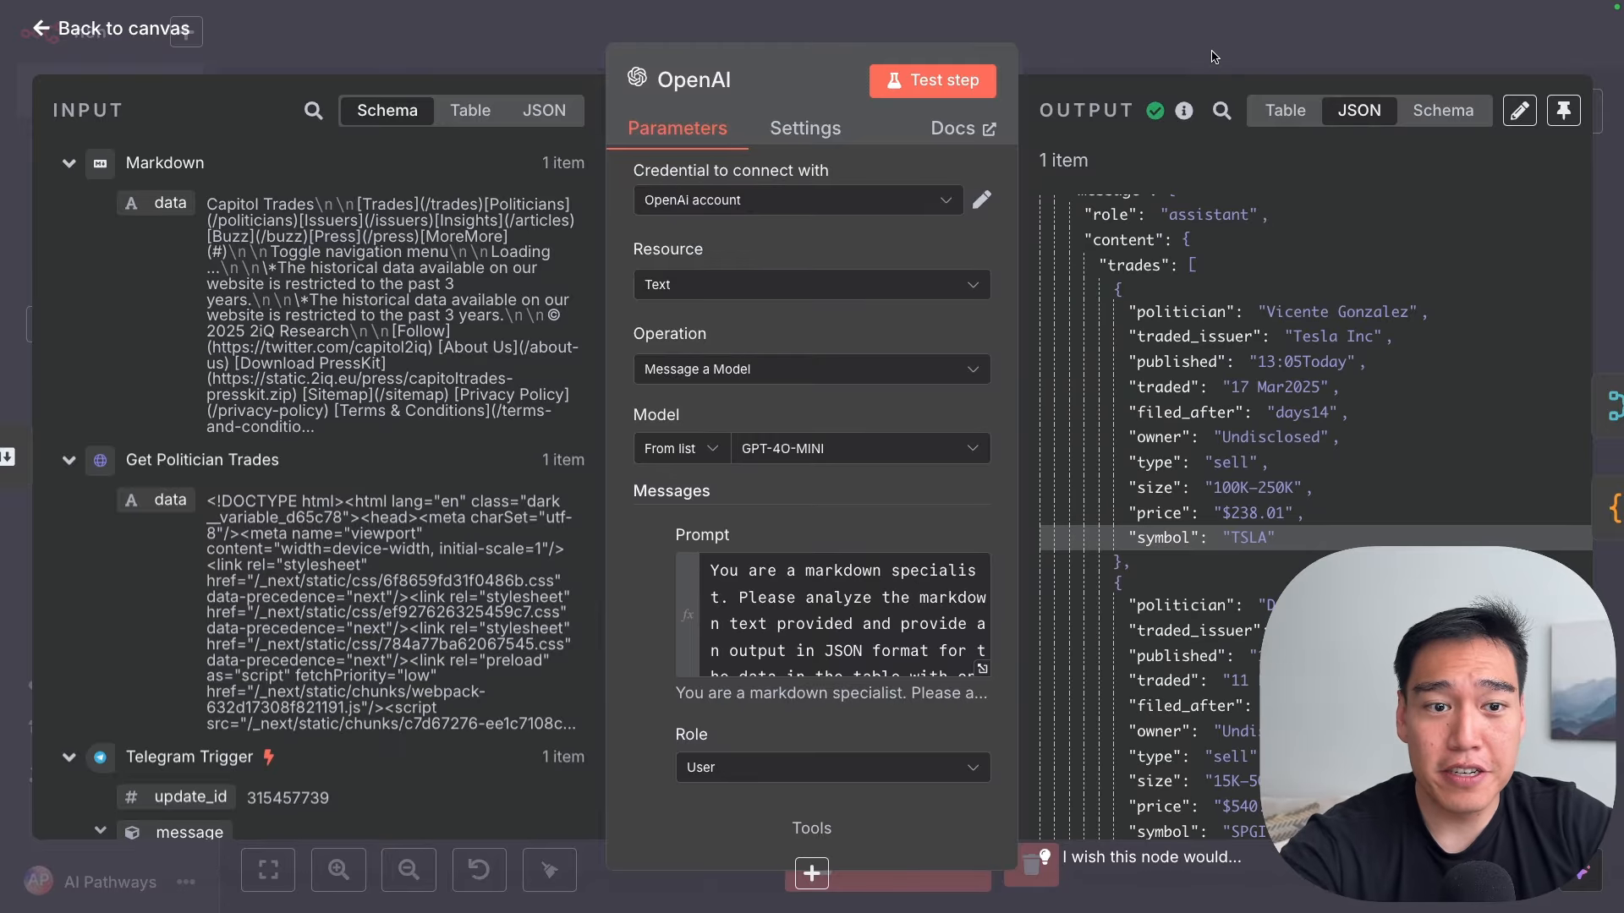
scroll(1303, 538, "down", 5)
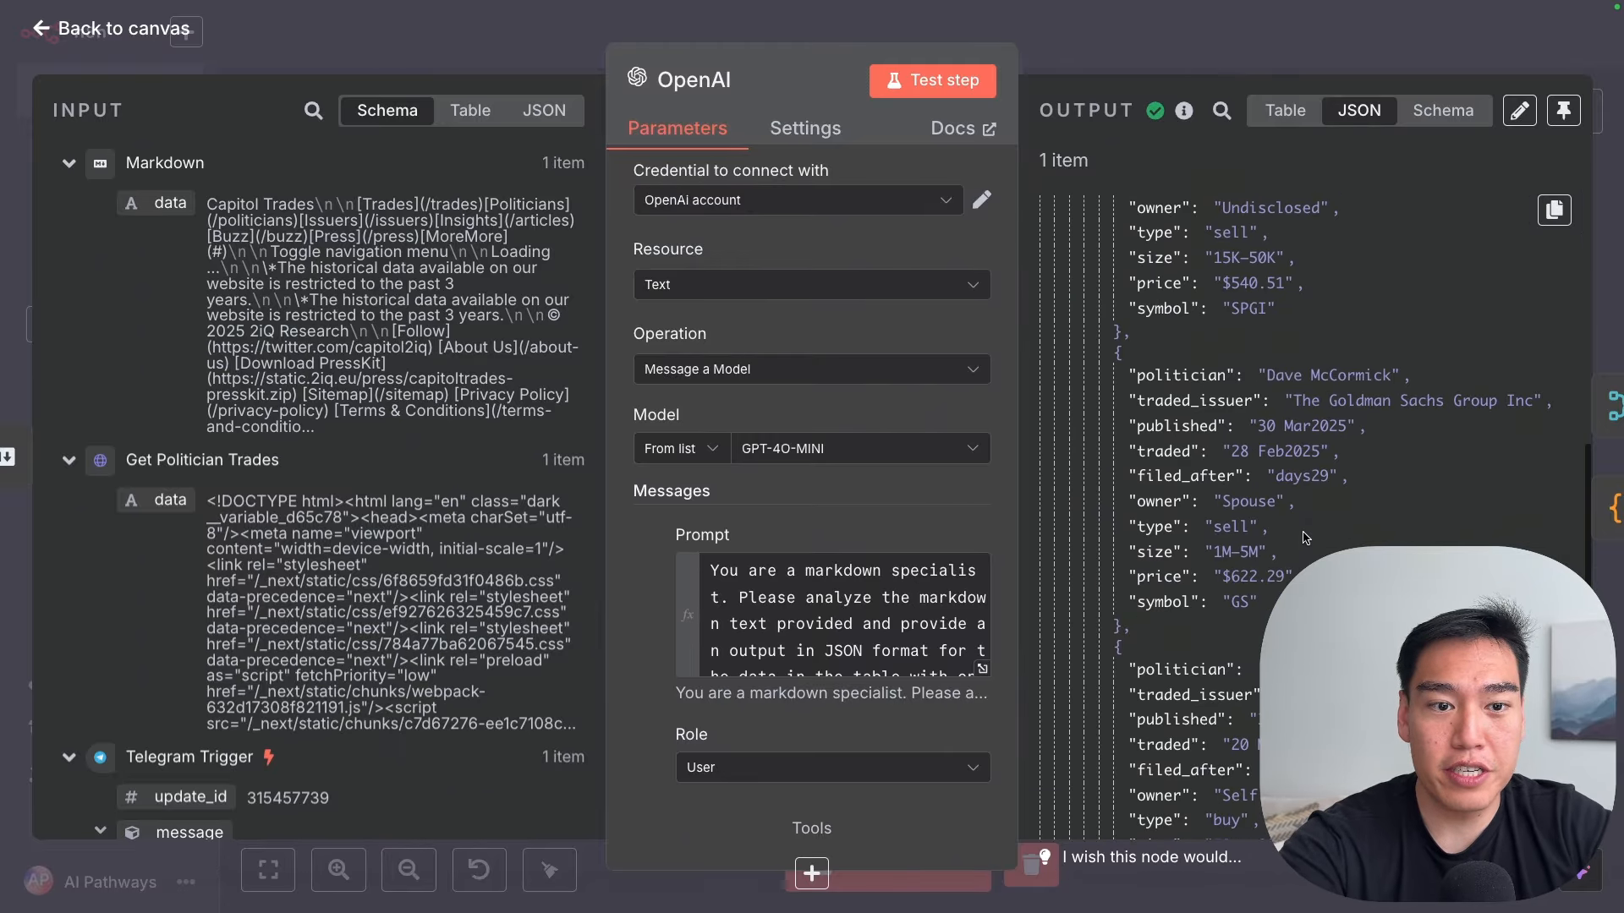
Step: Review the remaining trade entries down to the end of the OpenAI node's output and close the node
scroll(1303, 537, "up", 3)
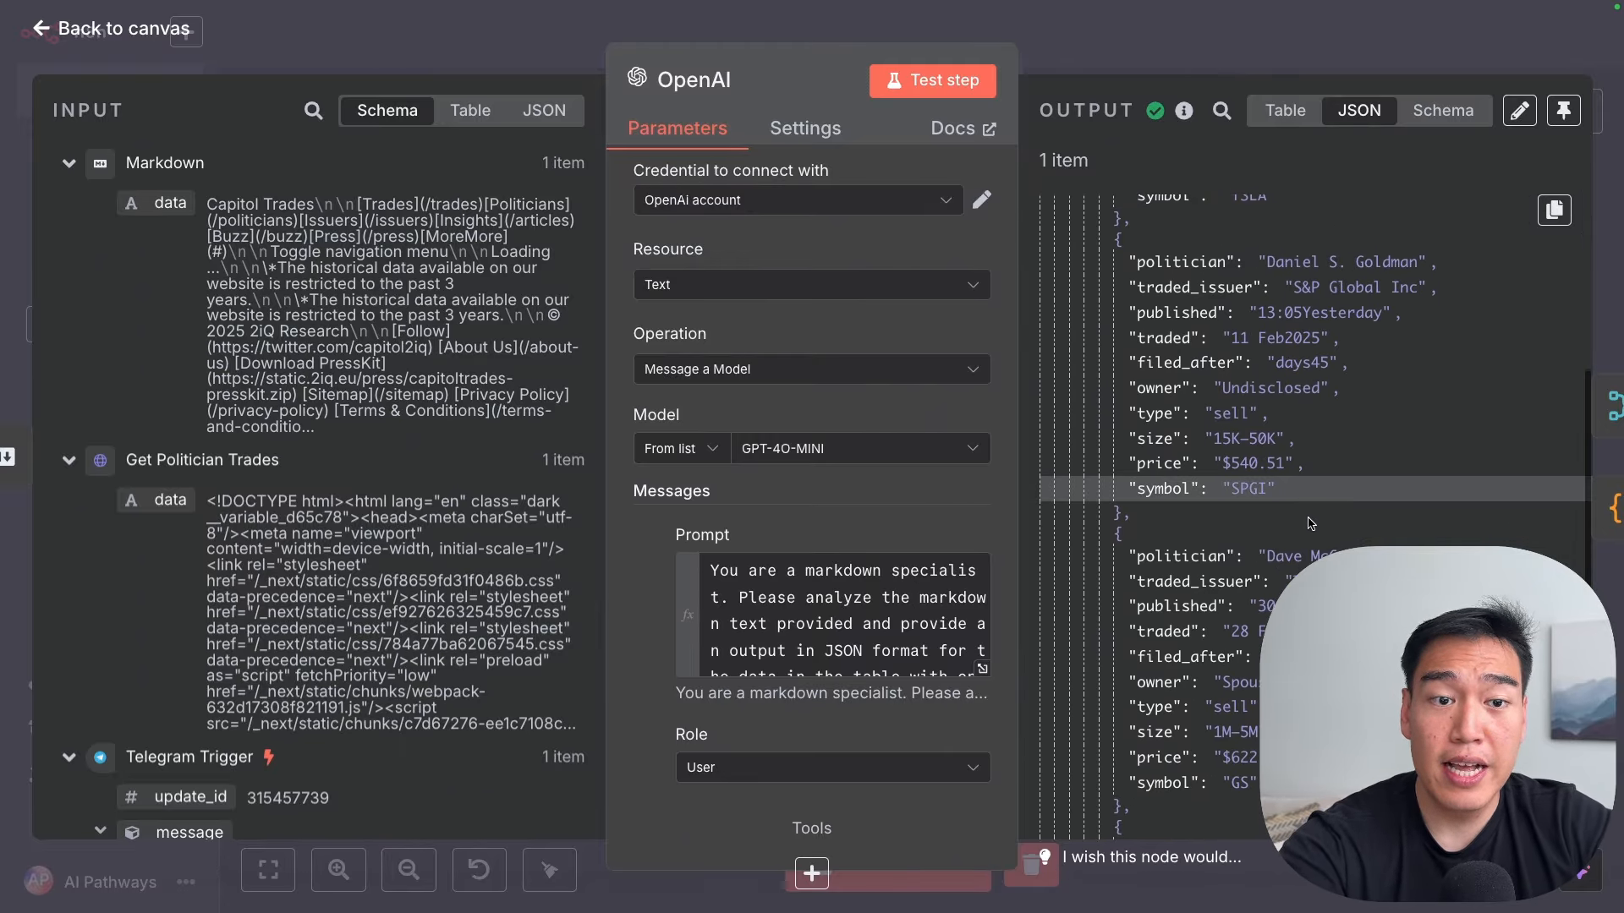
scroll(1310, 524, "down", 5)
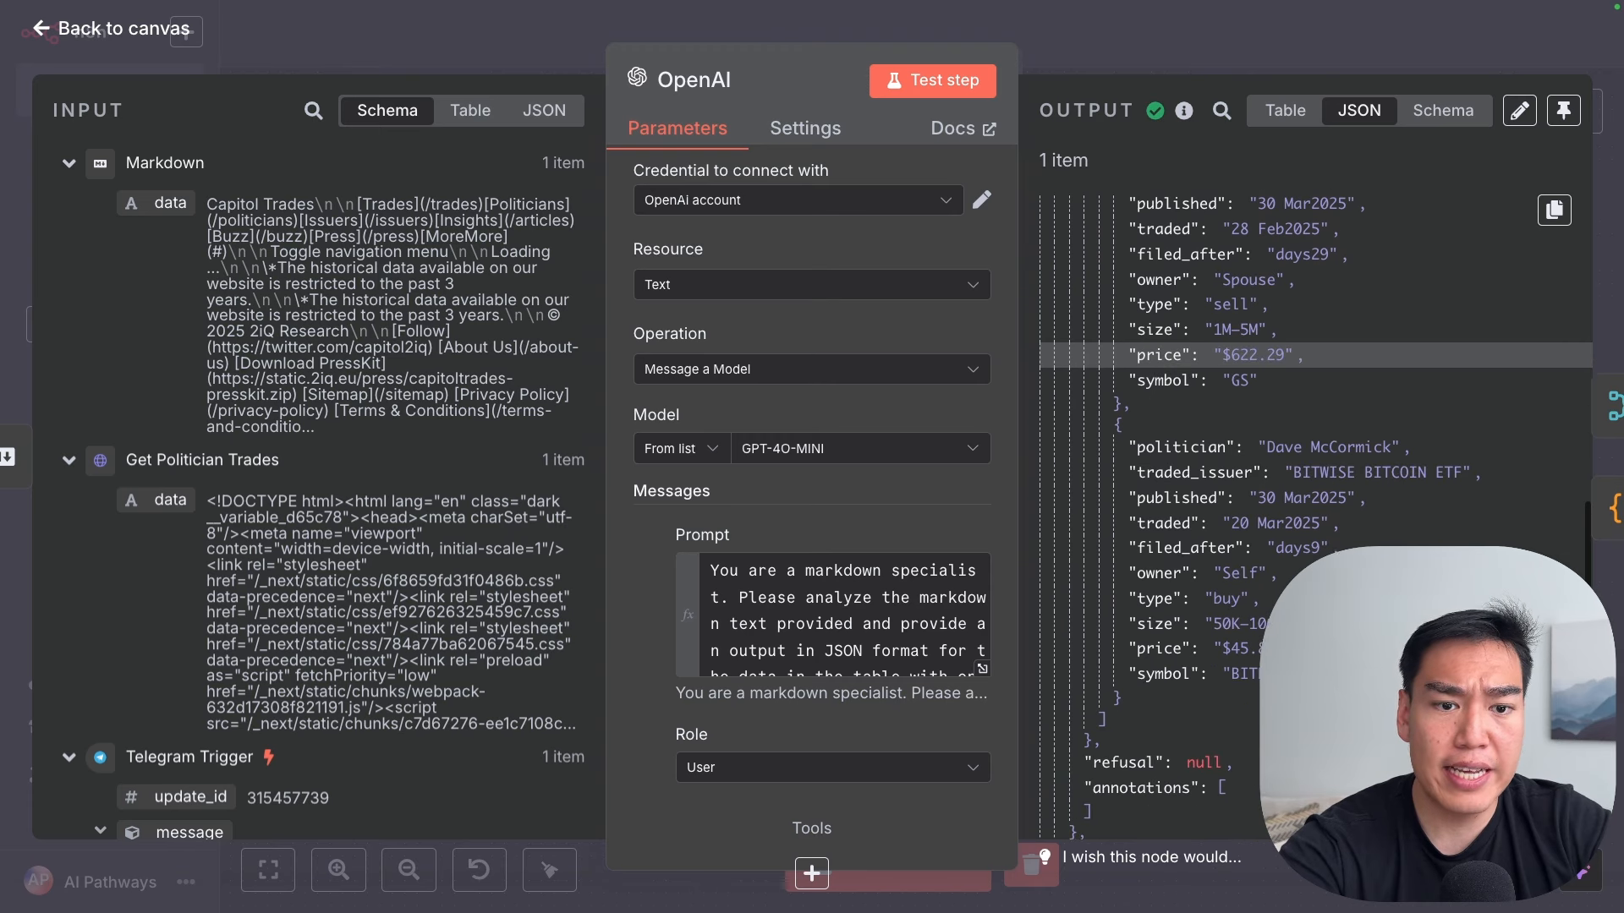
key("Escape")
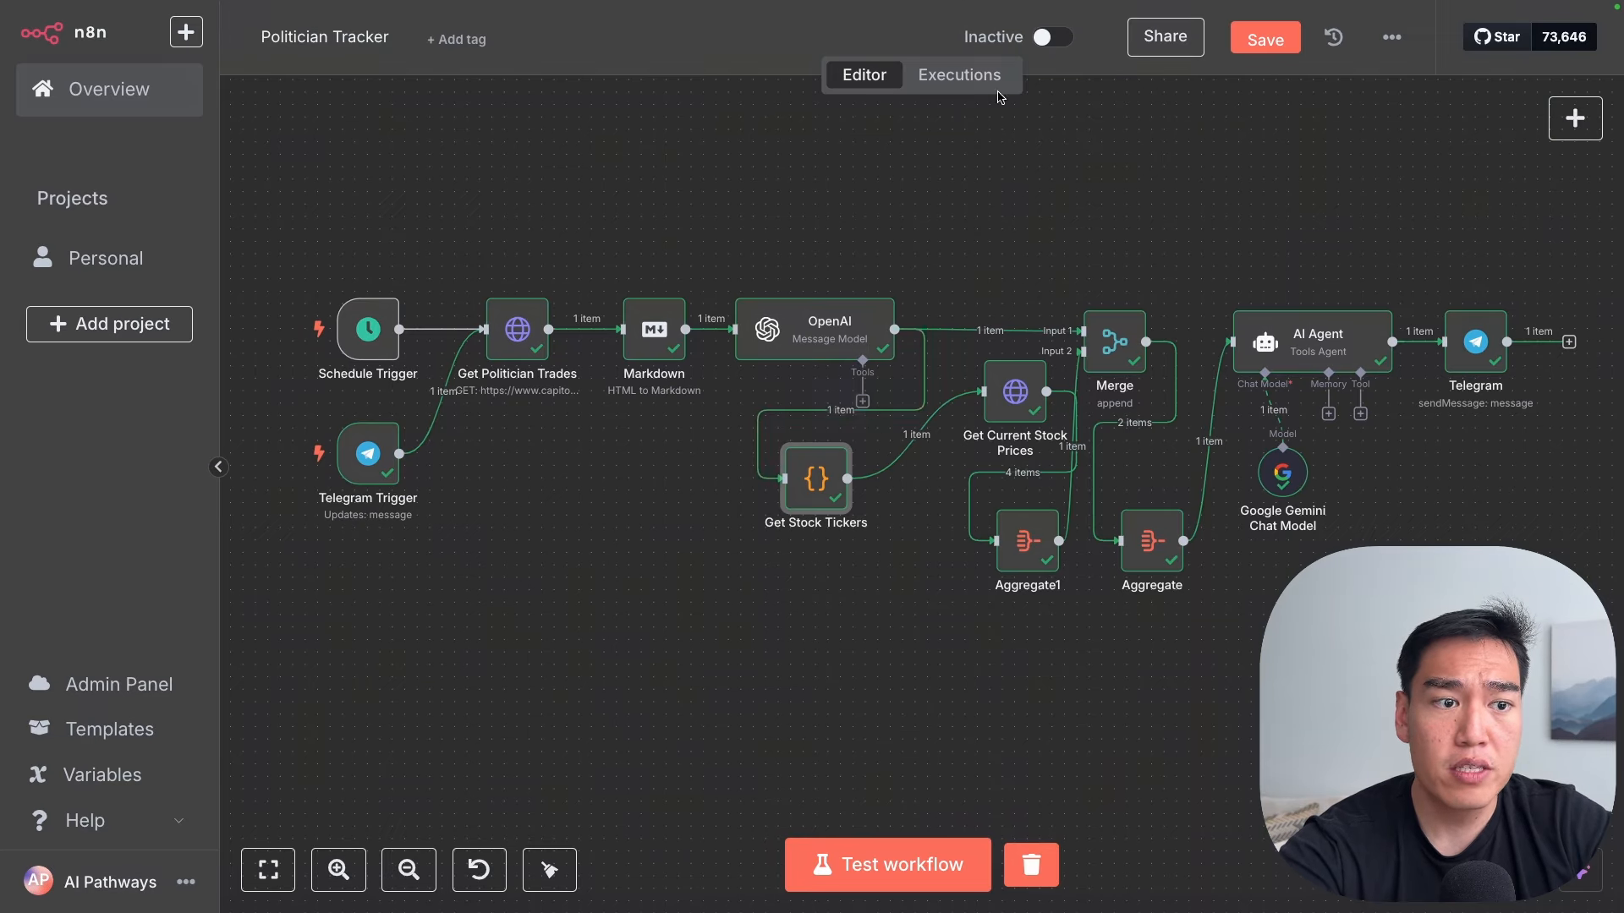
Step: Open the Get Current Stock Prices node and examine its quote request URL and the price data returned for each ticker
left_click(1006, 400)
double_click(1006, 400)
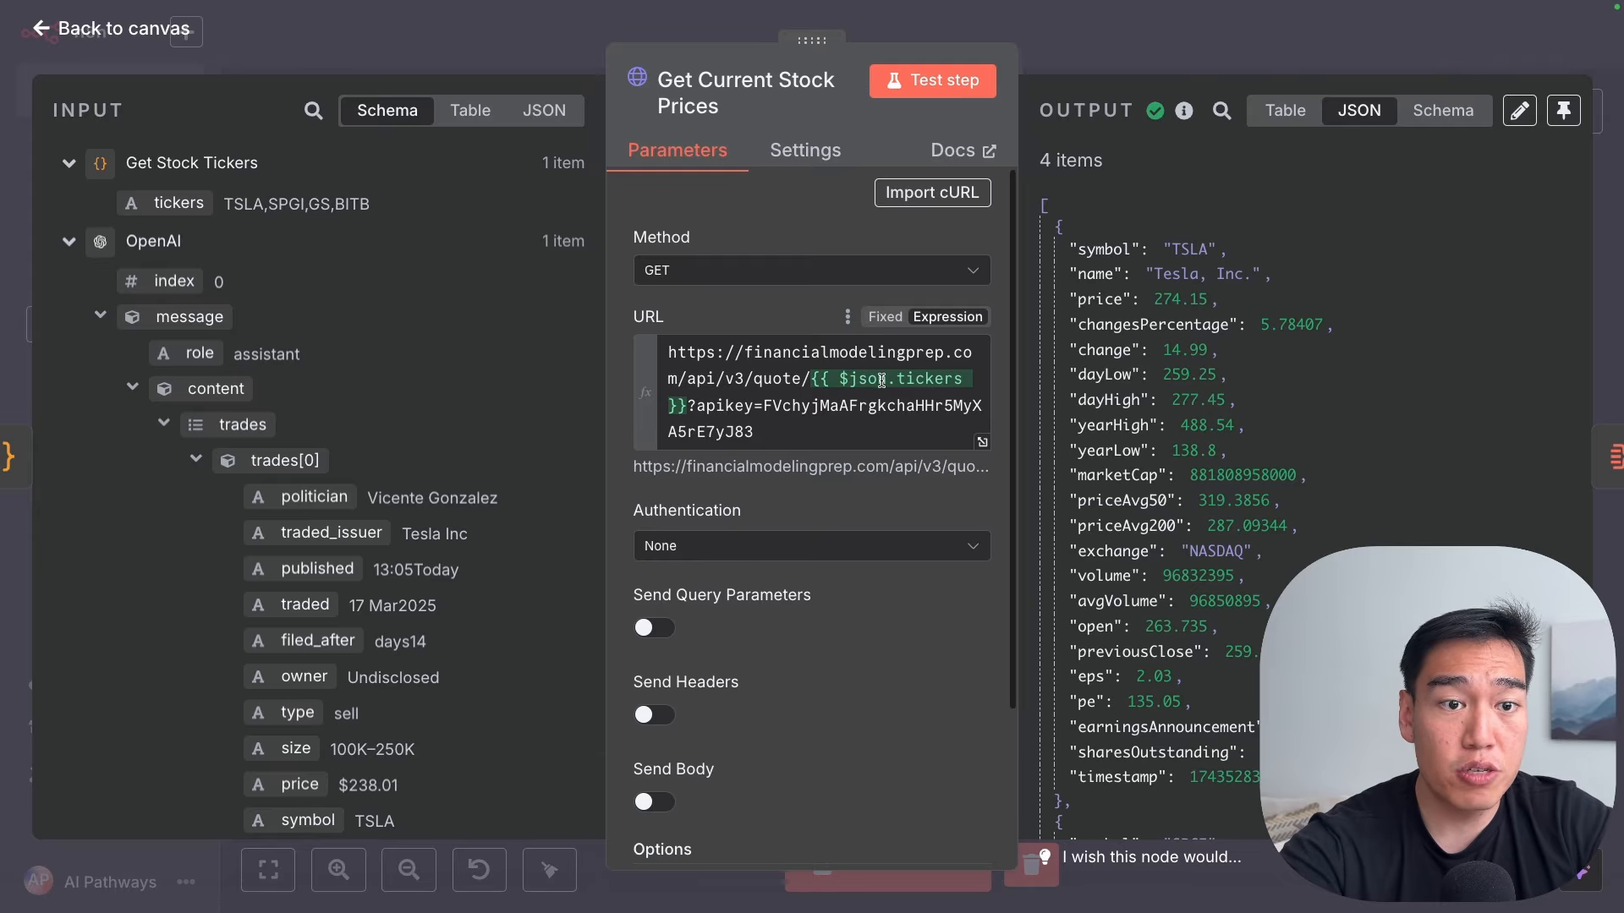
scroll(880, 378, "down", 1)
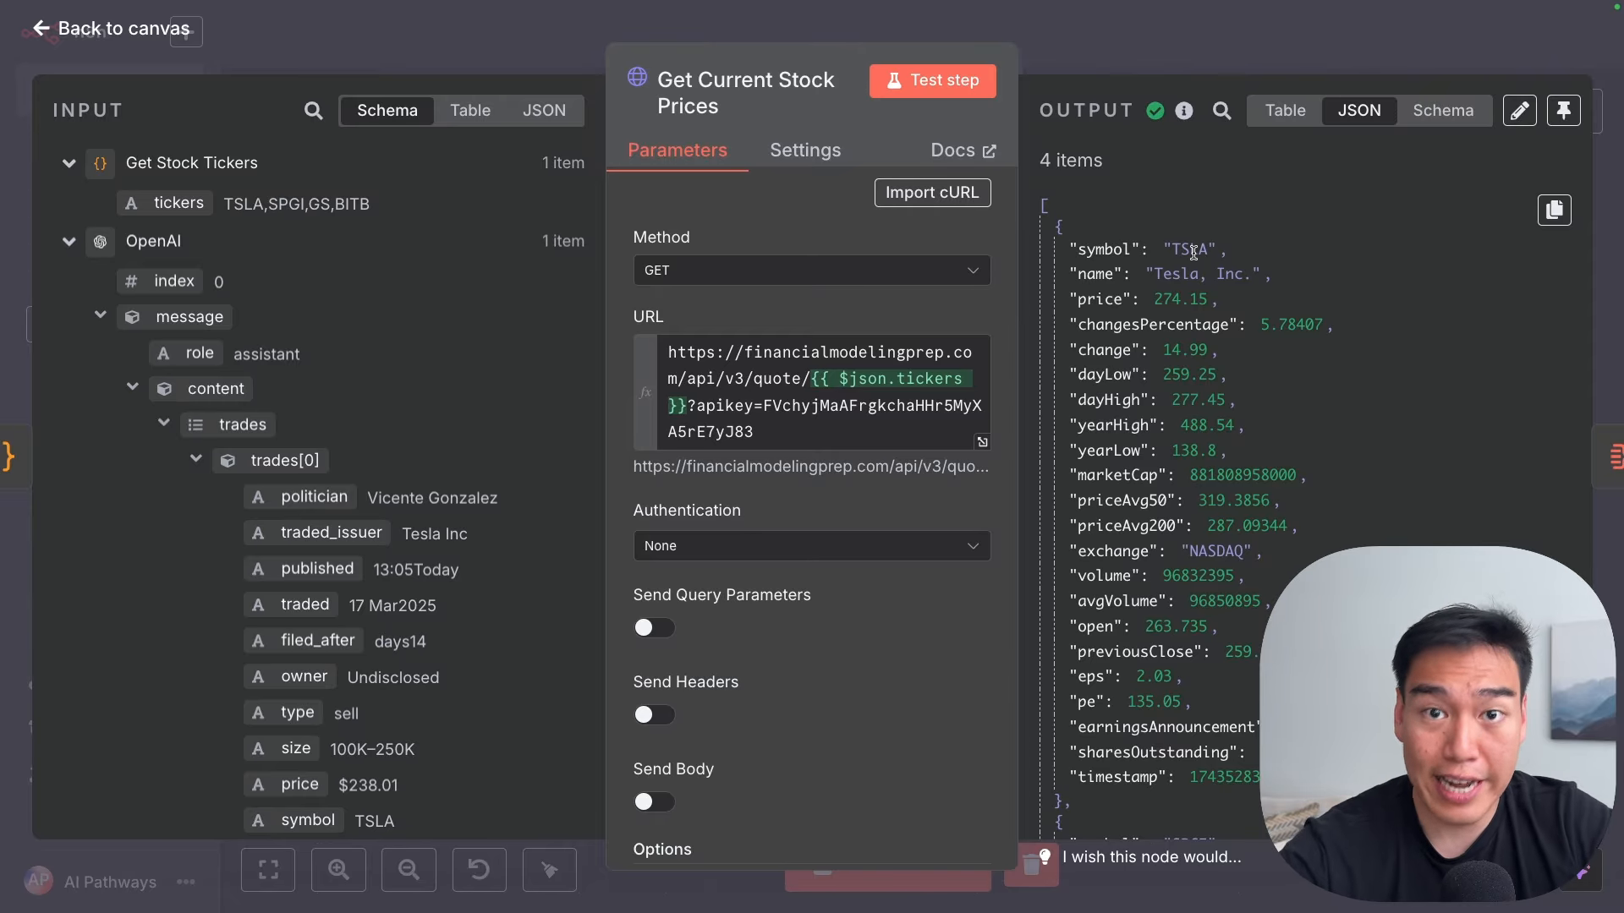
scroll(1013, 339, "down", 3)
scroll(1269, 431, "down", 7)
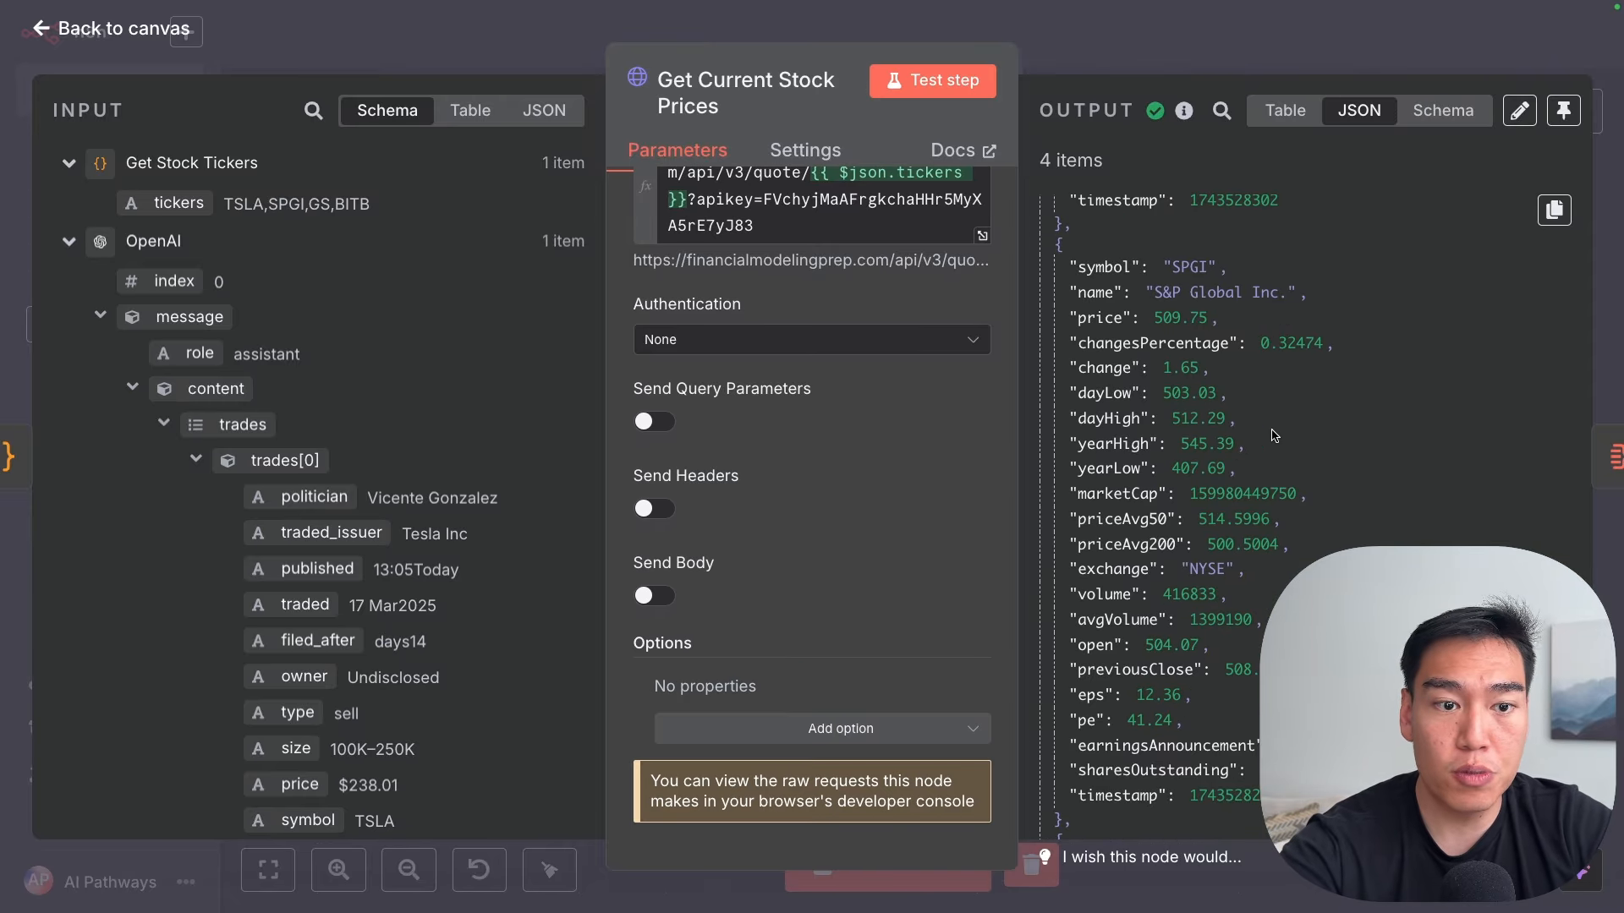
scroll(1273, 435, "down", 10)
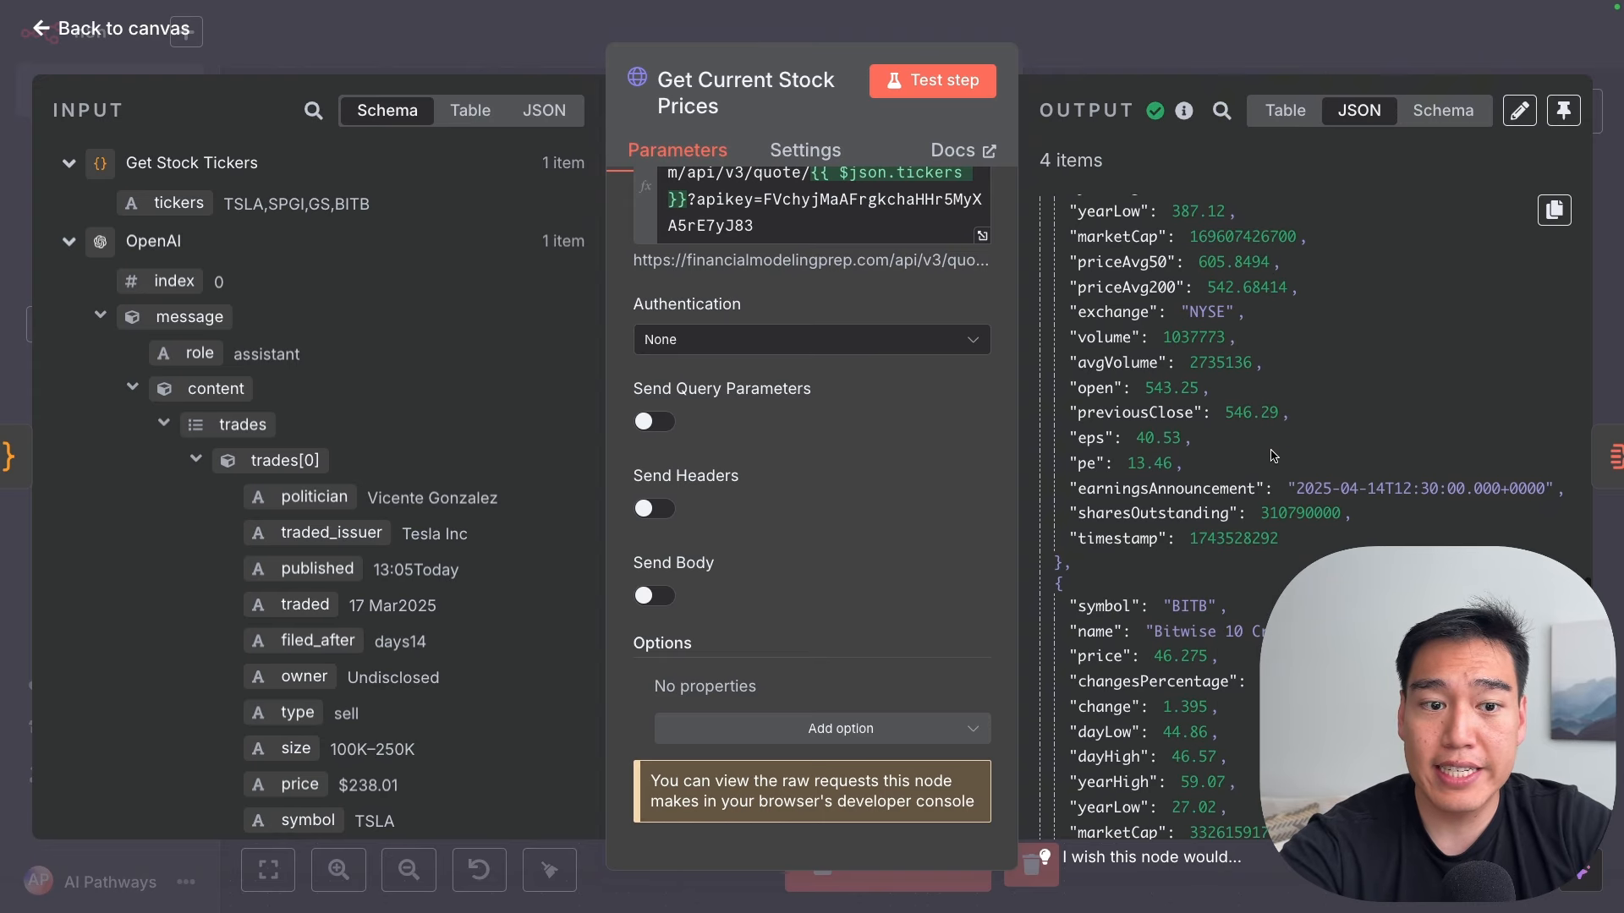
scroll(1274, 456, "down", 3)
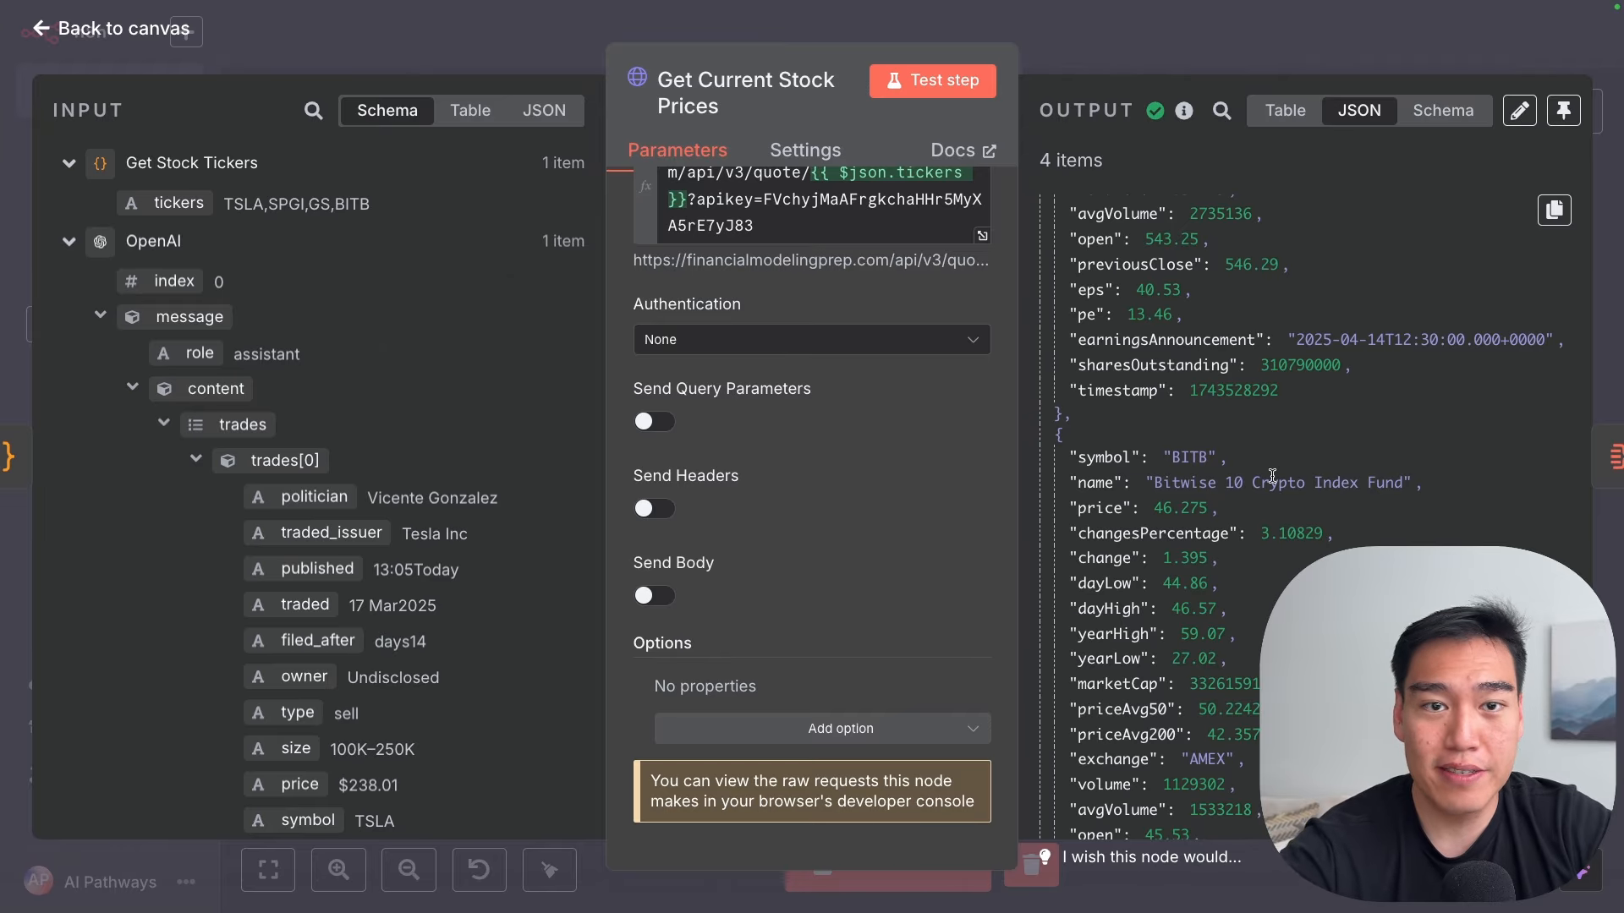
key("Escape")
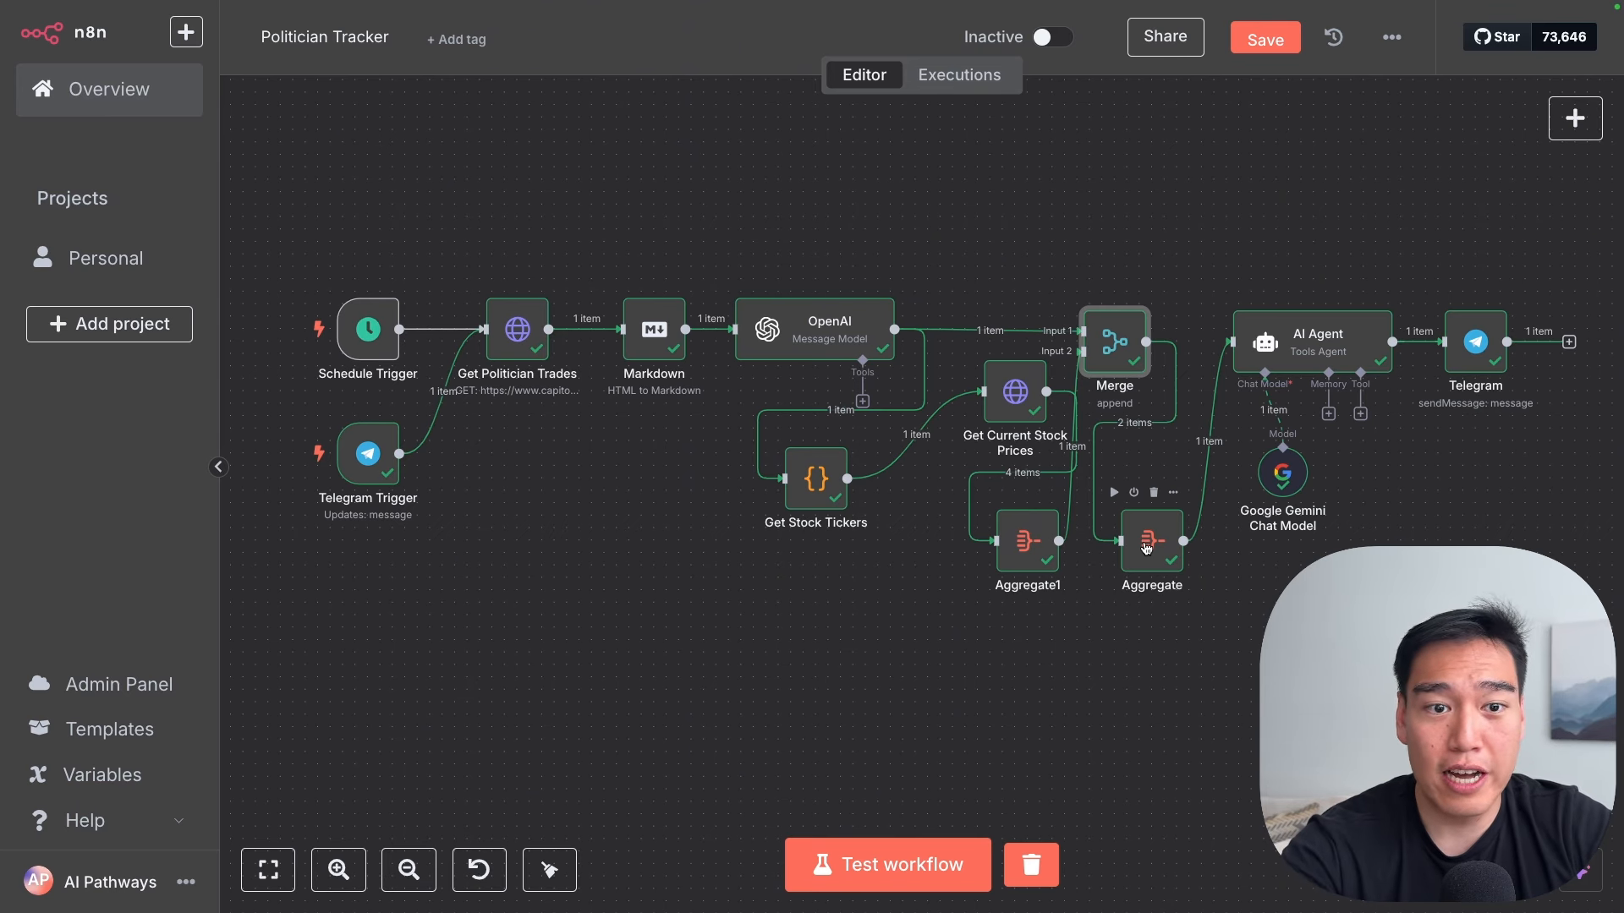
Step: Open the AI Agent node
left_click(1326, 341)
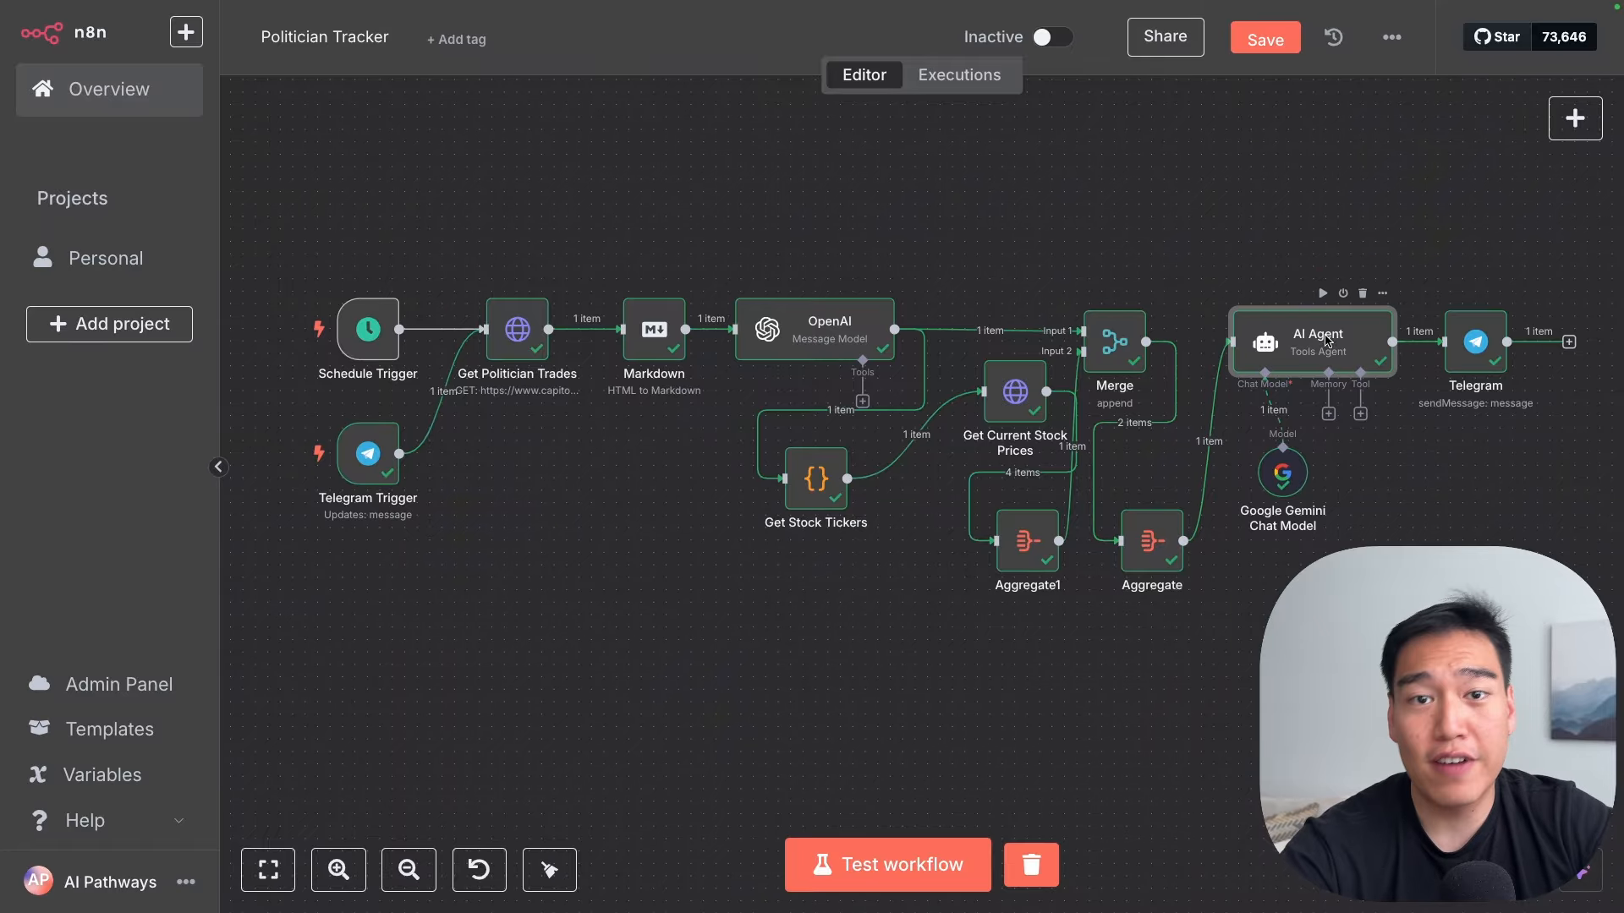
double_click(1326, 341)
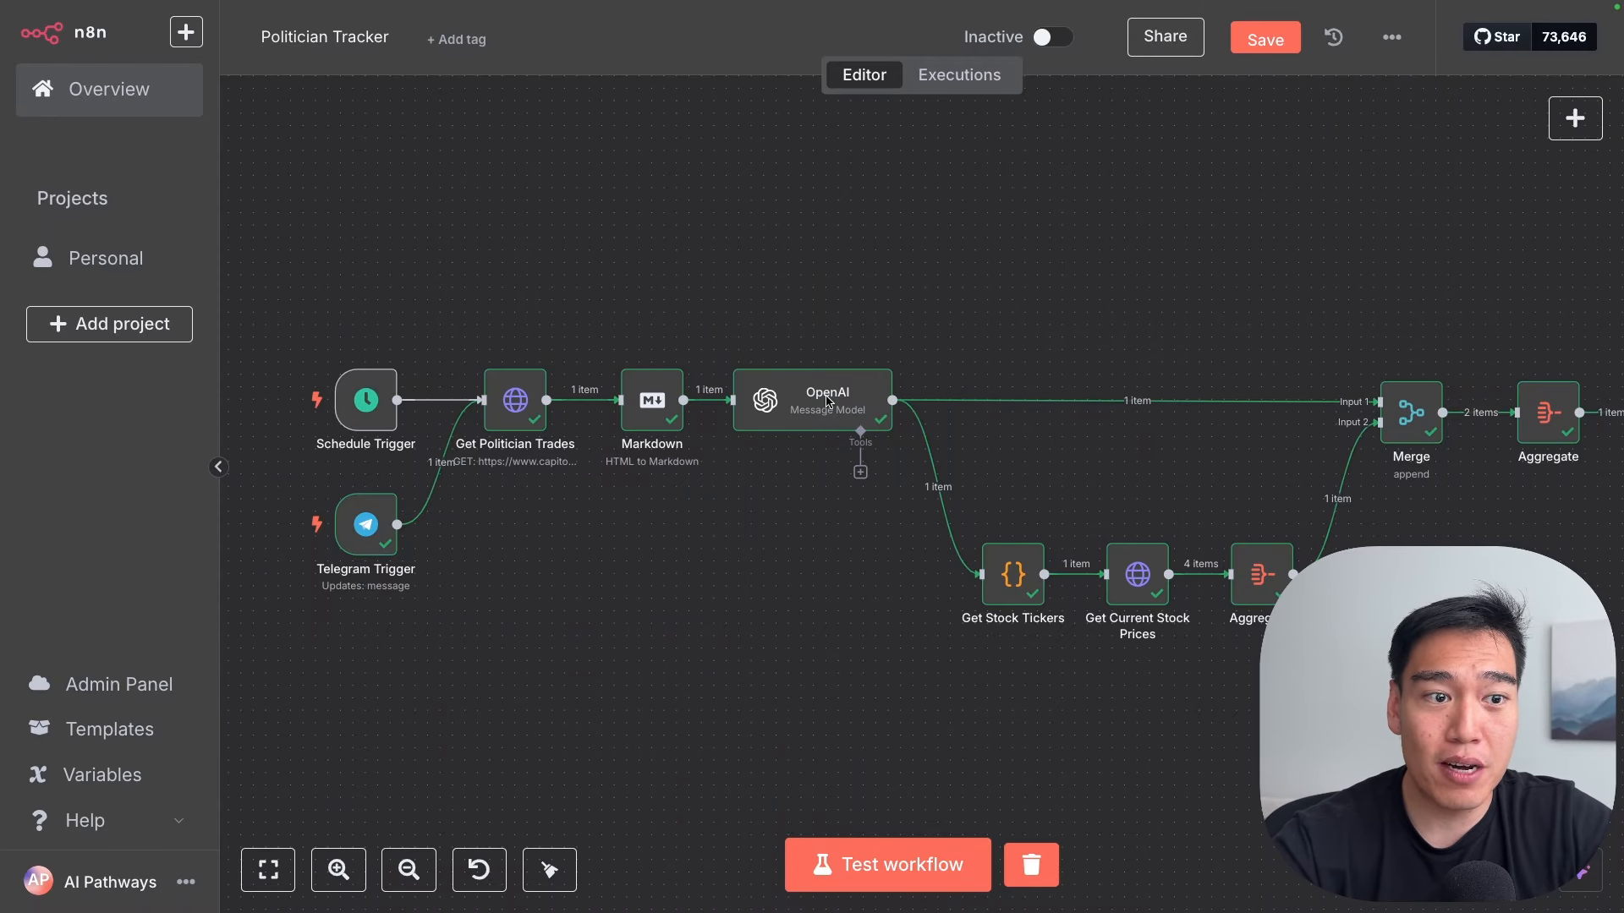
Step: Check the trades table on Capitol Trades, then trace the workflow's branches from the OpenAI node through Merge to the AI Agent
mouse_move(586, 4)
left_click(377, 38)
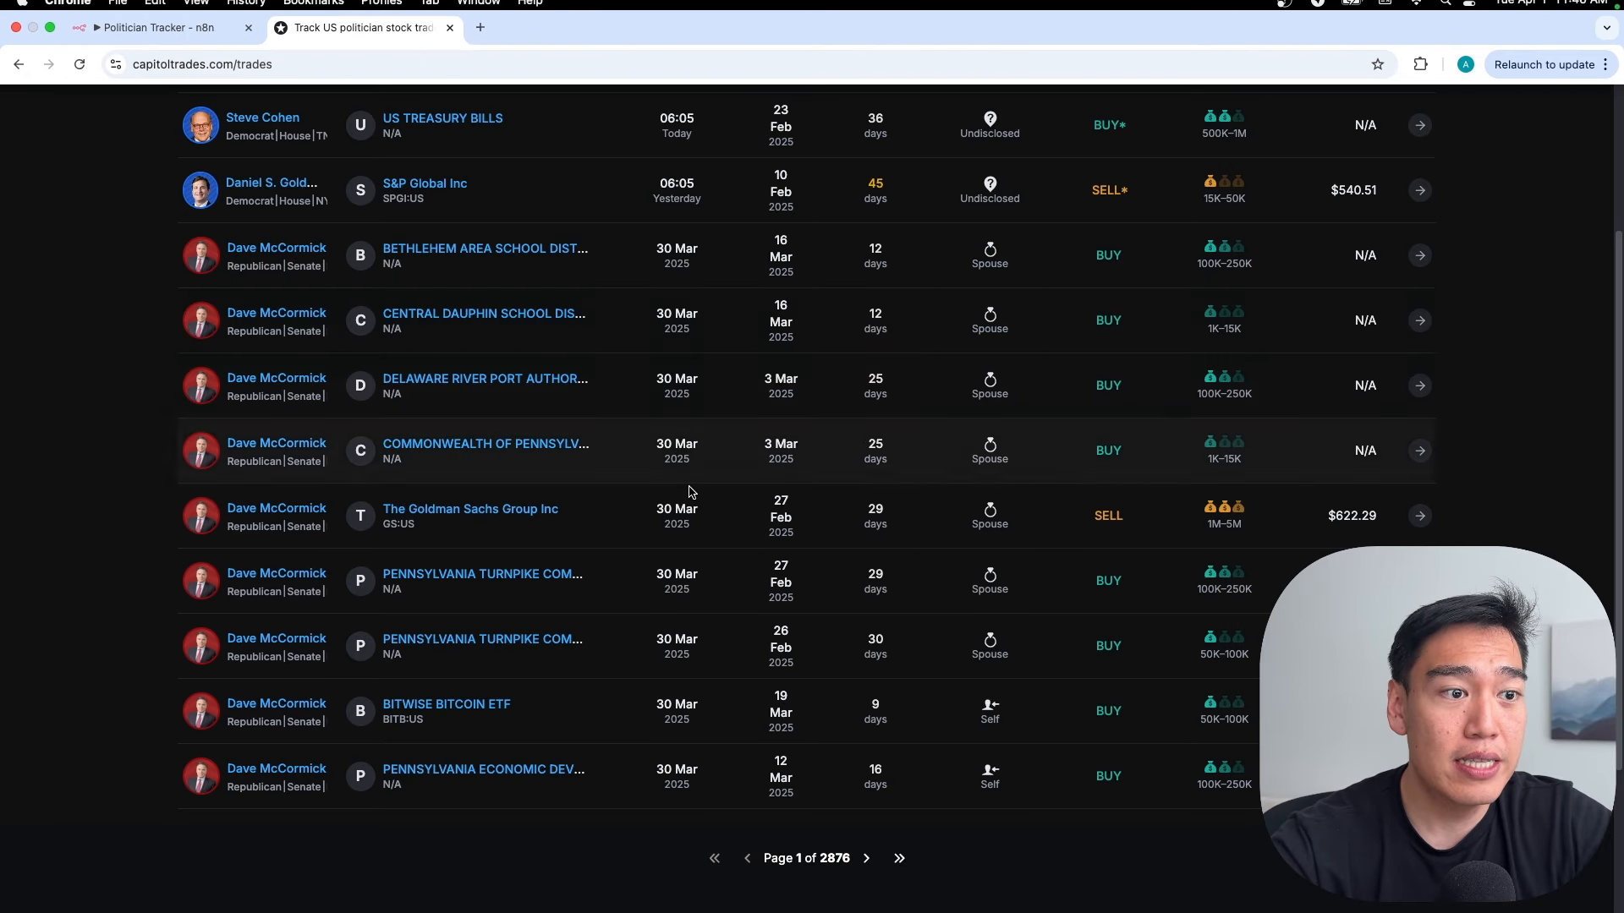
left_click(178, 40)
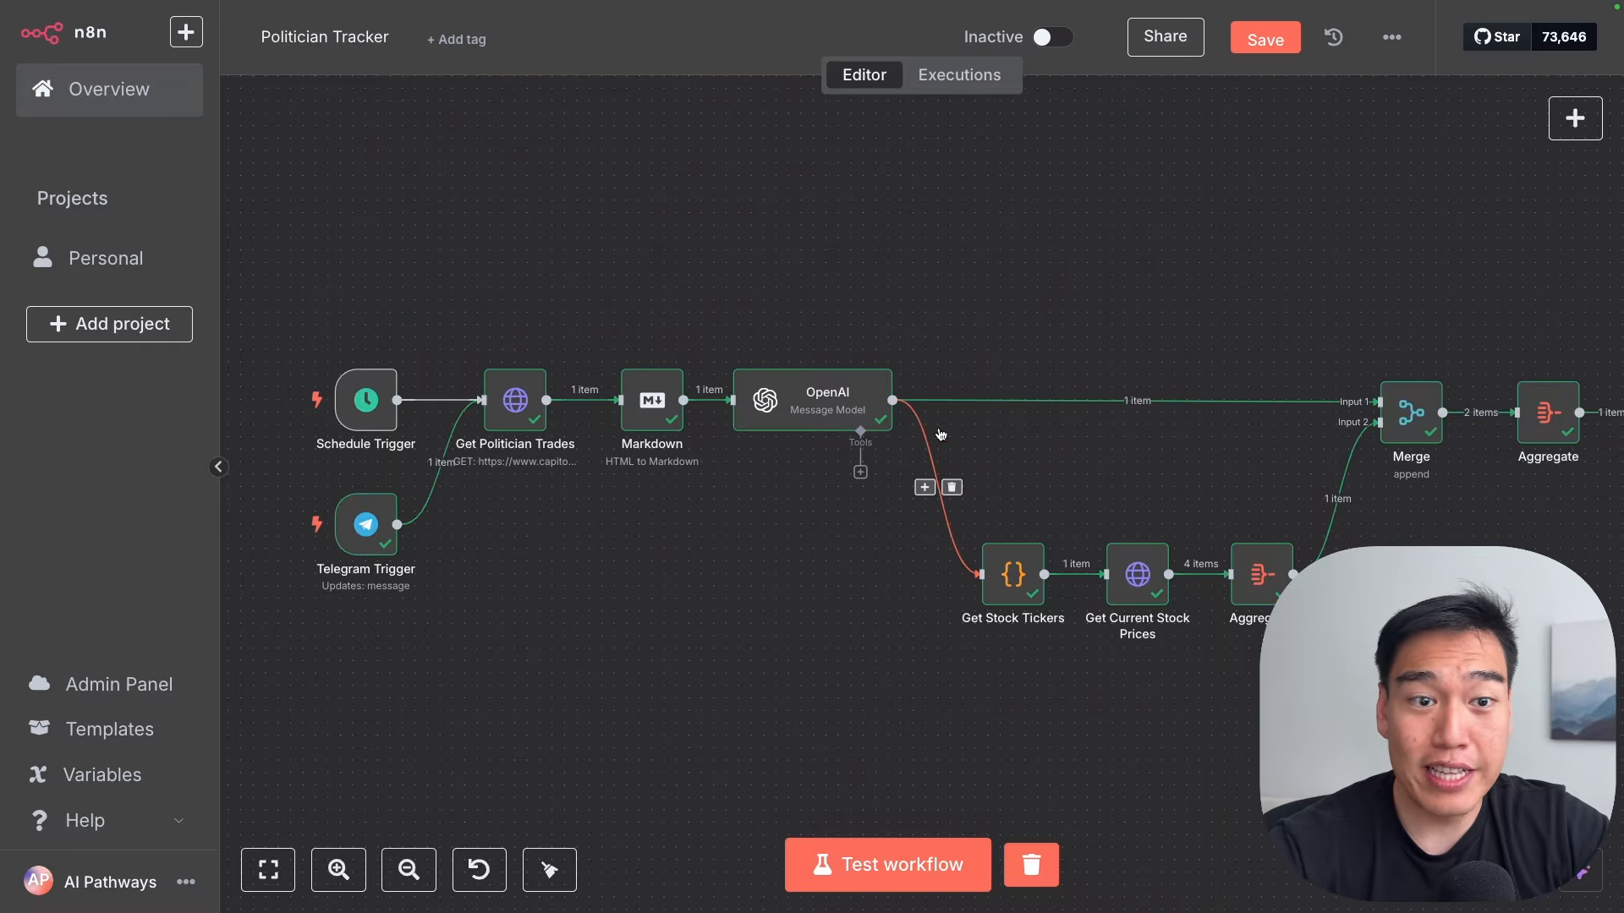
scroll(848, 488, "right", 3)
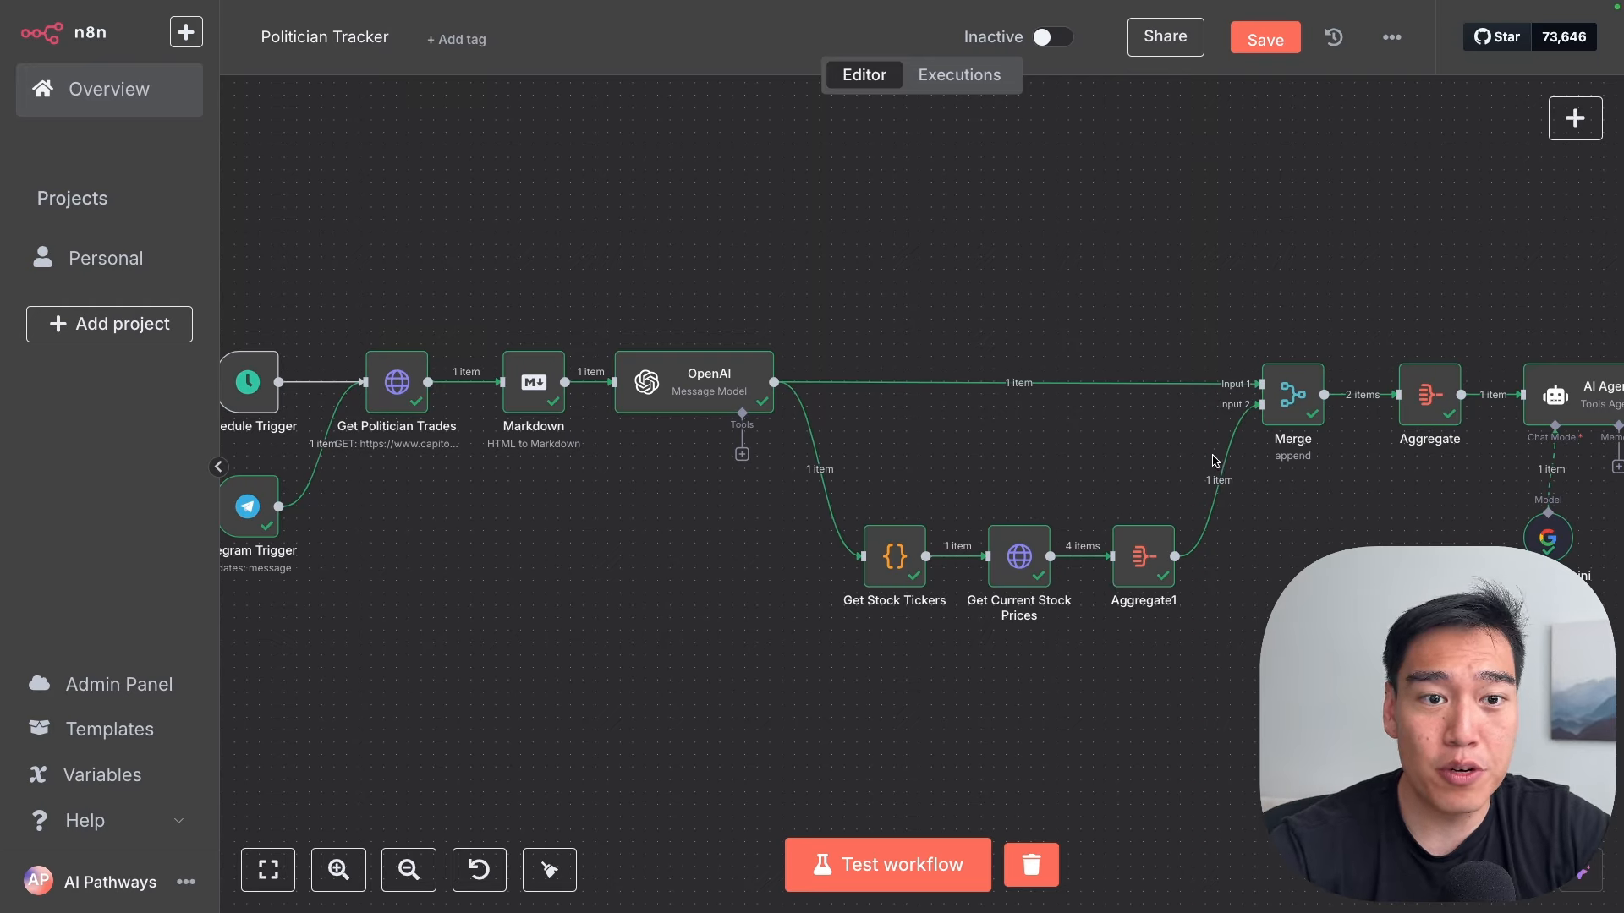
mouse_move(780, 400)
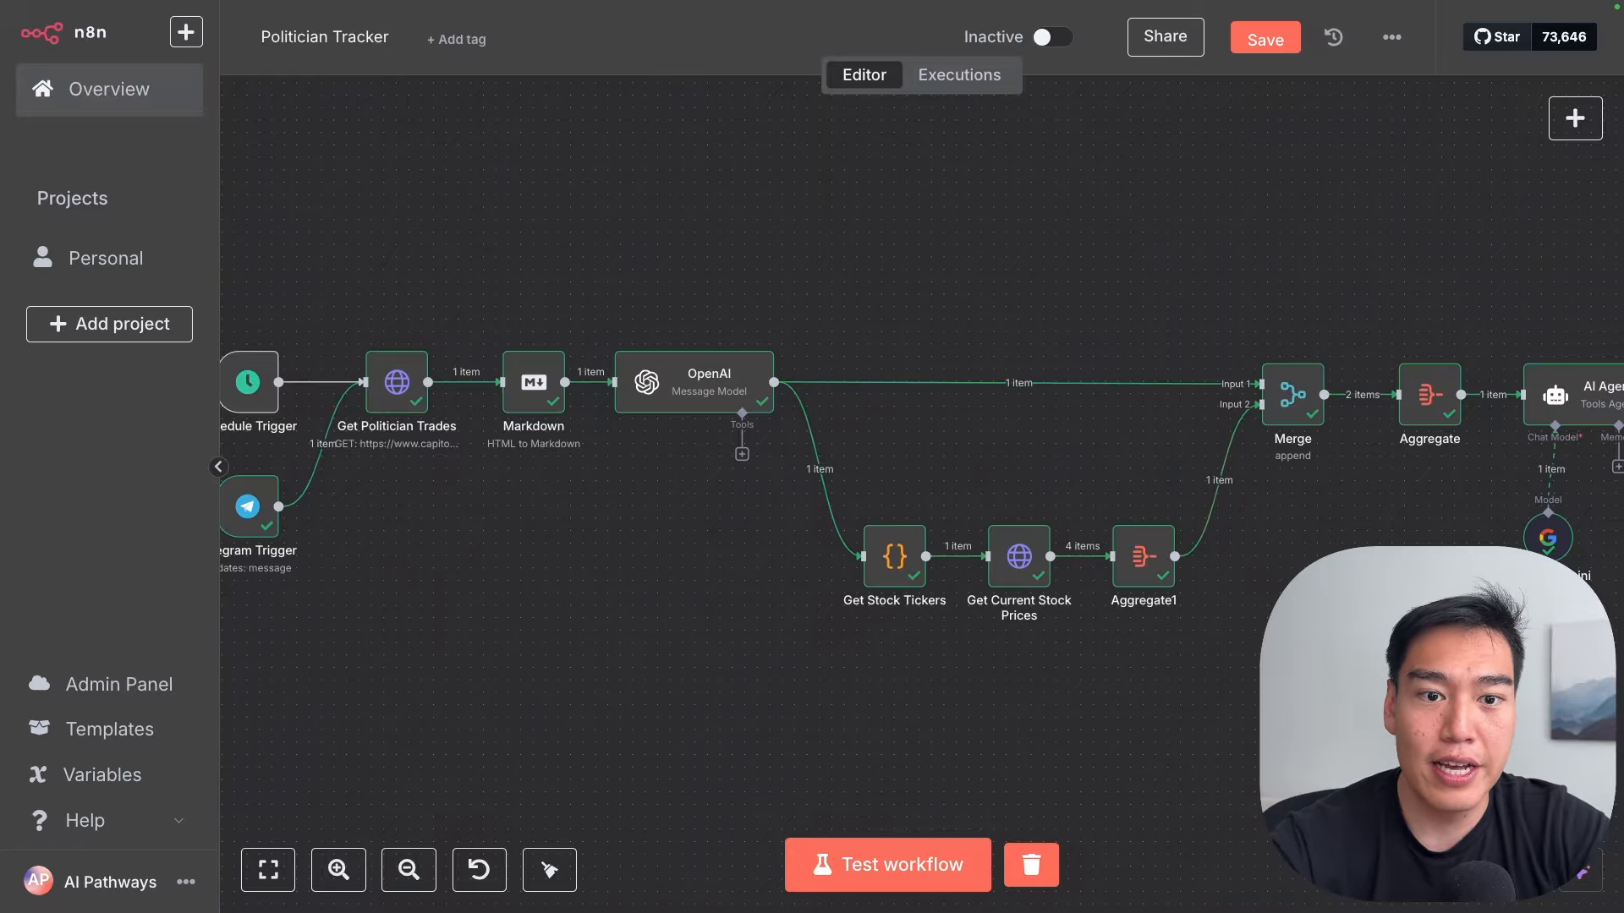
scroll(1099, 575, "right", 5)
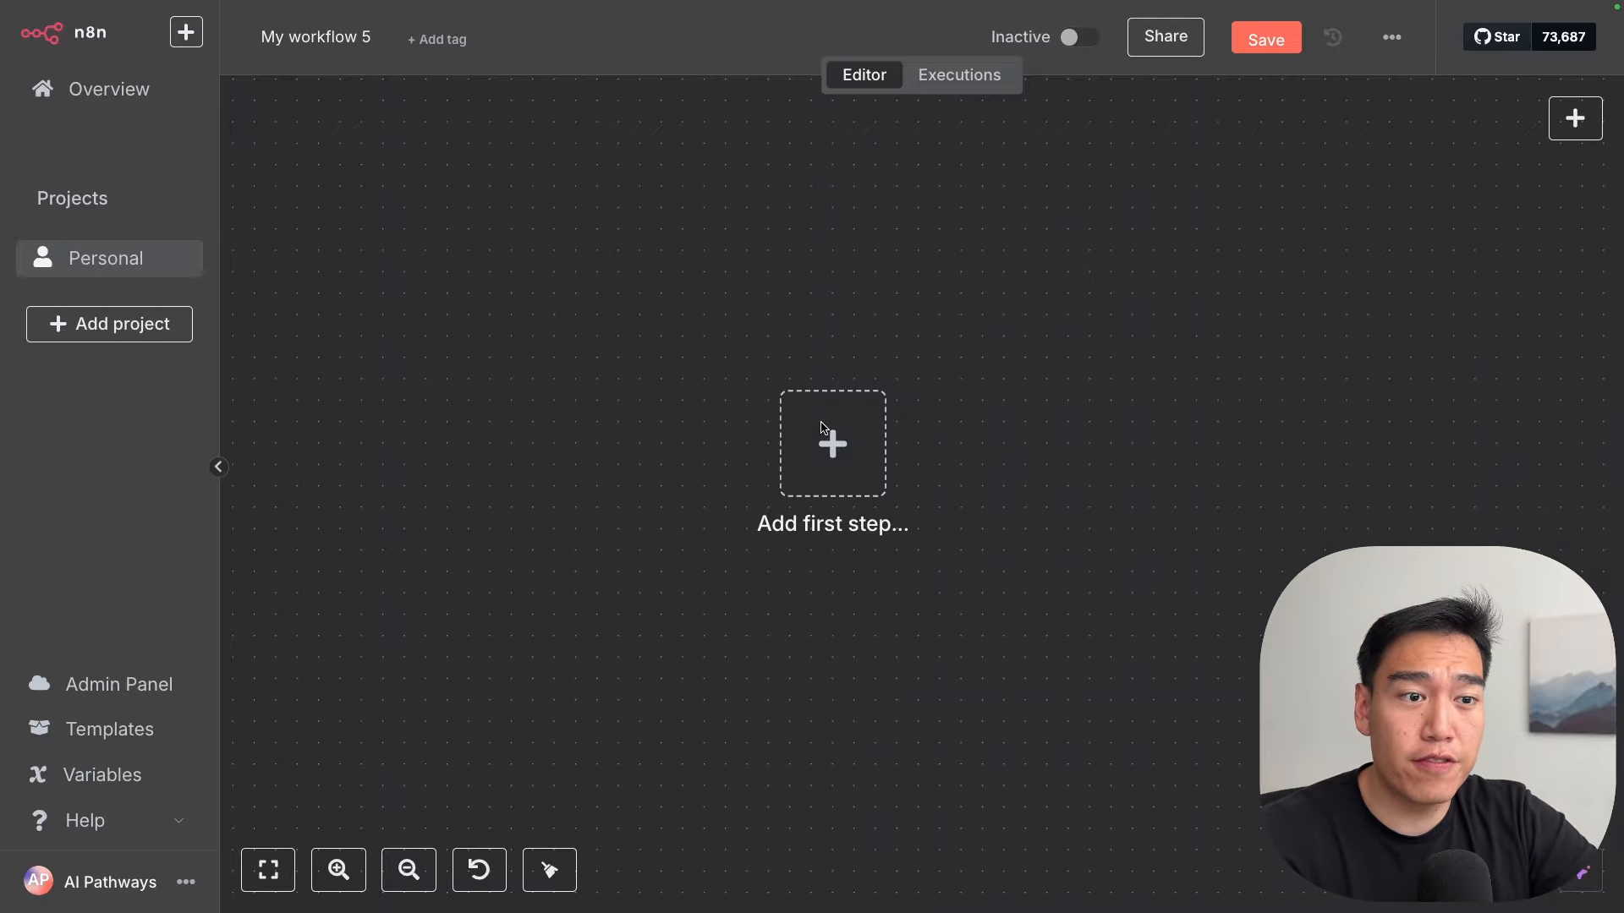
Step: Add a Schedule Trigger as the new workflow's first step and view its trigger interval options, keeping Days
left_click(821, 430)
type("sche")
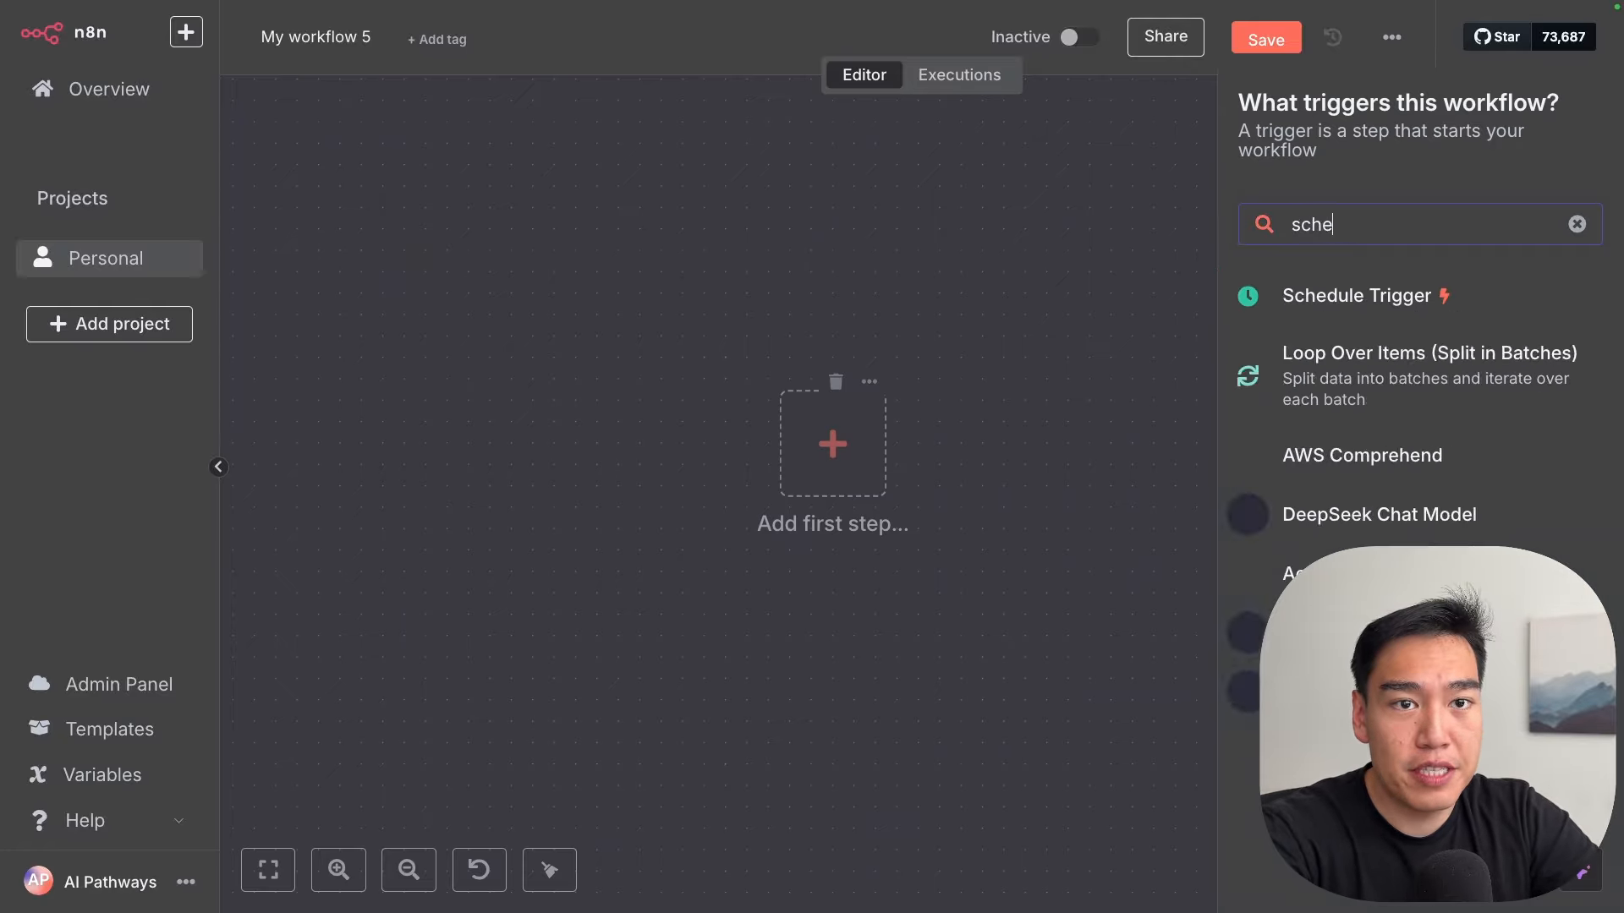
type("dule")
left_click(1411, 307)
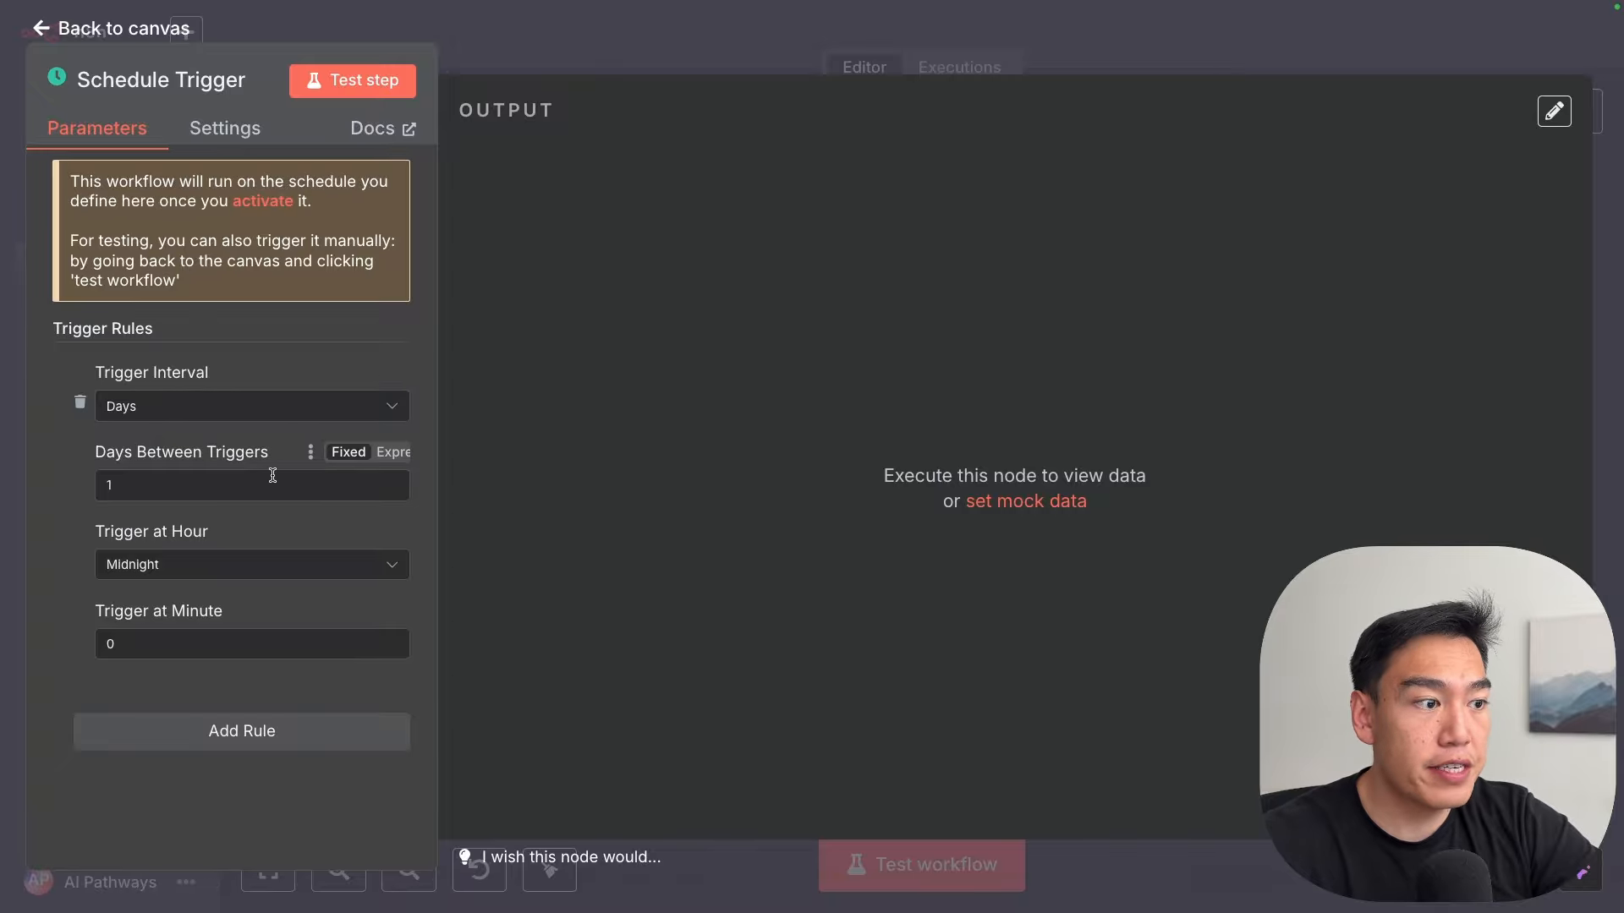
left_click(242, 412)
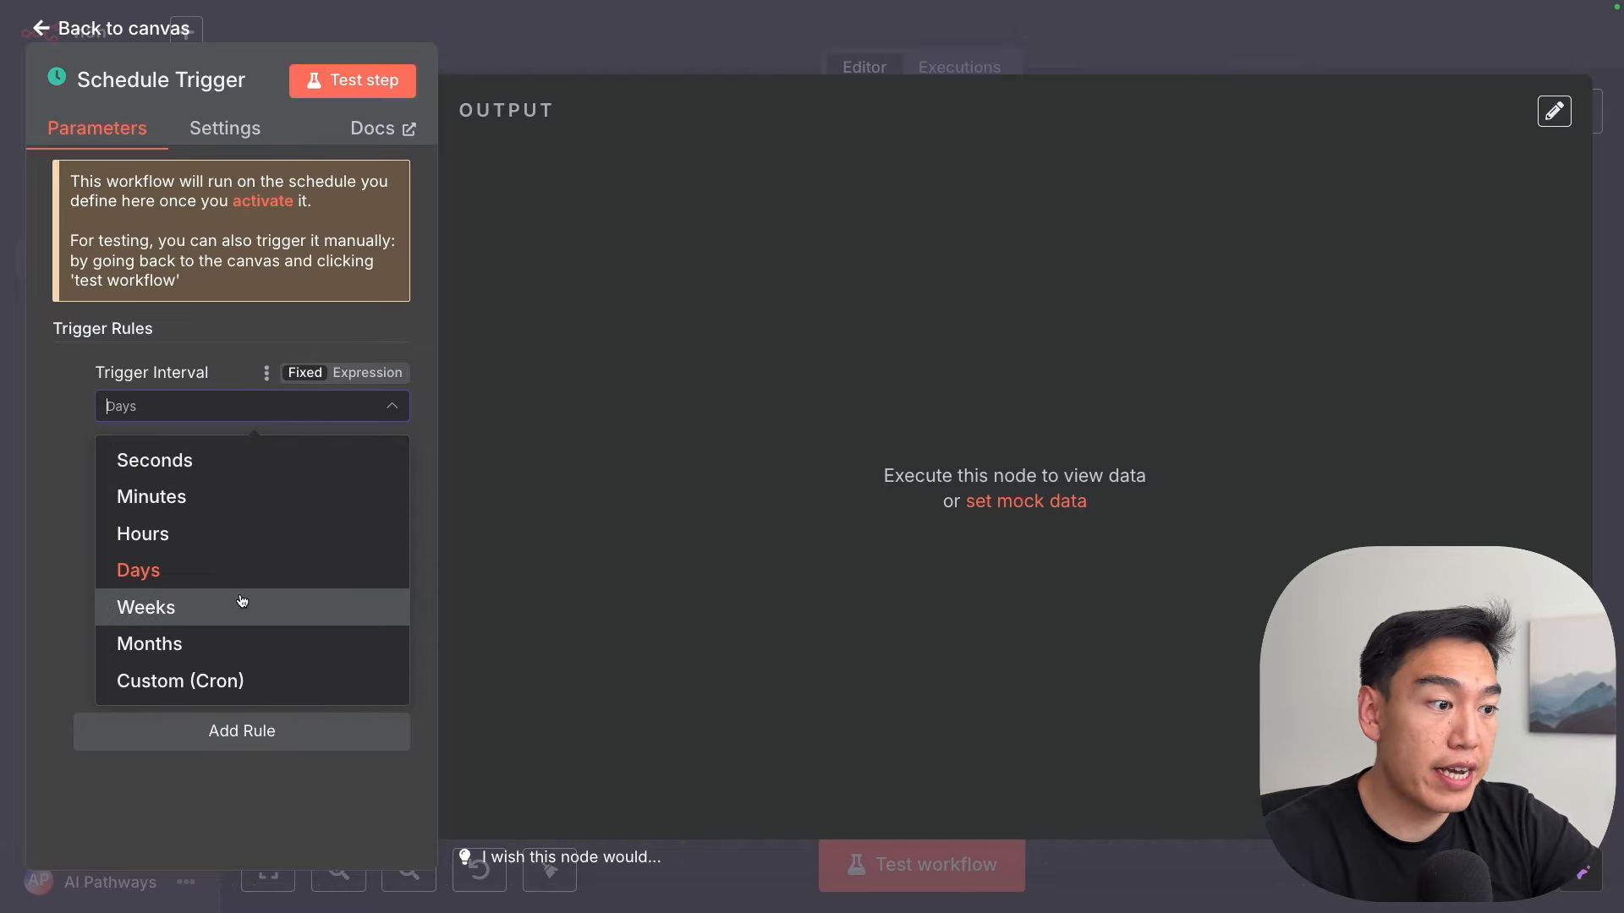
left_click(71, 529)
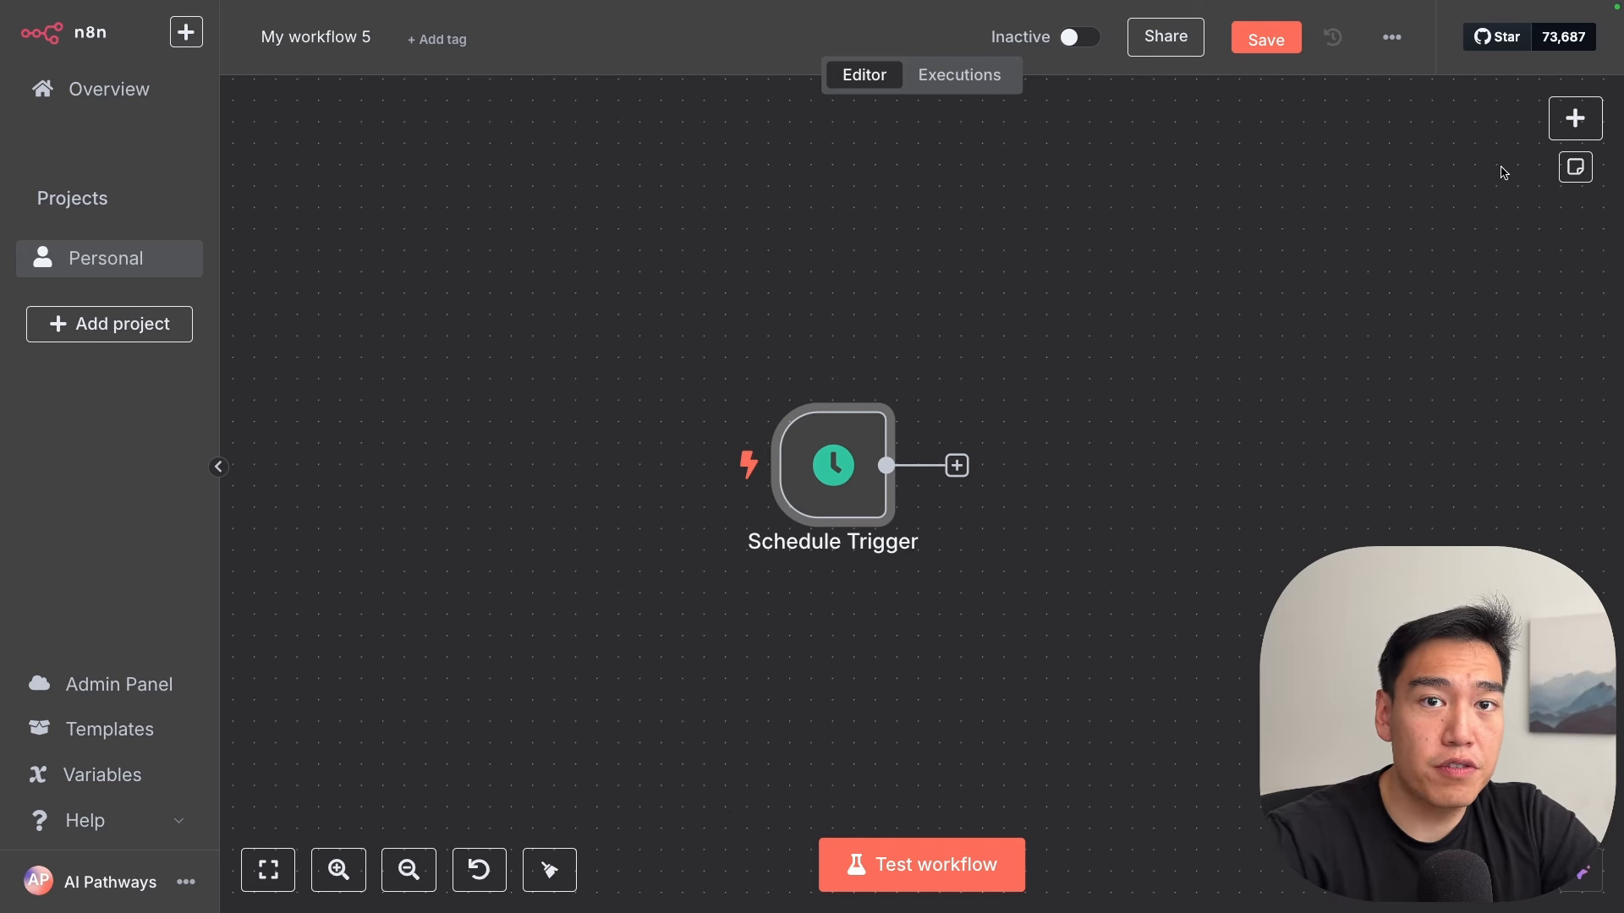
Step: Add a Telegram "On message" trigger as a second trigger for the workflow
left_click(1575, 118)
scroll(1365, 455, "down", 2)
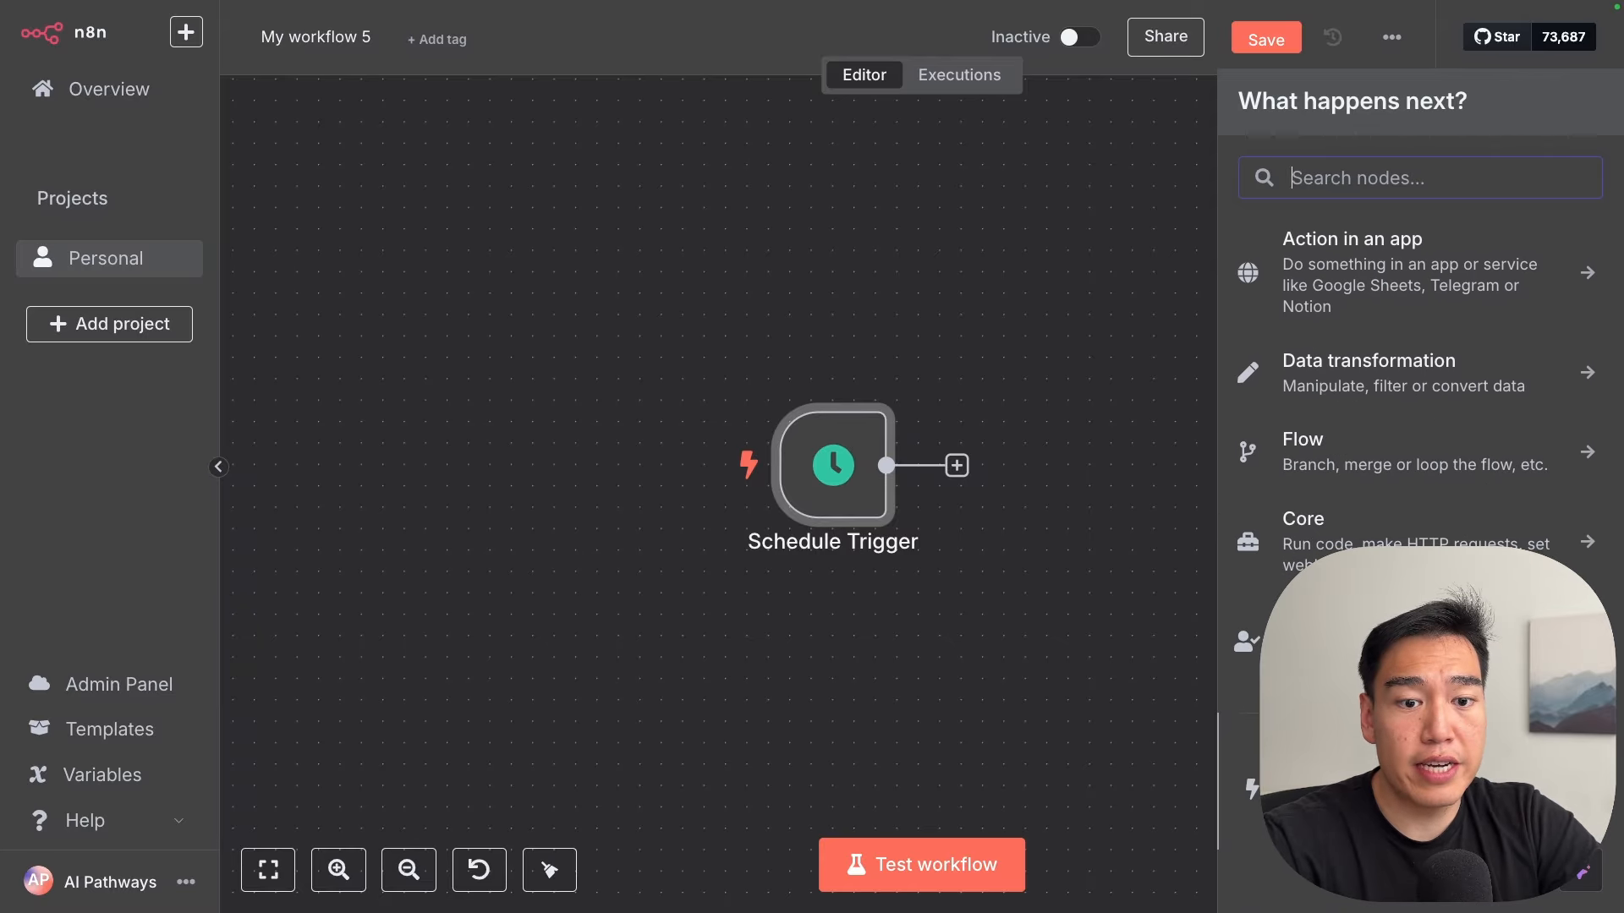
left_click(1374, 771)
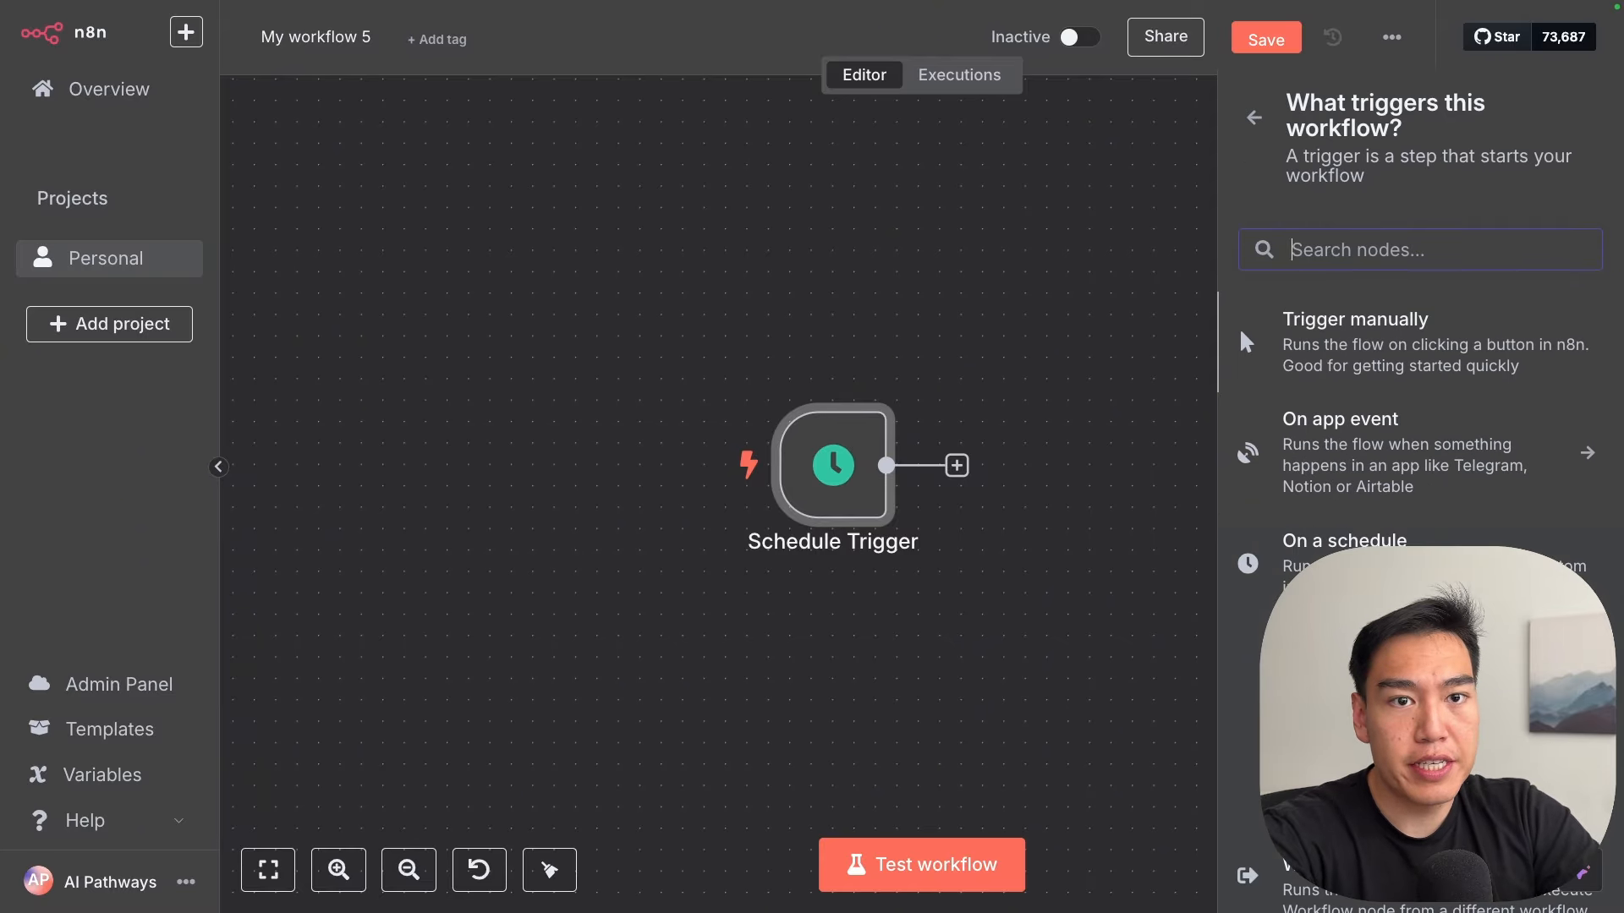
type("teleg")
left_click(1315, 320)
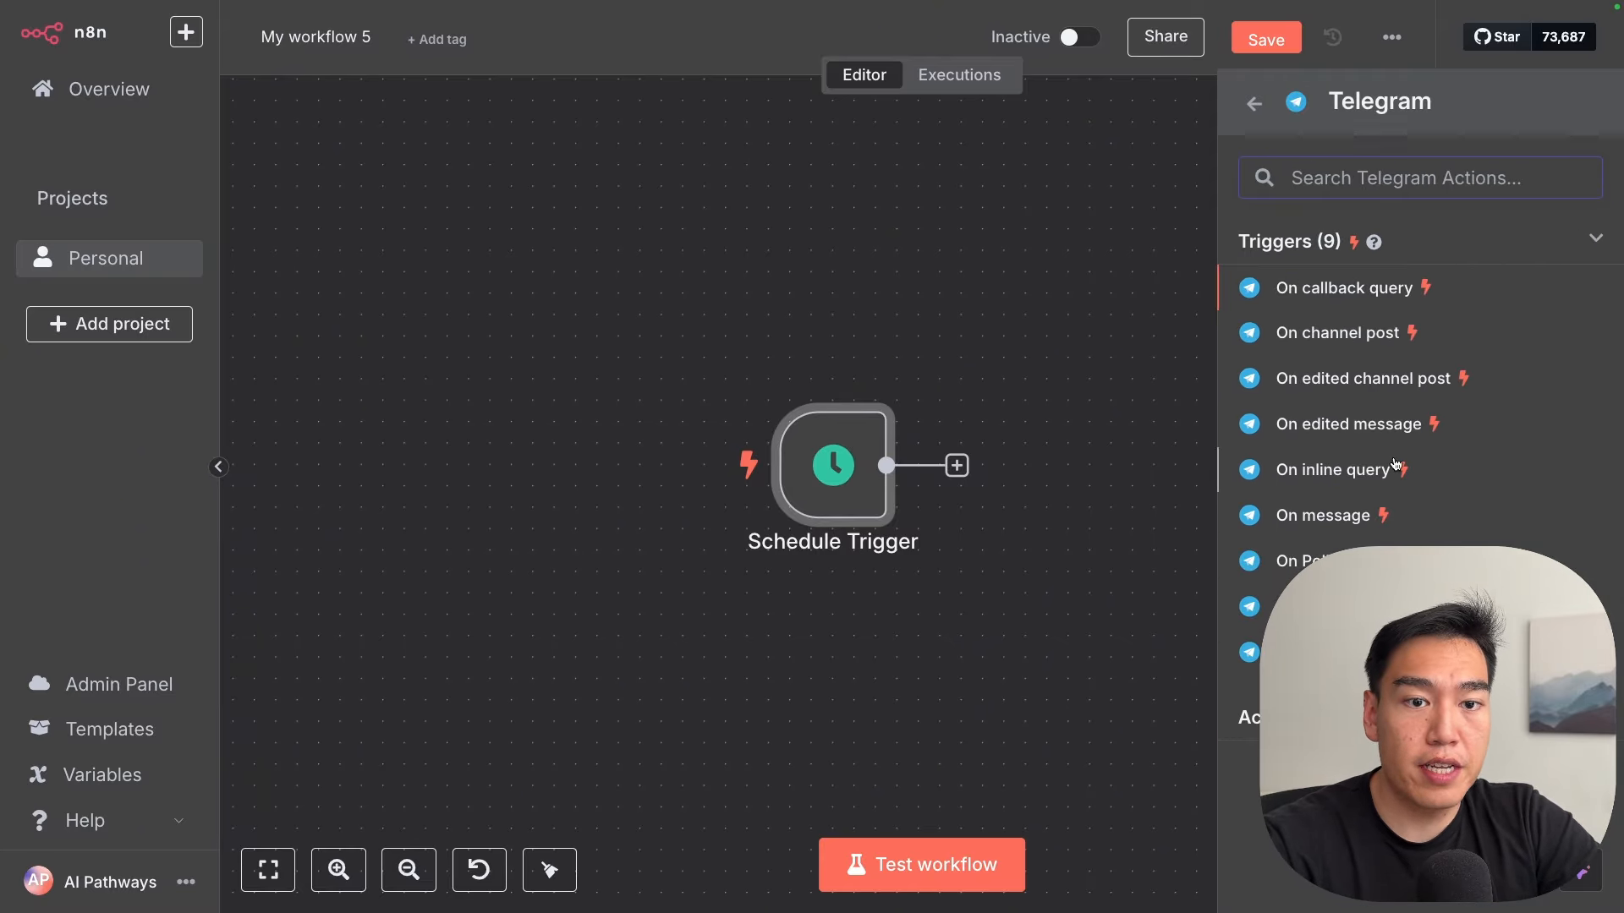
left_click(1404, 514)
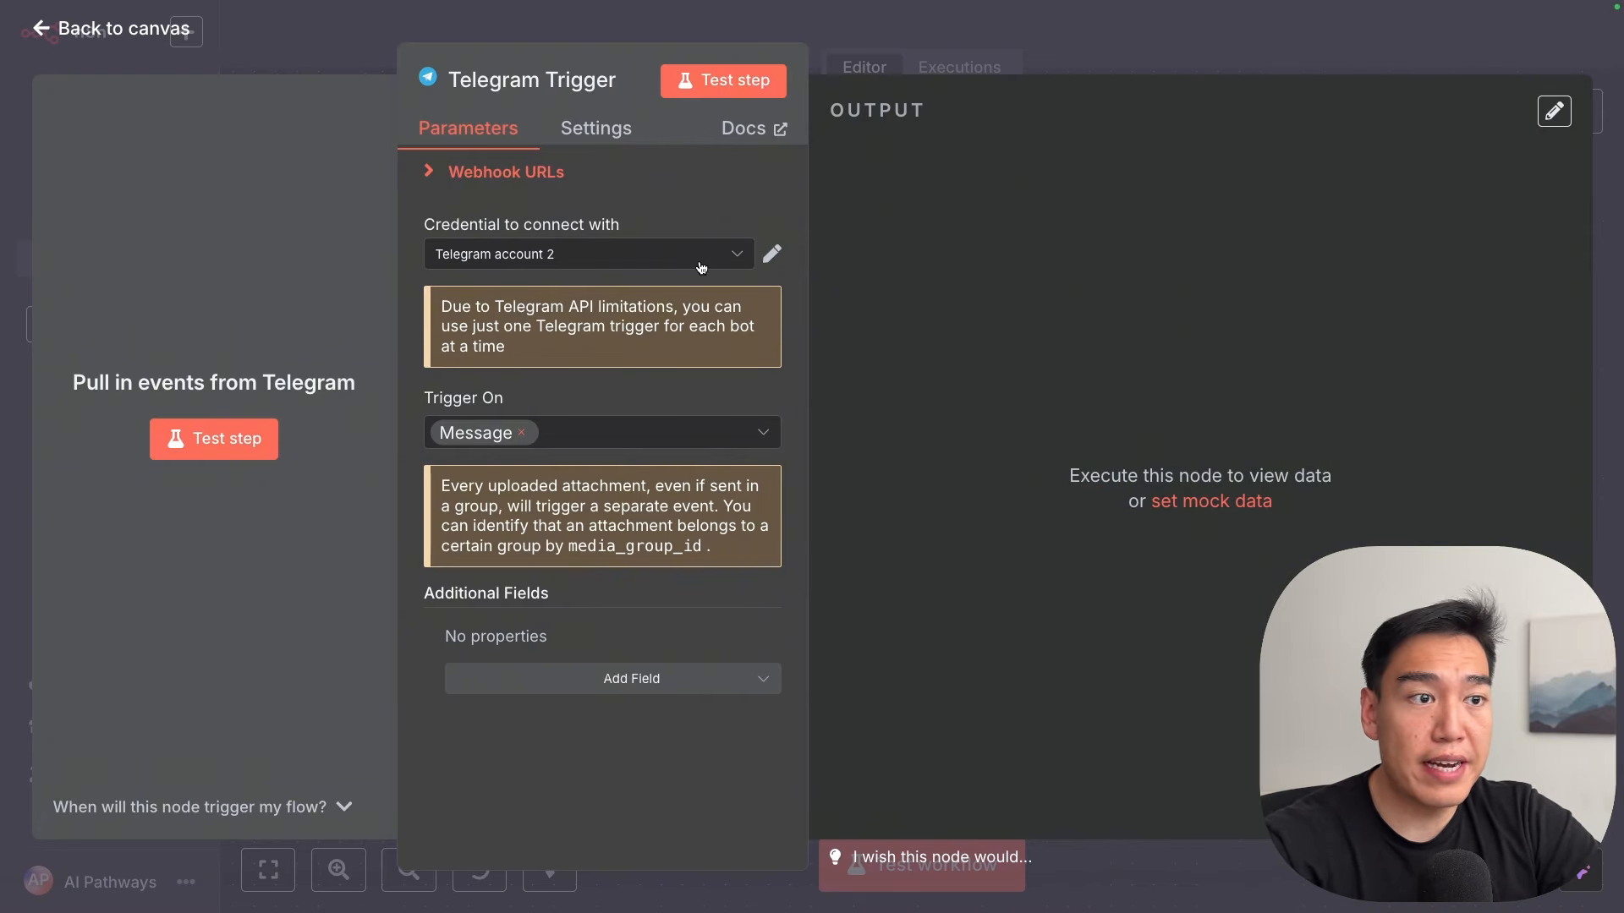
Step: Open the form for a new Telegram credential from the Telegram Trigger and view its Access Token field
left_click(701, 266)
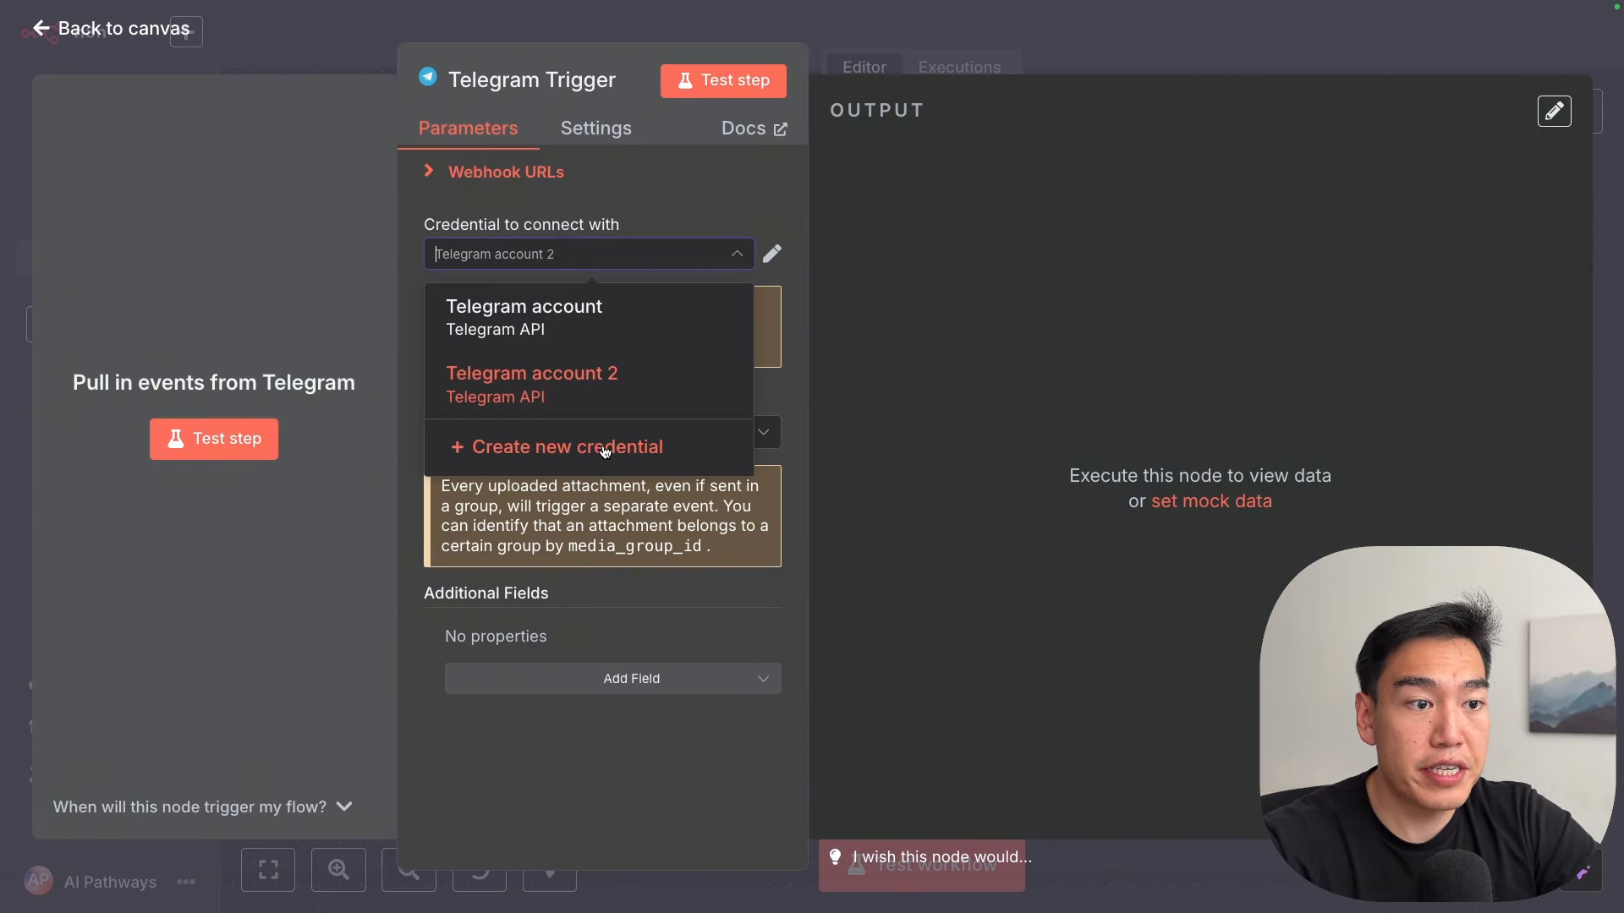
left_click(657, 449)
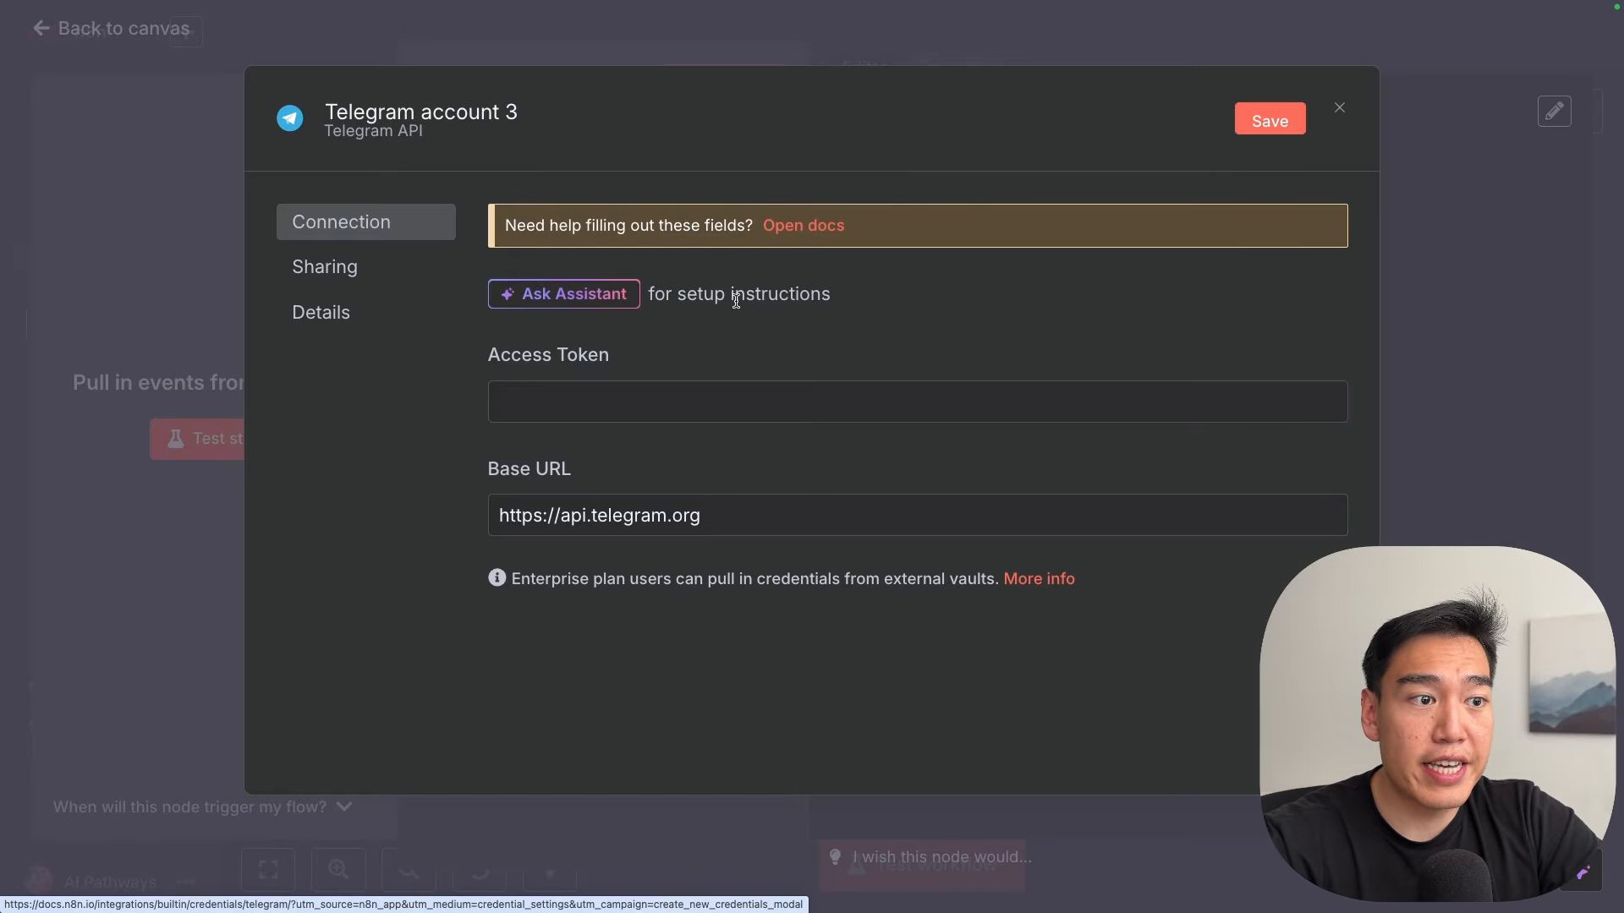
left_click(491, 406)
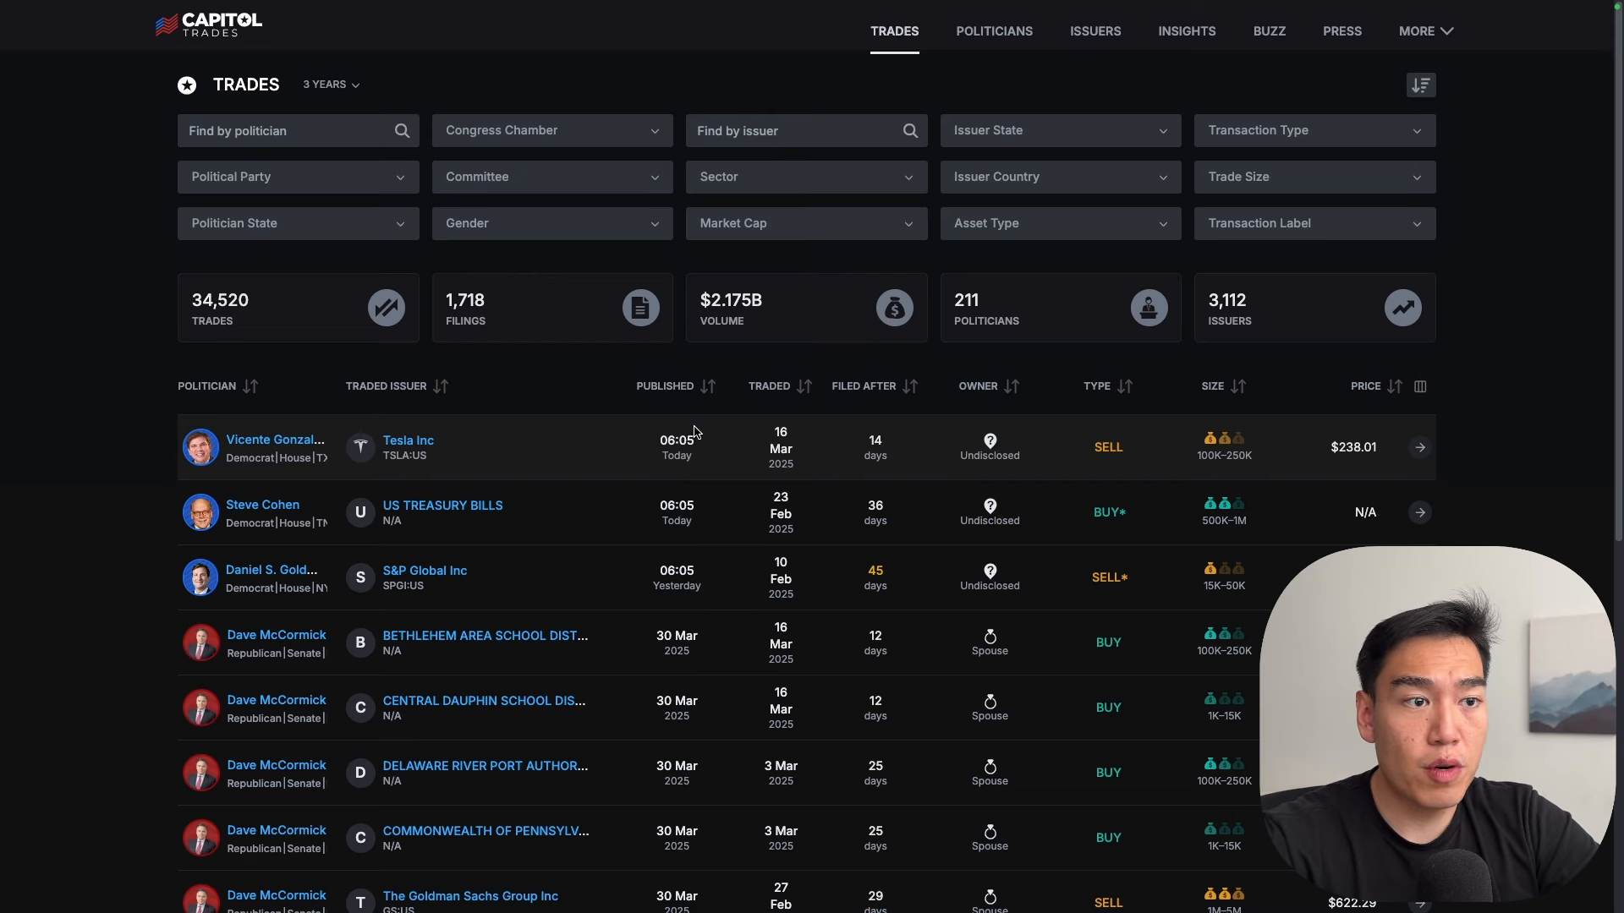
Step: Examine the columns and rows of the politician trades table on Capitol Trades
scroll(818, 547, "down", 6)
scroll(818, 547, "up", 10)
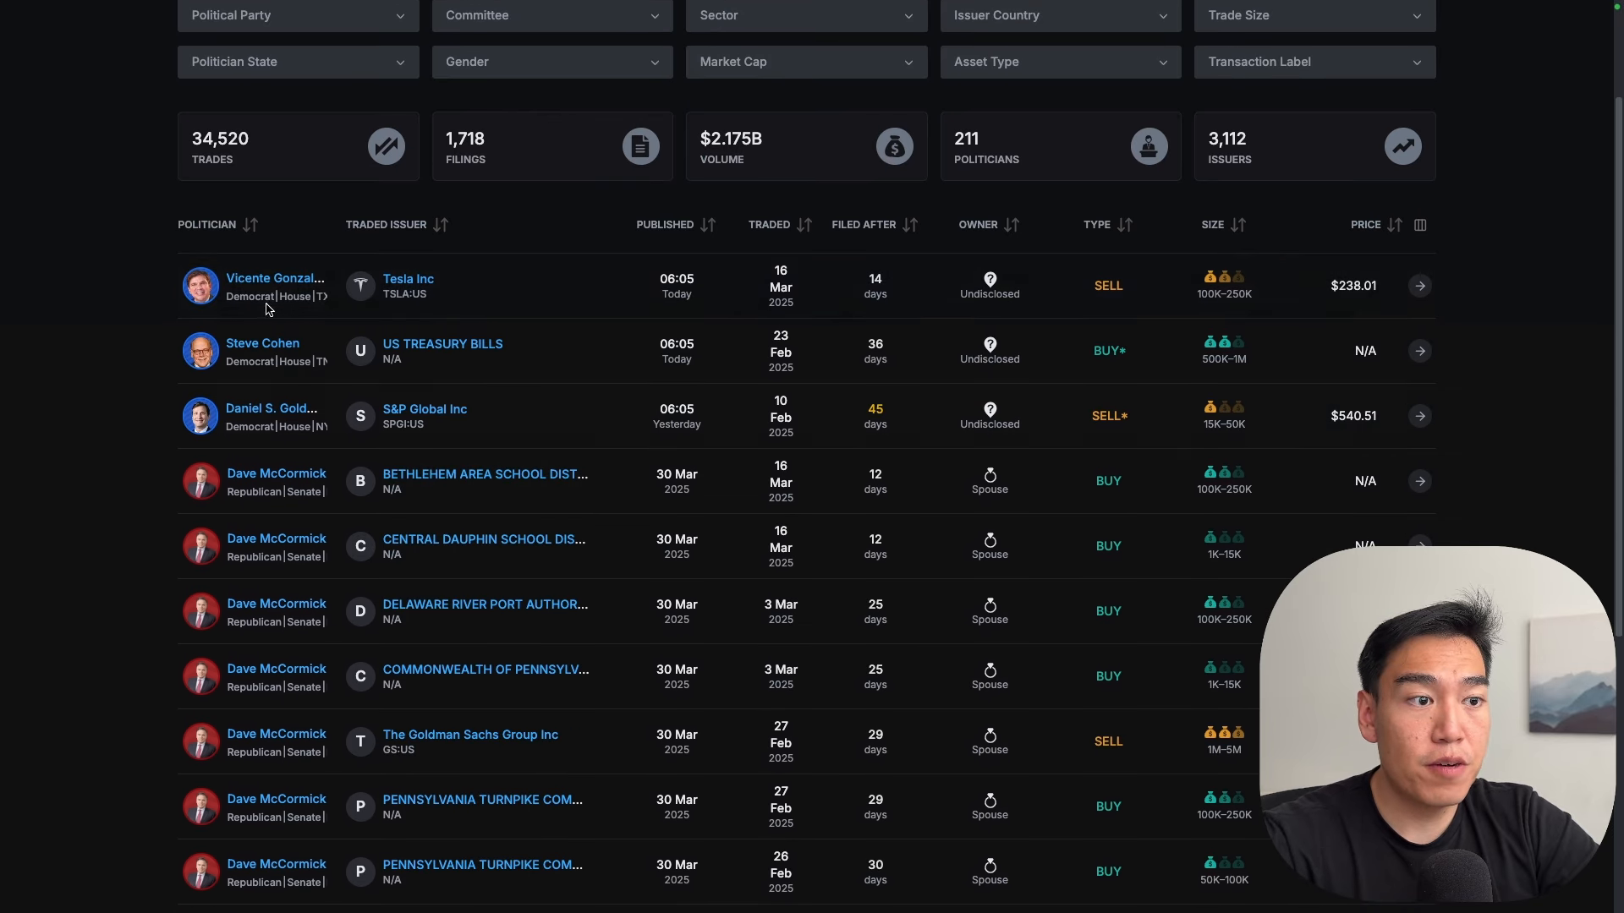
mouse_move(176, 68)
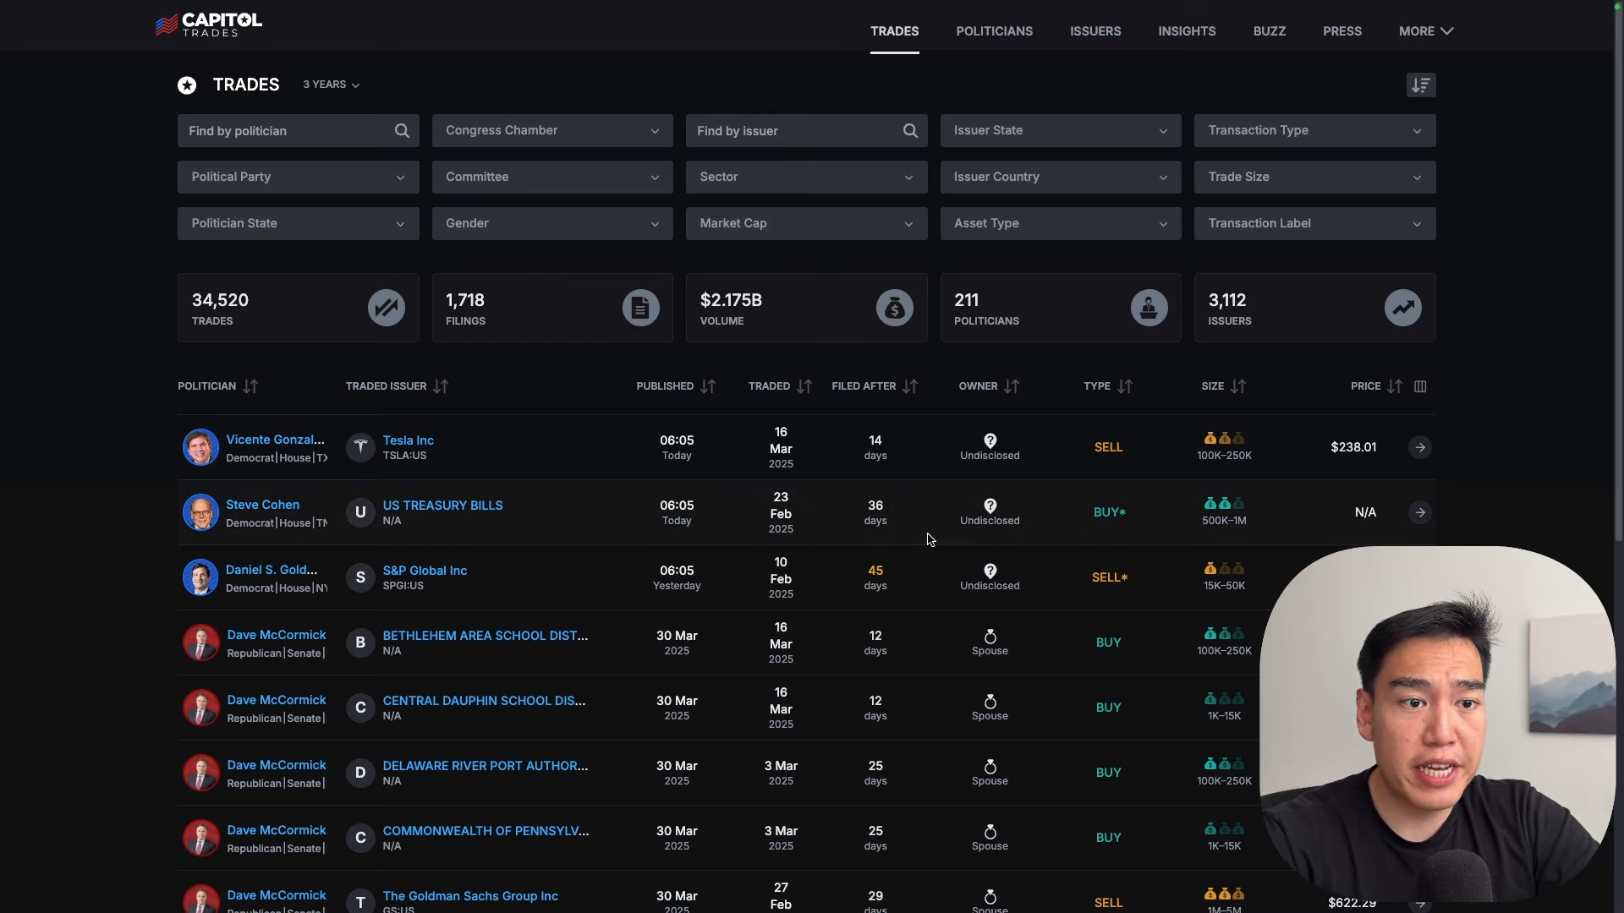
scroll(937, 531, "down", 5)
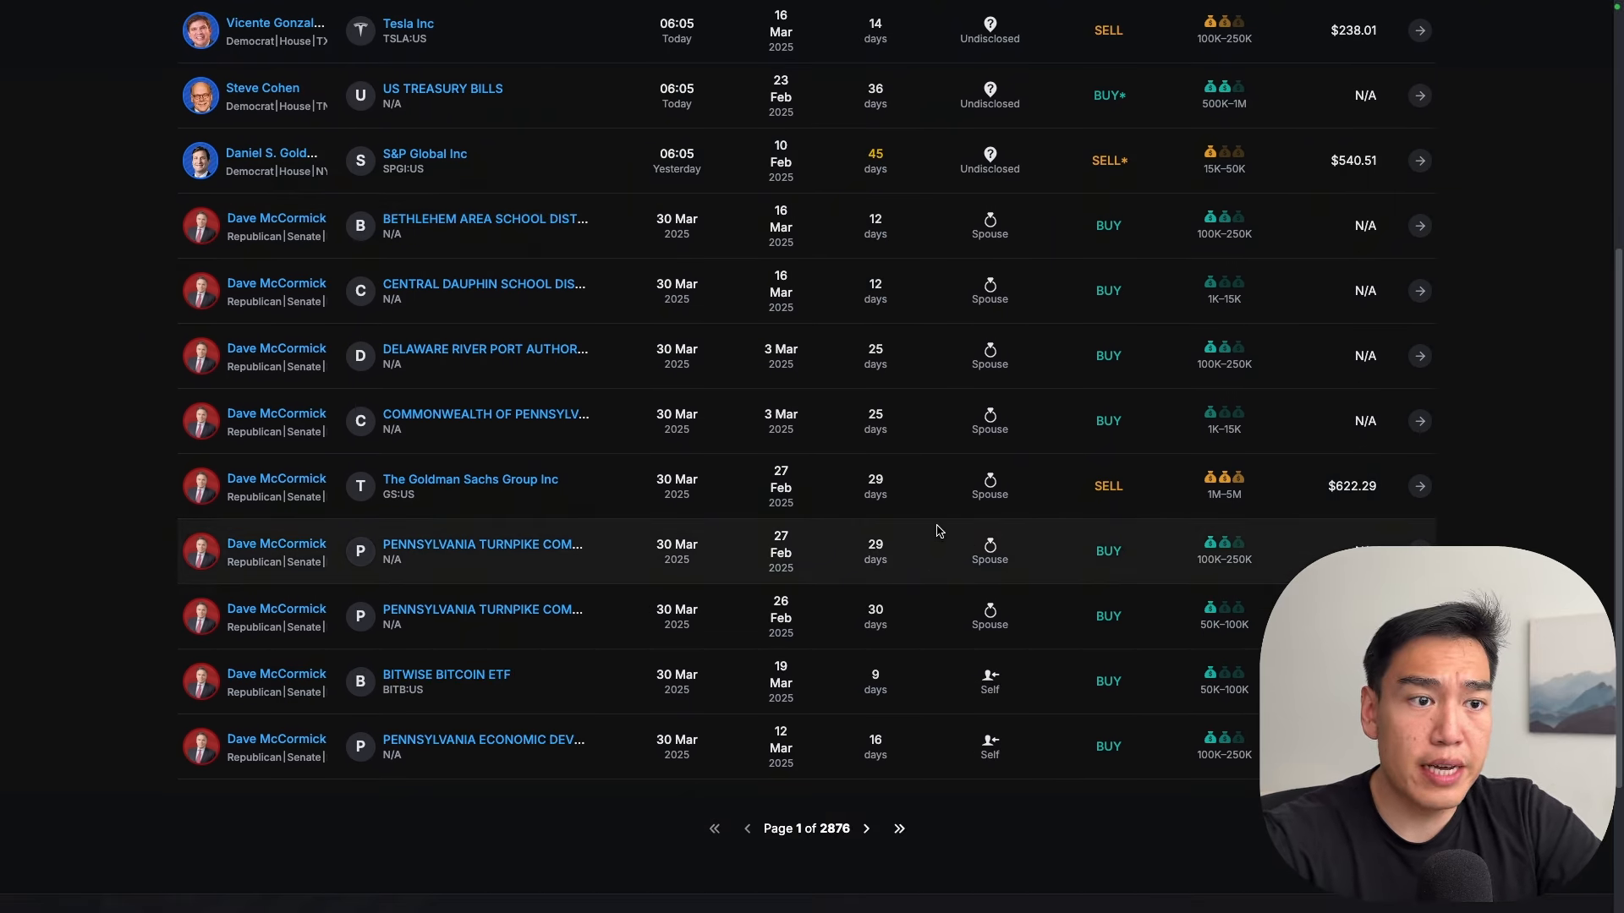
scroll(936, 531, "up", 4)
left_click_drag(254, 296, 930, 896)
scroll(565, 381, "up", 6)
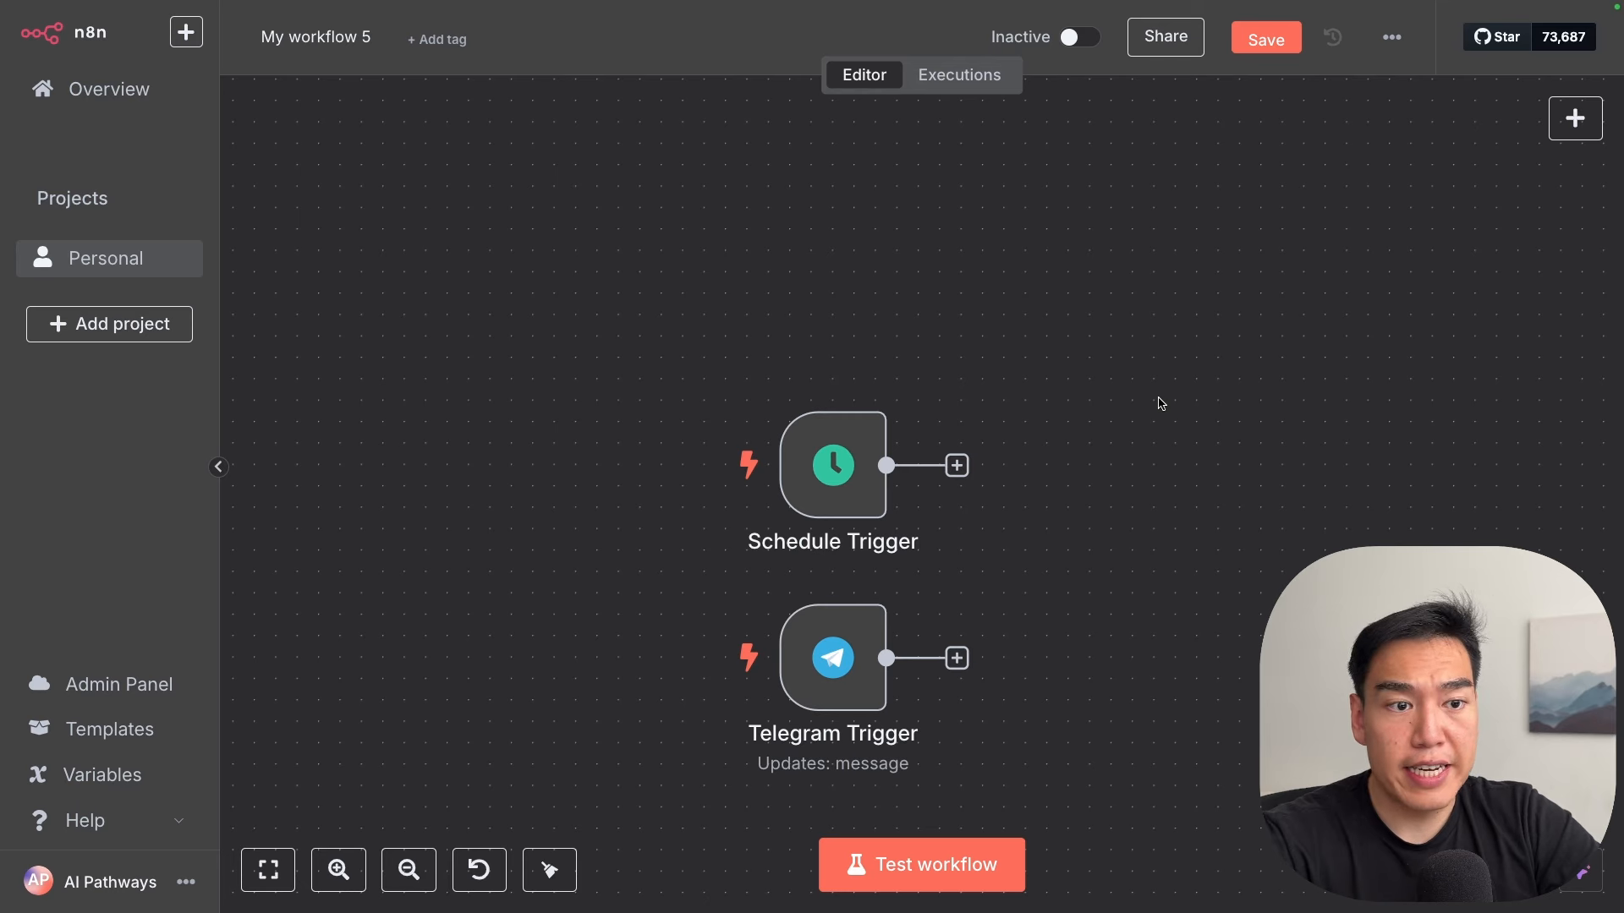
Step: Add an HTTP Request node after the Schedule Trigger
left_click(956, 465)
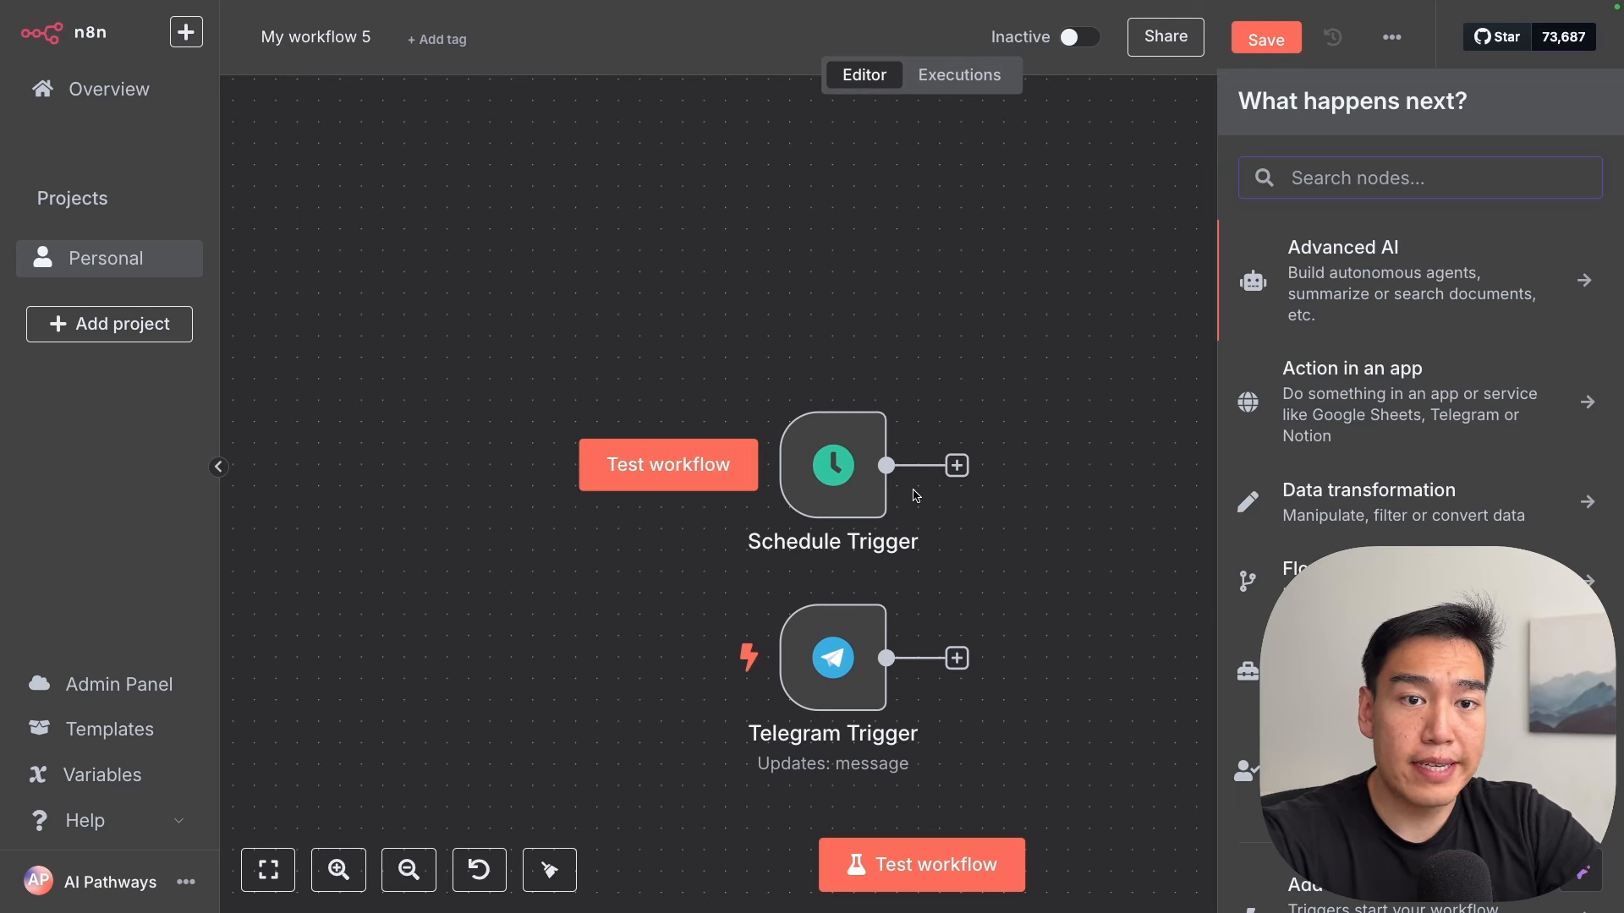
type("http")
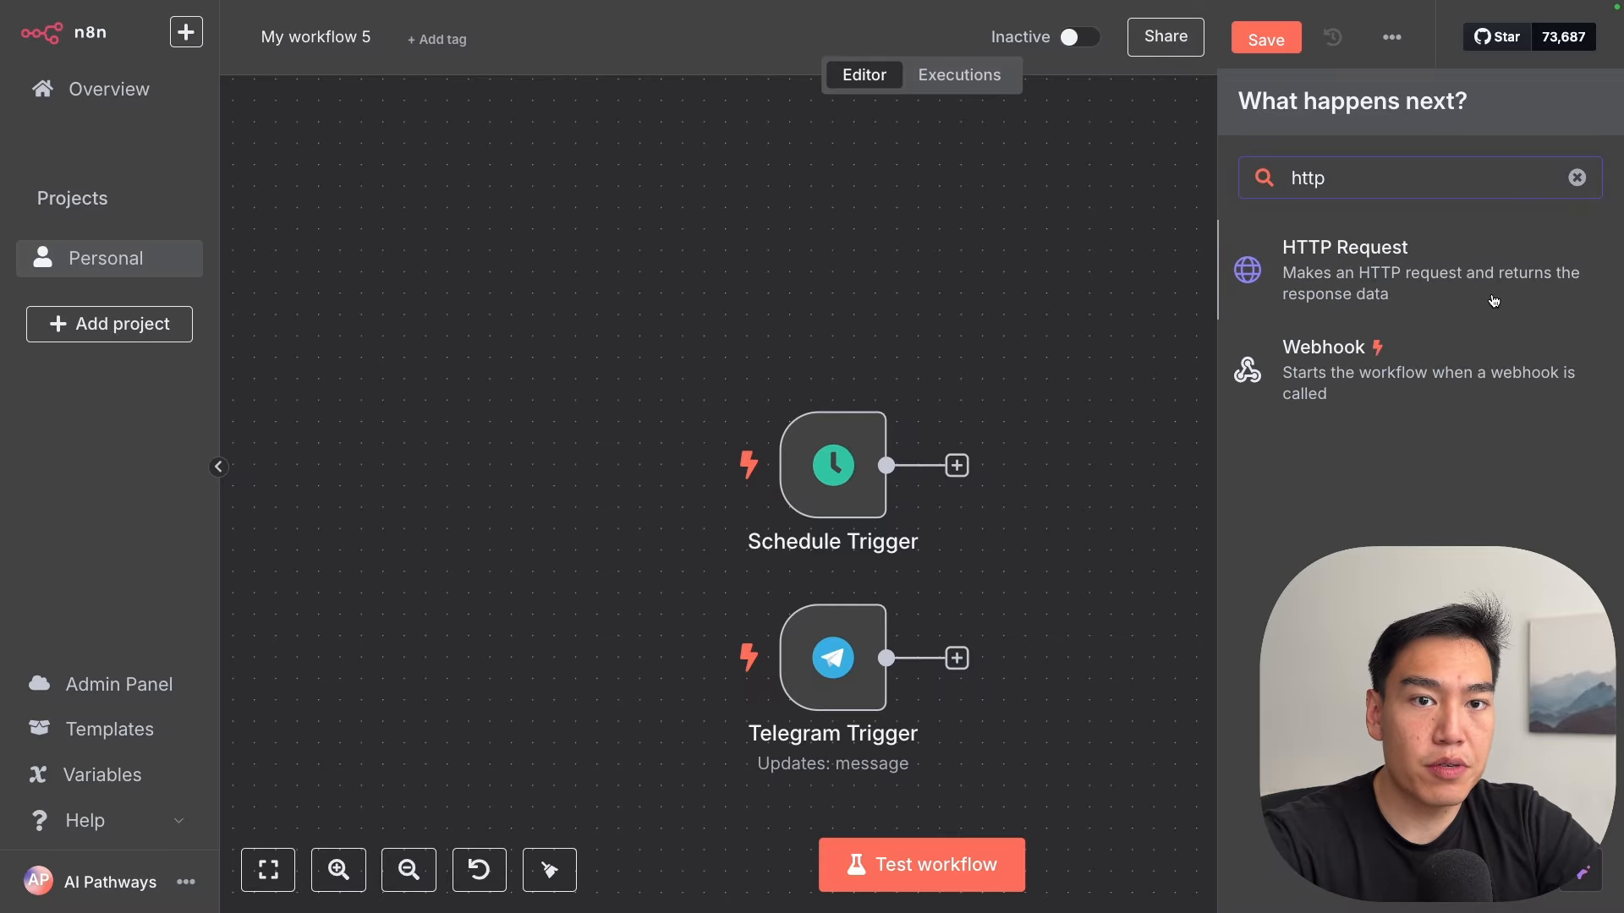
left_click(1494, 284)
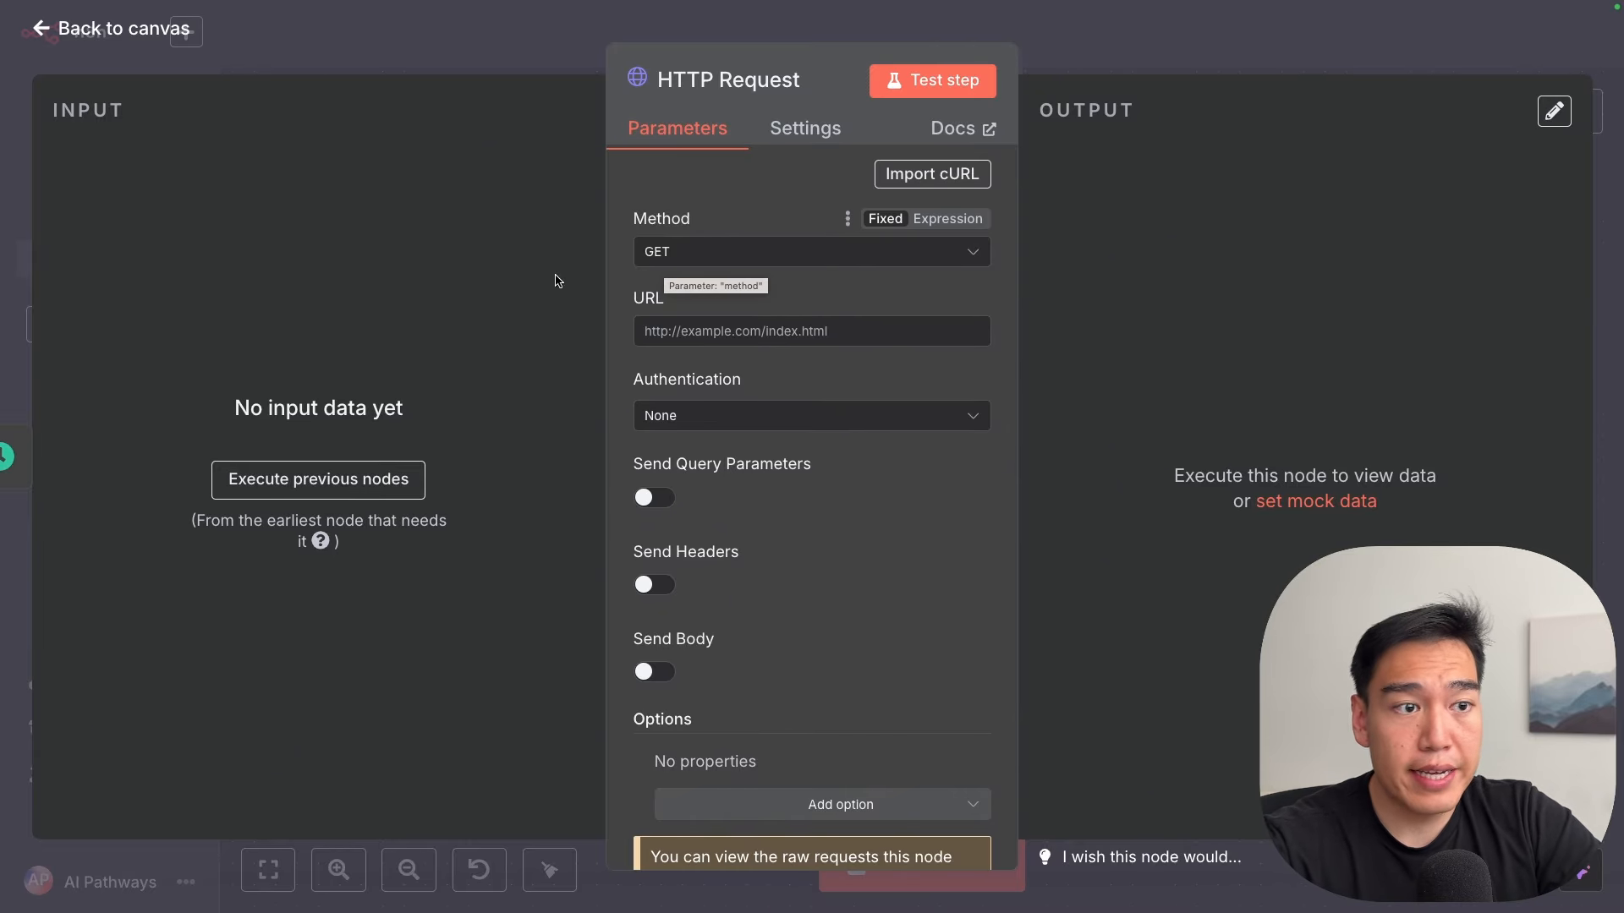
left_click(314, 11)
left_click(306, 206)
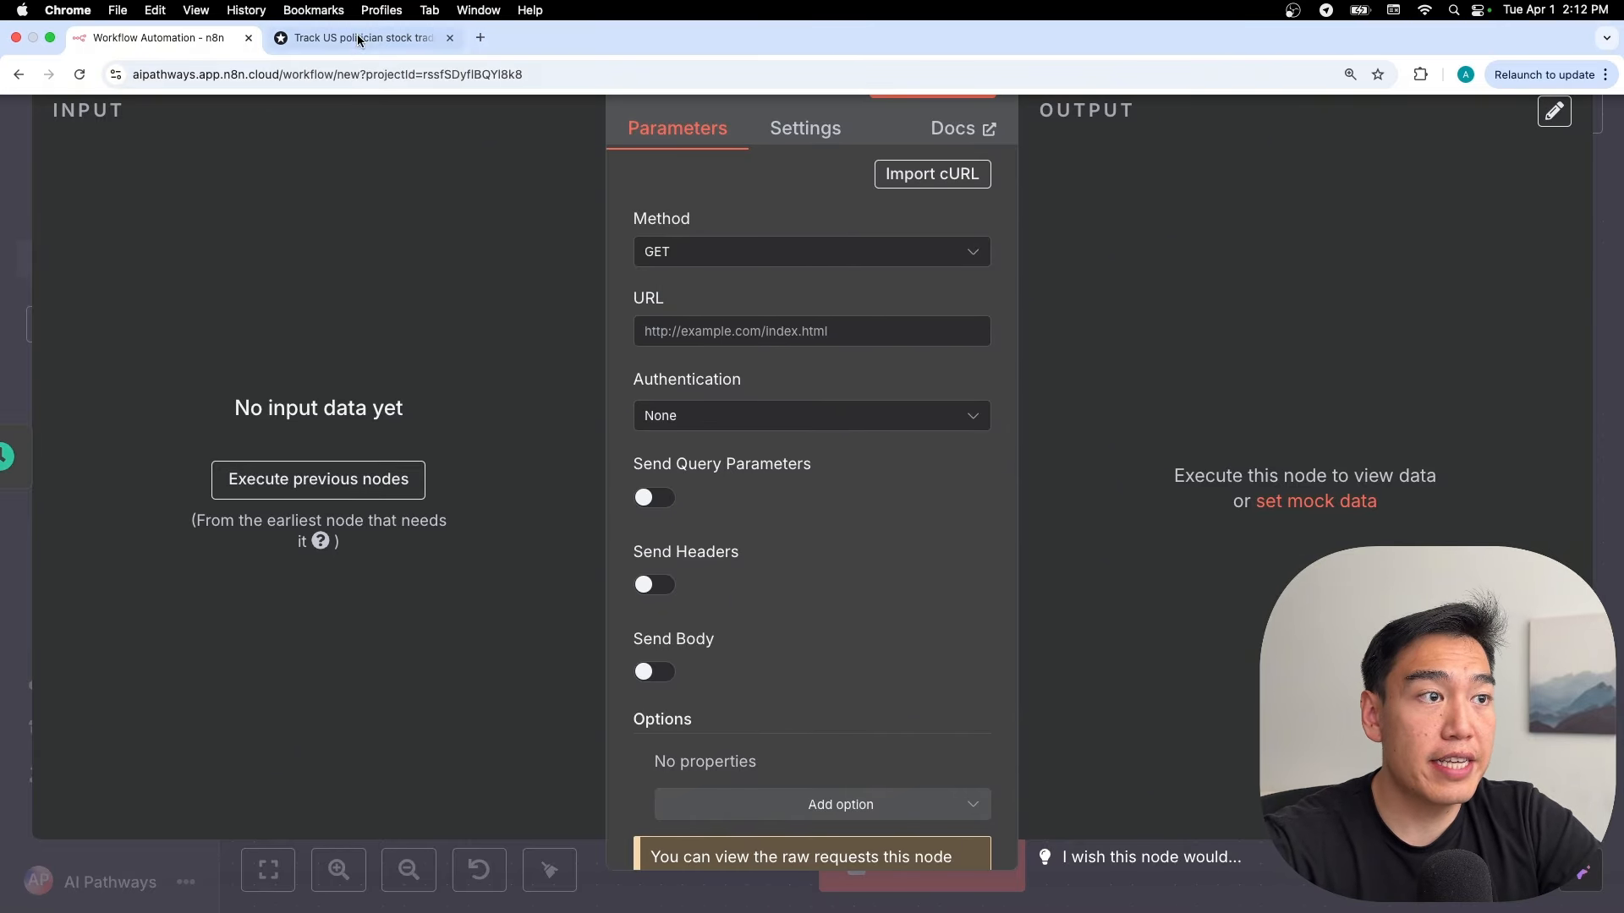
left_click(361, 40)
left_click(377, 72)
key("super+c")
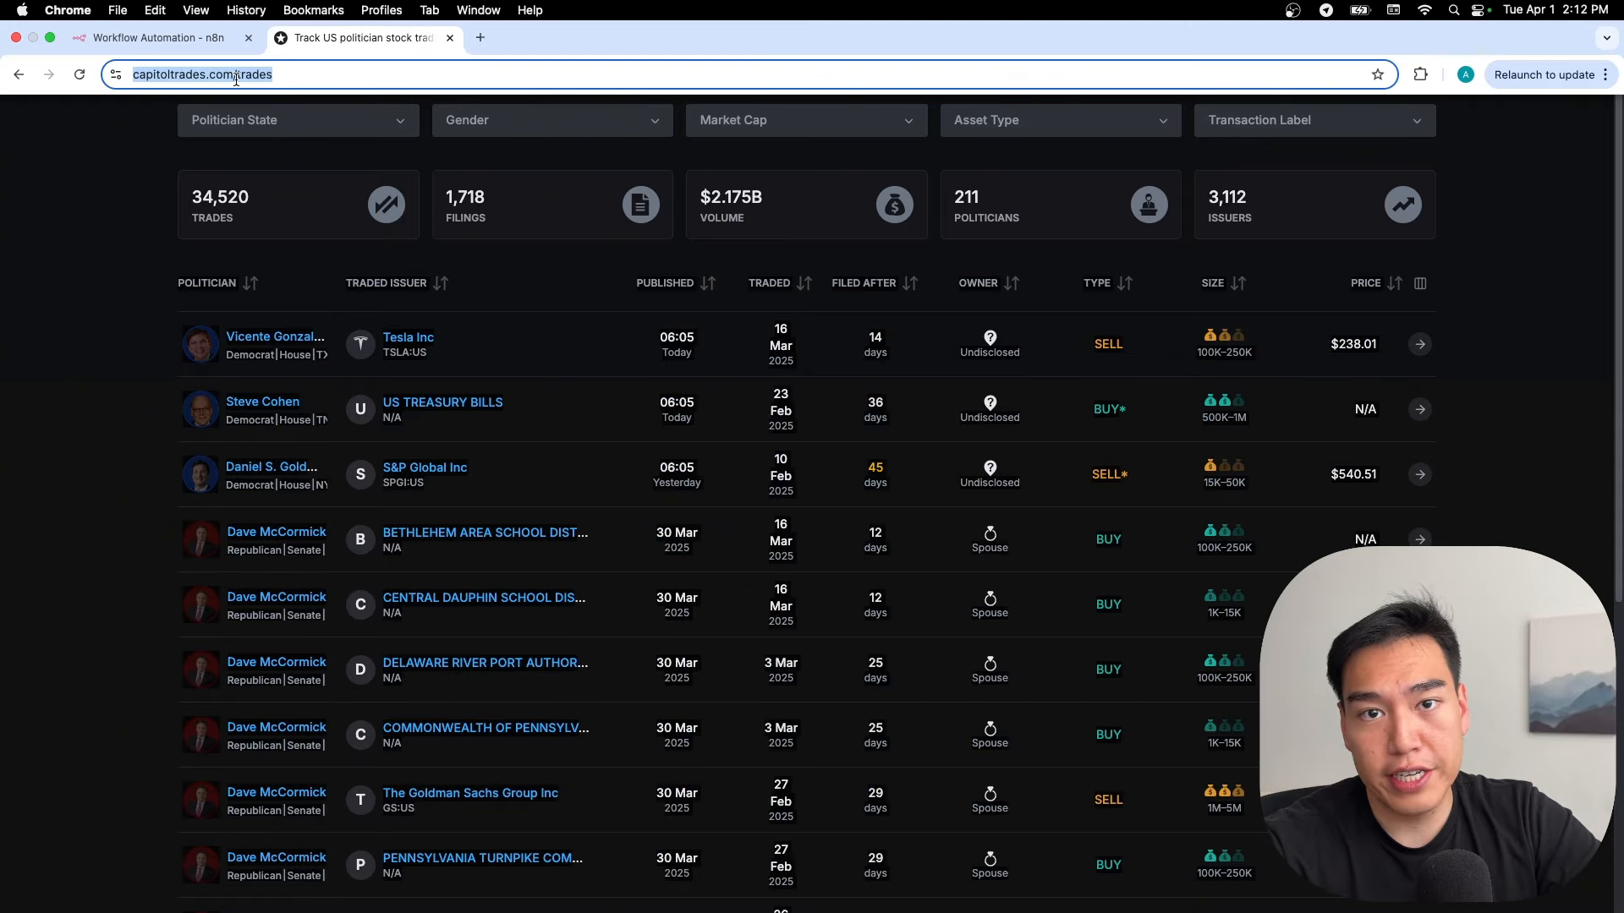
left_click(161, 37)
left_click(862, 329)
key("super+v")
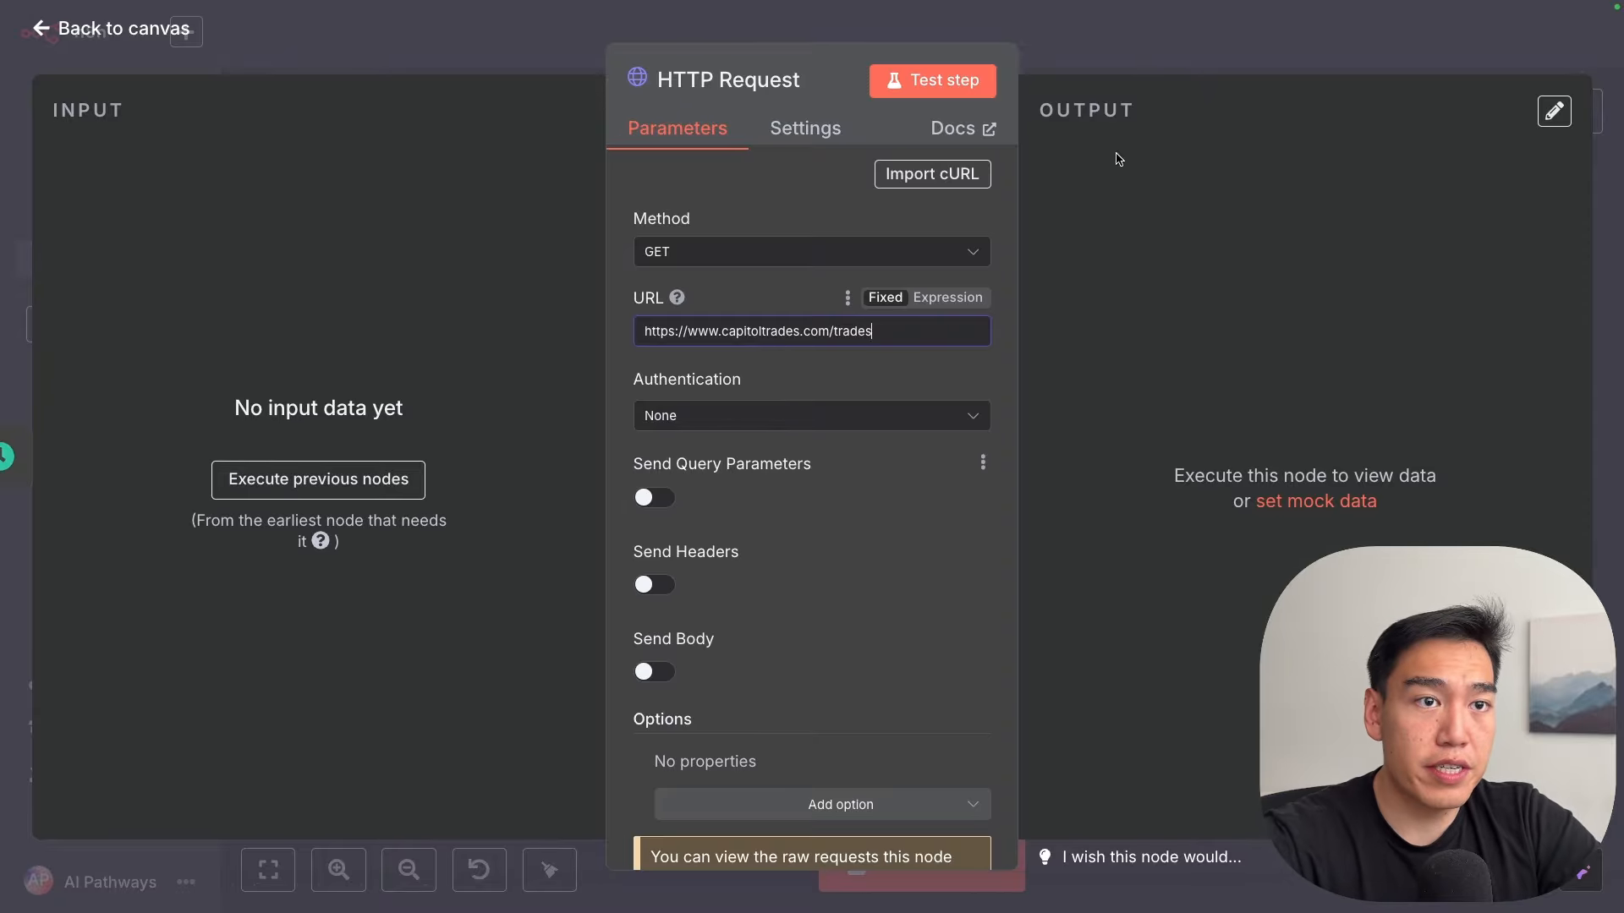
left_click(981, 82)
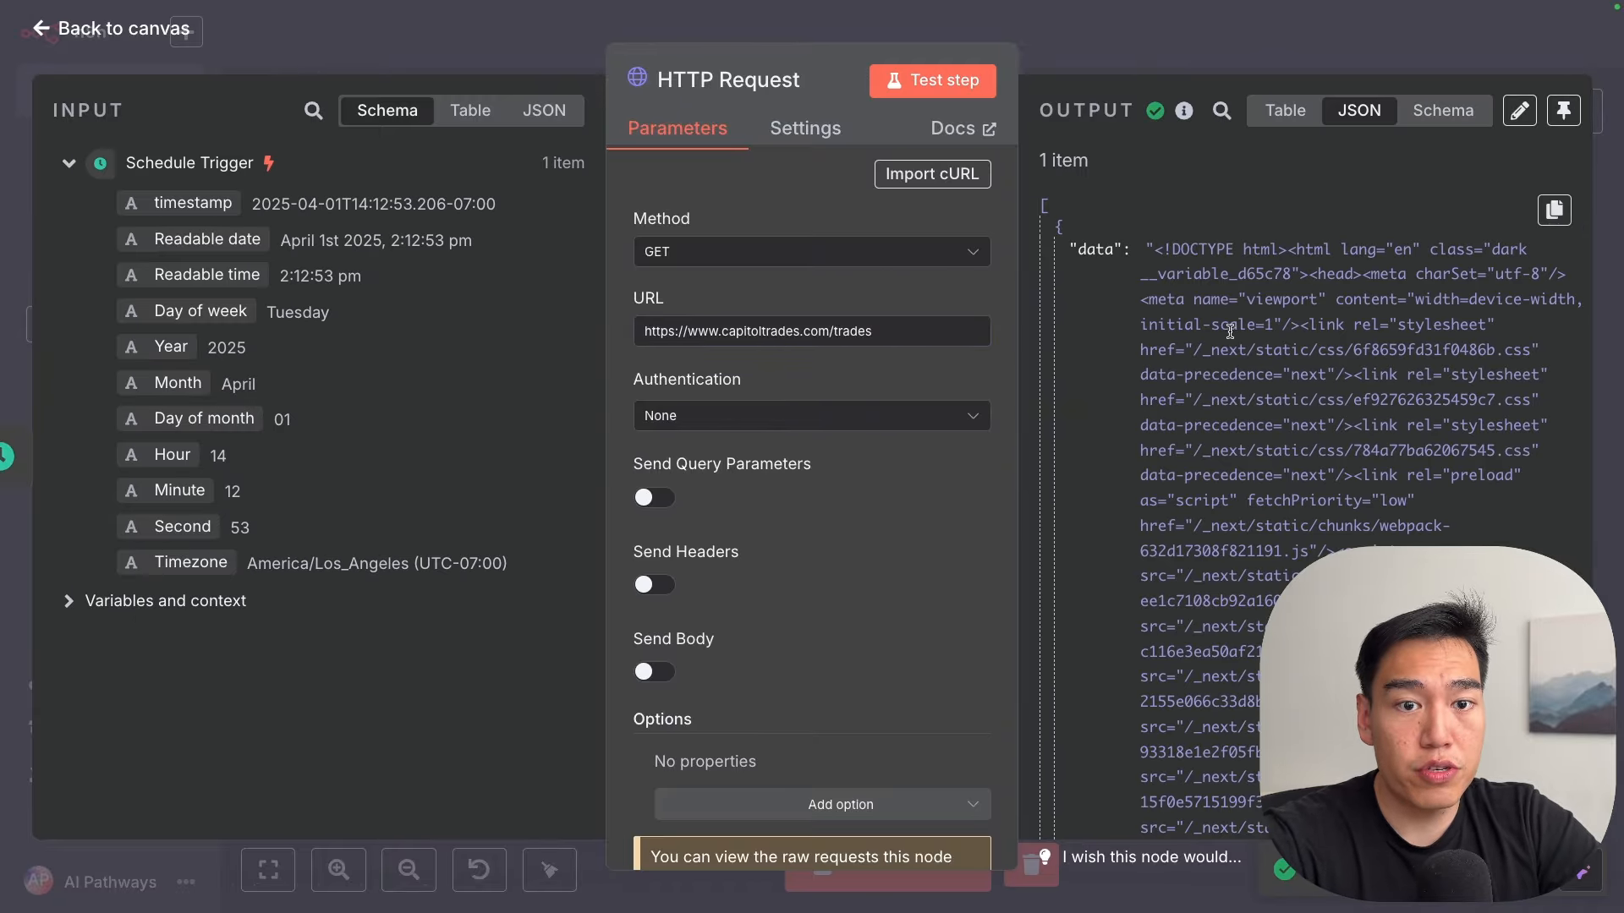
Step: Examine the raw HTML output of the HTTP Request node and compare it with the Capitol Trades page
scroll(1230, 332, "down", 10)
scroll(1230, 331, "up", 10)
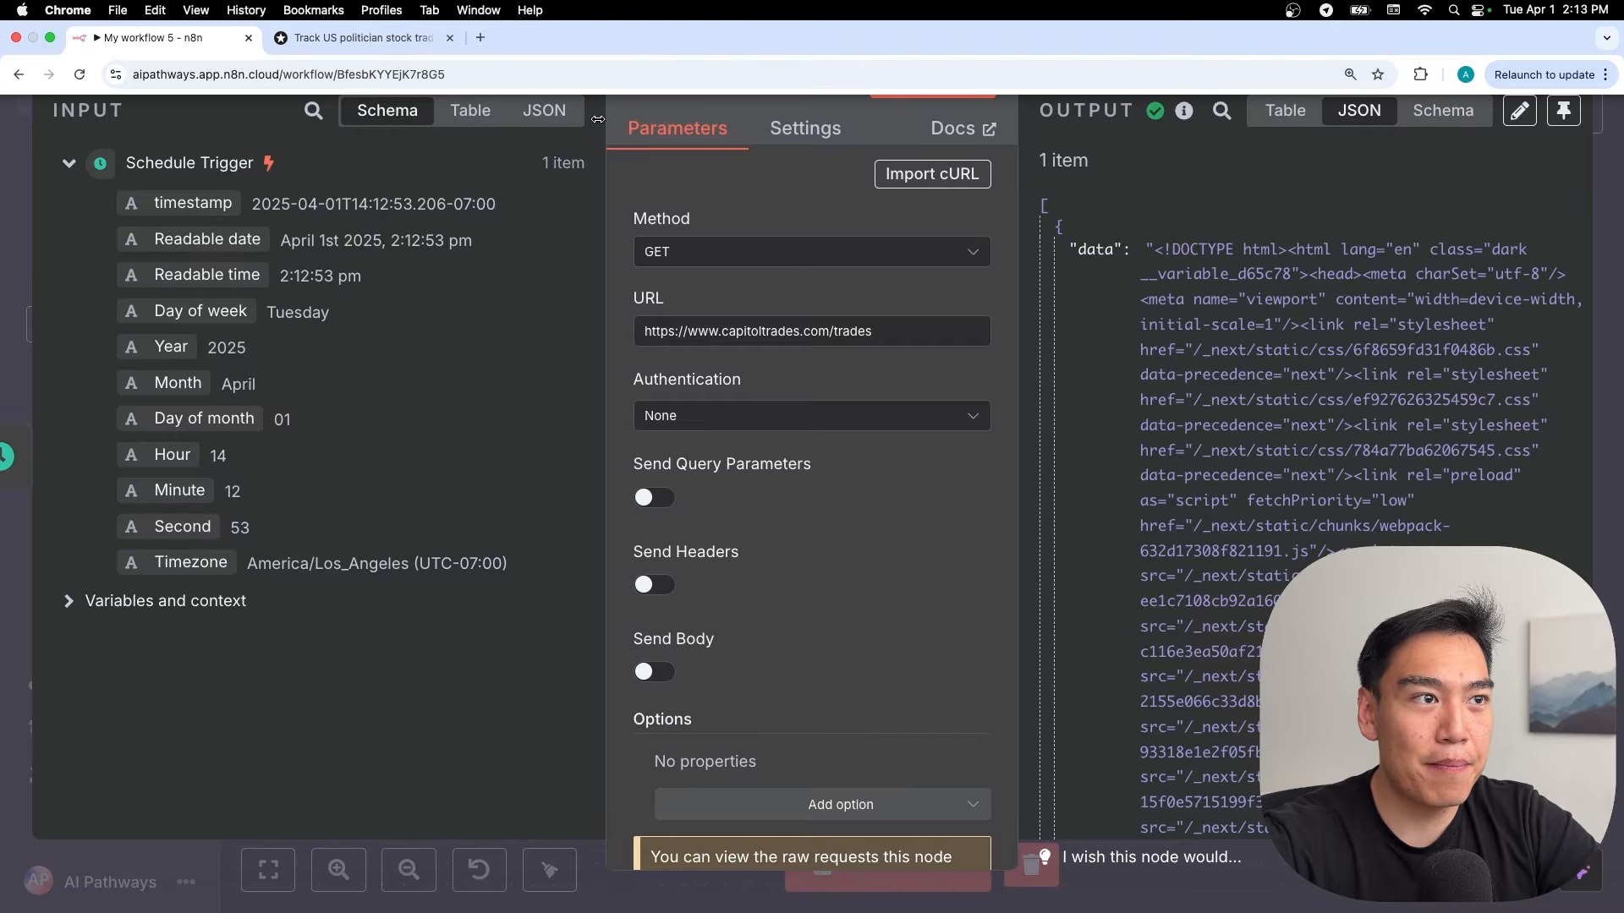
left_click(414, 38)
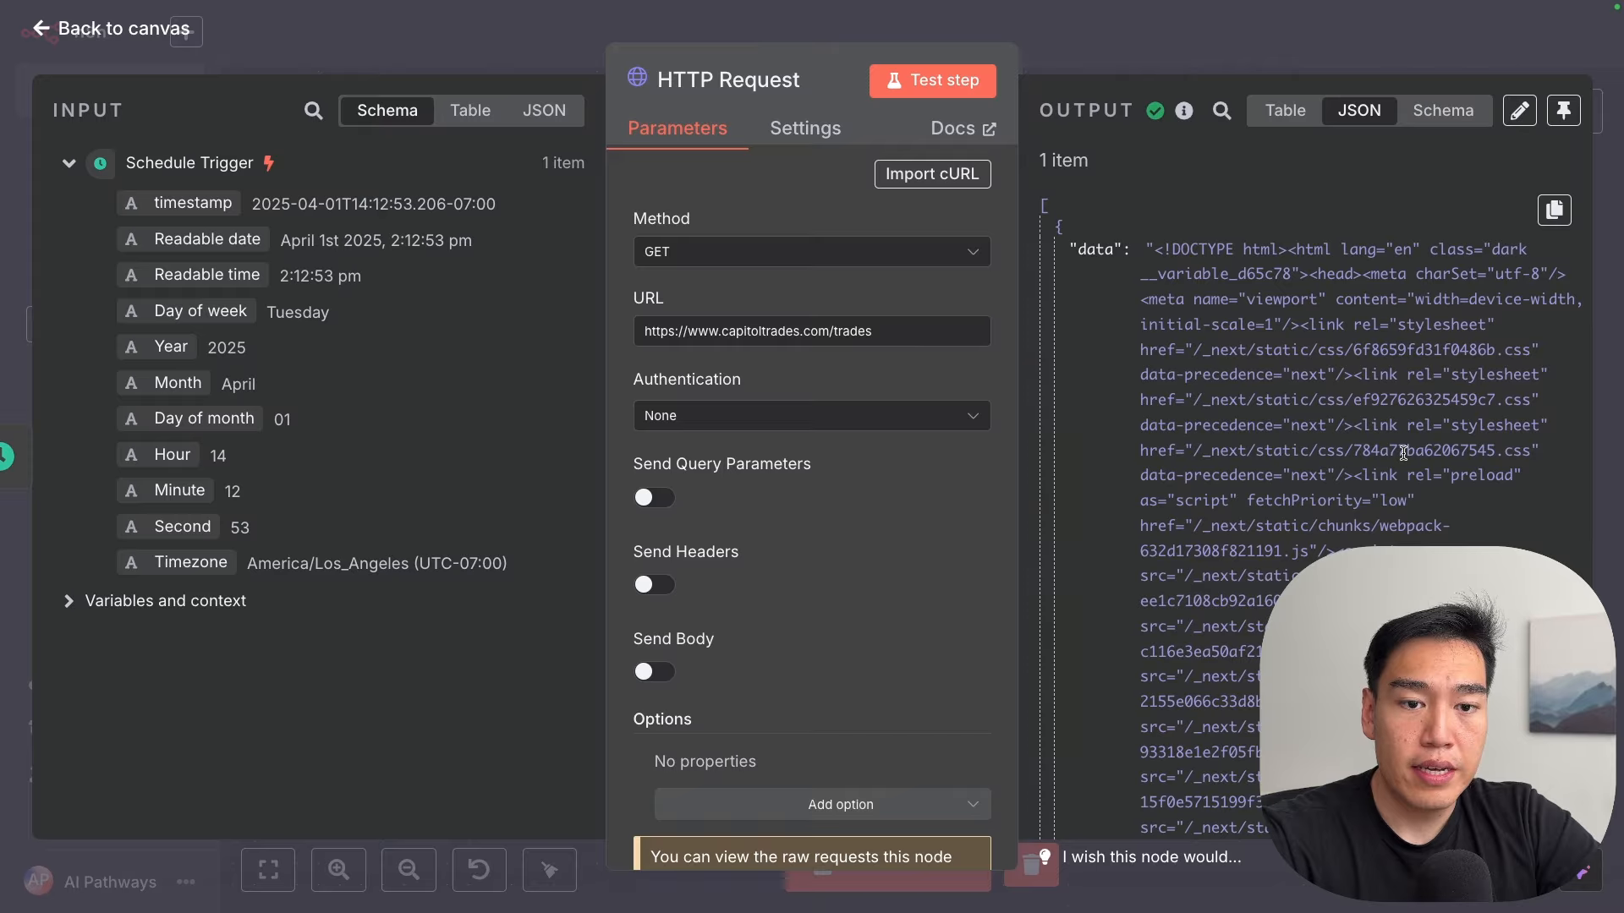
scroll(1404, 454, "down", 15)
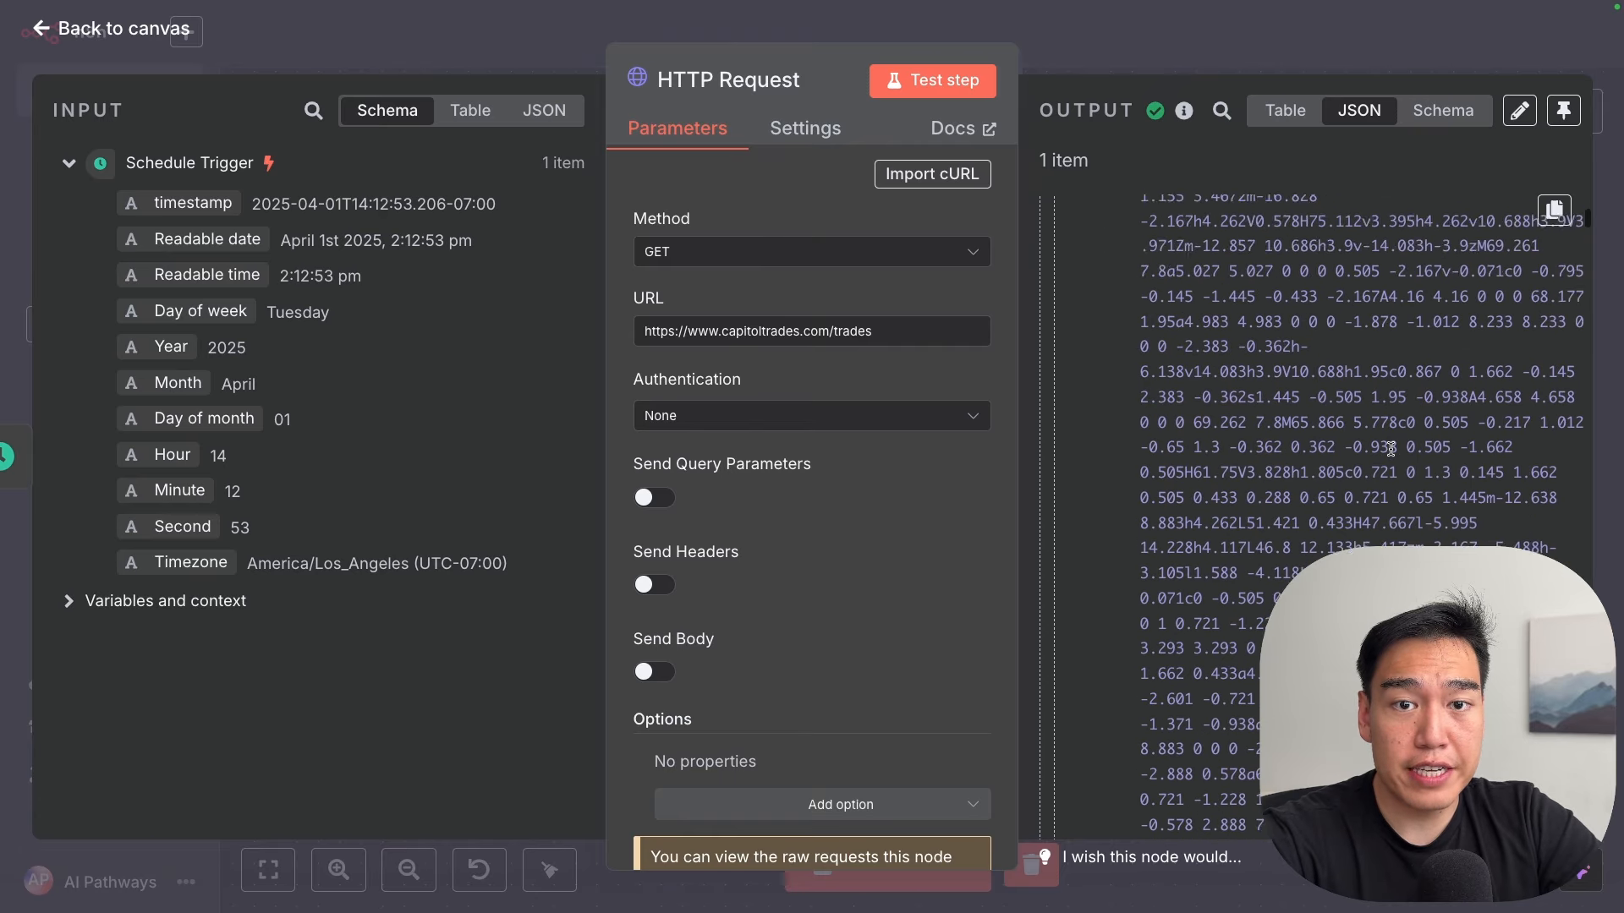
scroll(1391, 454, "down", 15)
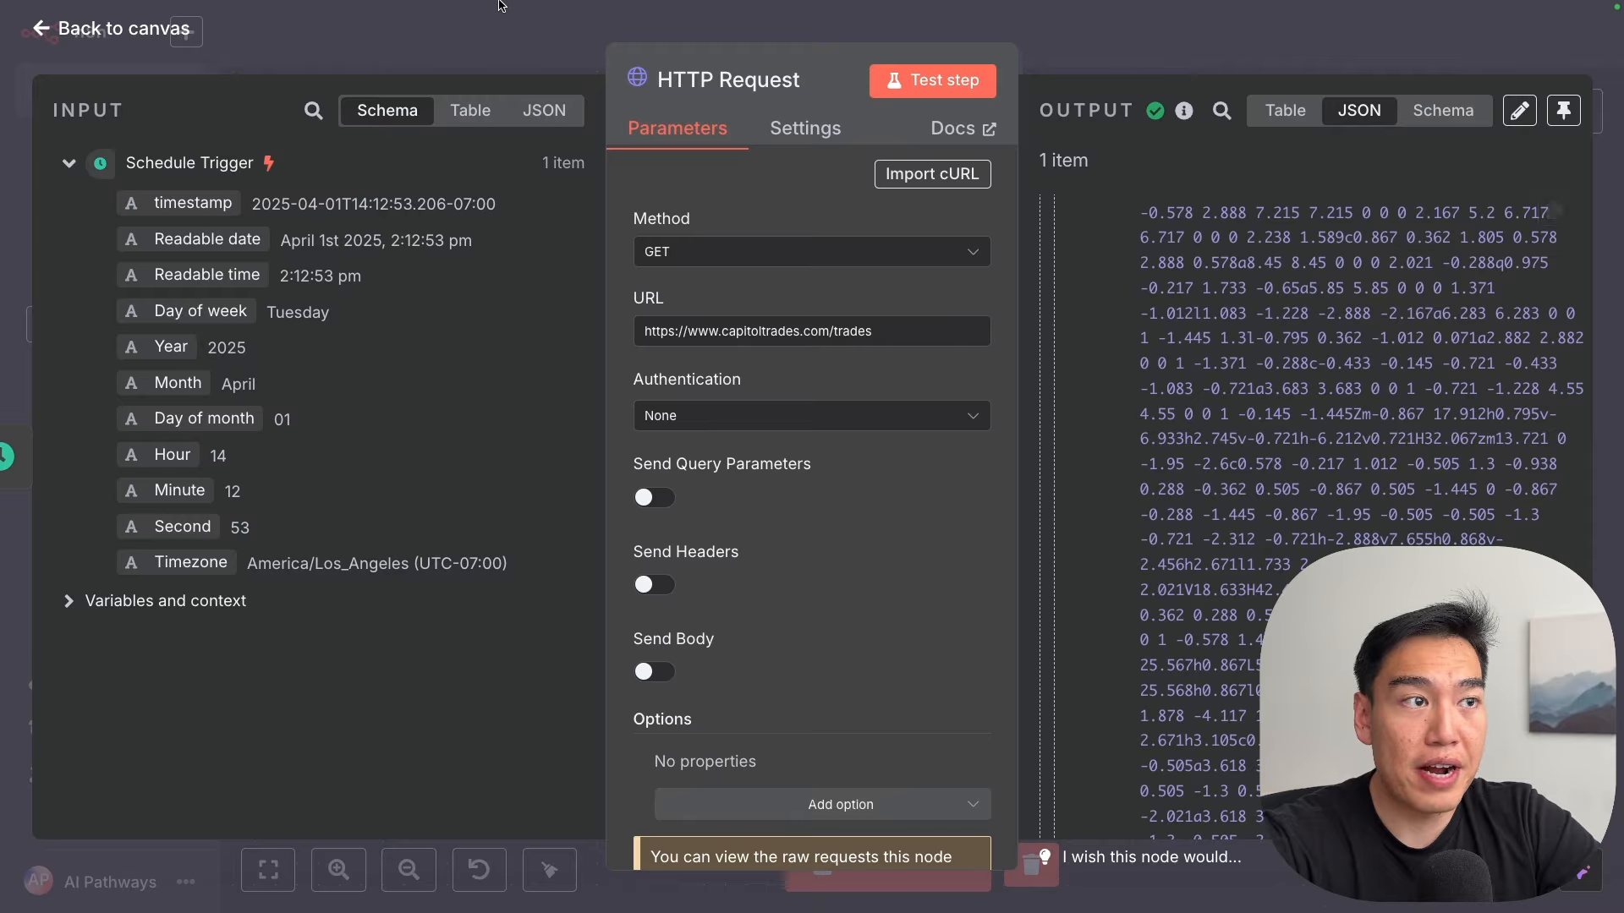
left_click(364, 41)
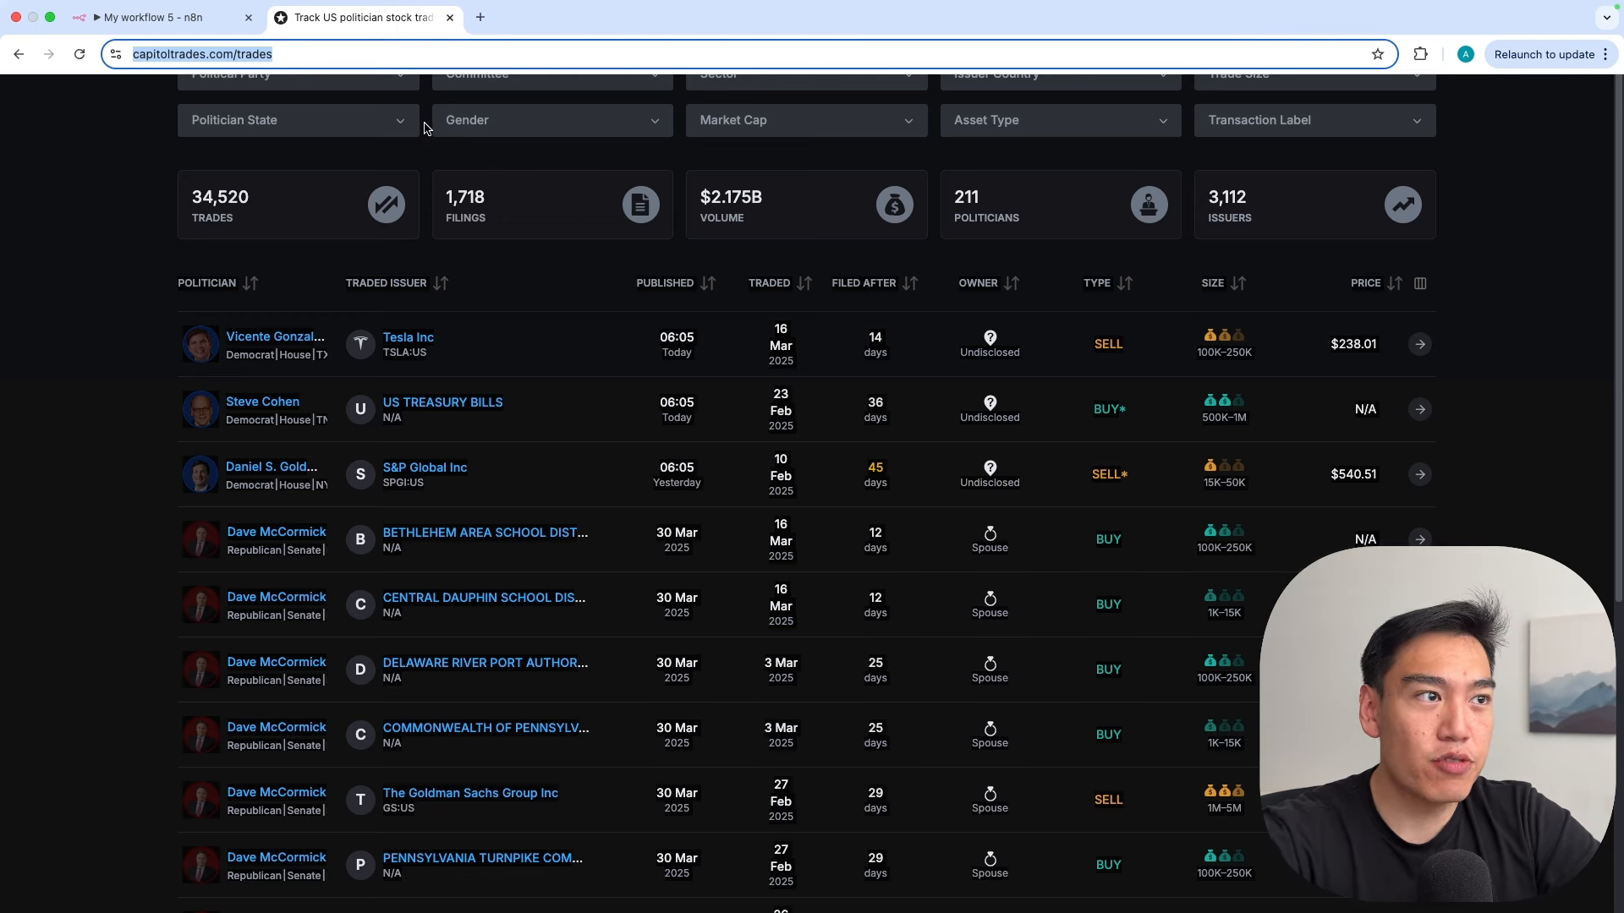
left_click(194, 17)
scroll(1513, 441, "down", 15)
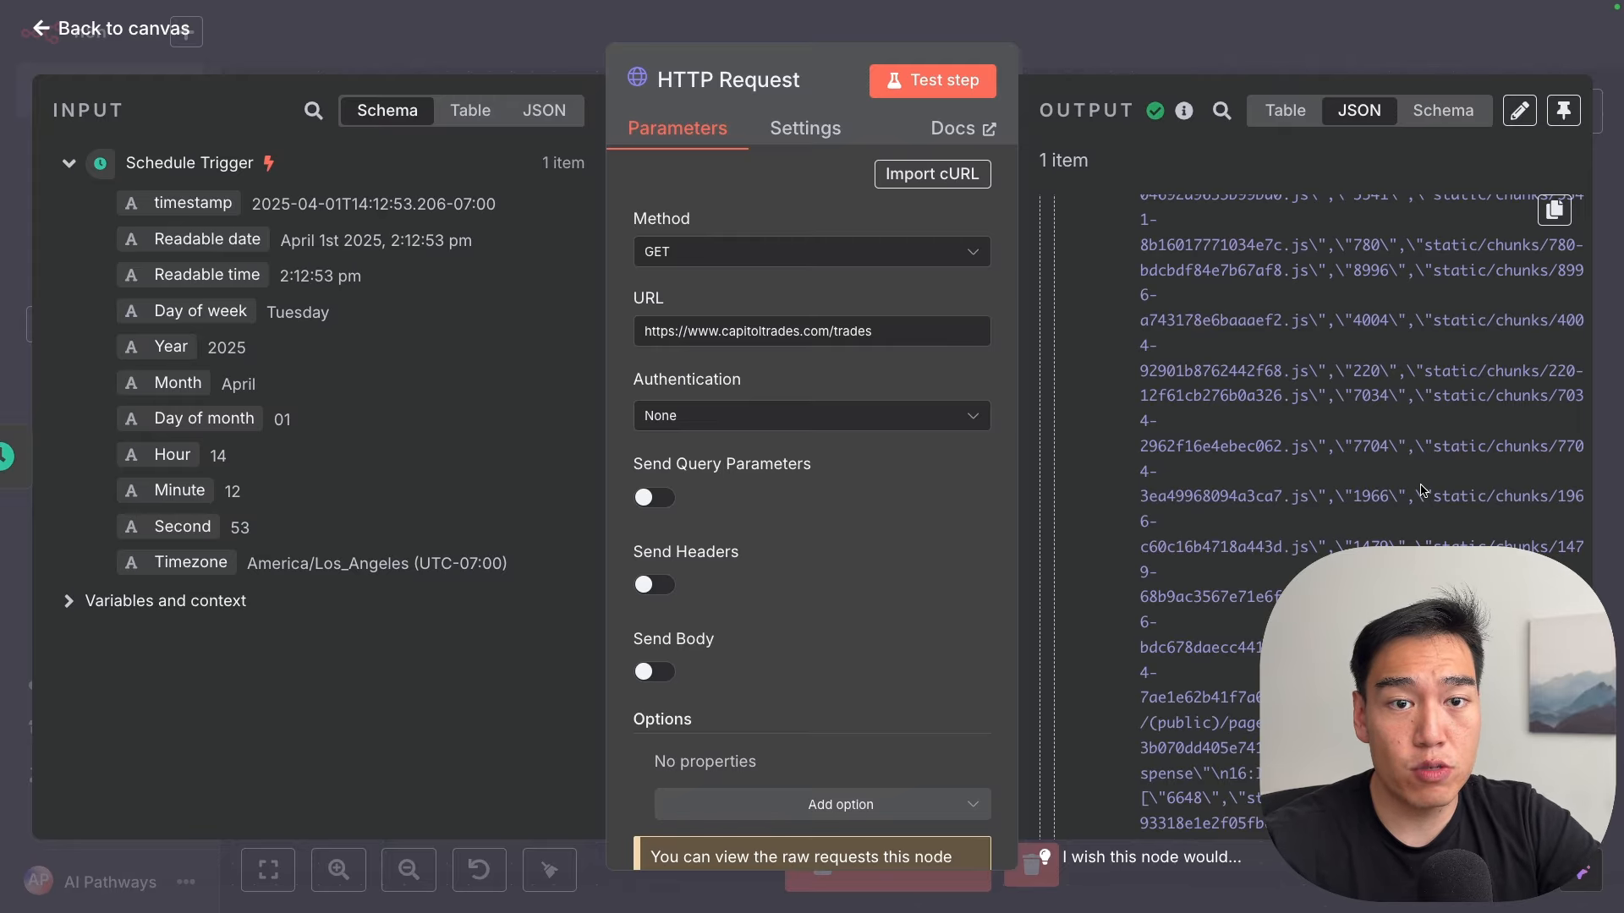
key("Escape")
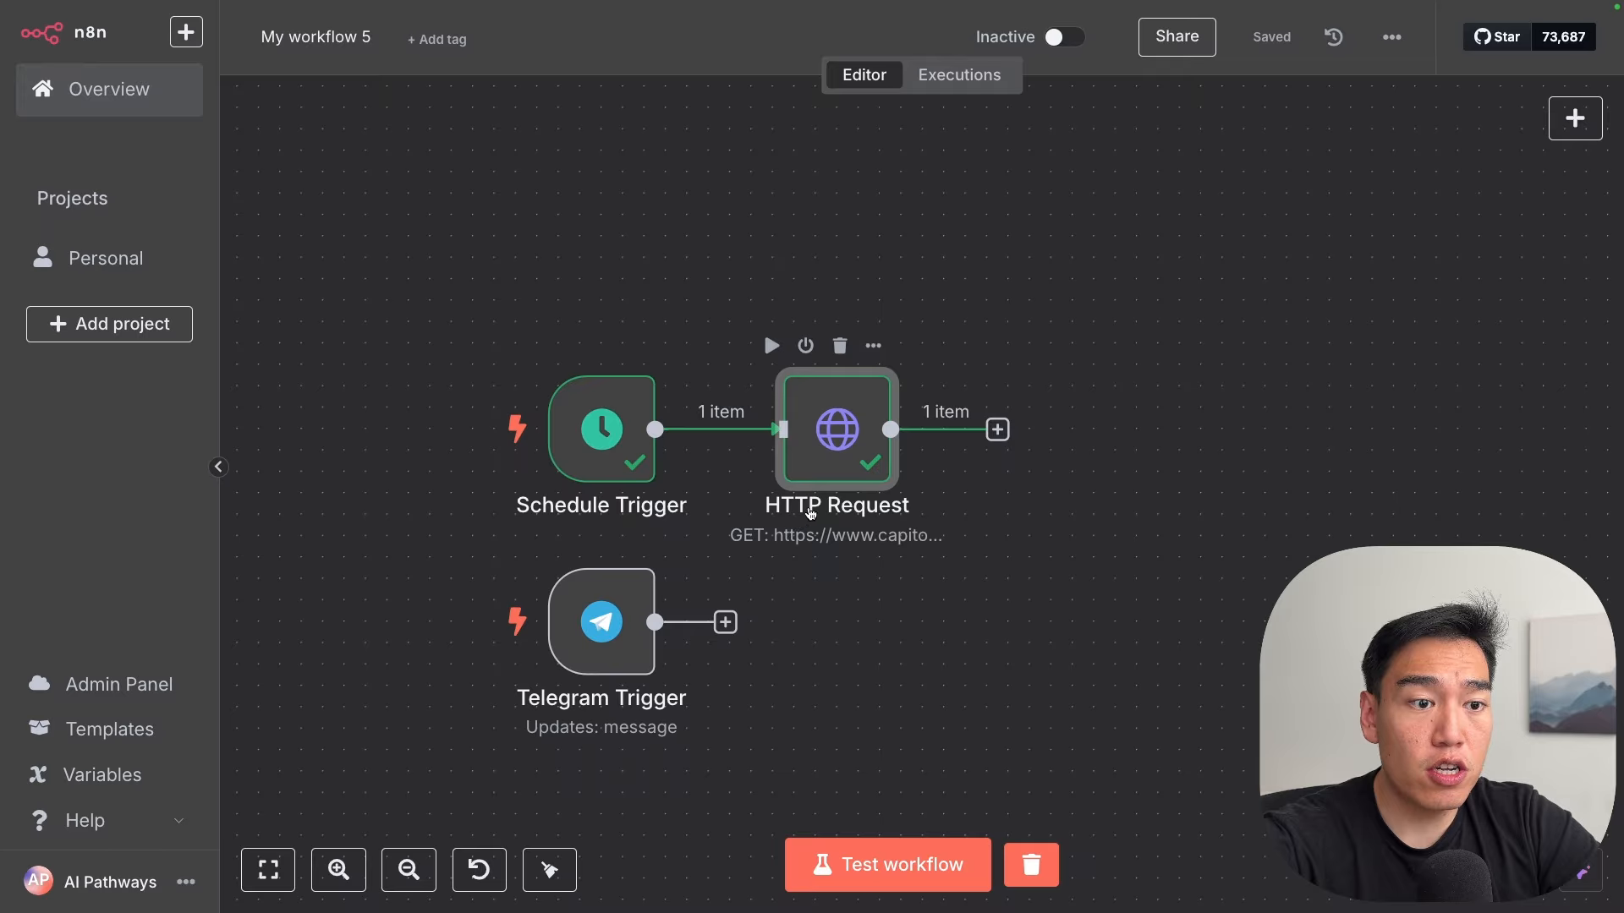
key("Return")
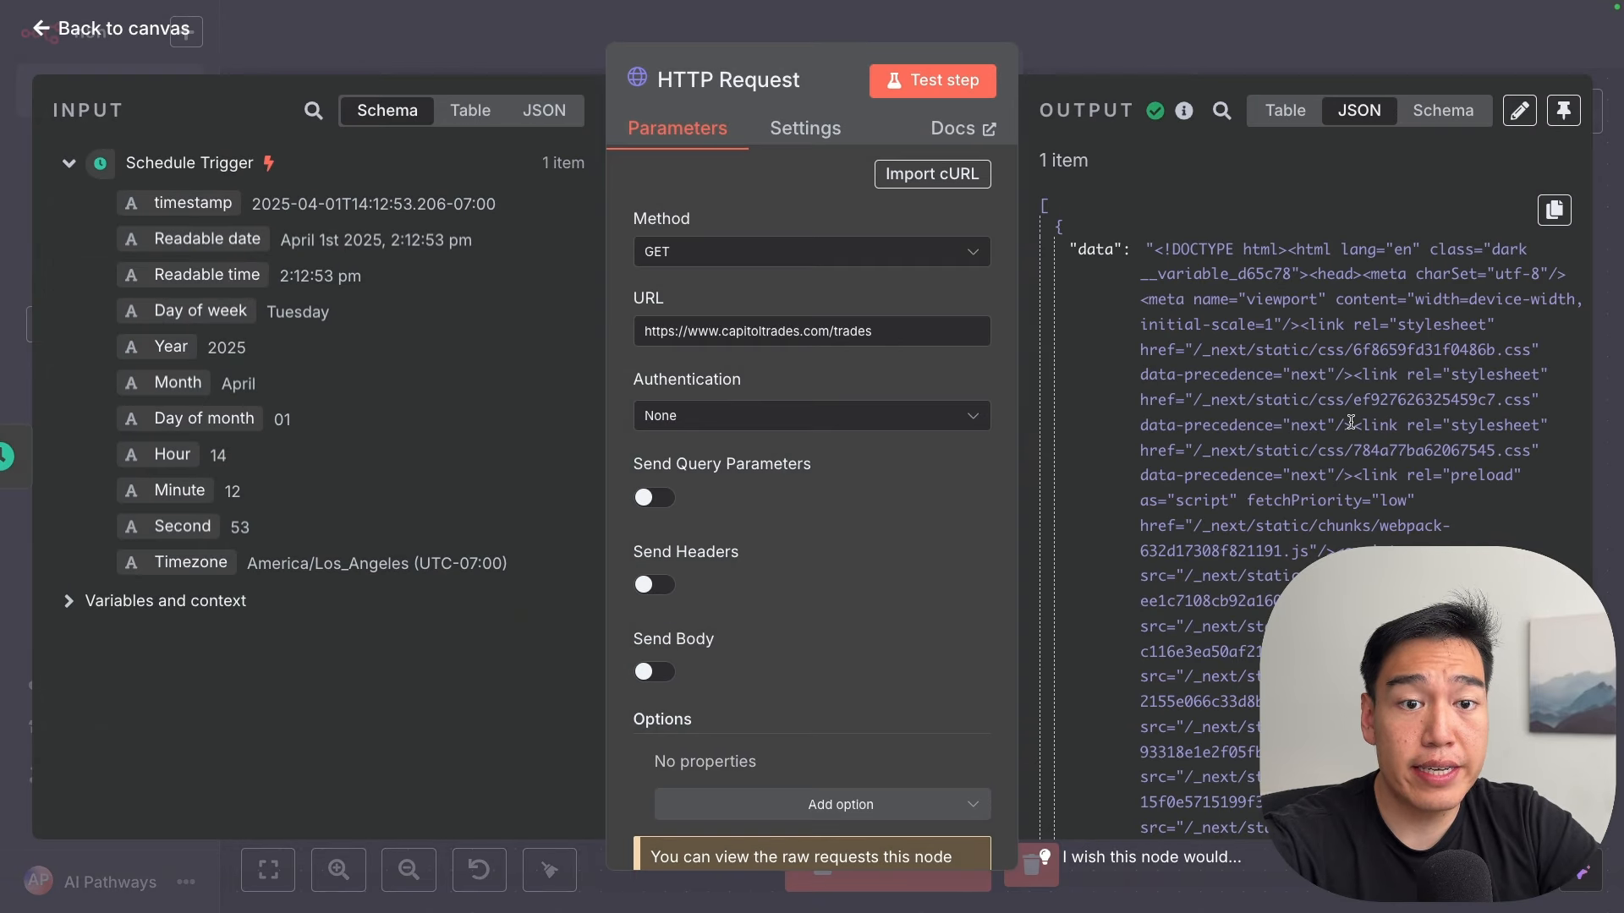
key("Escape")
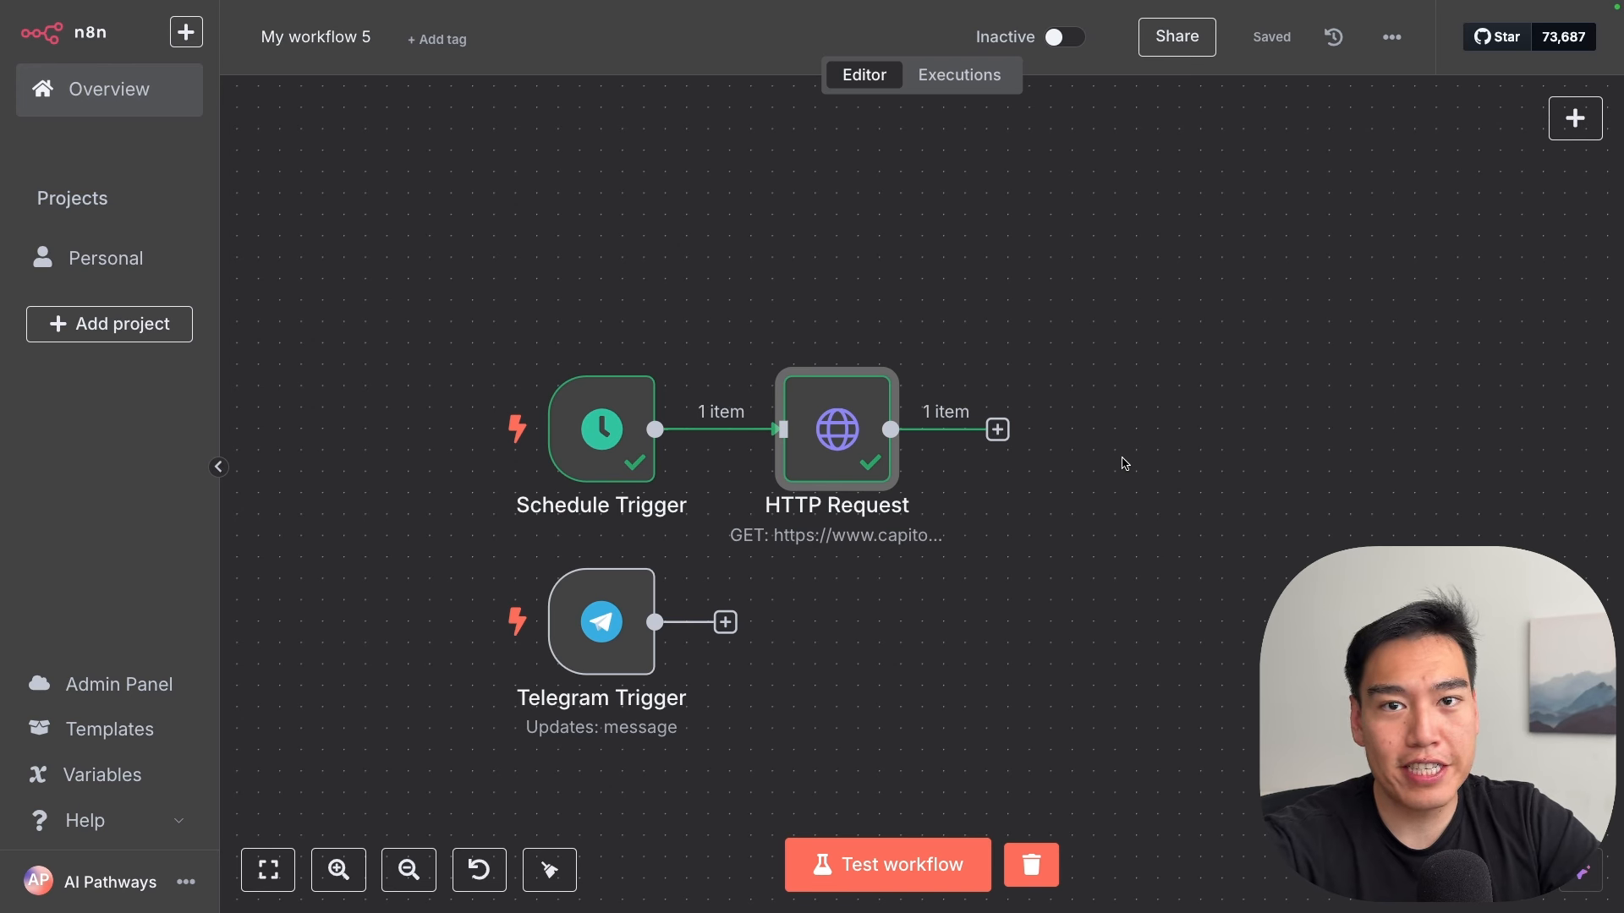
Step: Add a Markdown node after the HTTP Request, map the request's data field into its HTML input, and test it
left_click(998, 430)
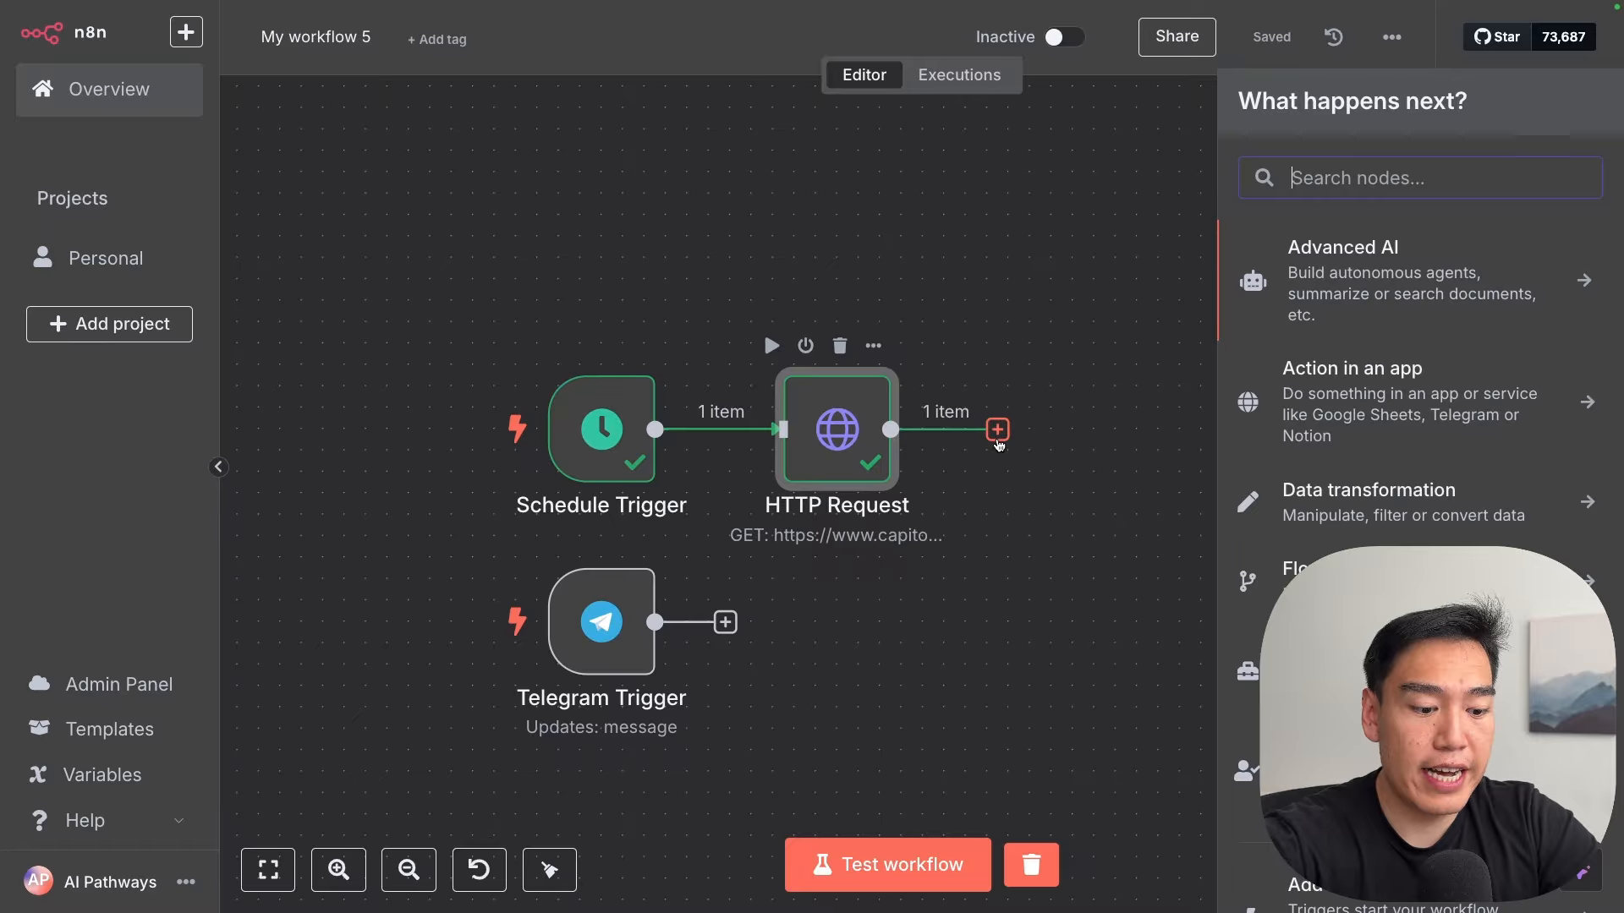
type("markdown")
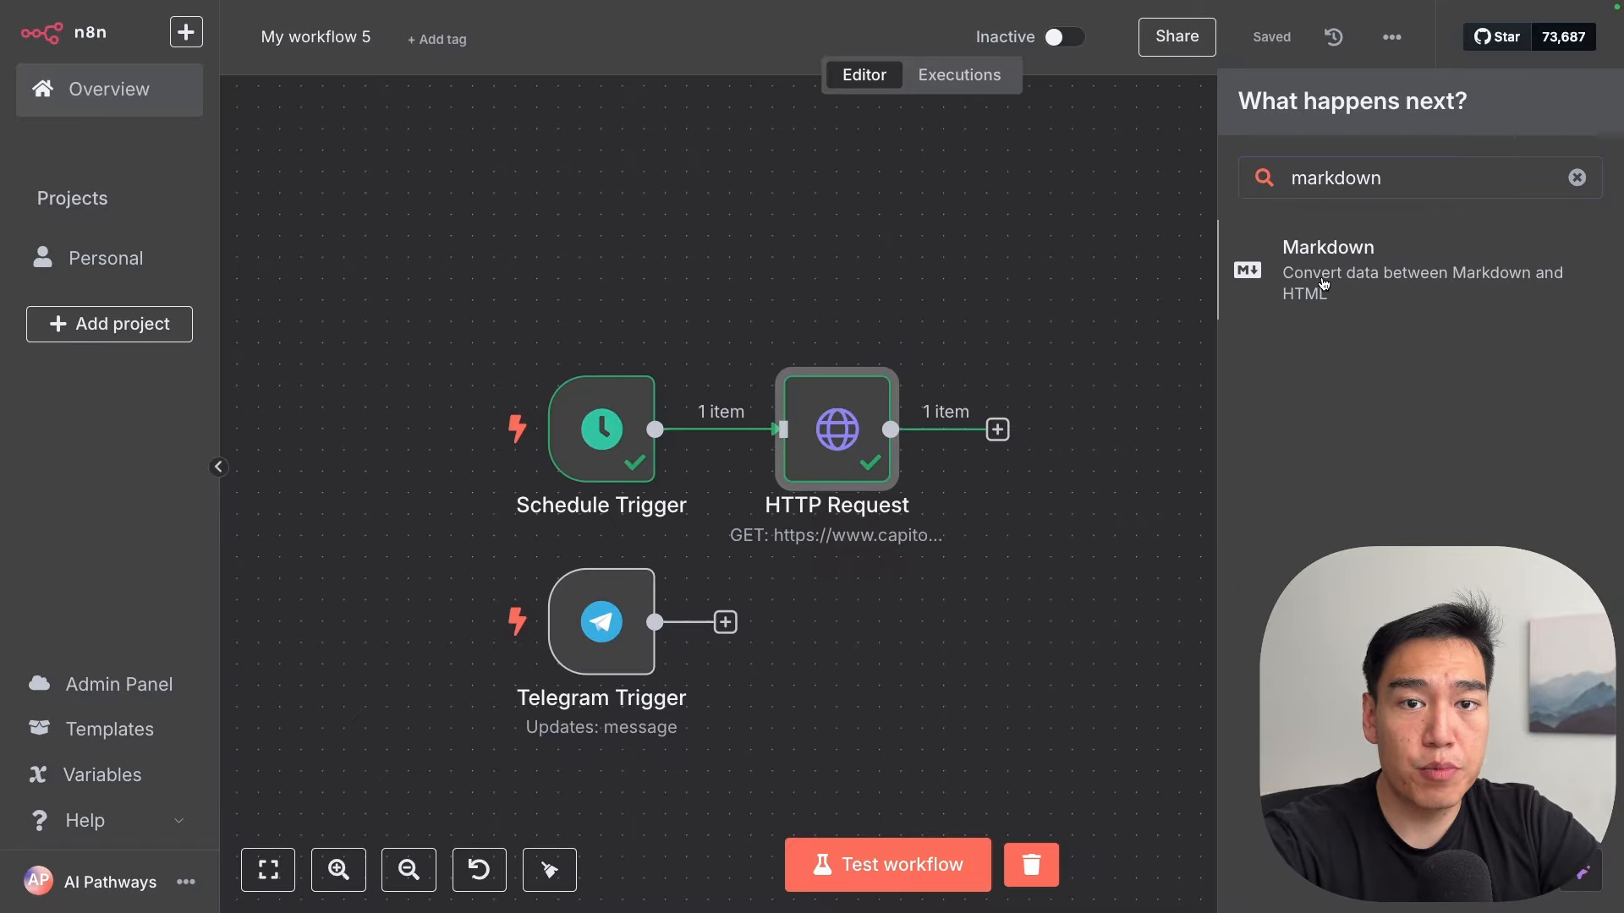
left_click(1324, 284)
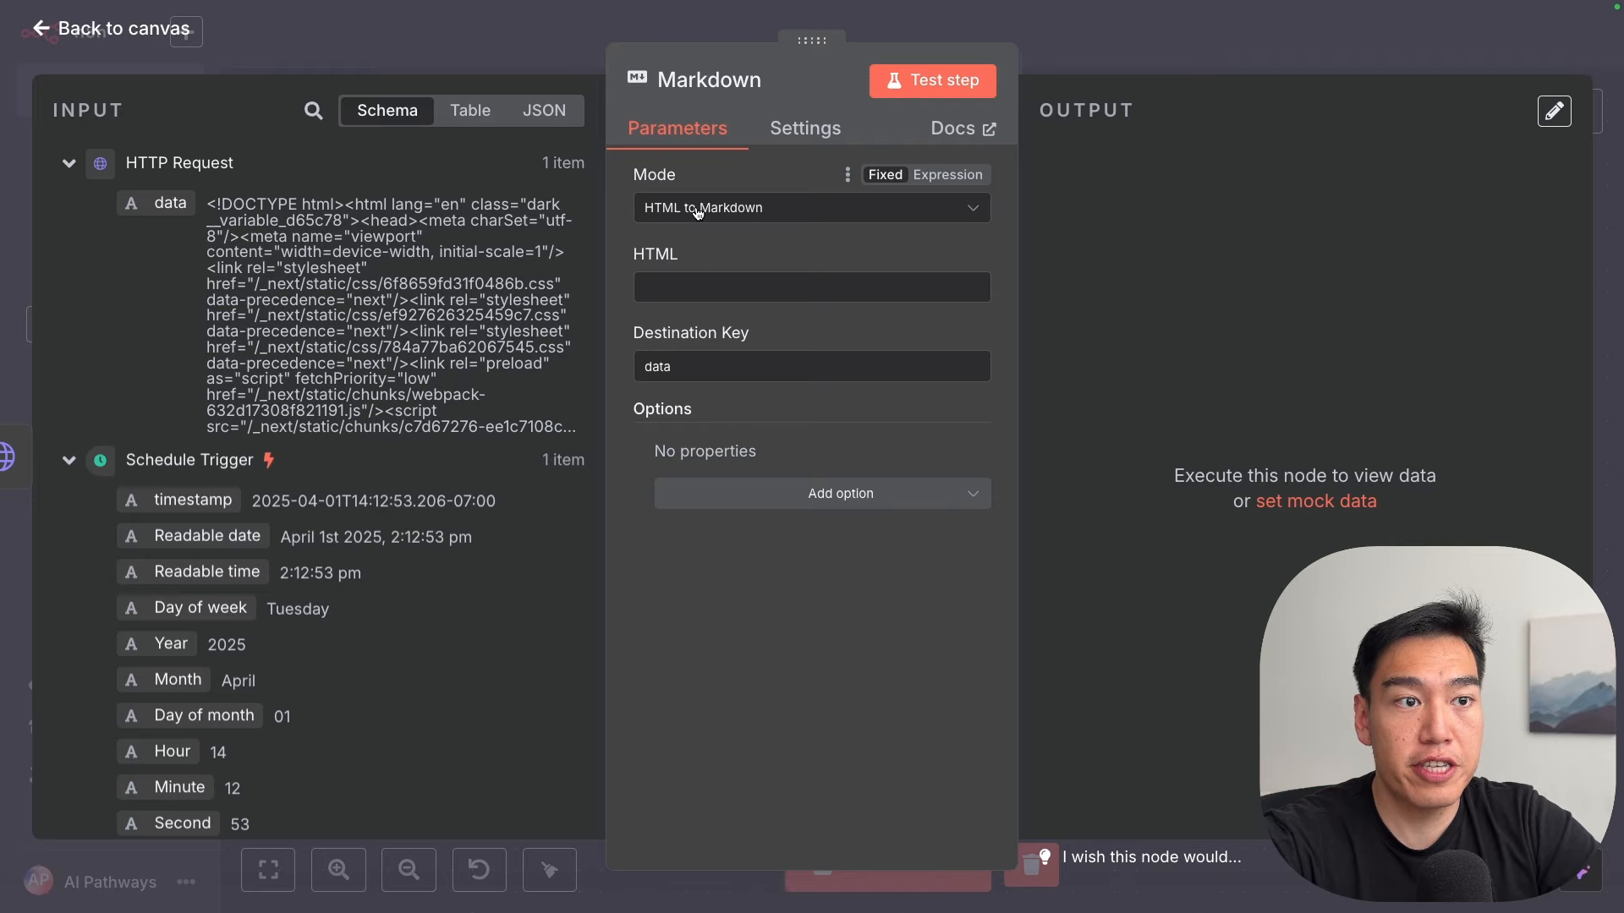
left_click_drag(165, 204, 652, 298)
left_click(933, 80)
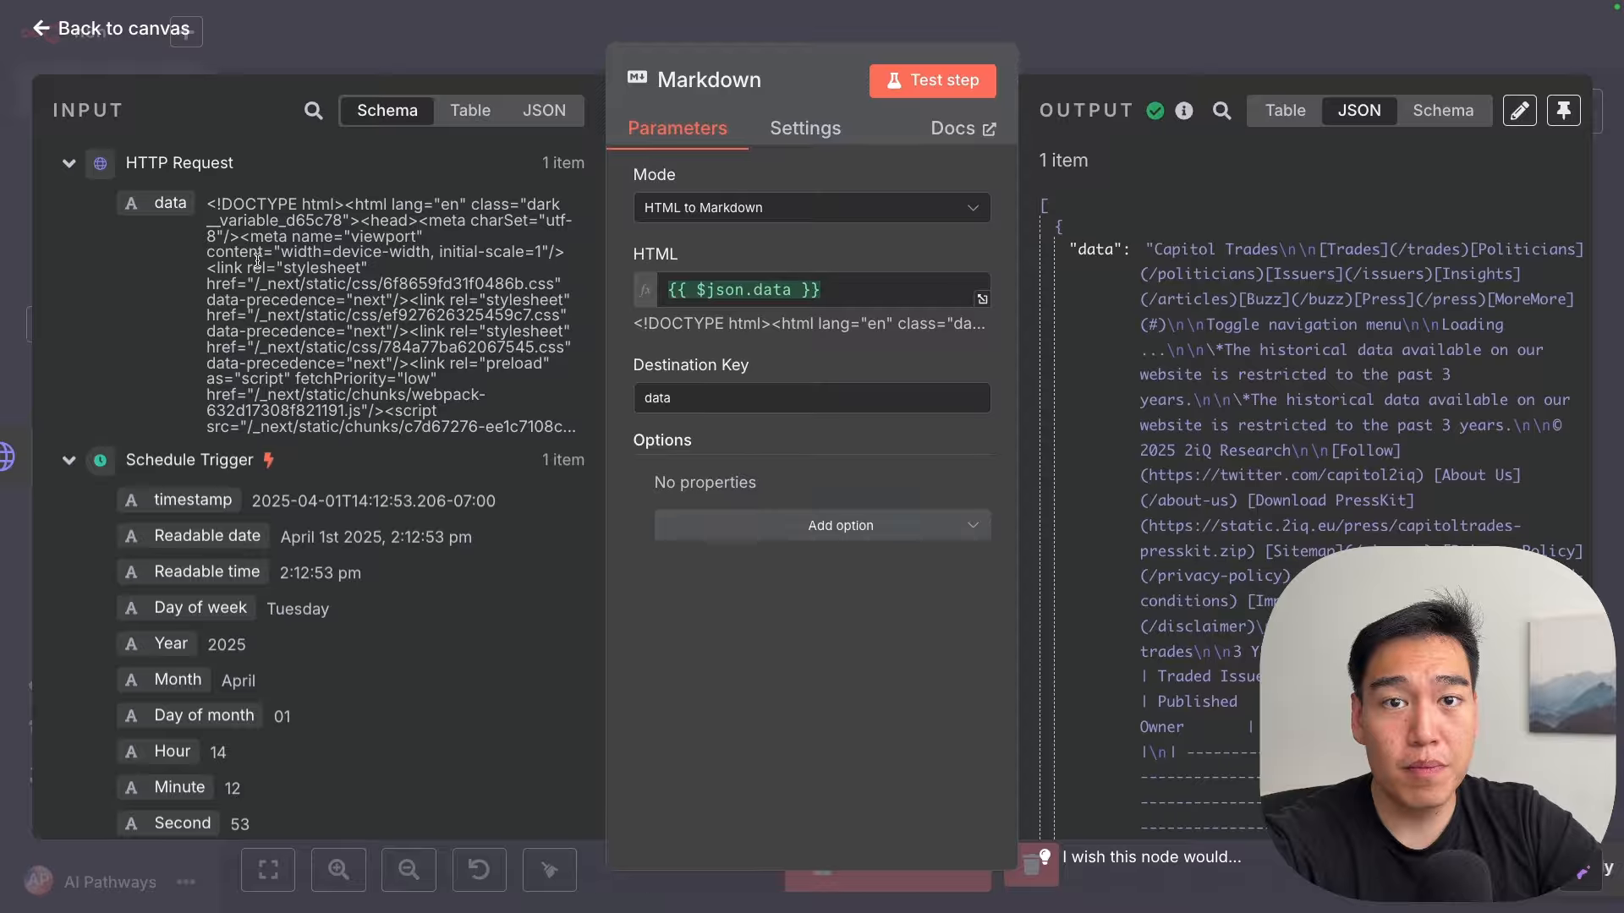
Step: Compare the Markdown node's HTML input with its converted output, reading through the politician trade rows
left_click_drag(234, 206, 370, 223)
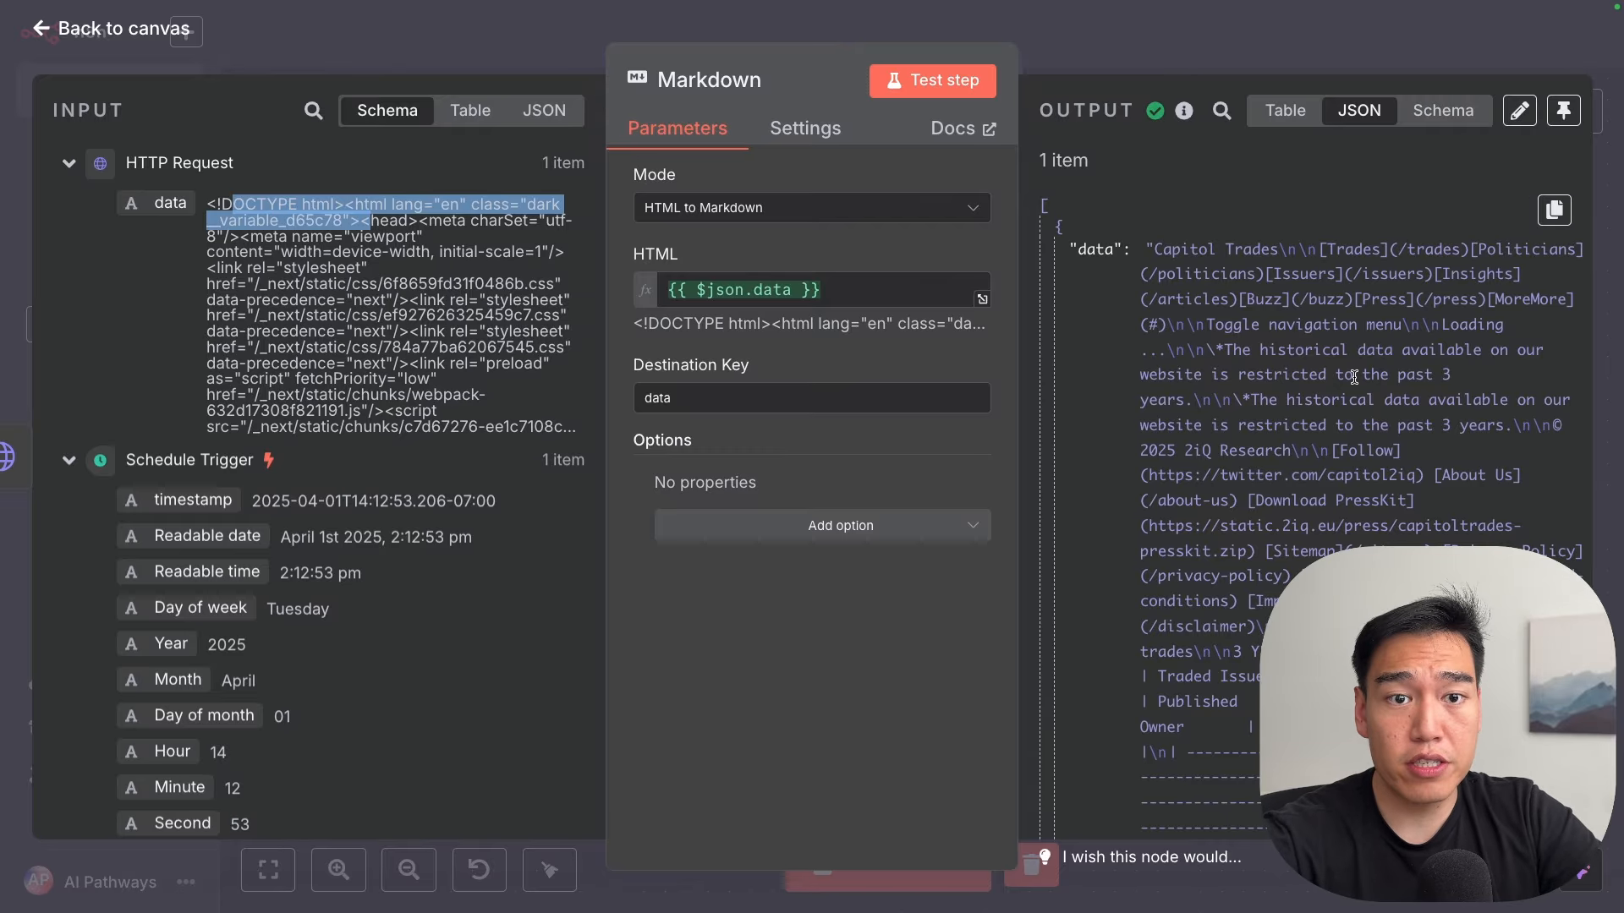
left_click(1200, 267)
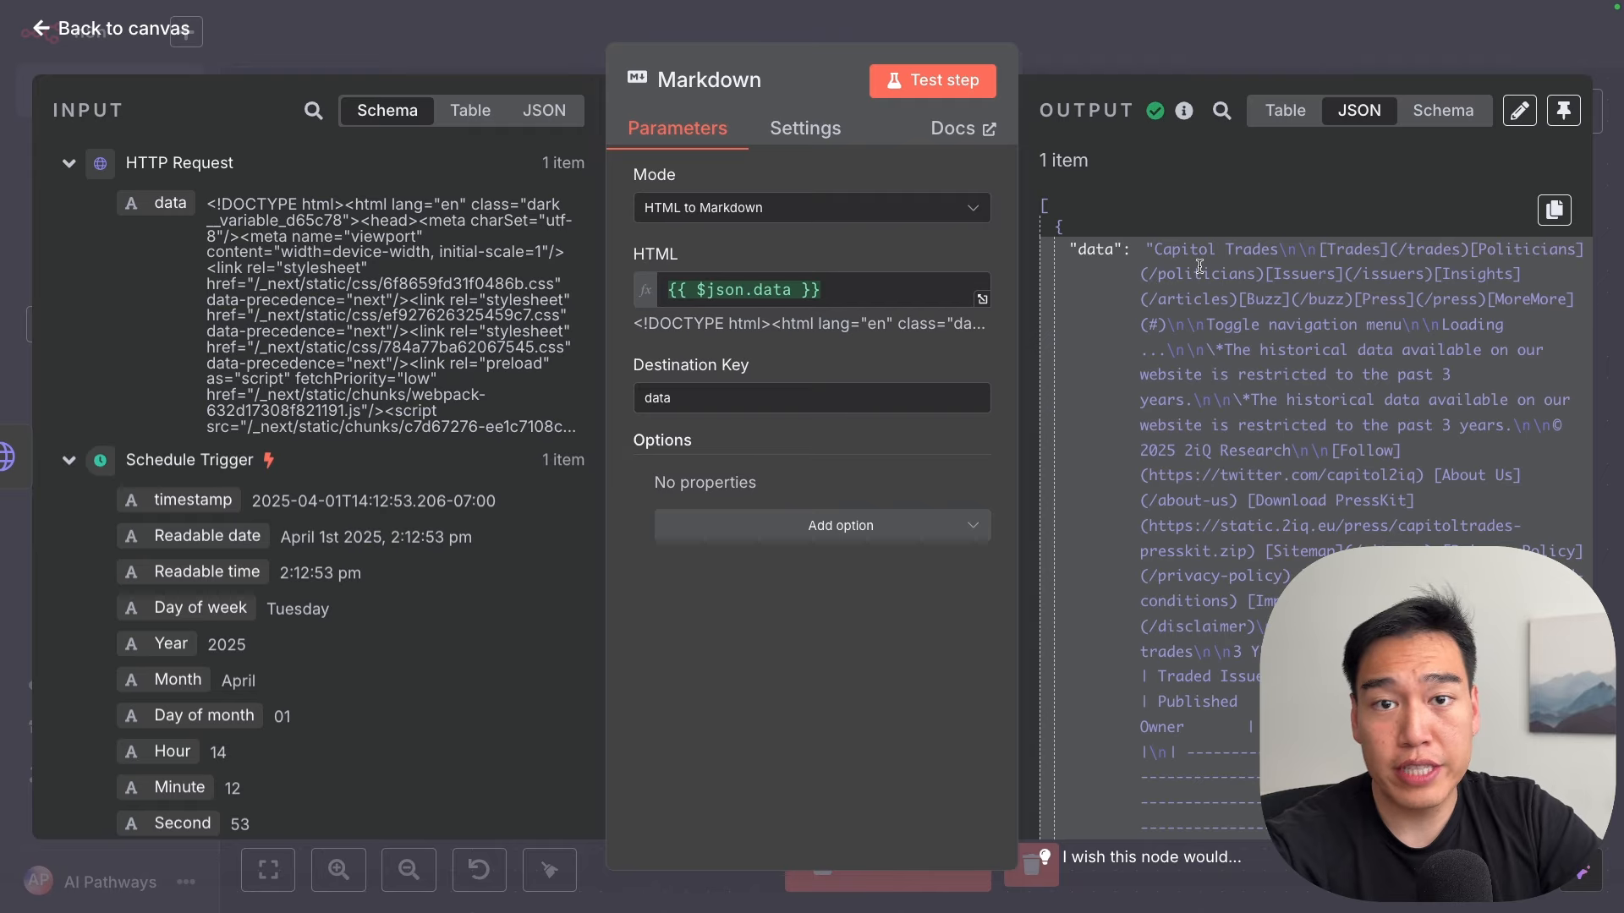
scroll(1326, 387, "down", 3)
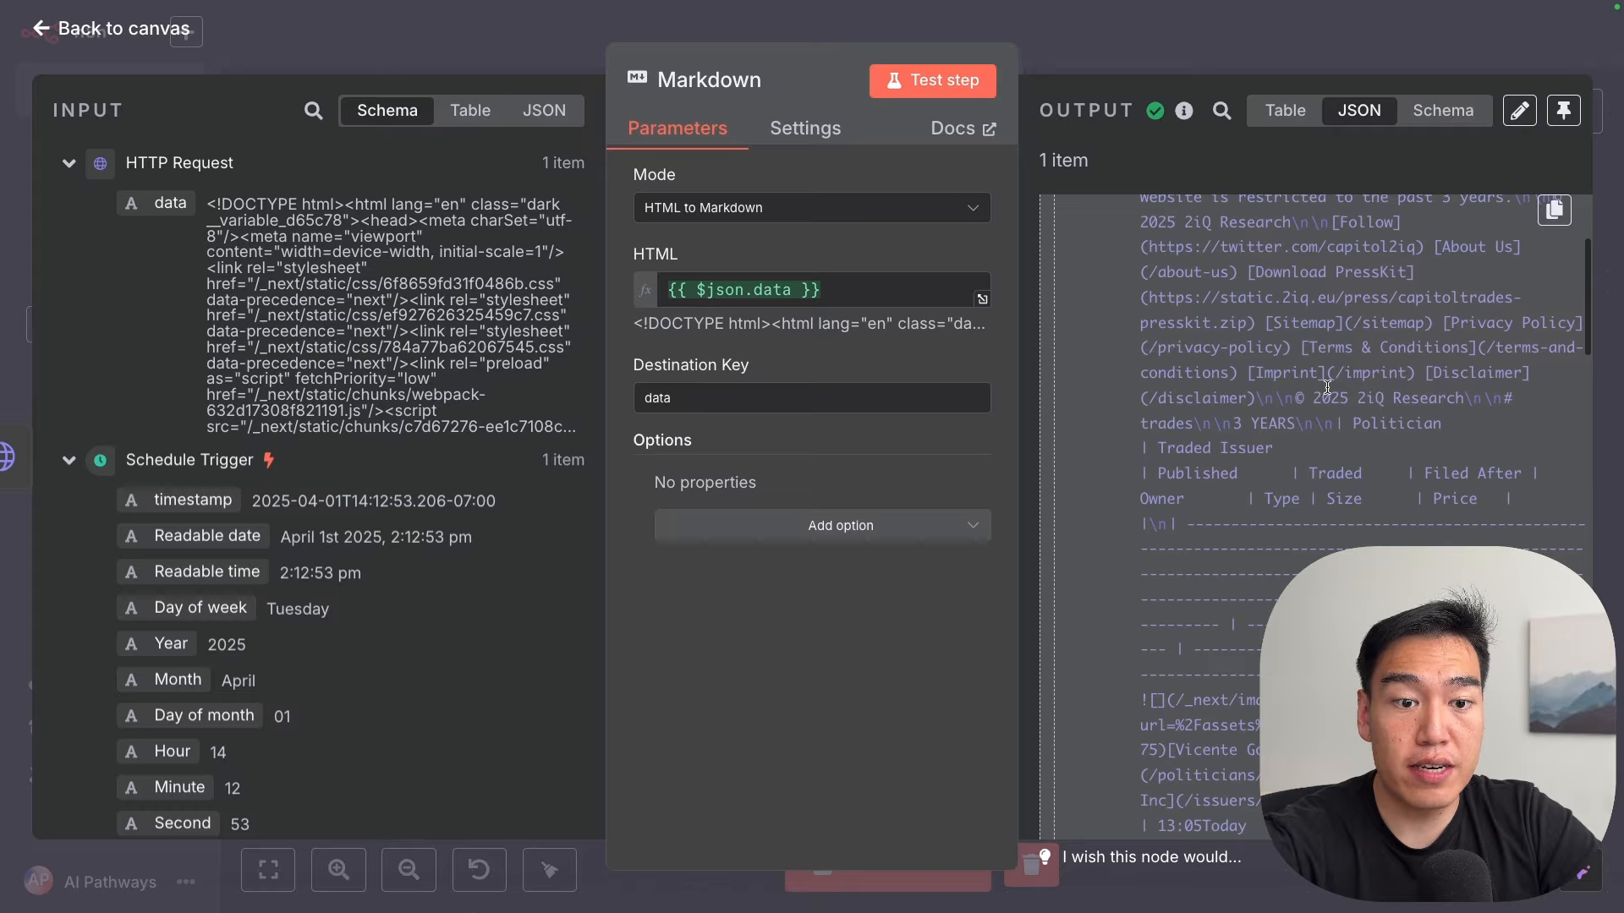
scroll(1328, 388, "down", 1)
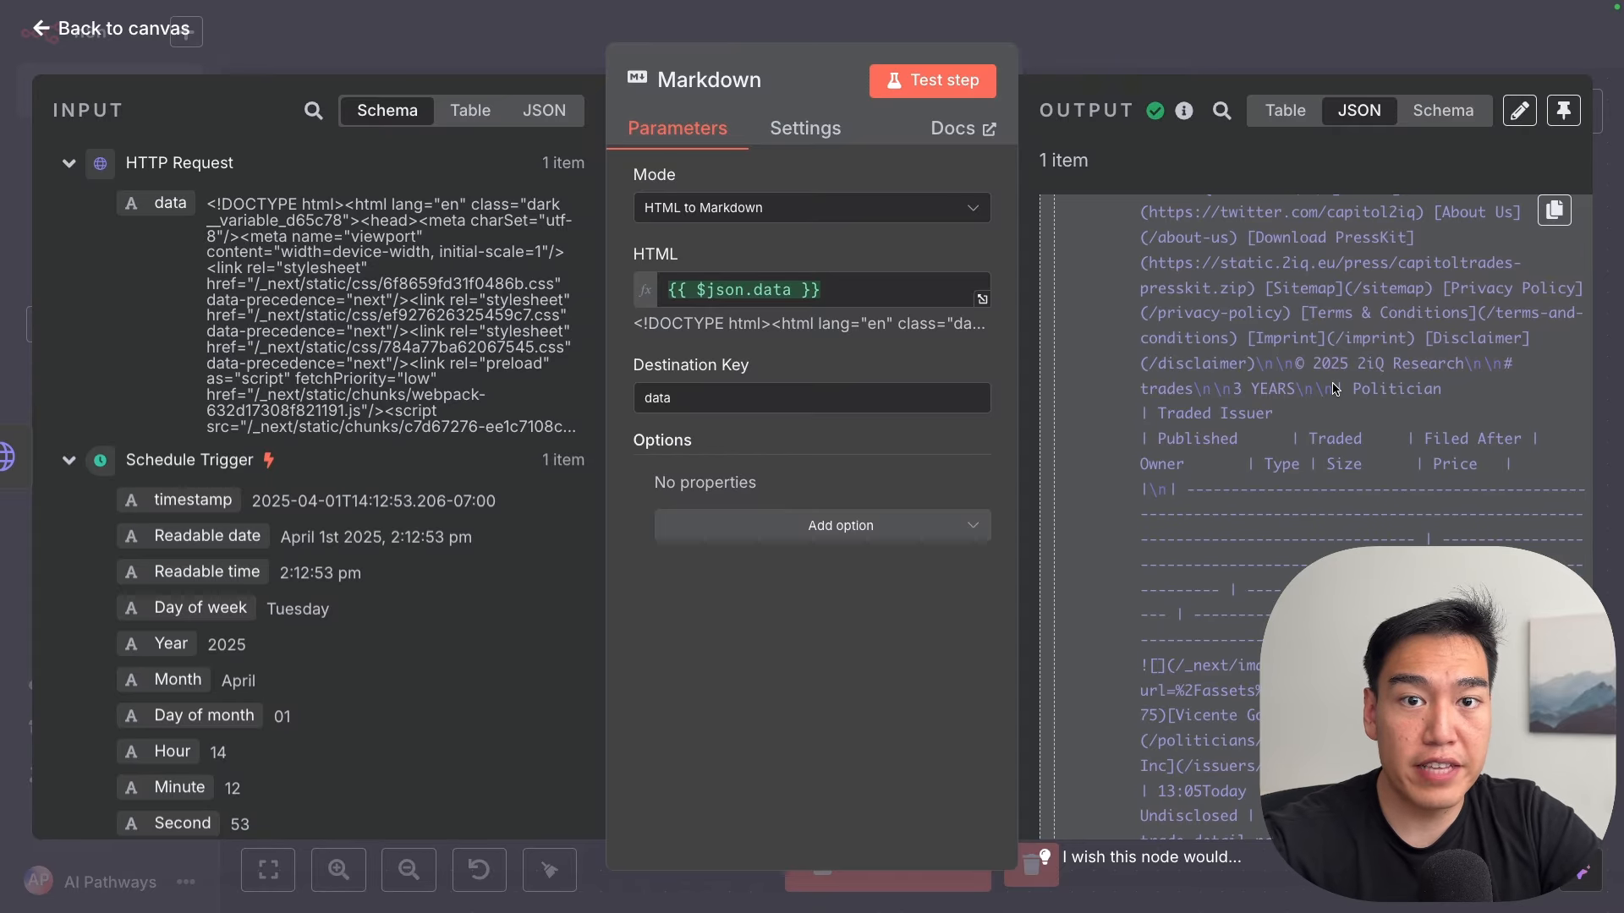
scroll(1335, 388, "down", 8)
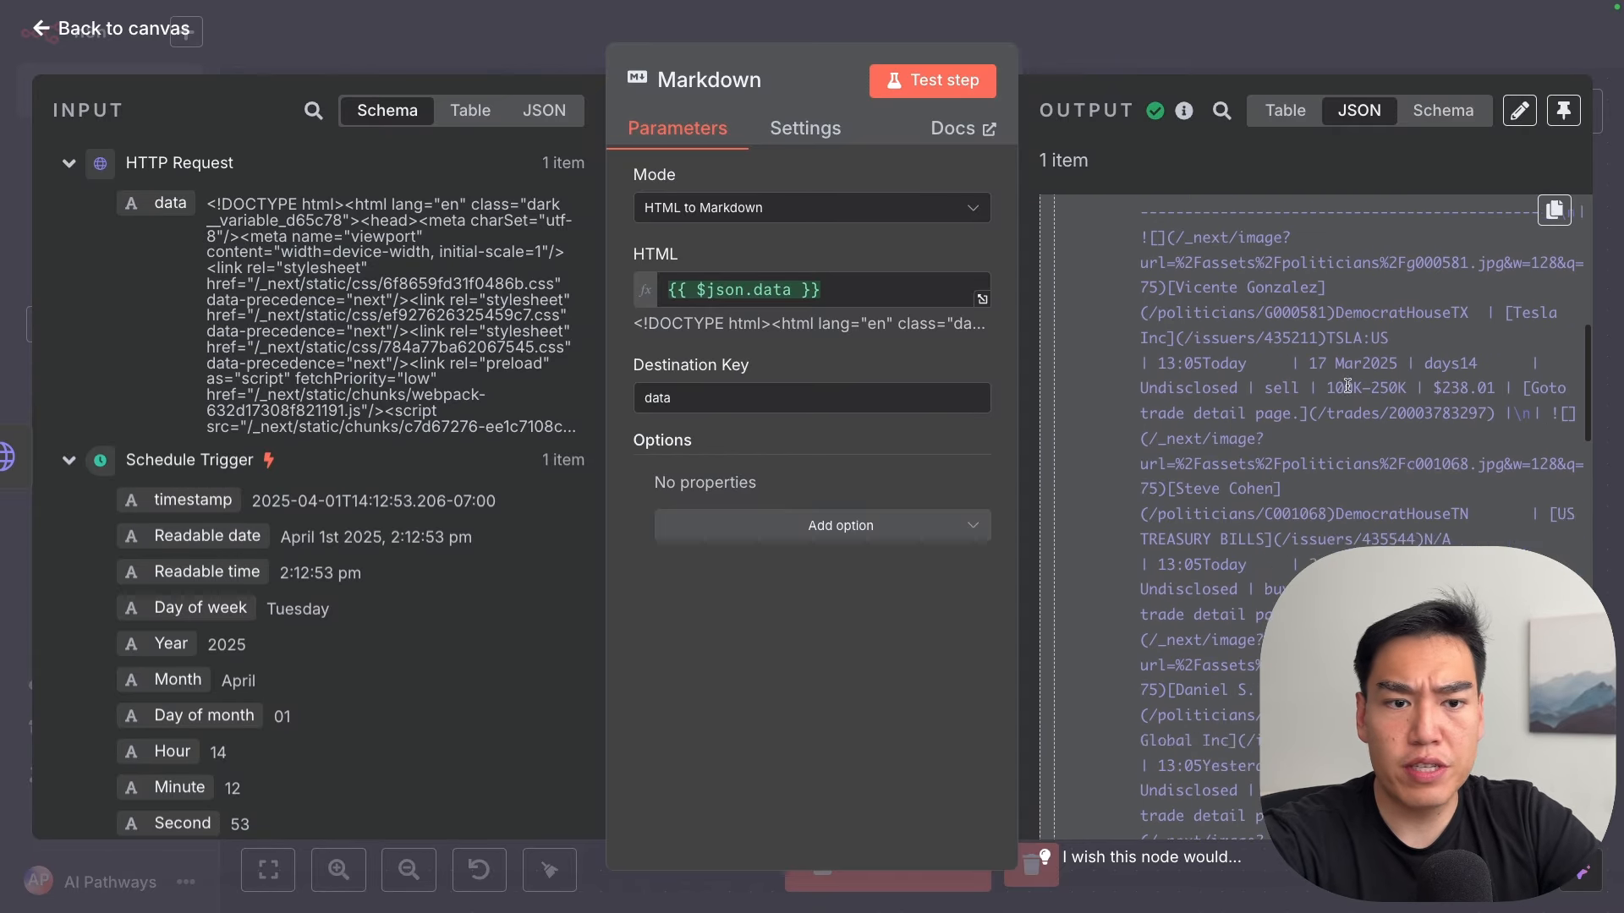
scroll(1376, 424, "down", 6)
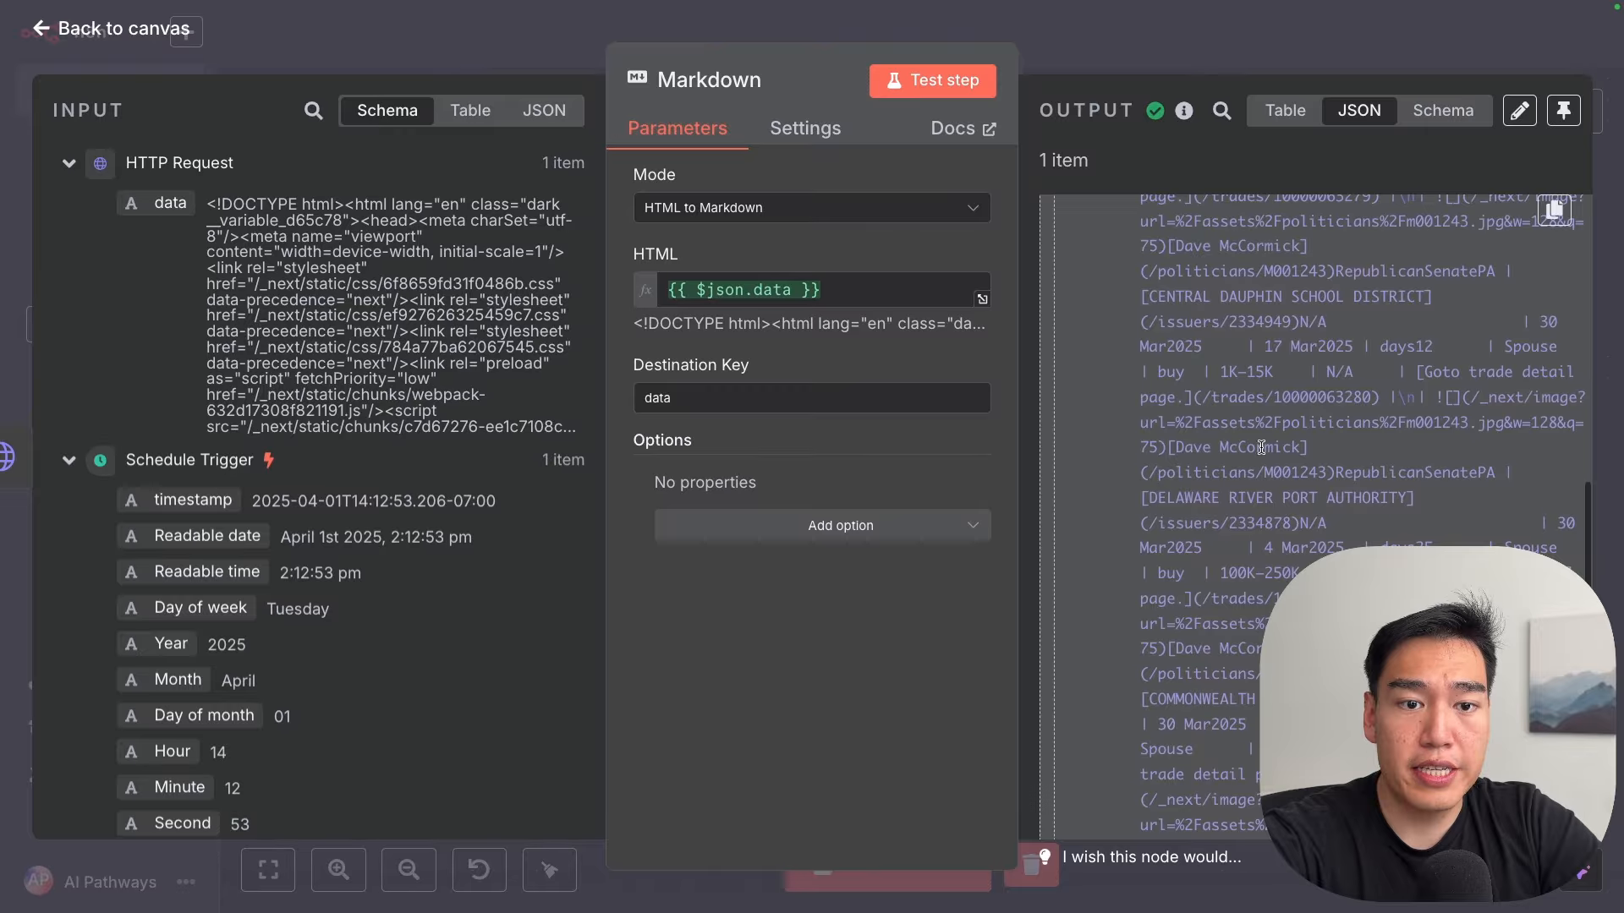
scroll(1178, 511, "down", 1)
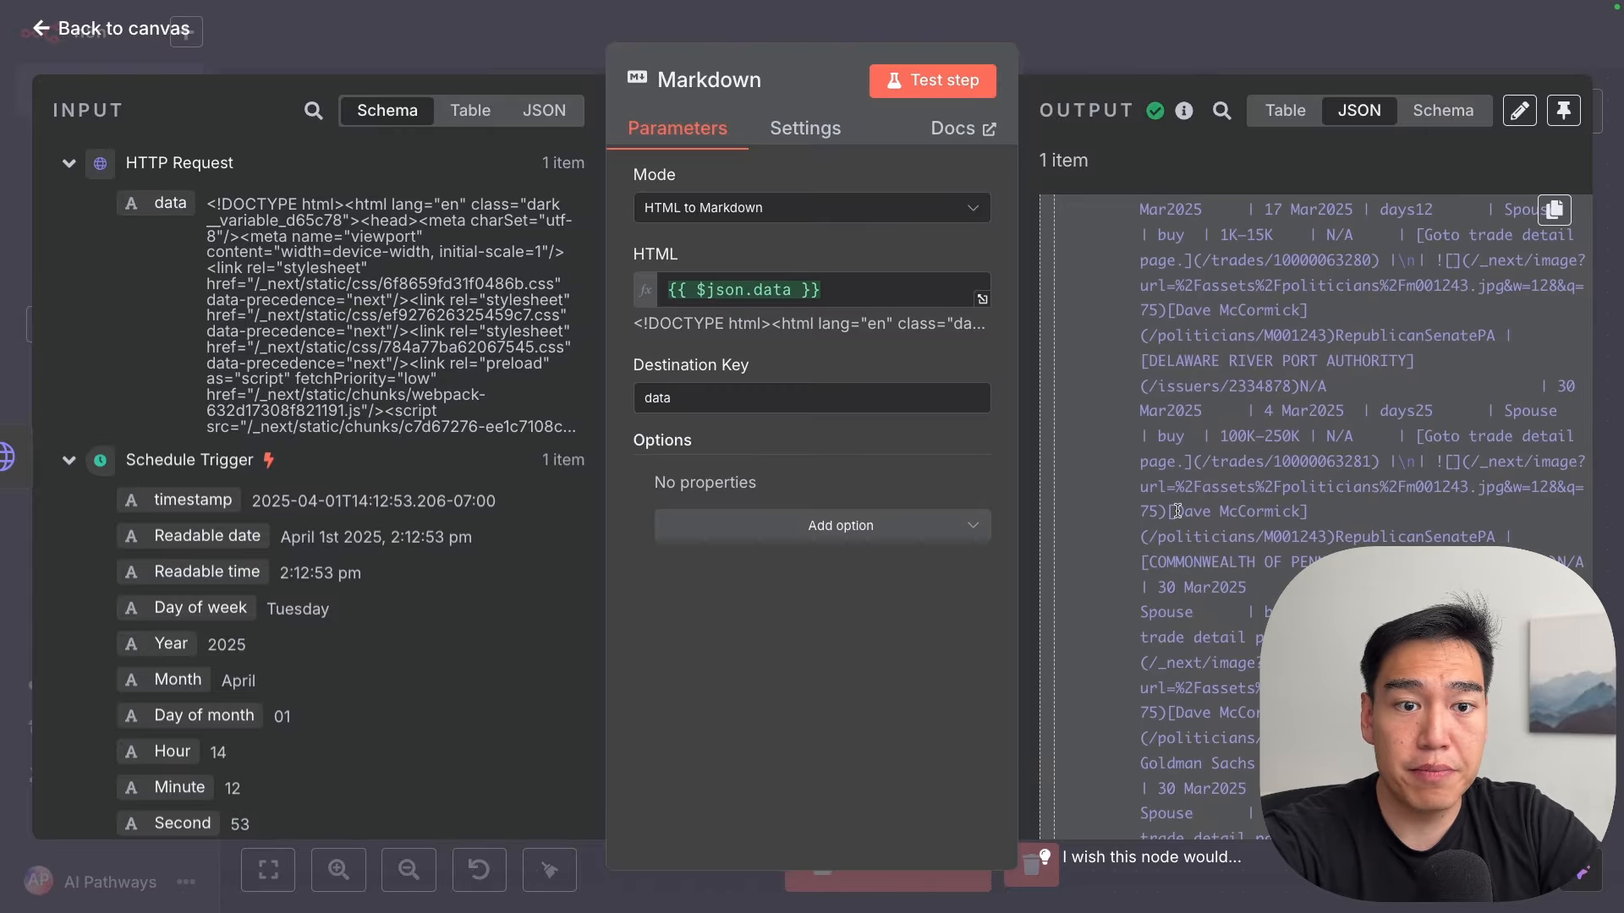
left_click_drag(1178, 510, 1271, 501)
scroll(1231, 443, "down", 8)
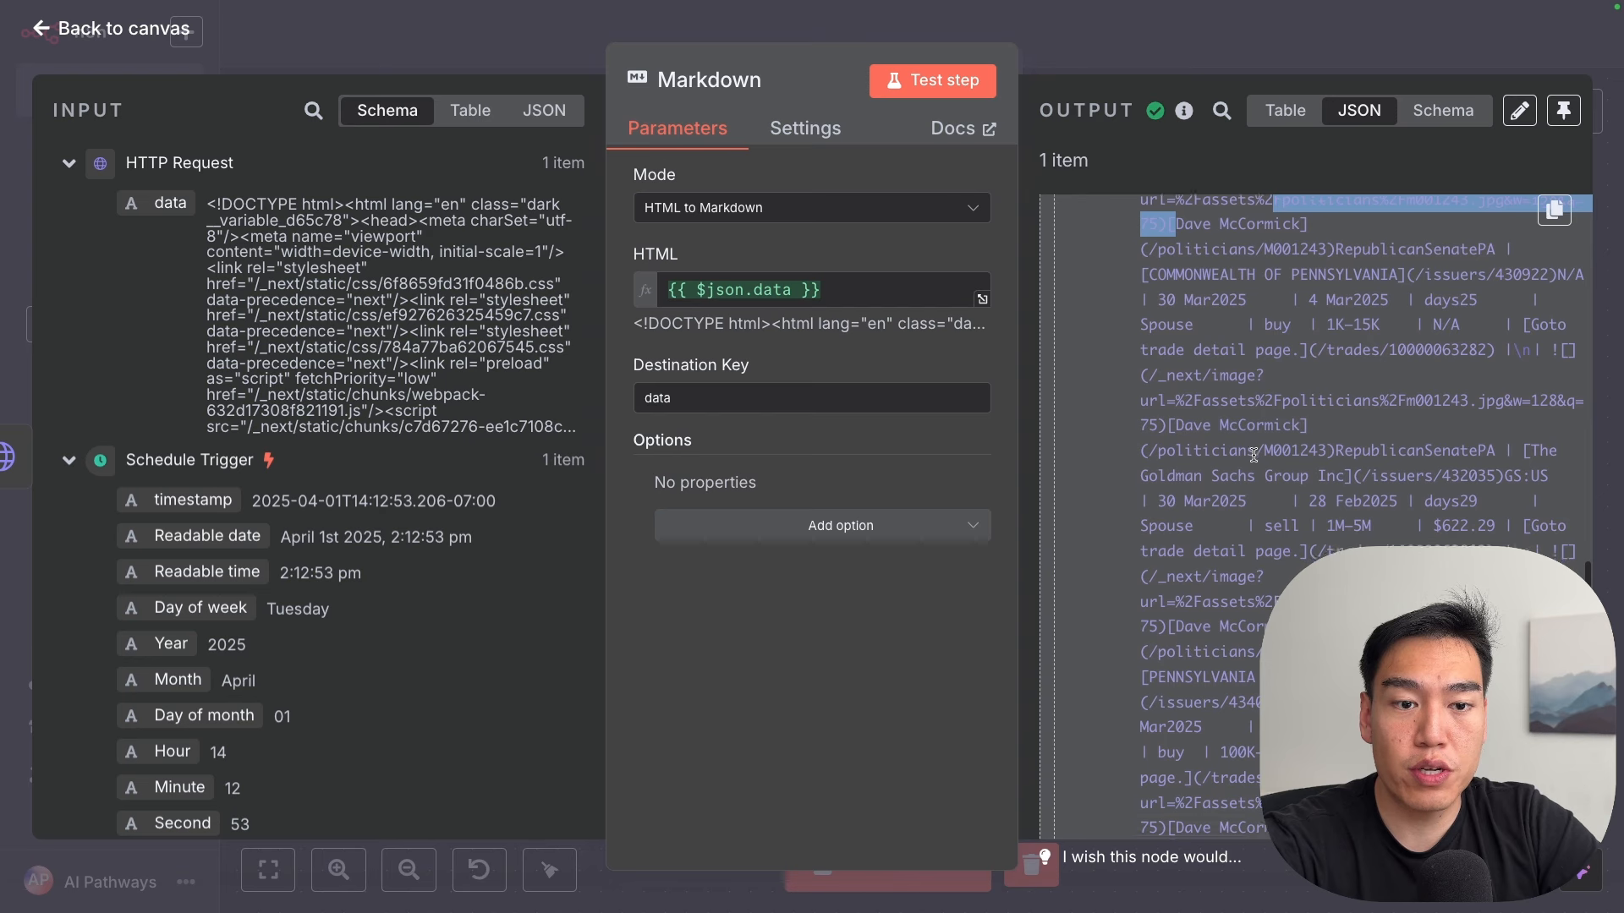
scroll(1253, 455, "down", 1)
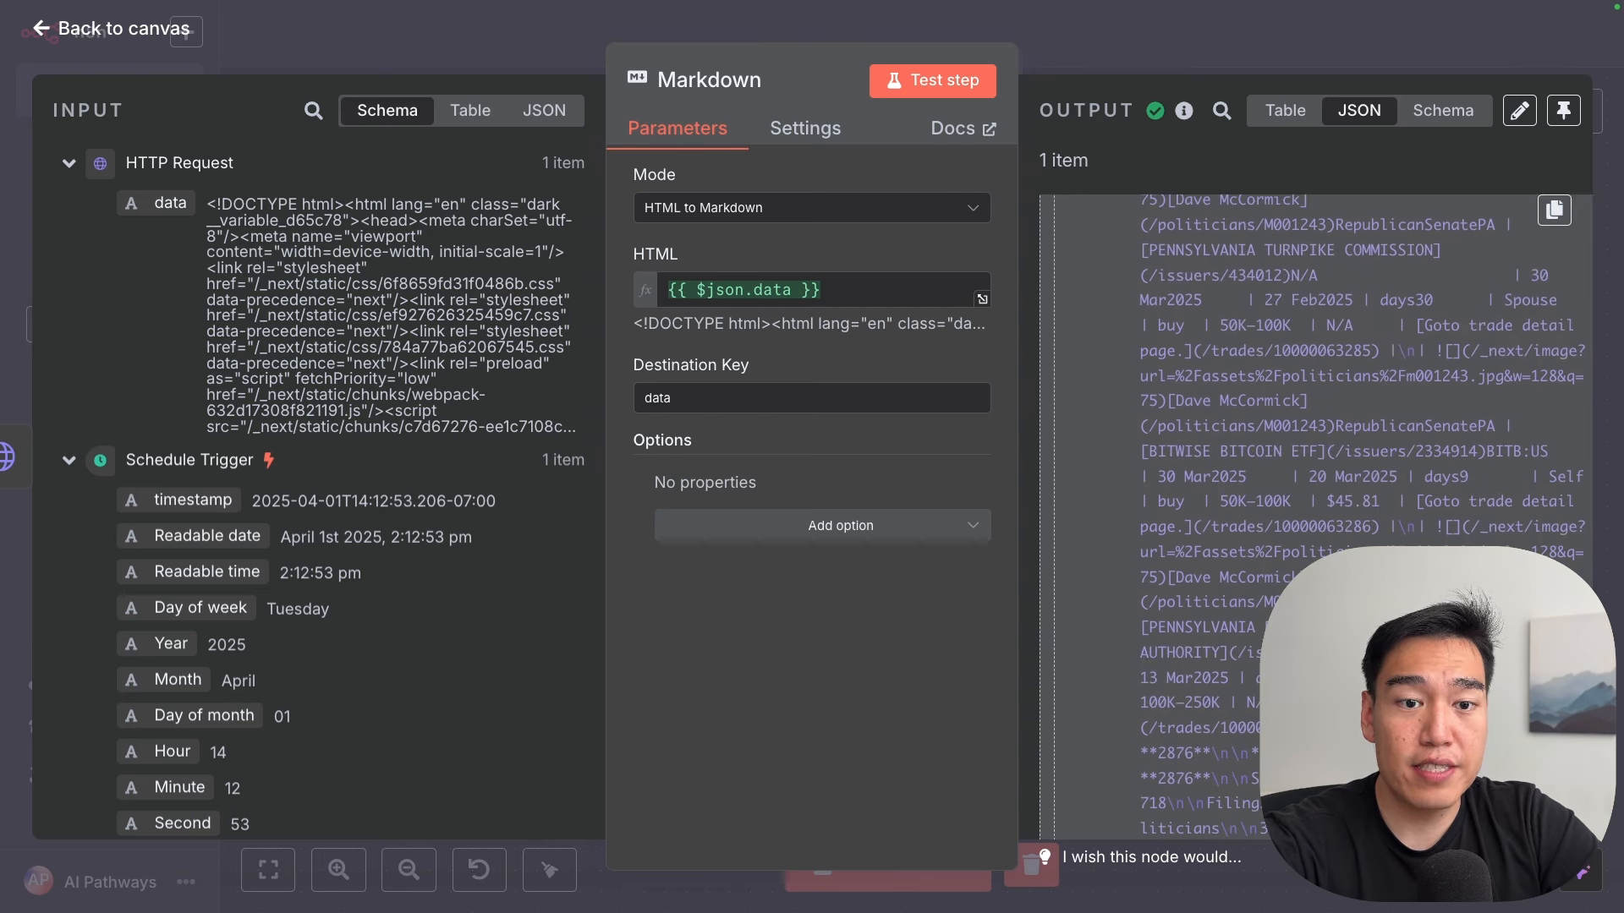
scroll(1277, 473, "down", 5)
key("Escape")
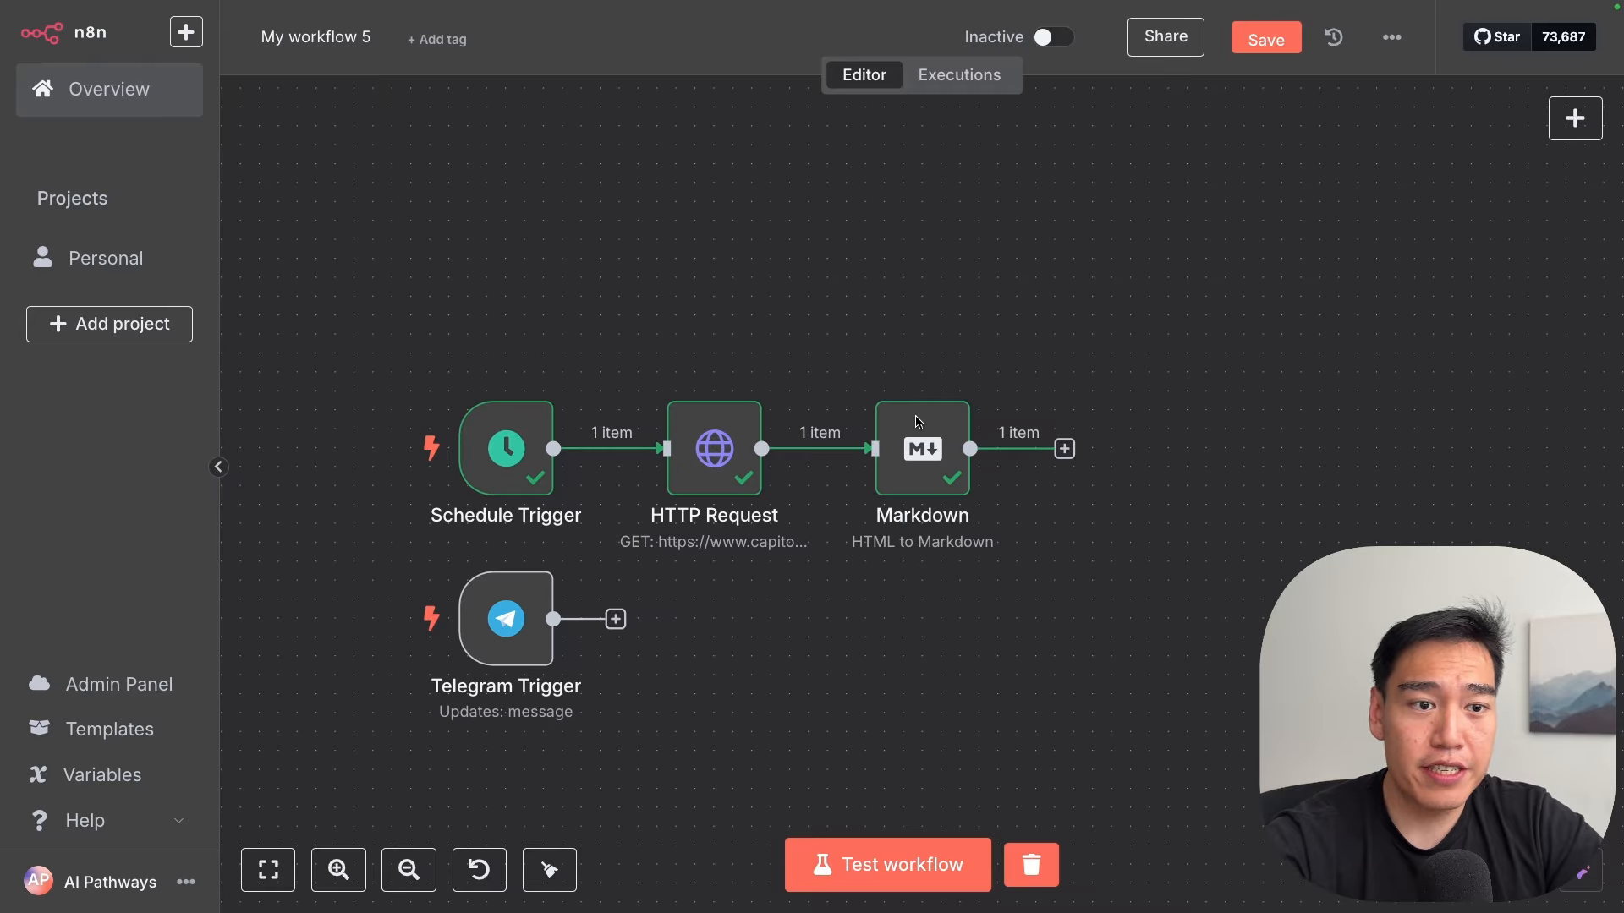
Step: Add an OpenAI "Message a model" node after the Markdown node
left_click(1063, 450)
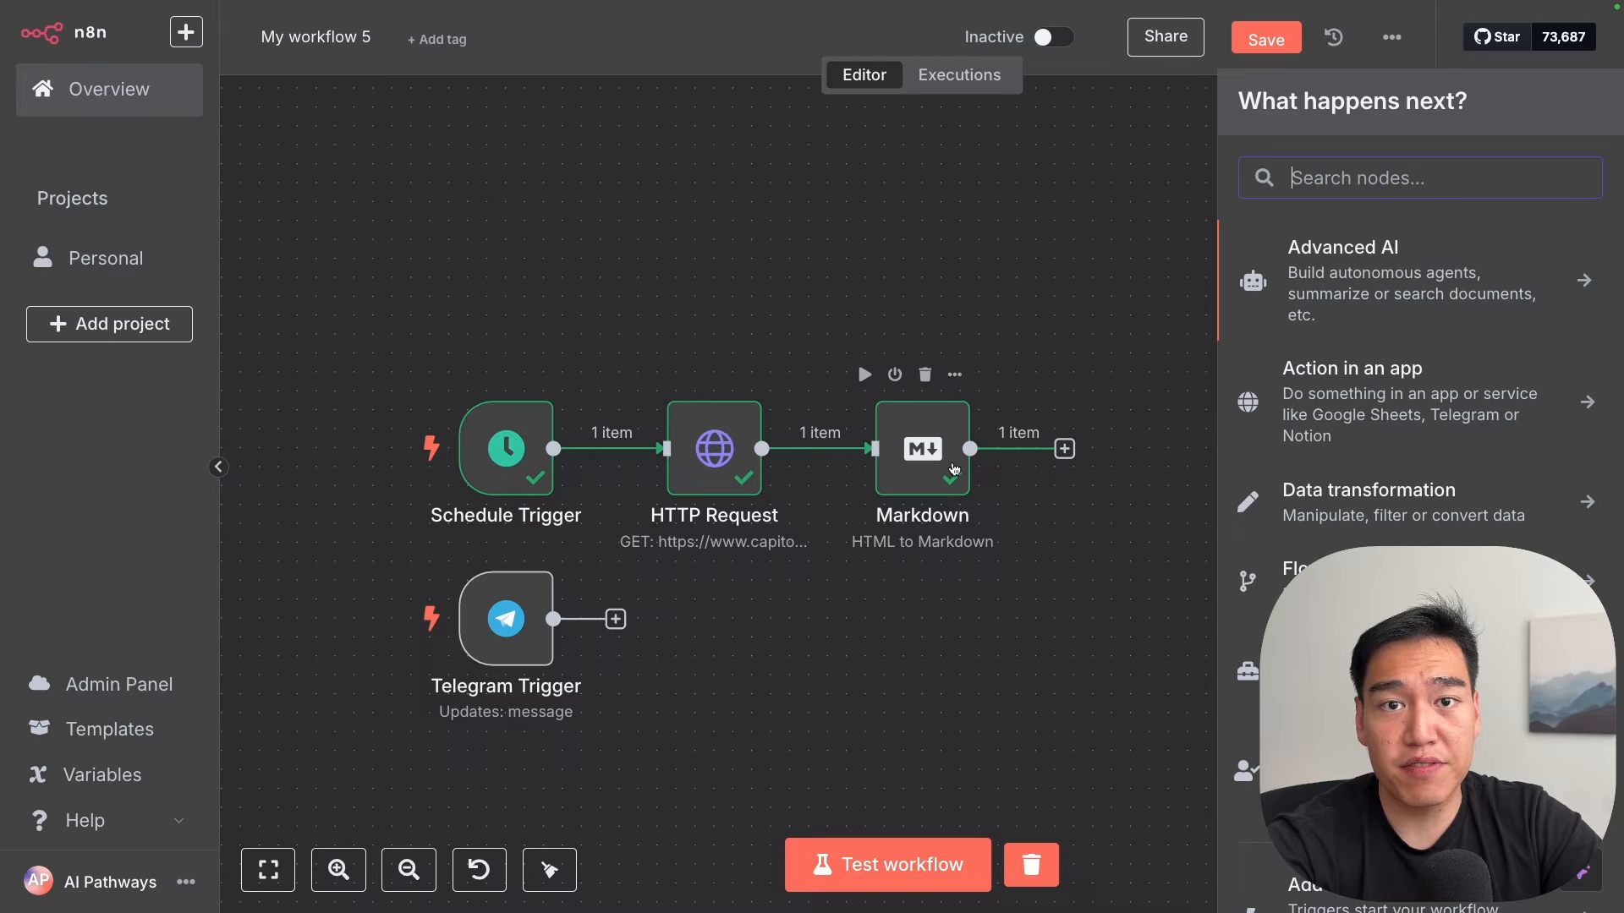
type("openai")
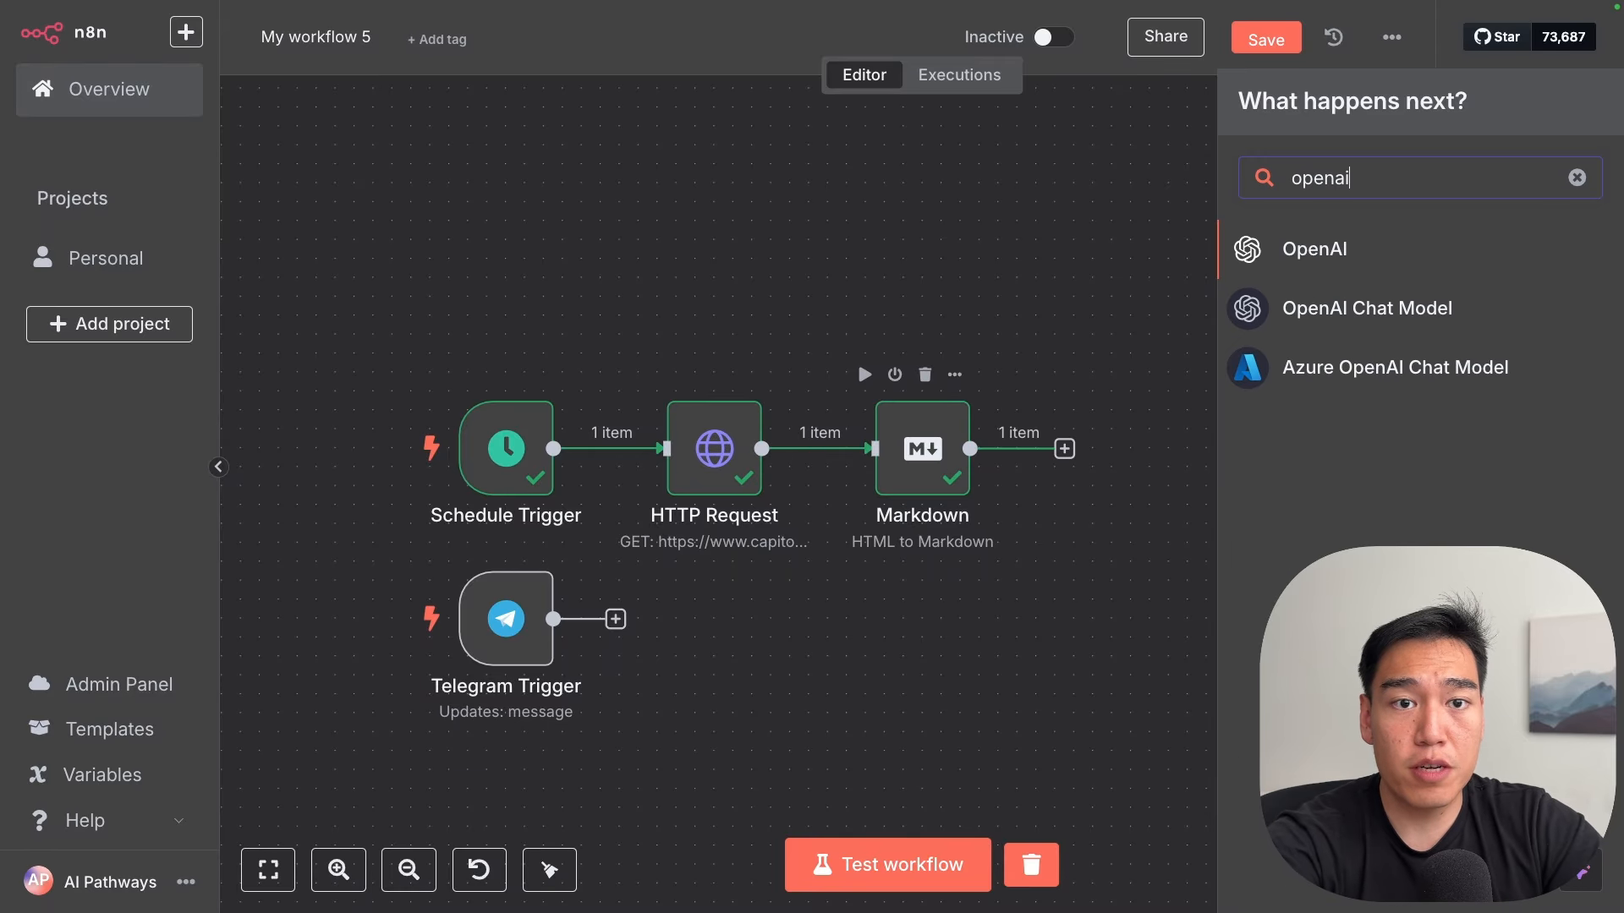
key("Return")
scroll(1395, 457, "down", 2)
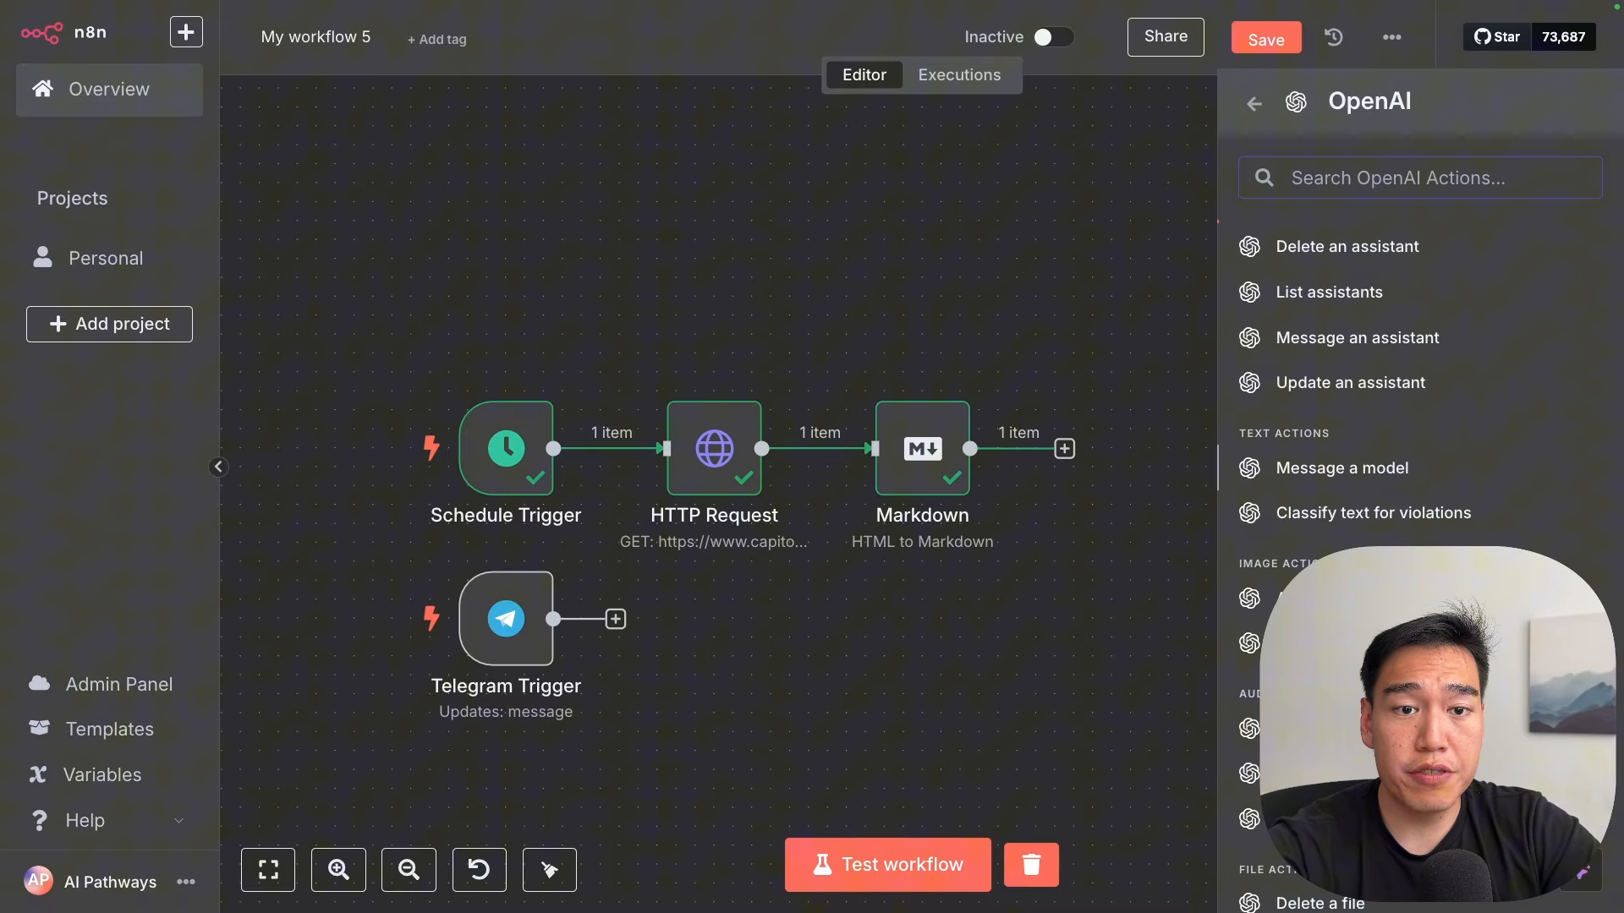
left_click(1398, 472)
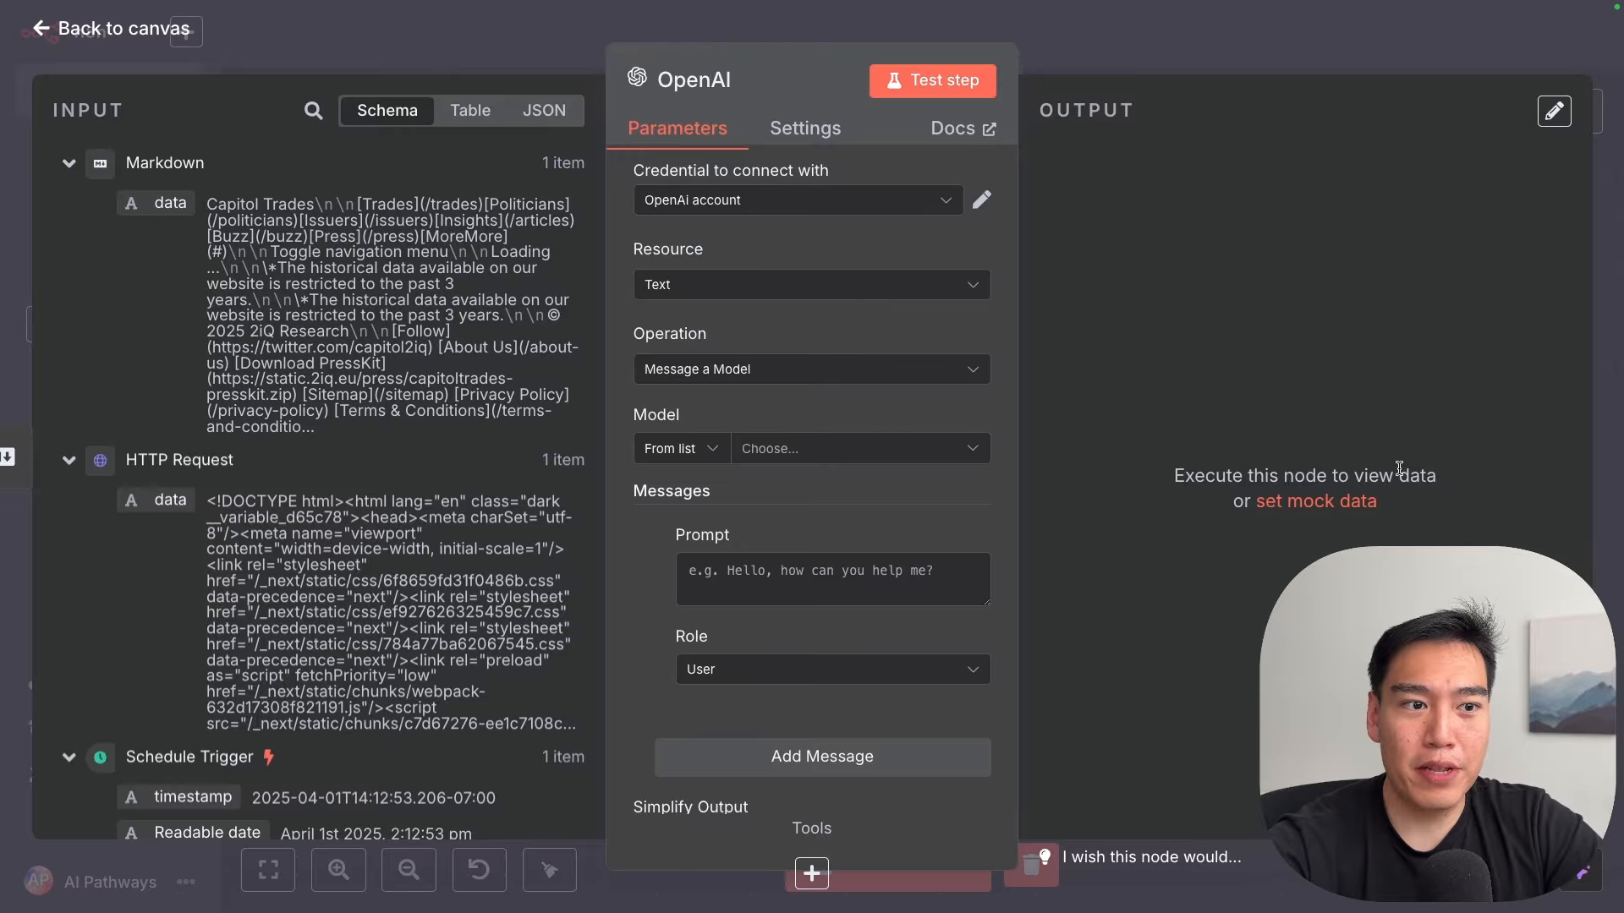
Step: Choose GPT-4O-MINI as the OpenAI node's model and check the trades table on Capitol Trades
left_click(905, 456)
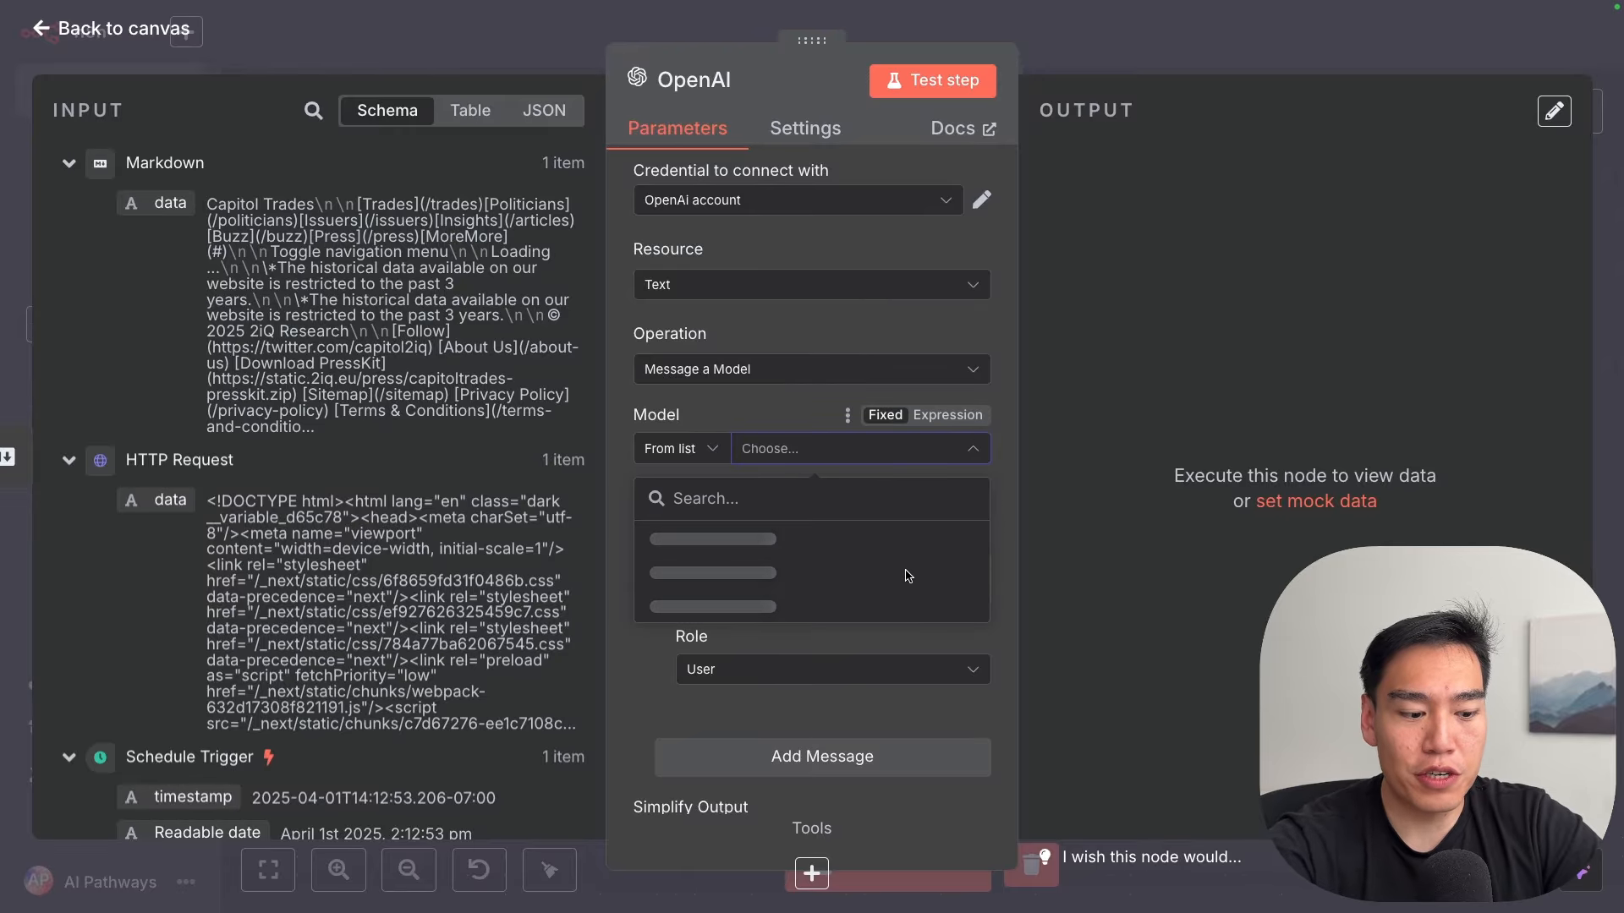
left_click(591, 284)
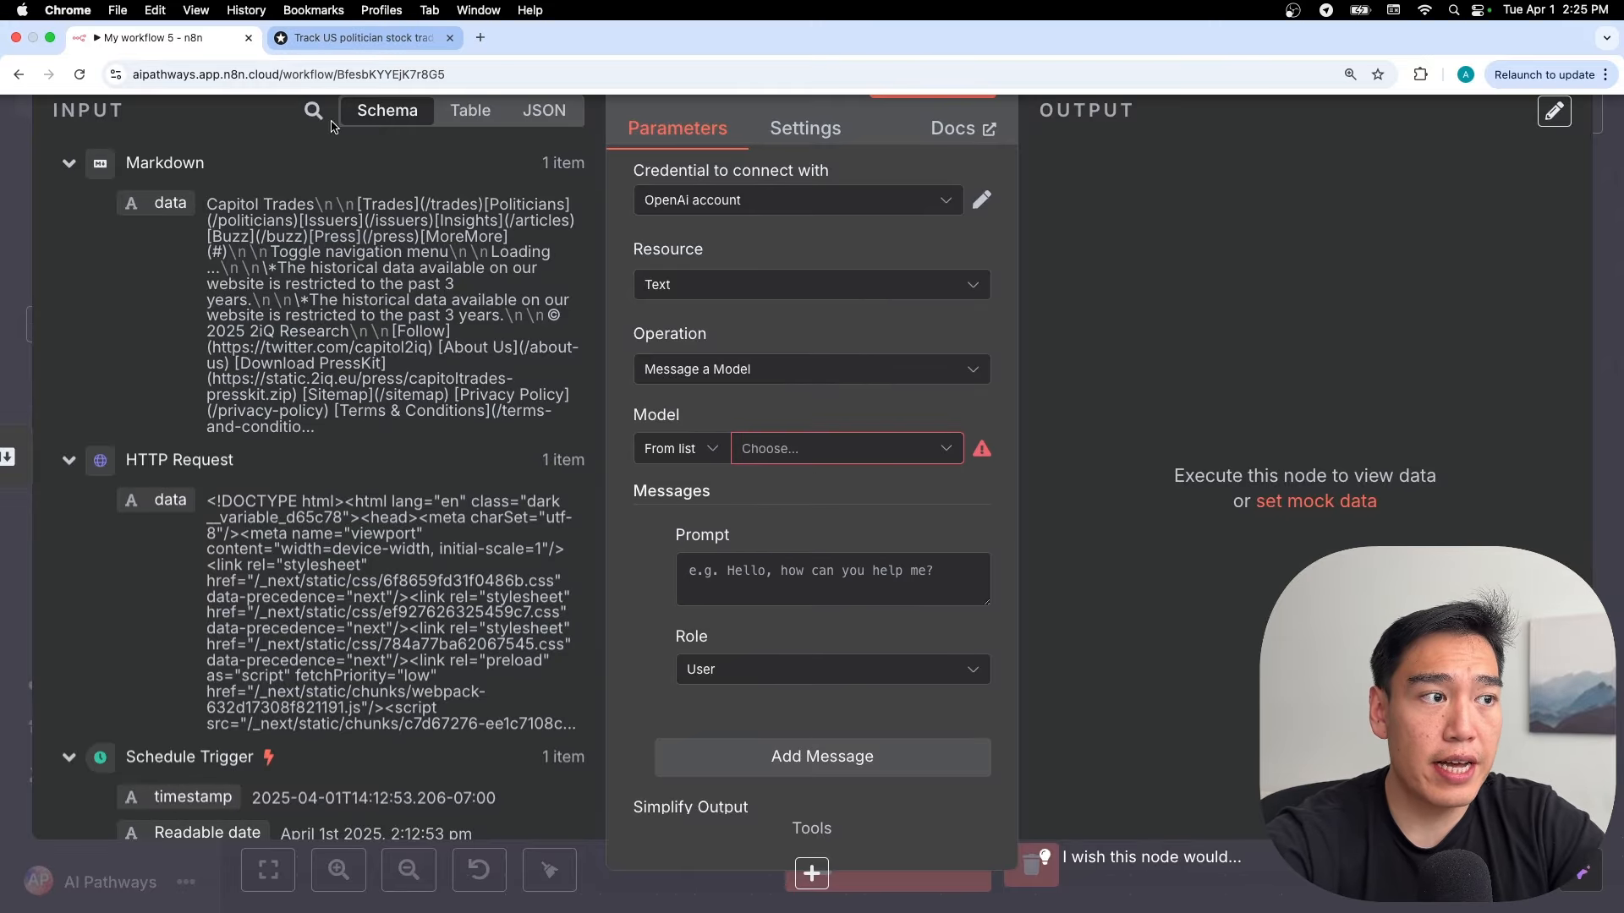
left_click(347, 38)
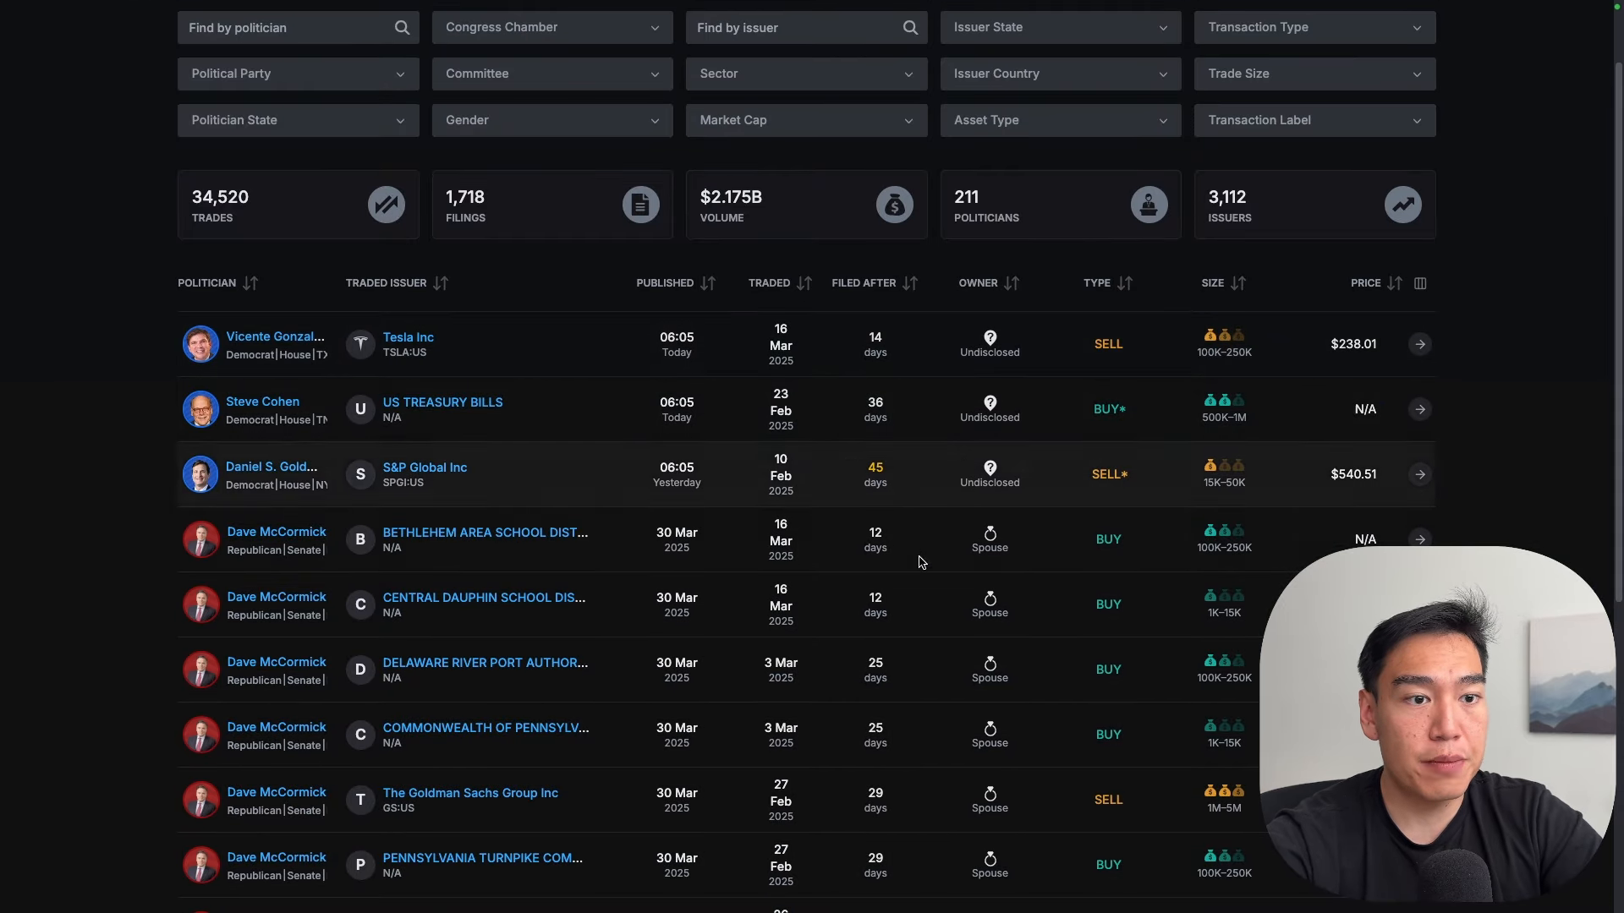
scroll(921, 562, "down", 4)
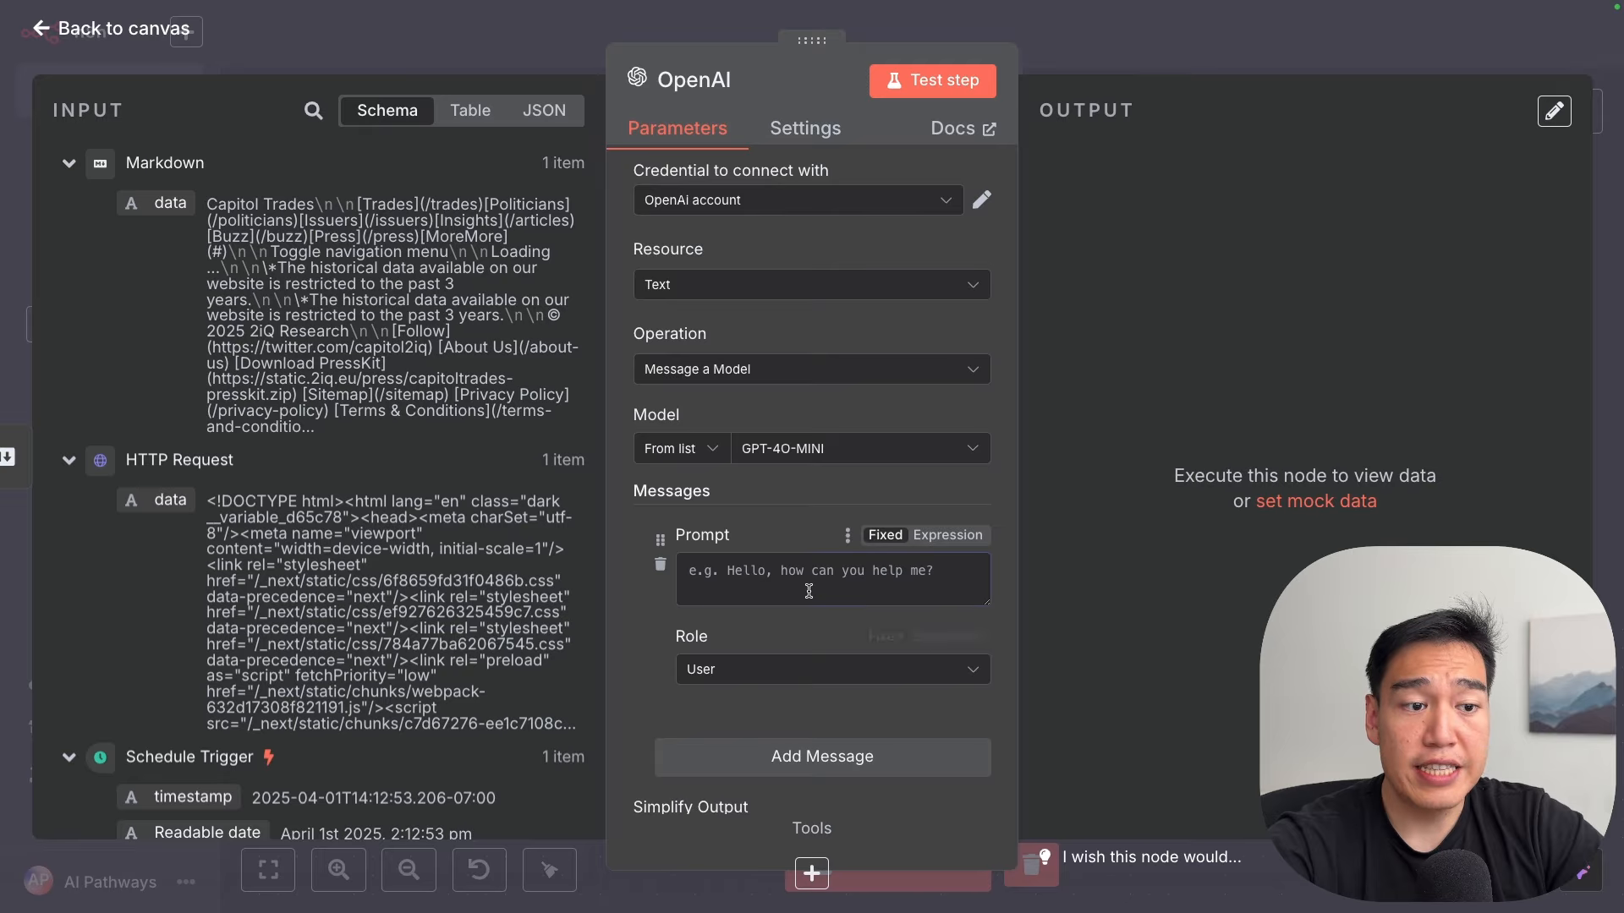
Step: Write the OpenAI prompt as an expression: a markdown specialist outputs the listed trade datapoints as JSON, adds "symbol", removes rows without one, and keeps duplicates
left_click(812, 591)
left_click(958, 547)
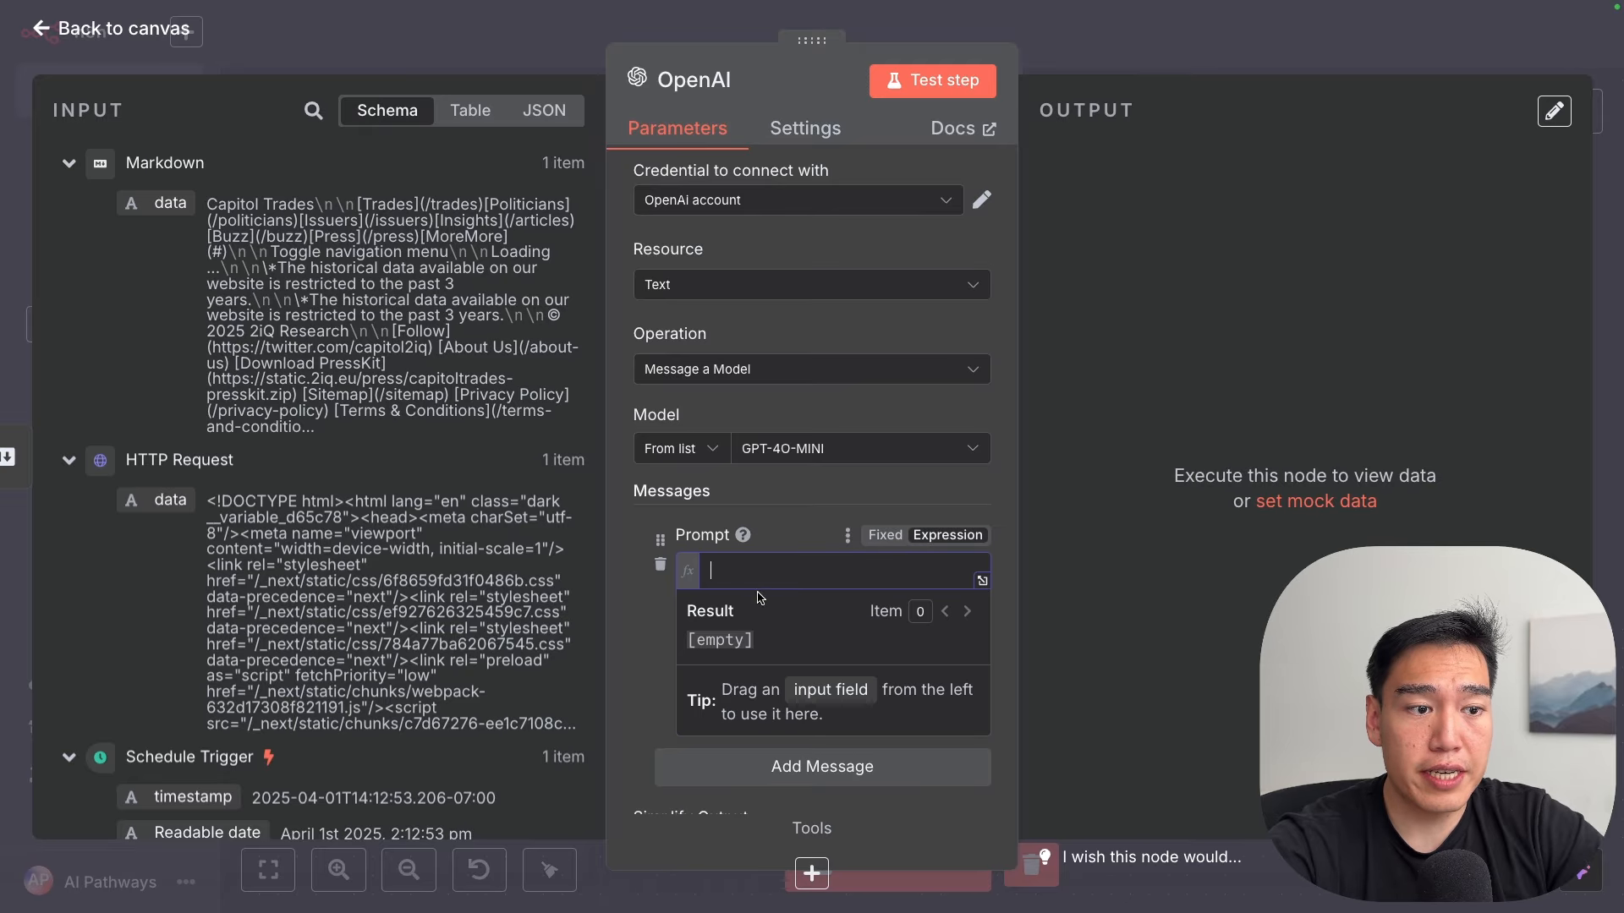
left_click(980, 591)
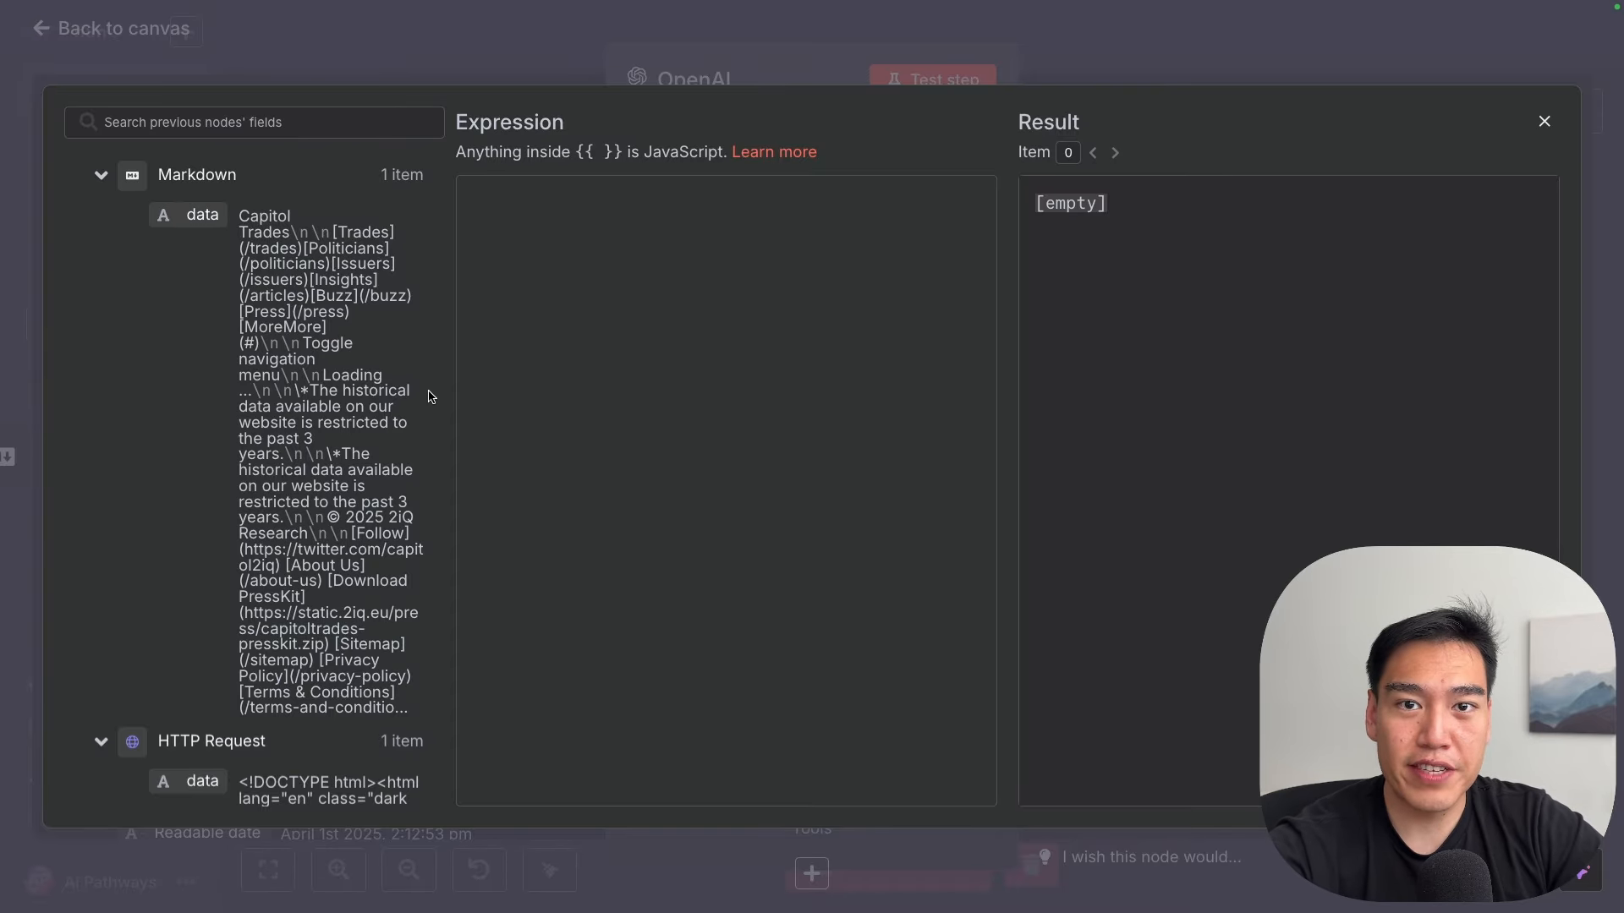
left_click(895, 580)
type("You are a markdown specialist. Please analyze the markdown text provided and provide an output in JSON format for the data in the table with only the following datapoints \"politician\" \"traded issuer\" 'published\" \"traded\" \"filed after\" \"type\" \"size\" \"owner\" and \"price\". Please add one final datapoint yourself called \"symbol\" which is the ticker for the traded_issuer (do not add US to the ticker).  Remove all trade rows without a symbol for the traded_issuer. Do not remove duplicates")
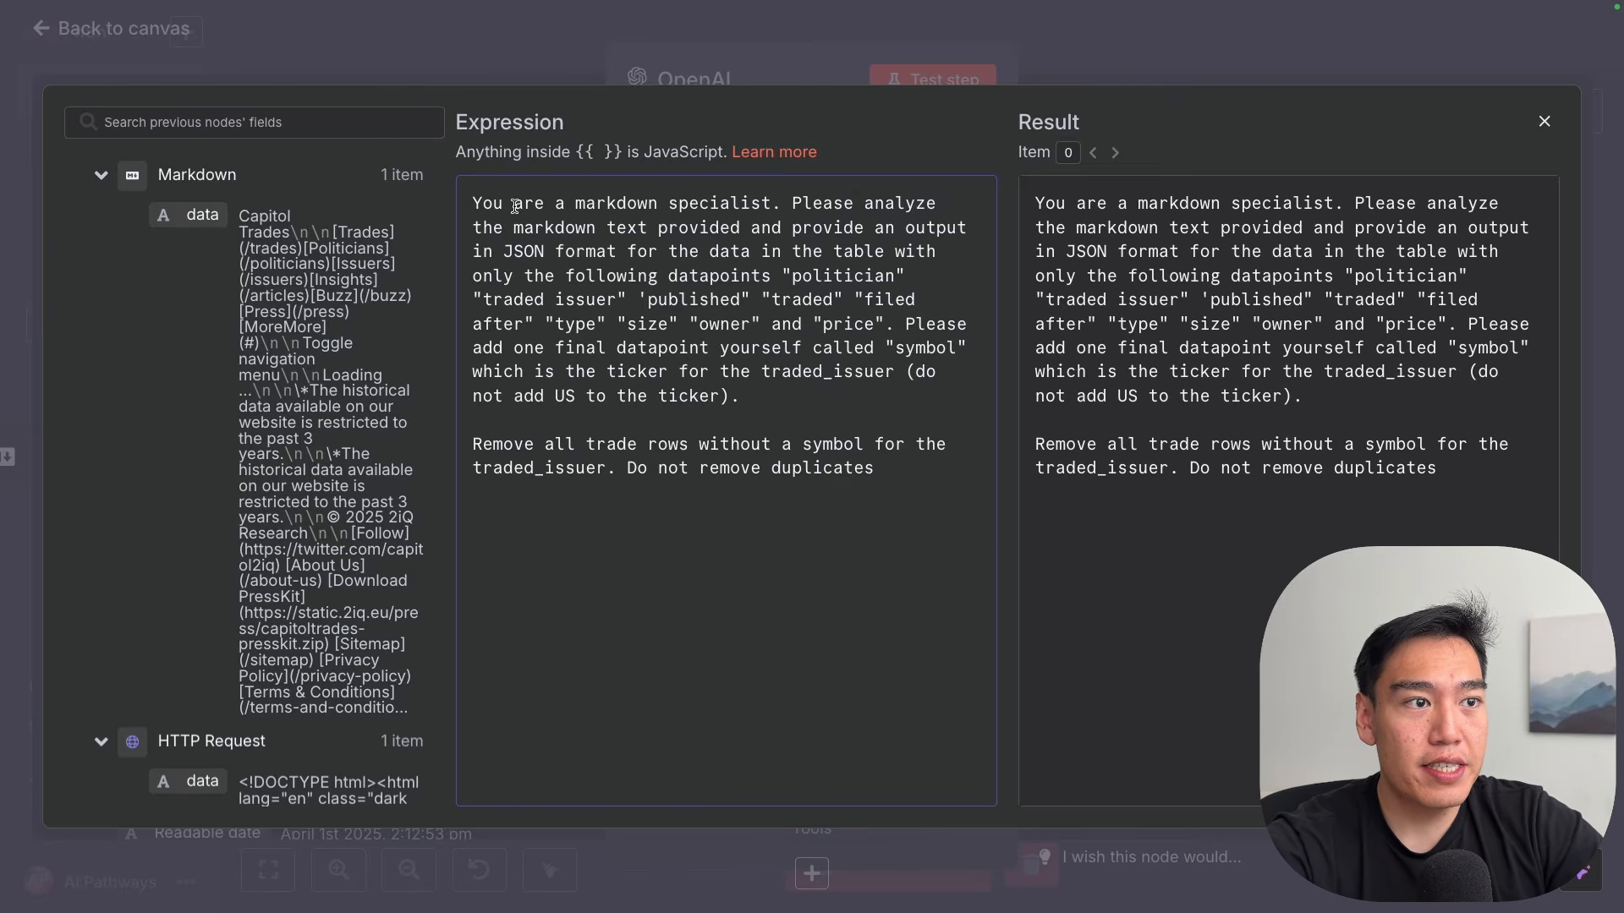
left_click_drag(472, 203, 782, 206)
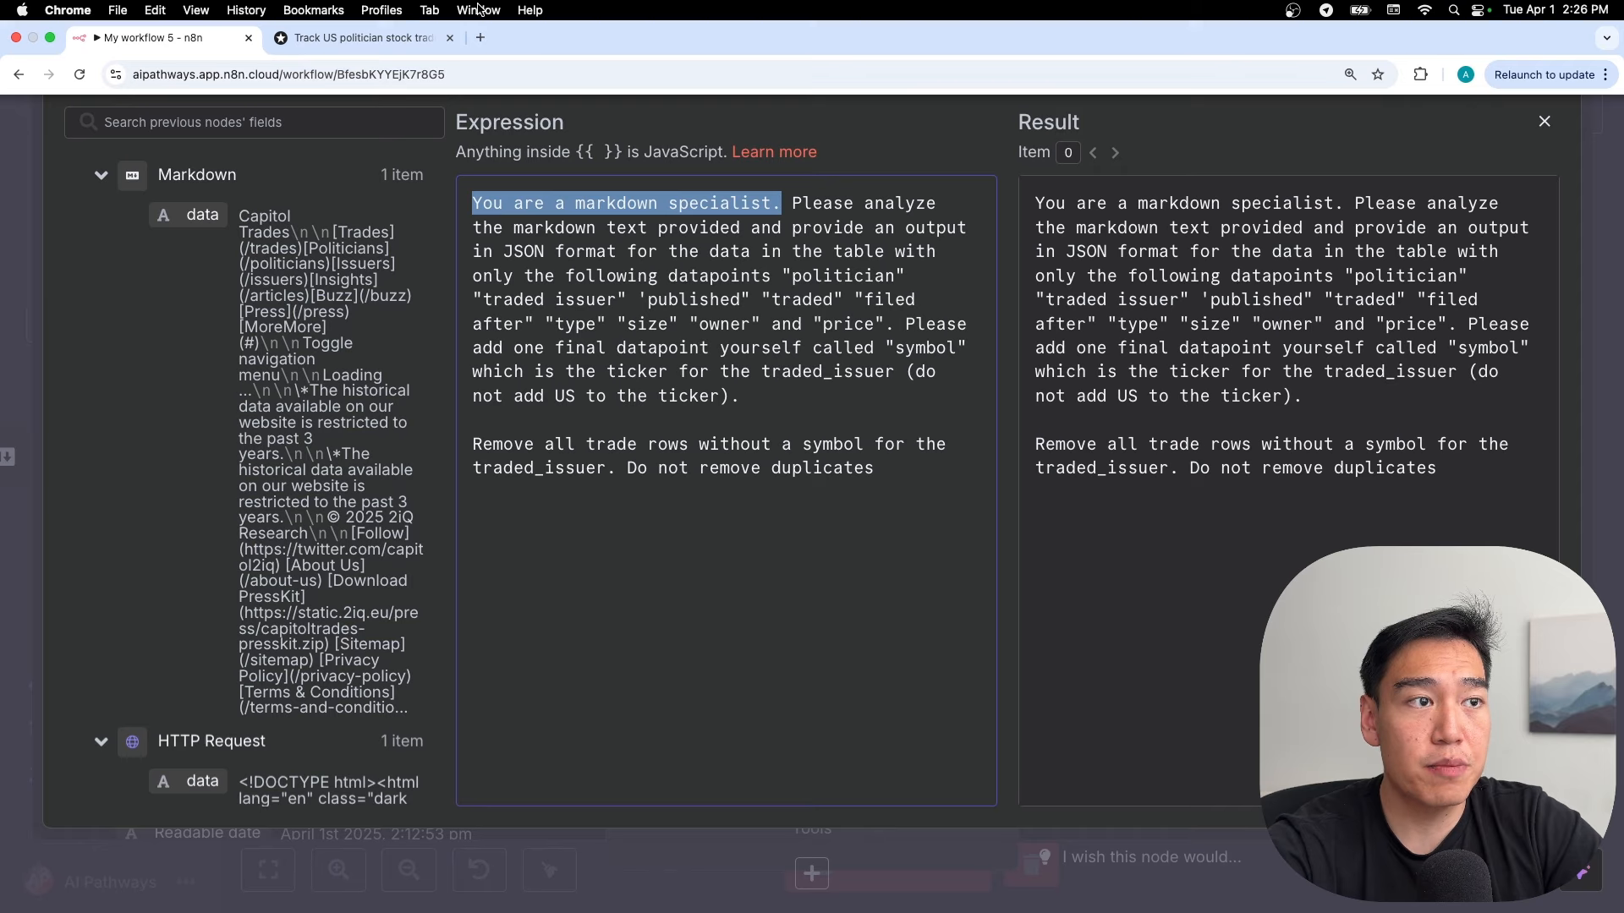
Step: Switch to Capitol Trades and review the trades table's rows and columns against the datapoints named in the prompt
left_click(364, 37)
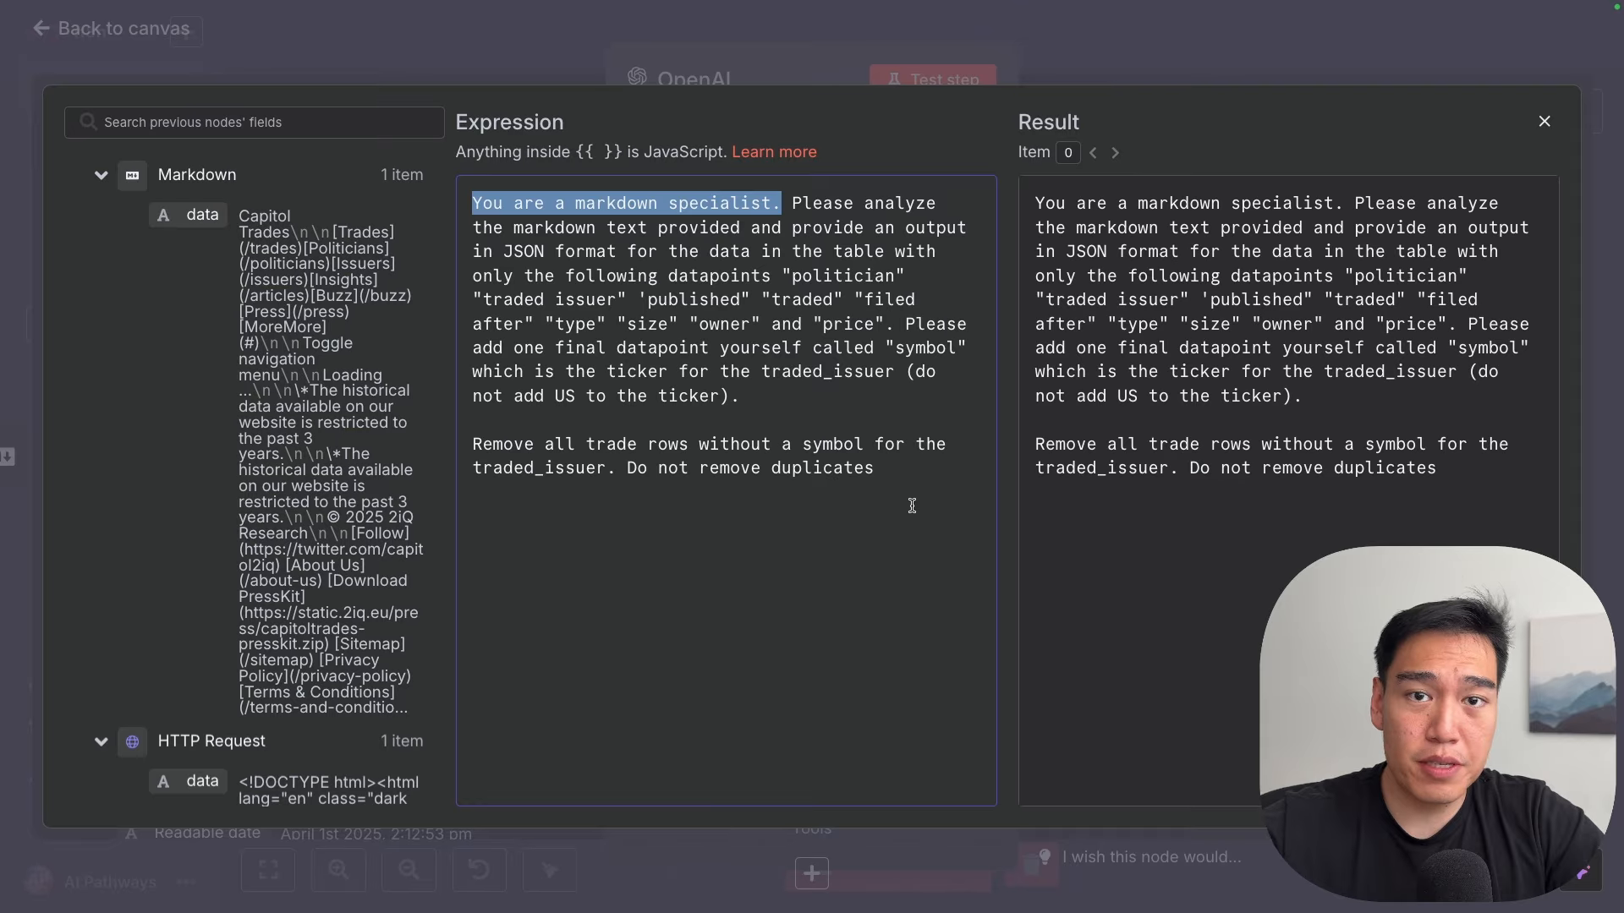
left_click(364, 25)
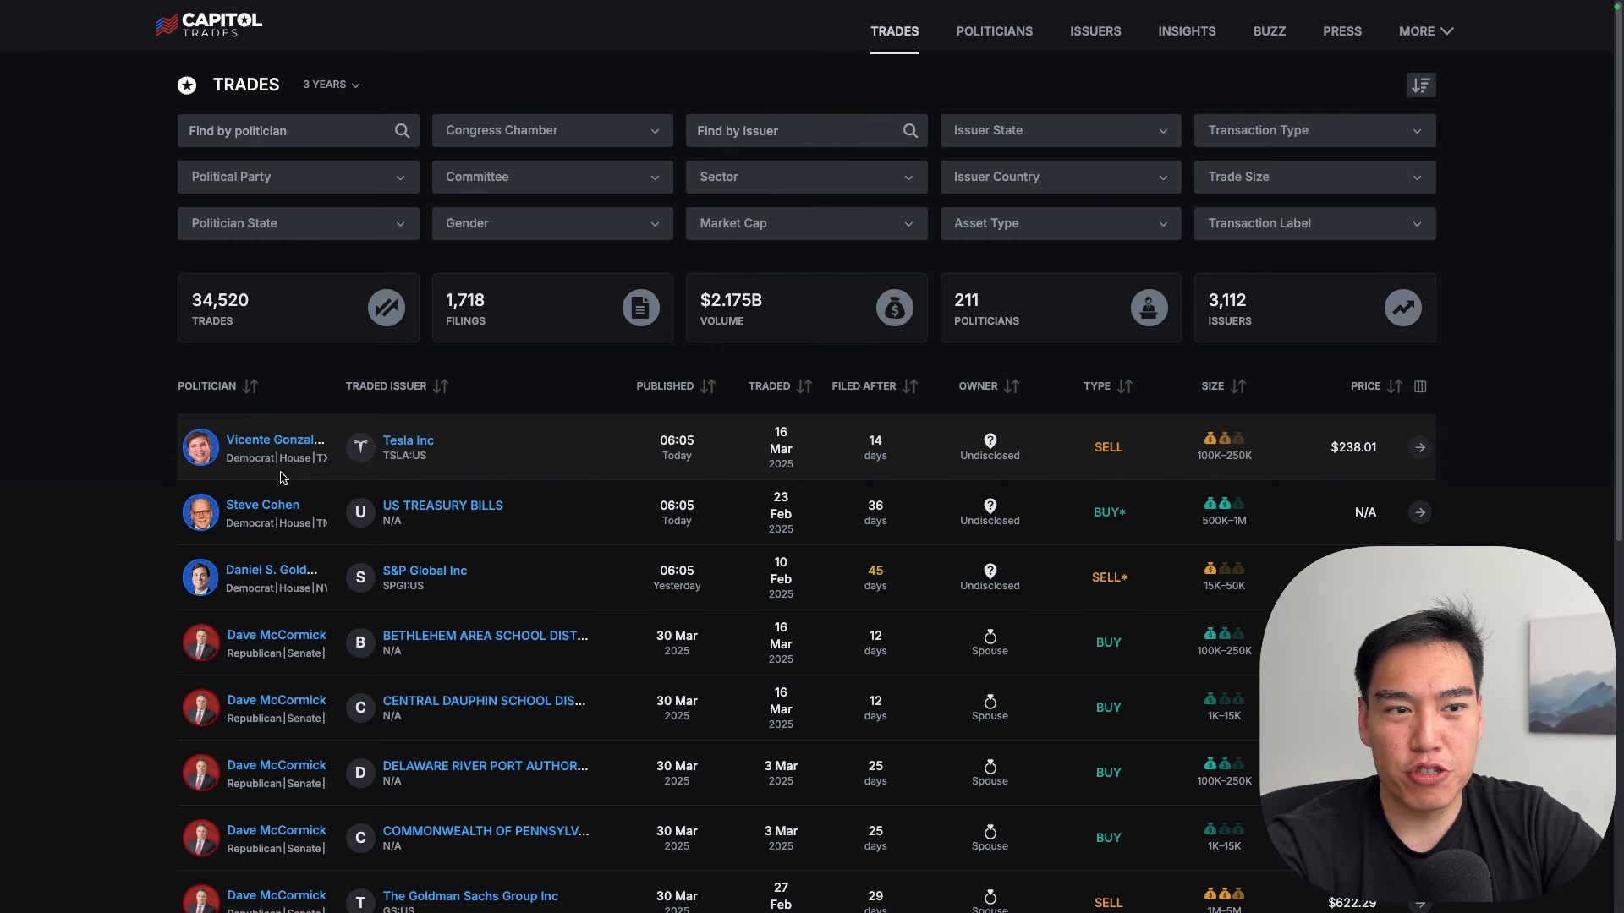
scroll(282, 478, "down", 6)
scroll(332, 458, "up", 2)
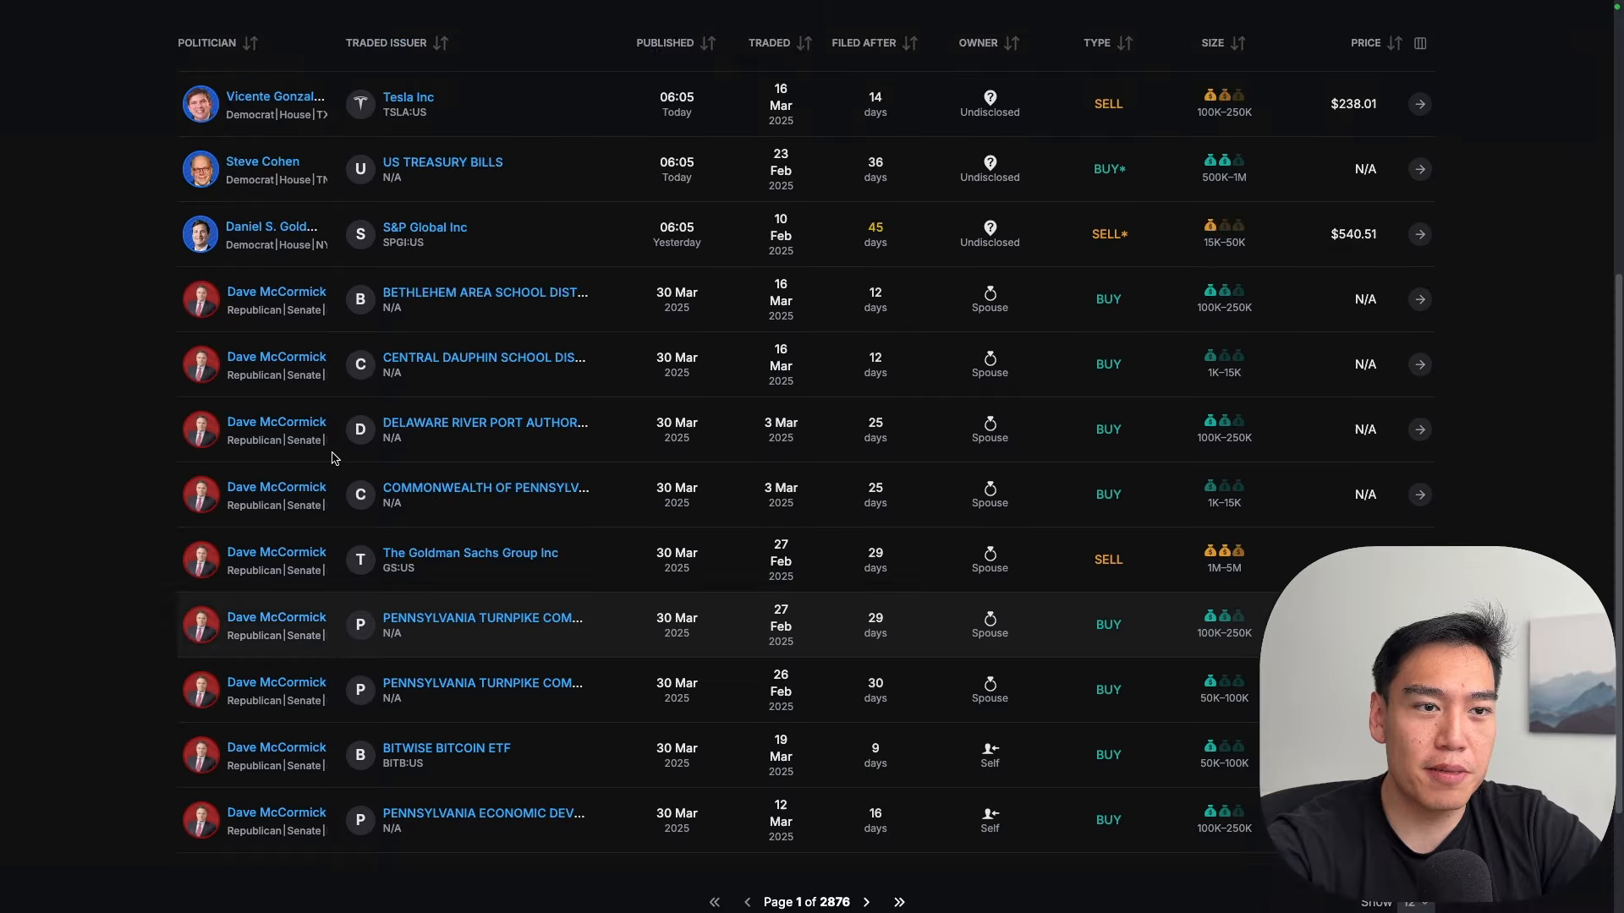
scroll(332, 458, "up", 4)
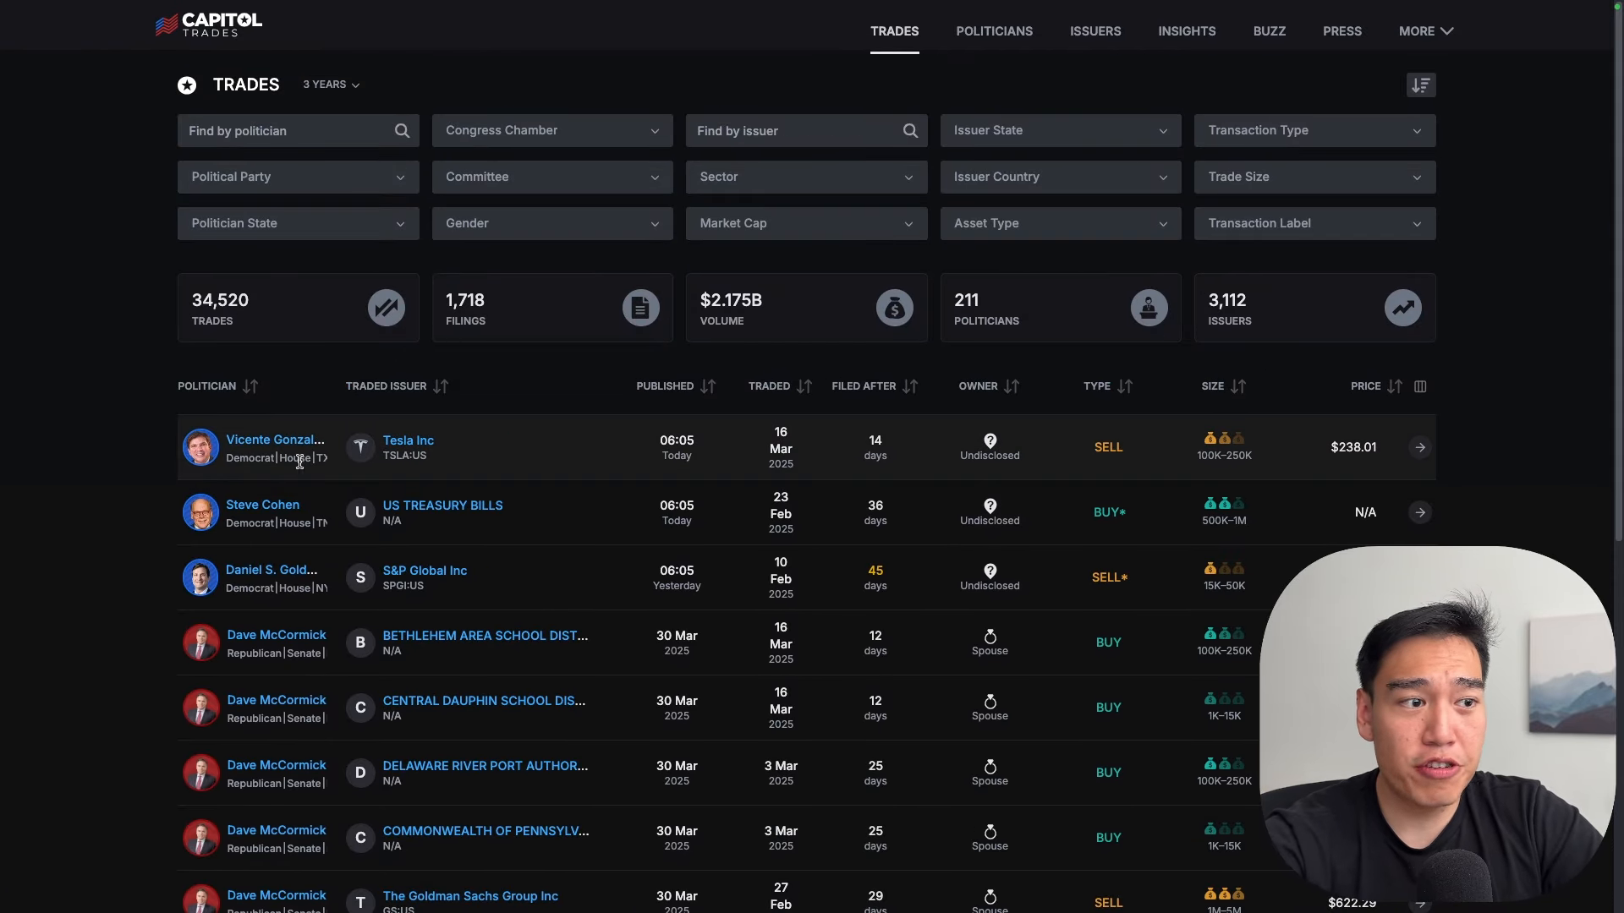
scroll(398, 391, "down", 1)
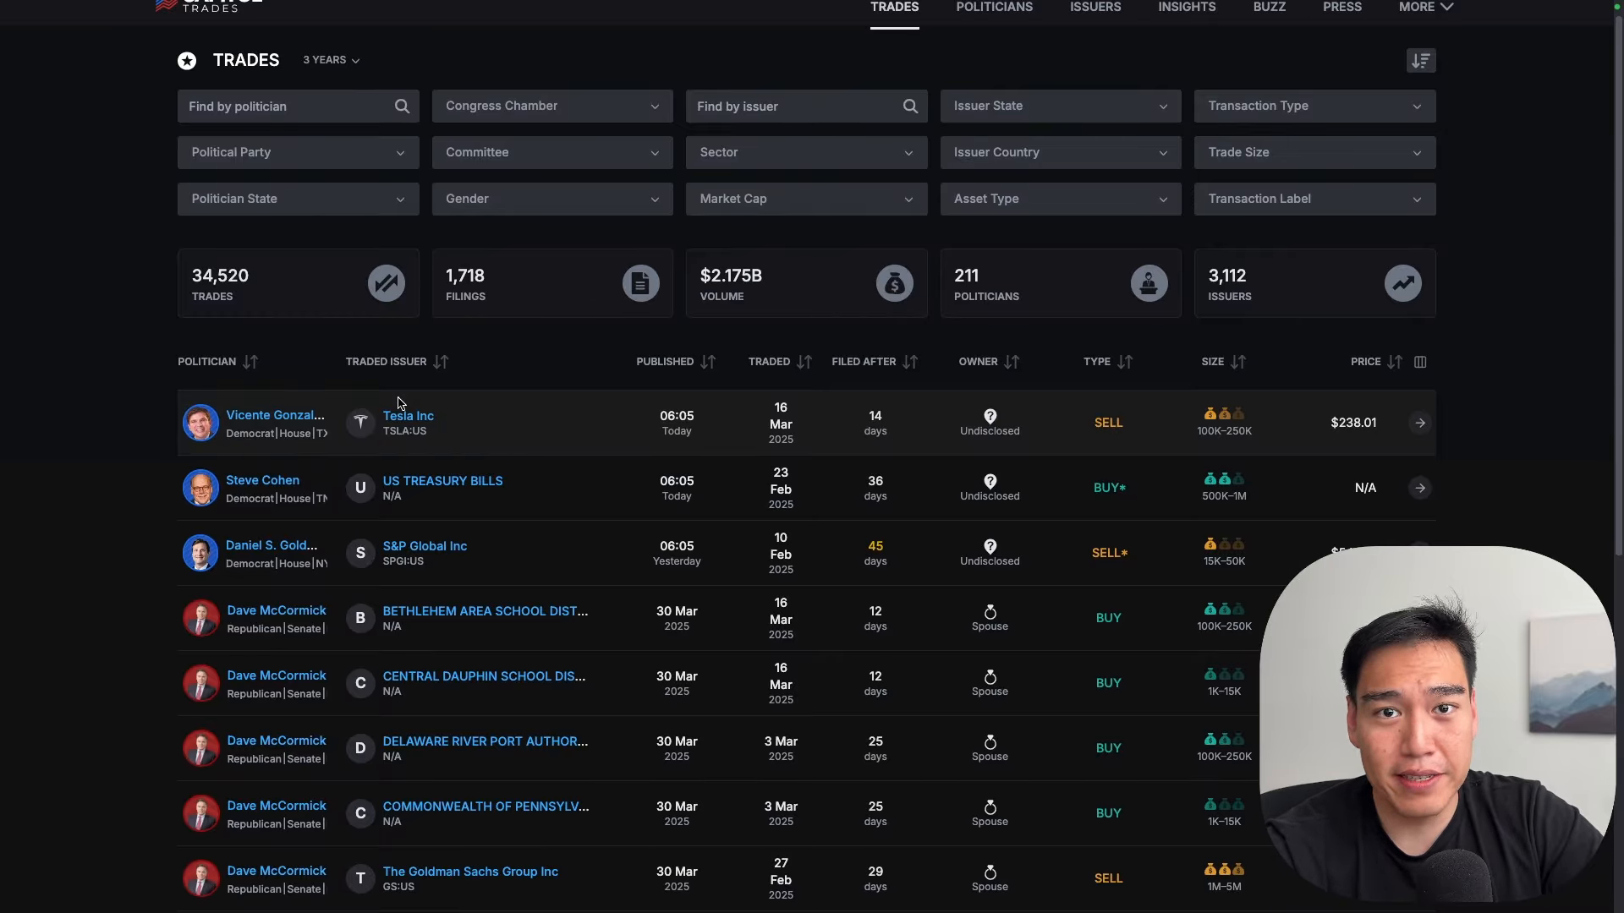
scroll(414, 427, "down", 1)
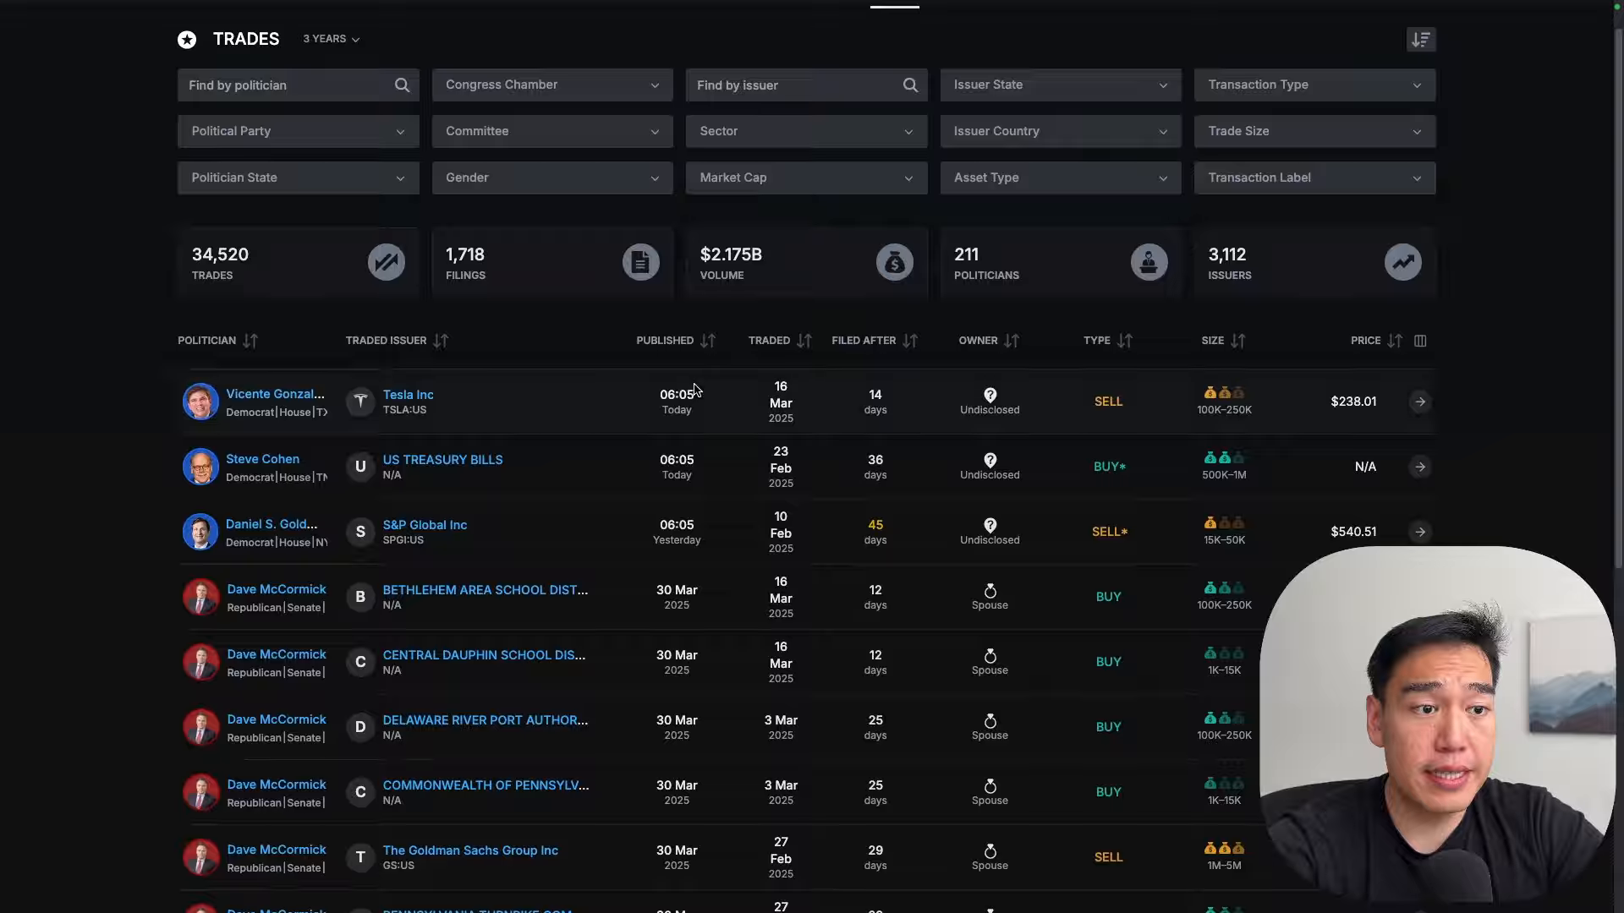
Step: Examine the Published dates in the trades table and compare them with the Traded and Filed After columns
left_click_drag(710, 414, 645, 399)
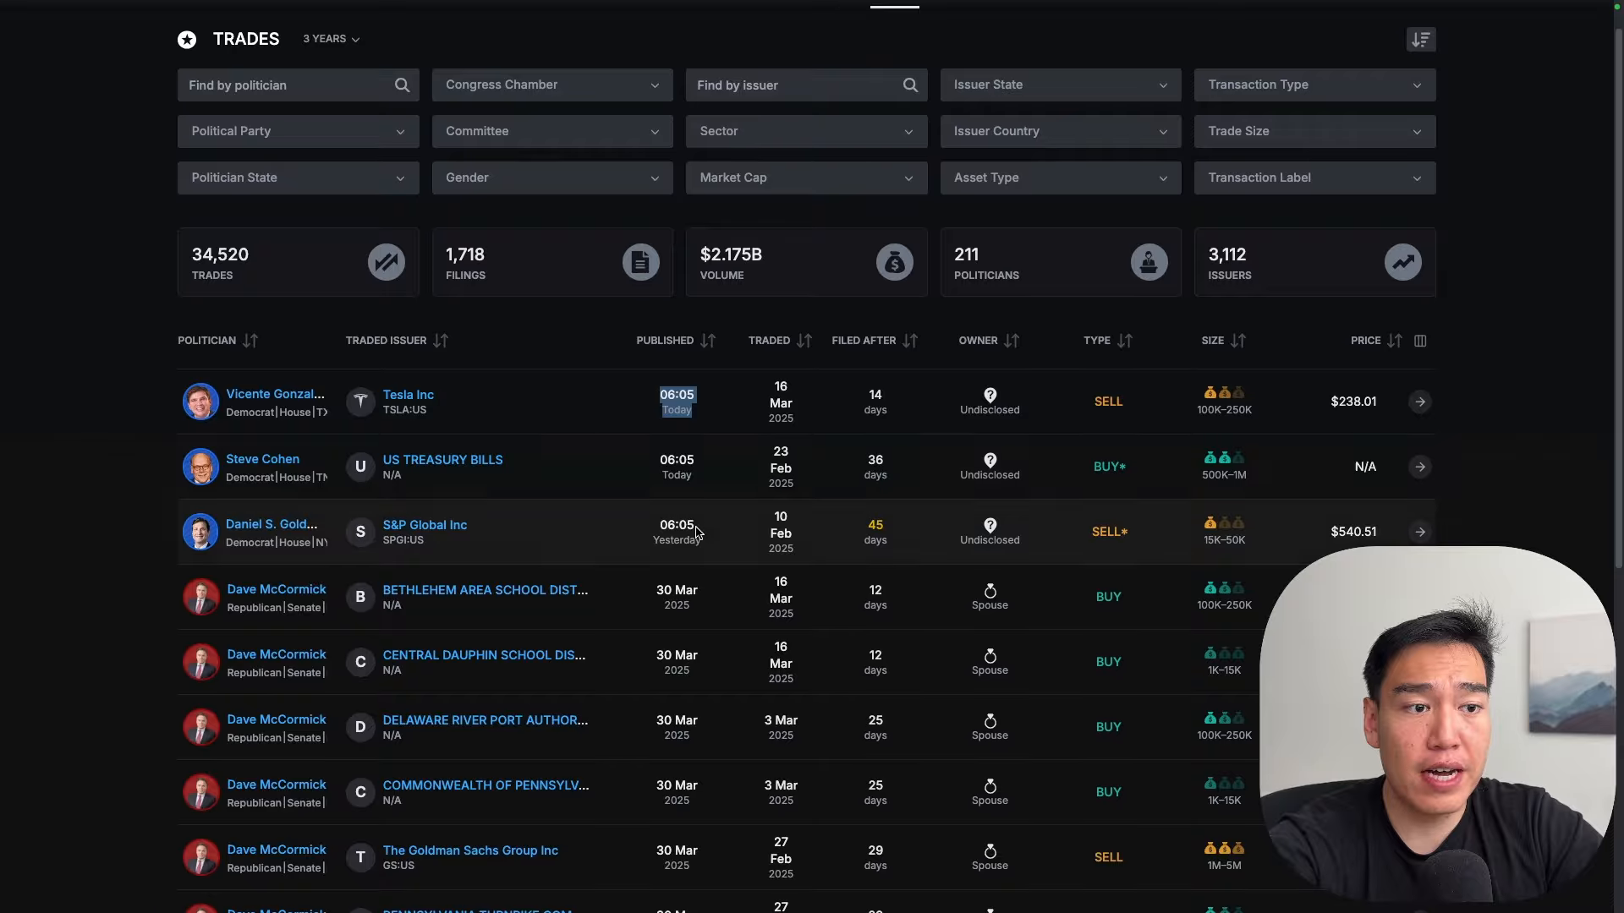
left_click_drag(704, 484, 635, 455)
left_click_drag(715, 542, 662, 508)
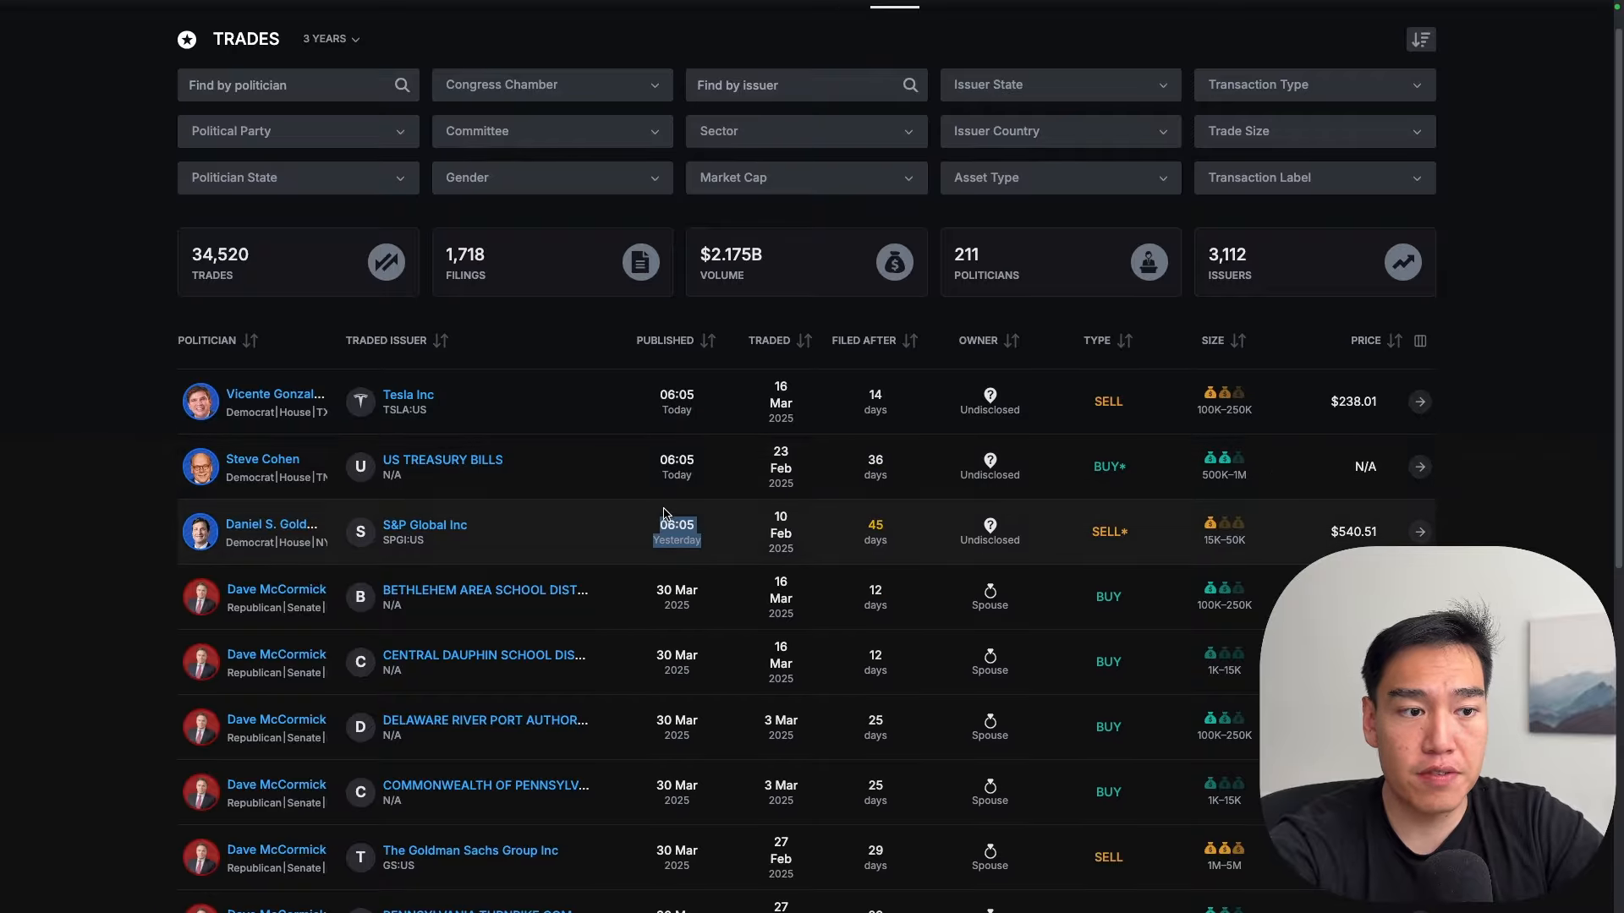
scroll(662, 511, "down", 2)
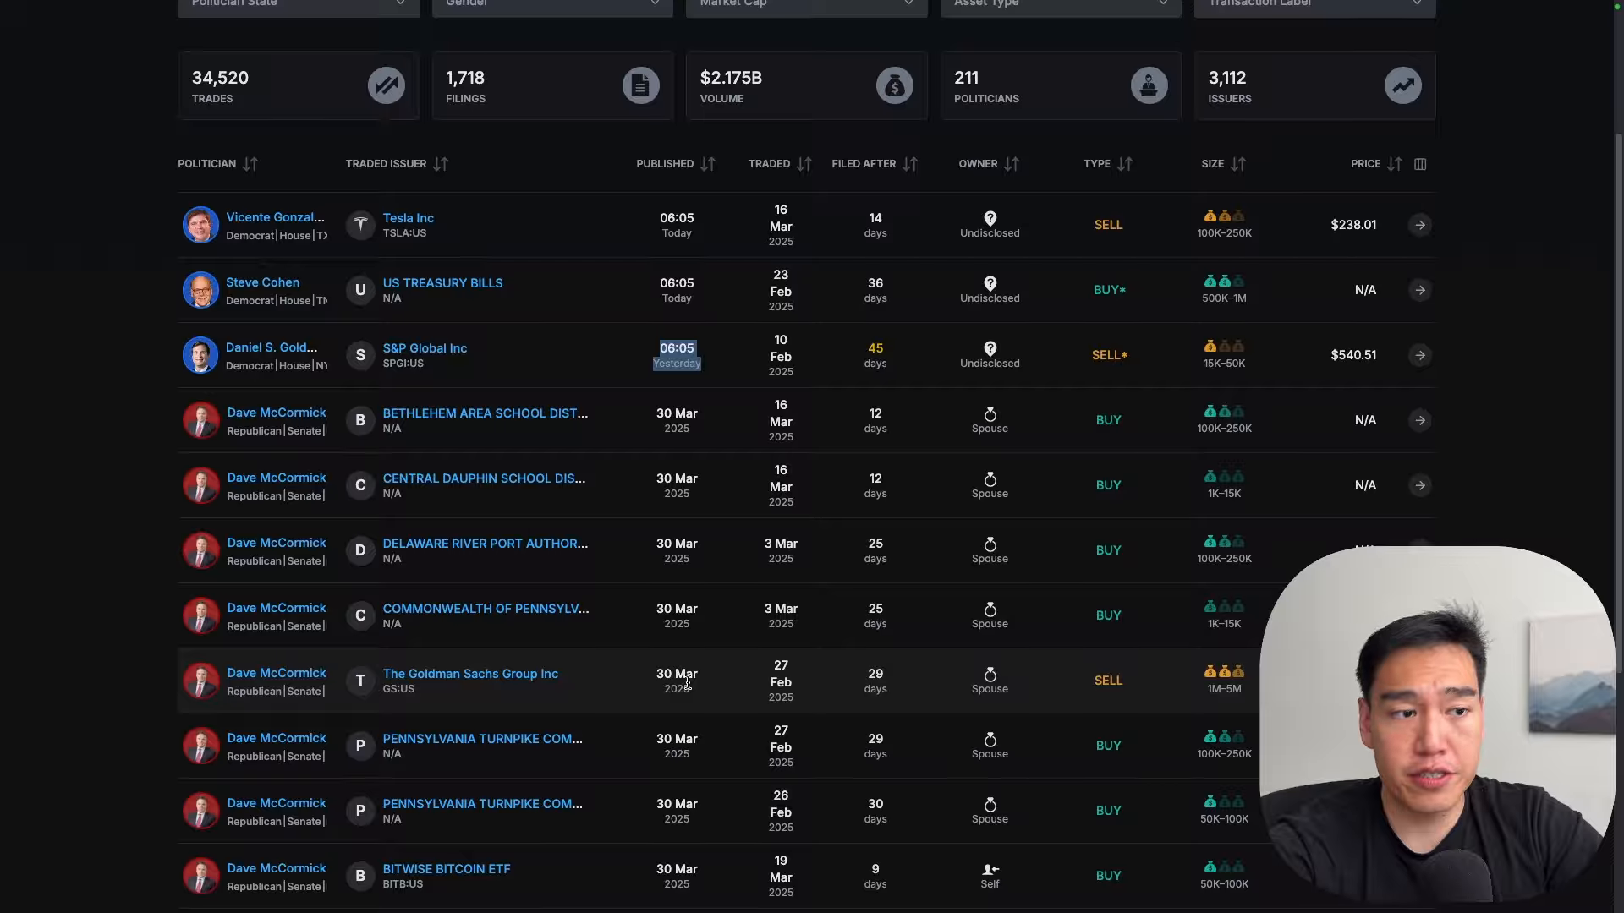
scroll(685, 679, "up", 2)
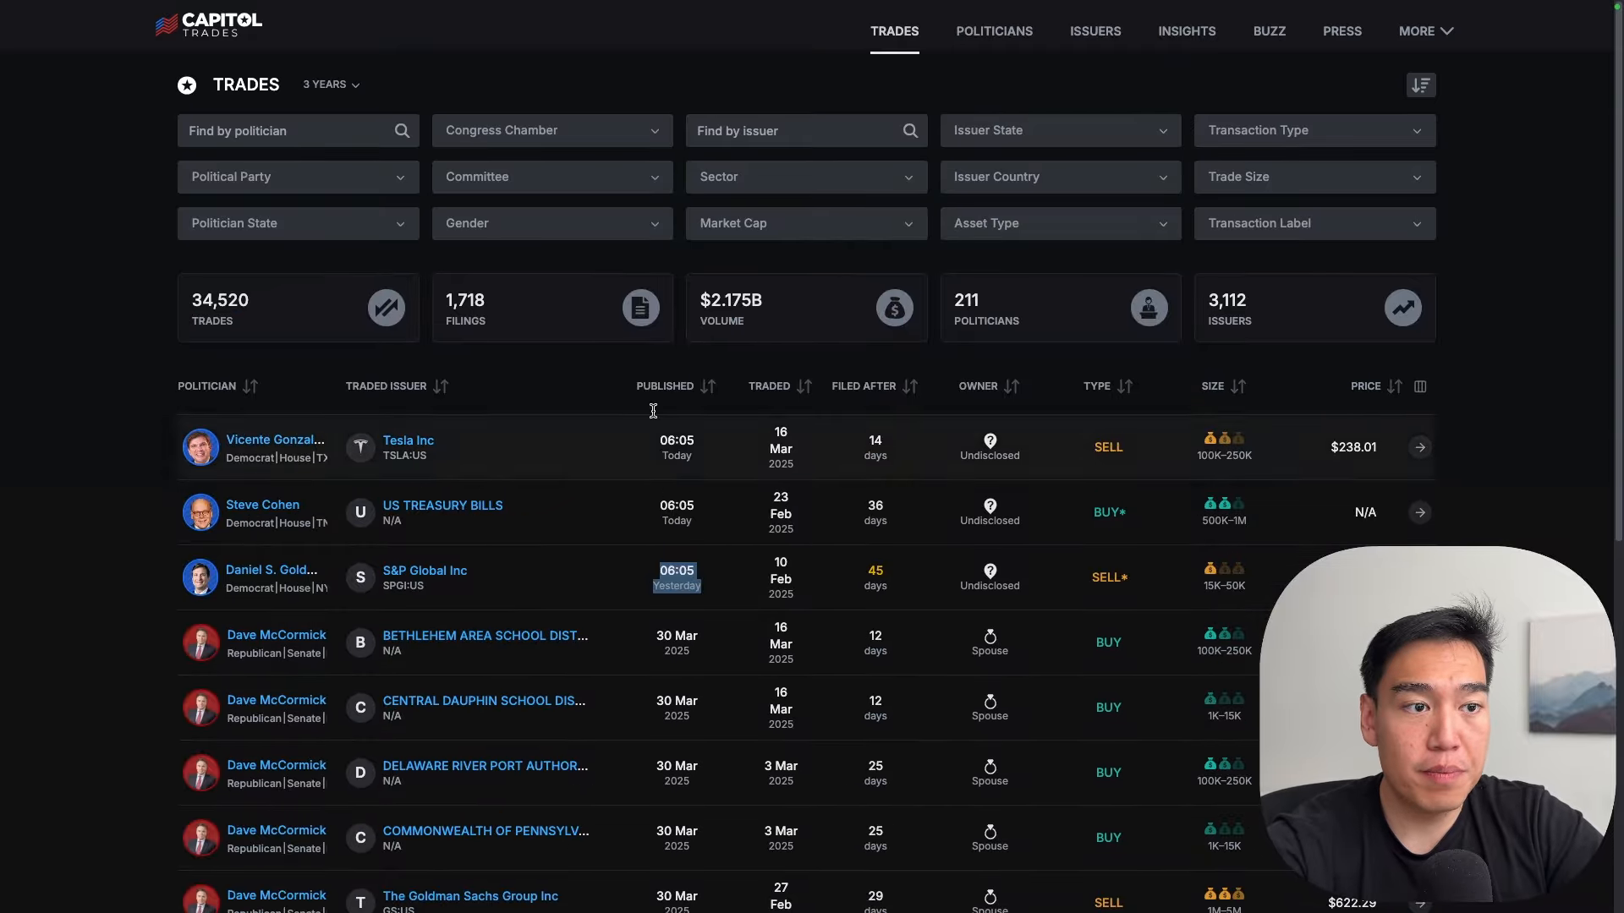
left_click_drag(649, 386, 671, 388)
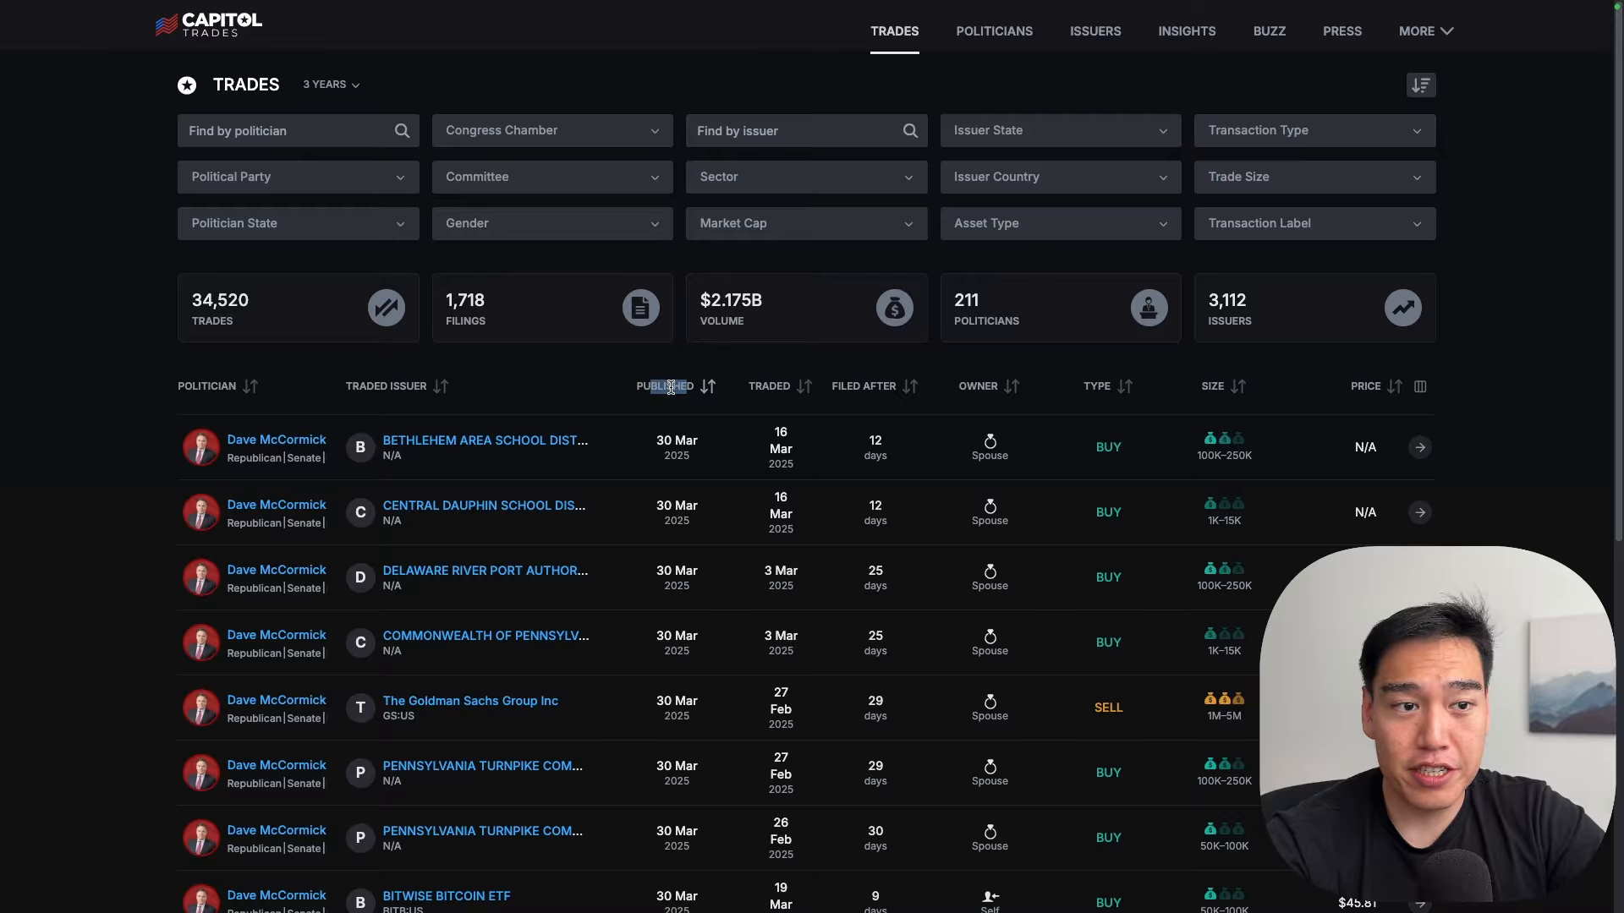
left_click_drag(761, 377, 787, 435)
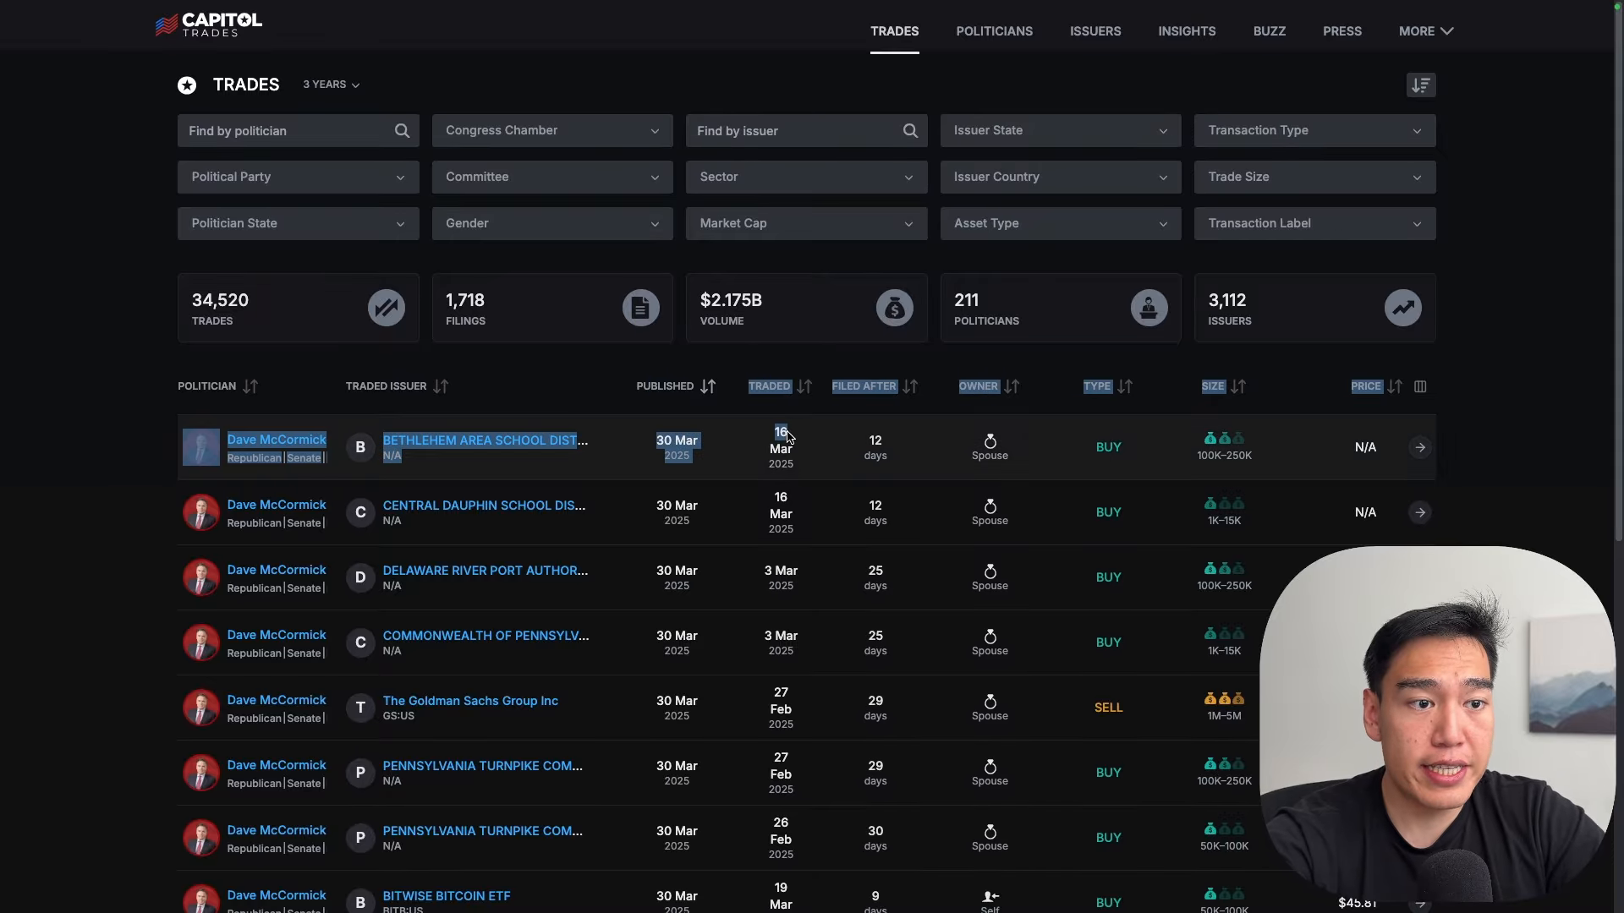
left_click(800, 467)
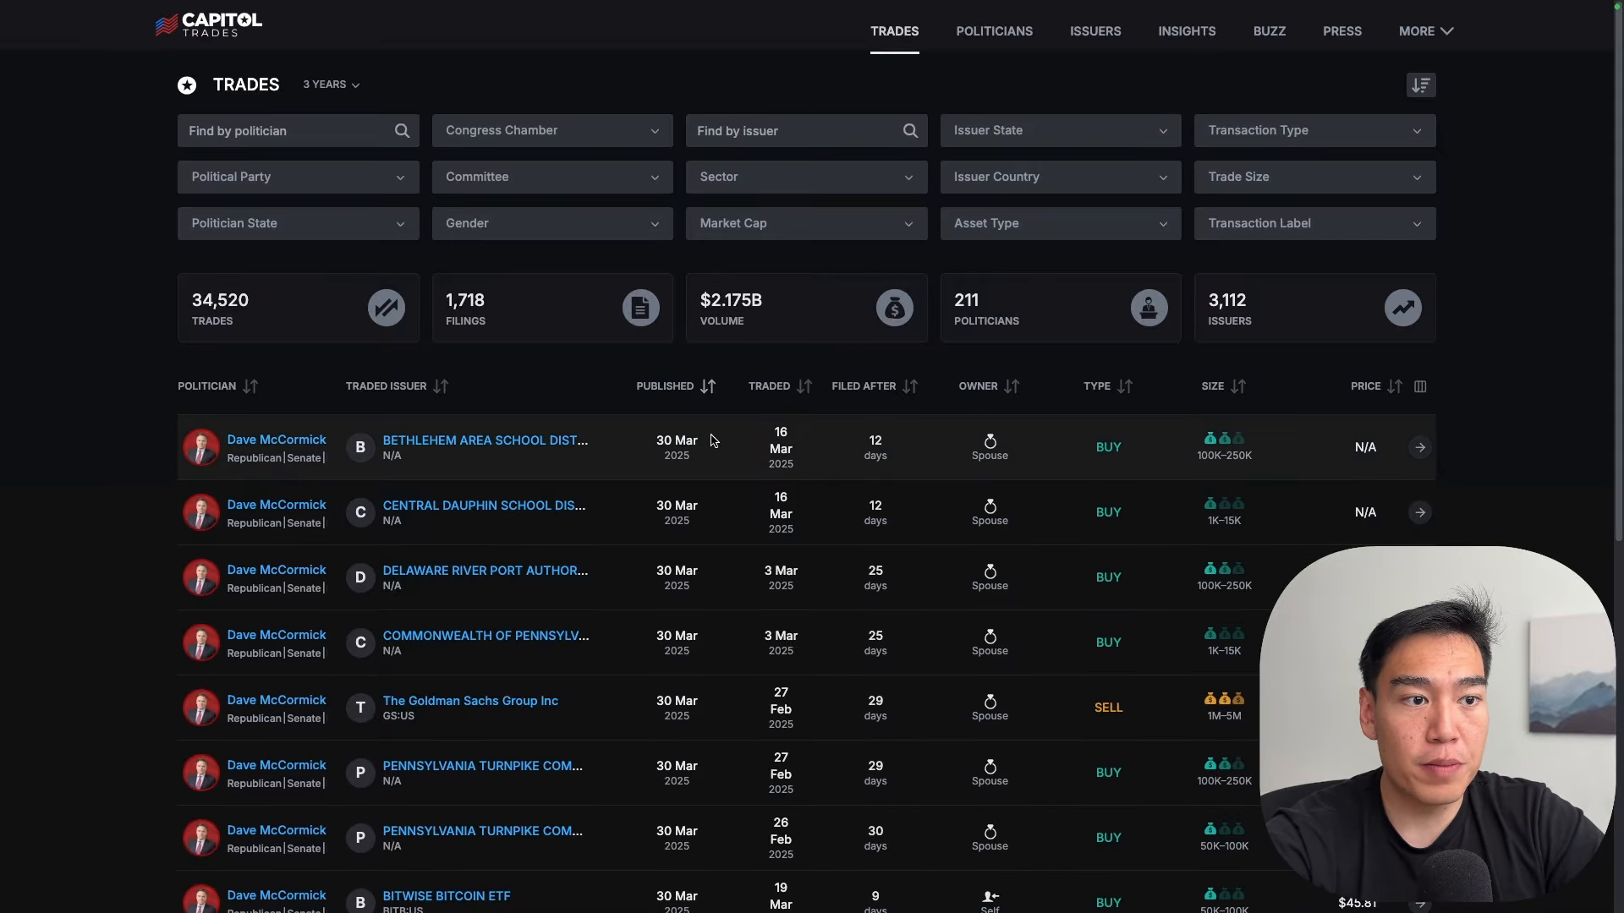
left_click_drag(690, 457, 660, 444)
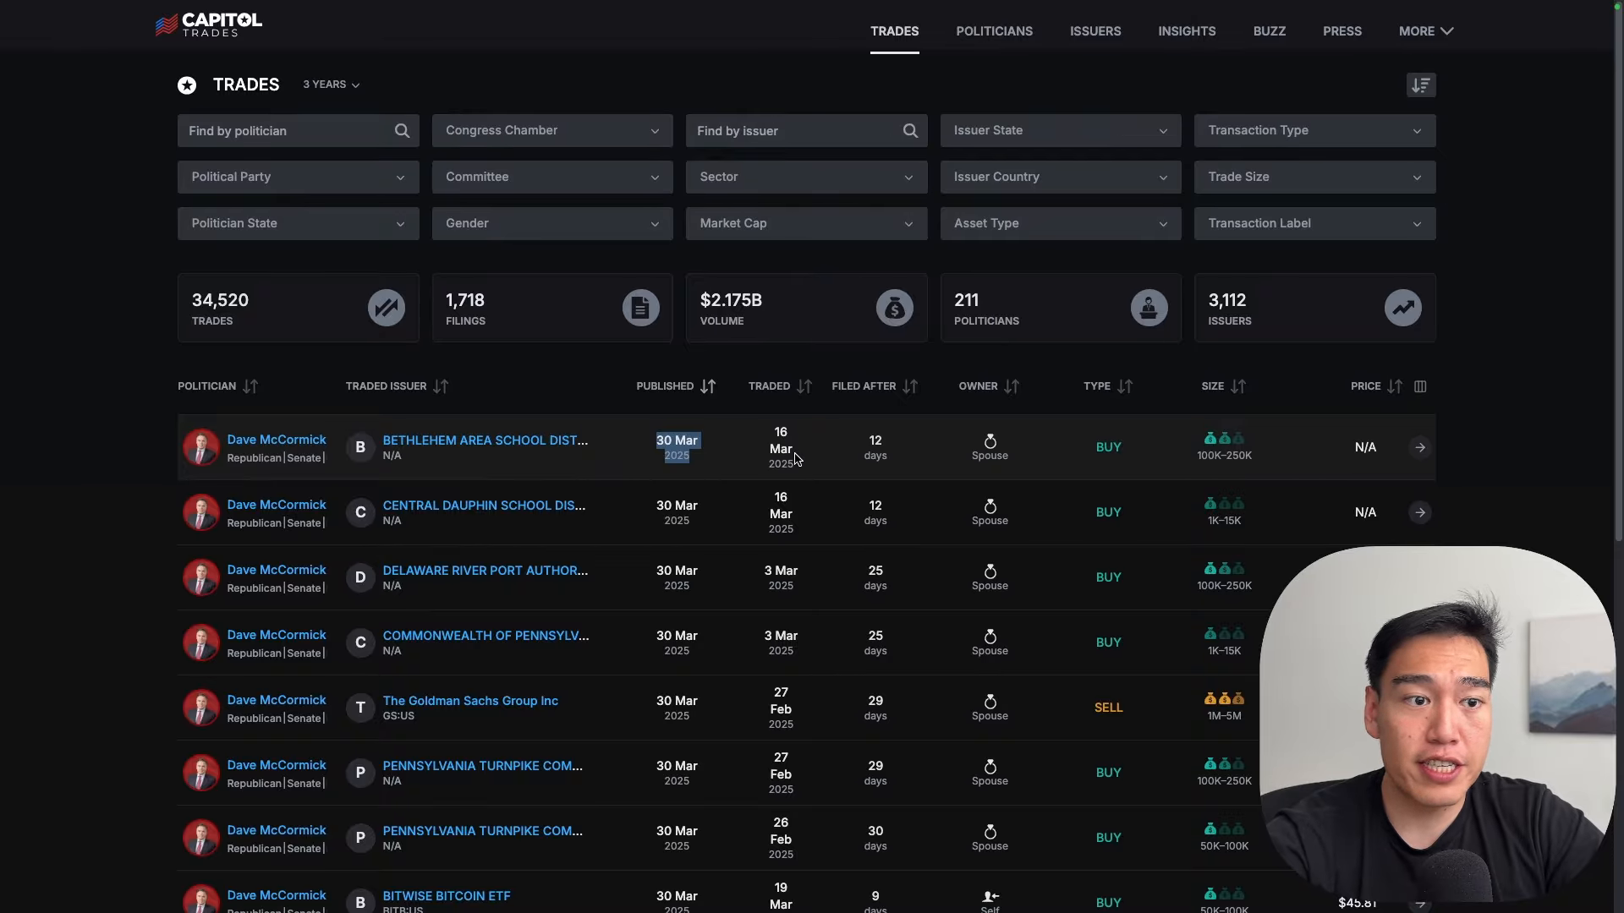
left_click(904, 467)
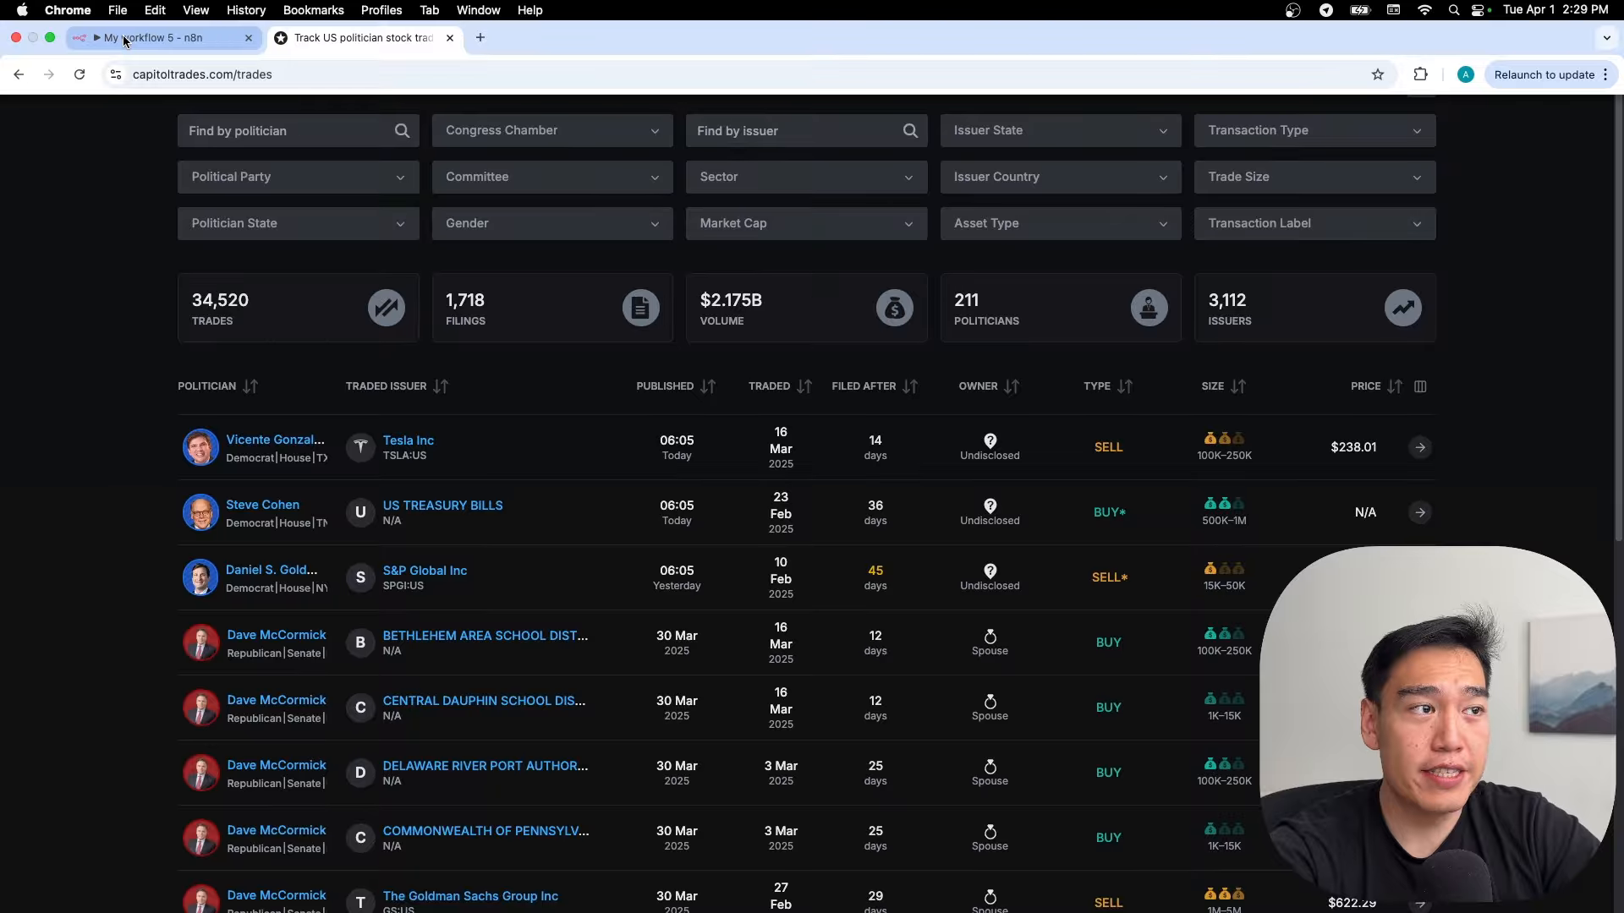
Step: Reread the prompt's datapoint list and ticker instruction in n8n, comparing them with the ticker format under the traded issuers on Capitol Trades
left_click(124, 39)
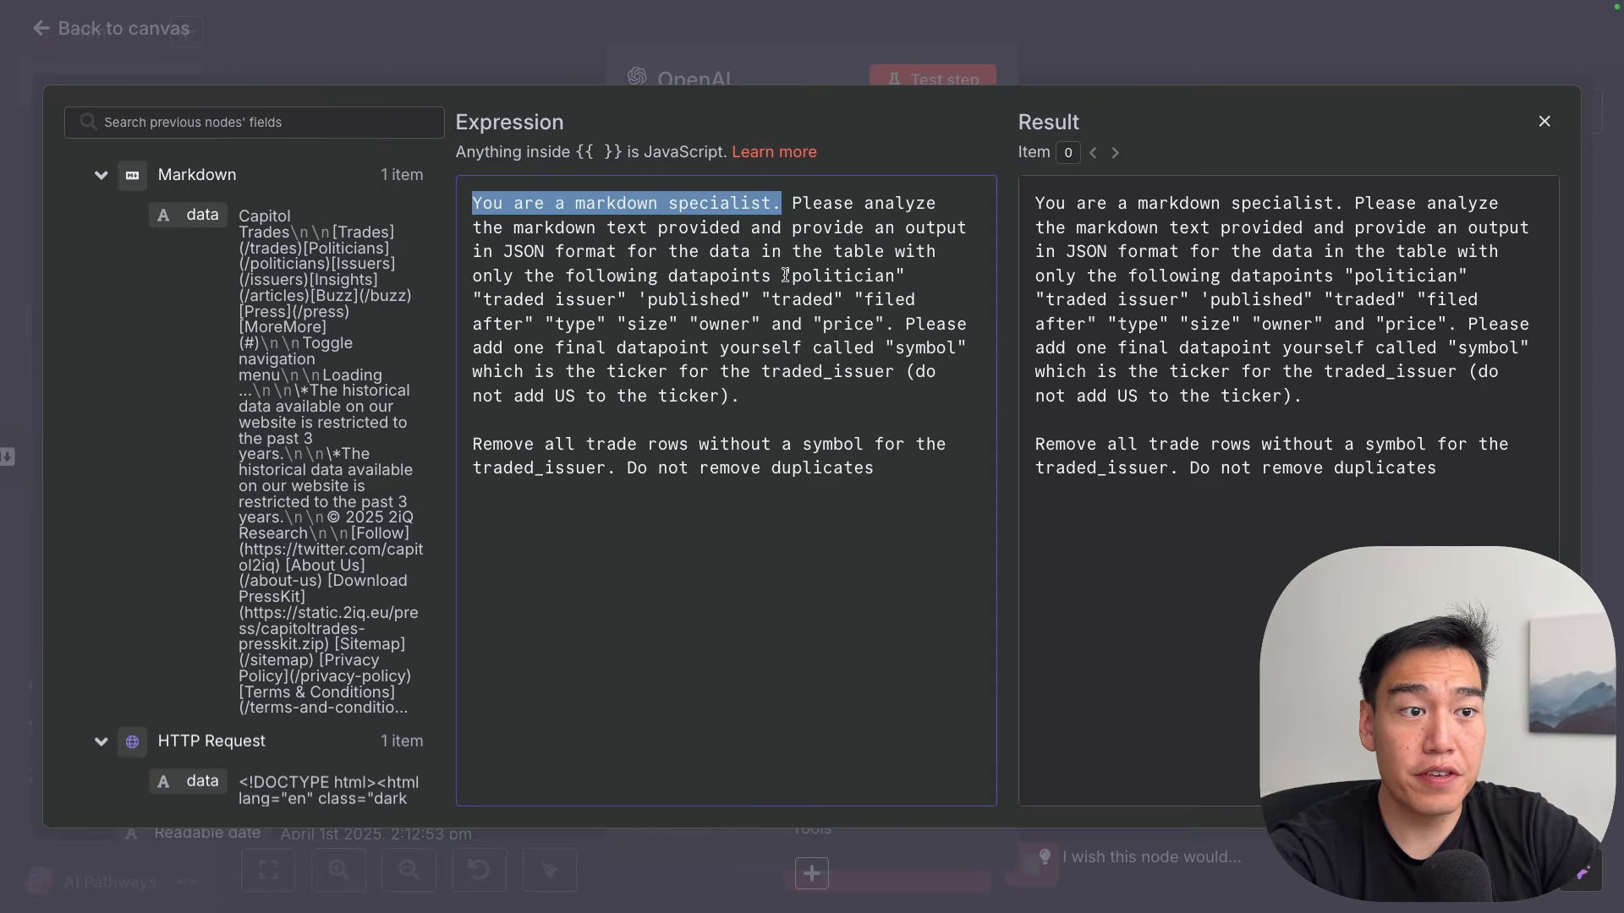
left_click_drag(784, 276, 871, 324)
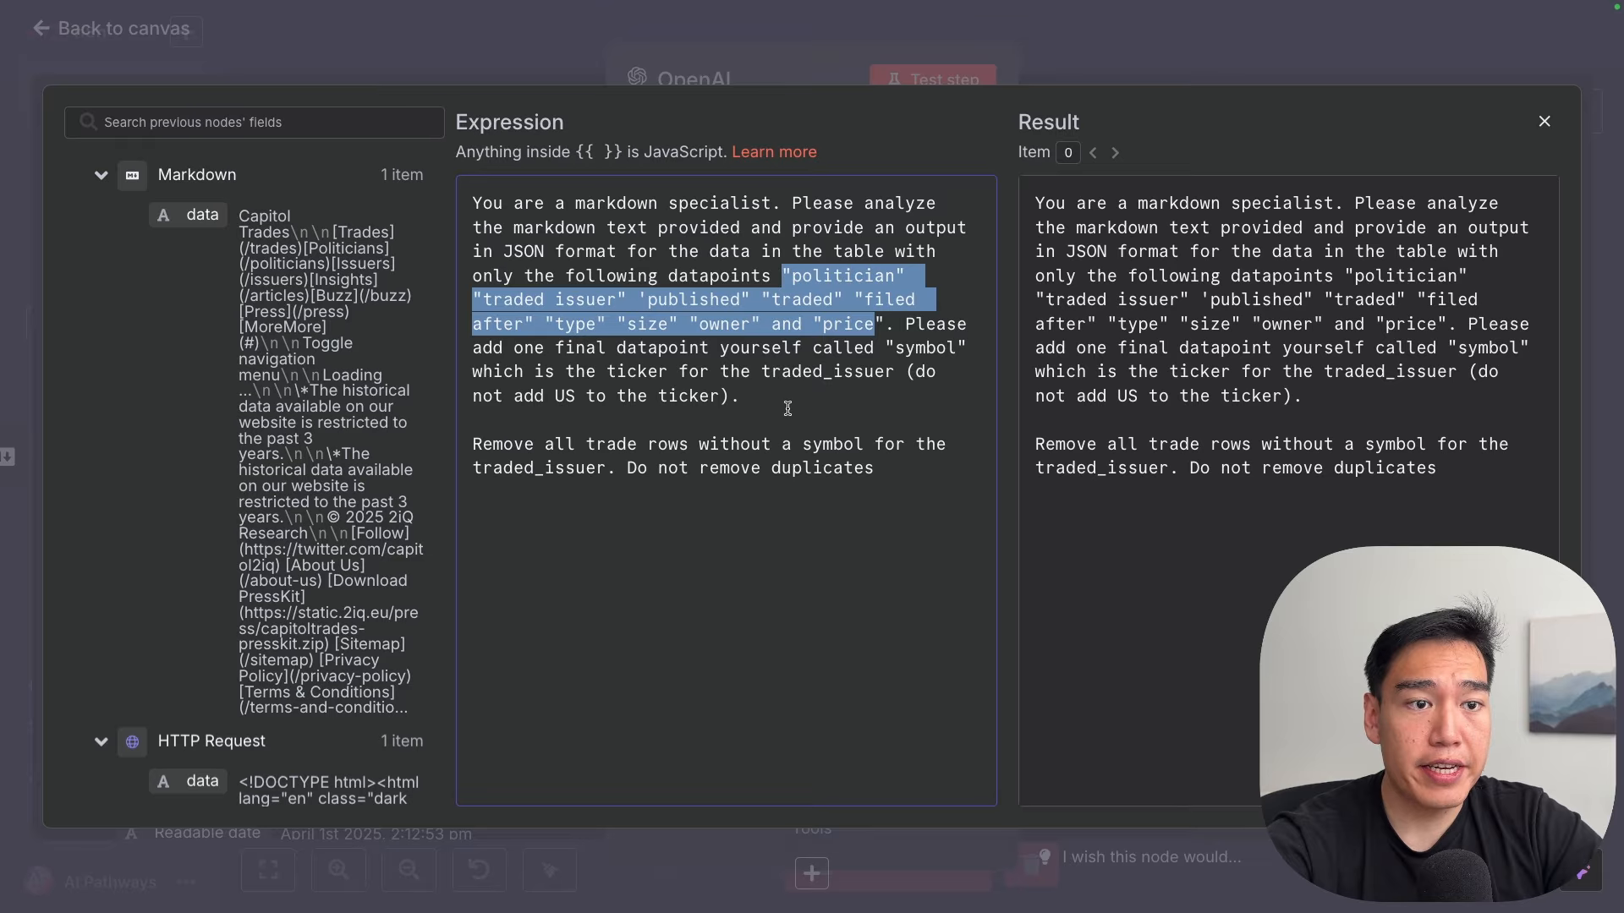
mouse_move(482, 8)
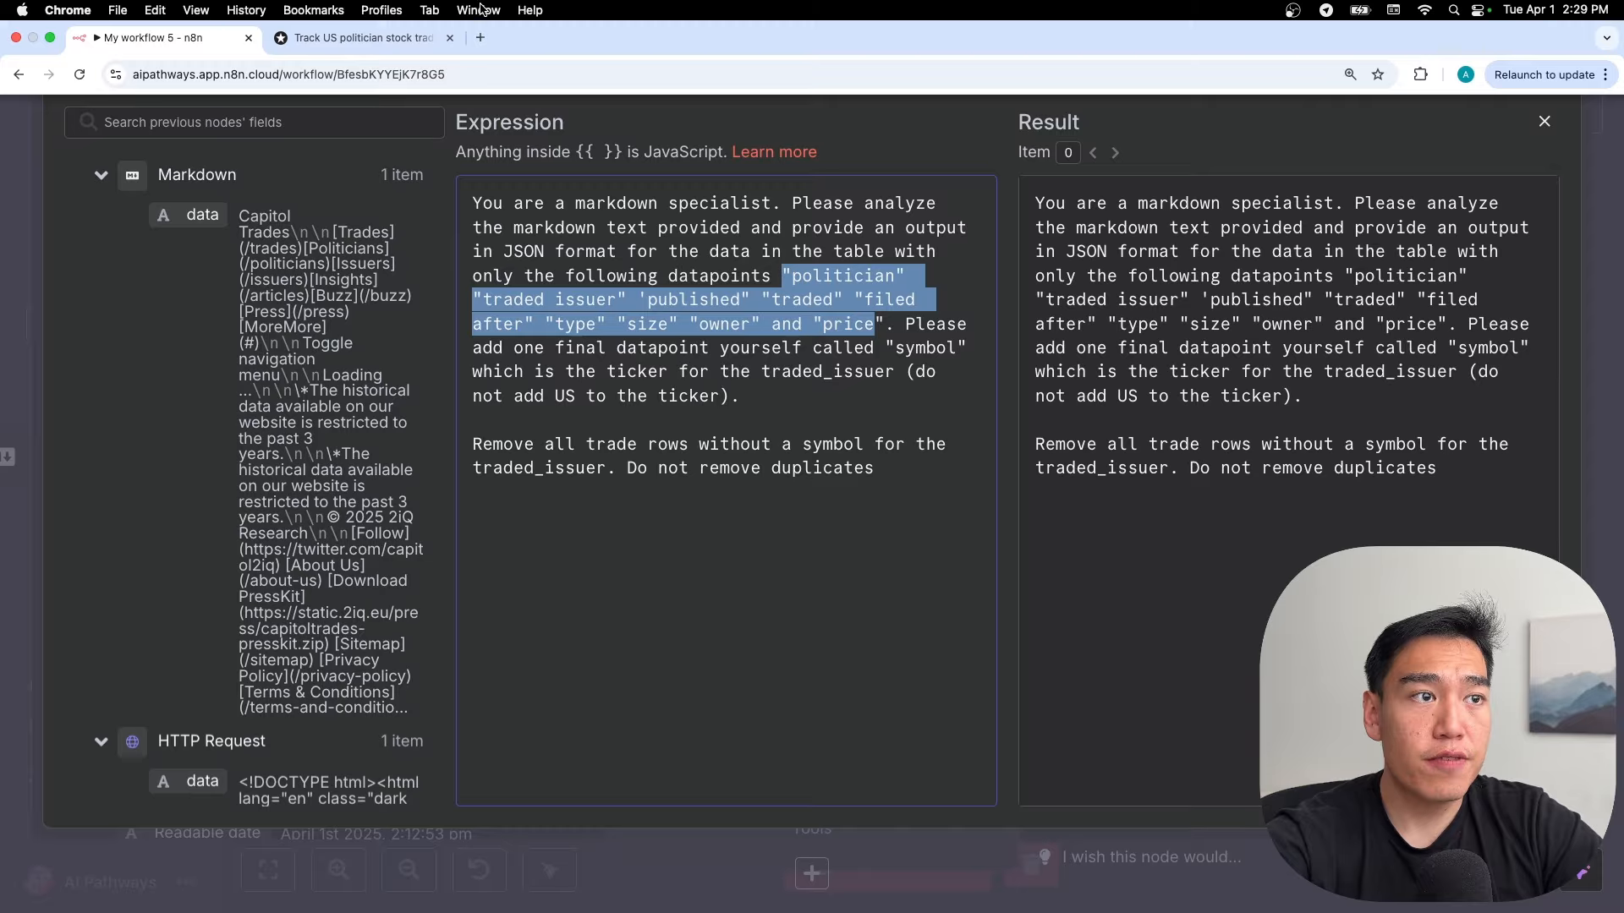
left_click(402, 32)
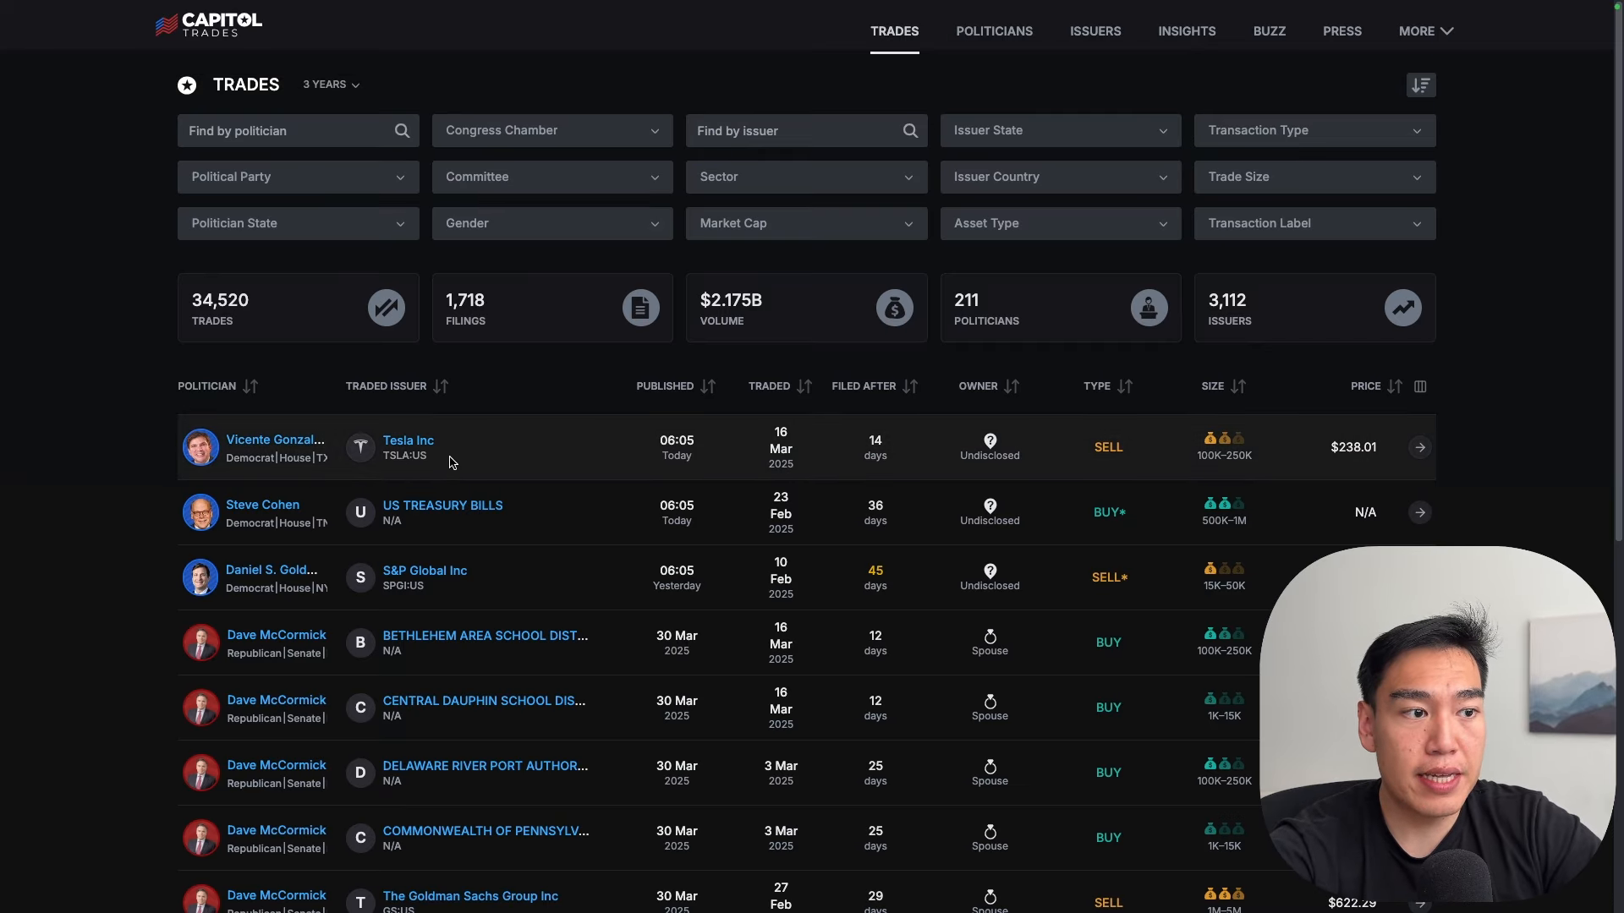
left_click_drag(454, 462, 386, 460)
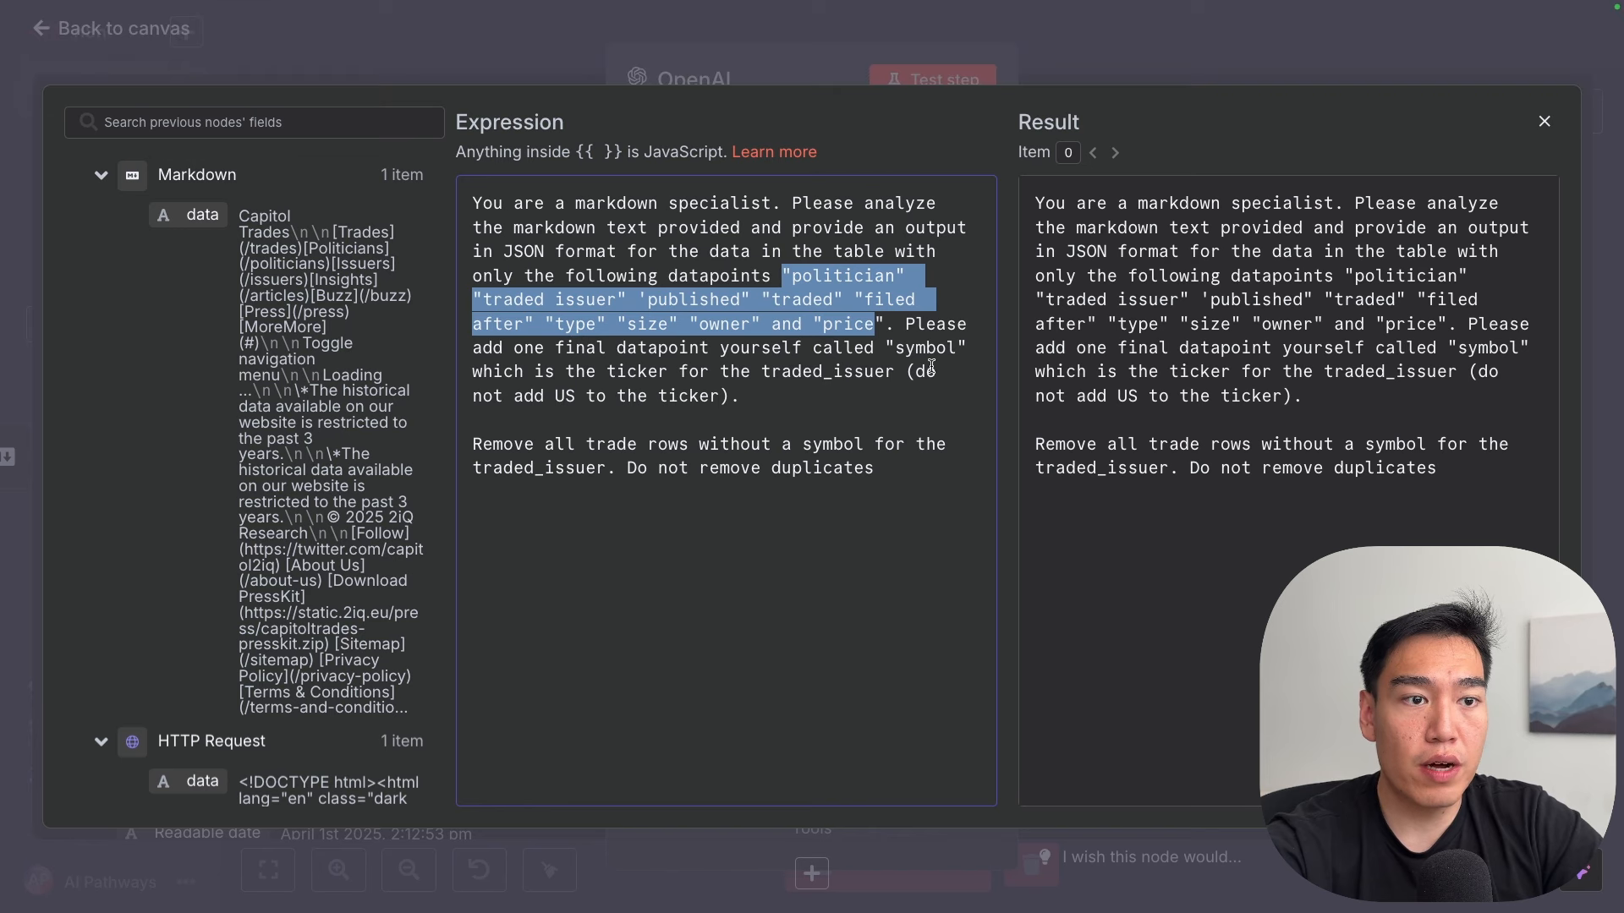
left_click_drag(608, 374, 854, 375)
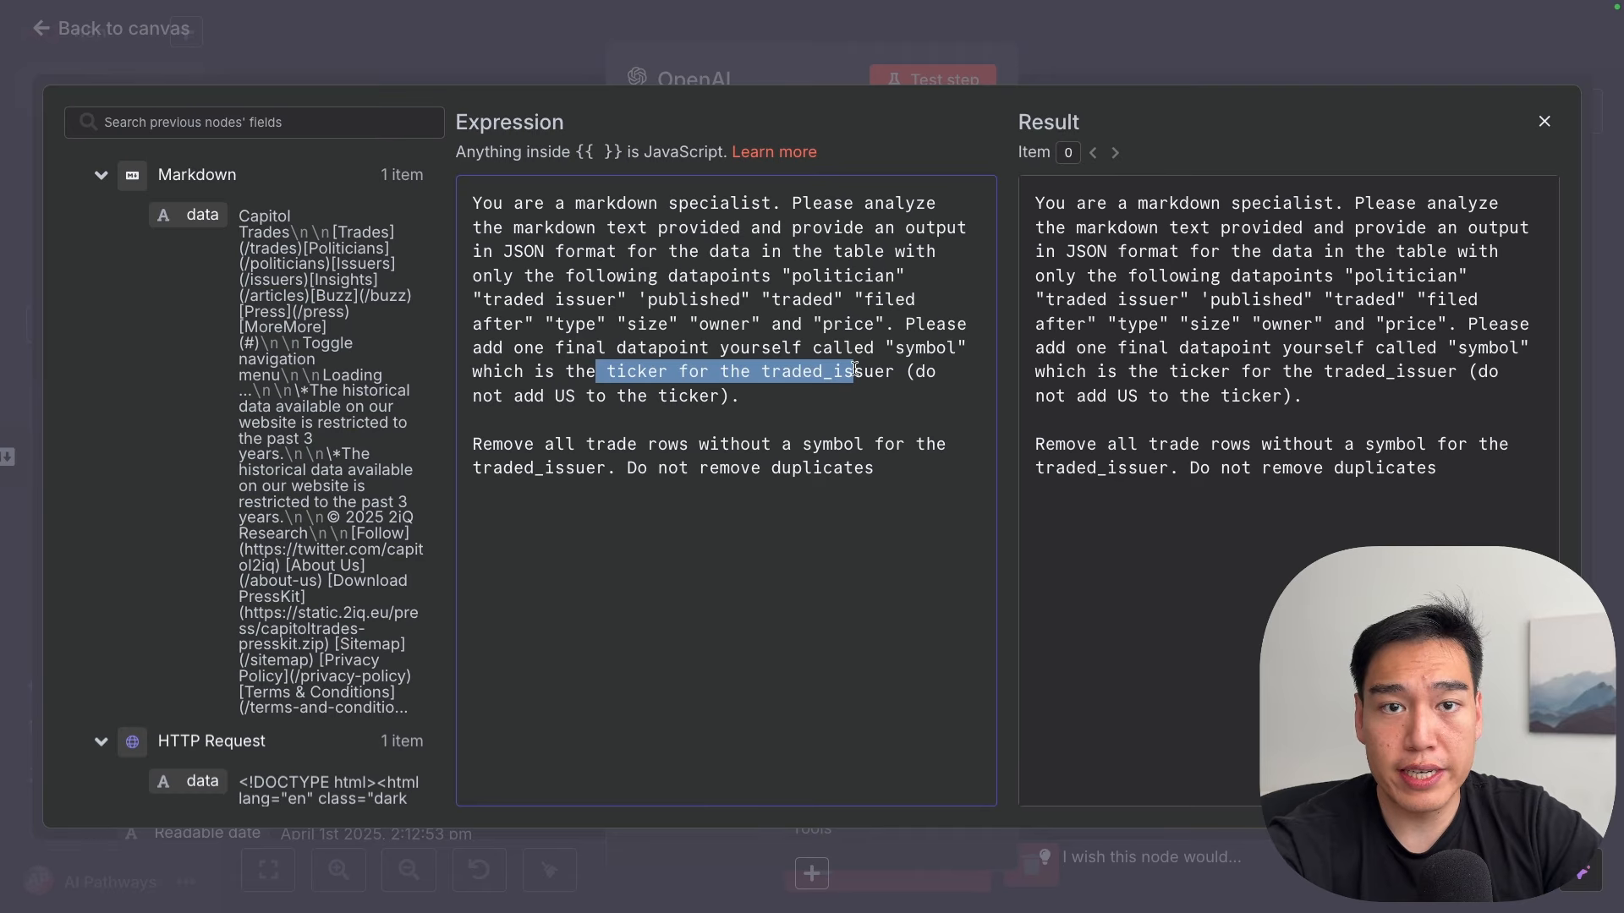
left_click_drag(514, 396, 699, 395)
left_click(376, 4)
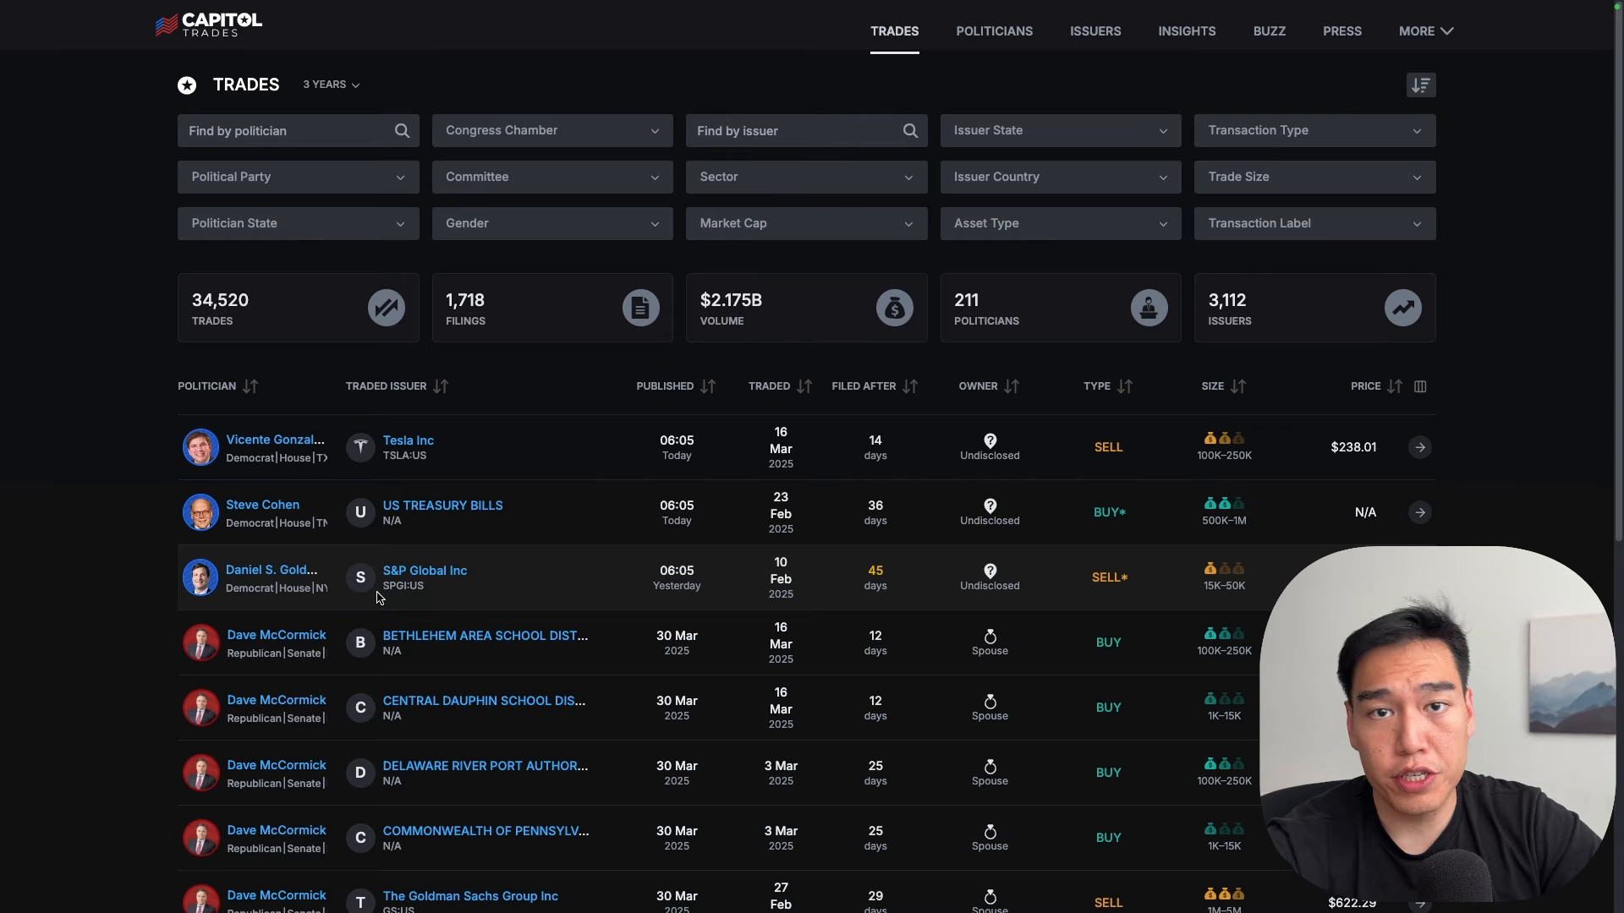
mouse_move(108, 3)
left_click(137, 40)
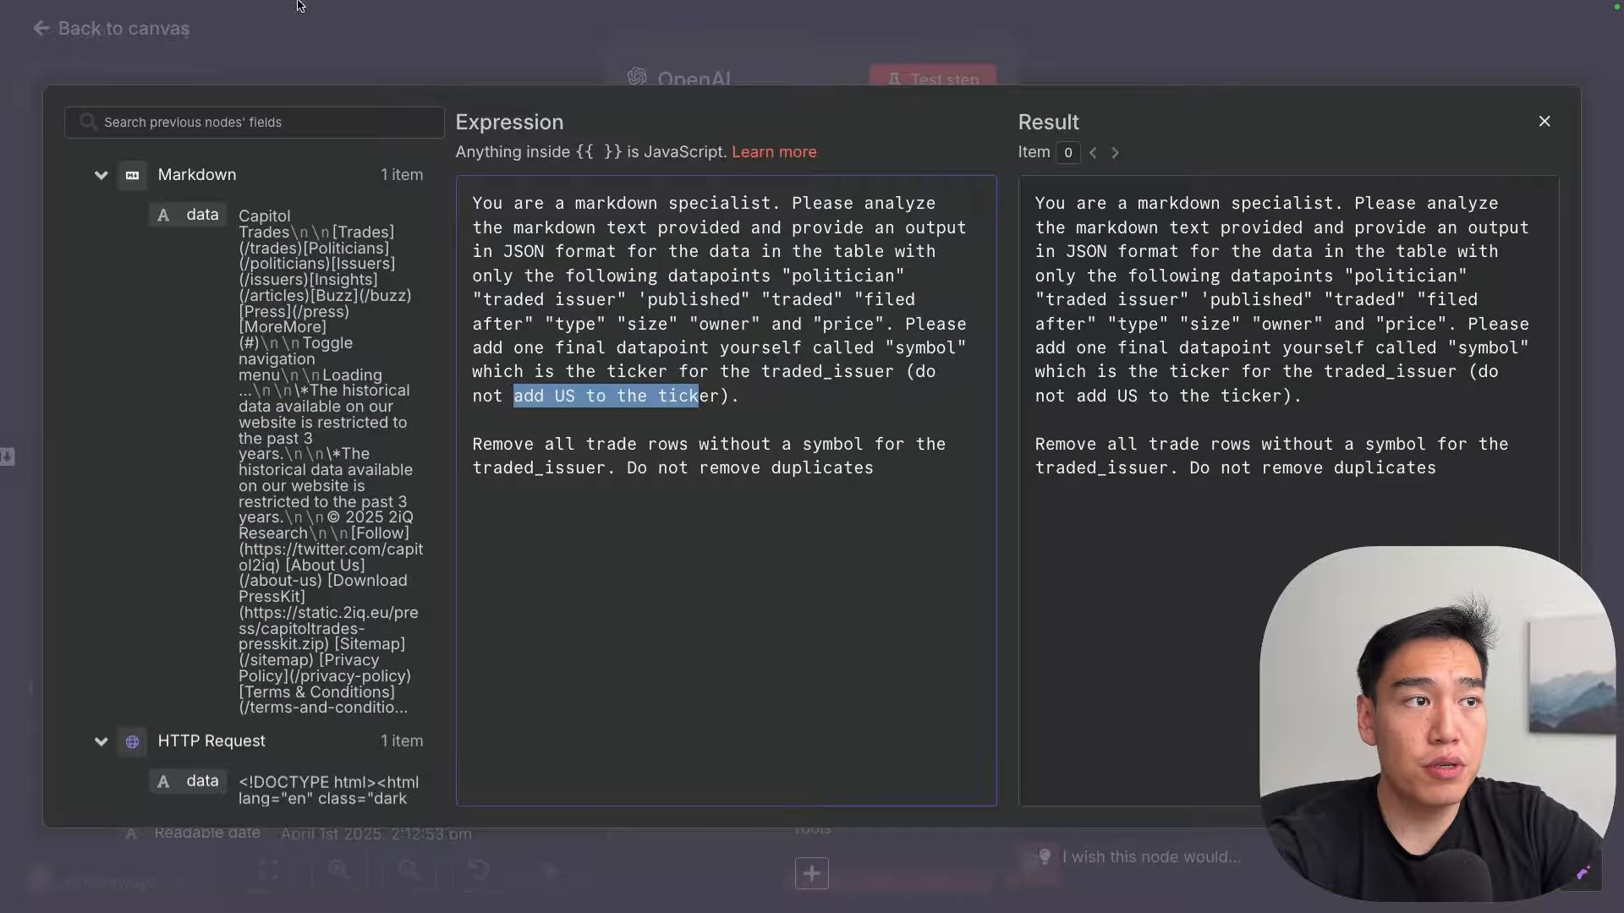
Step: Return to Capitol Trades and examine the trade rows whose issuers have no ticker symbol, such as US Treasury Bills and the school districts
left_click(338, 39)
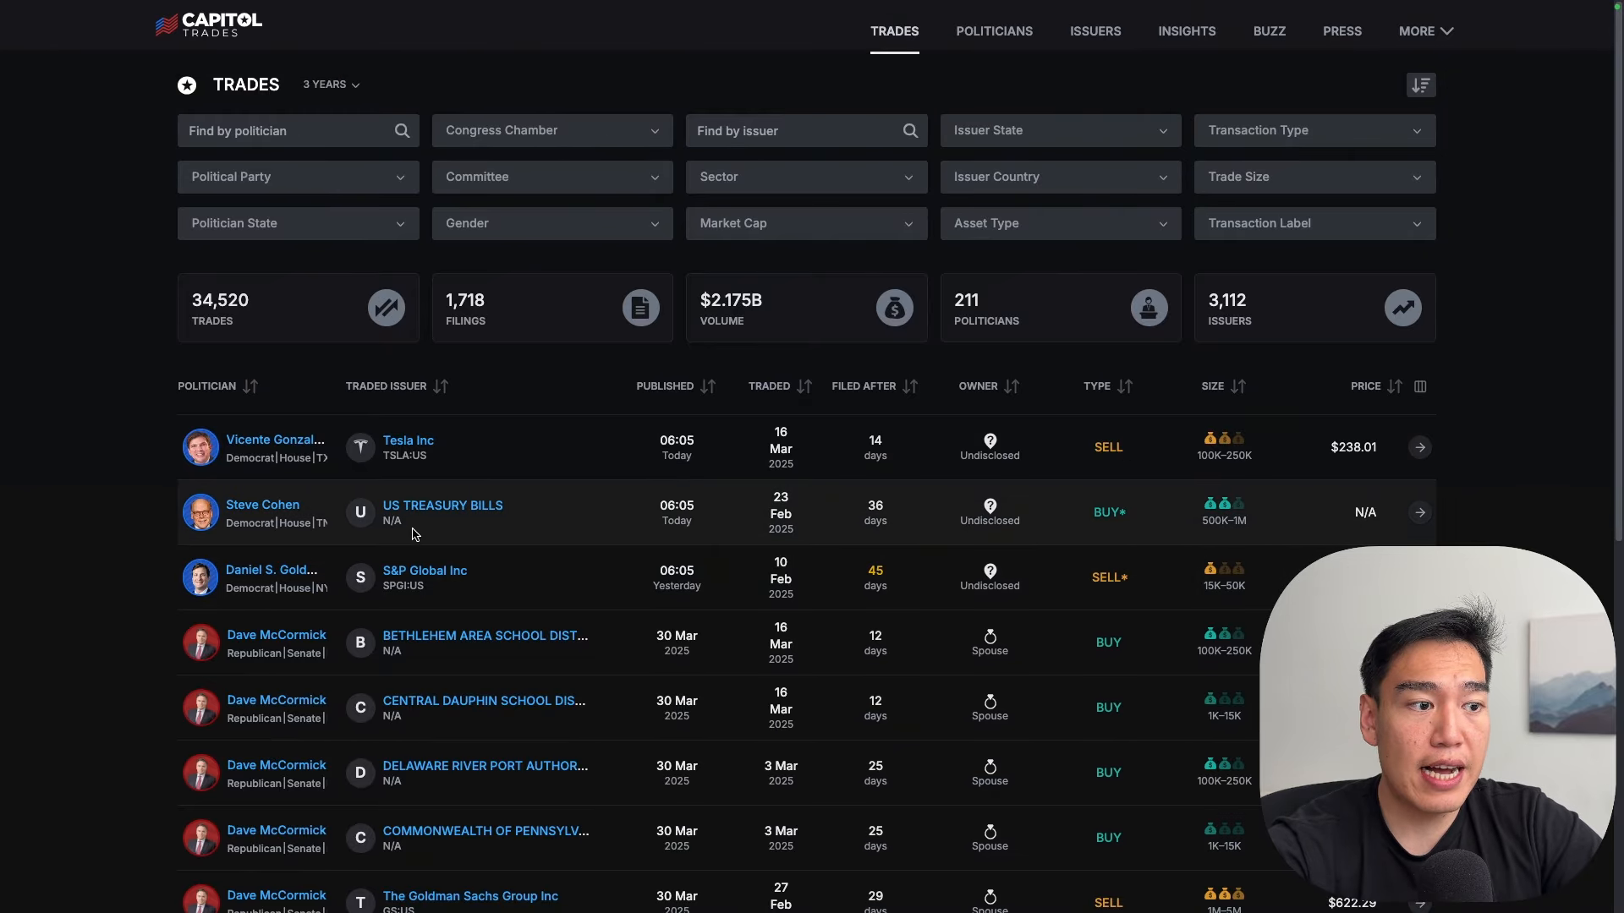
left_click_drag(414, 530, 383, 530)
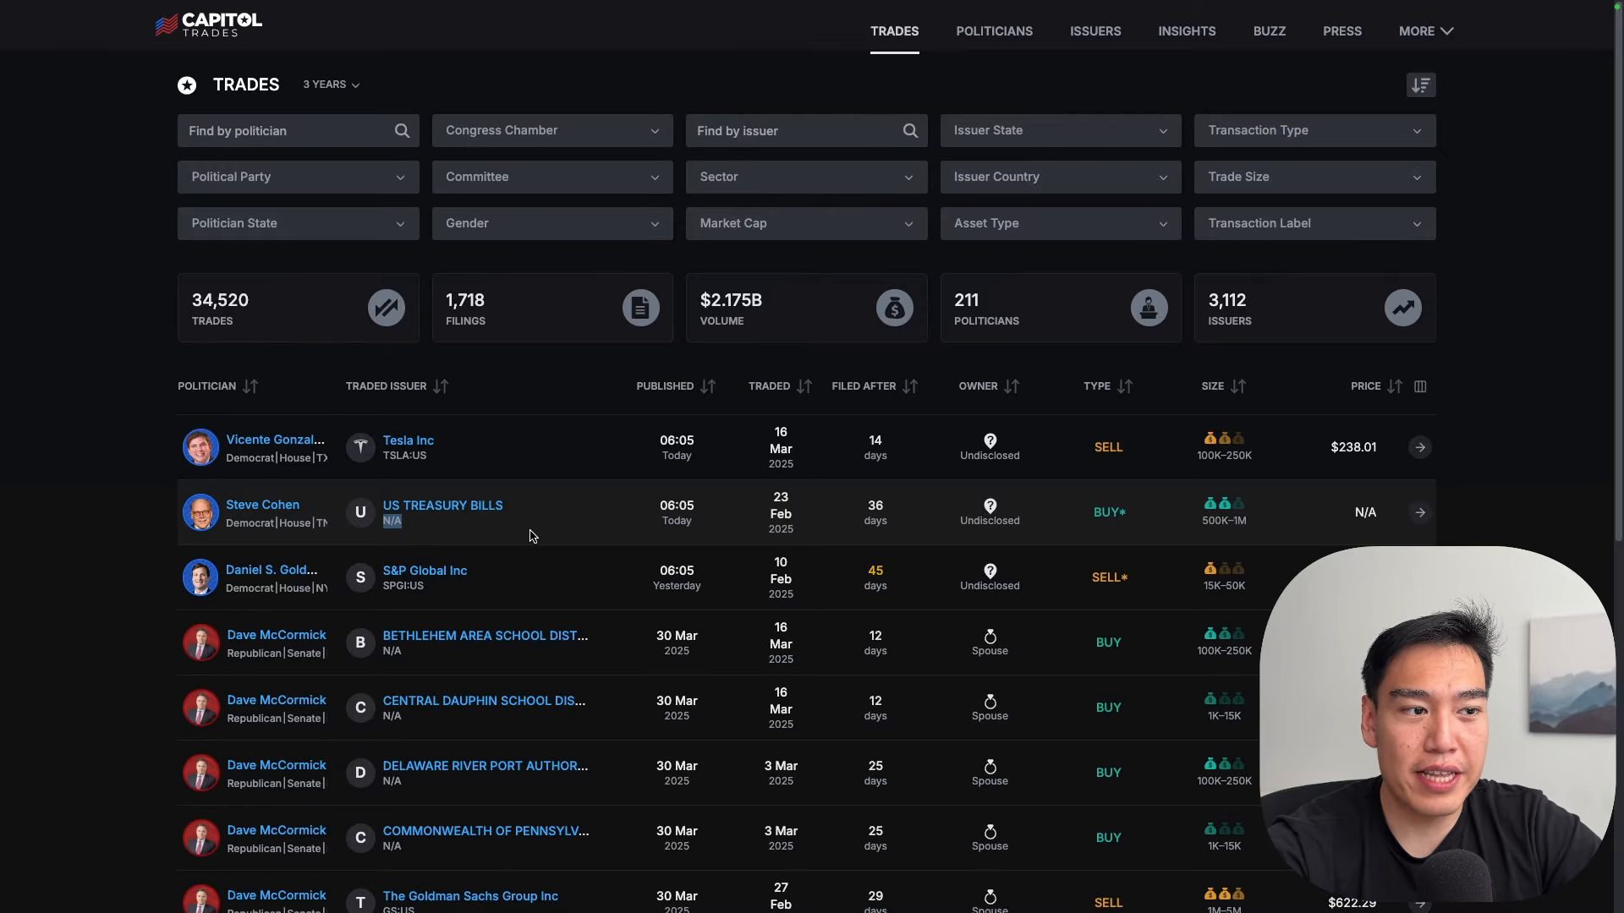
left_click_drag(533, 536, 371, 504)
scroll(529, 524, "down", 1)
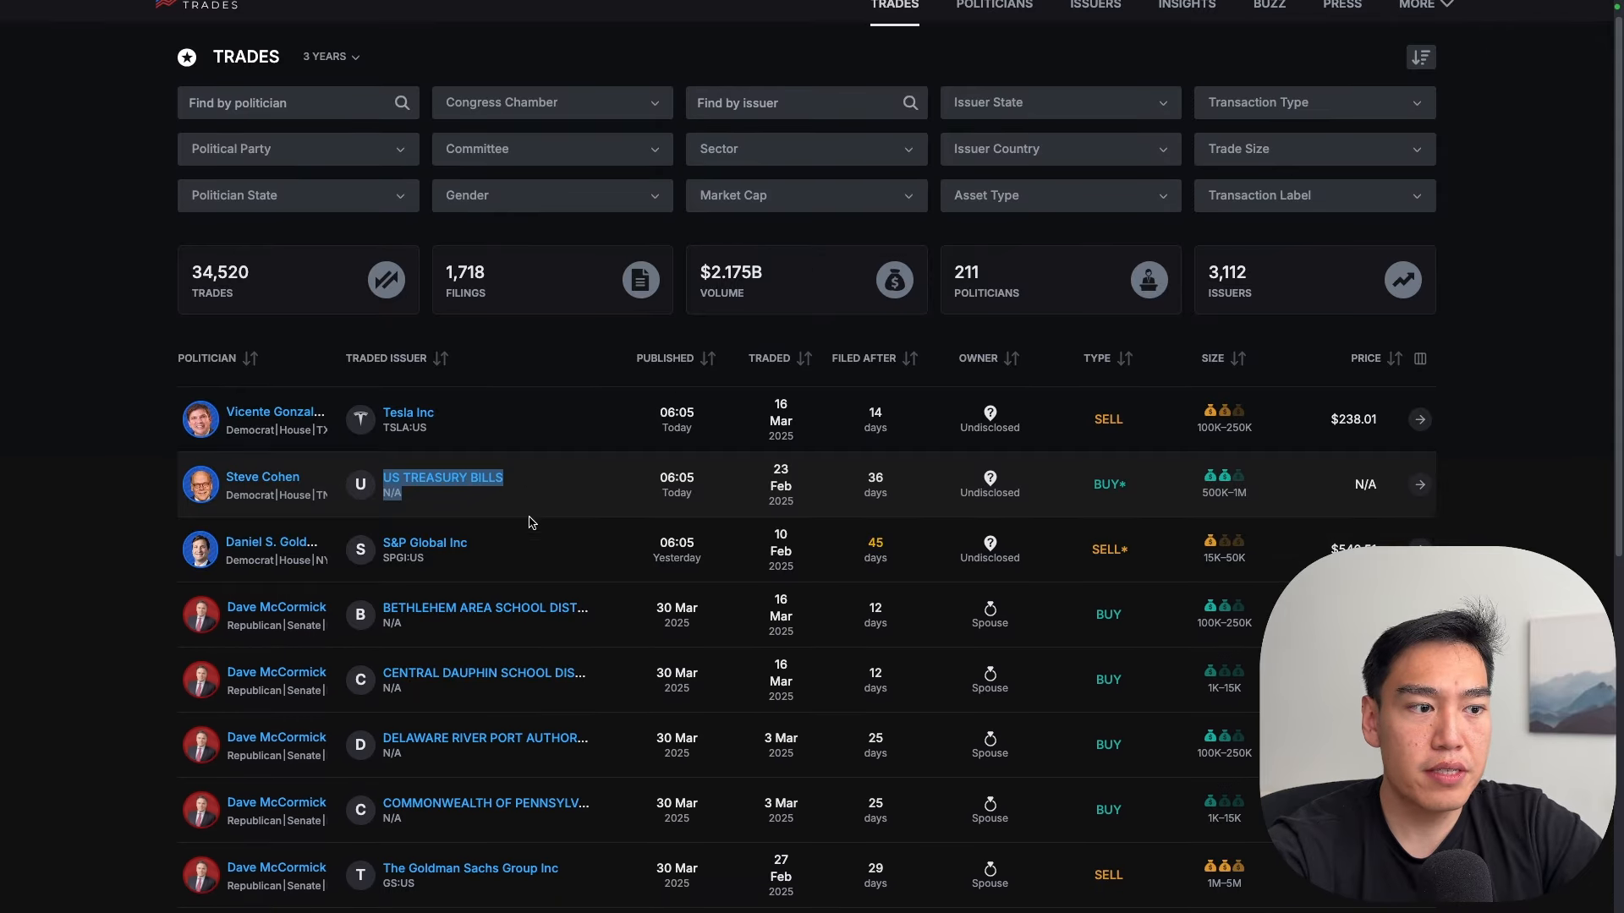
scroll(532, 523, "down", 4)
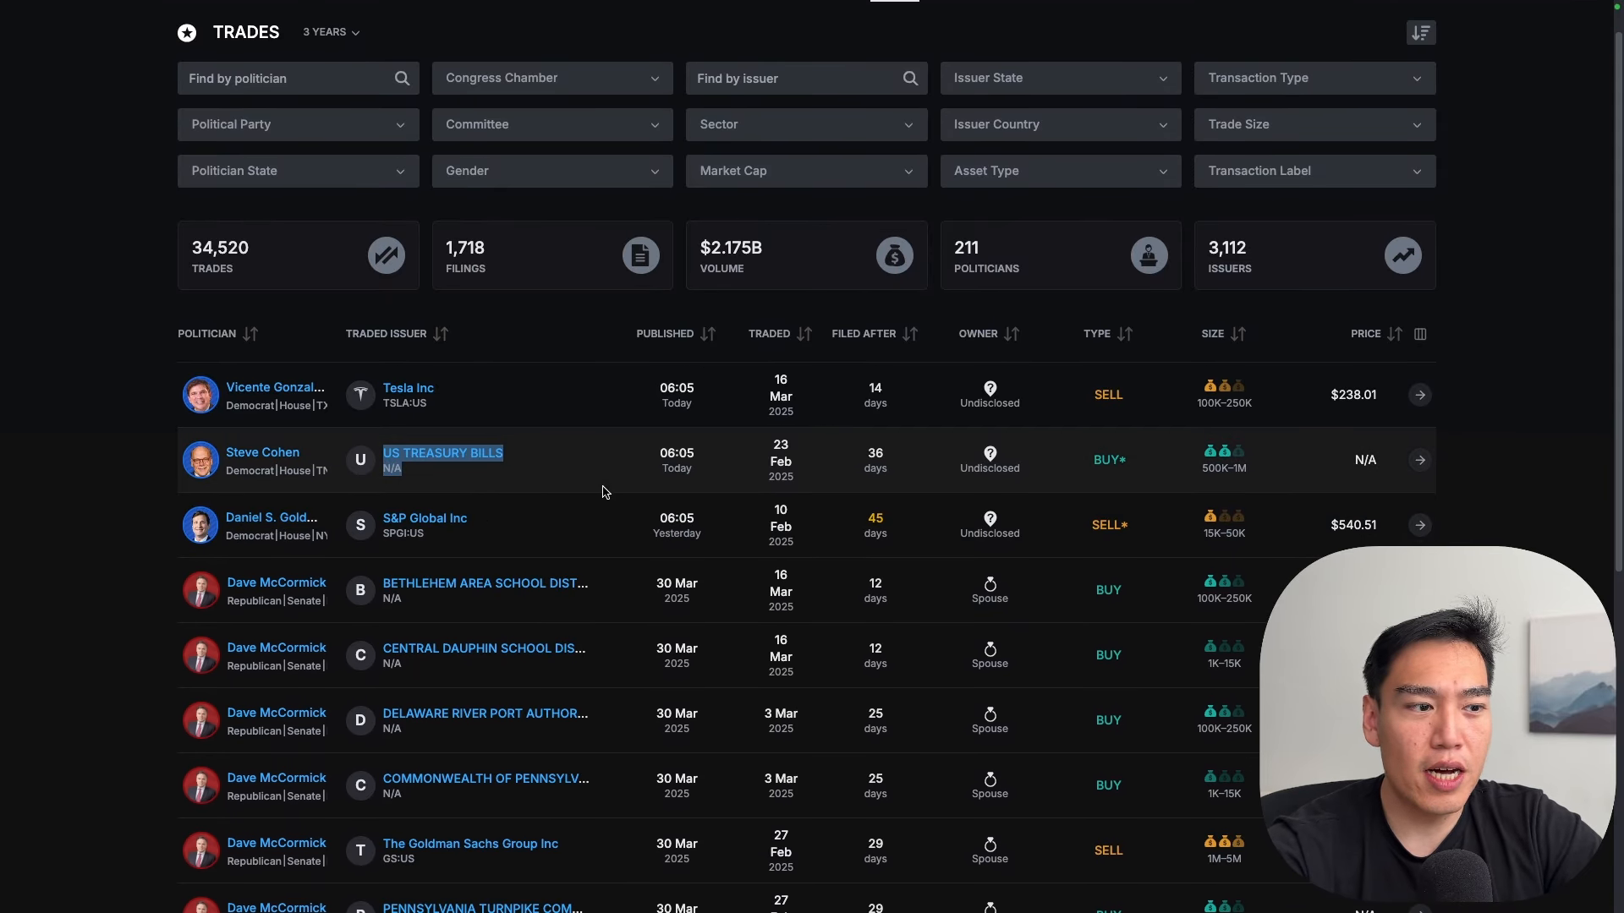
left_click(518, 338)
left_click_drag(517, 339, 358, 313)
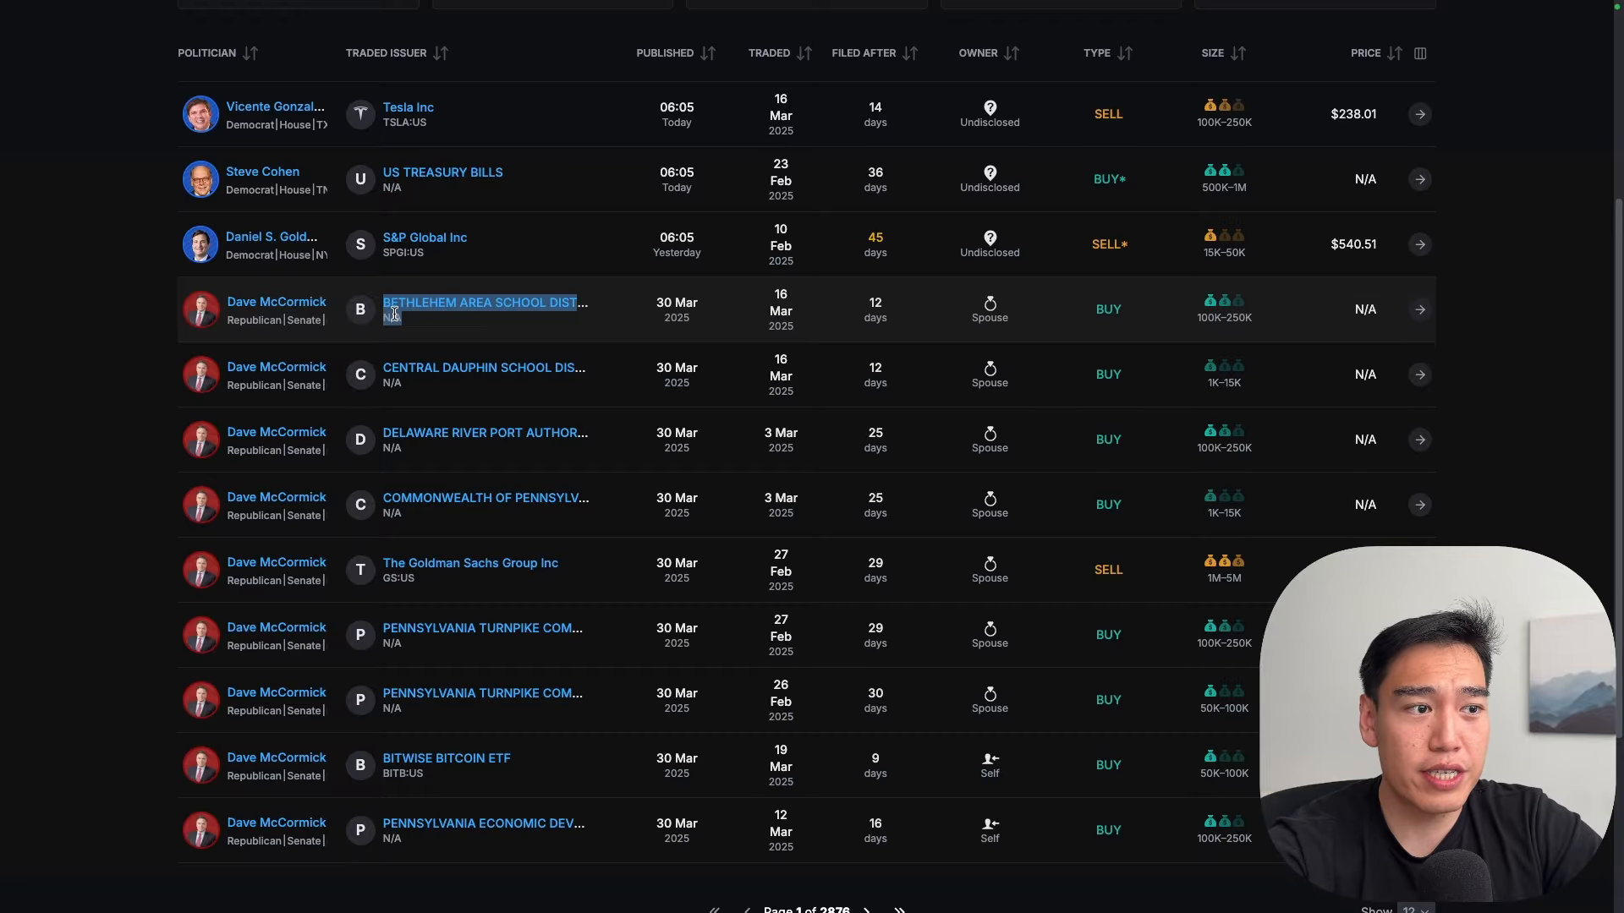
left_click_drag(463, 397, 366, 370)
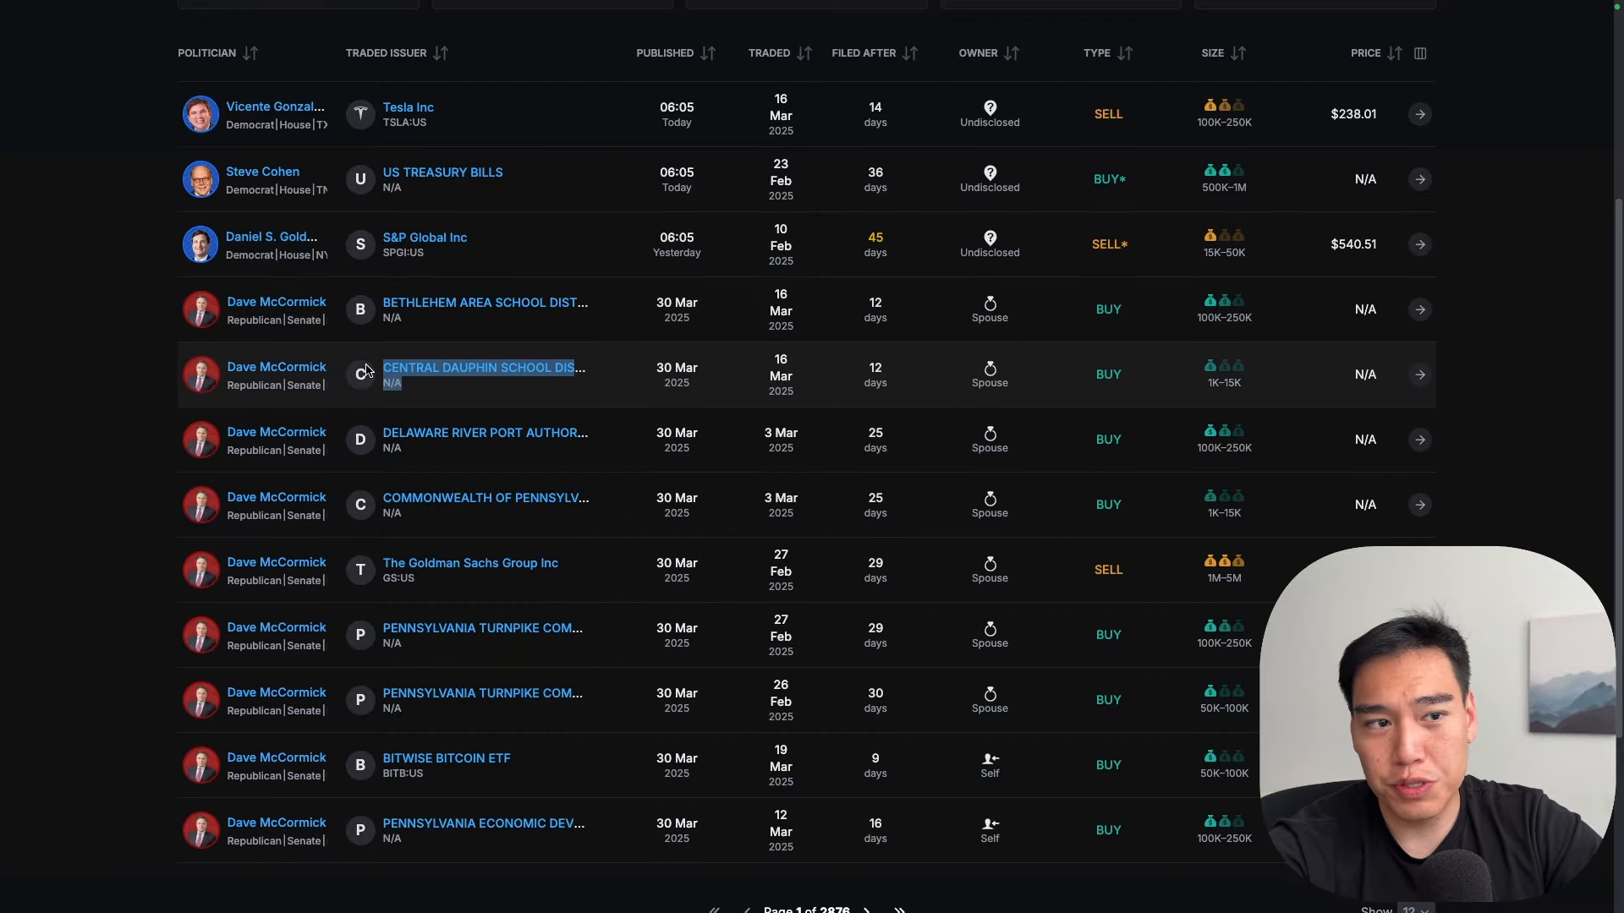
left_click_drag(448, 470, 380, 430)
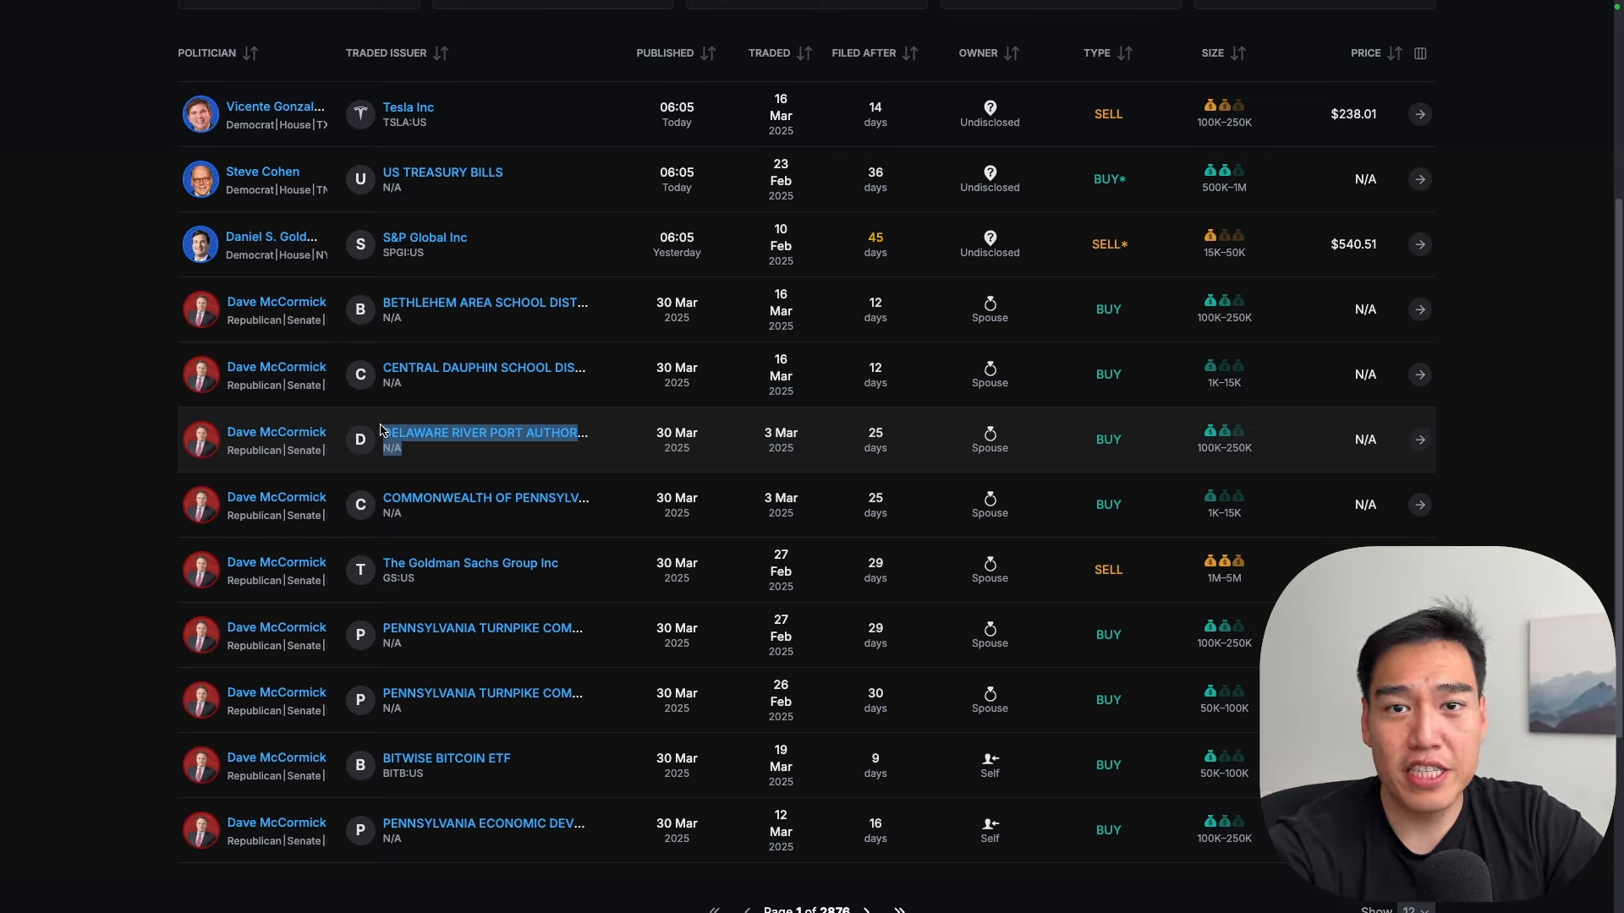
left_click(418, 526)
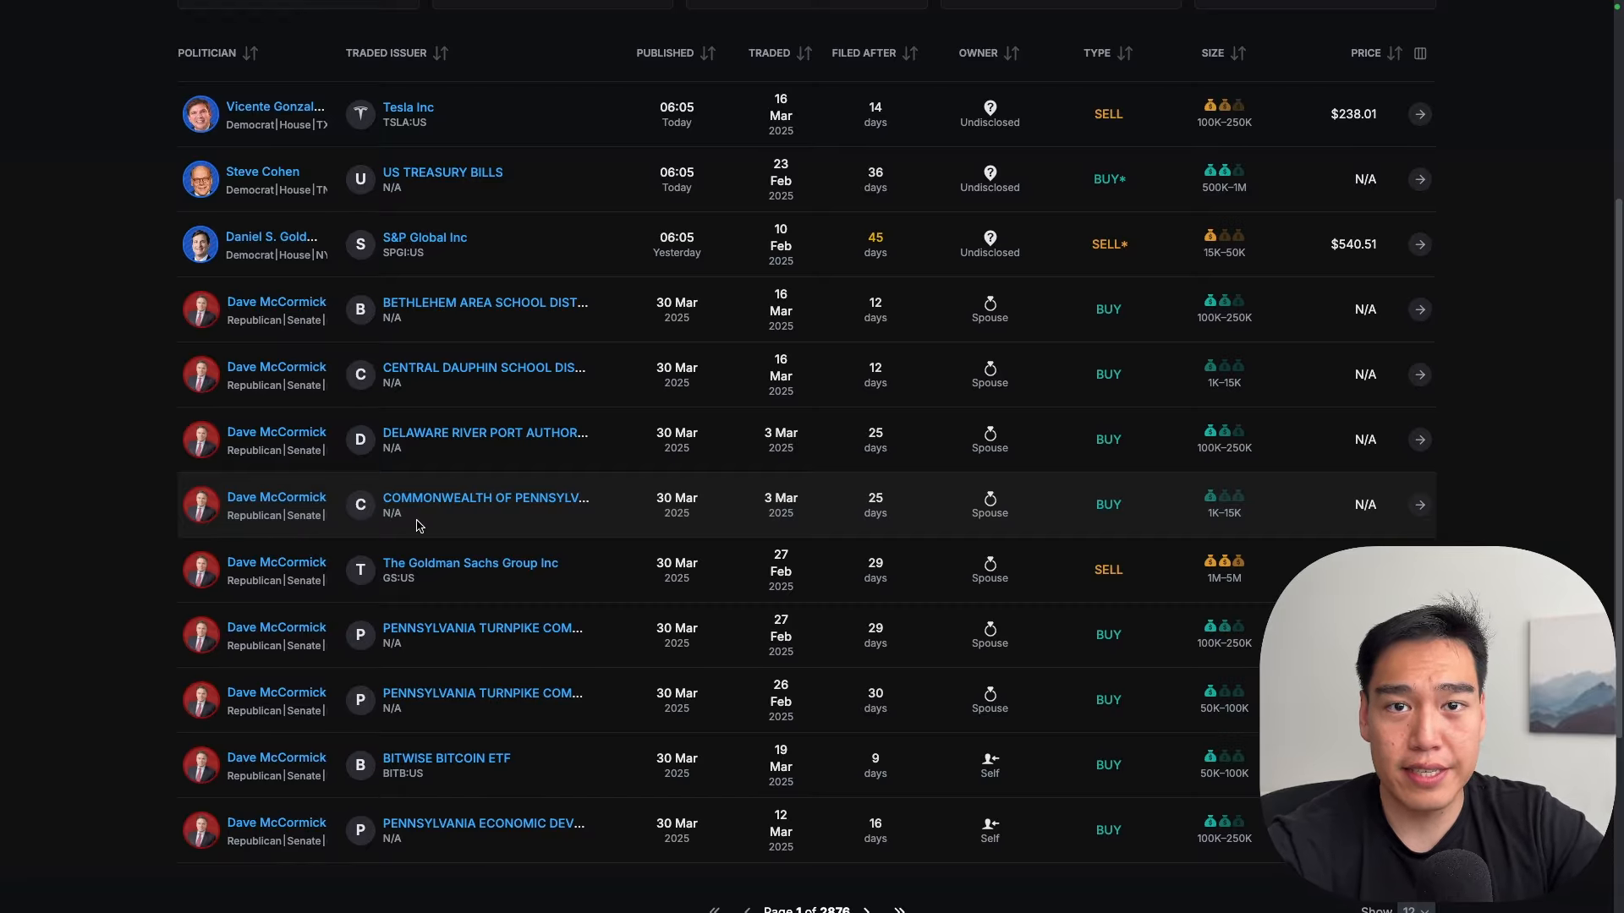
Step: Reread the prompt's instruction about duplicates in n8n, and open page 2 of the trades table on Capitol Trades
left_click(202, 36)
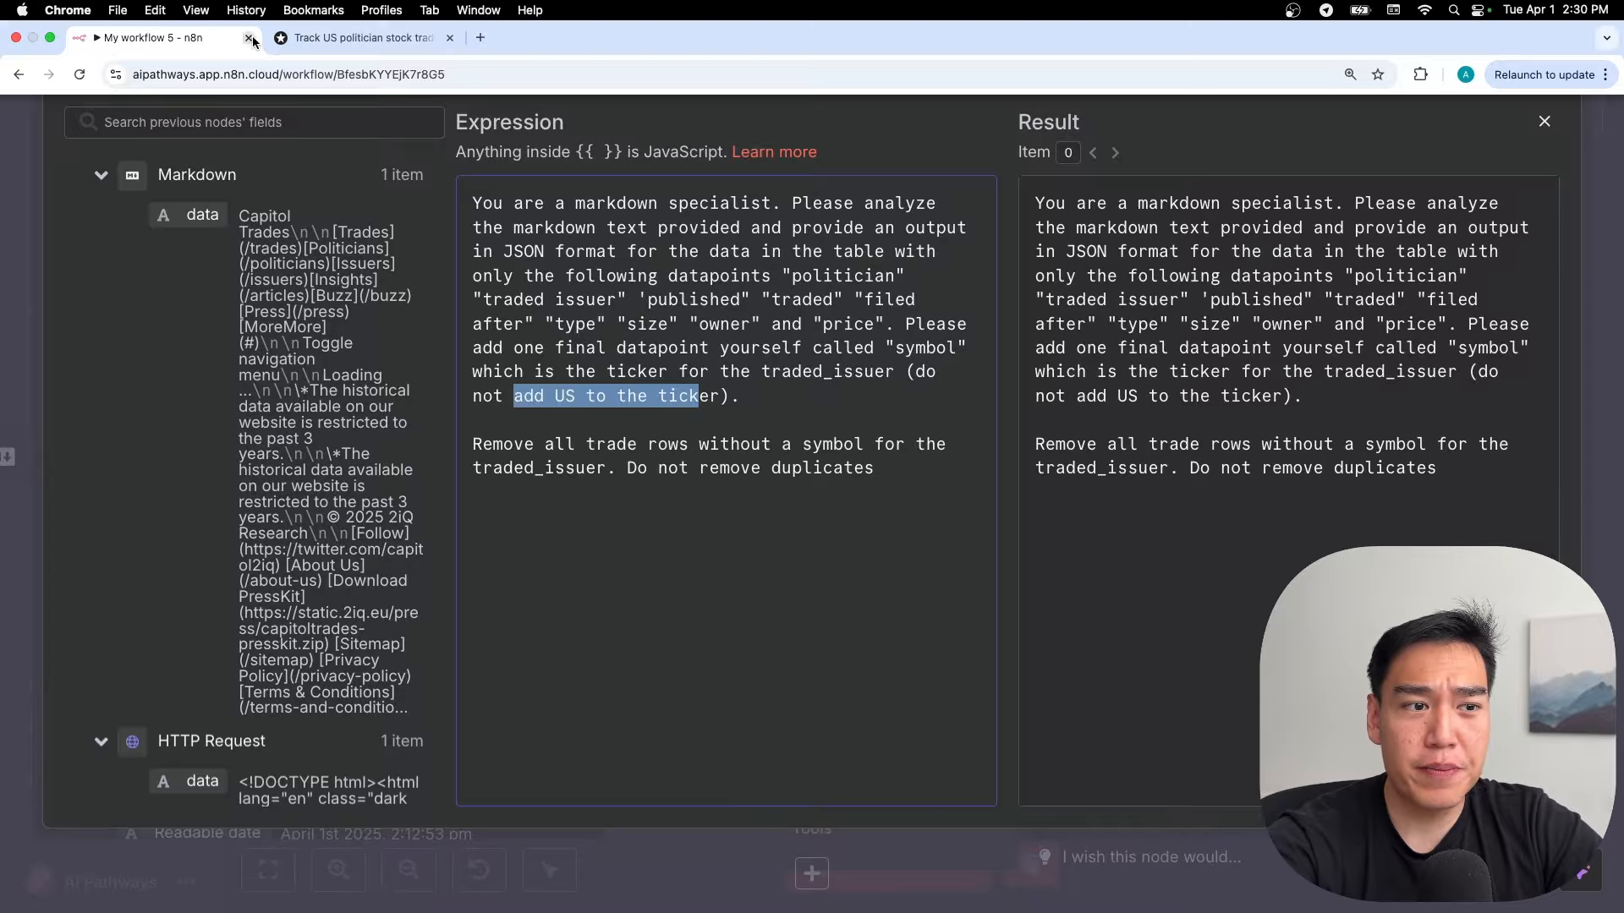
left_click_drag(884, 468, 653, 469)
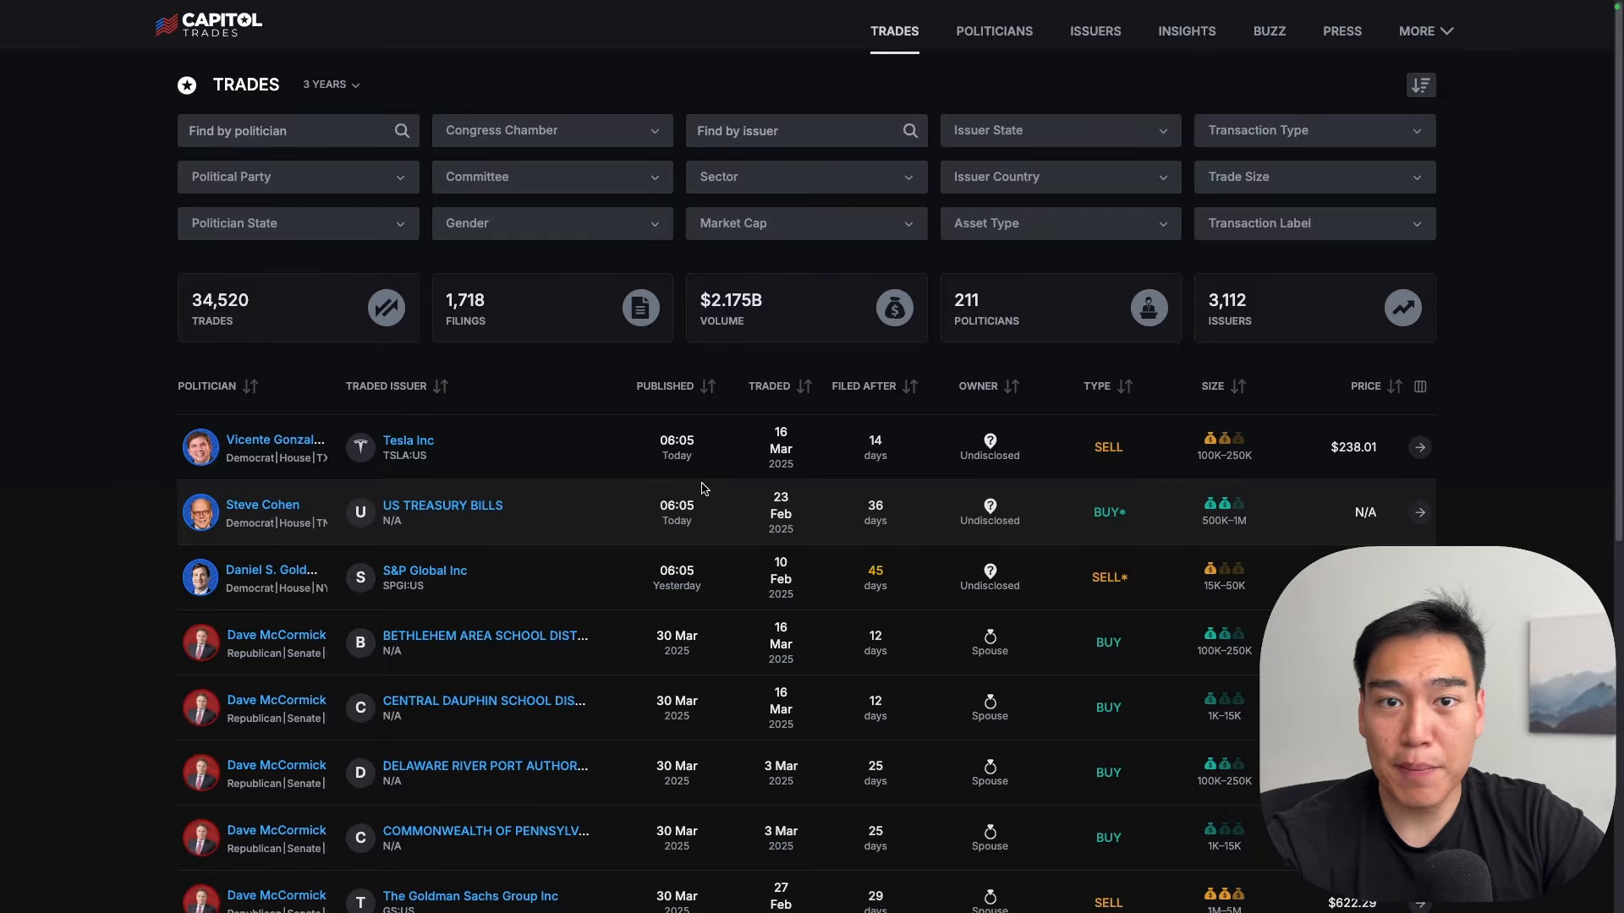
scroll(702, 489, "down", 10)
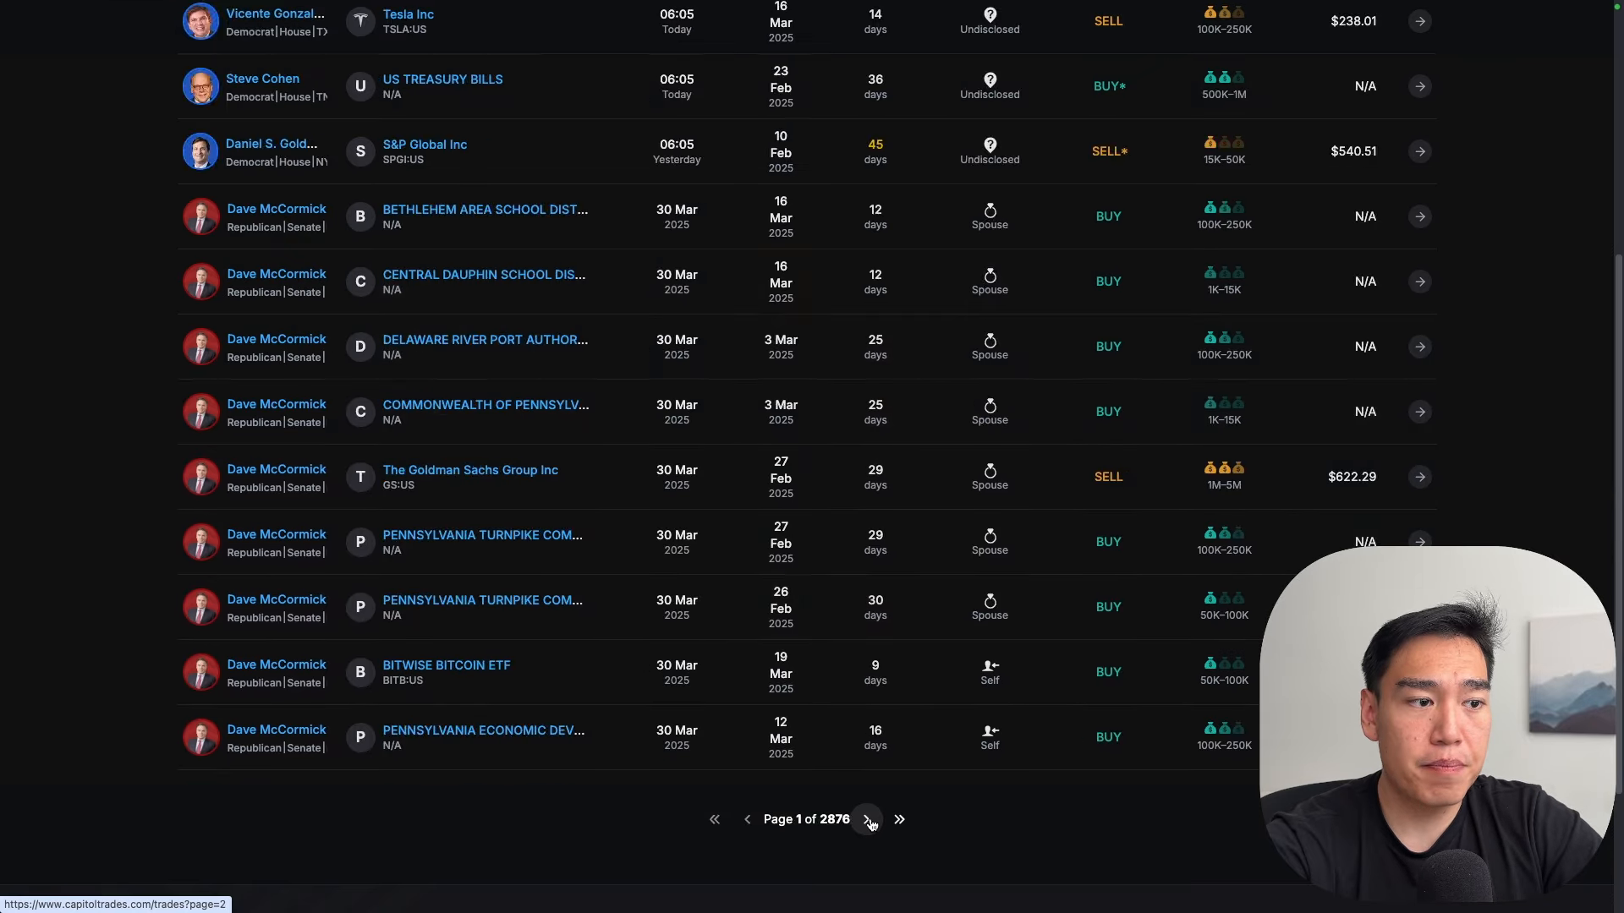
left_click(868, 819)
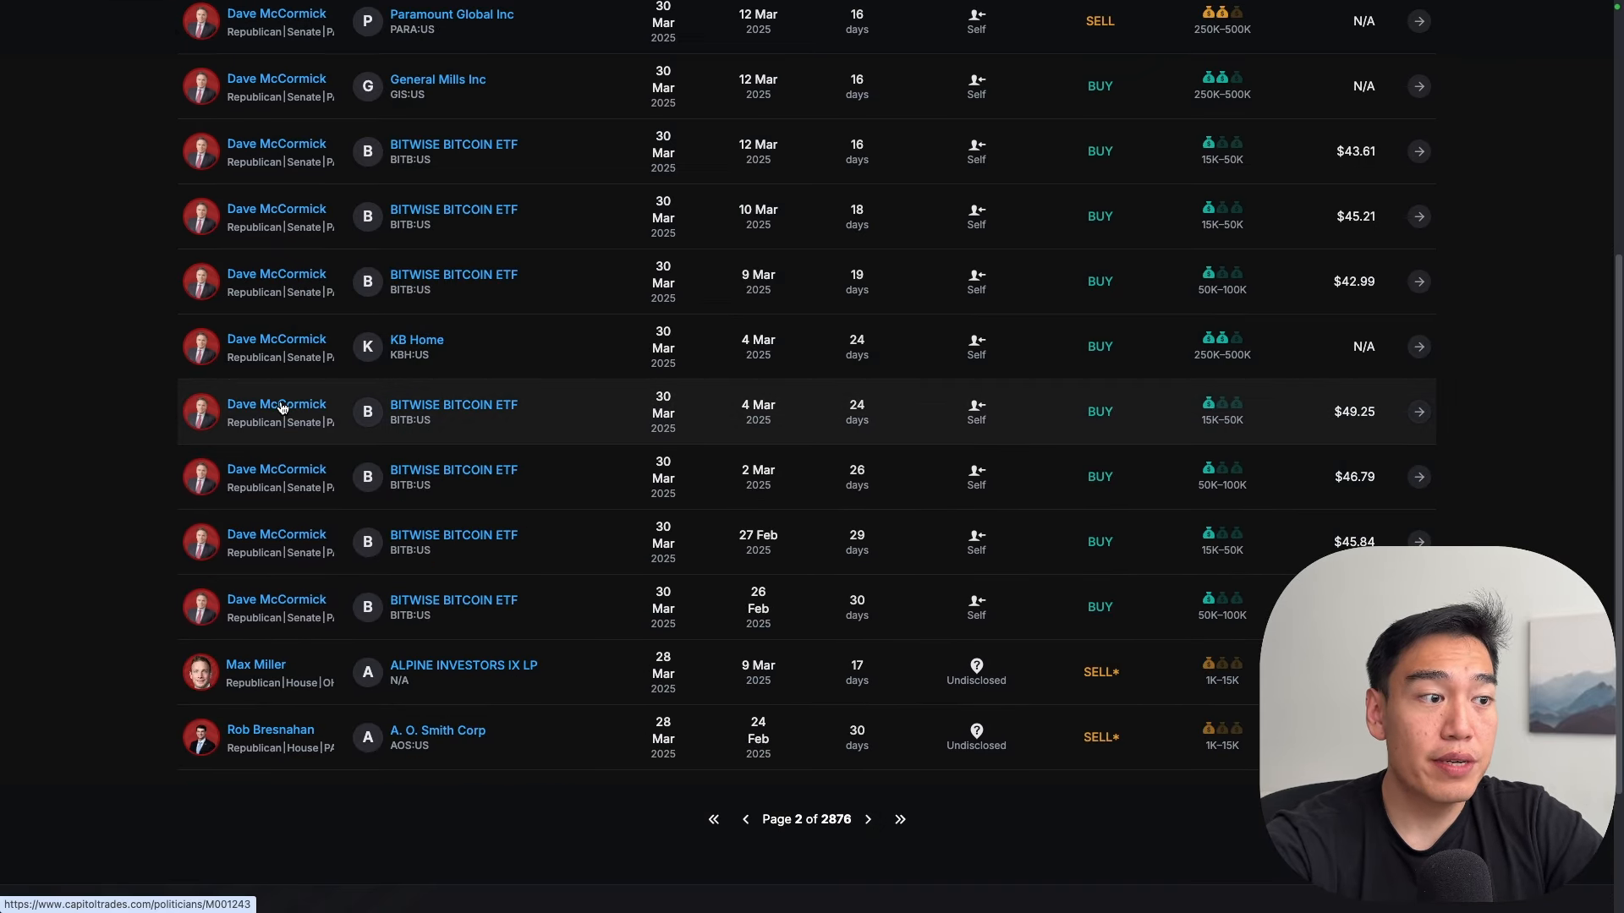
Step: Examine the repeated BITWISE BITCOIN ETF purchases on page 2 as an example of duplicate trades to keep
left_click_drag(580, 420, 601, 583)
left_click(601, 584)
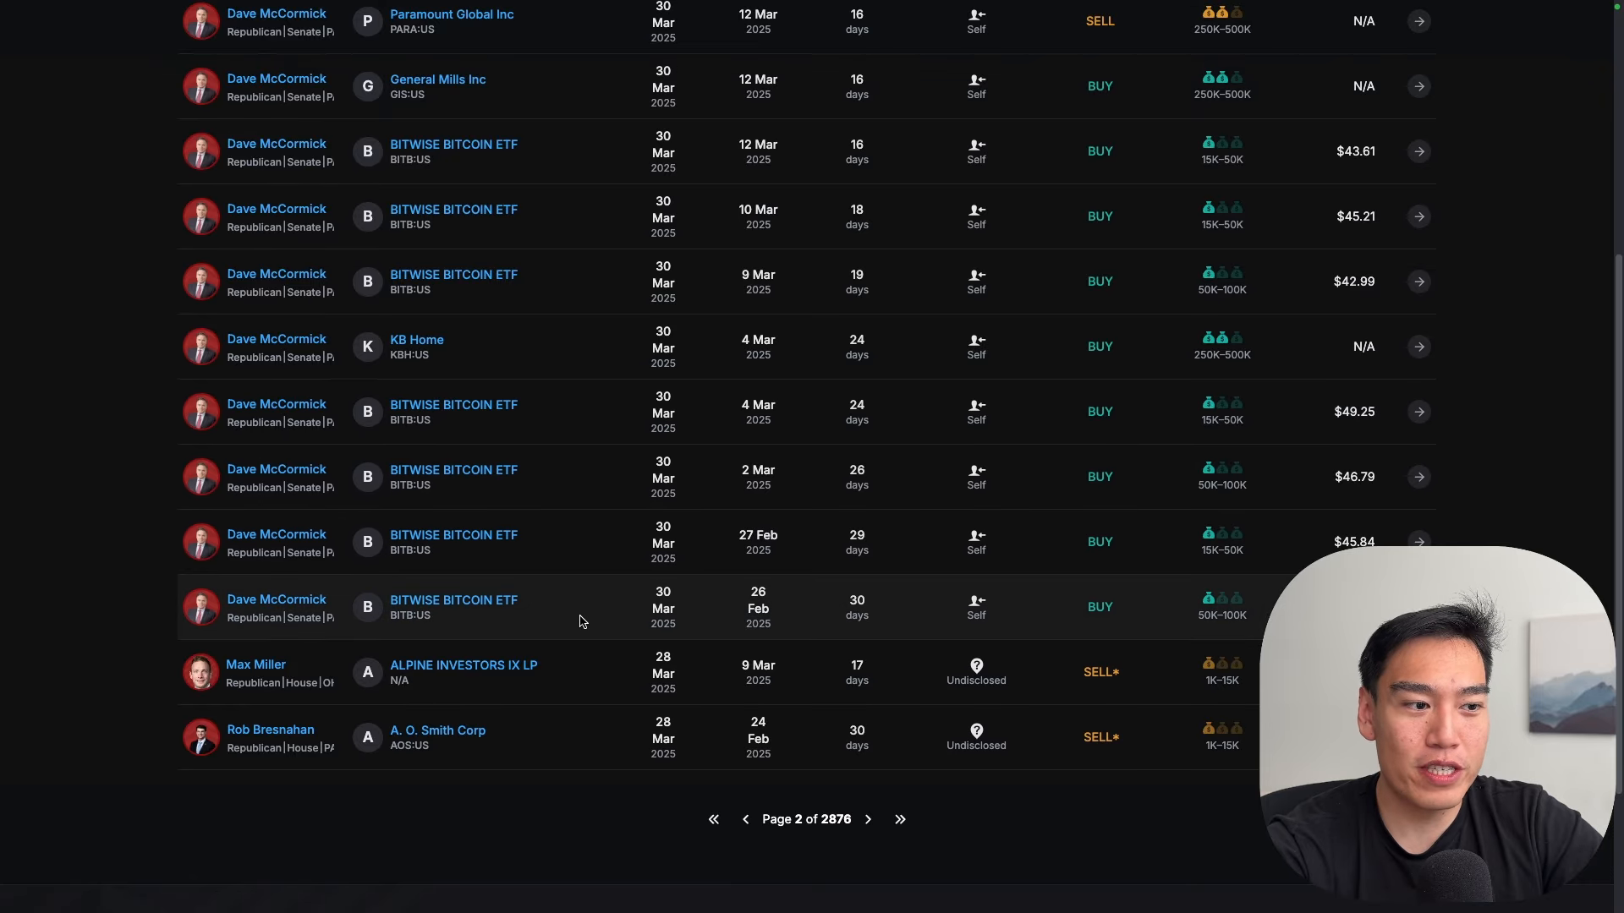
left_click_drag(582, 619, 561, 400)
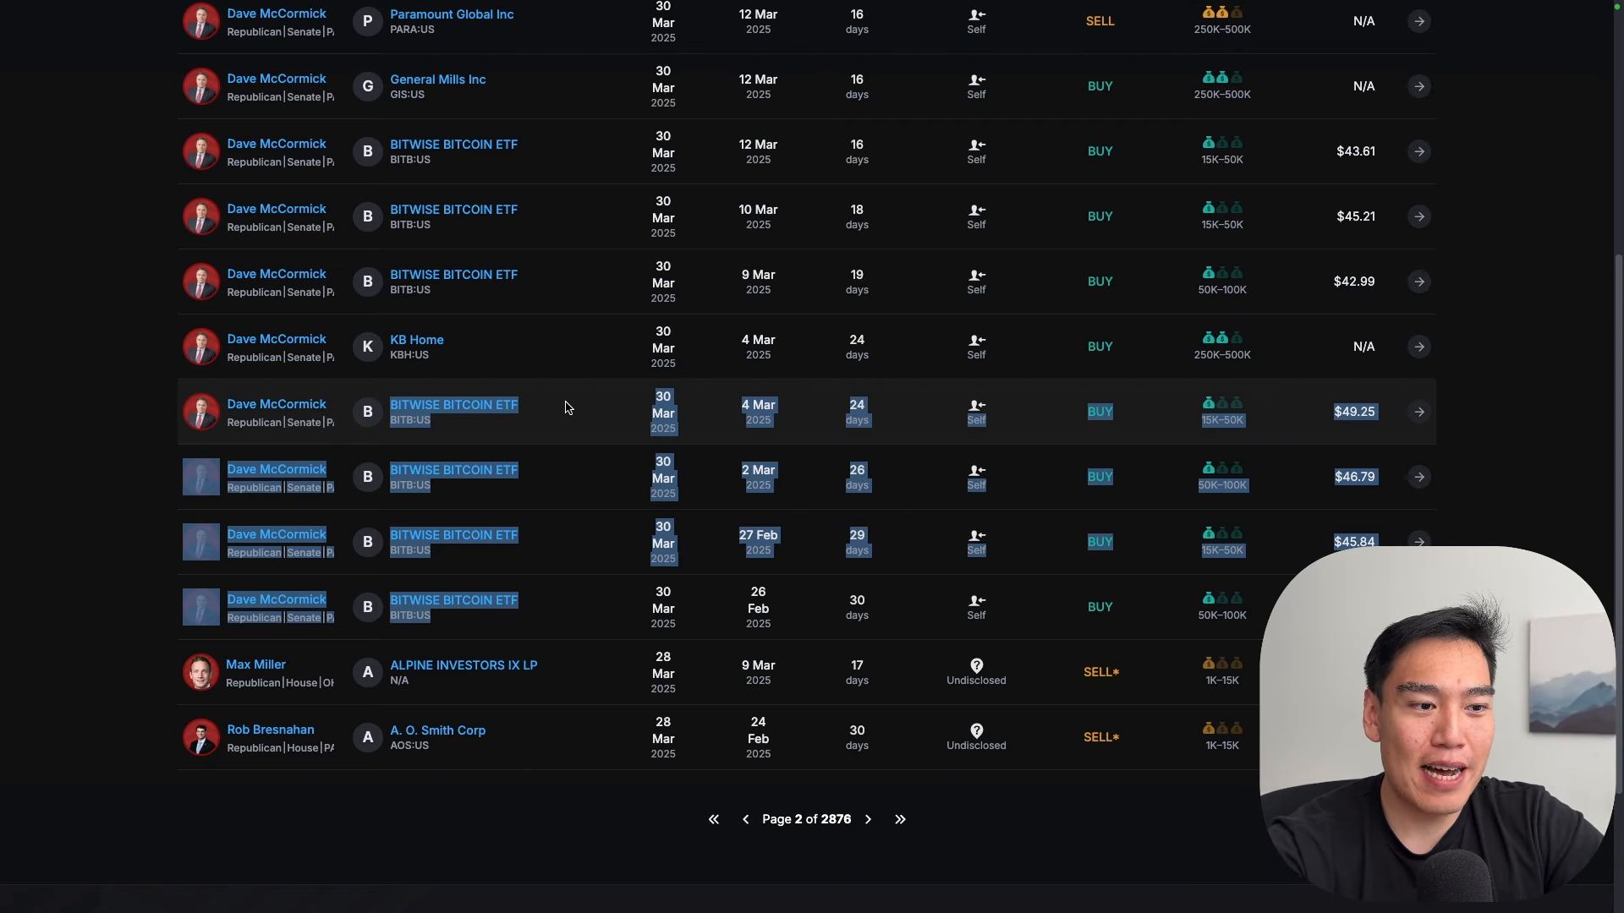
scroll(569, 409, "down", 1)
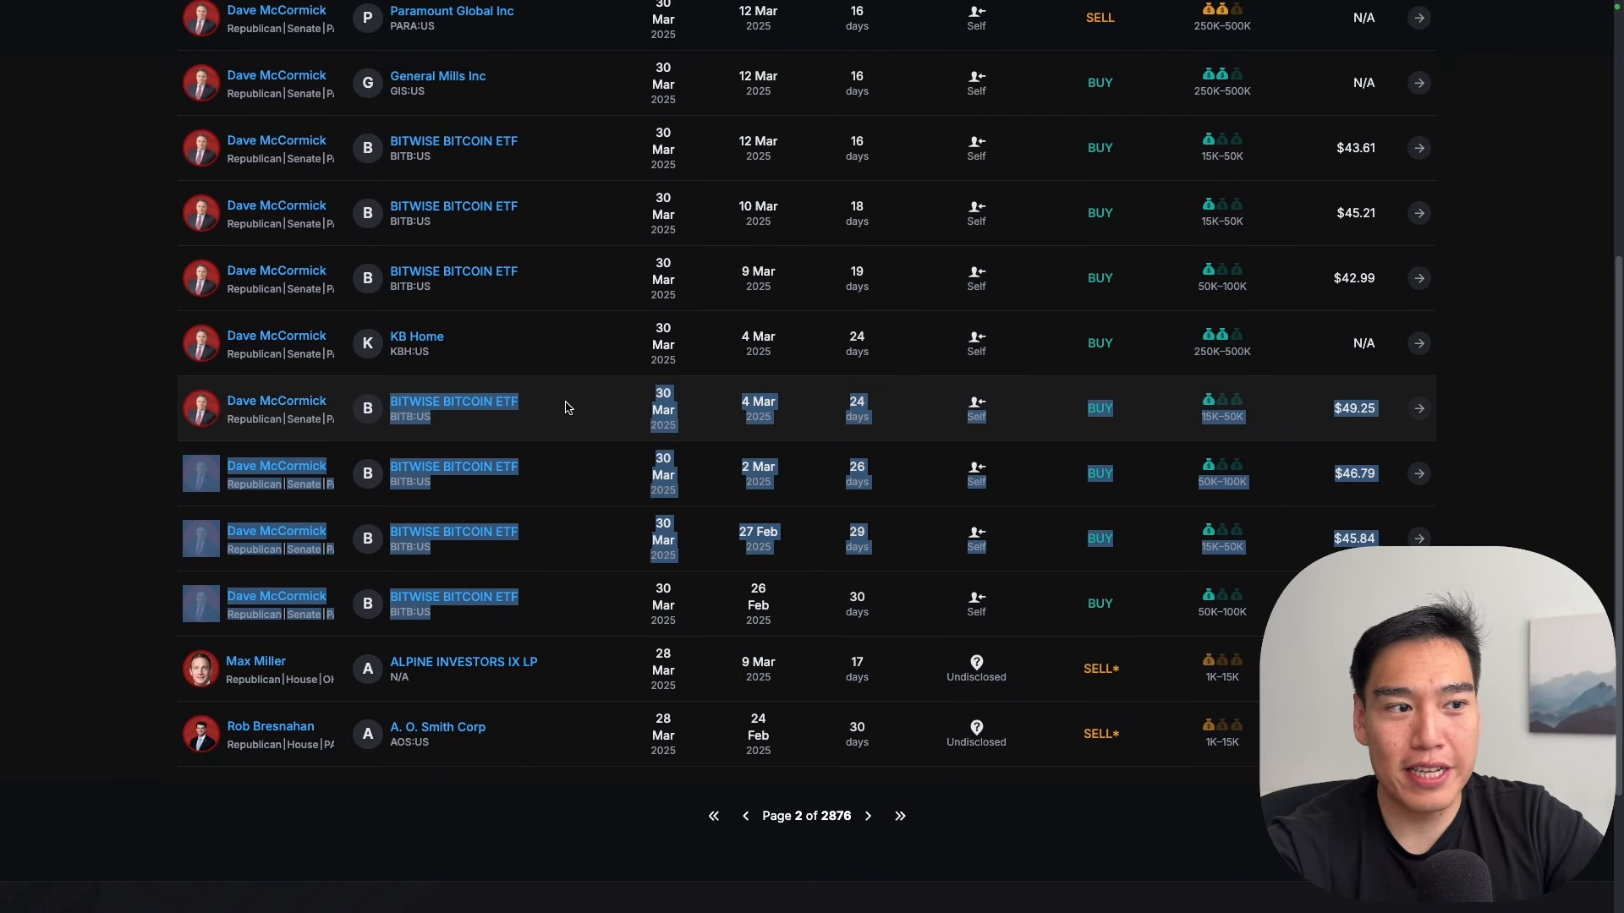
left_click(566, 408)
left_click_drag(565, 408, 545, 379)
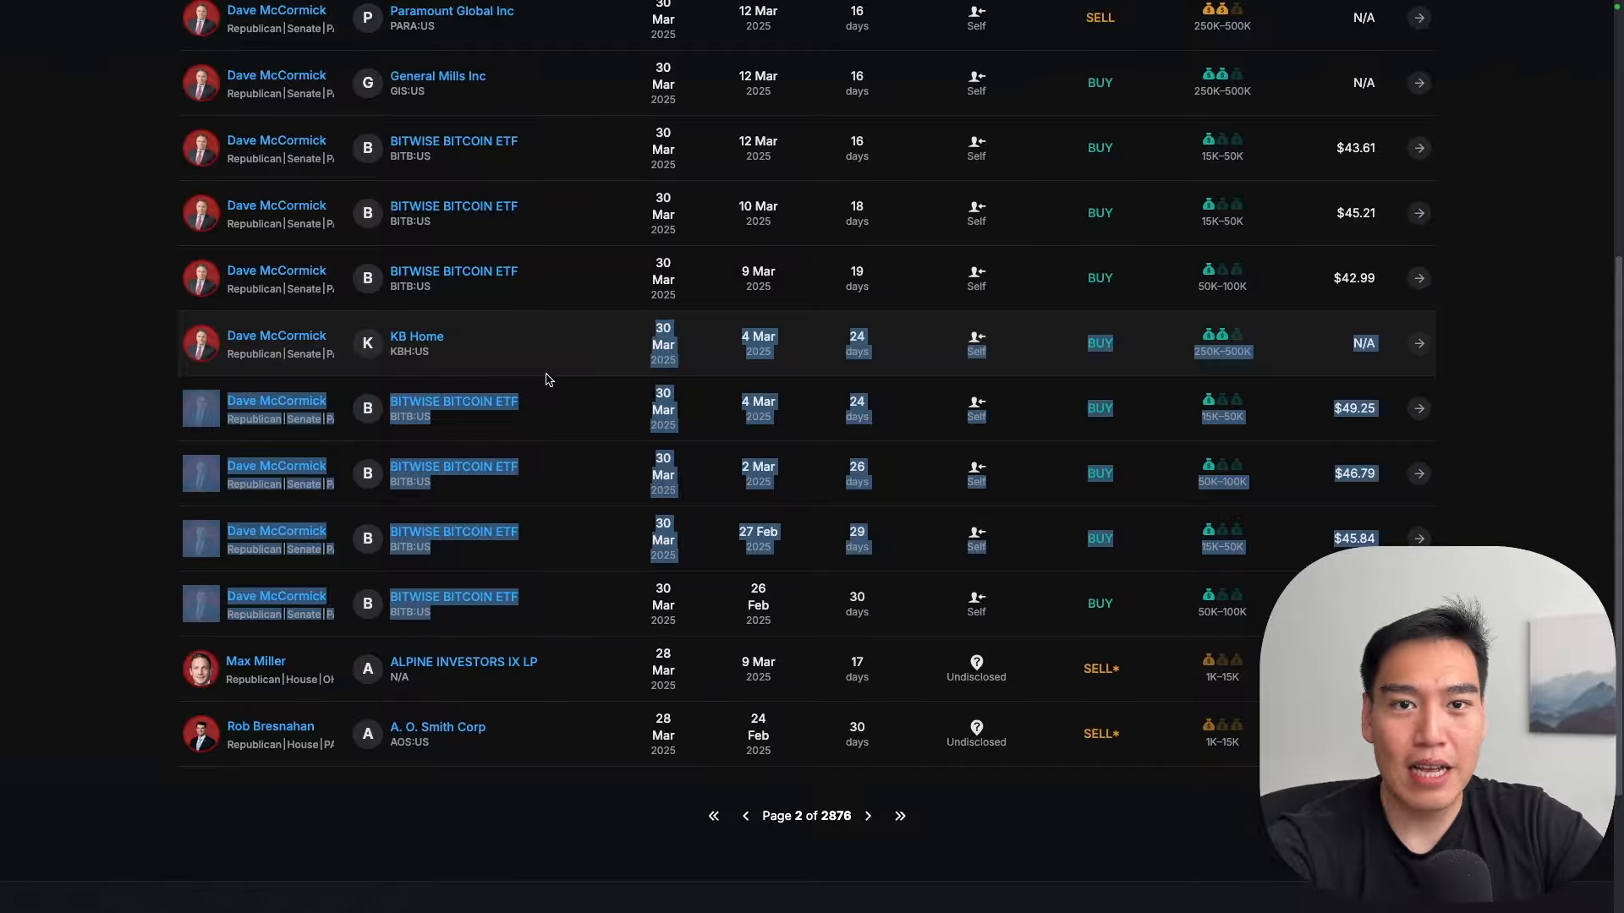
Step: Return to n8n and add the Markdown node's data, {{ $json.data }}, on its own line below the prompt's instructions, leaving a blank line between
left_click(188, 37)
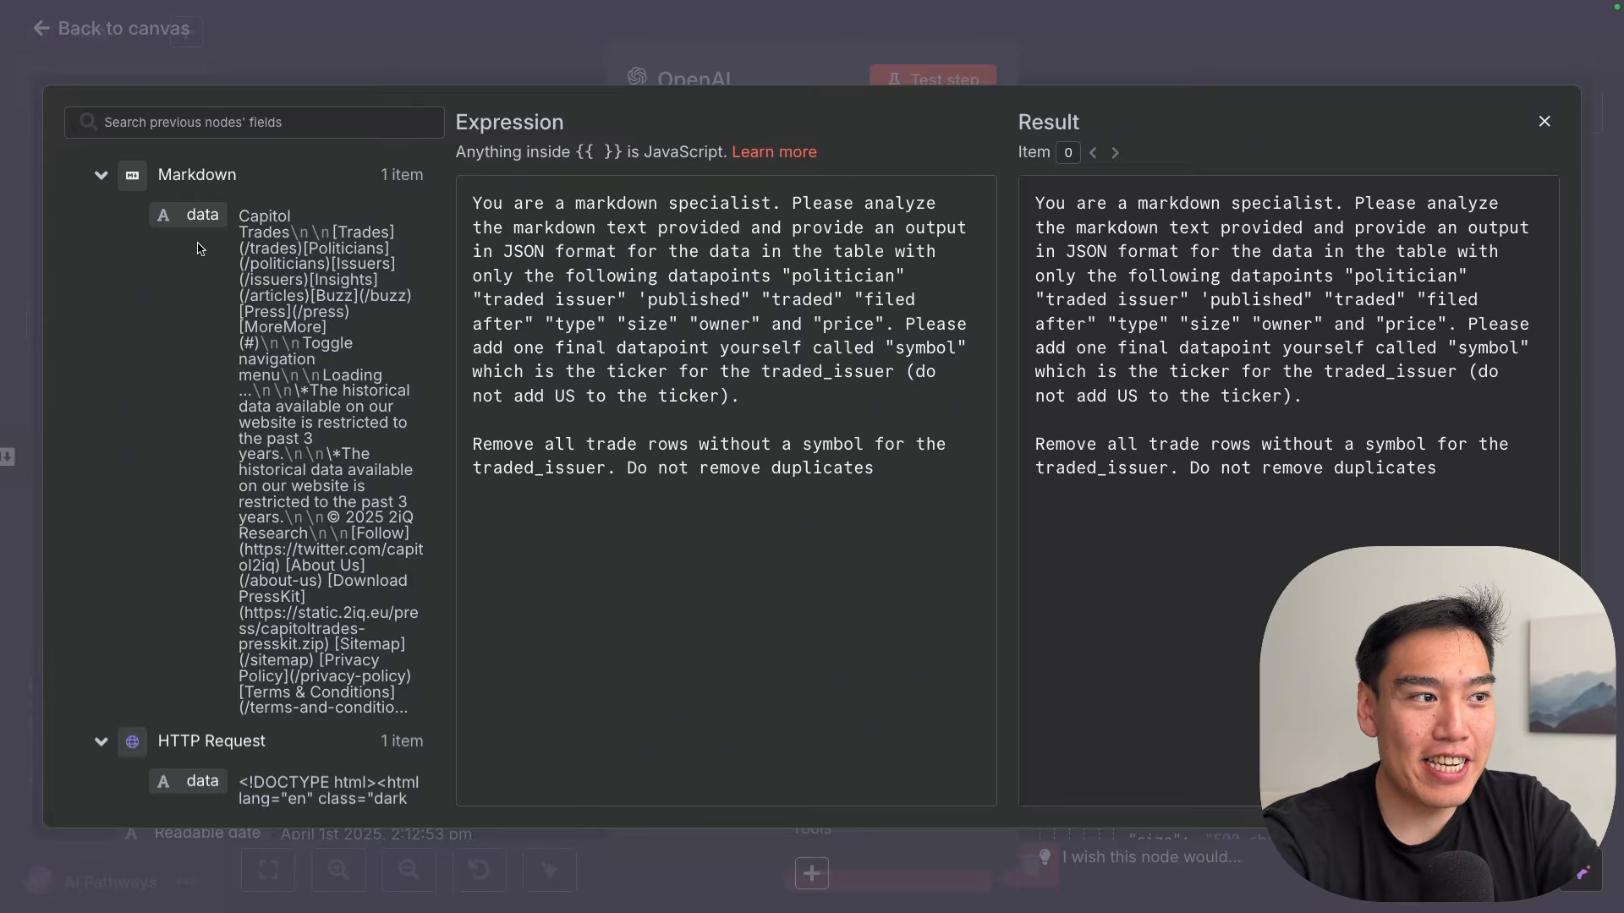
left_click_drag(202, 217, 668, 576)
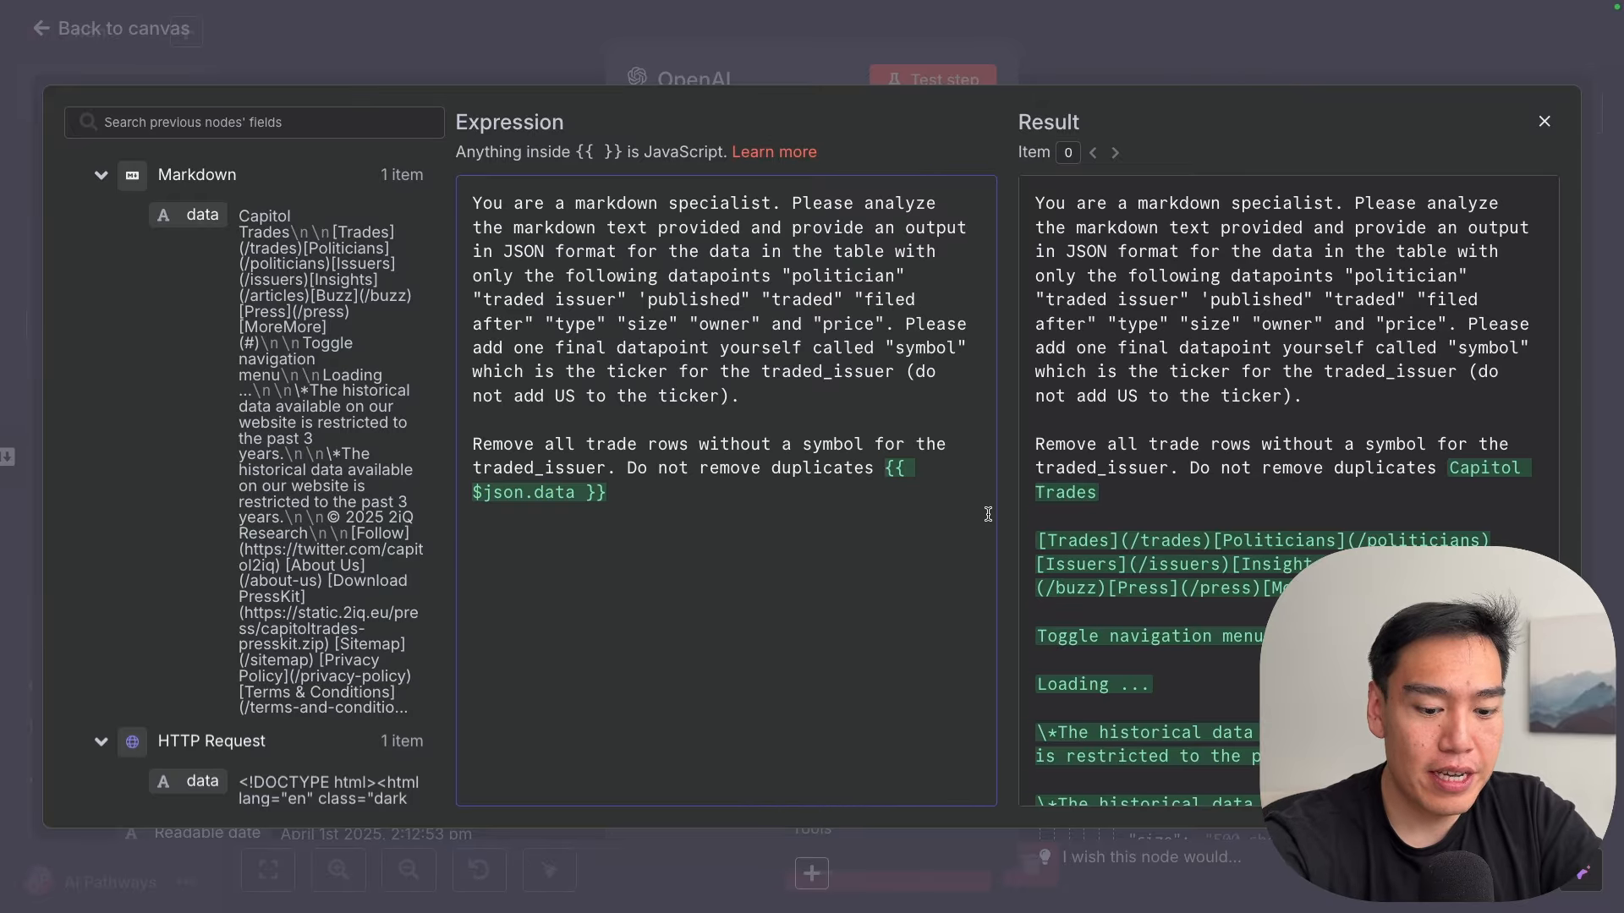
key("Return")
key("Return")
scroll(1157, 467, "down", 5)
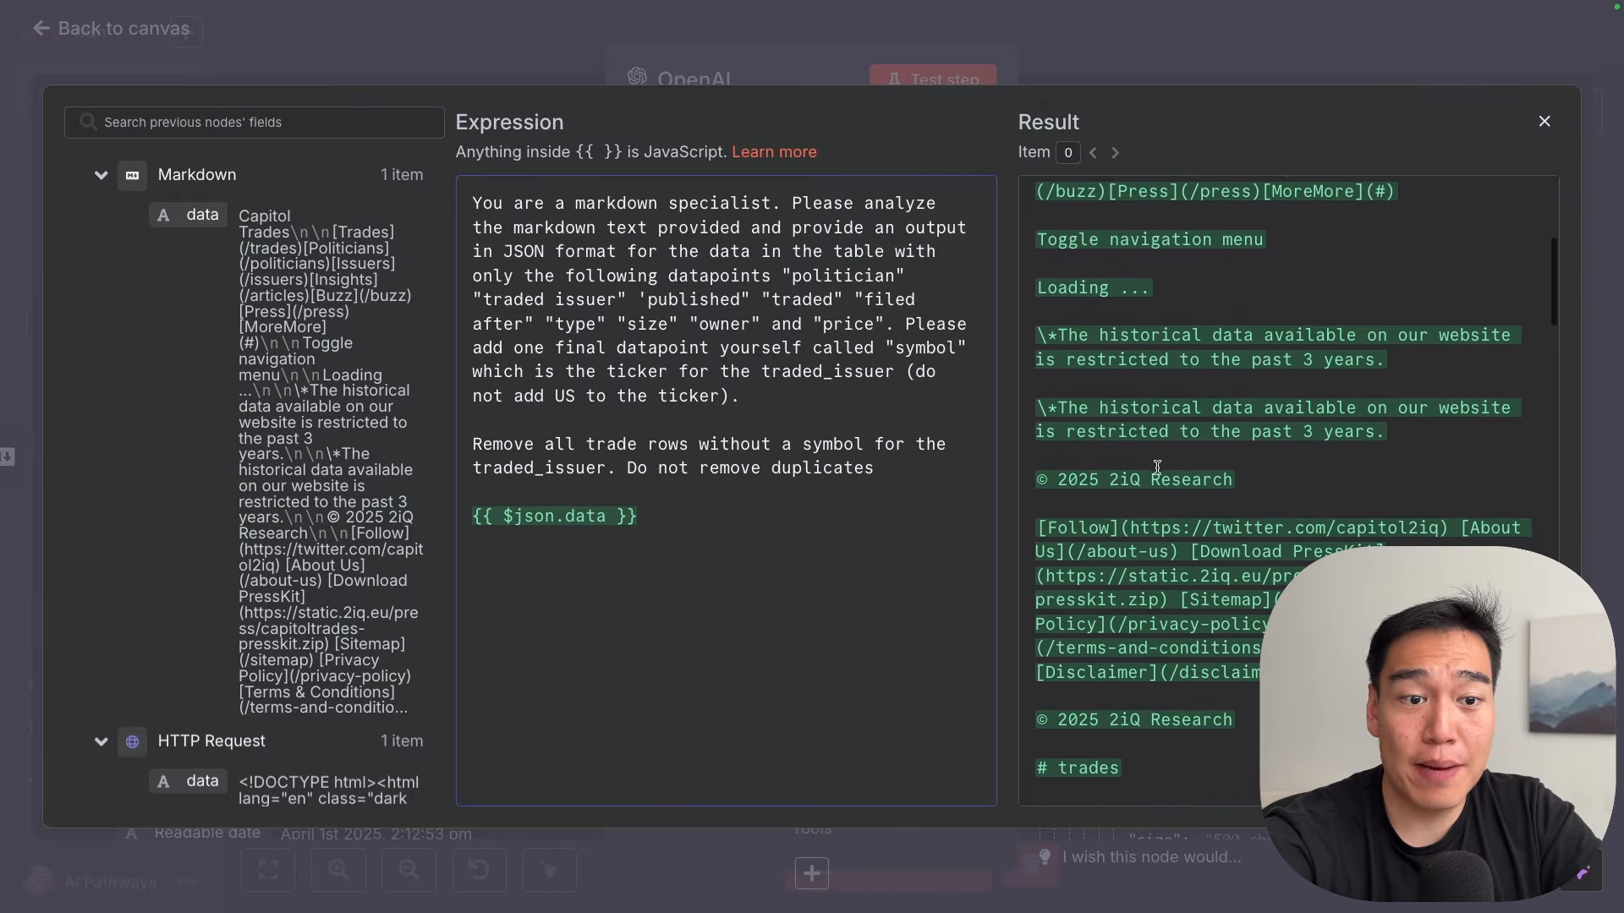
scroll(1157, 467, "down", 10)
left_click(1184, 50)
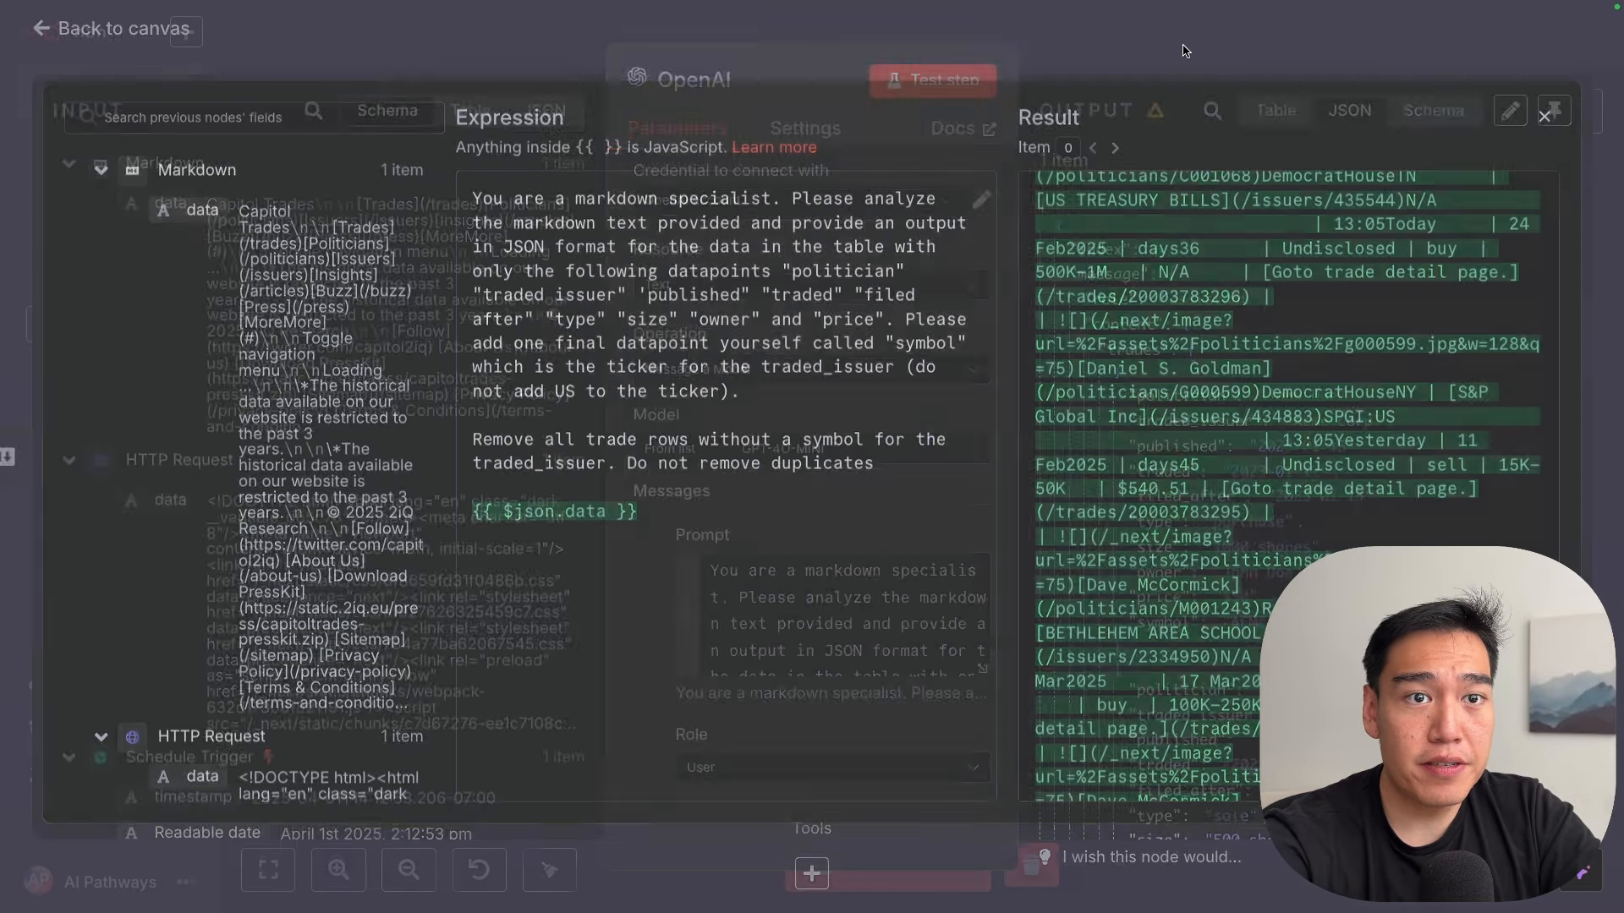
Step: Review the OpenAI node's Output Content as JSON setting and the prompt's matching request to provide an output in JSON format
scroll(676, 549, "down", 6)
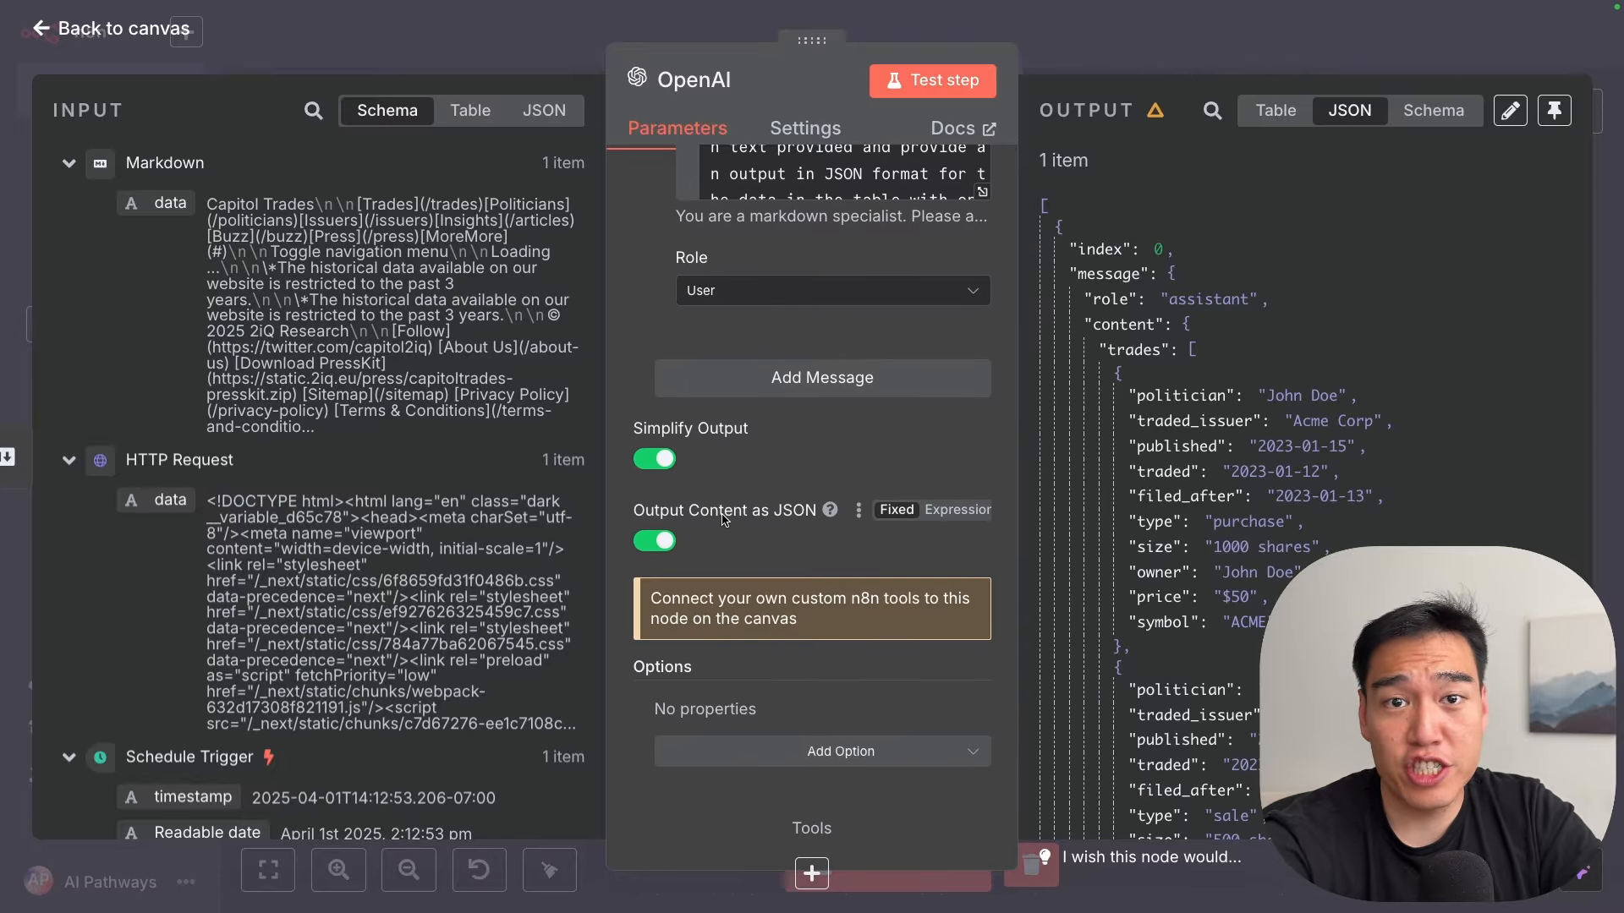
scroll(845, 549, "up", 5)
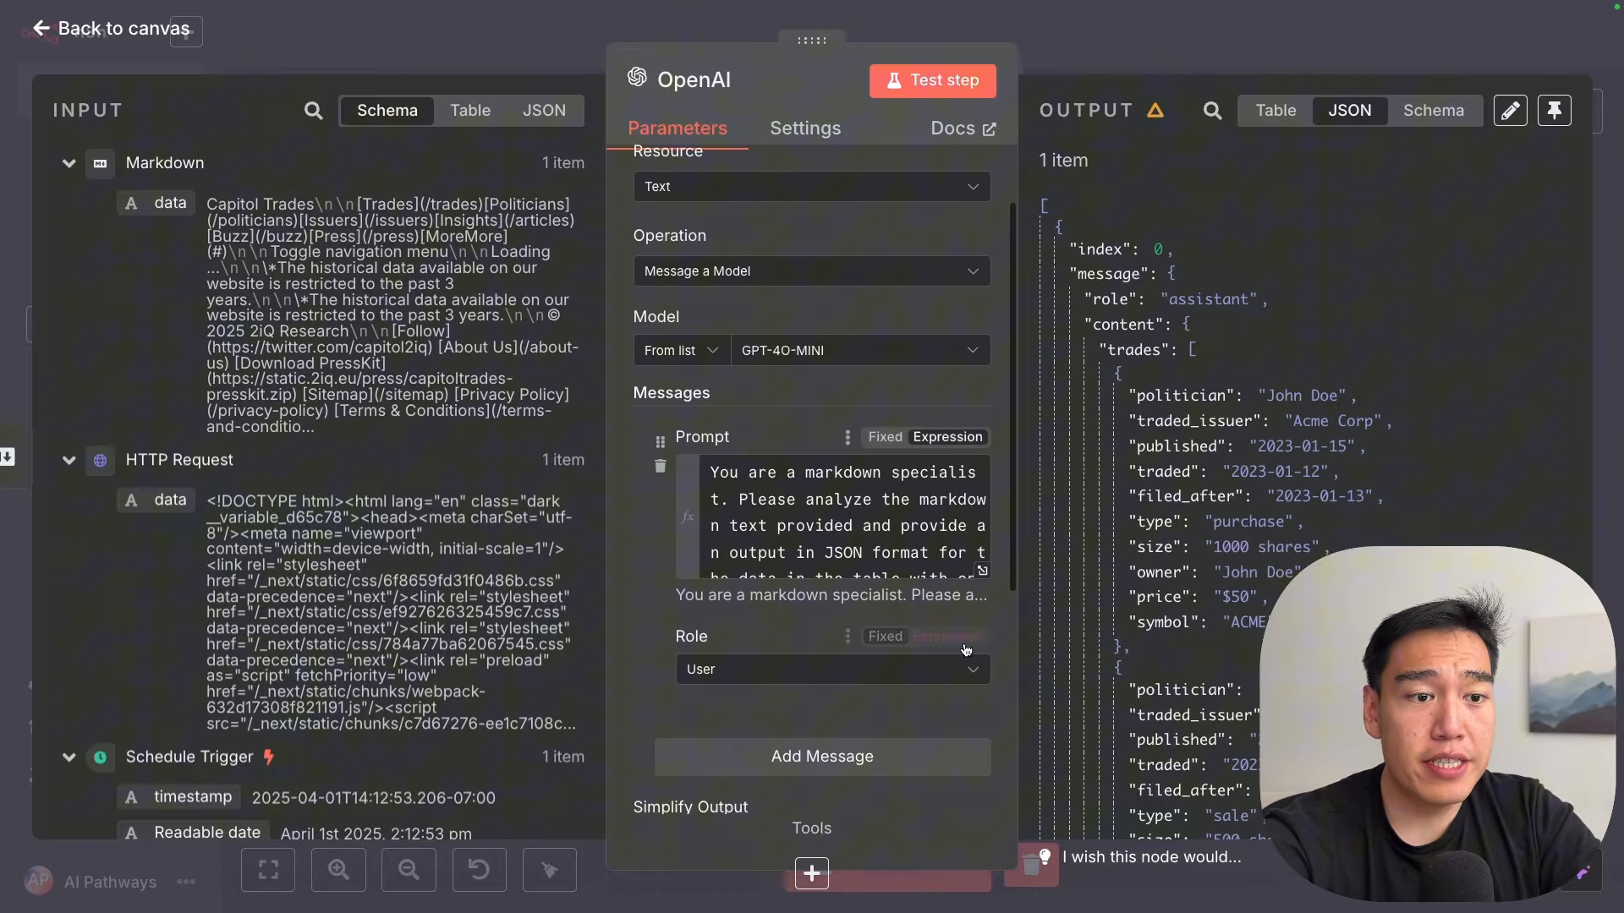
left_click(983, 572)
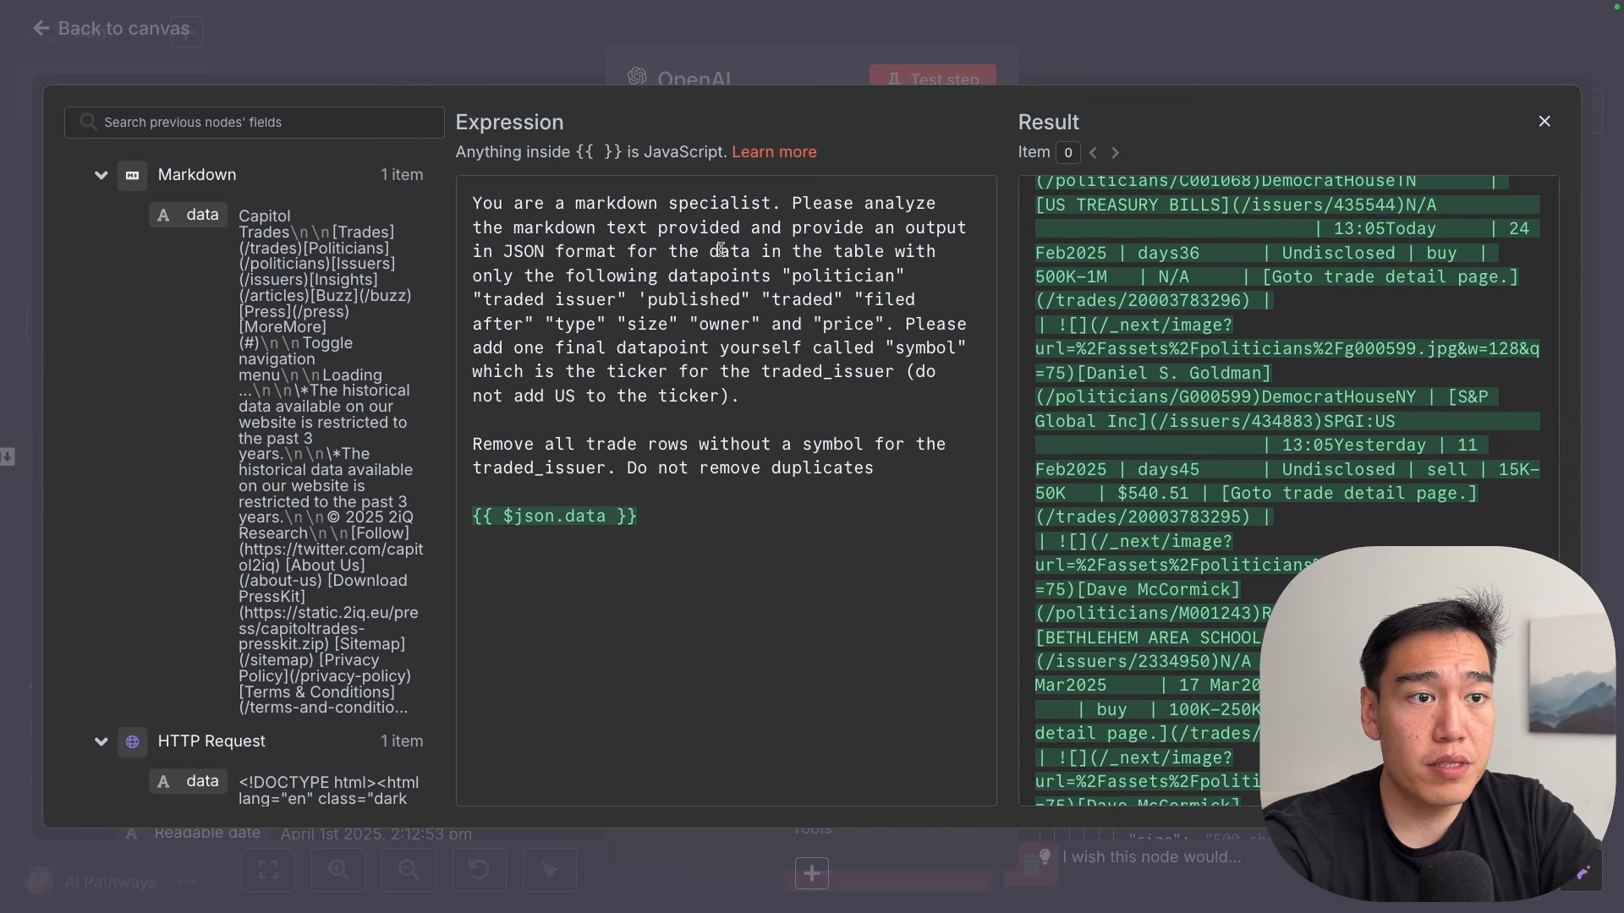
left_click_drag(791, 228, 618, 251)
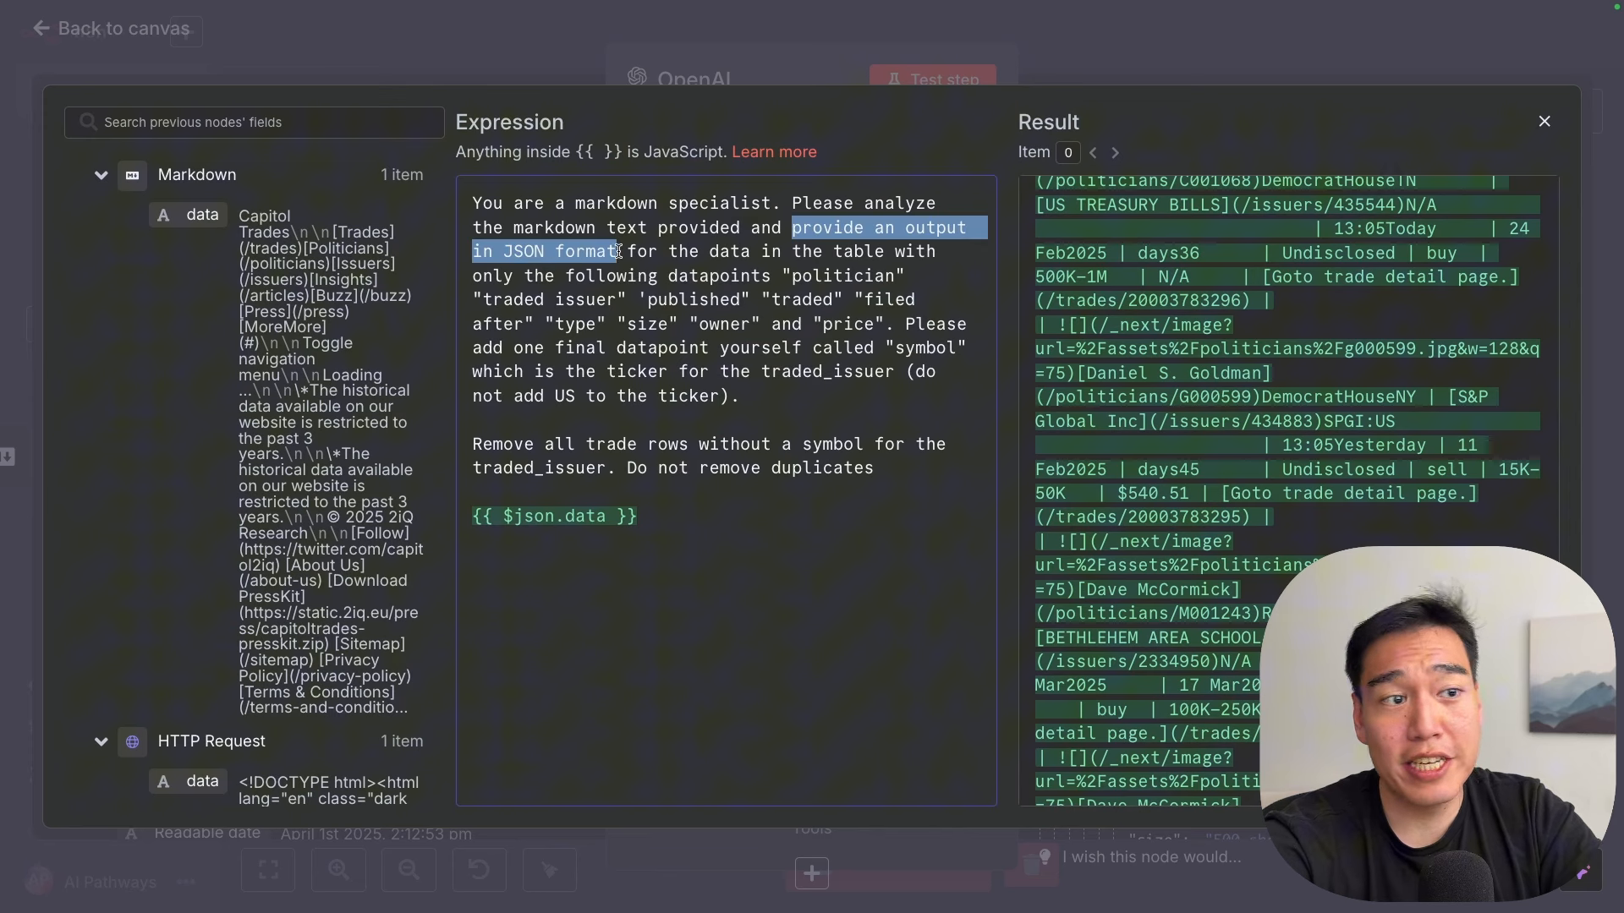
left_click(733, 77)
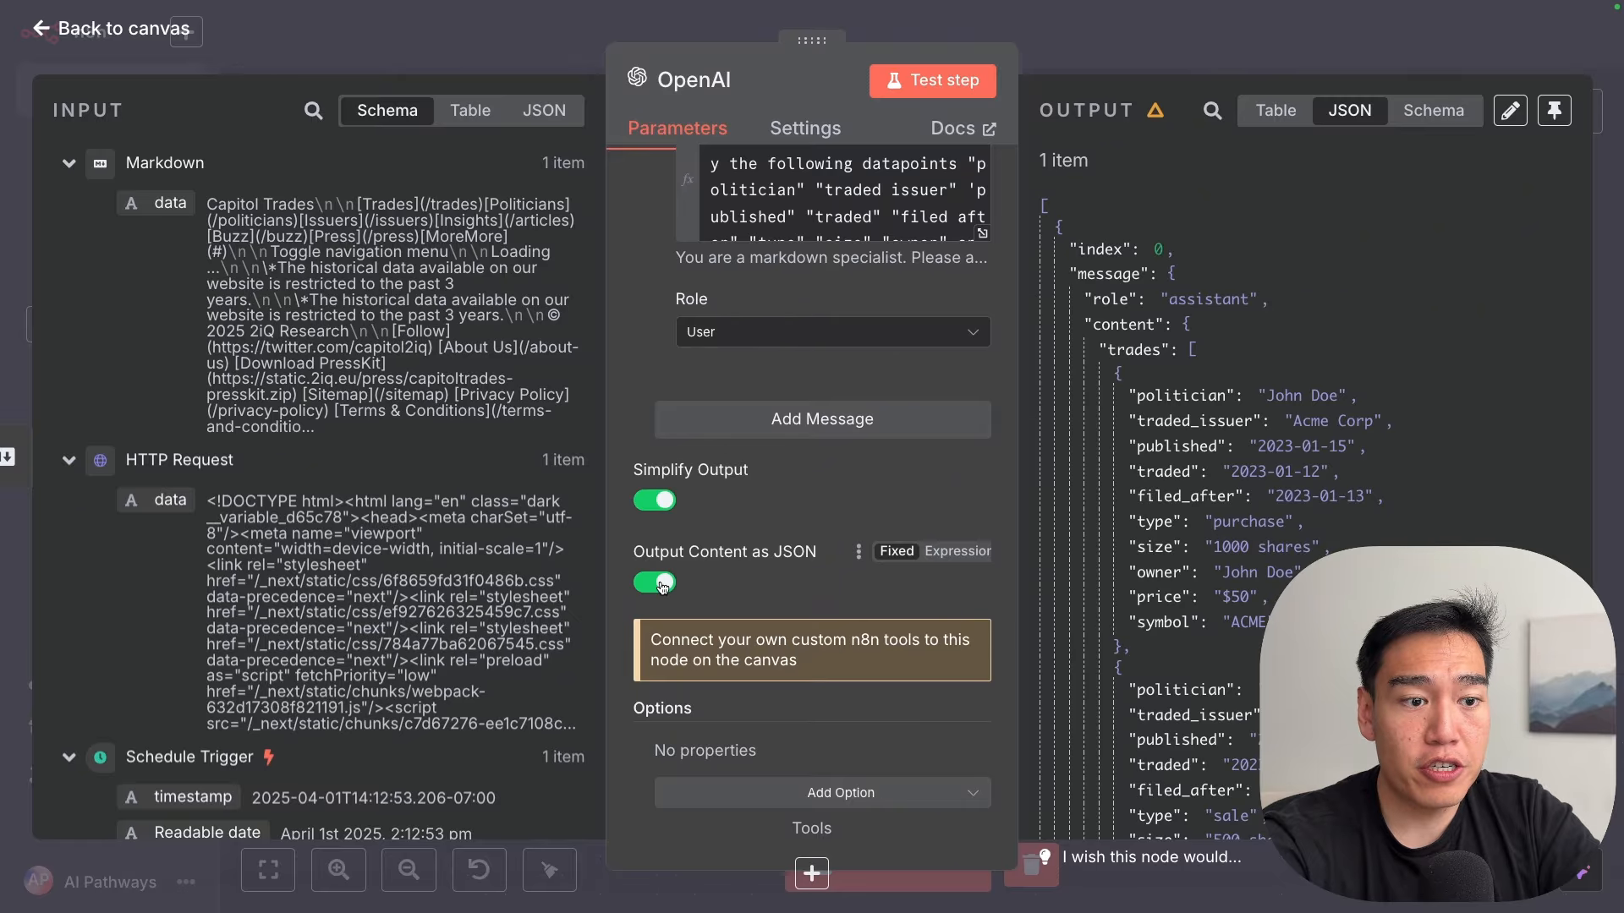
Step: Test the OpenAI node and examine the politician, issuer, date, size, price and symbol fields of each trade in its JSON output
left_click(936, 79)
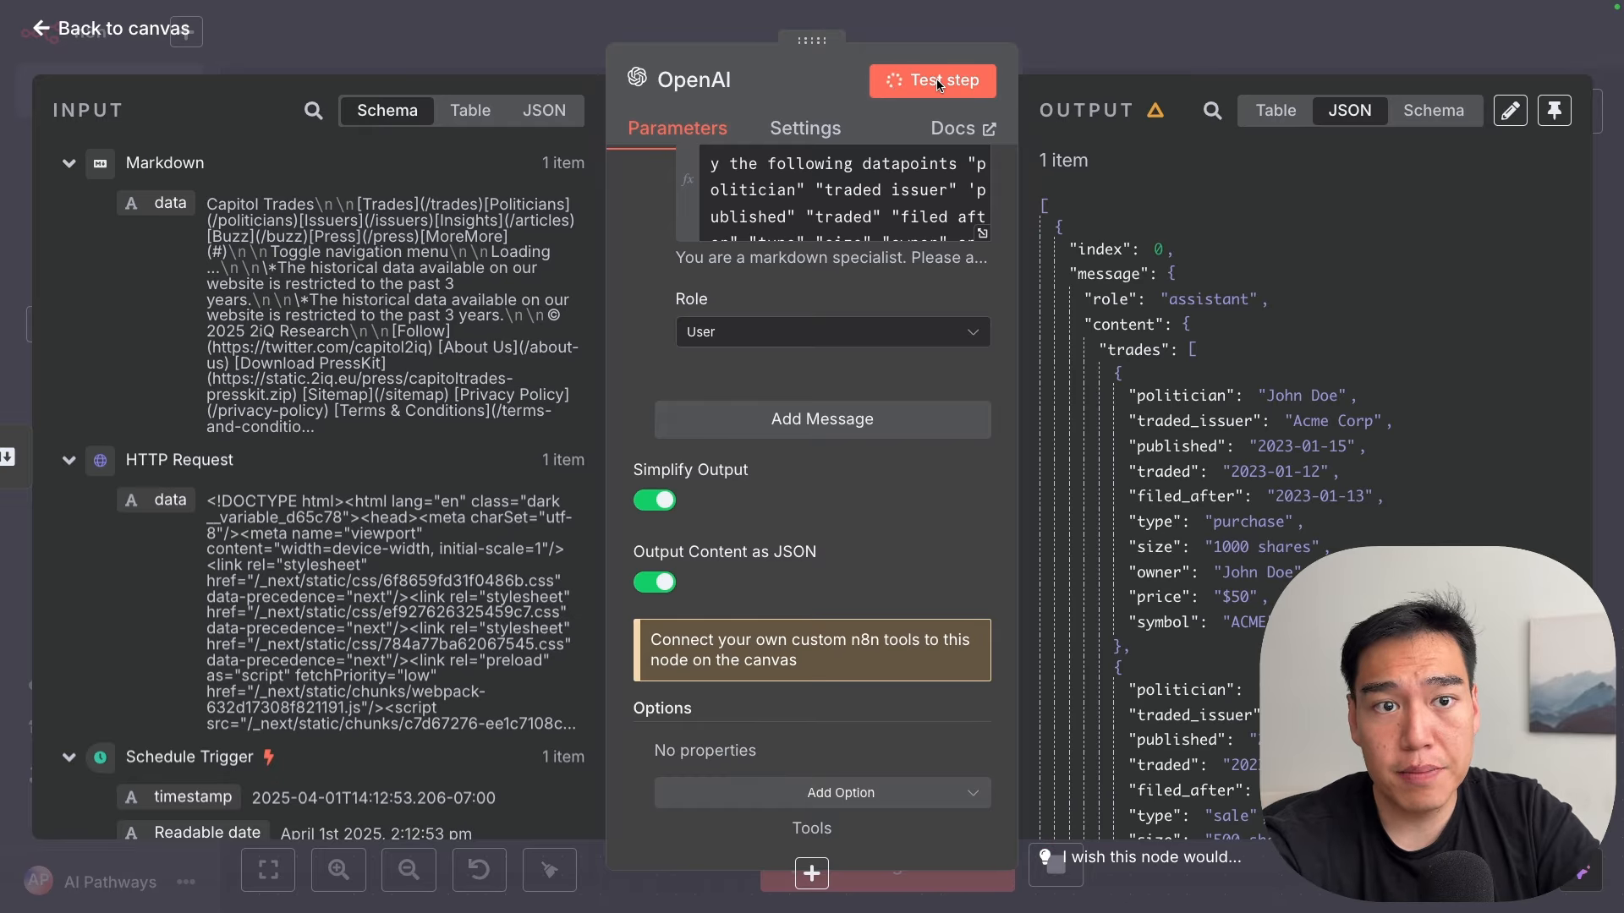
scroll(907, 514, "up", 3)
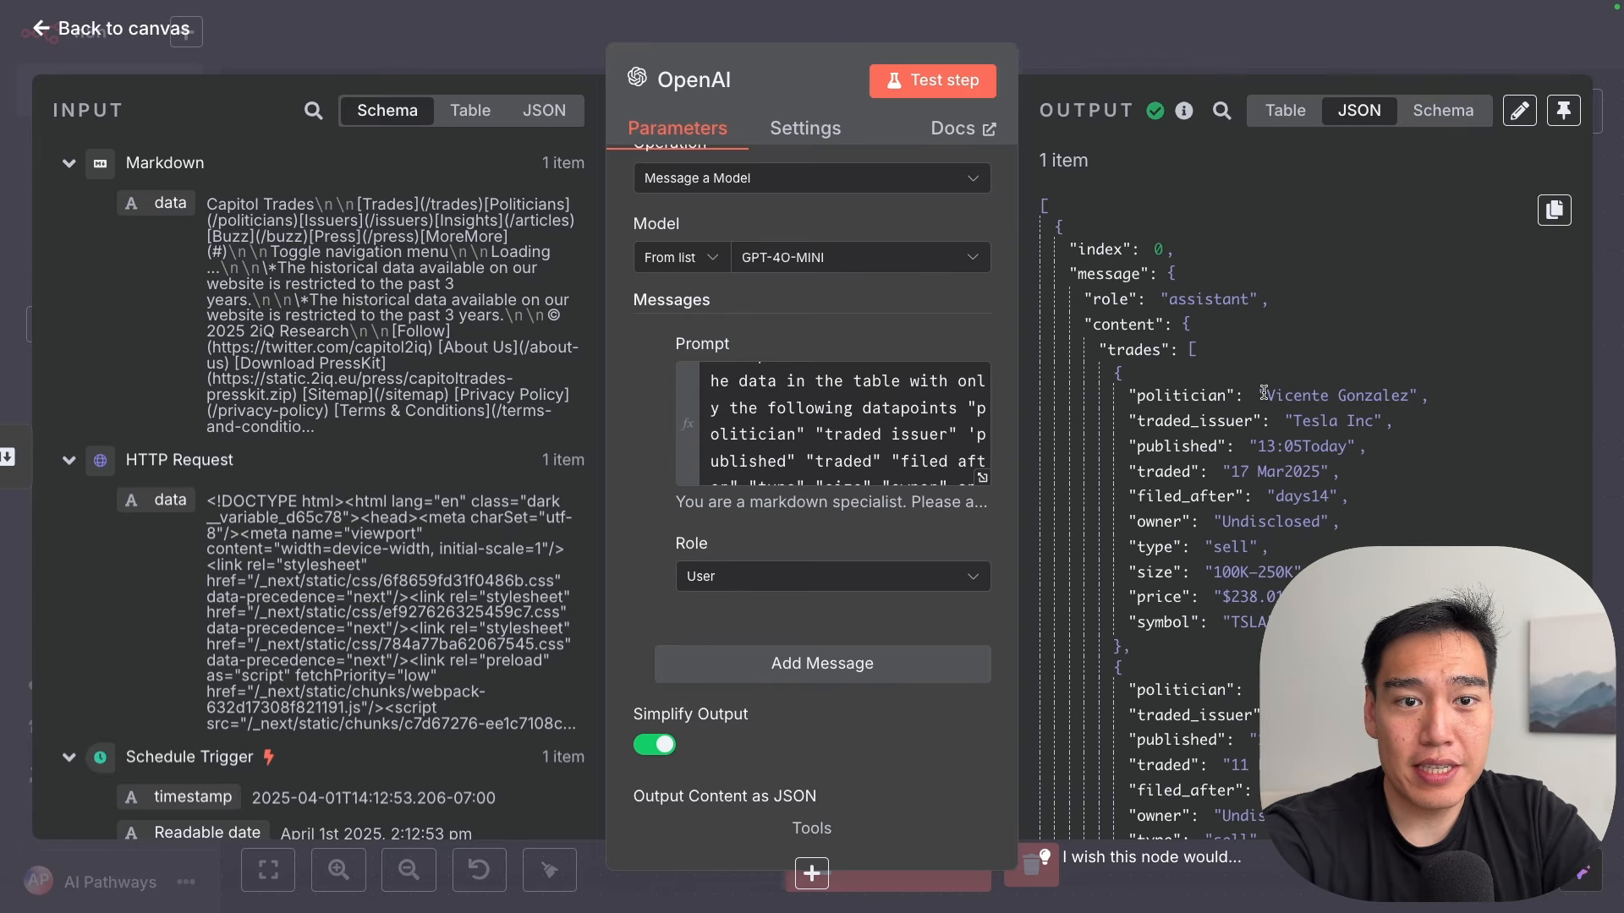
left_click_drag(1264, 392, 1295, 412)
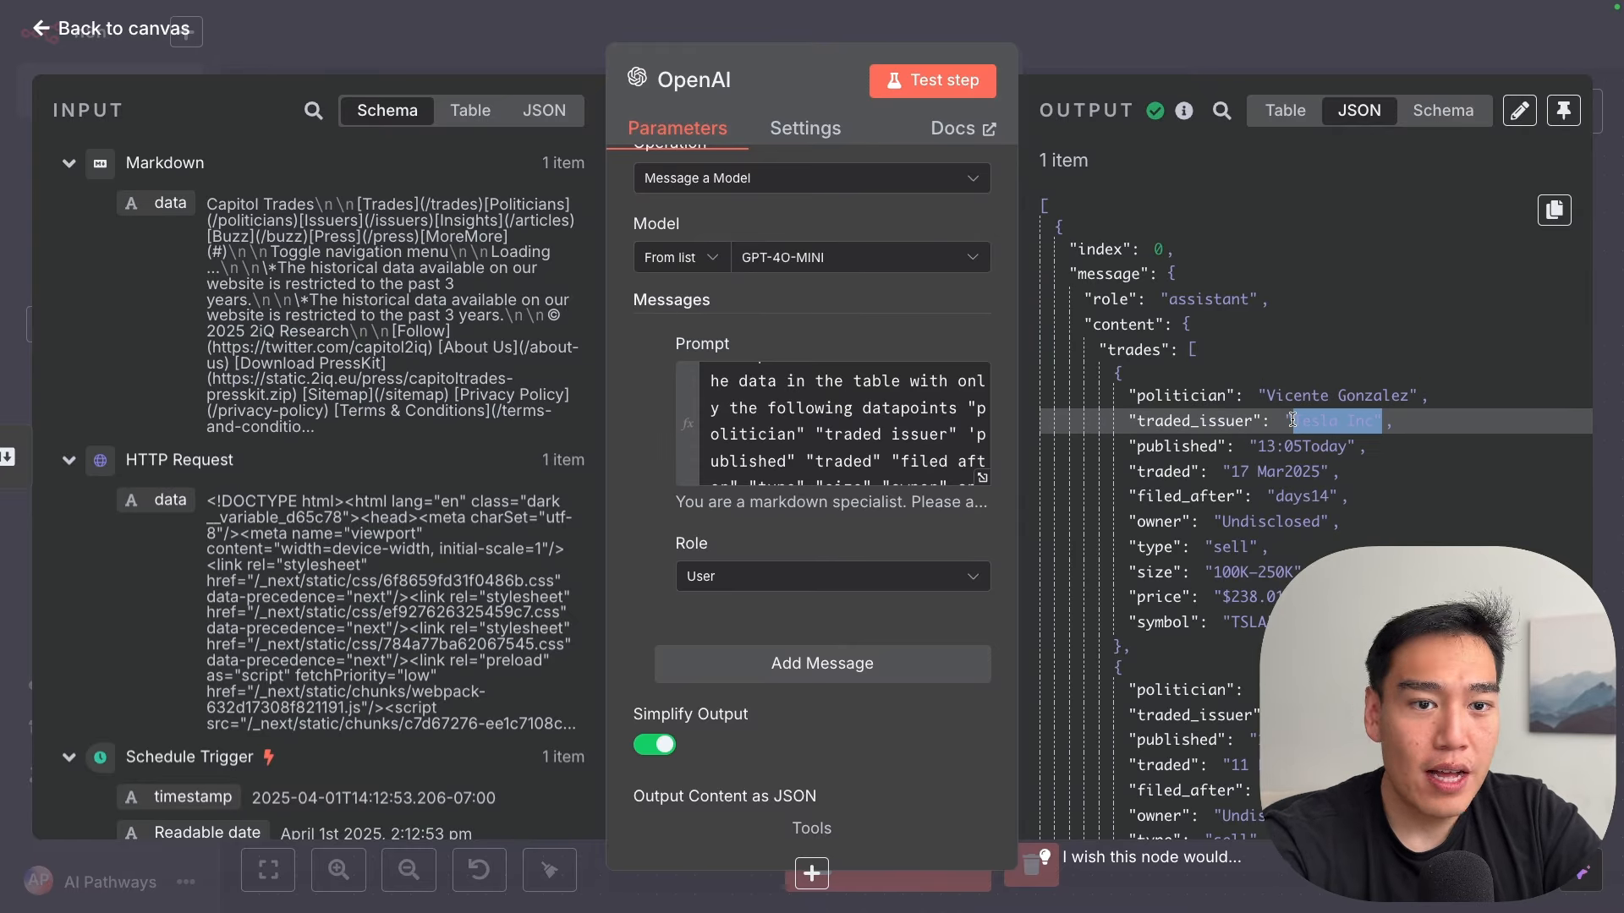
scroll(1294, 414, "down", 4)
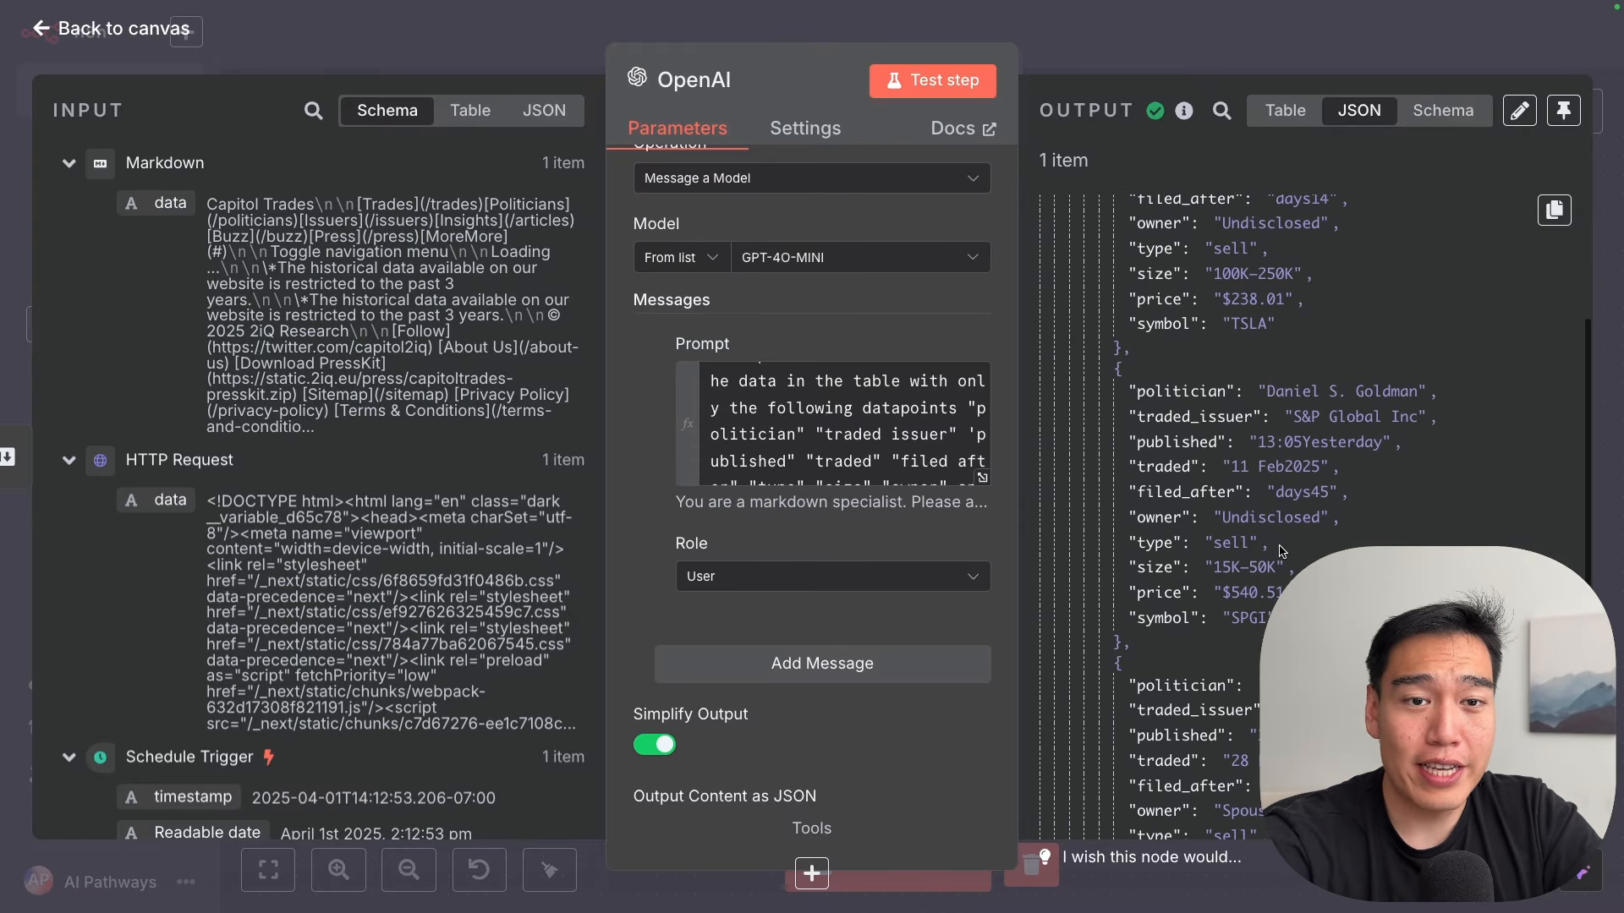
left_click_drag(1300, 394, 1218, 636)
scroll(1358, 470, "down", 4)
scroll(1344, 406, "down", 2)
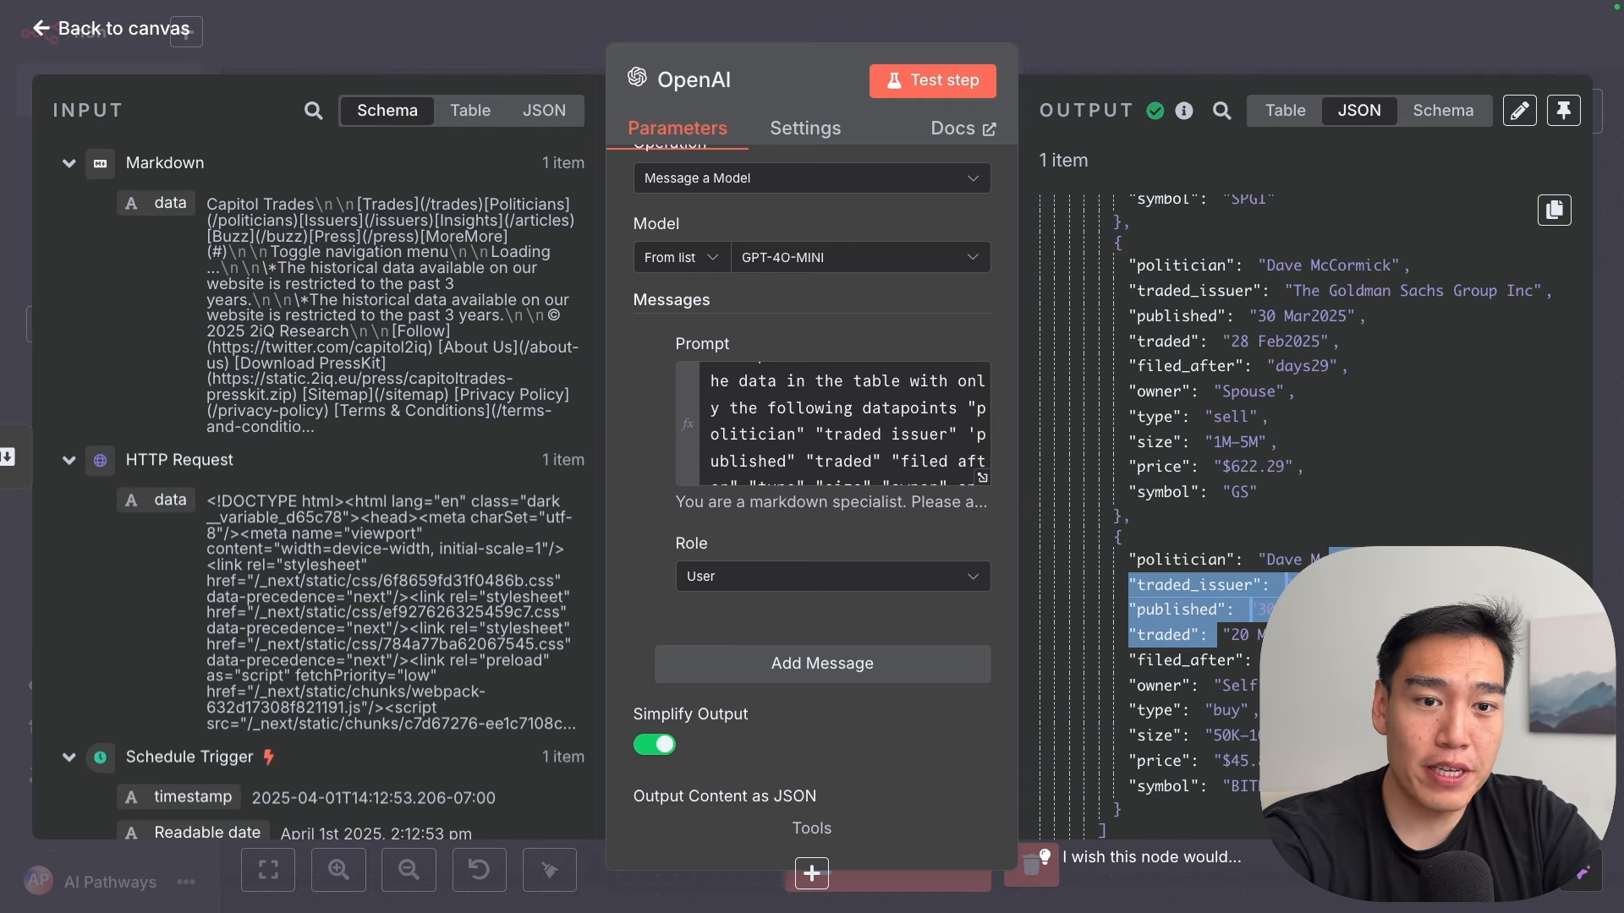
scroll(1268, 630, "down", 2)
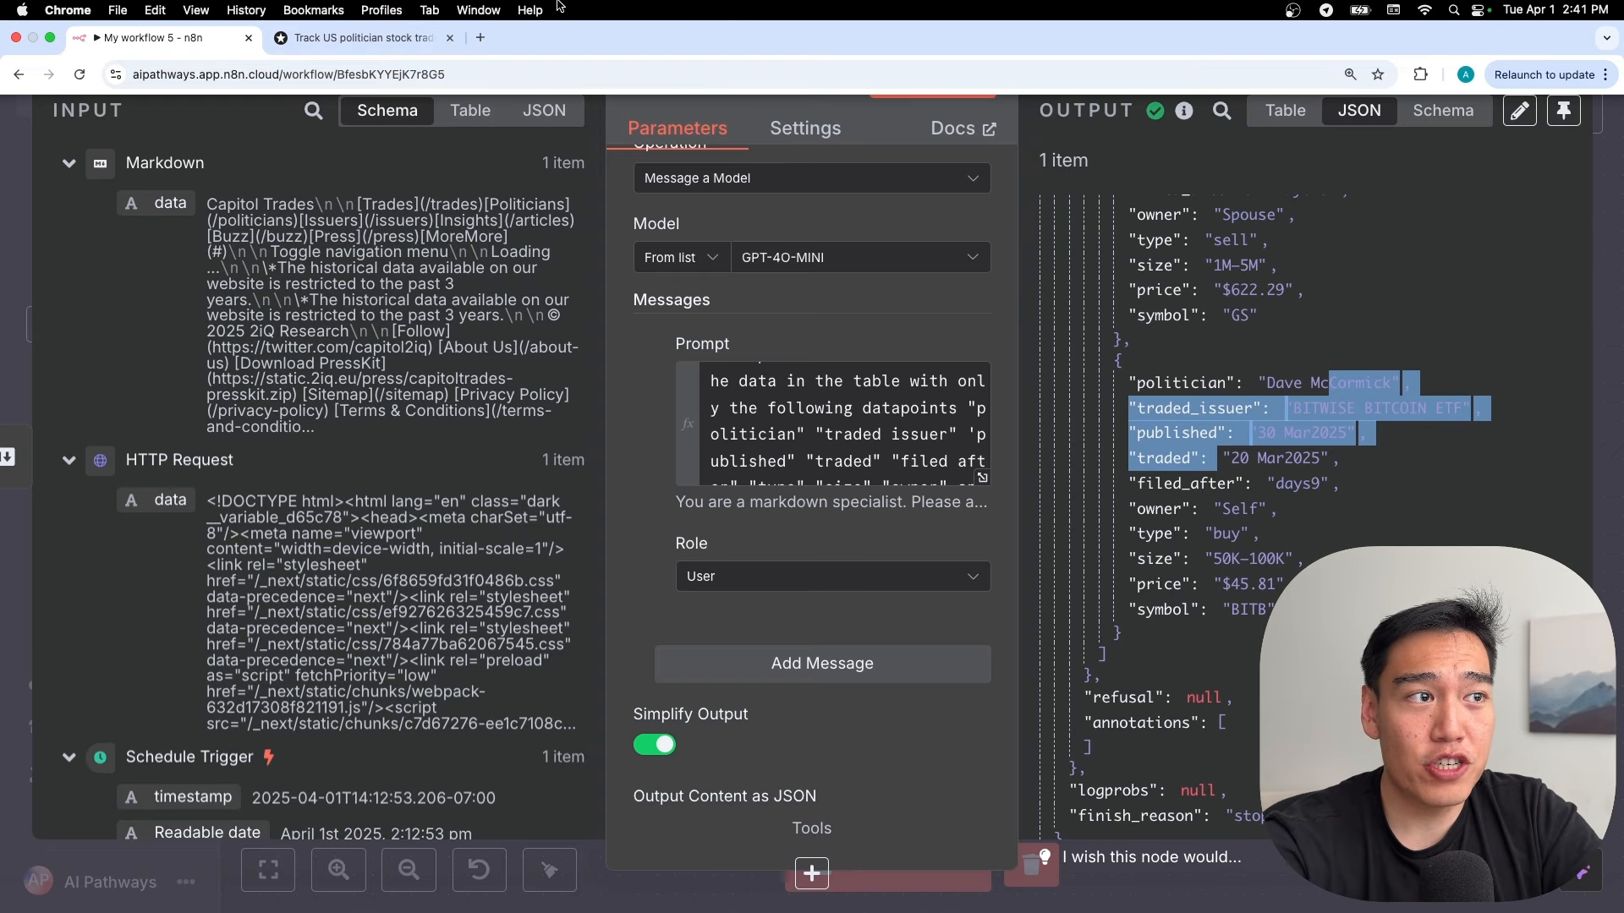
Step: Switch to Capitol Trades and compare the Tesla Inc and US Treasury Bills rows with the trades in the JSON output
left_click(364, 37)
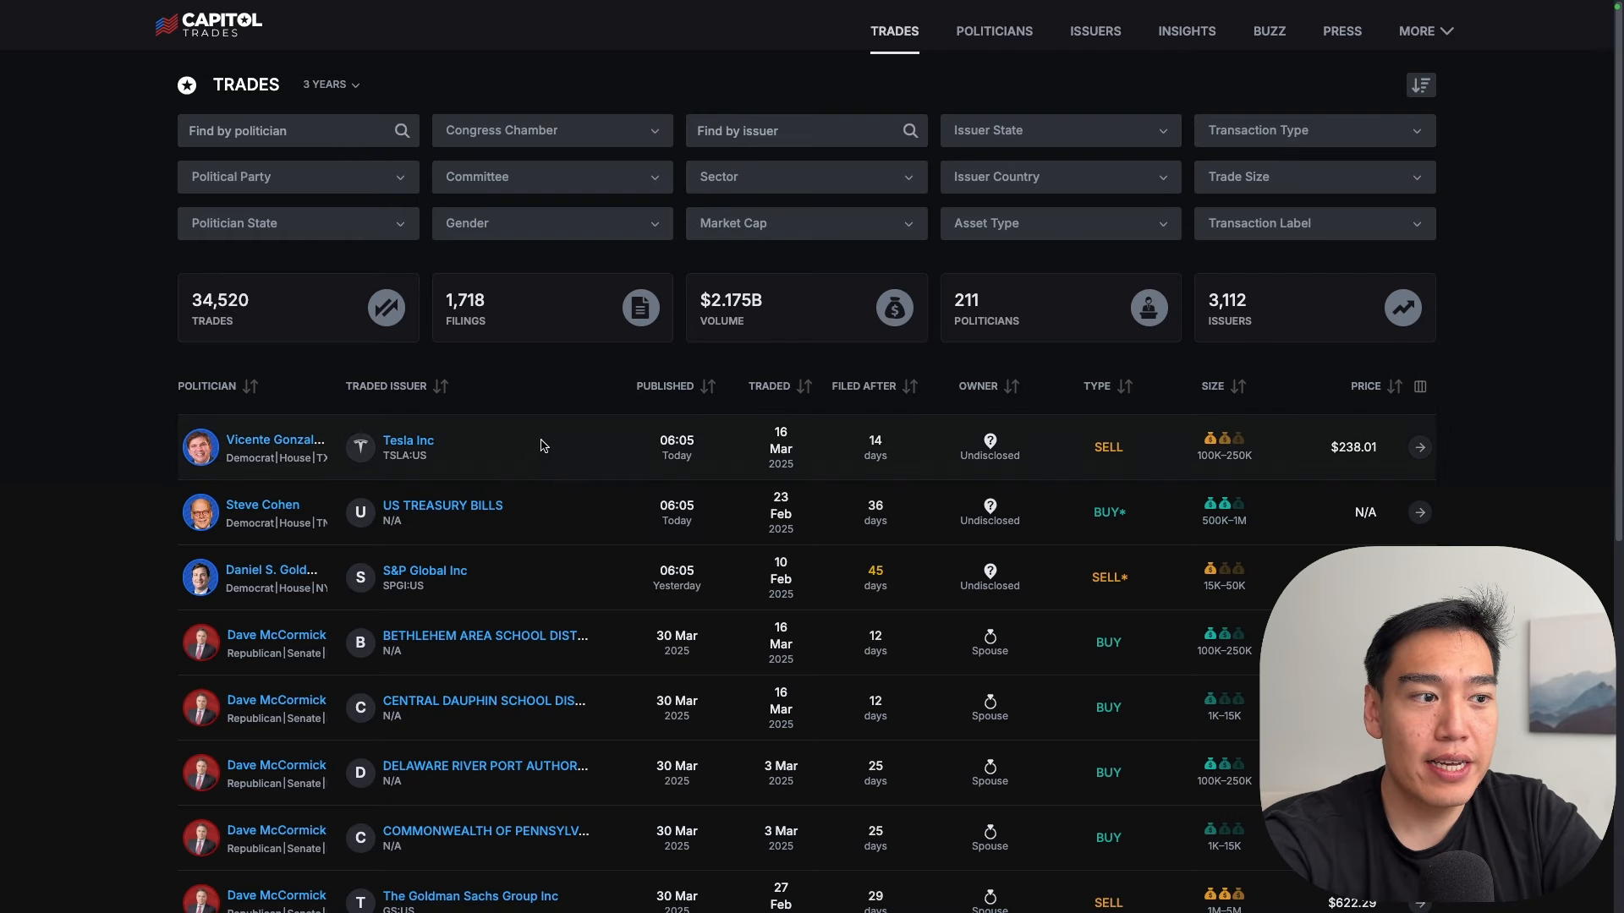
left_click_drag(513, 468, 303, 424)
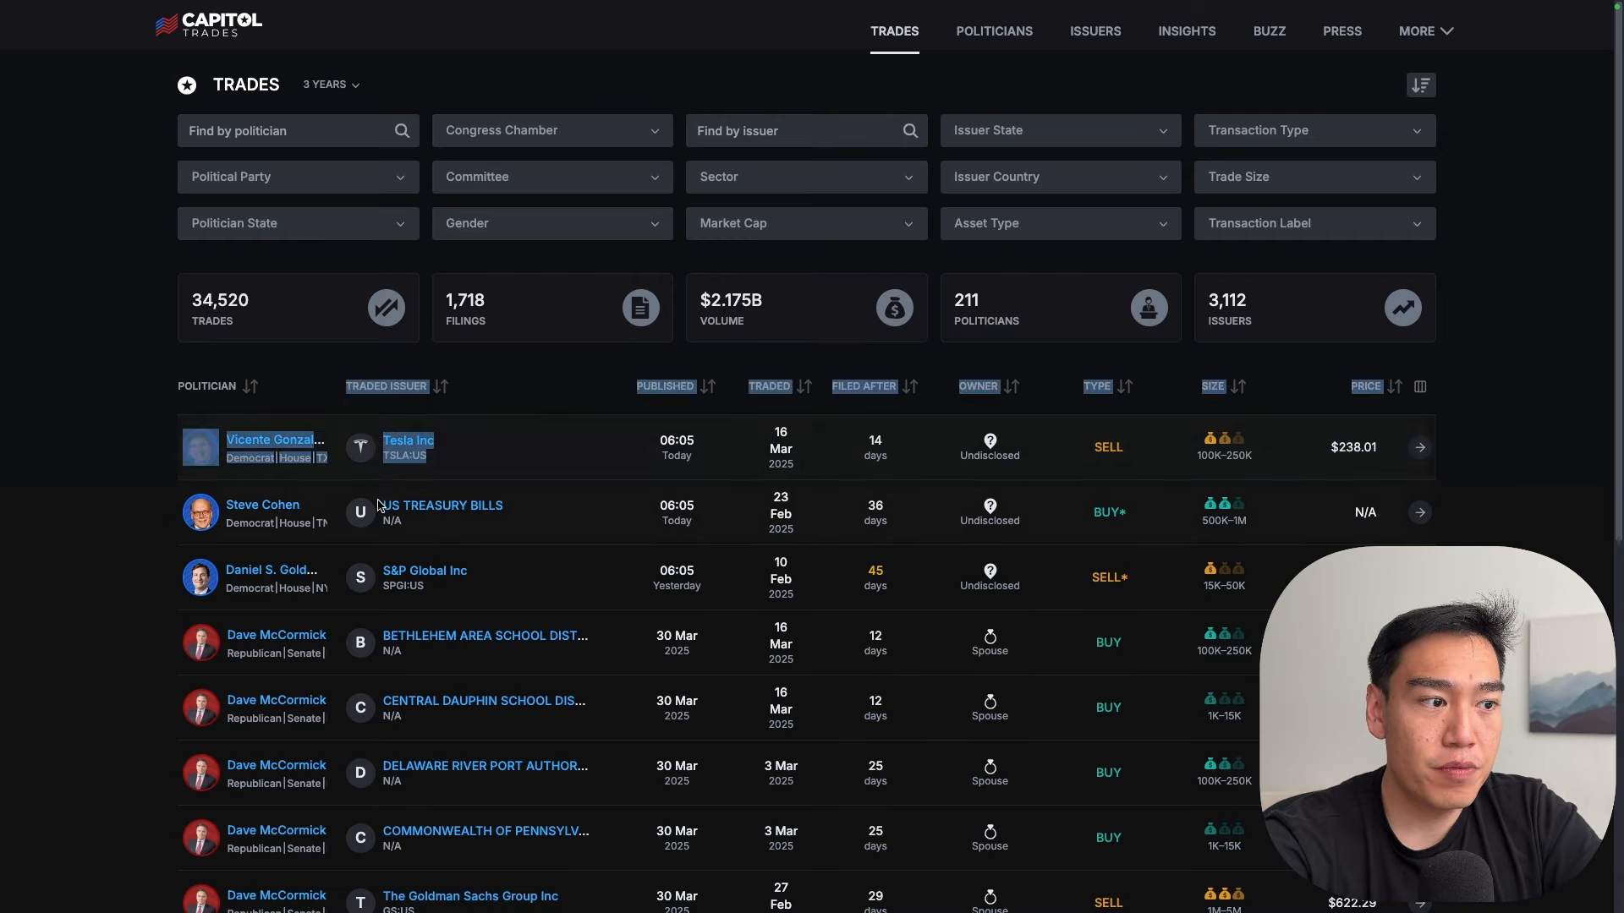
left_click_drag(433, 527, 388, 499)
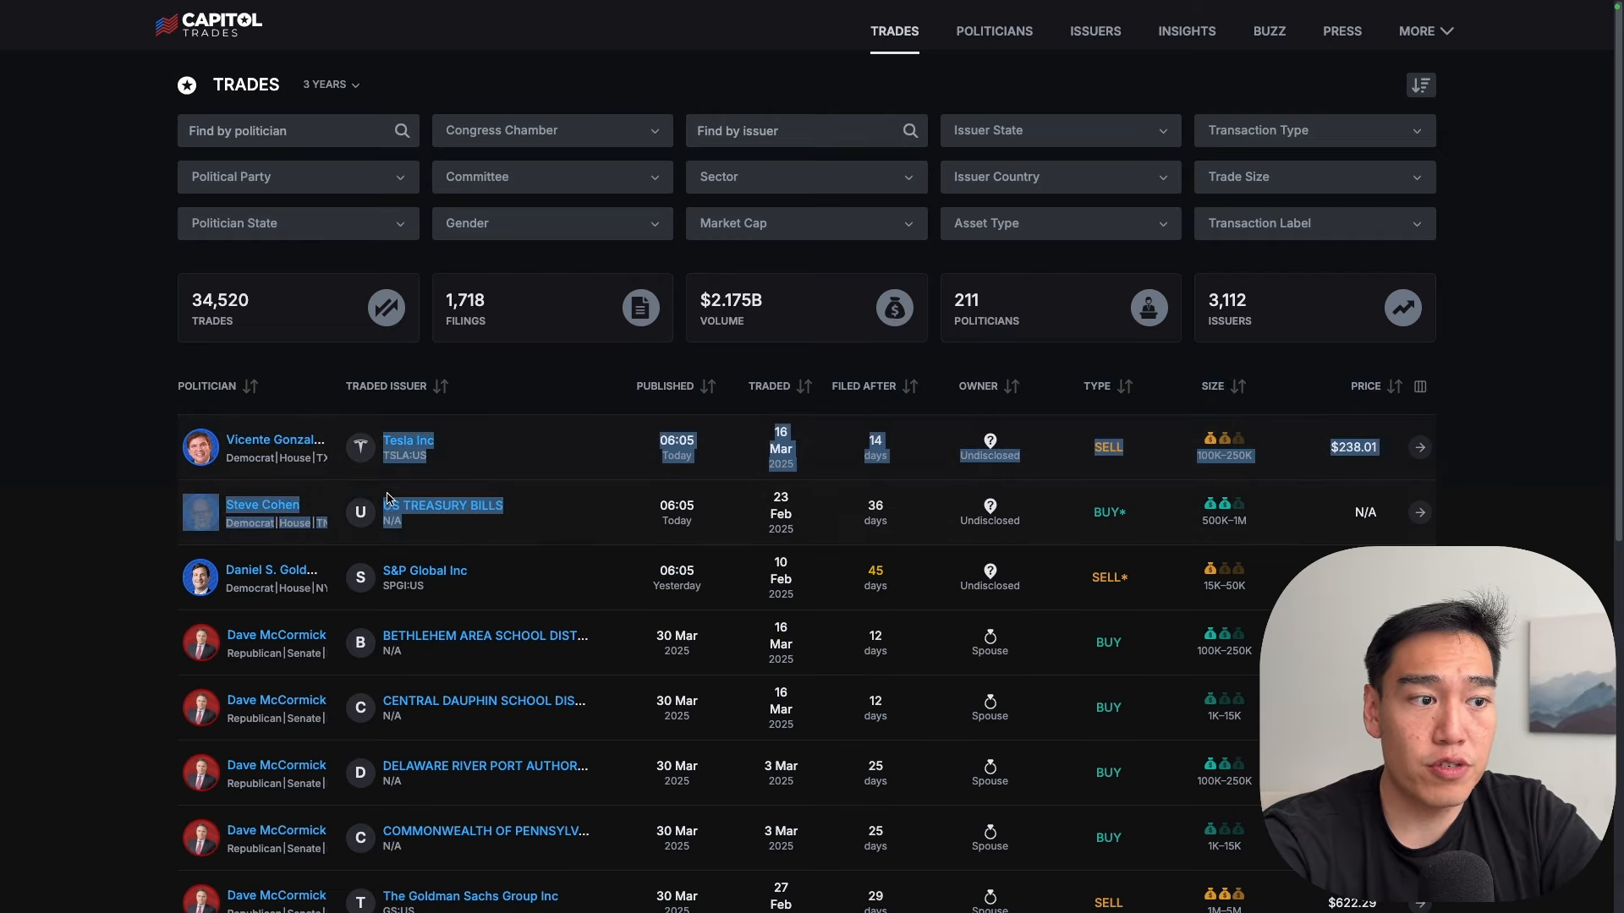
left_click(557, 531)
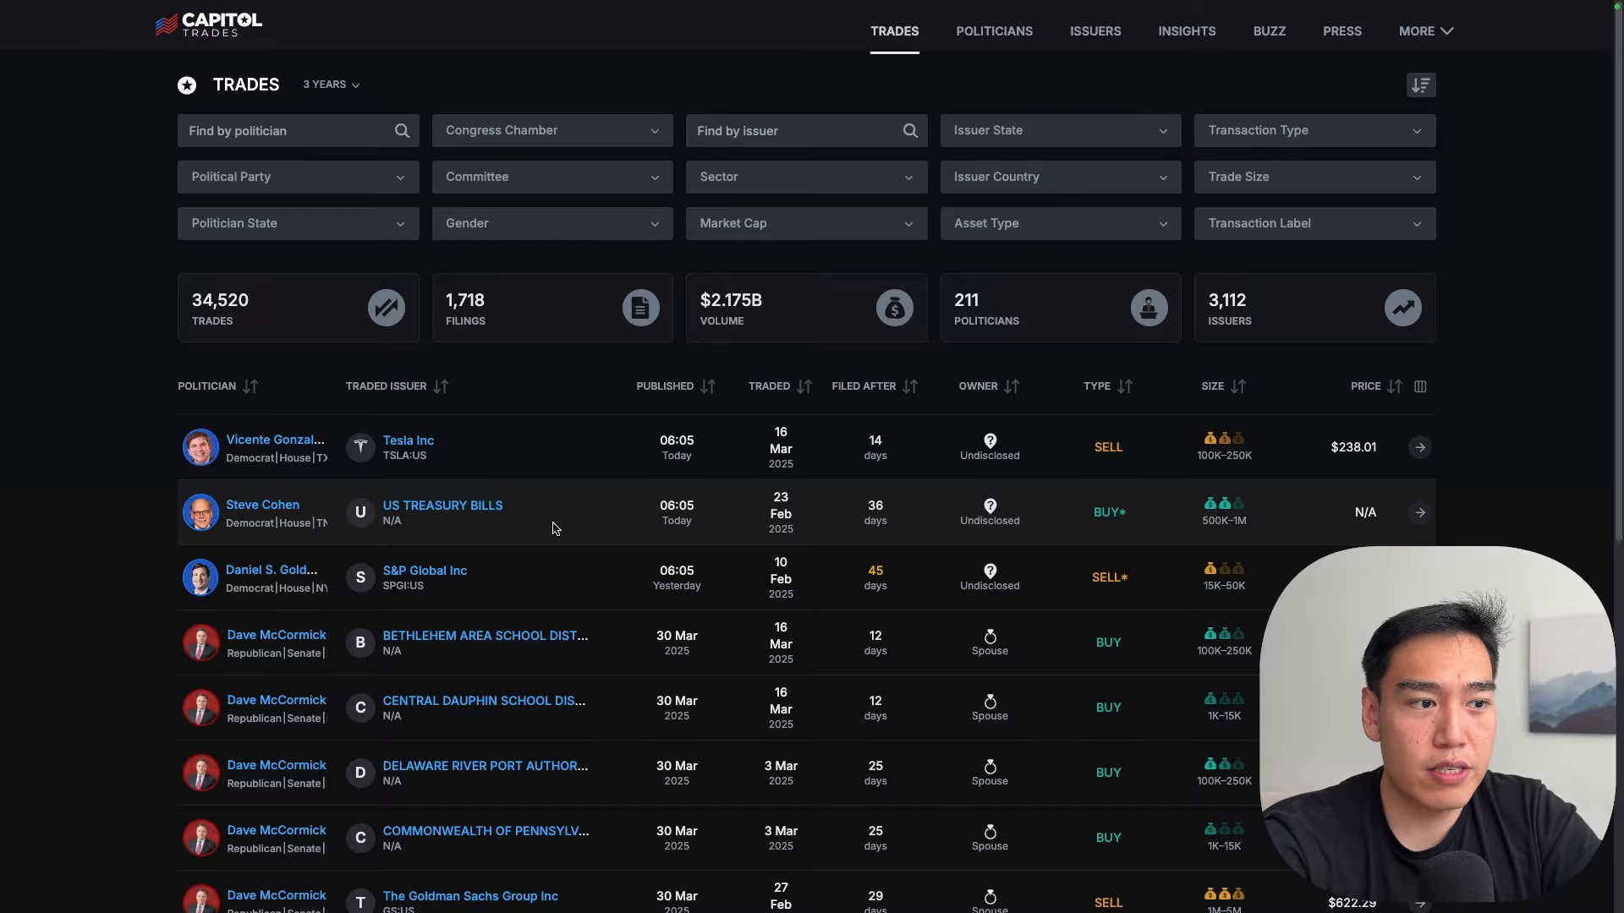
scroll(531, 507, "down", 1)
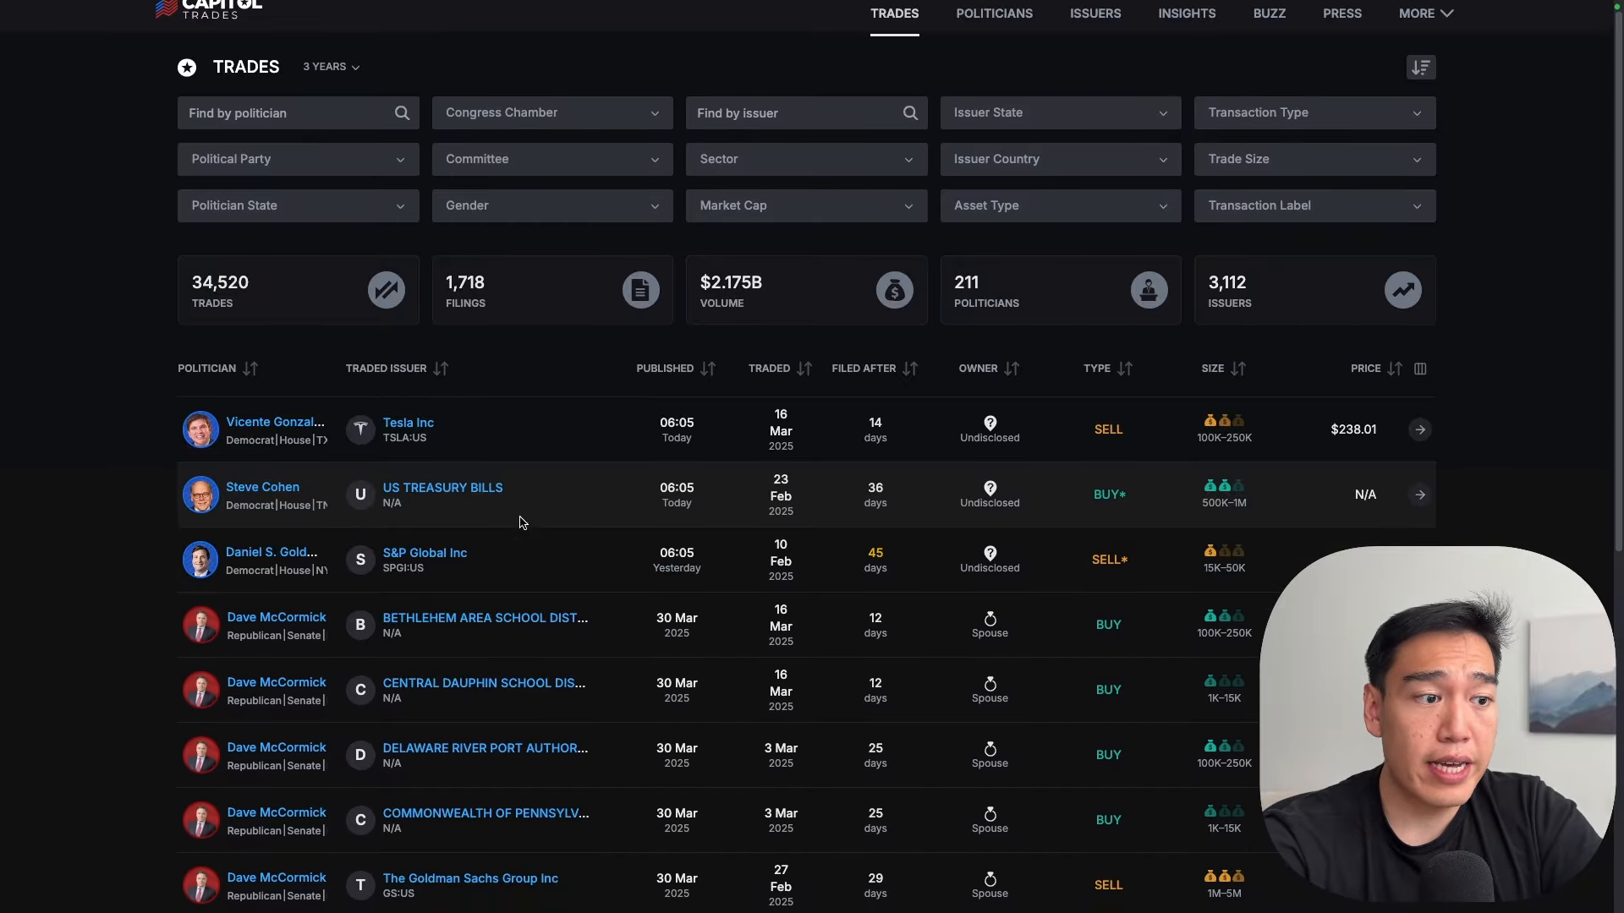
Step: Check the S&P Global, Goldman Sachs and Bitwise Bitcoin ETF rows, and the N/A issuers between them, against the JSON output
left_click_drag(526, 591, 356, 542)
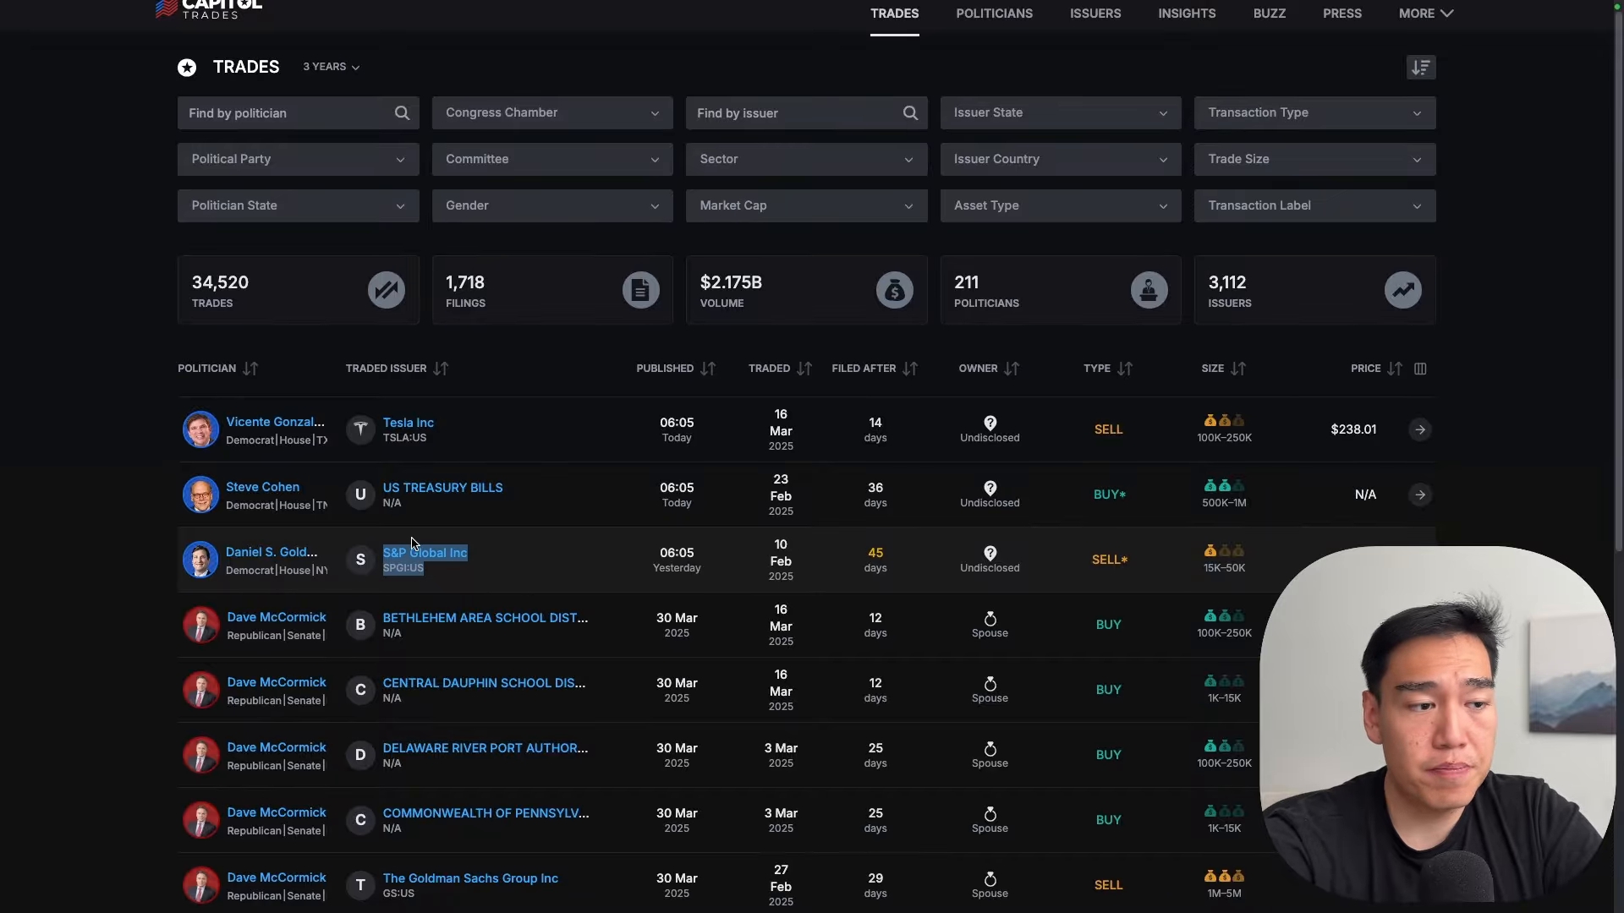
left_click_drag(518, 583, 598, 654)
scroll(598, 654, "down", 4)
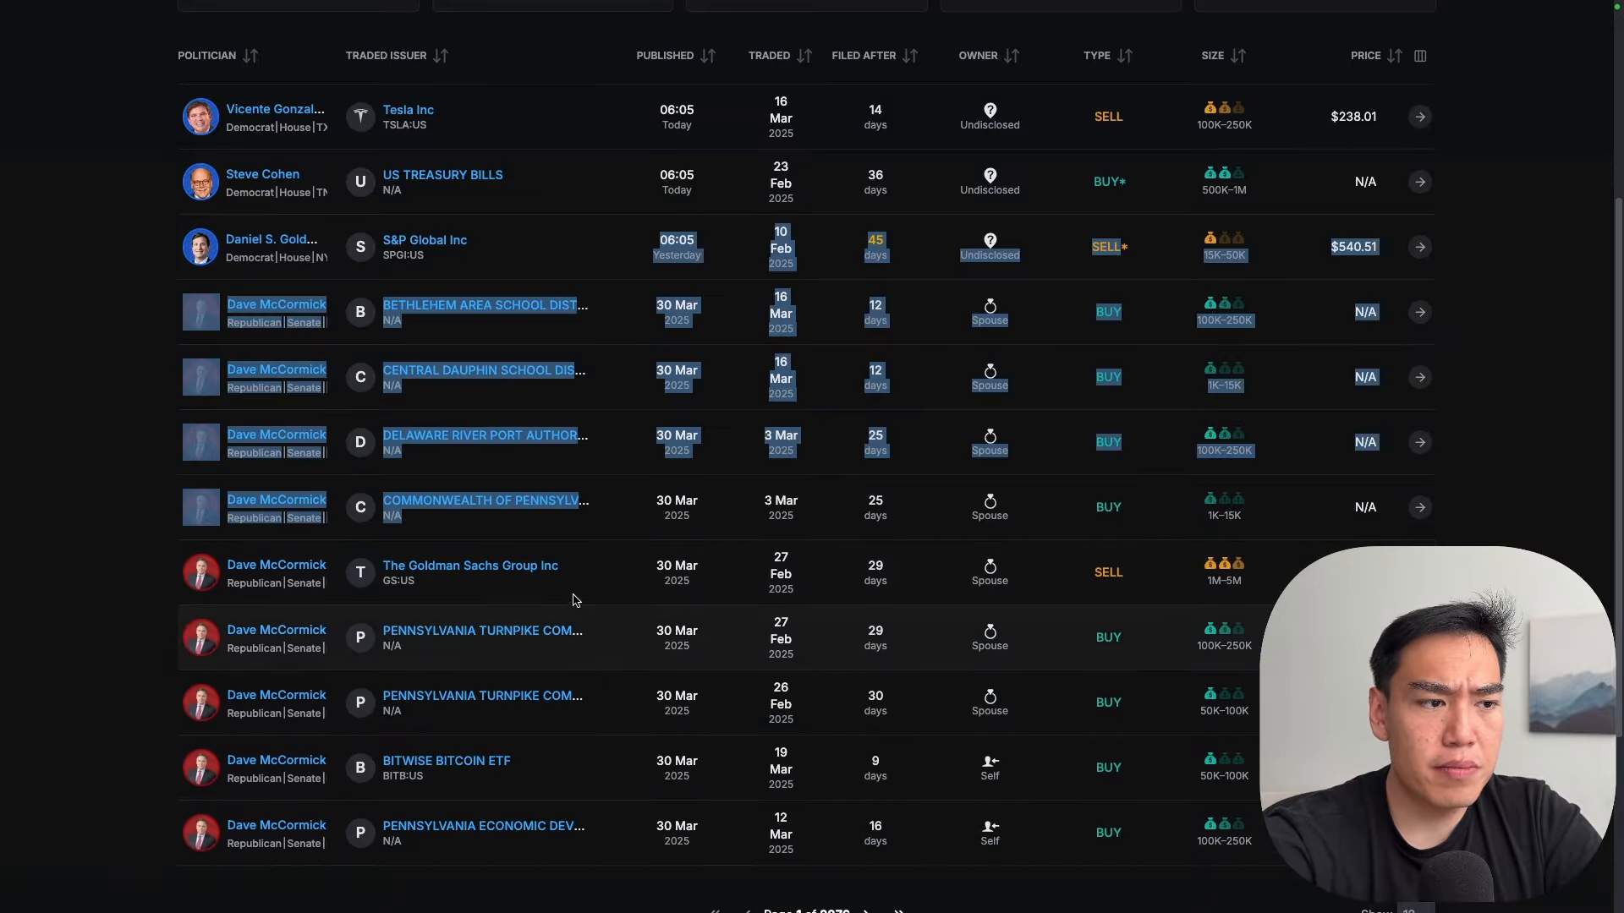
left_click_drag(573, 600, 535, 567)
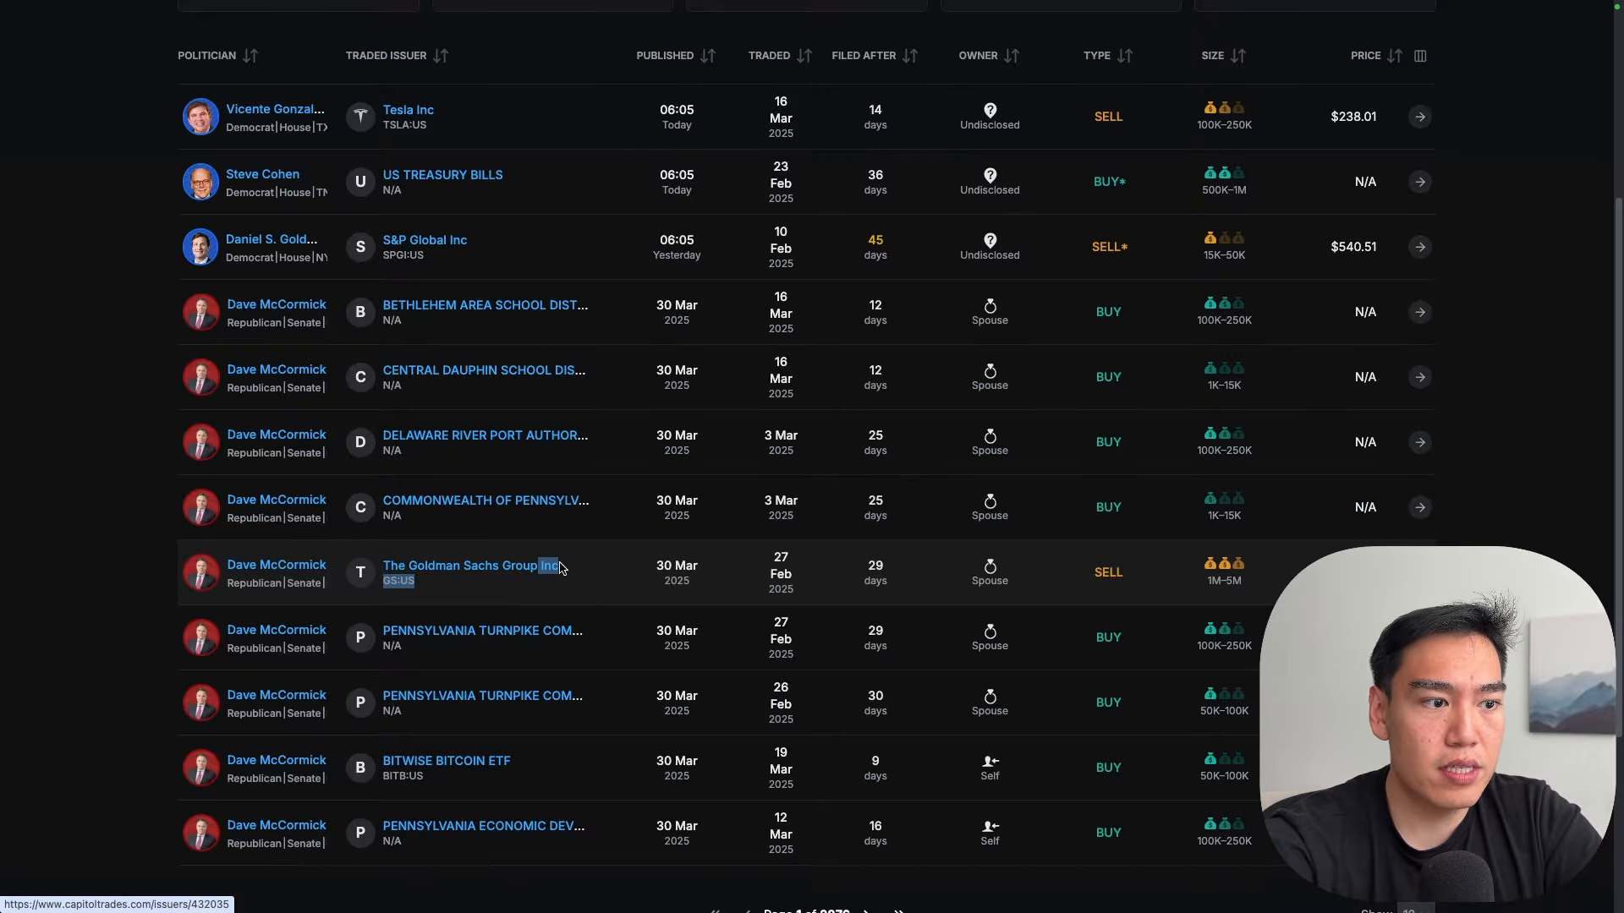
scroll(561, 568, "down", 1)
left_click_drag(594, 708, 582, 692)
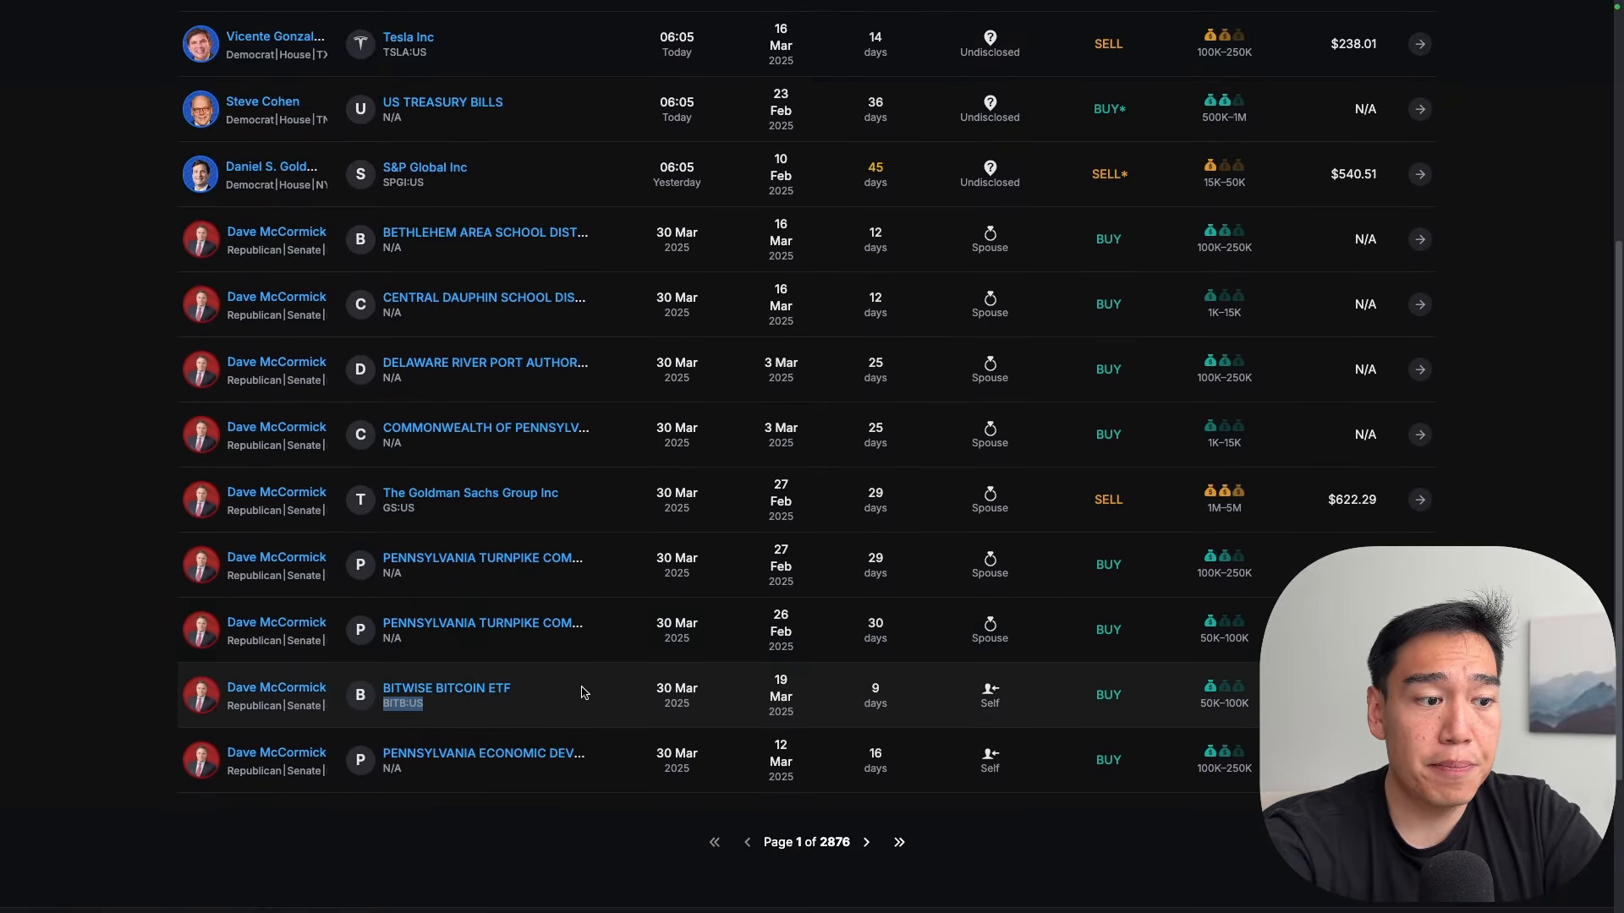
Step: Go back to the first trade rows and examine the ticker symbols under Tesla Inc and S&P Global Inc
scroll(580, 683, "up", 4)
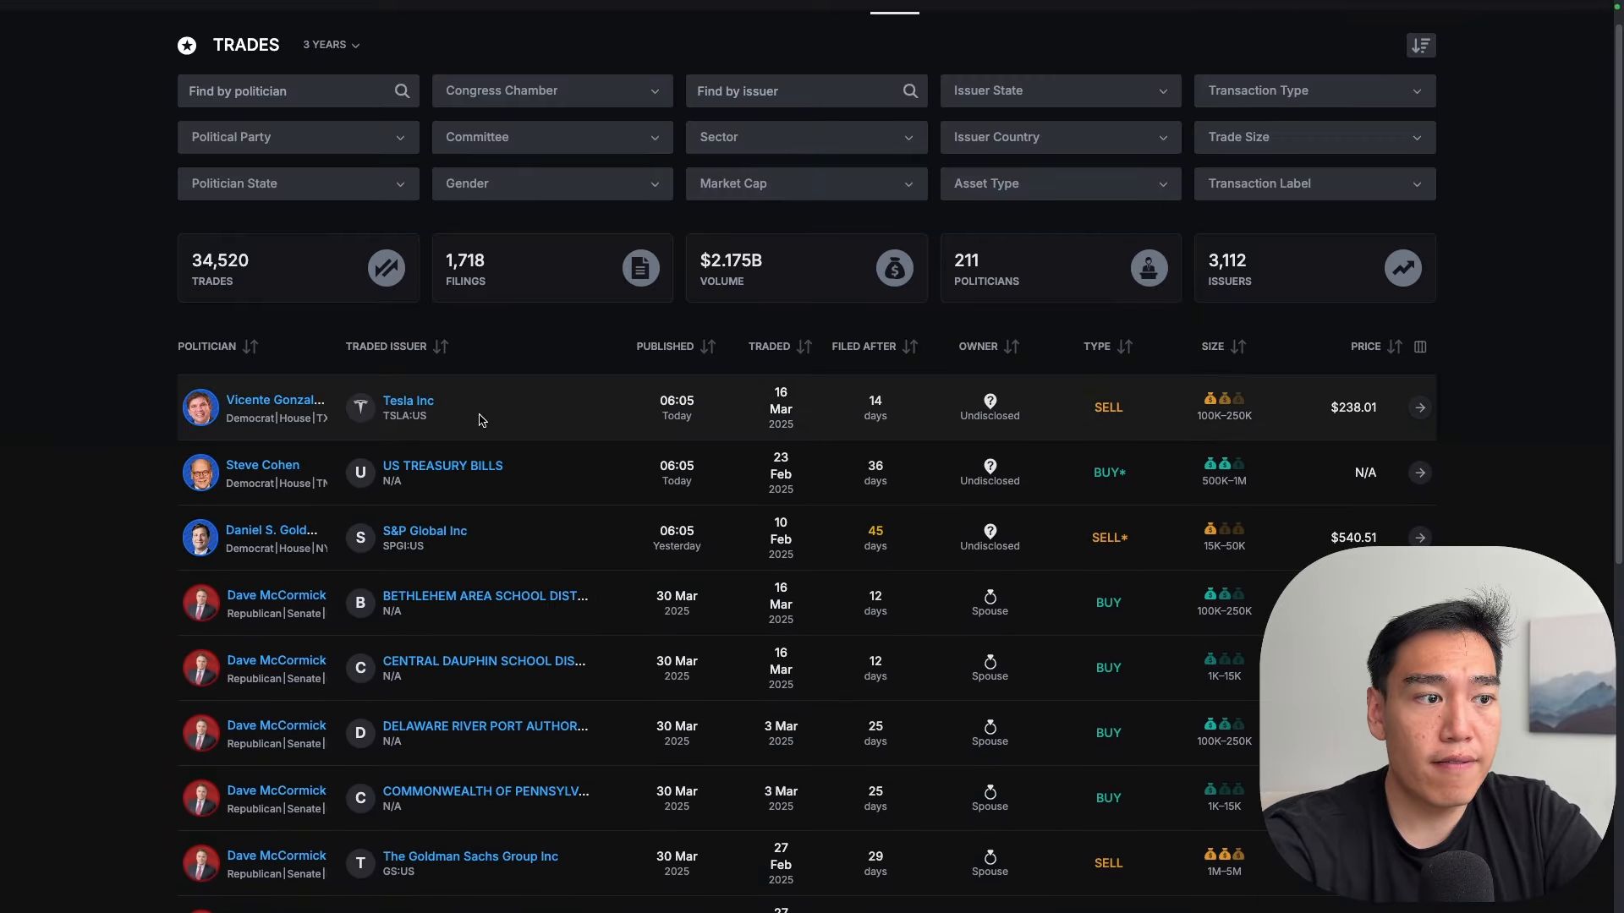
double_click(479, 415)
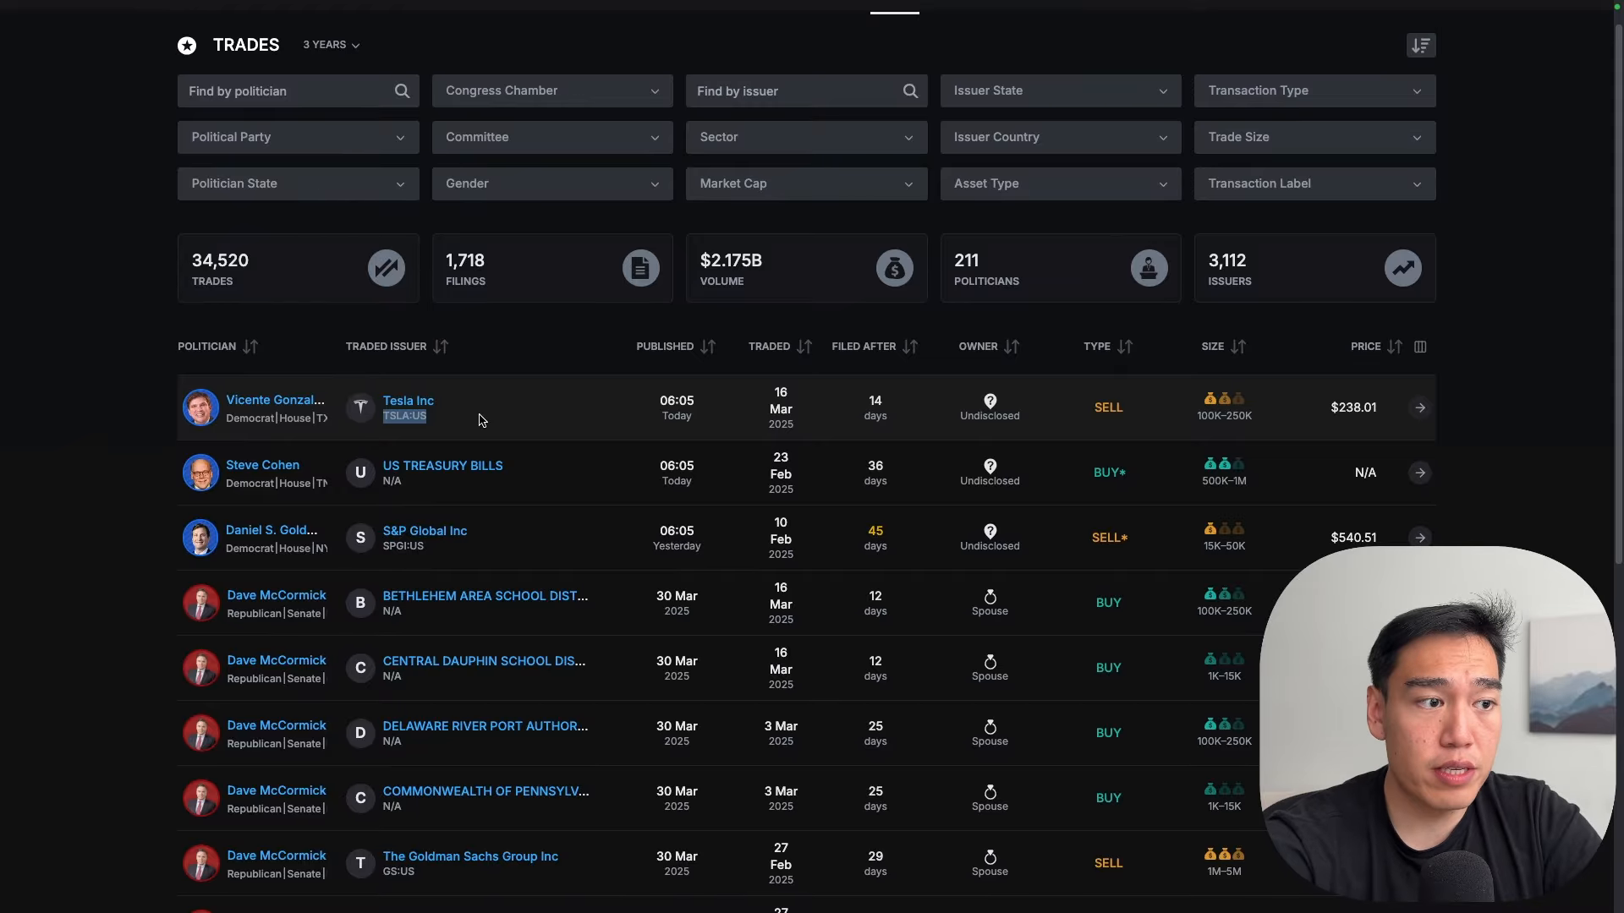
double_click(464, 553)
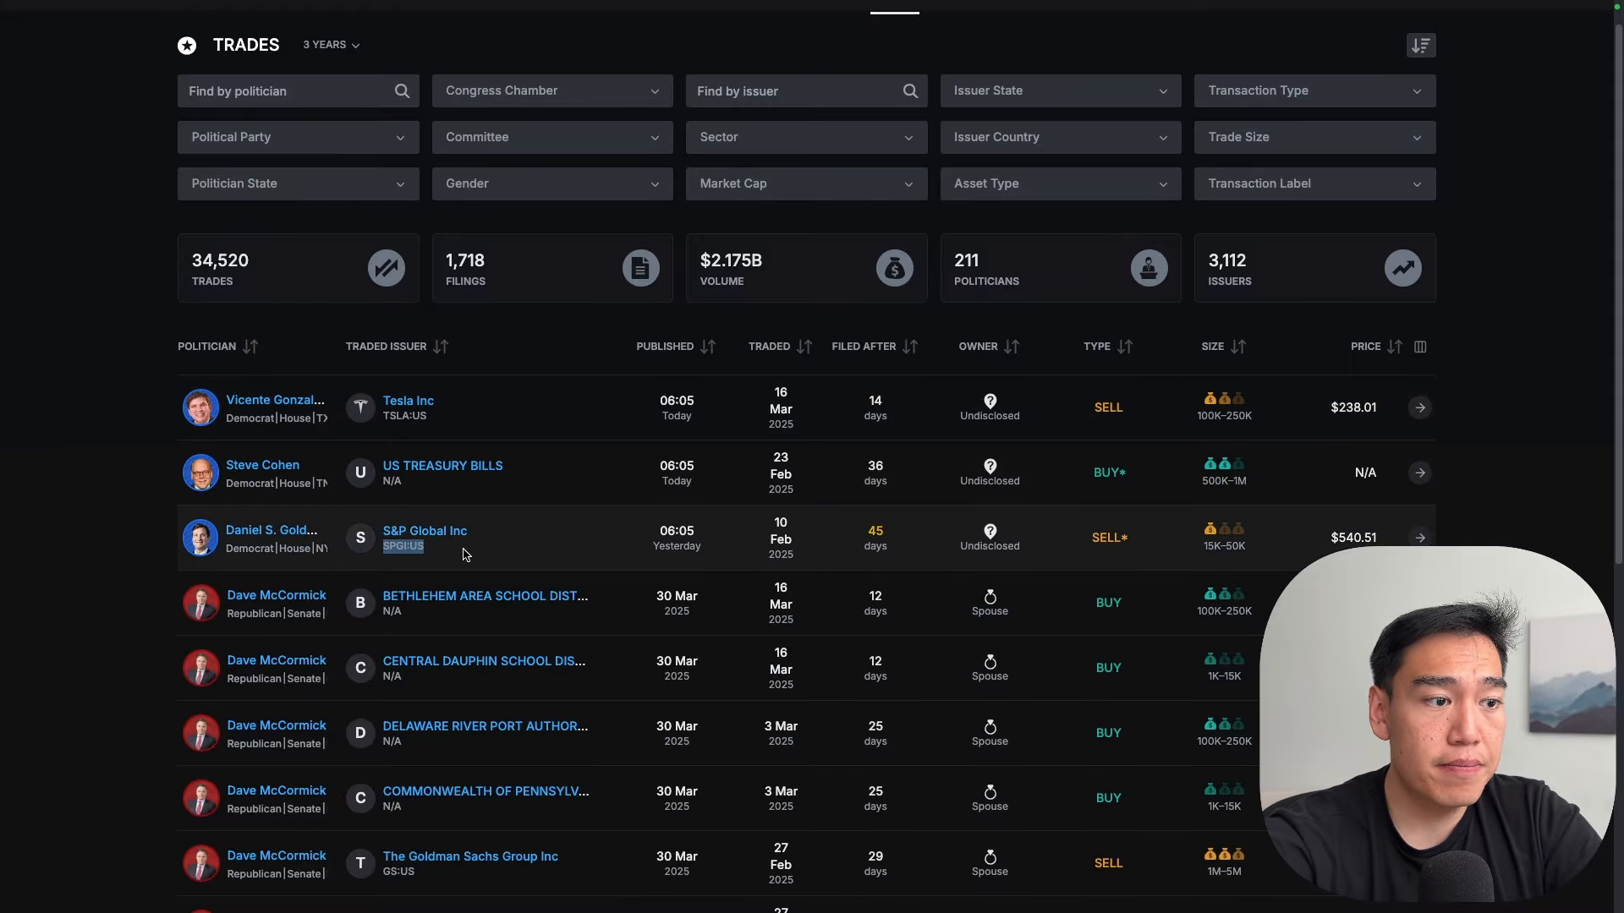
Step: Check the Goldman Sachs and Bitwise Bitcoin ETF rows on Capitol Trades and open the Bitwise Bitcoin ETF issuer page
scroll(464, 554, "down", 4)
left_click(465, 600)
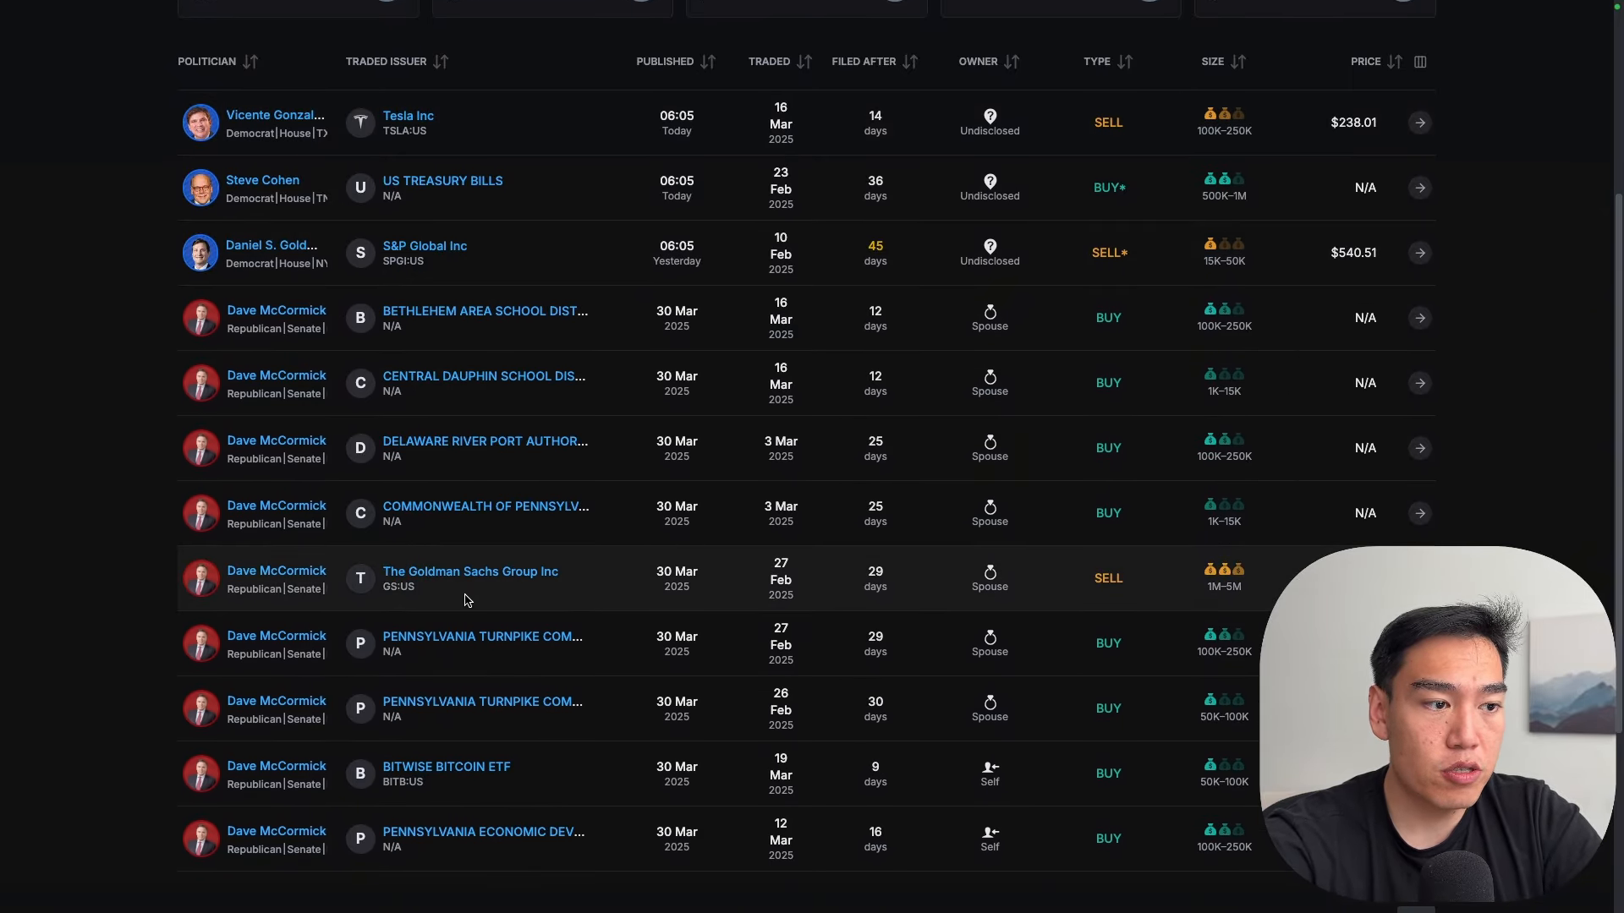
double_click(464, 599)
scroll(464, 599, "down", 4)
left_click(452, 479)
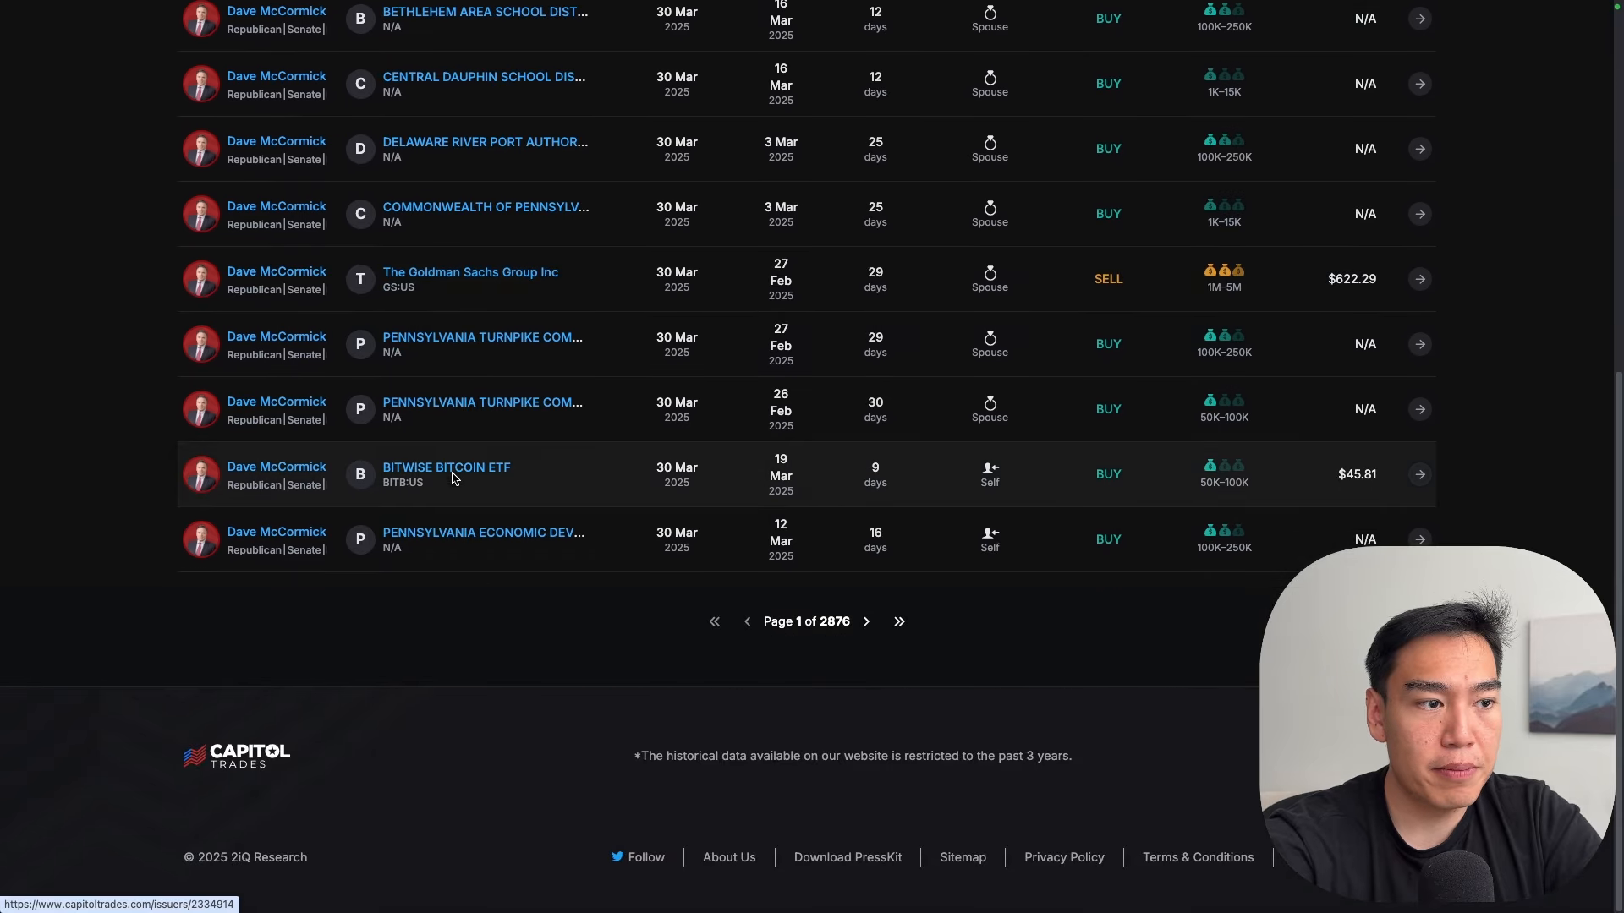
left_click(453, 474)
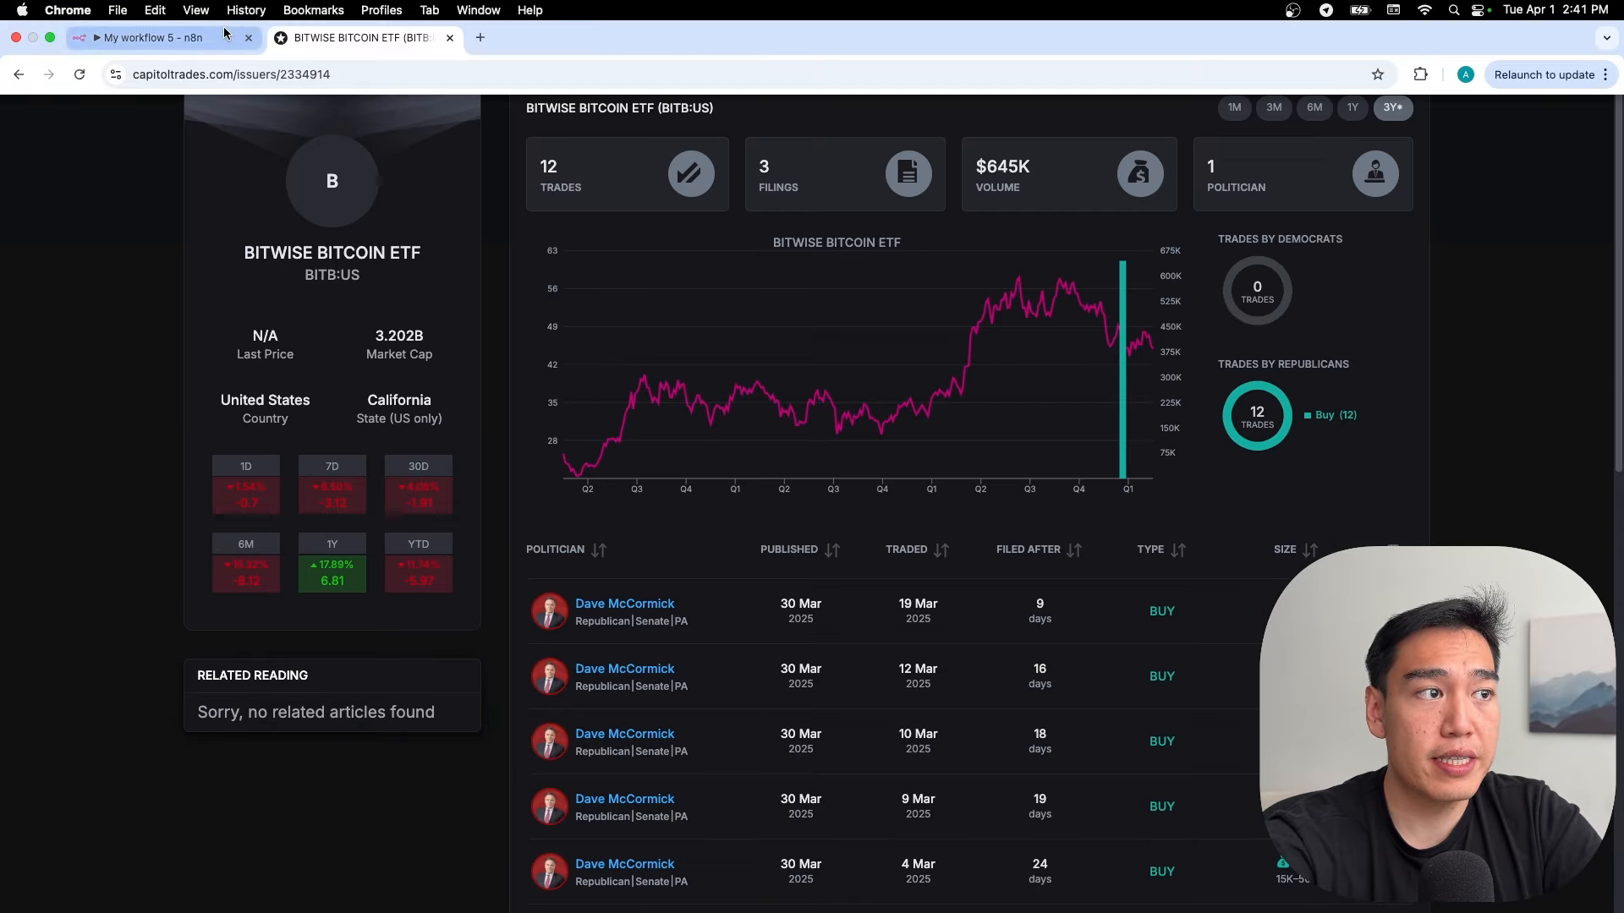
Step: Switch back to the n8n workflow and review every trade in the OpenAI node's JSON output, from Tesla Inc to Bitwise Bitcoin ETF
left_click(152, 37)
scroll(1327, 454, "up", 5)
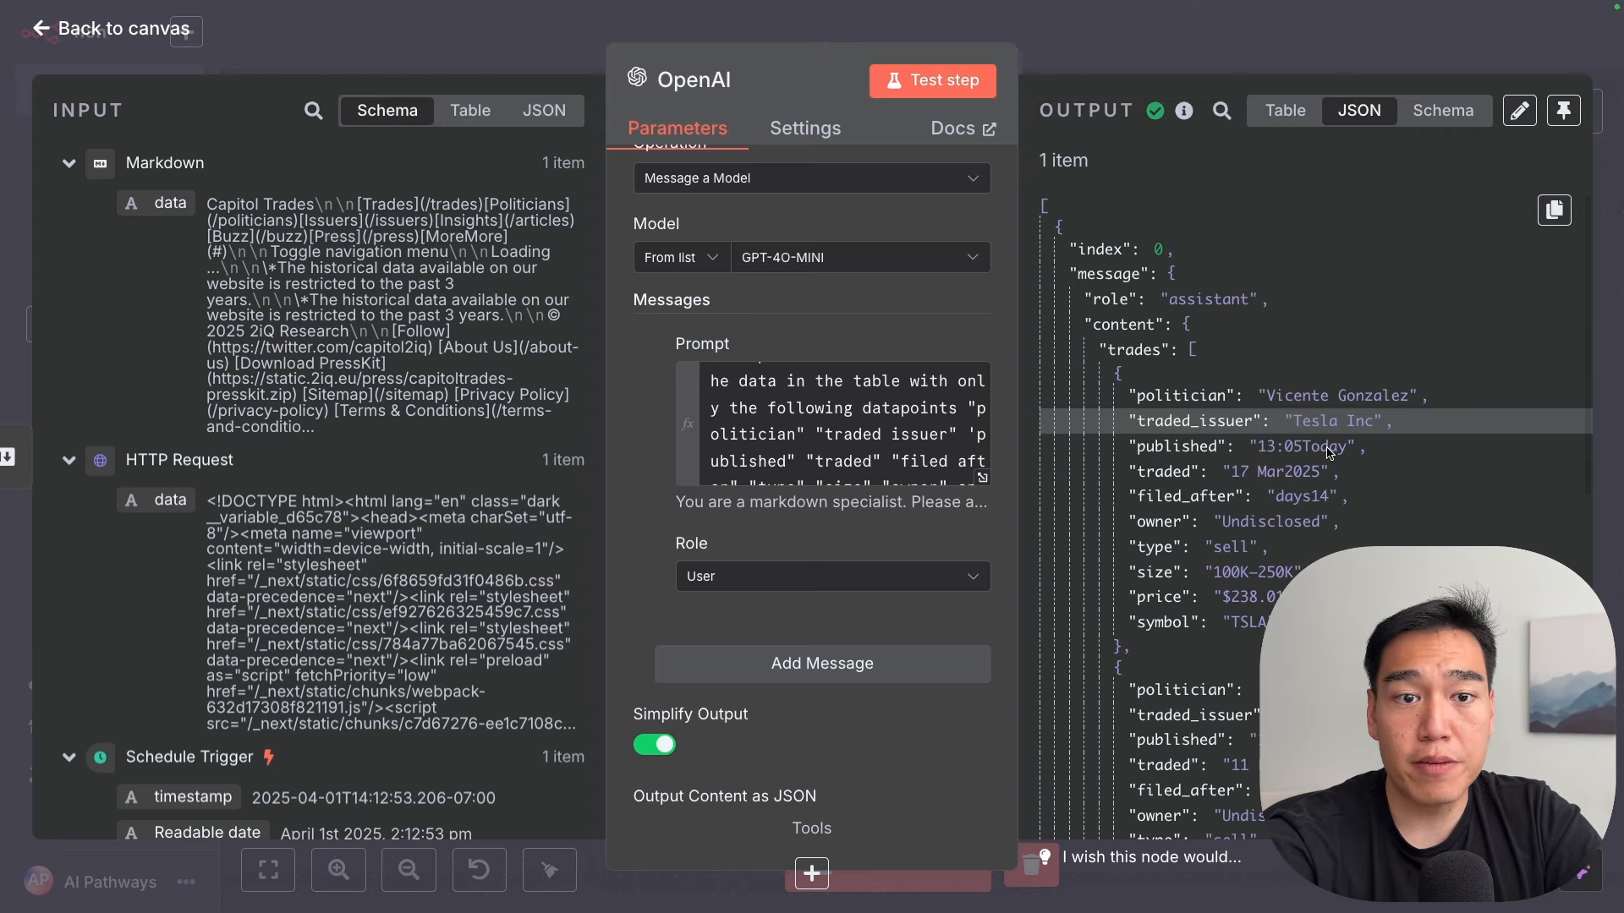
scroll(1327, 454, "down", 6)
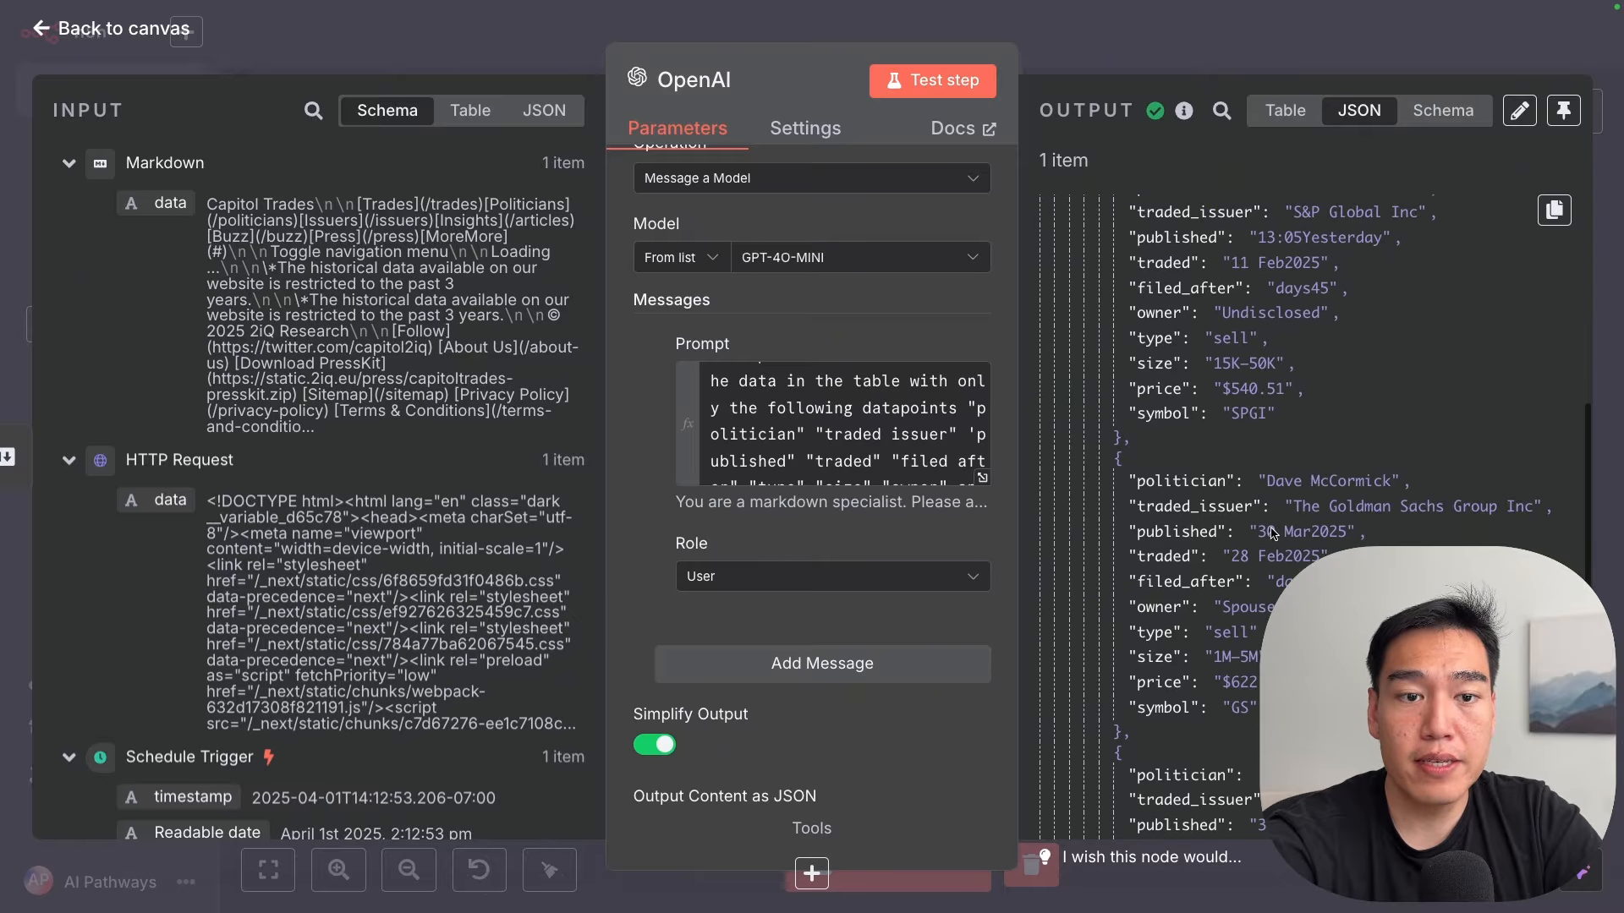
scroll(1272, 533, "down", 3)
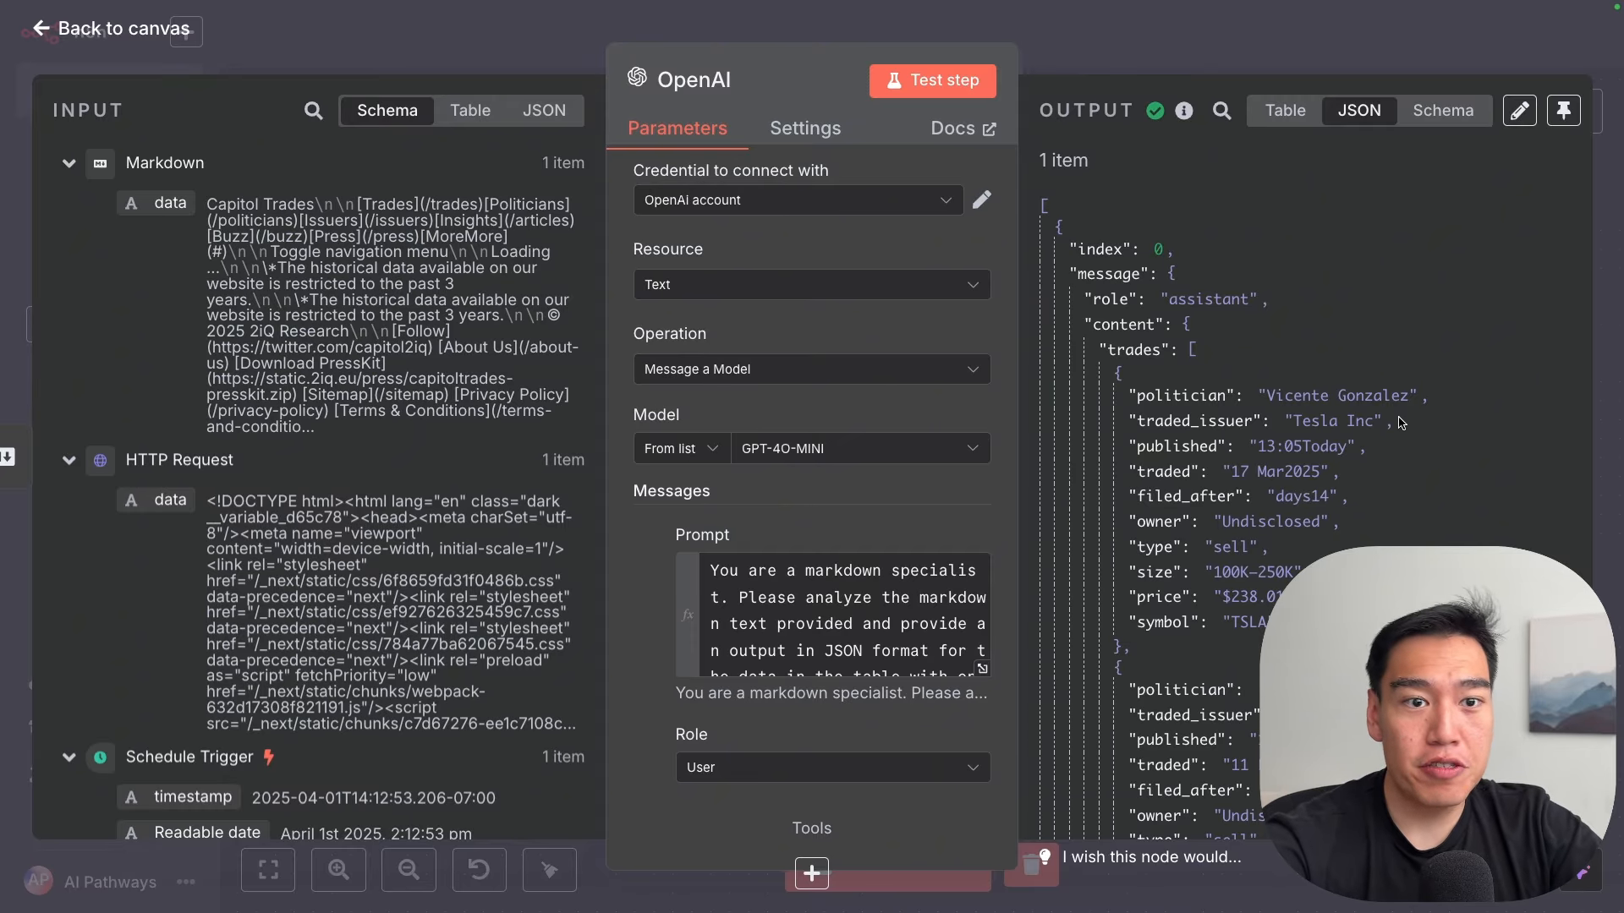
scroll(1387, 381, "down", 5)
scroll(1380, 356, "down", 7)
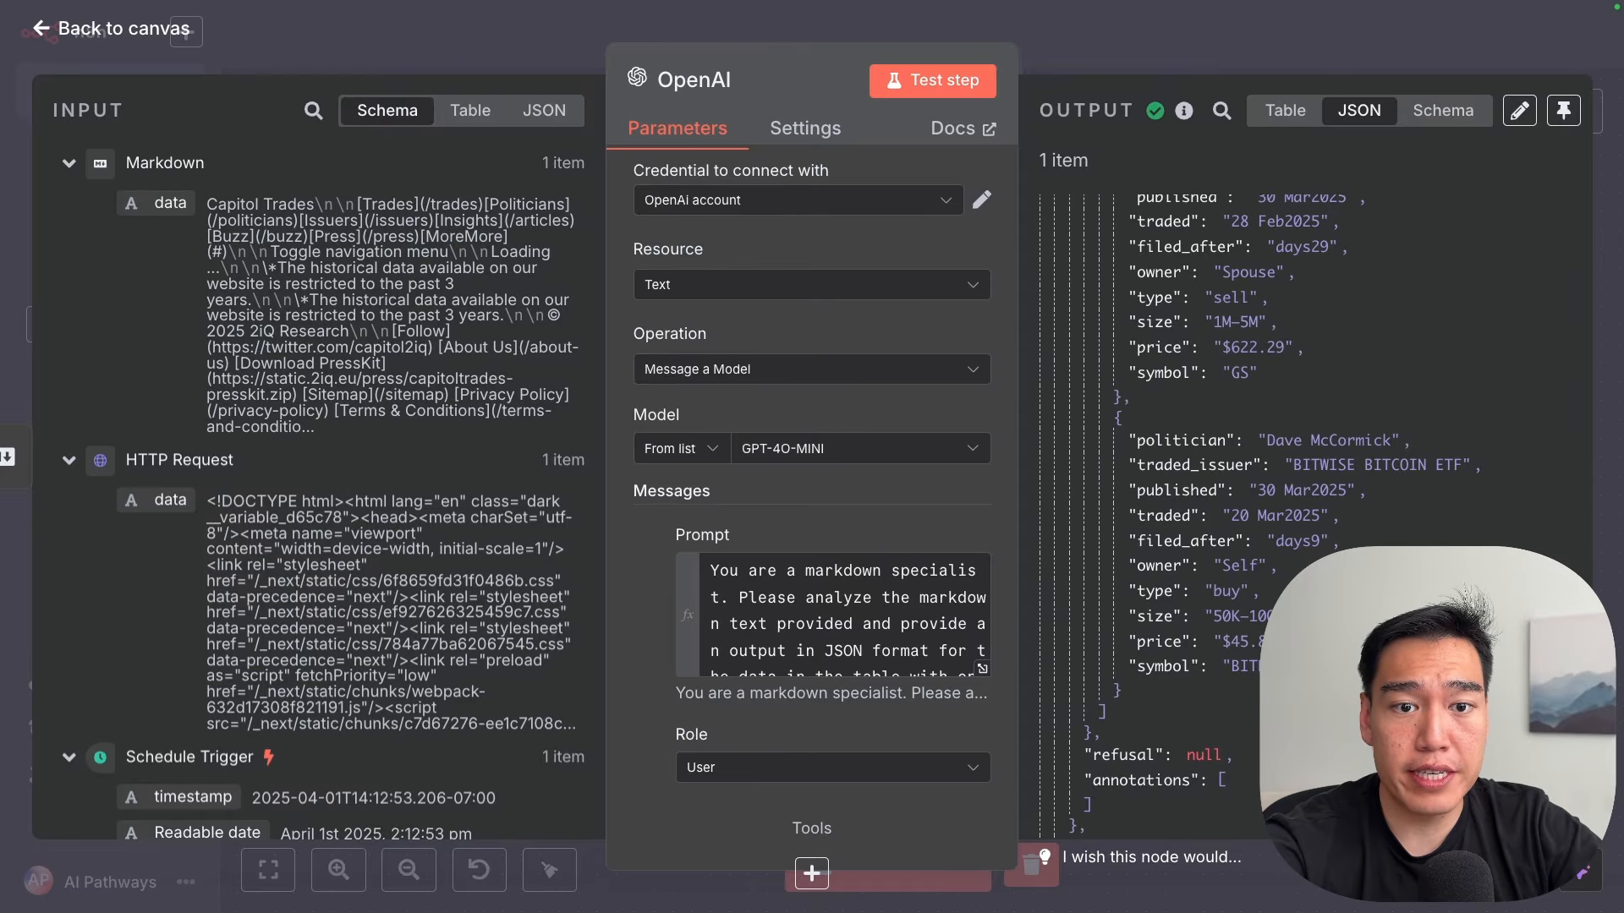
scroll(1310, 381, "down", 3)
scroll(1311, 380, "up", 15)
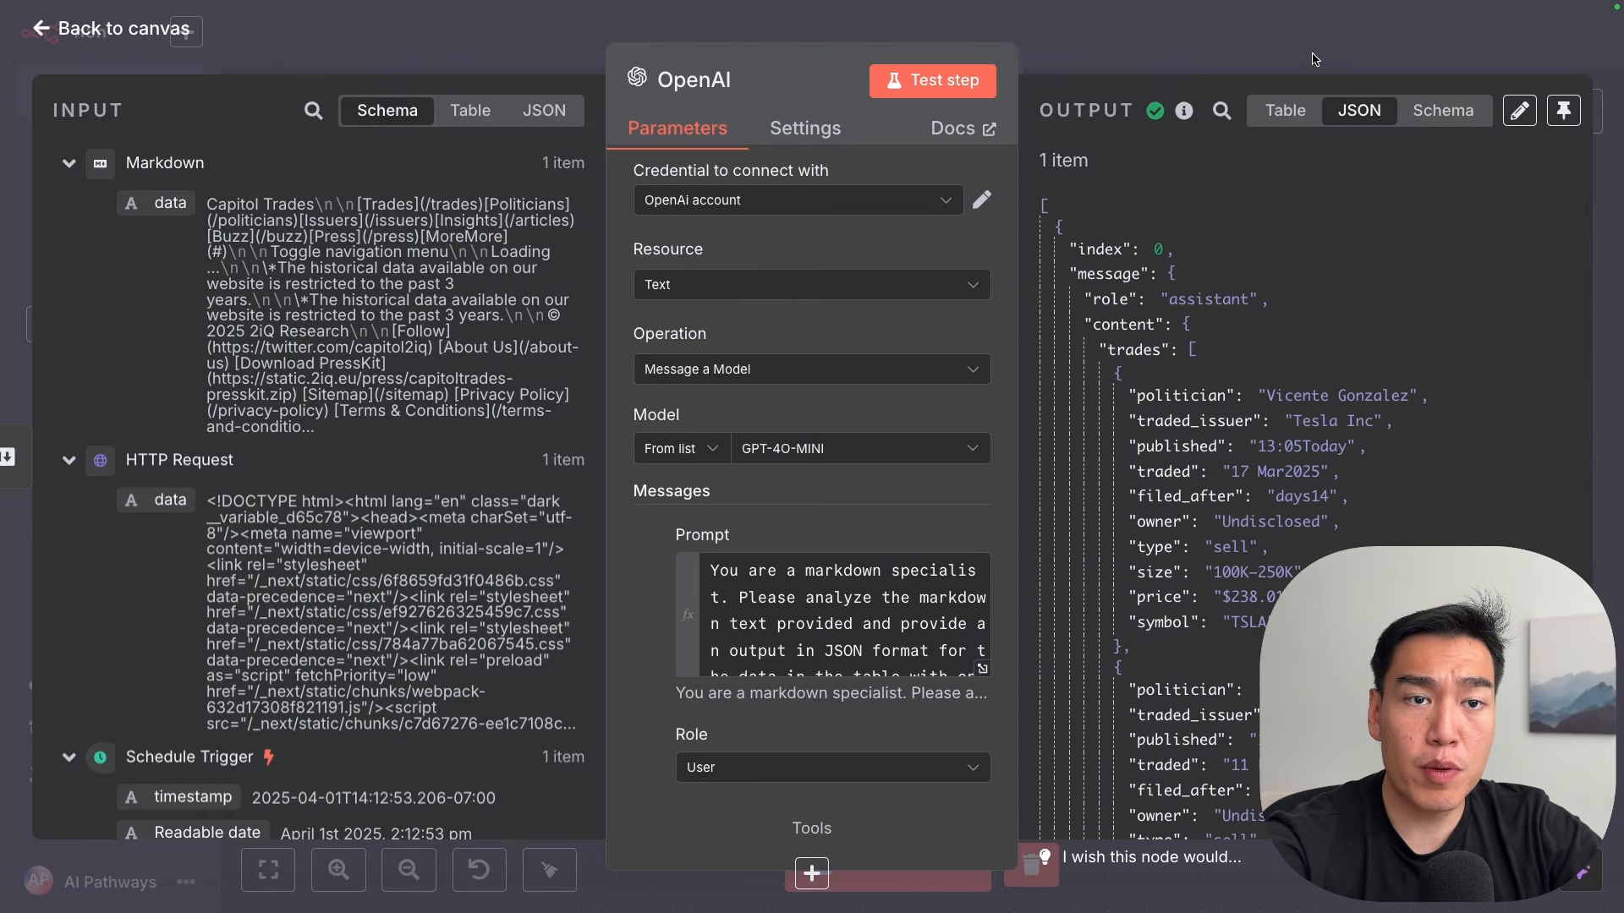
left_click(1170, 44)
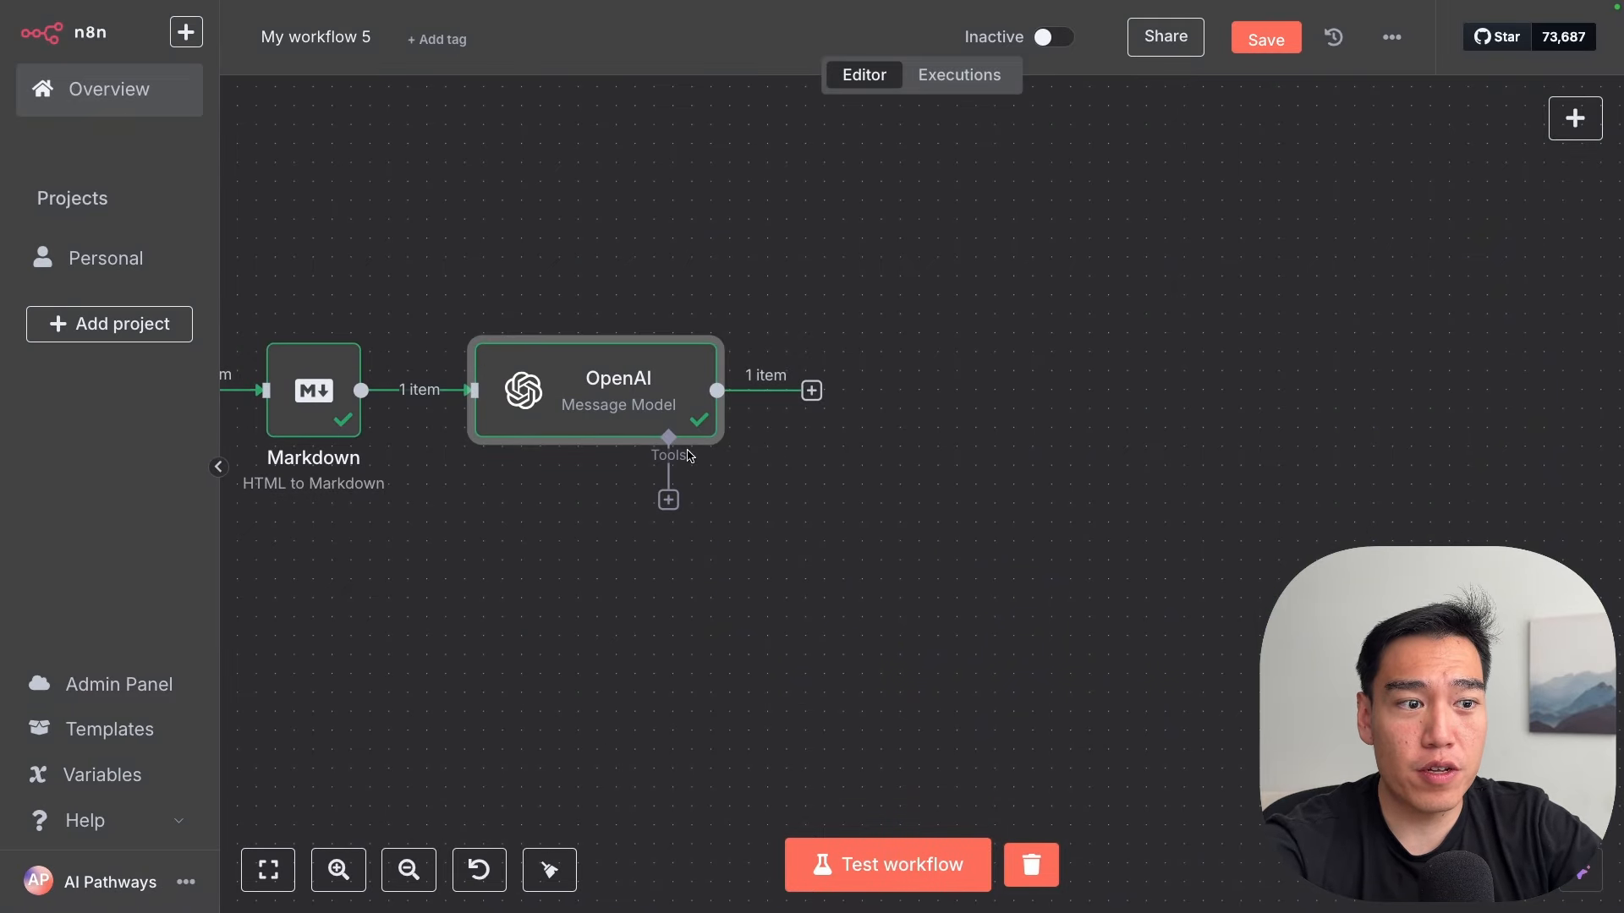
Step: Move the OpenAI node farther from the Markdown node and recheck the trades in its JSON output
left_click_drag(674, 407, 769, 410)
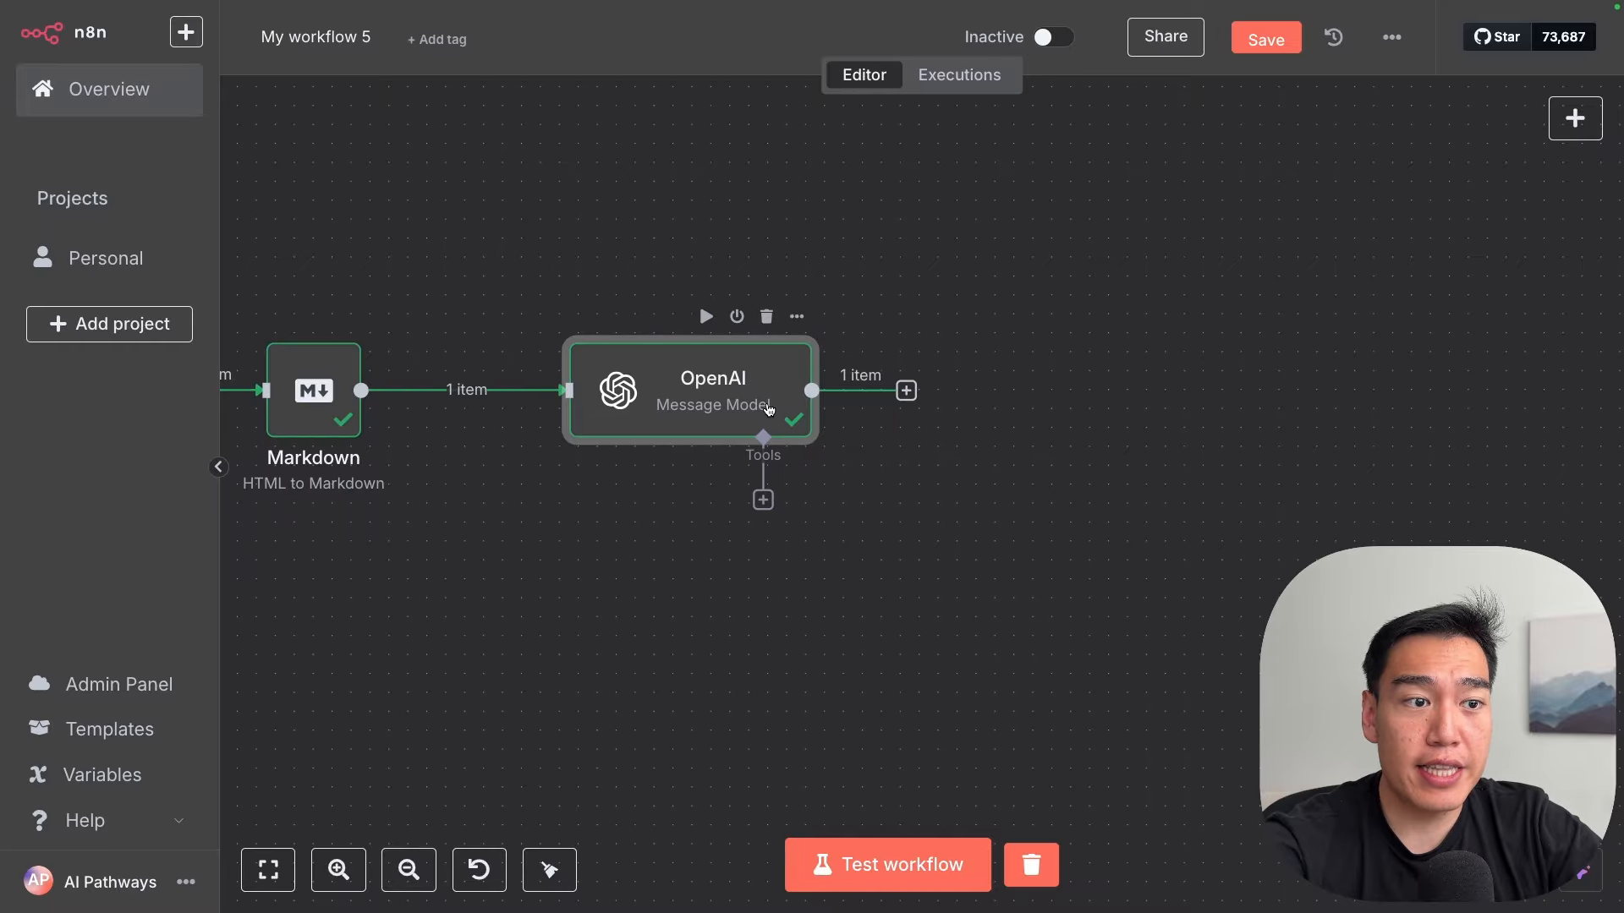
double_click(769, 409)
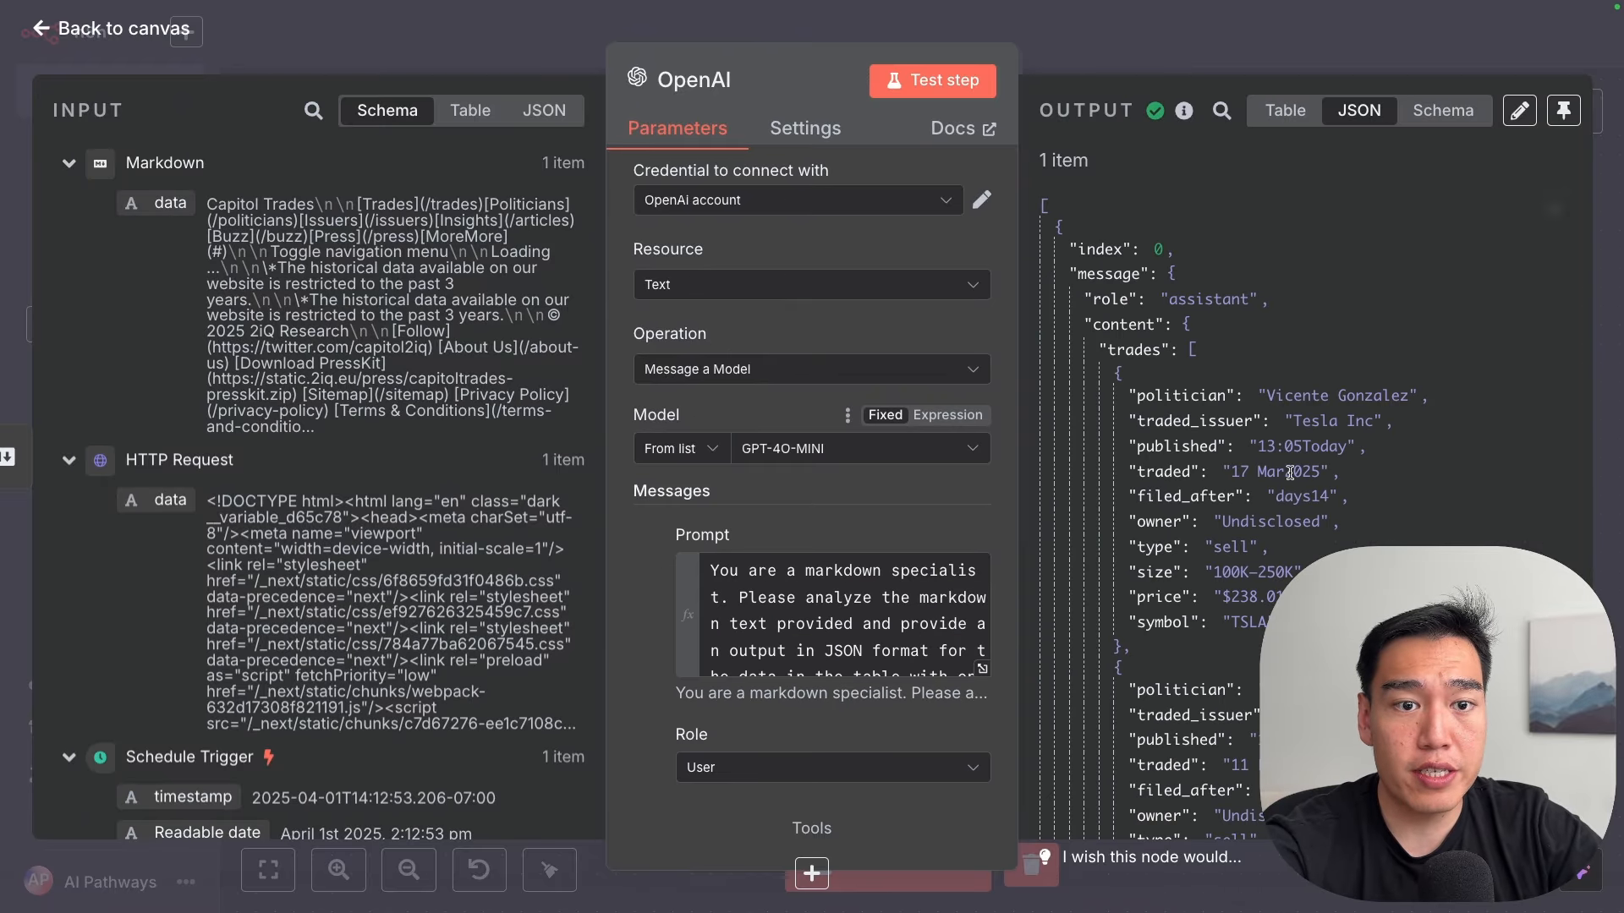
scroll(1366, 437, "down", 1)
scroll(1319, 507, "down", 10)
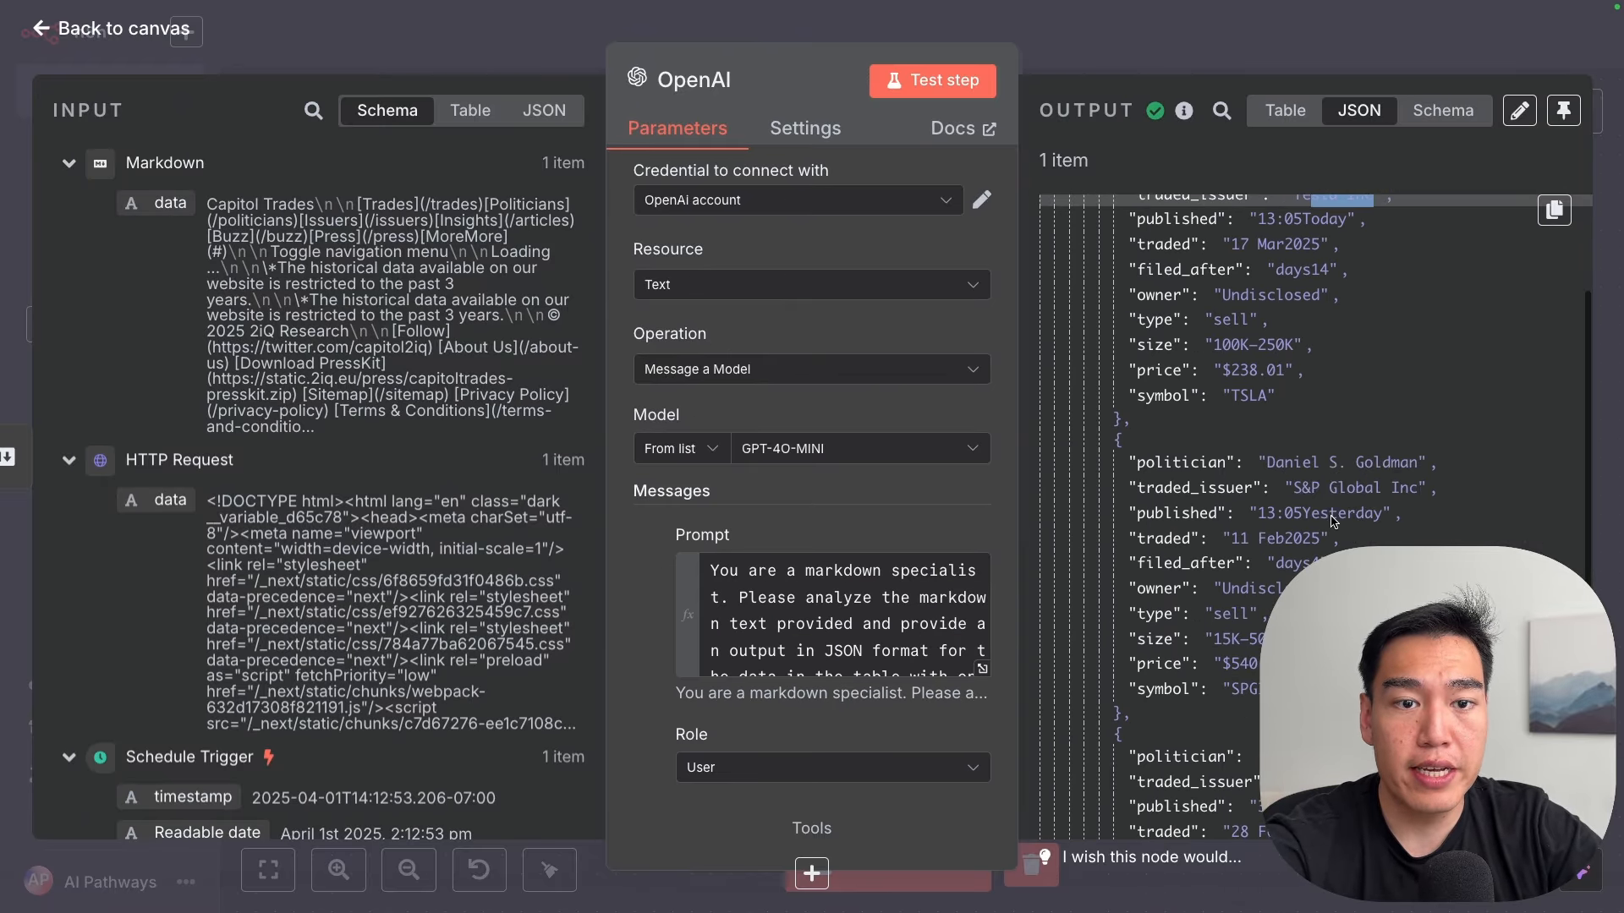
scroll(1310, 533, "down", 3)
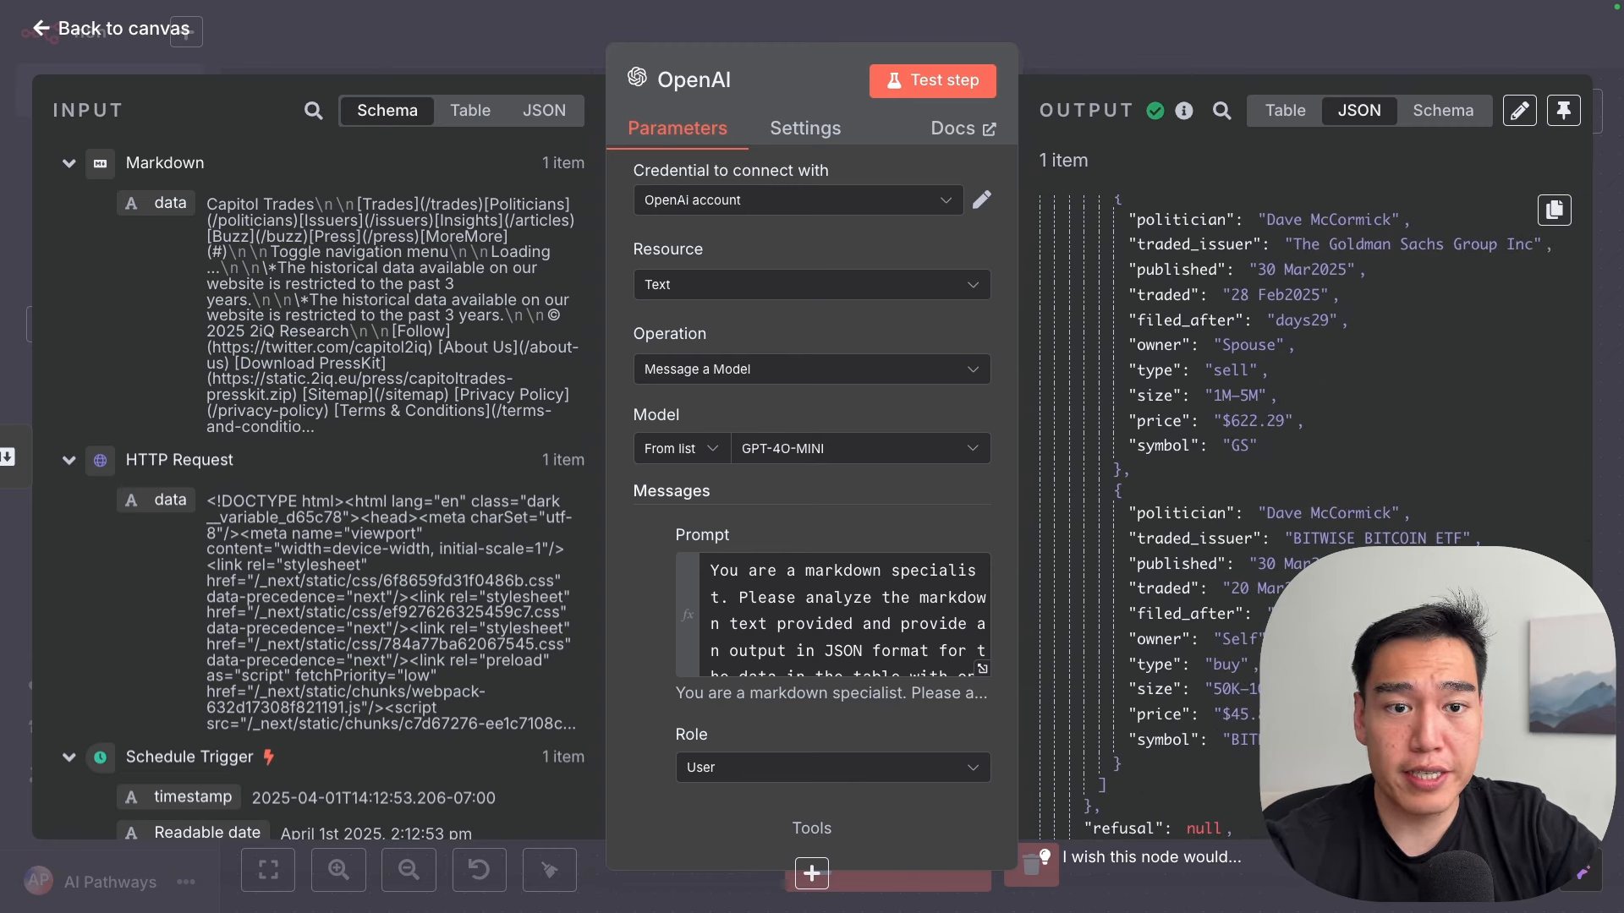
scroll(1343, 413, "up", 10)
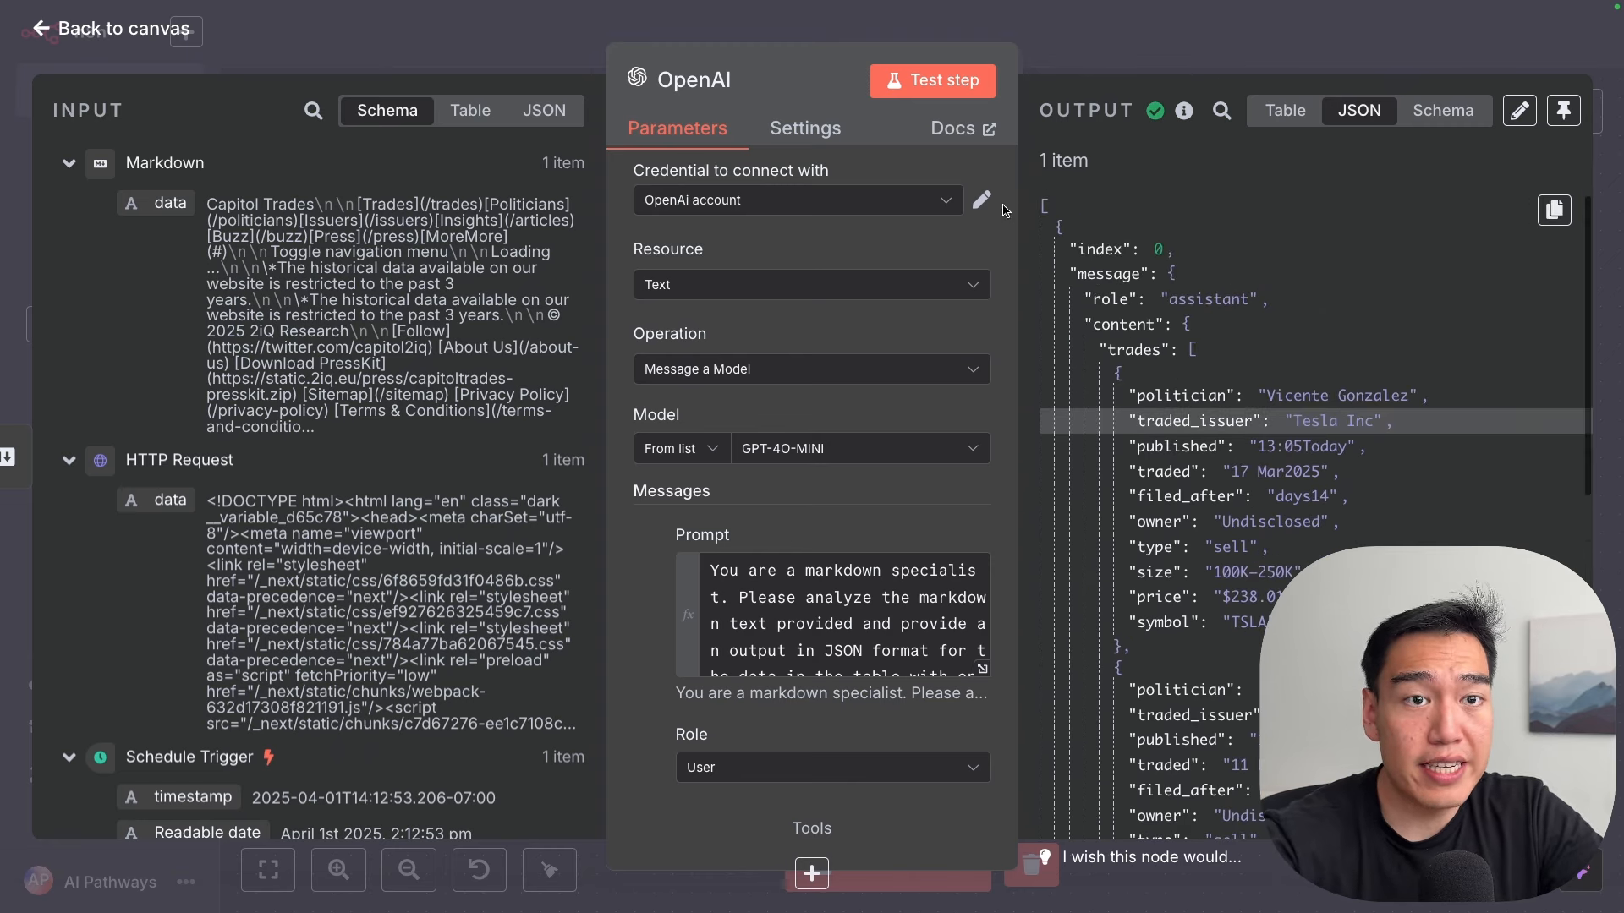
left_click(1138, 43)
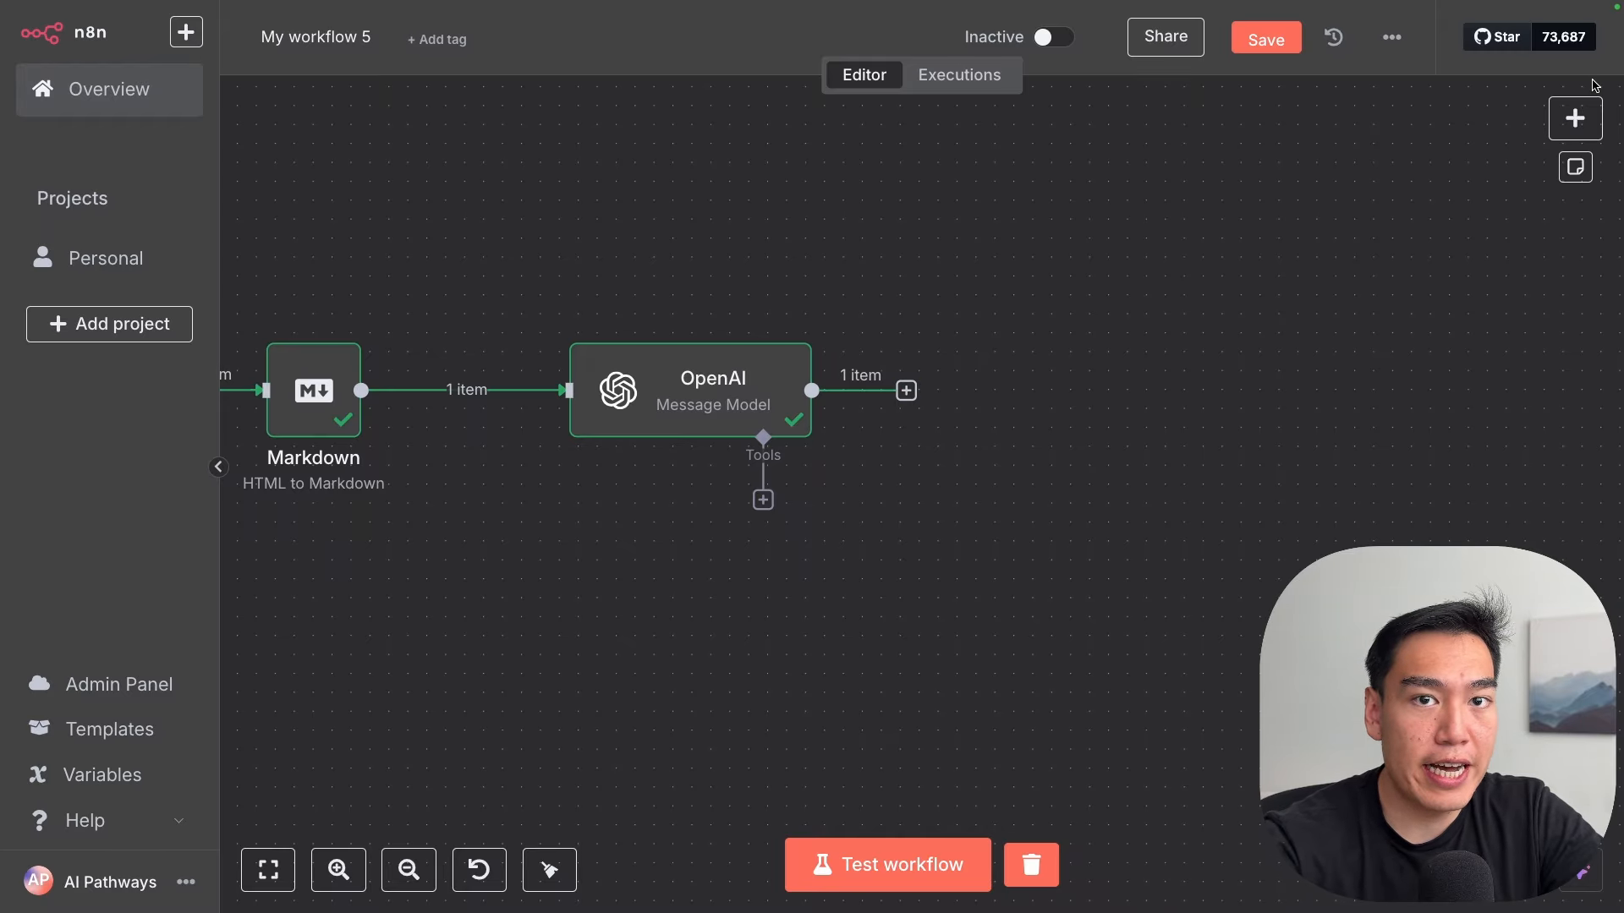
Step: Add a Code node to the workflow and place it on the canvas below and beyond the OpenAI node
left_click(1574, 117)
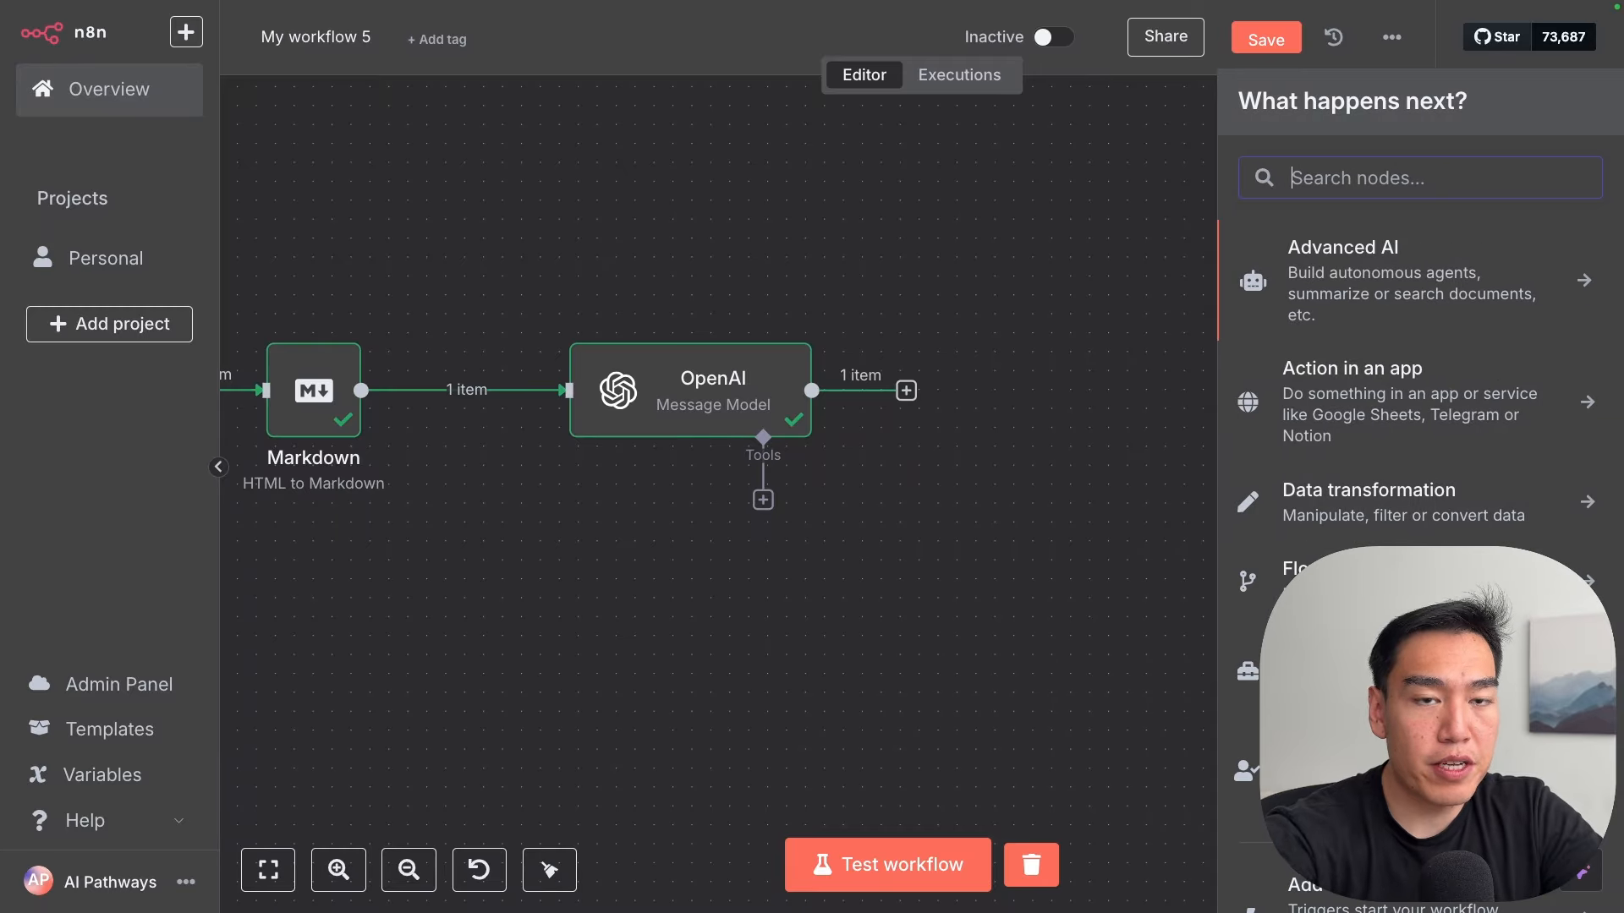
type("code")
key("Return")
left_click(1429, 54)
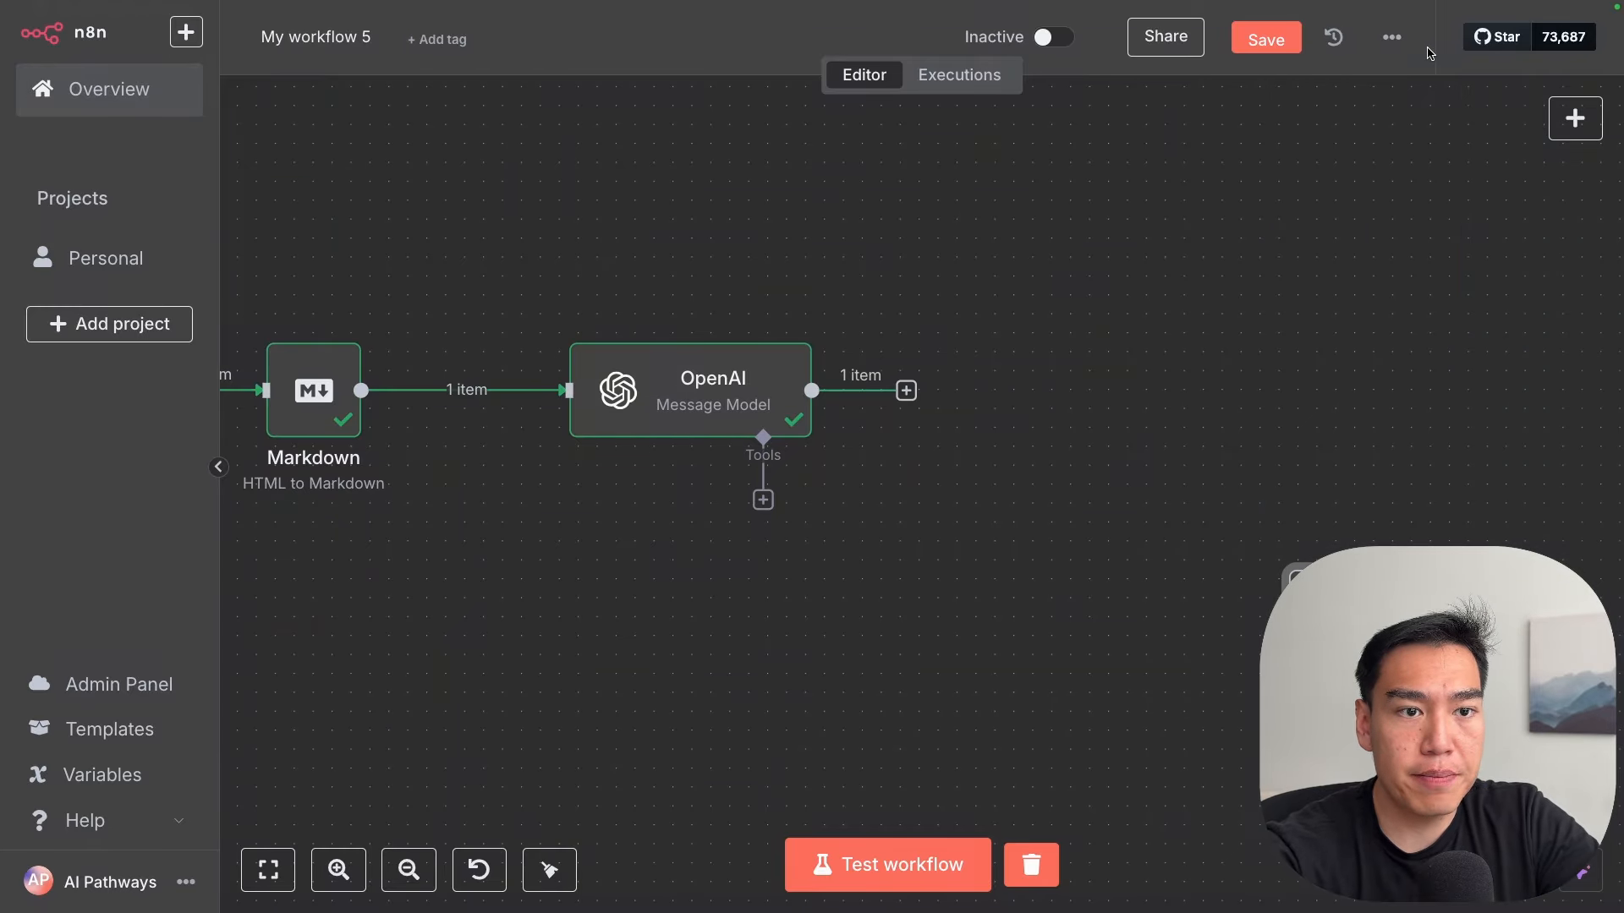
left_click_drag(1323, 621, 1013, 544)
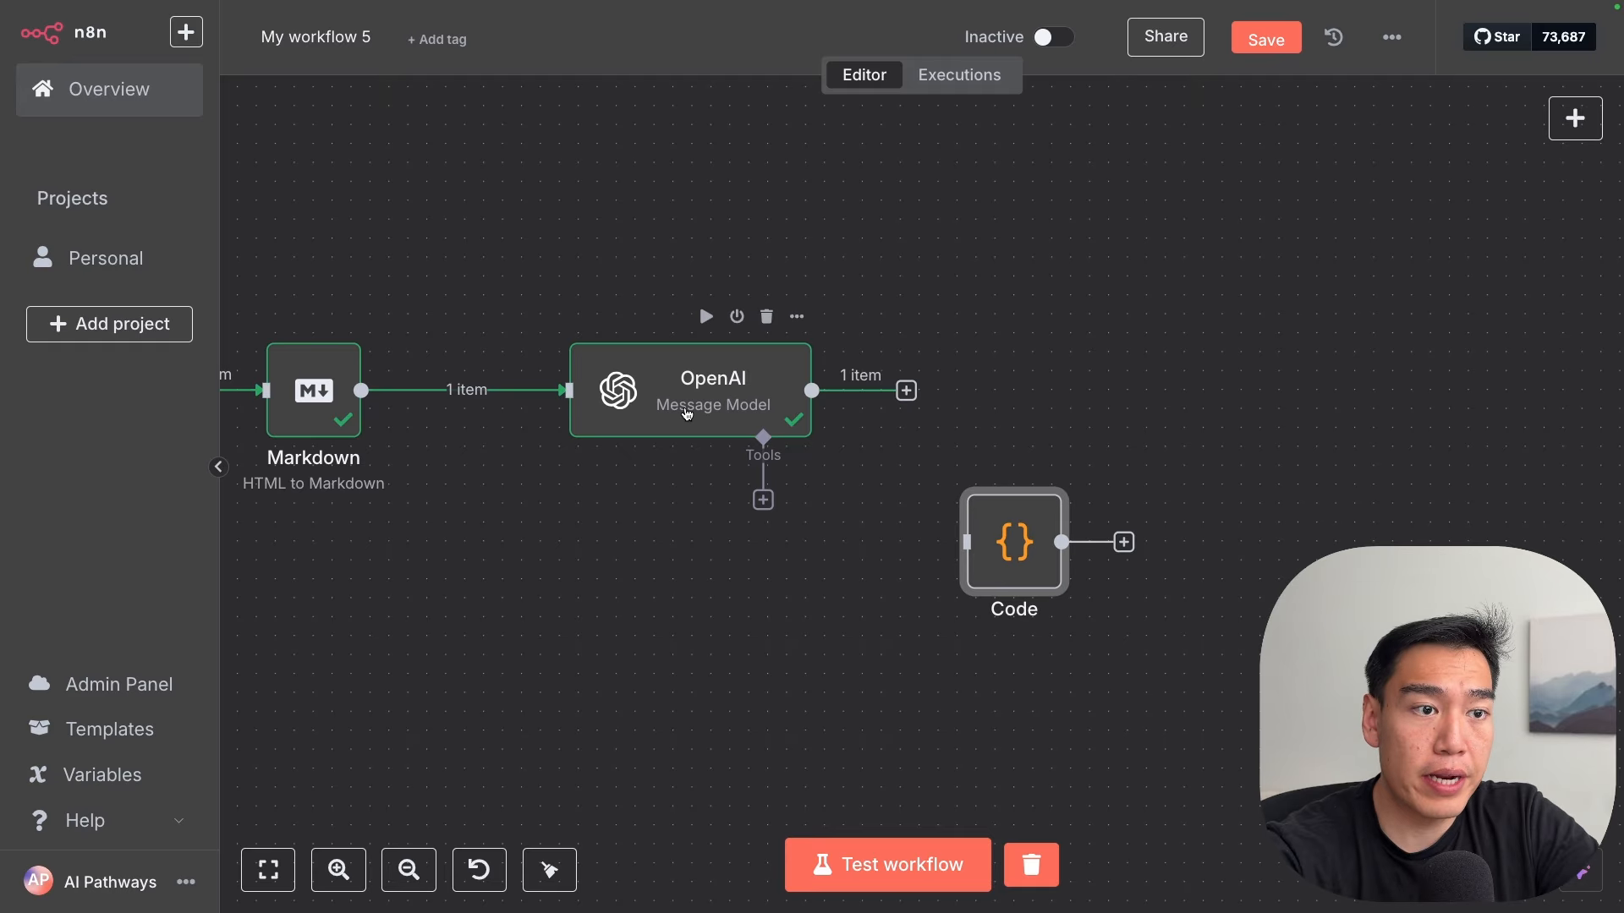
Step: Examine the symbol field of each trade in the OpenAI node's JSON output
double_click(686, 414)
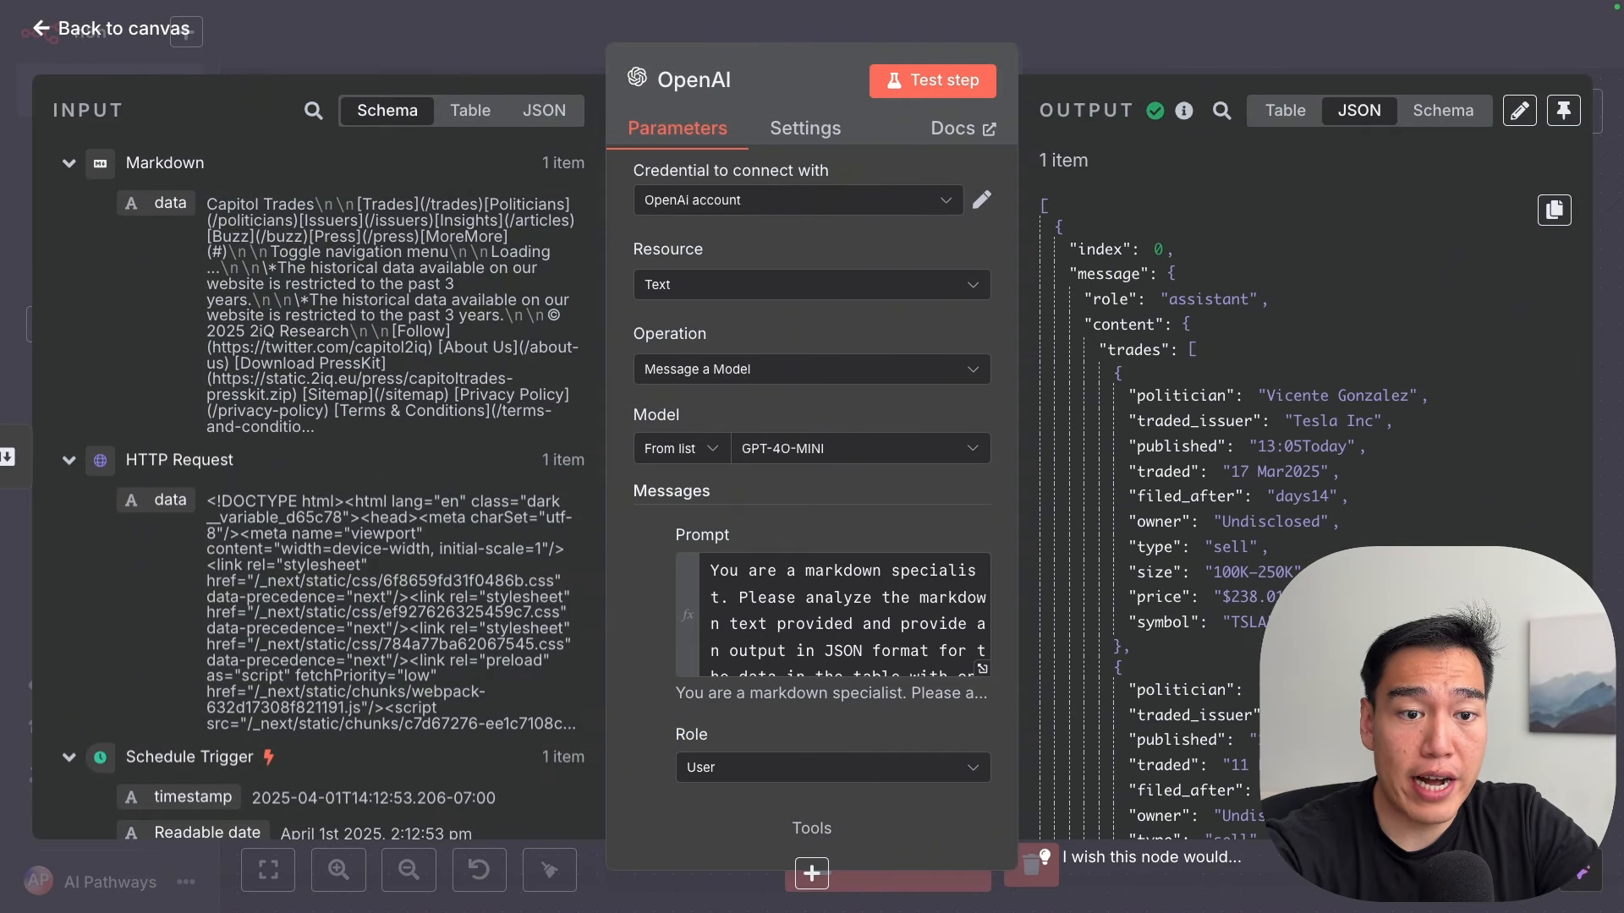
left_click_drag(1274, 623, 1137, 624)
scroll(1274, 507, "down", 2)
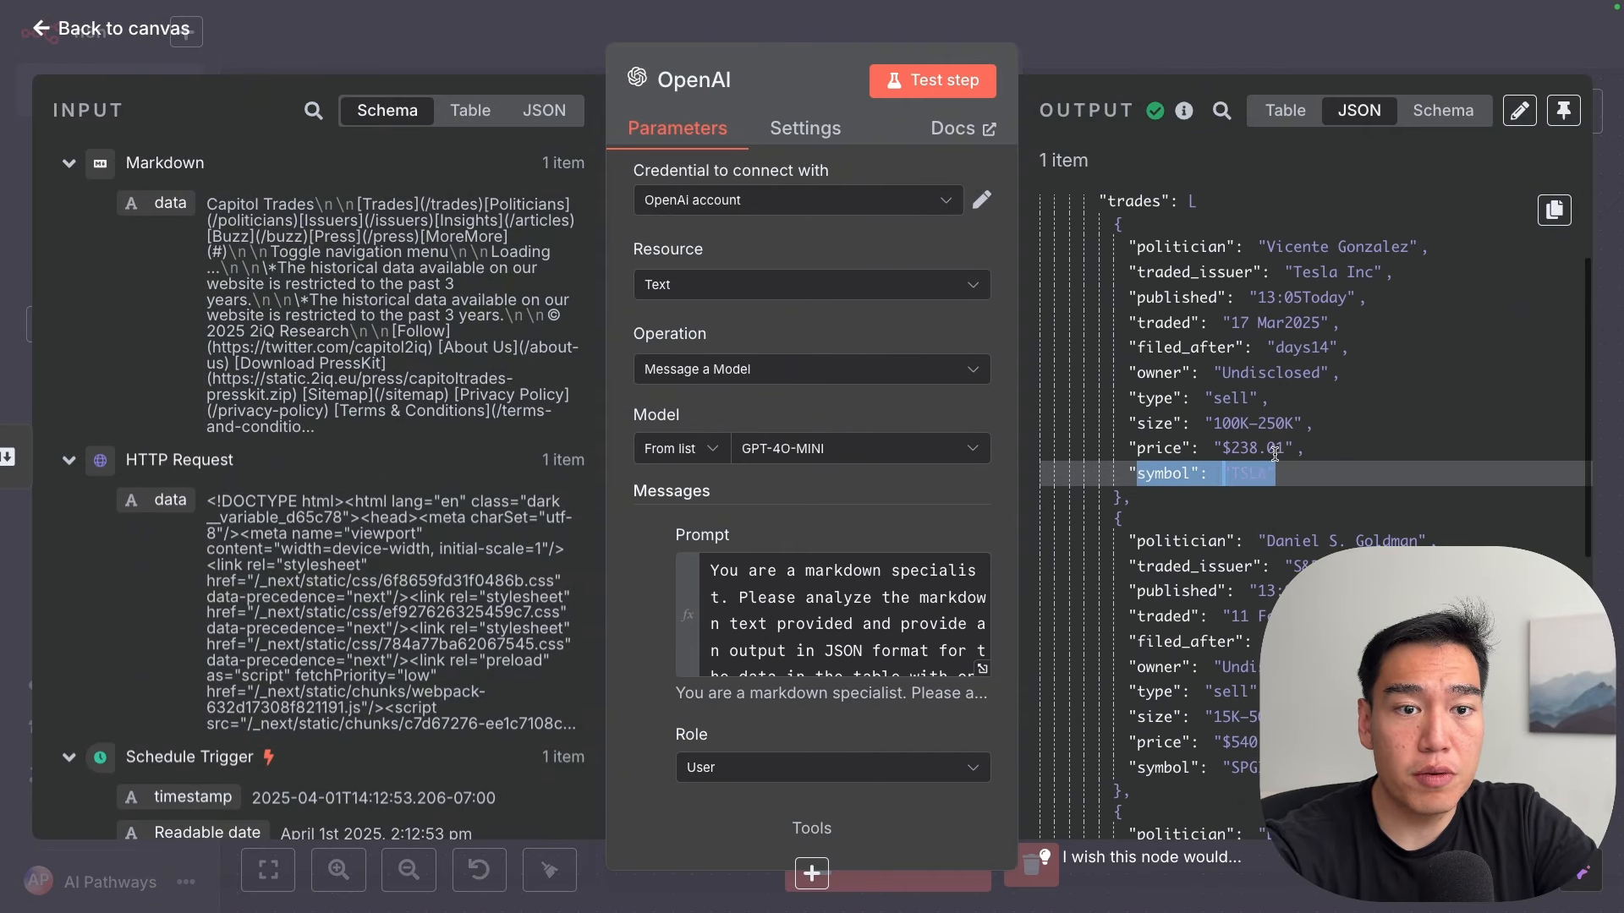
scroll(1260, 507, "down", 5)
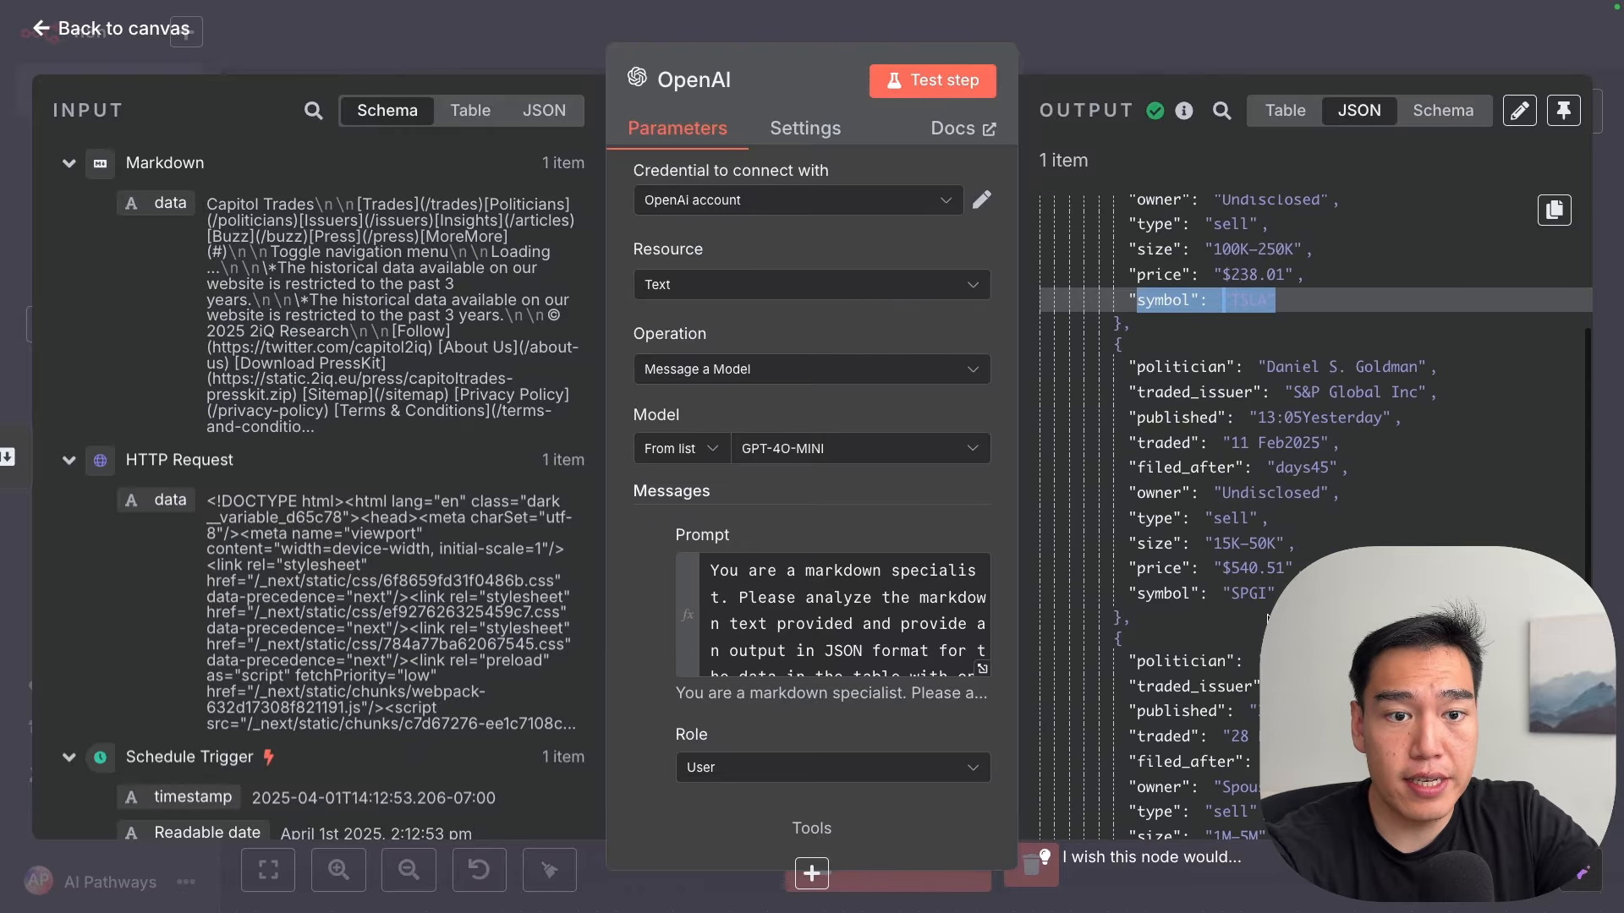
scroll(1266, 611, "down", 5)
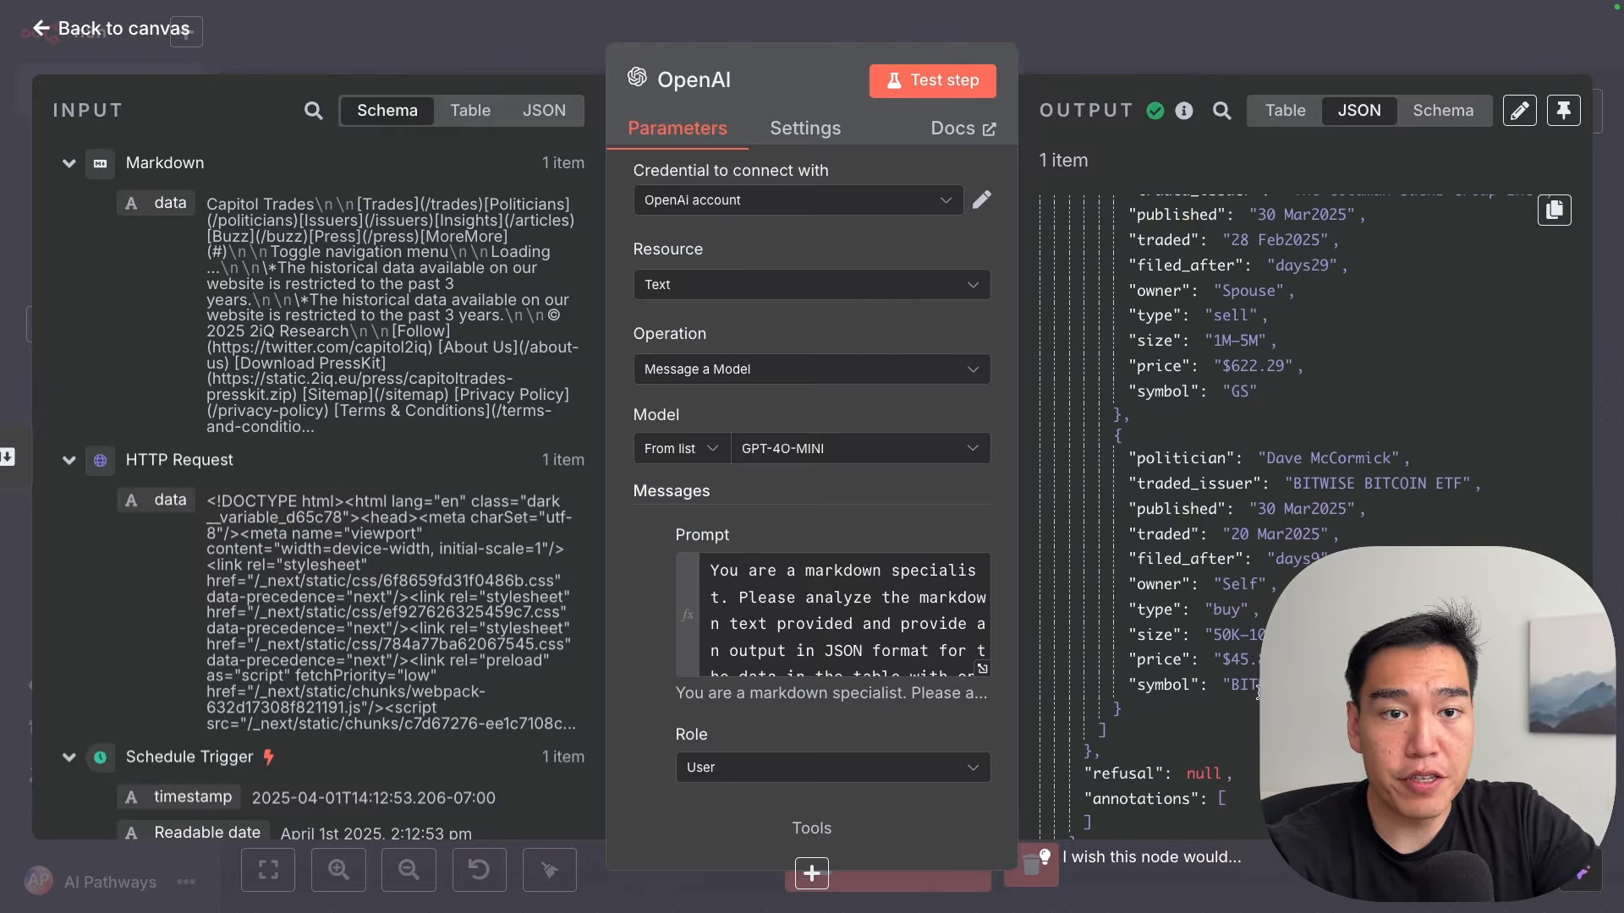
left_click(1123, 38)
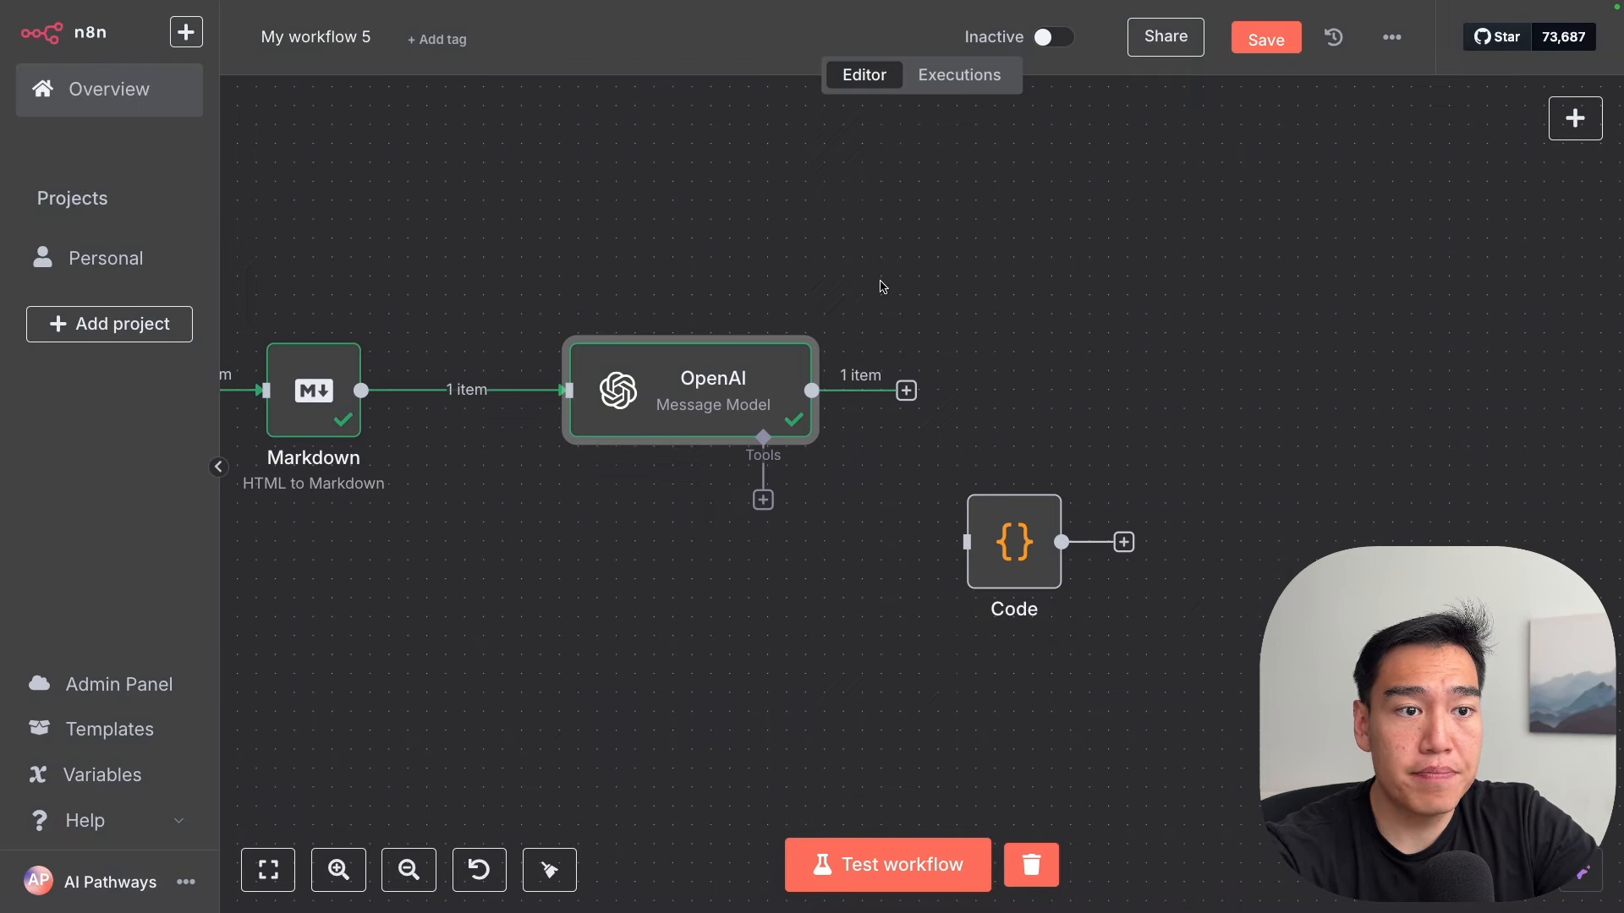
Step: Connect the OpenAI node to the Code node and replace its JavaScript with a script returning the trades' unique symbols as comma-separated tickers
left_click_drag(906, 391, 967, 541)
double_click(1032, 563)
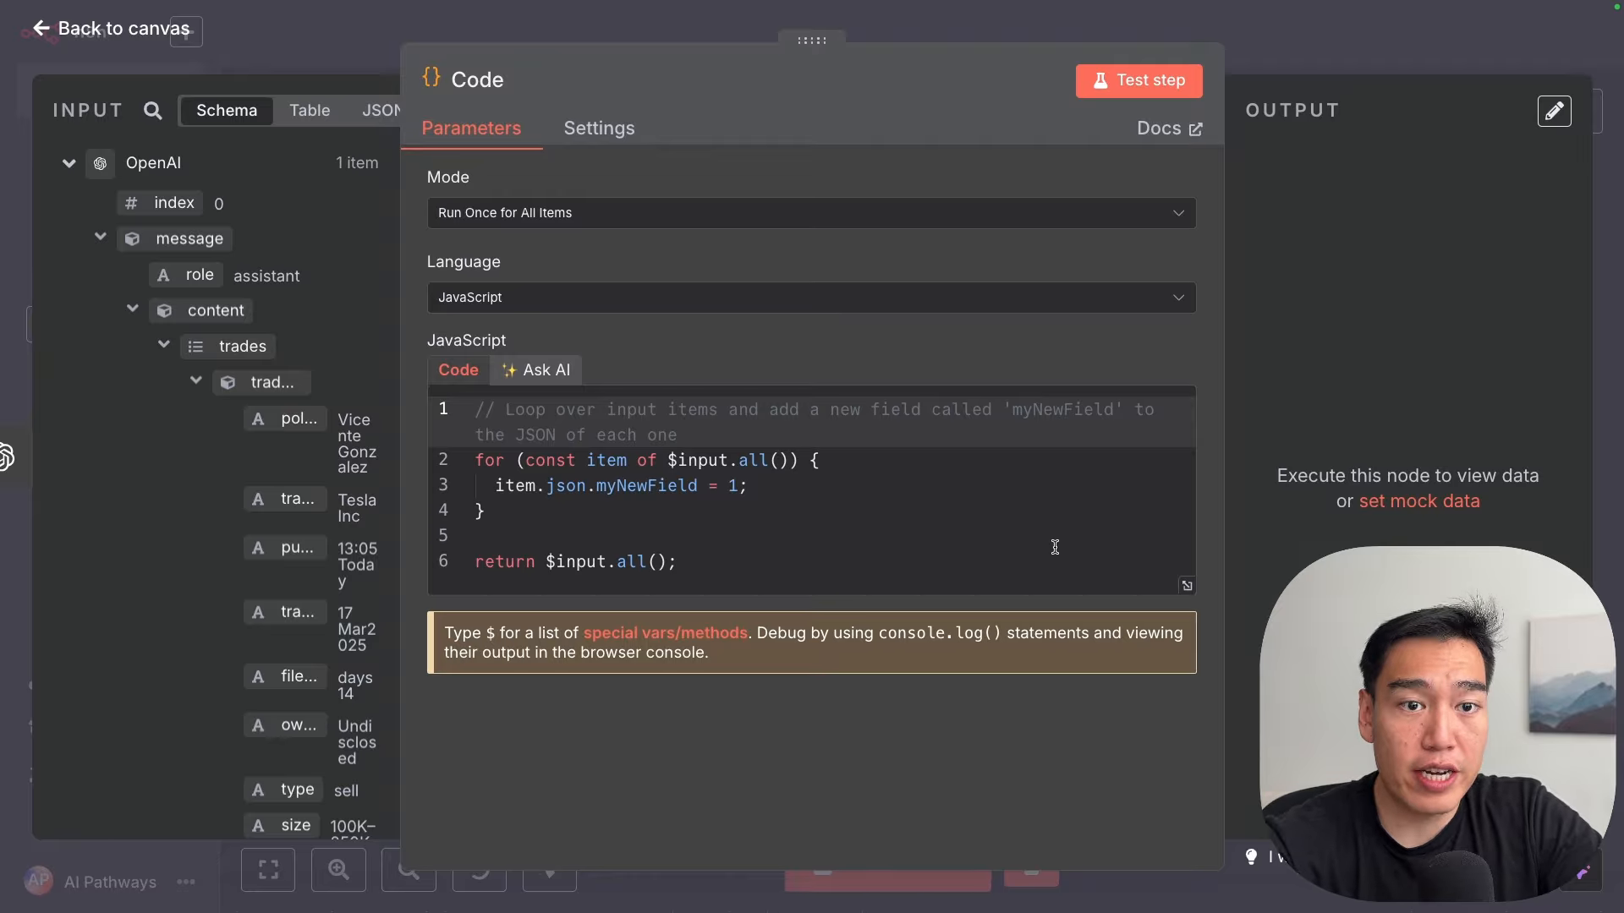
left_click(1054, 547)
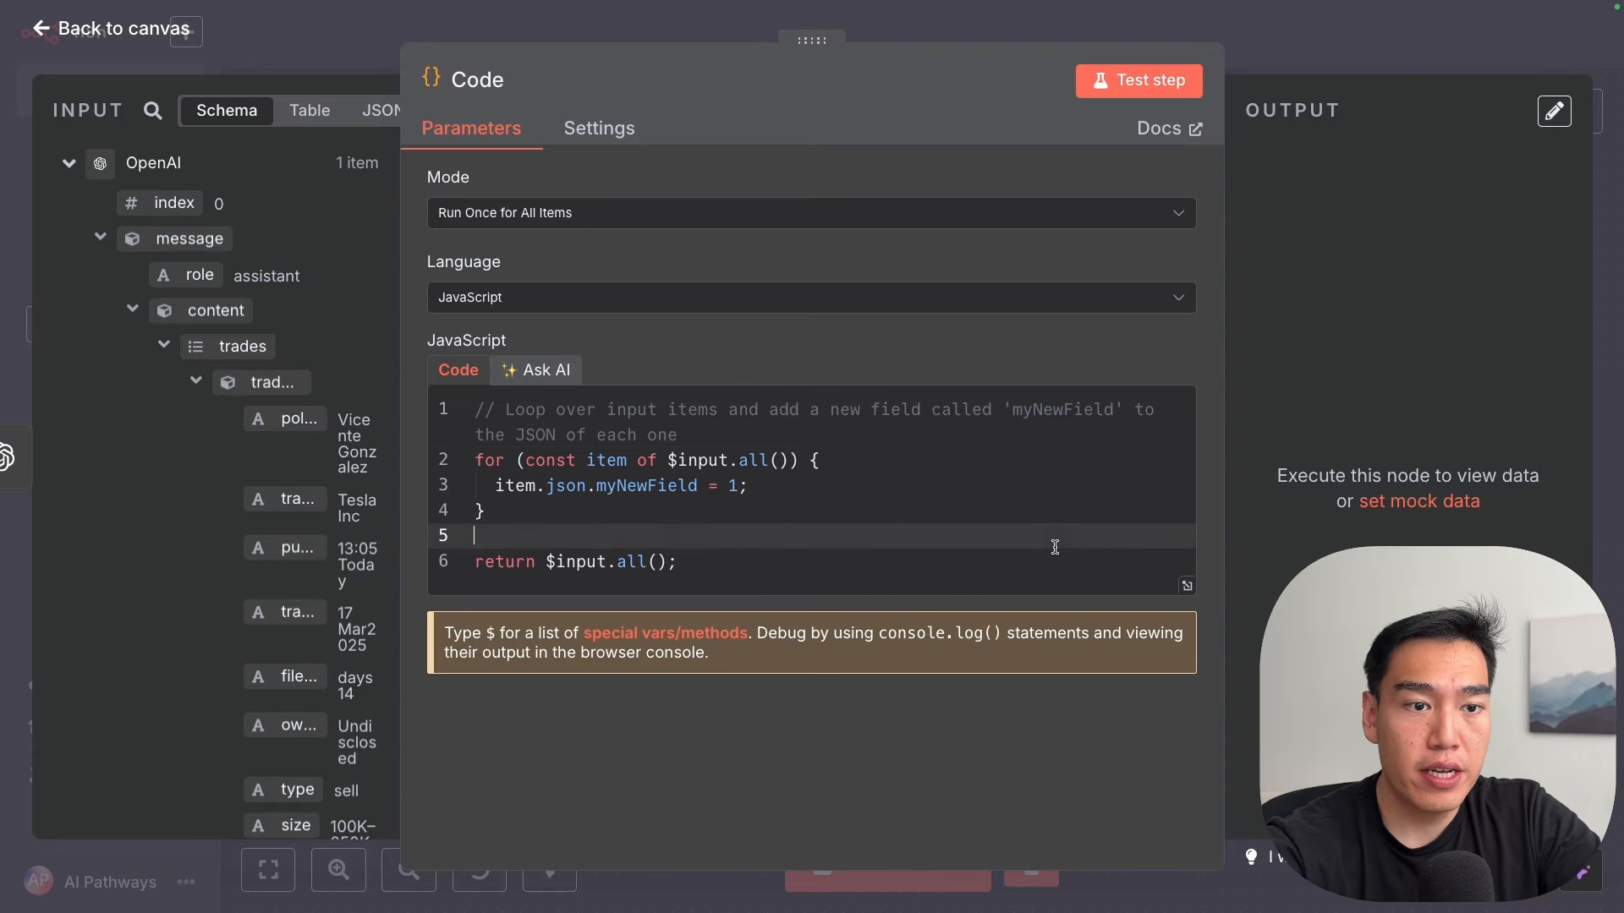
key("ctrl+a")
type("// Extract the trades array from the OpenAI node output. const trades = items[0].json.message.content.trades || [];  // Map through trades to get an array of ticker symbols. const symbols = trades.map(trade => trade.symbol);  // Remove duplicates by converting to a Set then back to an array. const uniqueSymbols = [...new Set(symbols)];  // Join the unique tickers into a comma-separated string. const tickers = uniqueSymbols.join(',');  // Return the result as a new JSON object. return [{ json: { tickers } }];")
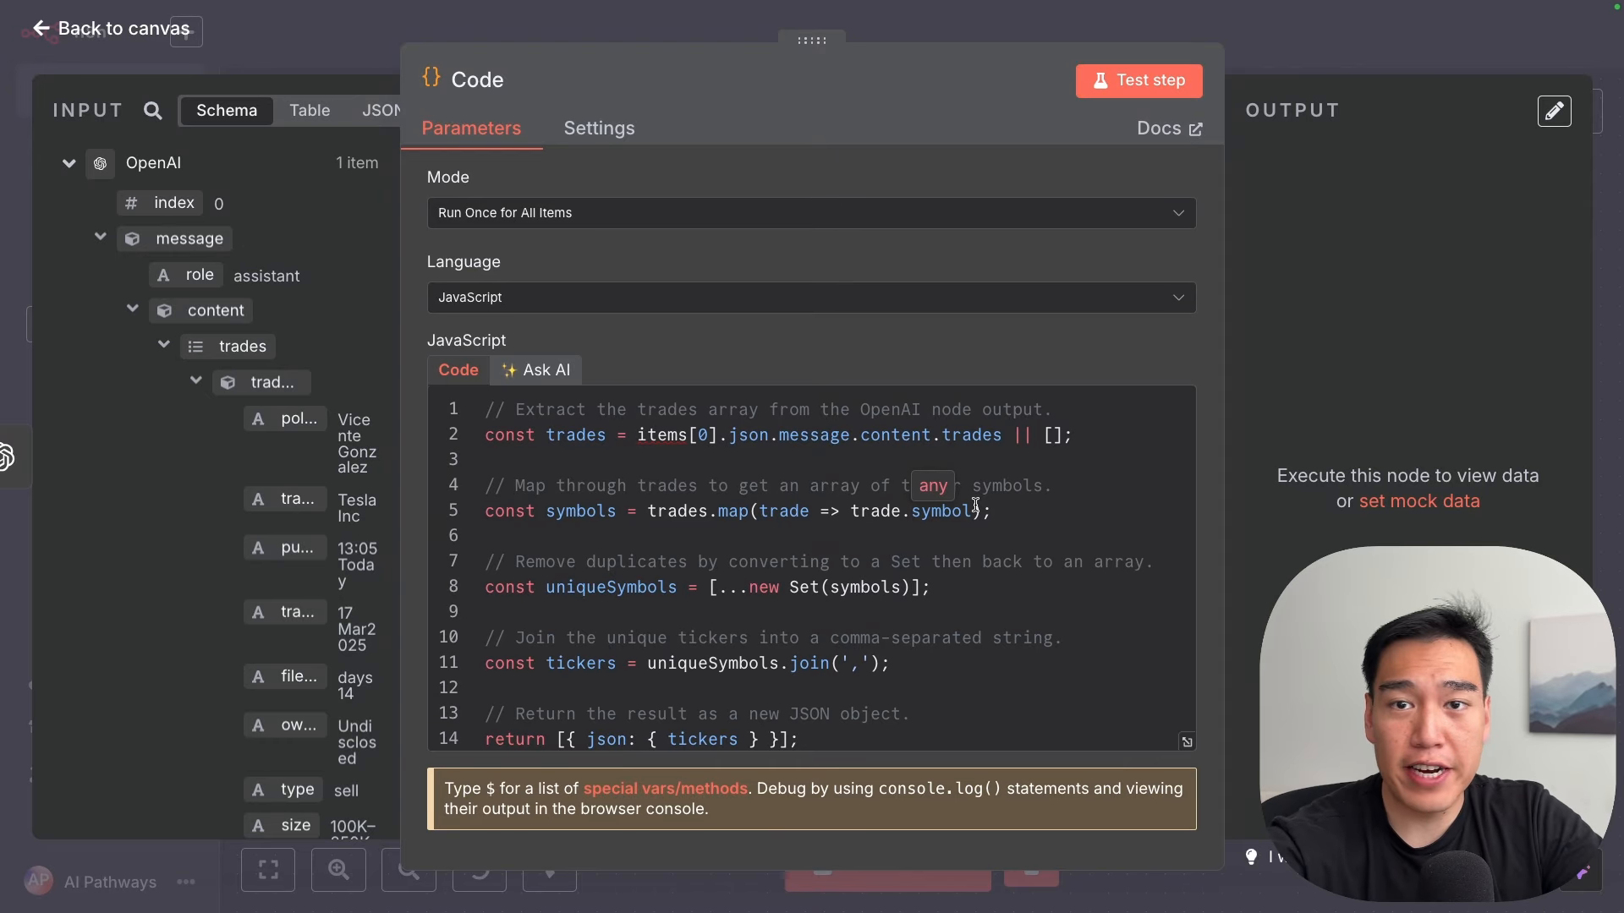
Step: Read through the Code node's script, from the returned tickers object to the comment about extracting the trades array
scroll(846, 592, "down", 1)
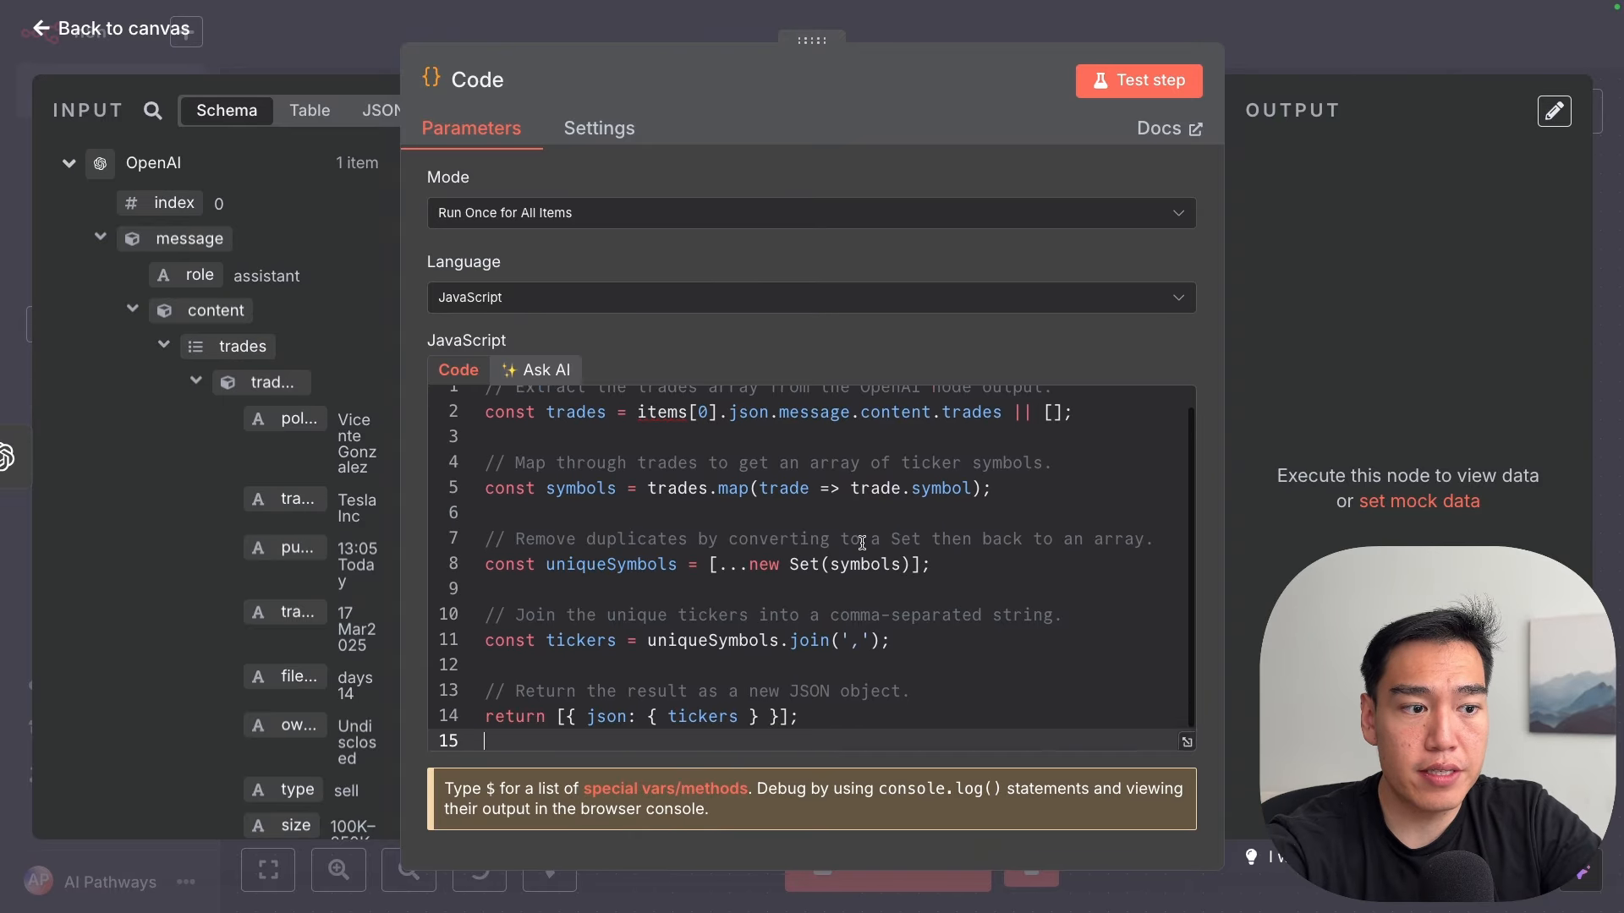
triple_click(834, 692)
scroll(834, 691, "up", 1)
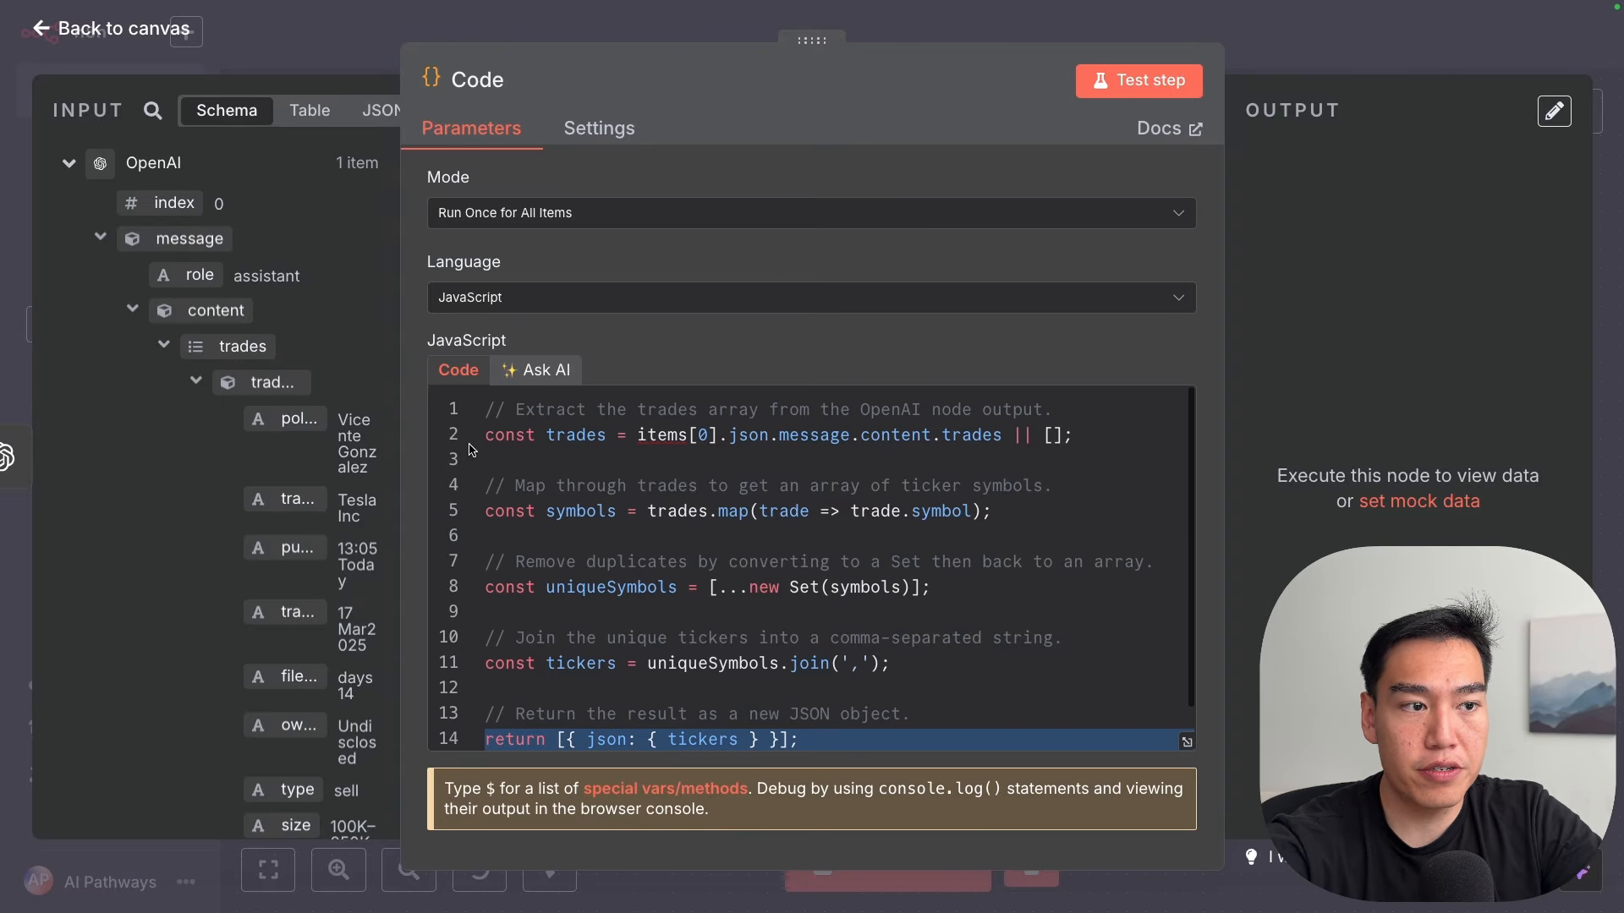
left_click_drag(485, 409, 1028, 406)
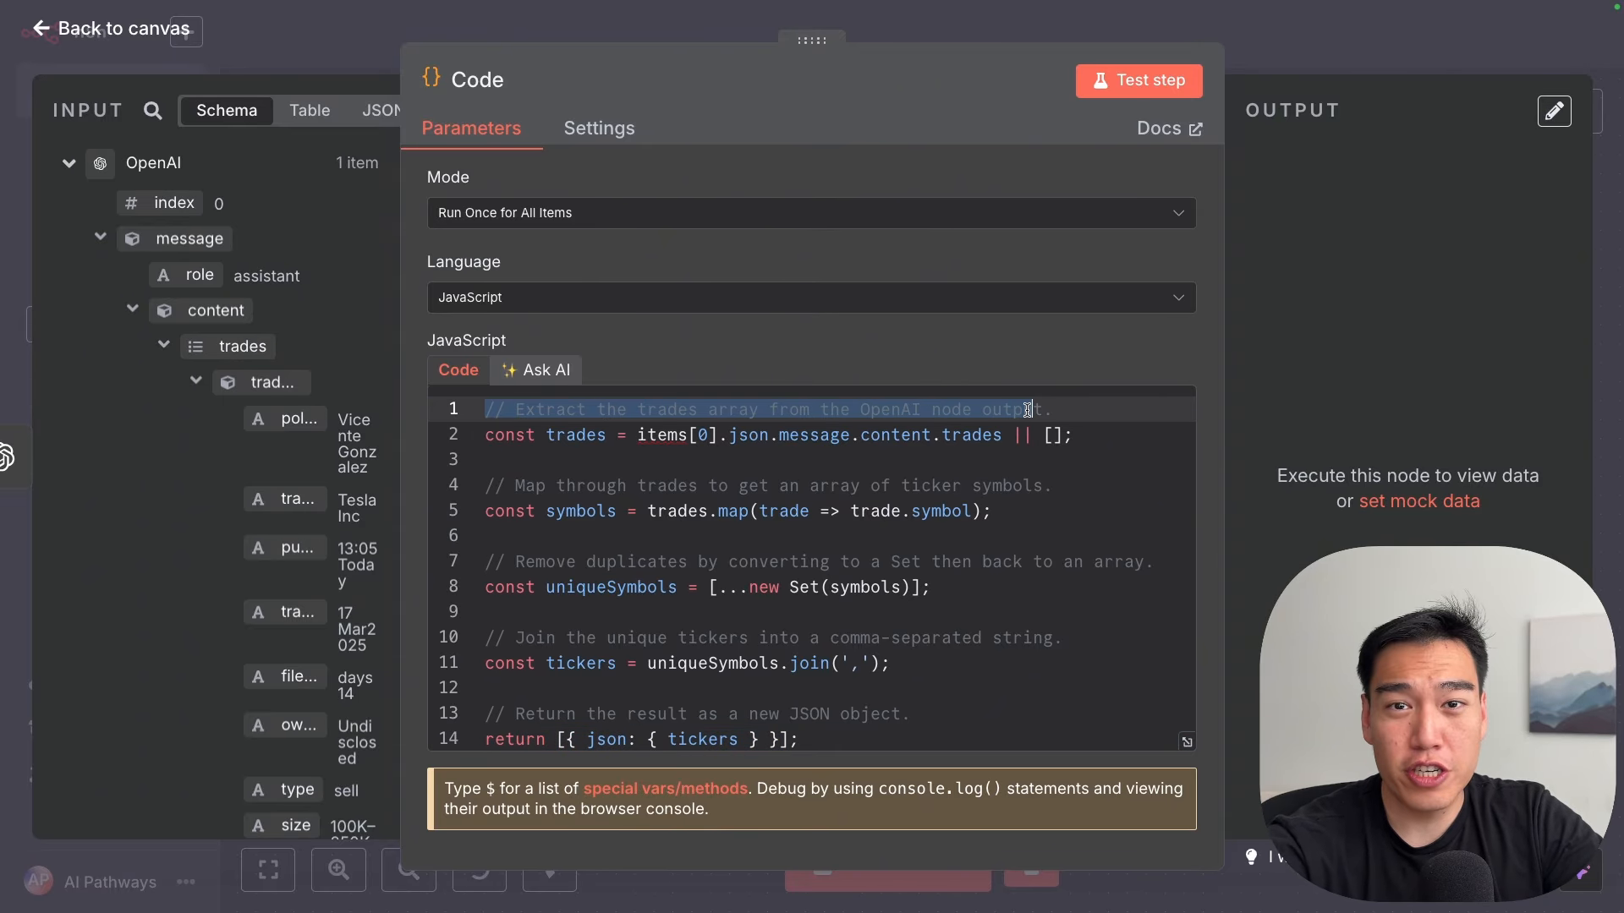
left_click(1027, 409)
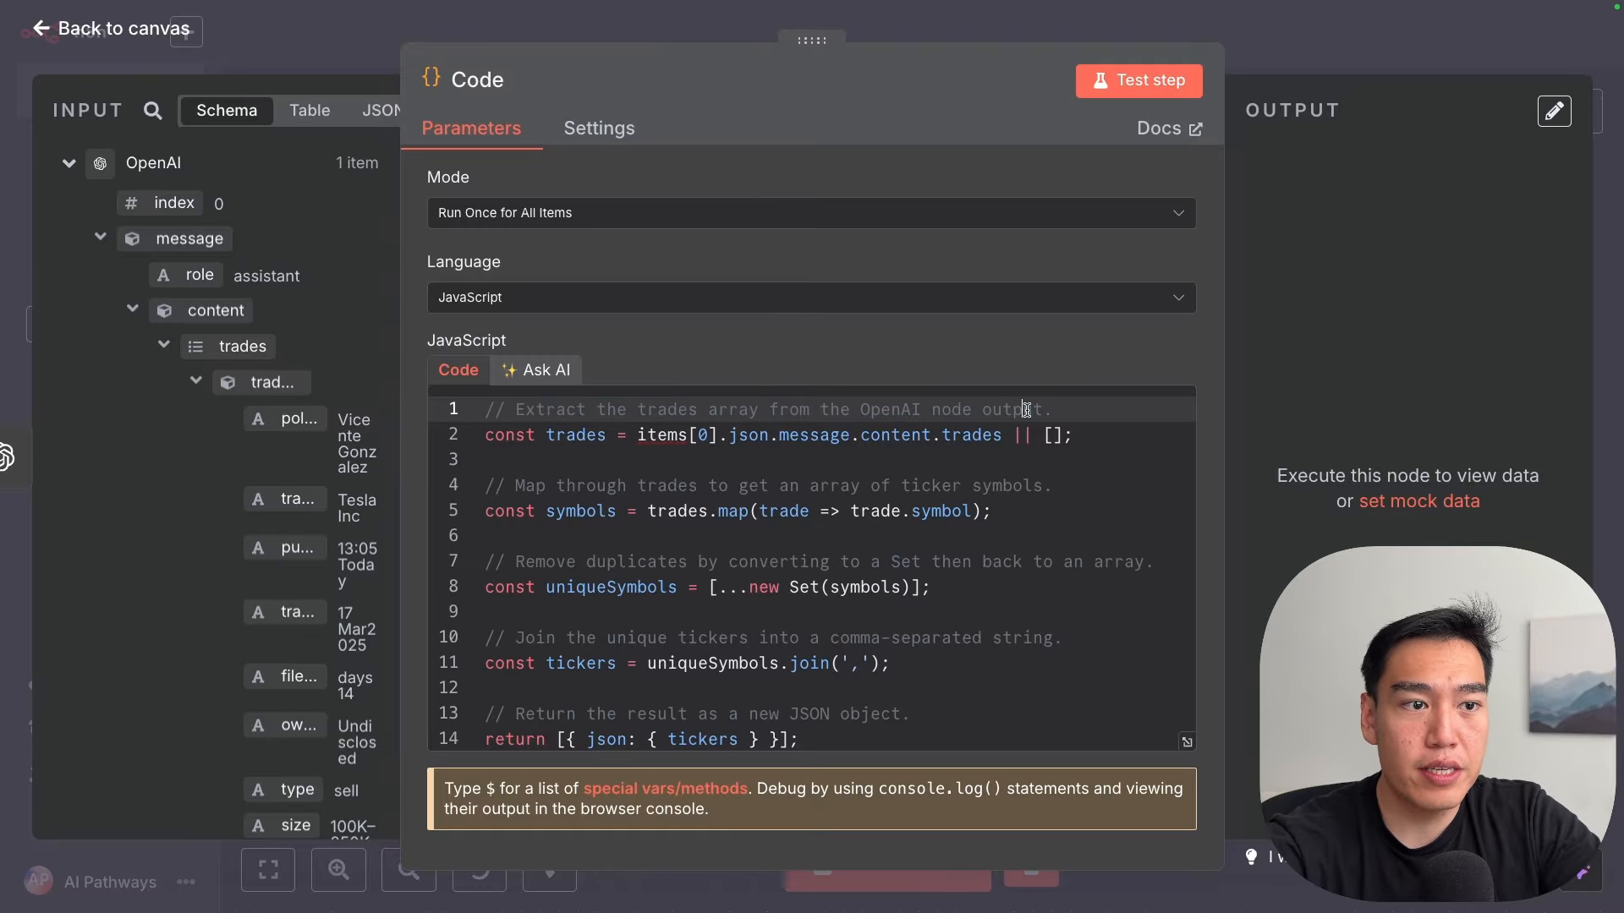
left_click_drag(544, 422, 1054, 411)
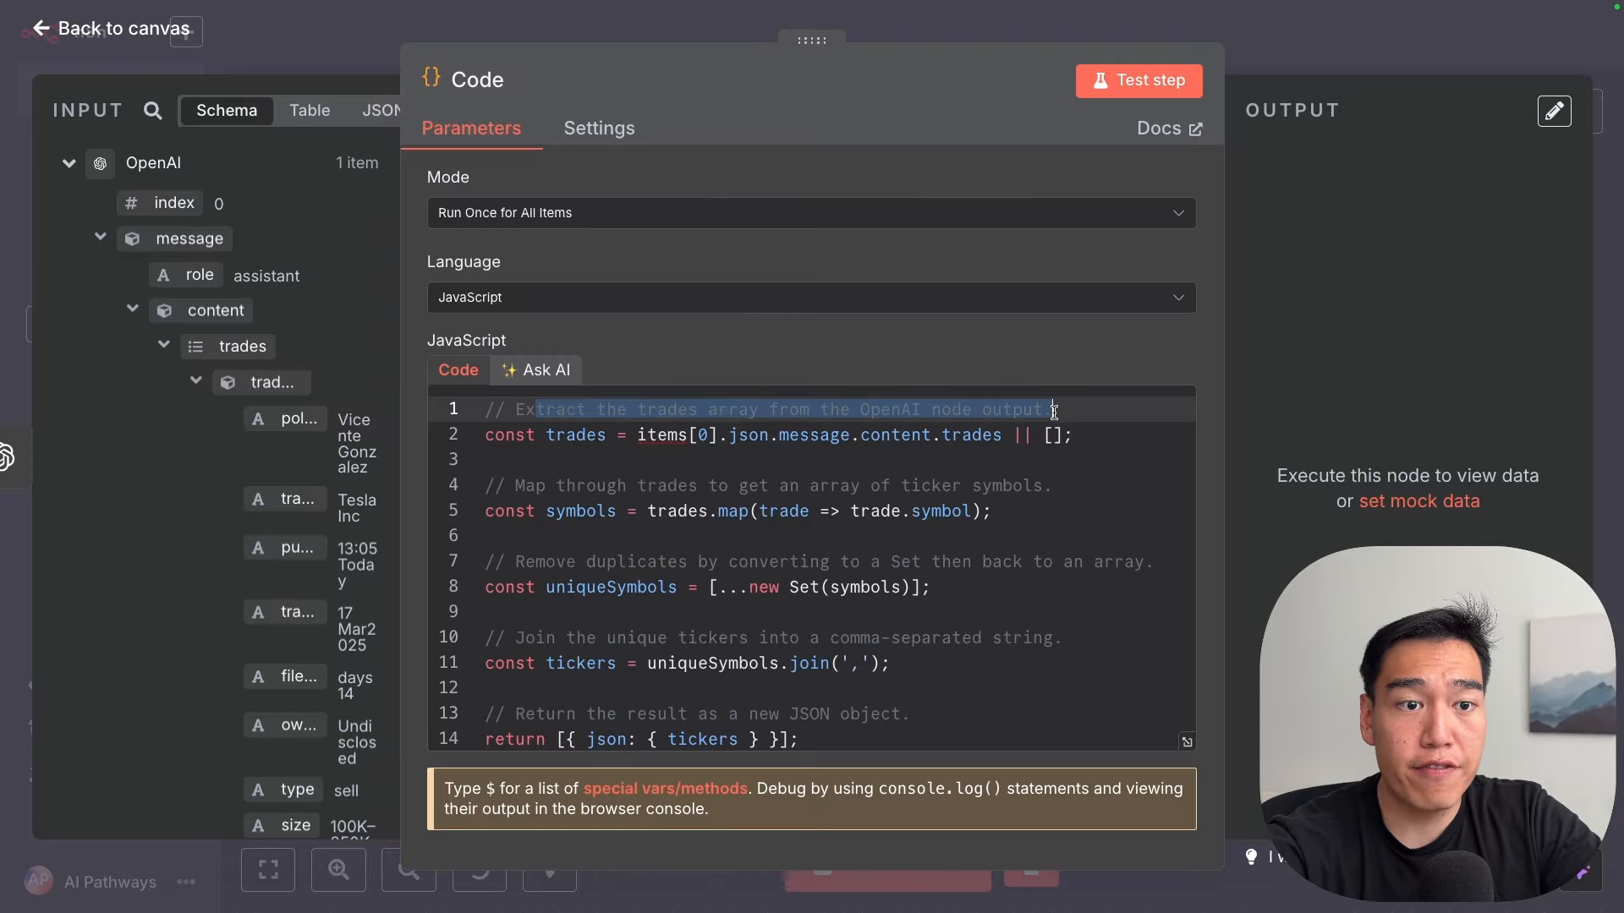
Step: Compare the trades array in the OpenAI node's output with the symbol-mapping line of the Code node's script
left_click(1306, 52)
double_click(748, 427)
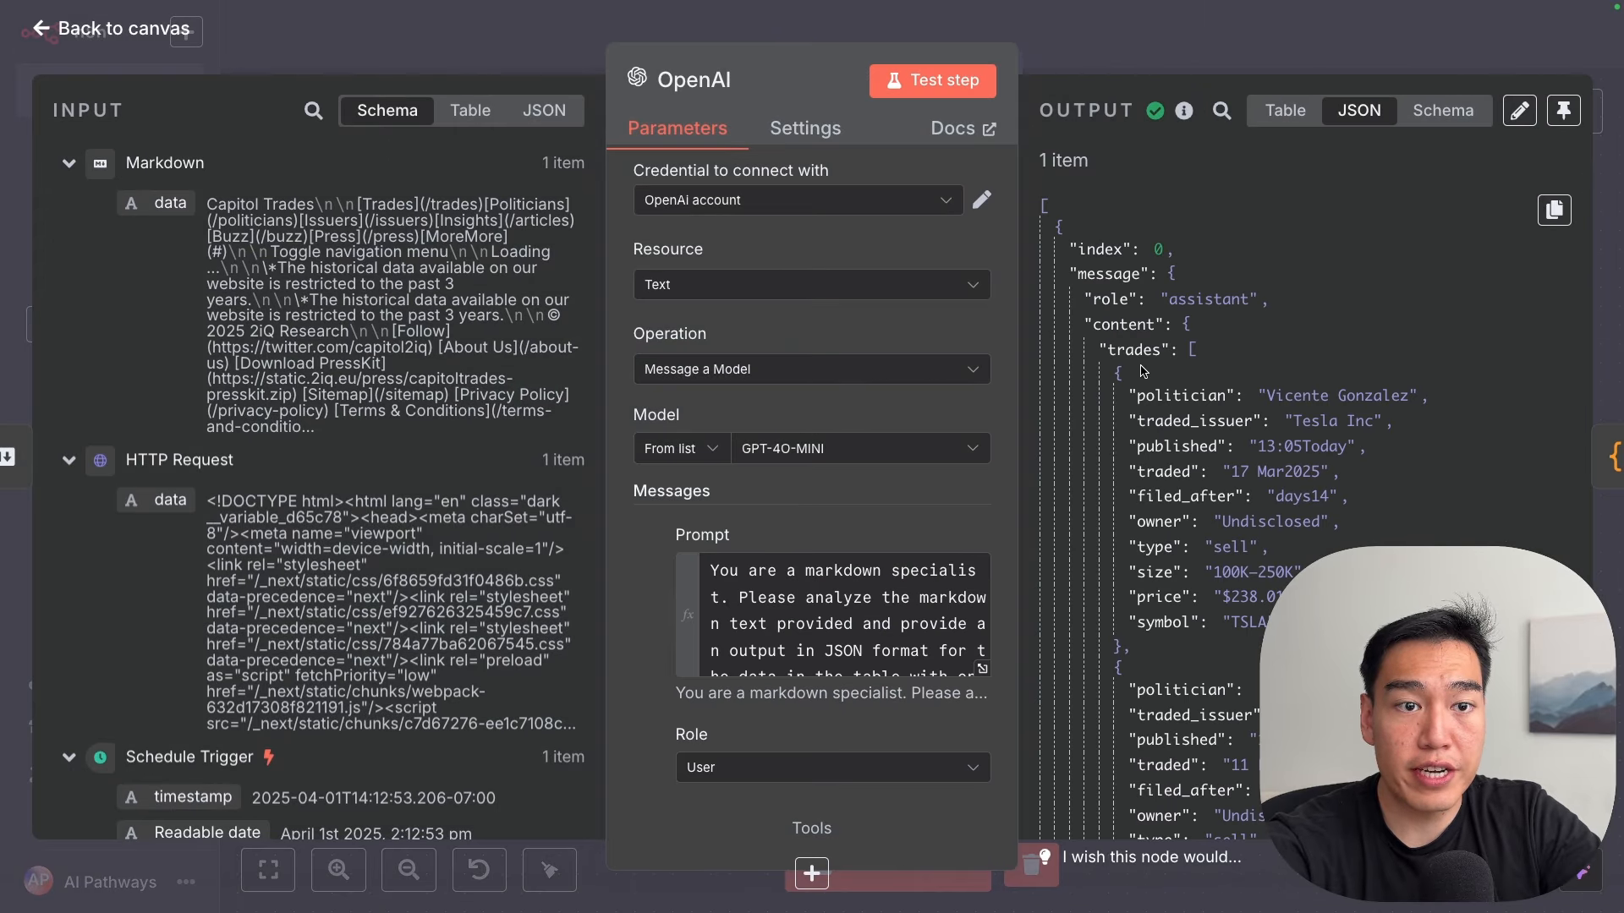
key("Escape")
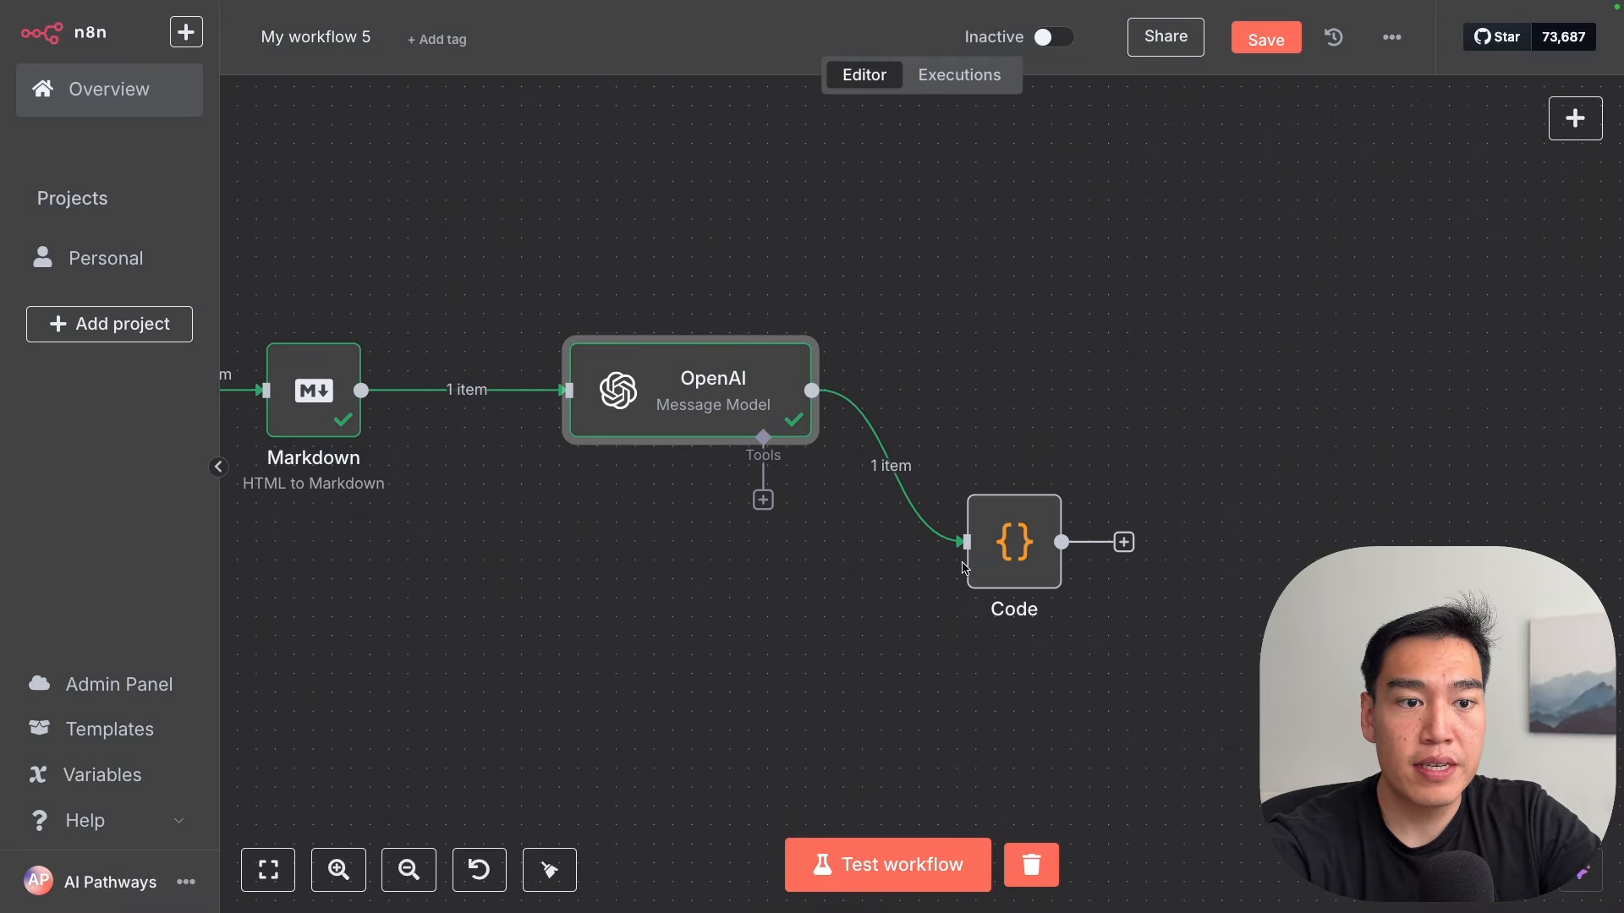
double_click(1007, 550)
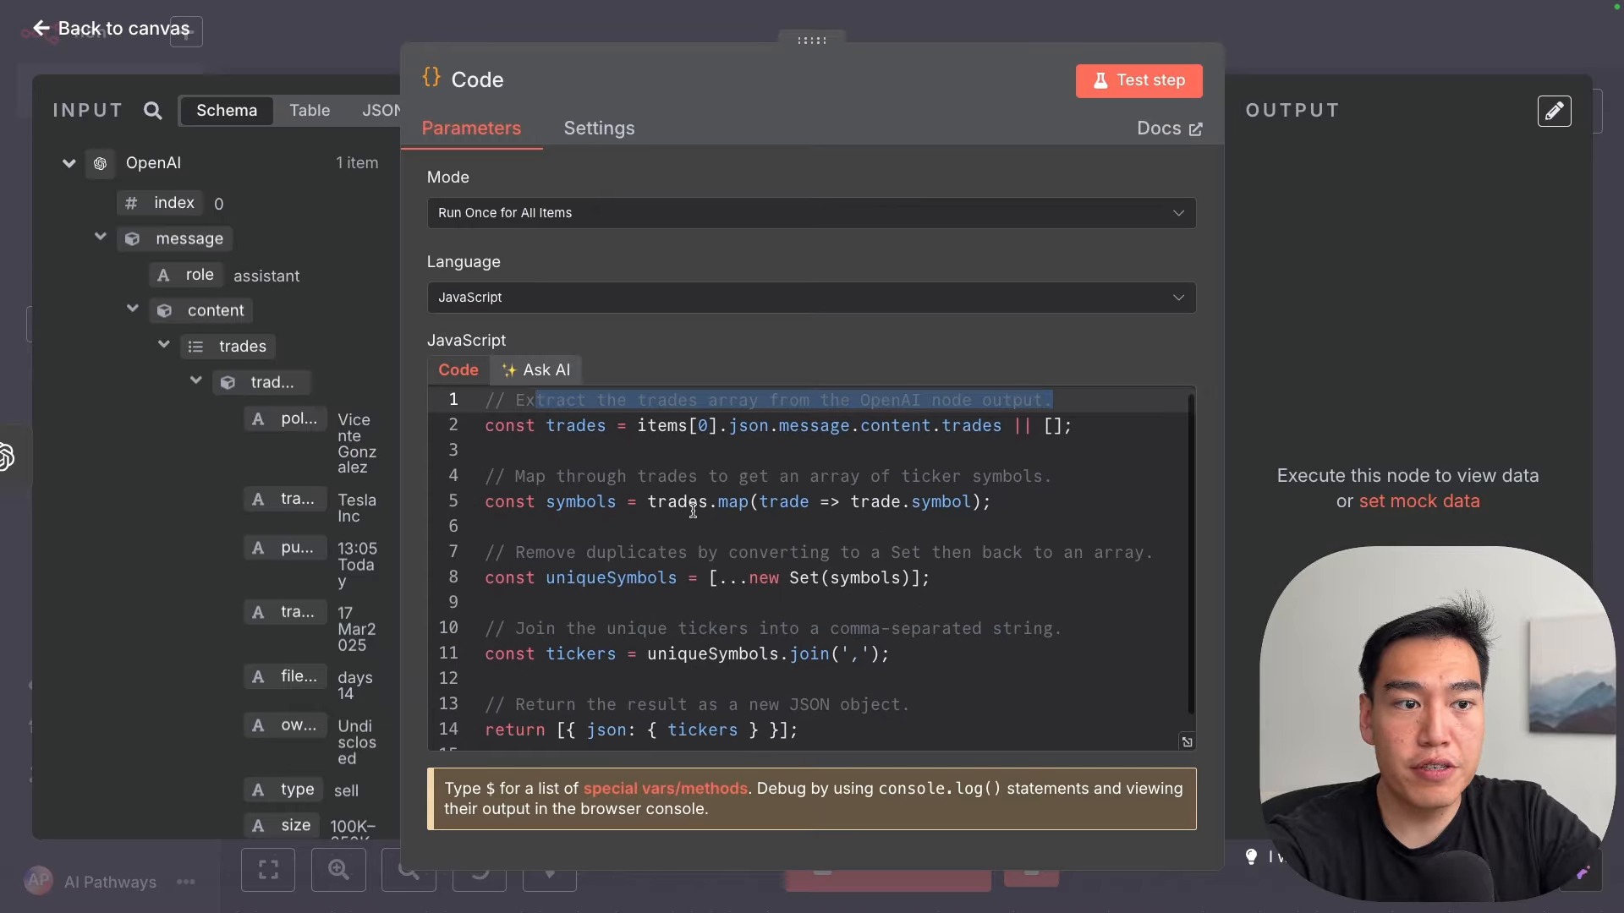
left_click(640, 501)
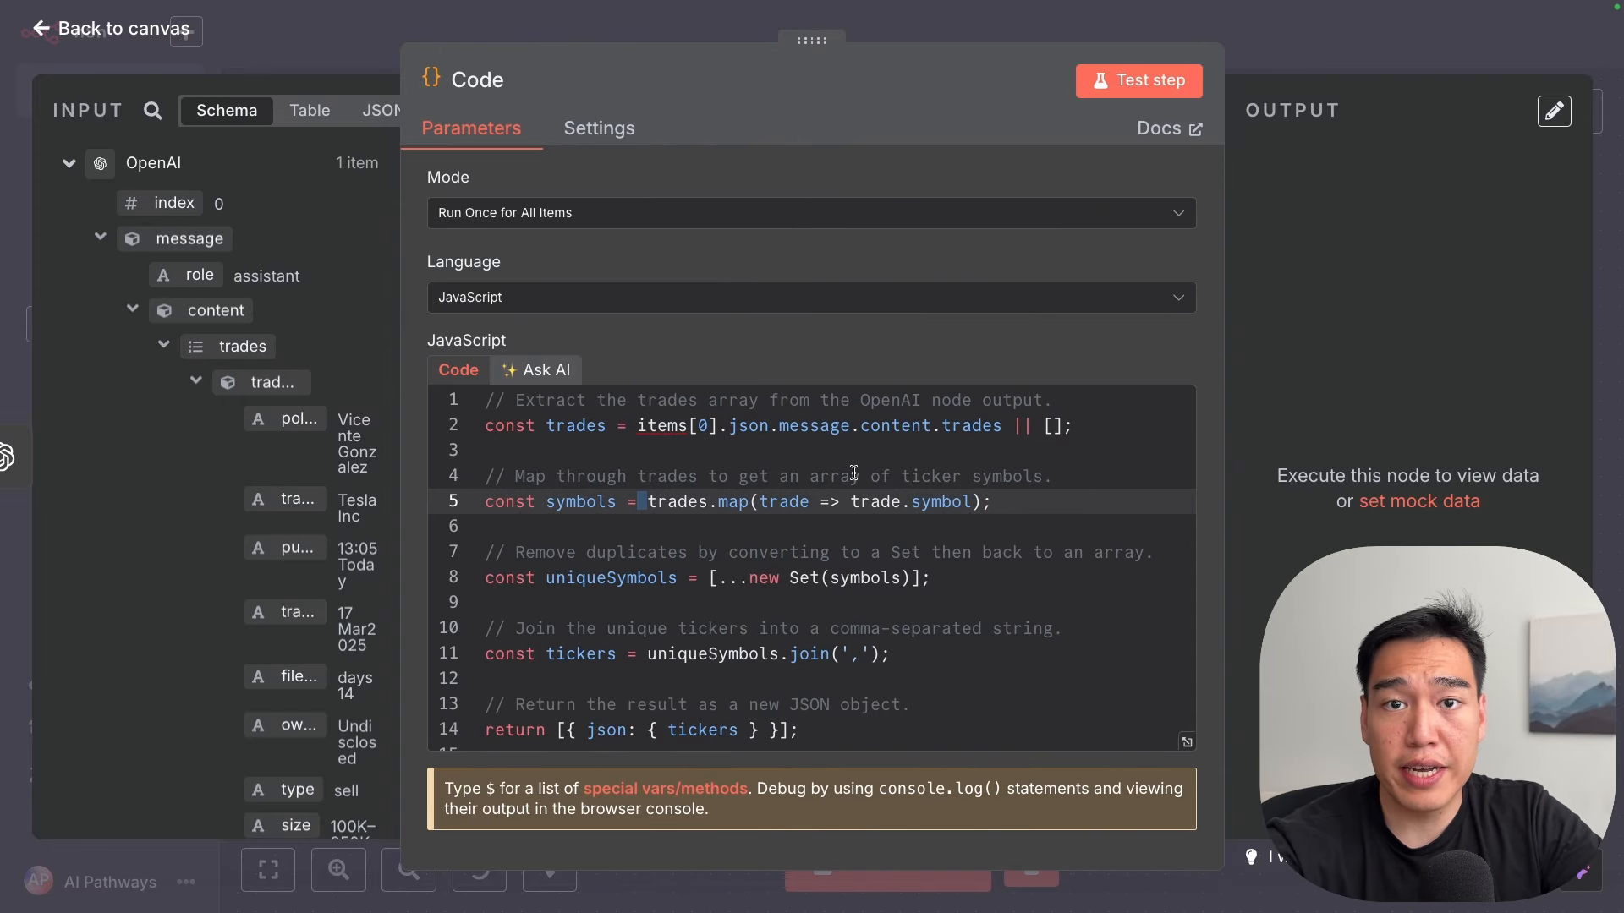
Step: Examine the symbol values of the individual trades in the OpenAI node's JSON output
left_click(1344, 52)
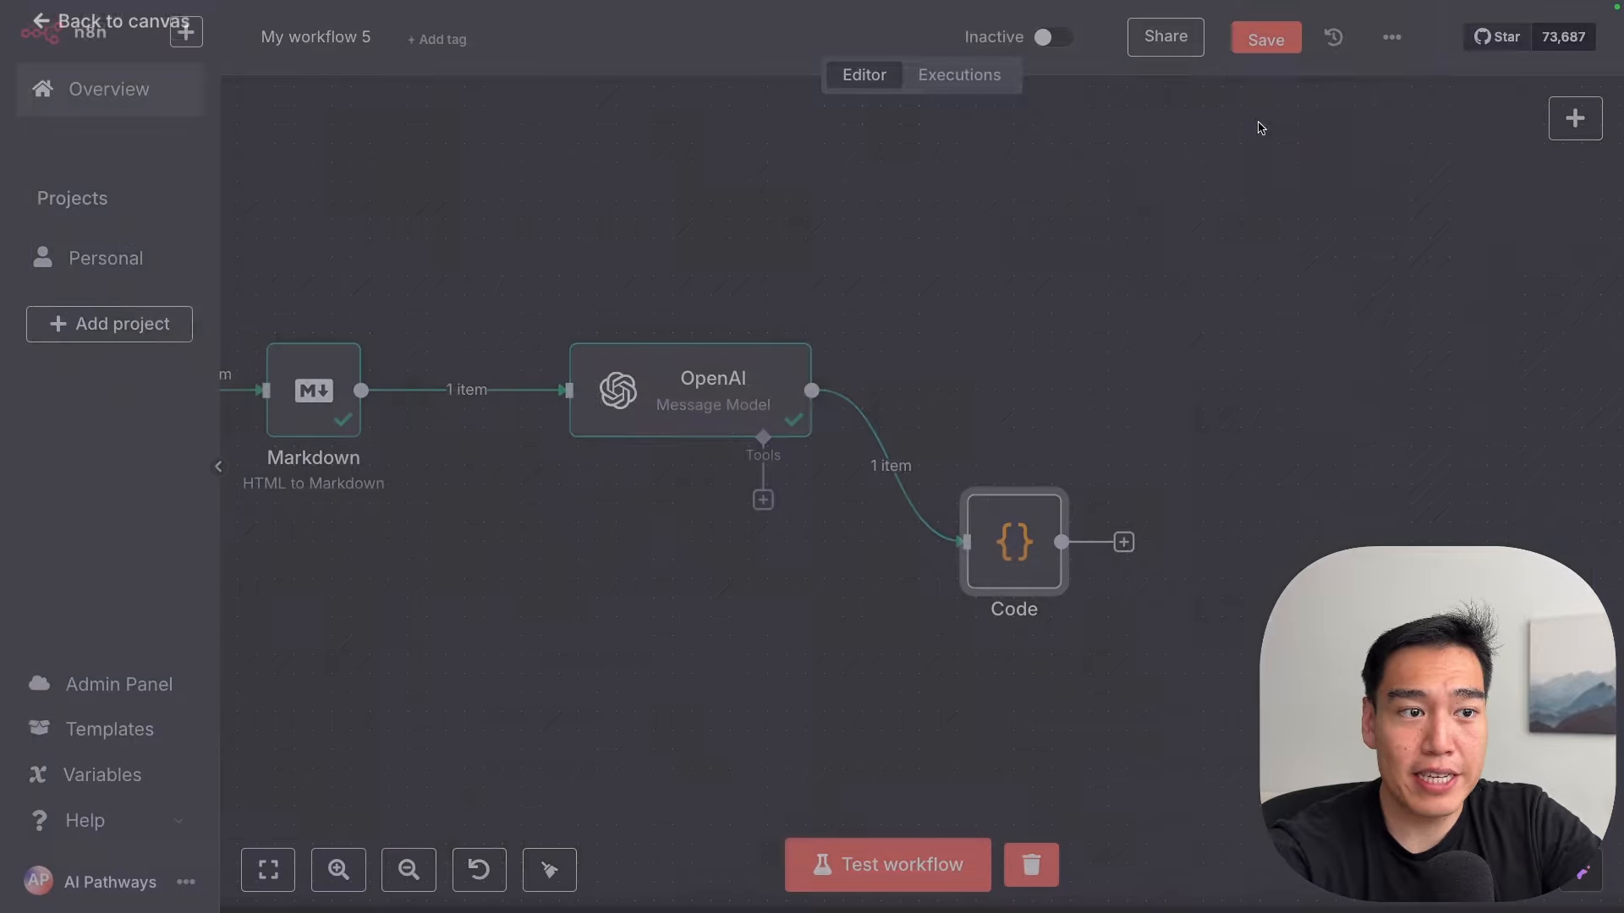
double_click(766, 389)
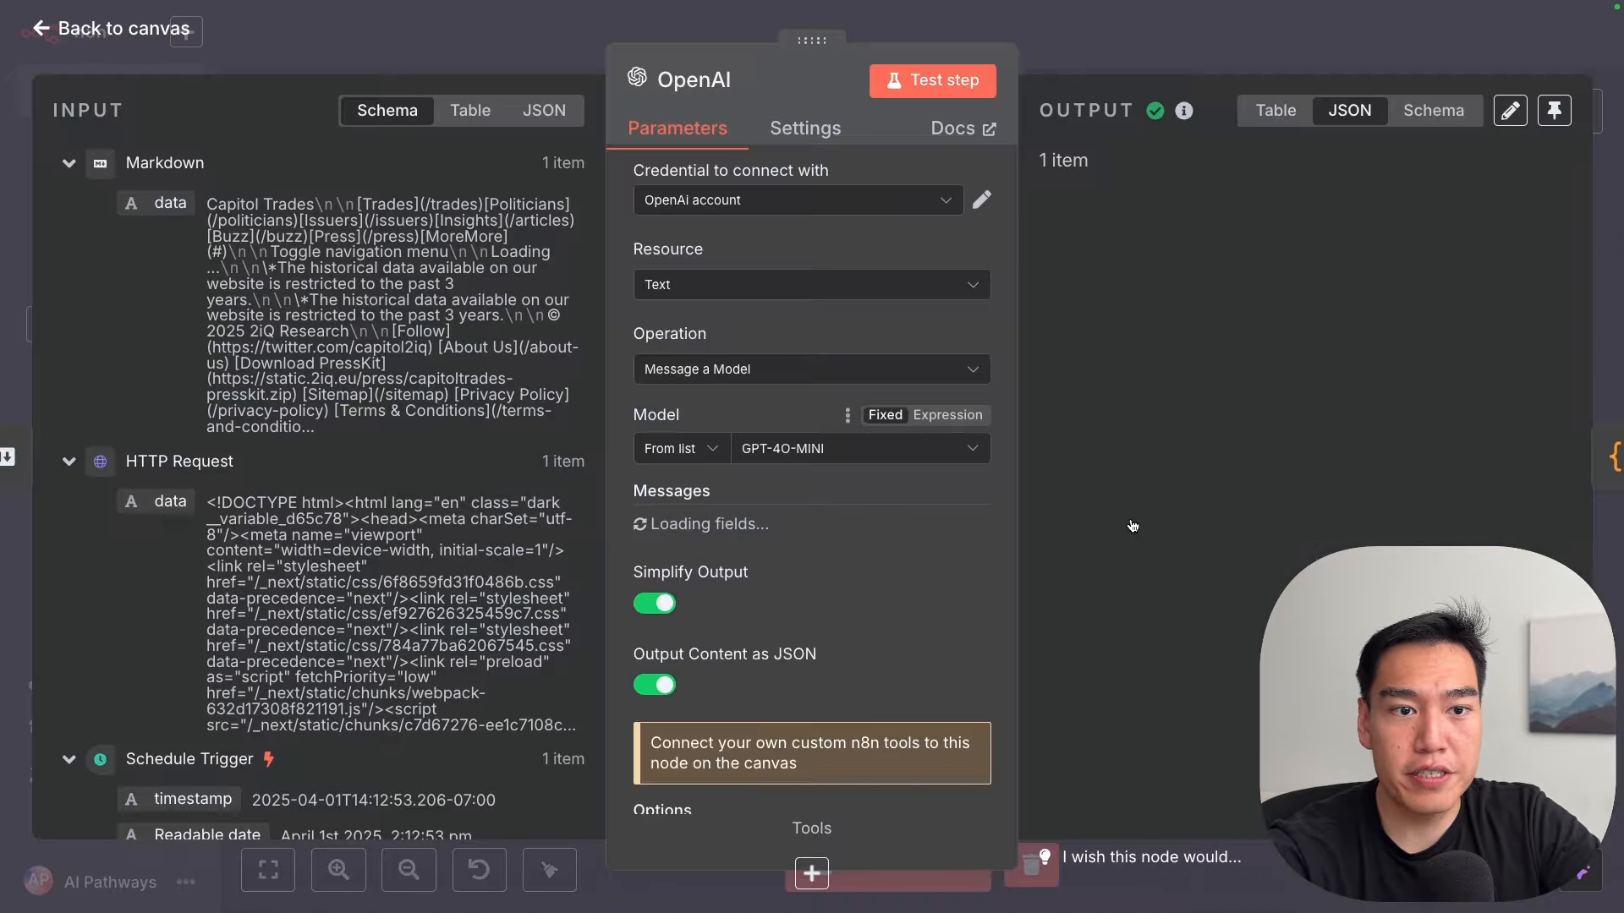
scroll(1239, 624, "down", 5)
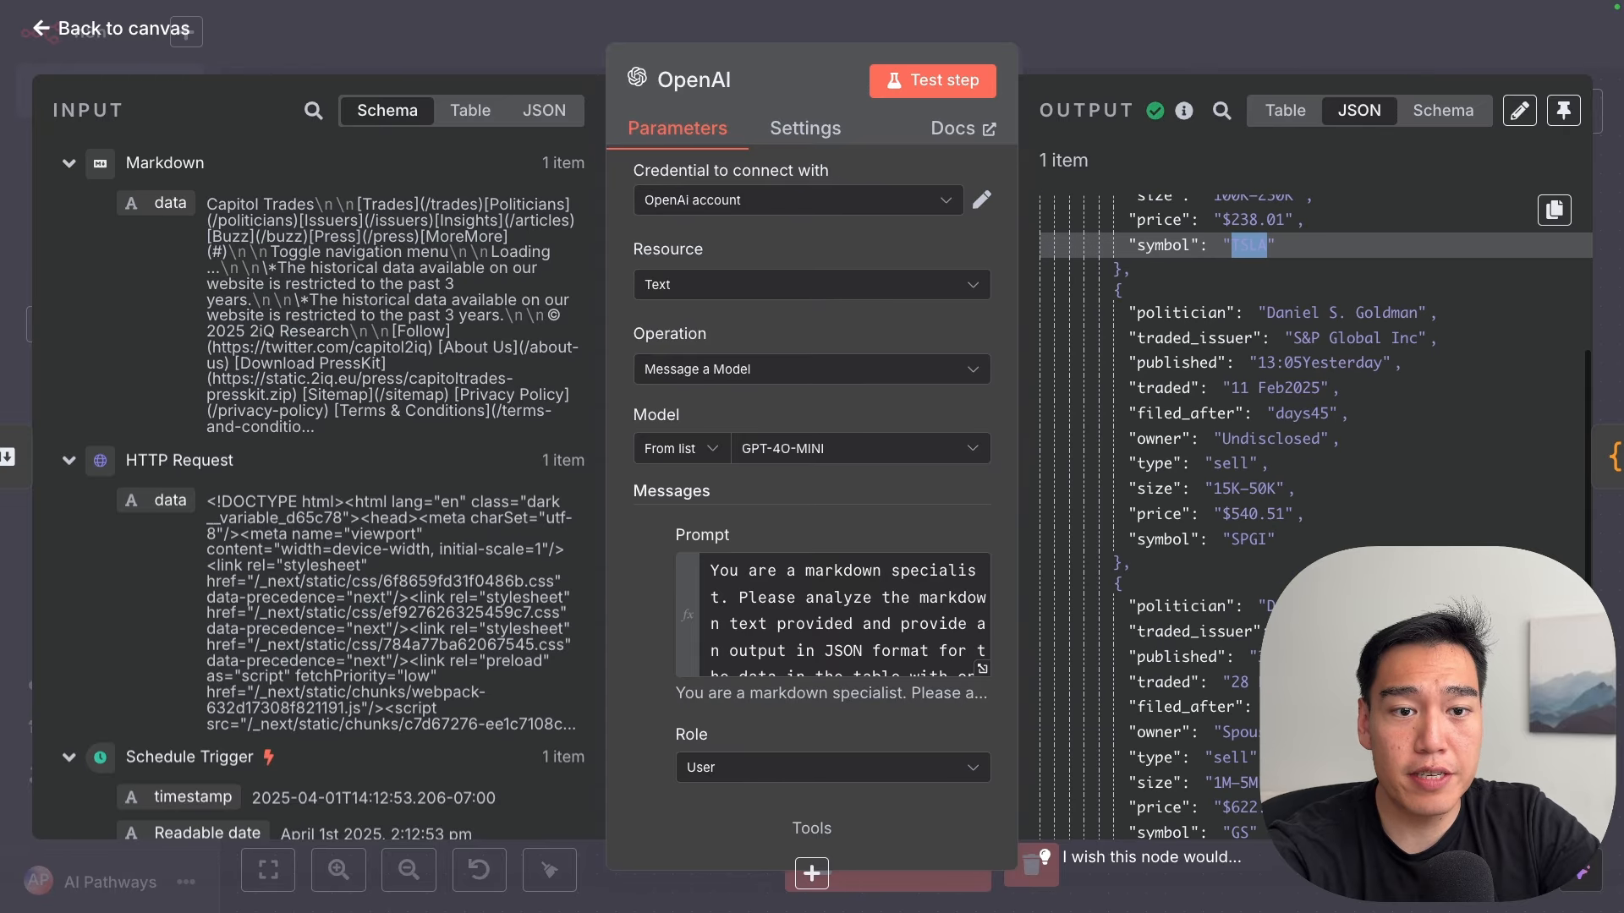
double_click(1248, 539)
scroll(1292, 575, "down", 3)
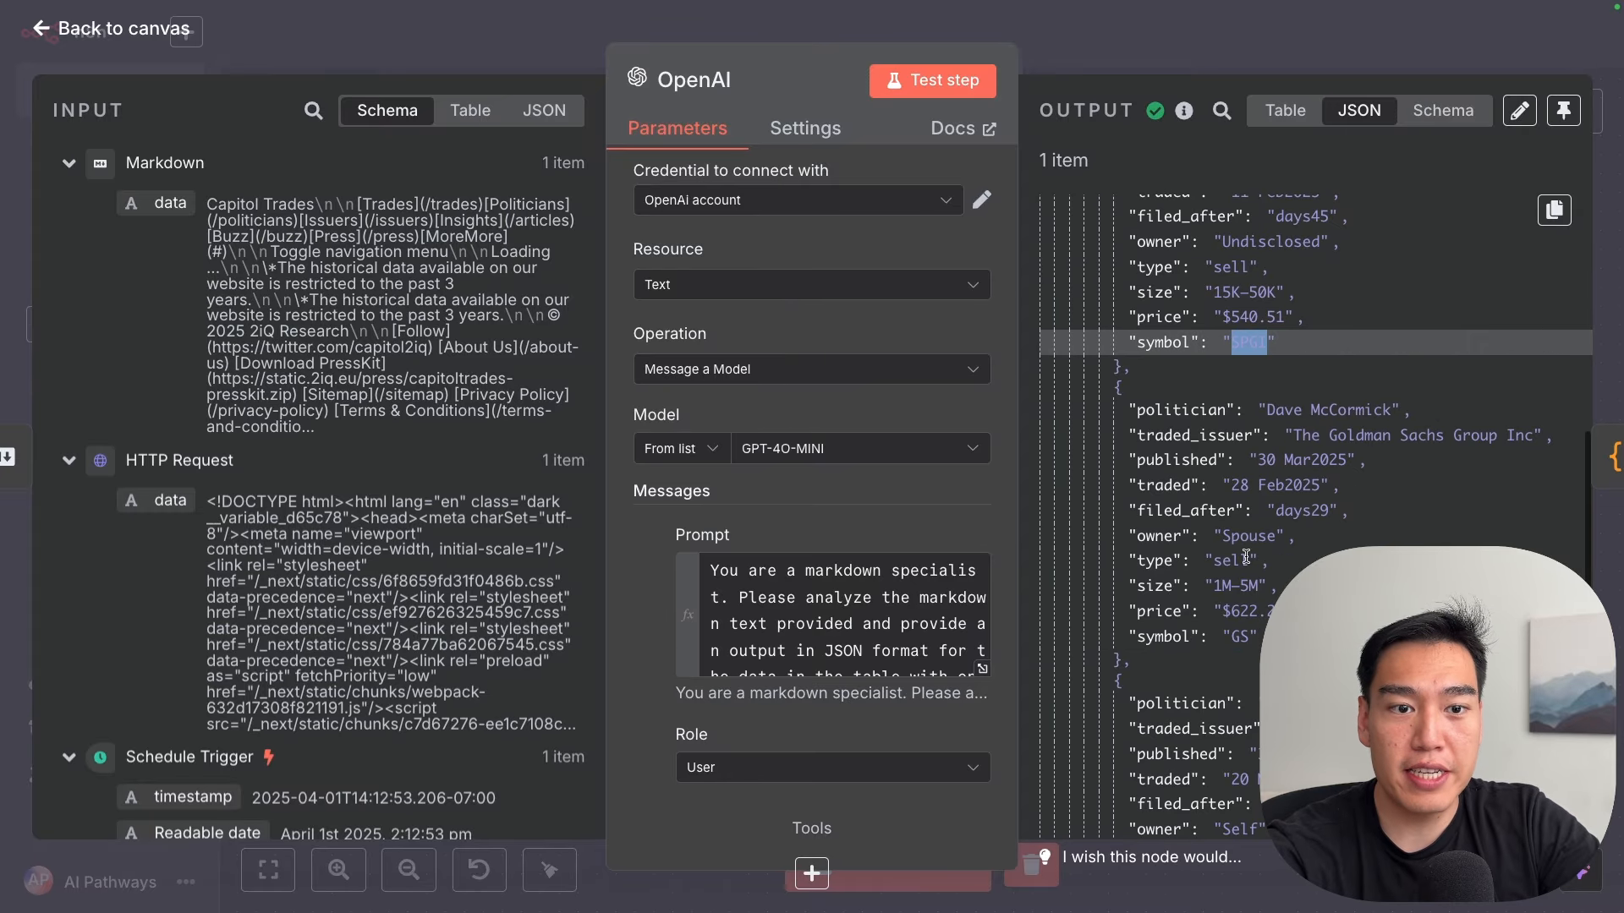
double_click(1238, 636)
scroll(1238, 641, "down", 2)
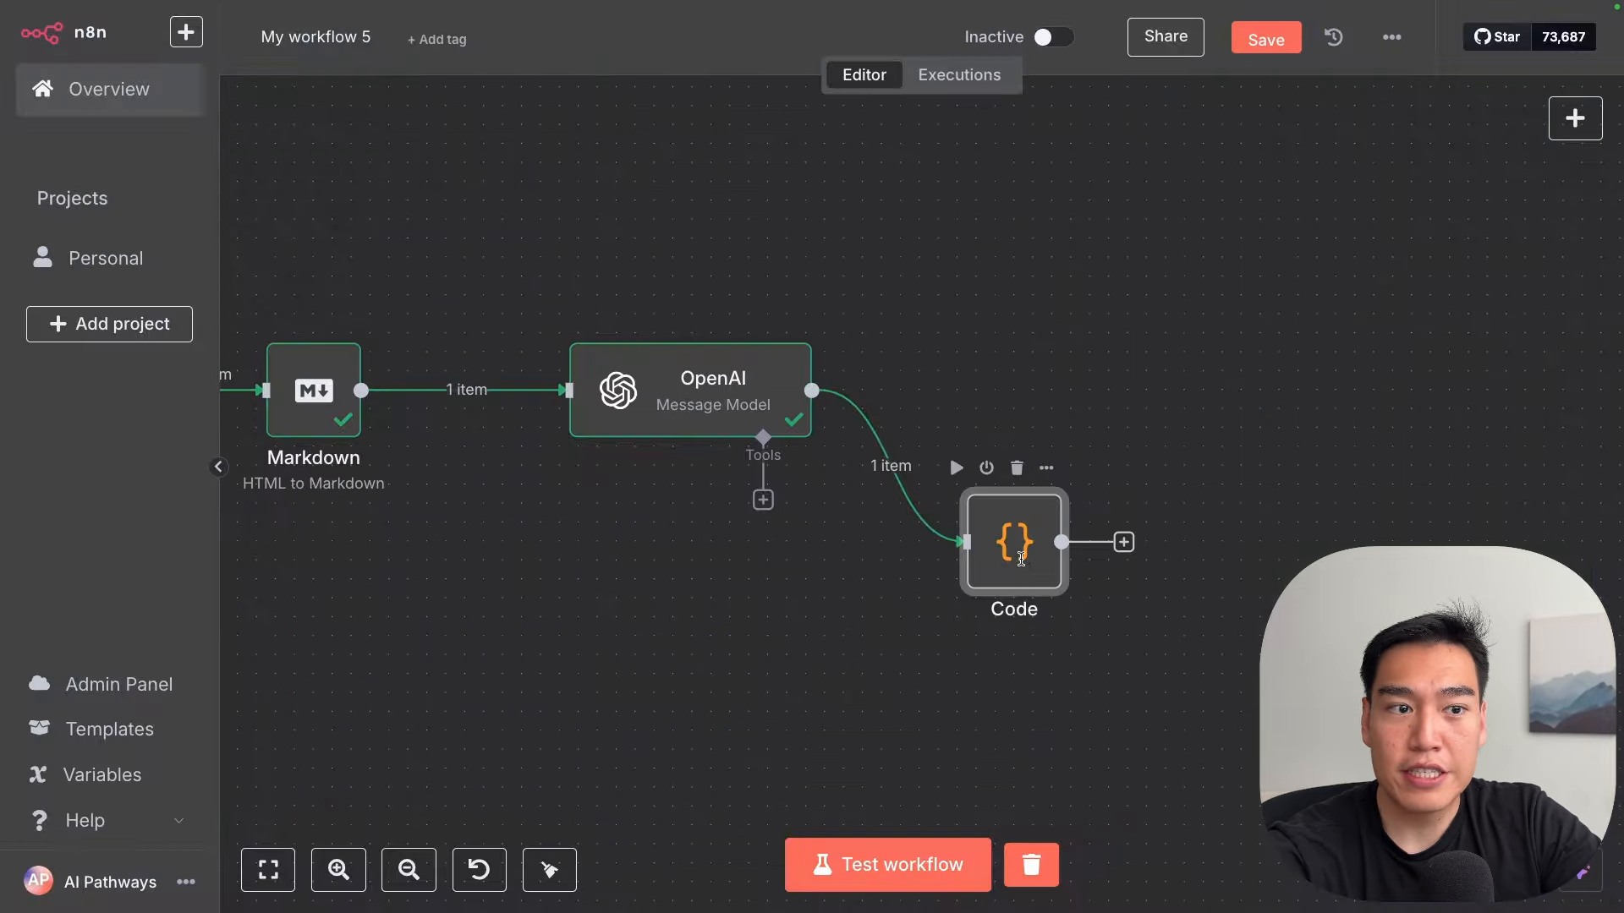
Step: Review the uniqueSymbols line in the Code node's script, which converts the symbols to a Set
double_click(1021, 559)
scroll(867, 539, "down", 1)
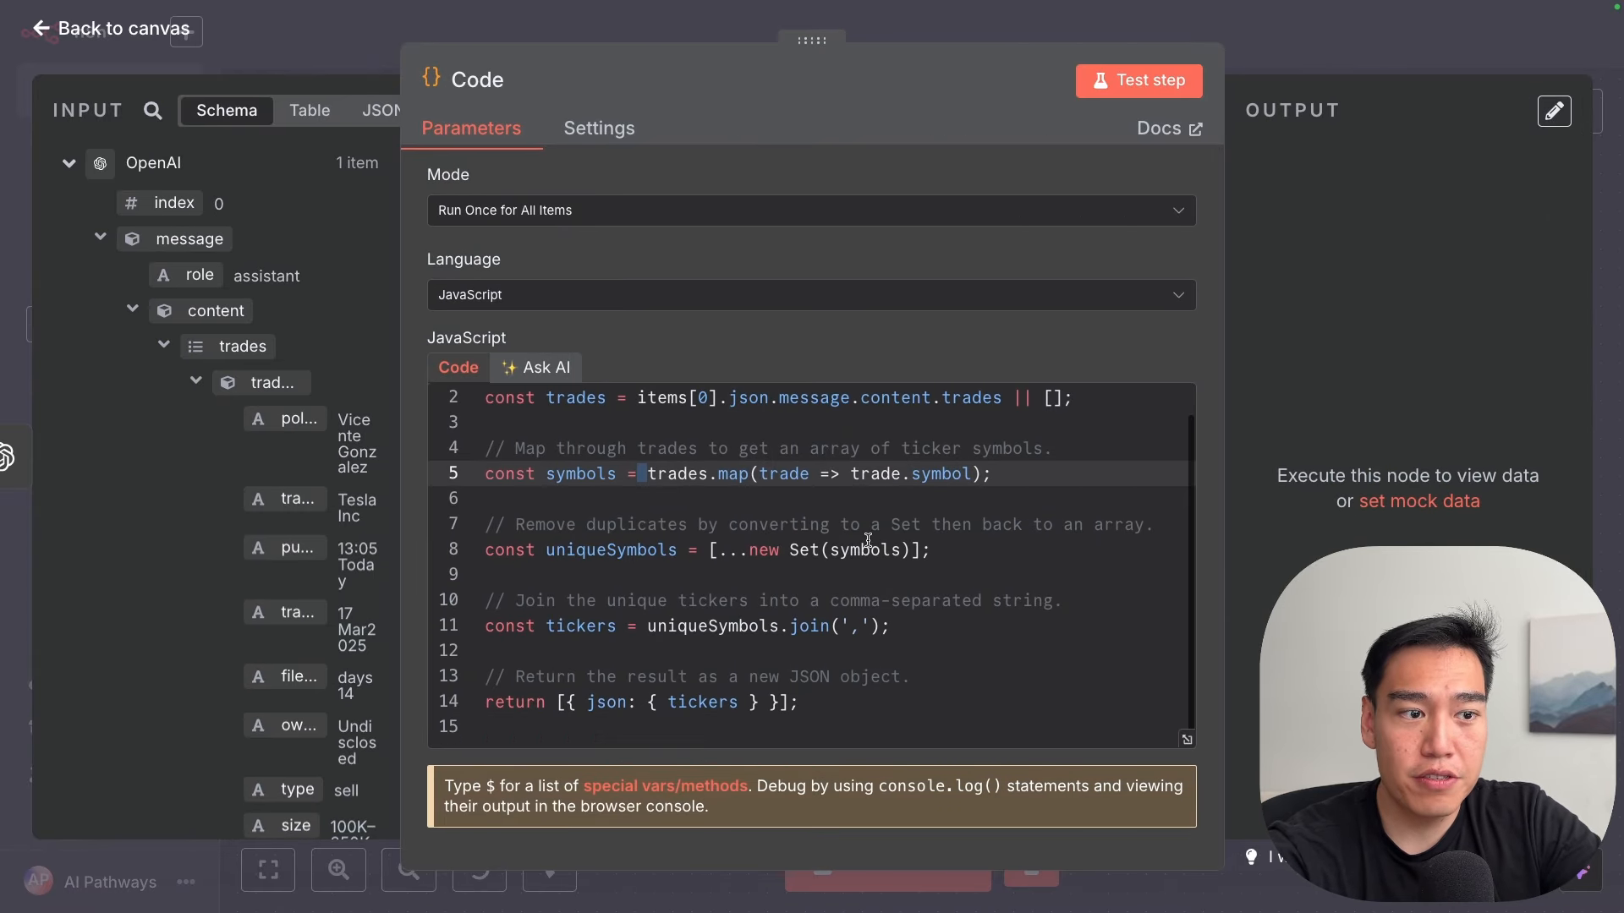
triple_click(830, 548)
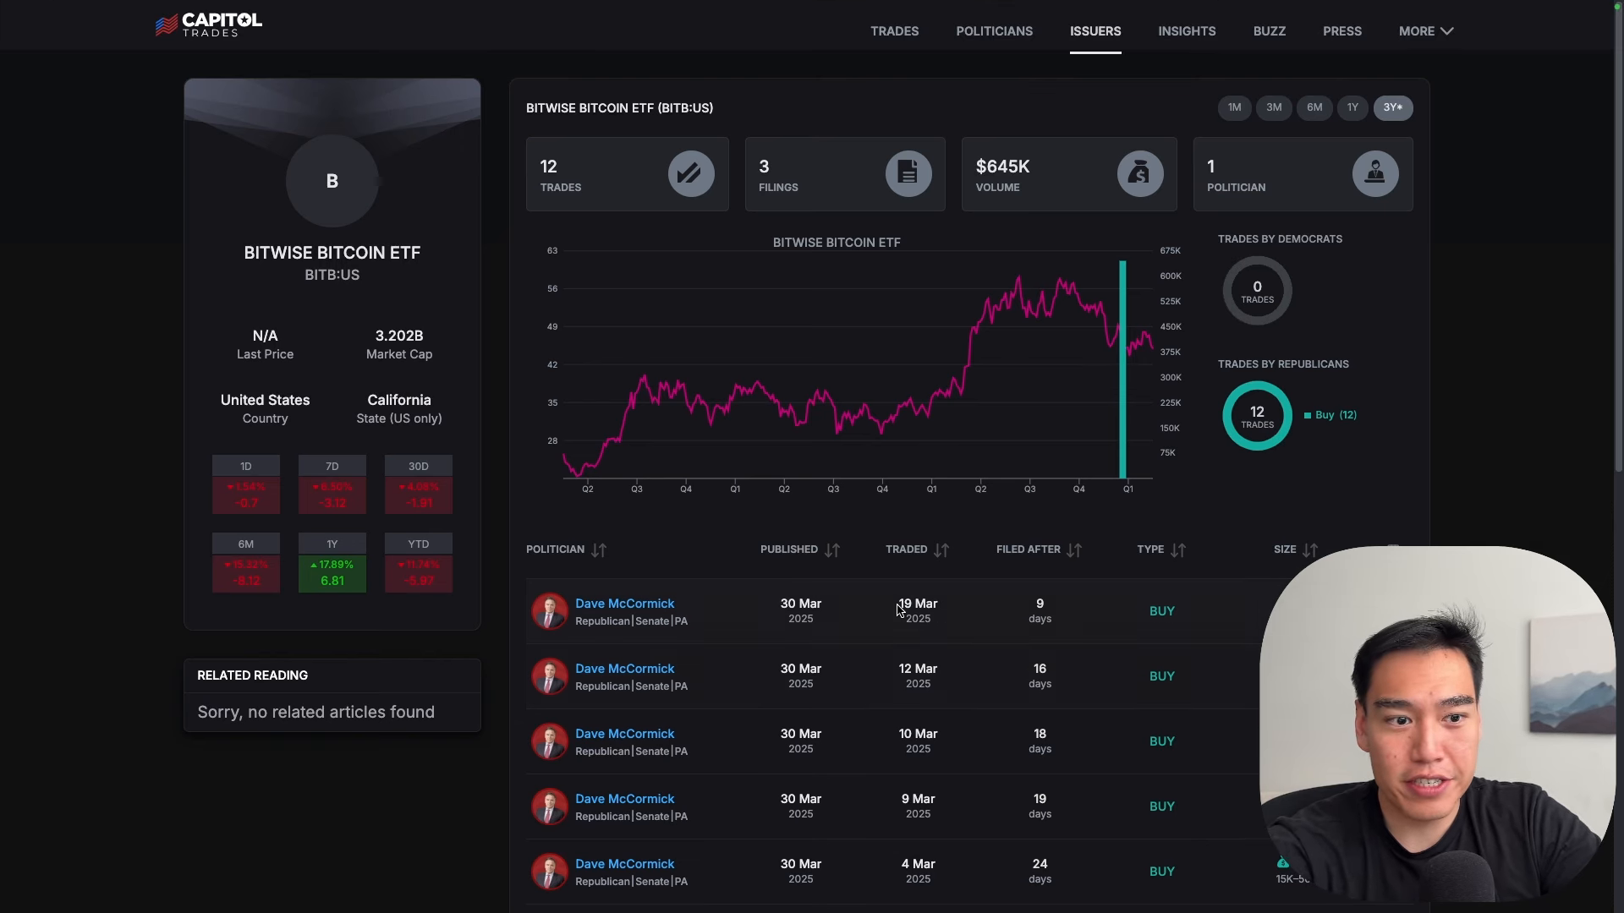
Step: Look over the Bitwise Bitcoin ETF issuer page on Capitol Trades and return to the n8n workflow canvas
scroll(905, 613, "down", 1)
scroll(901, 613, "up", 1)
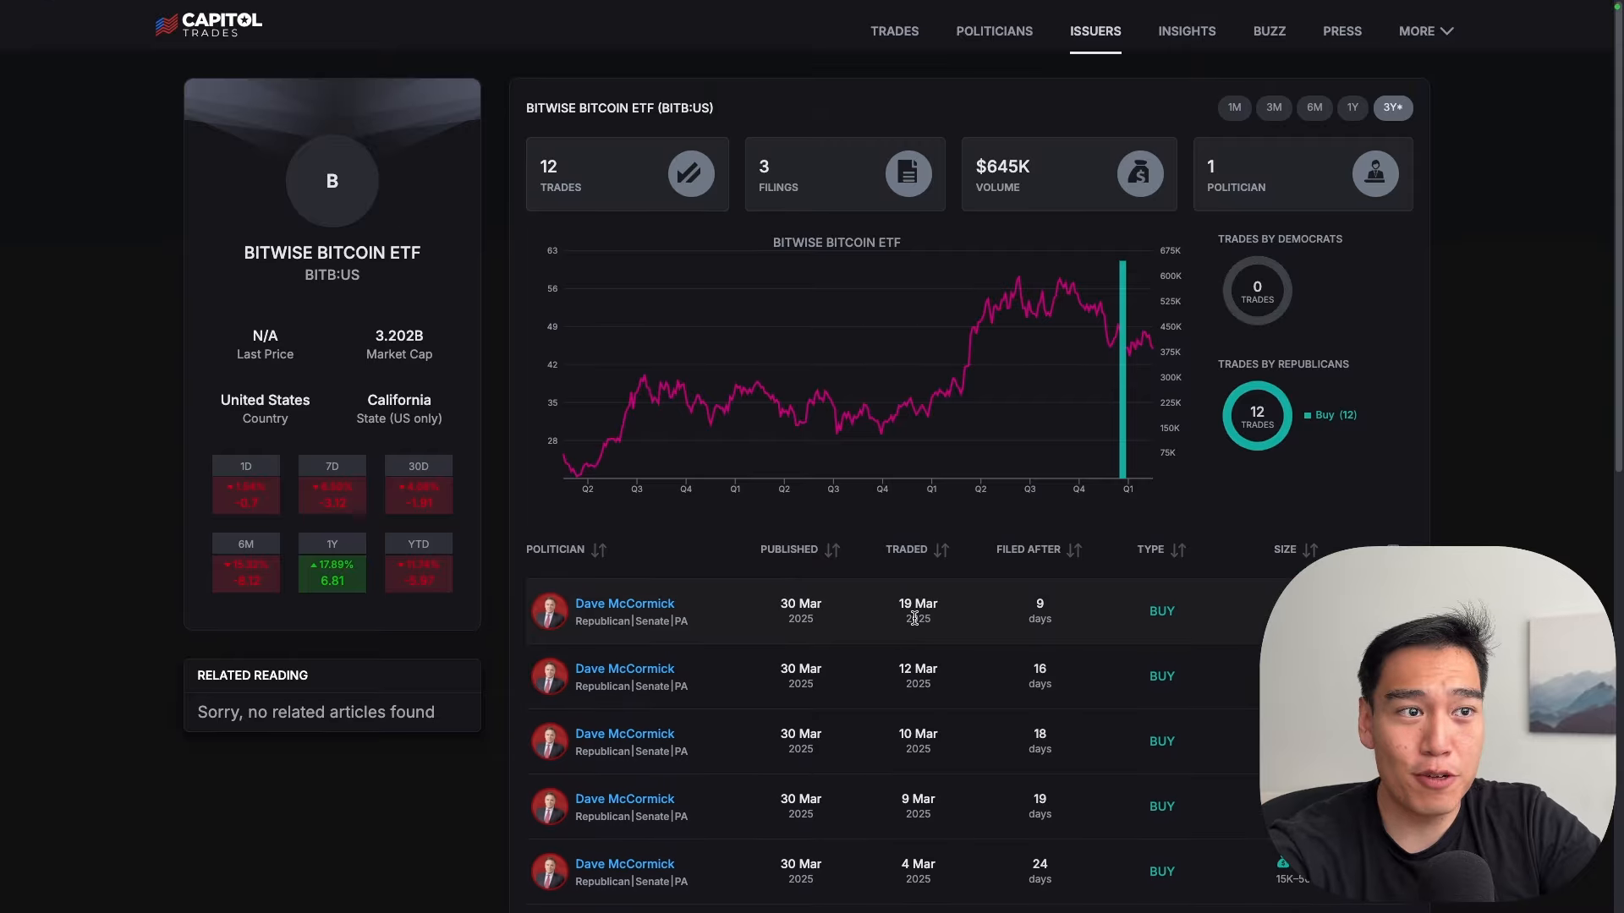
left_click_drag(548, 107, 526, 107)
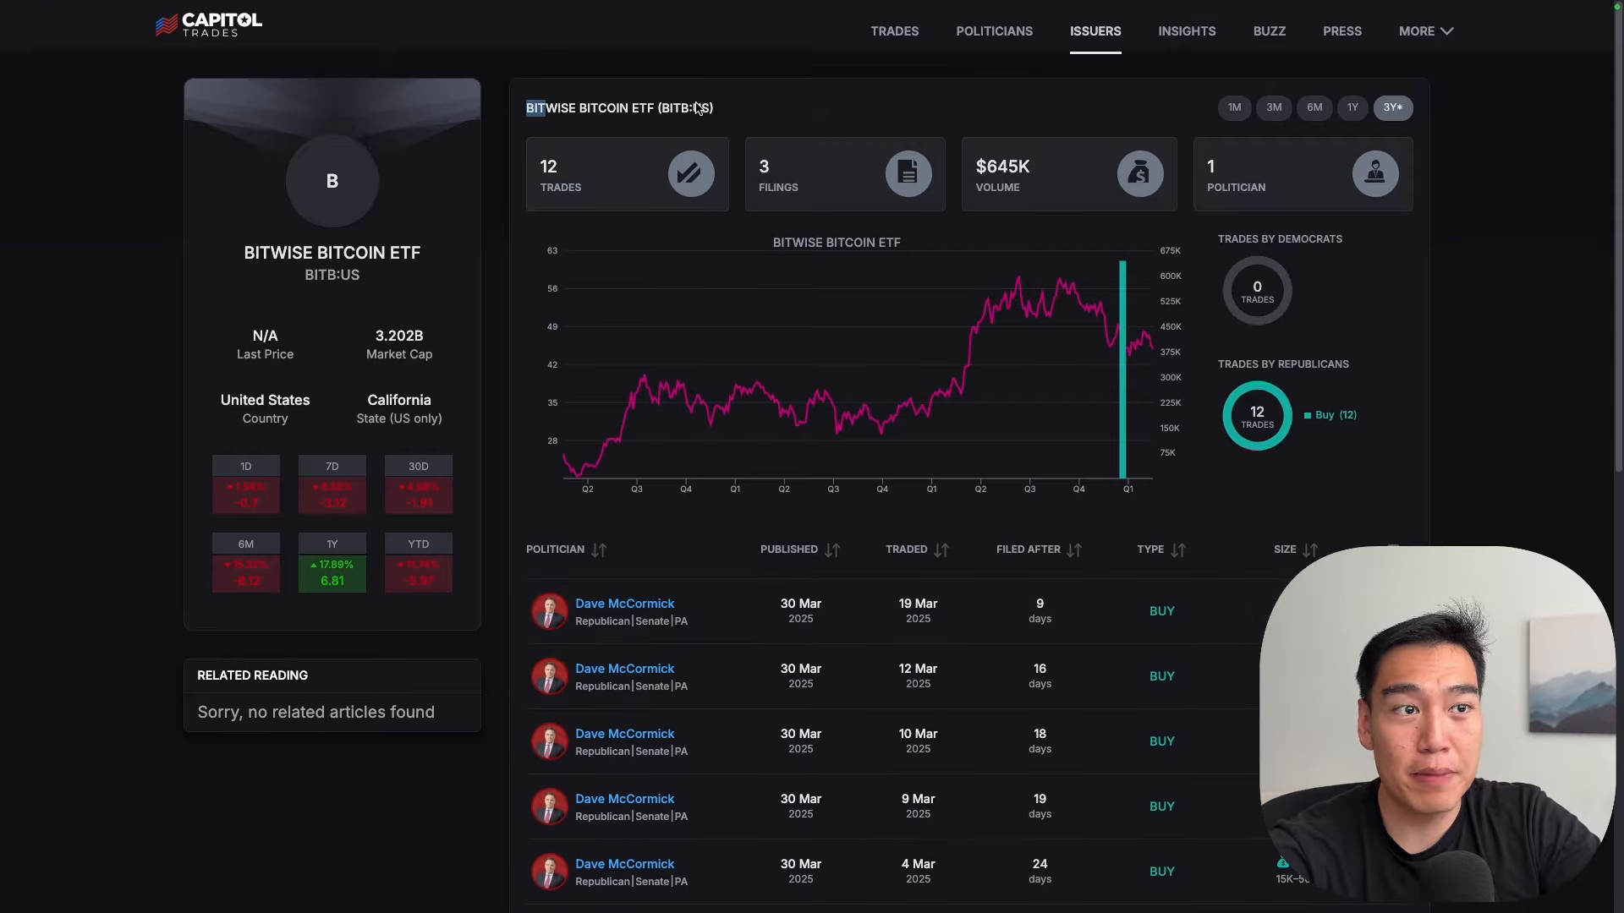
mouse_move(167, 7)
left_click(166, 40)
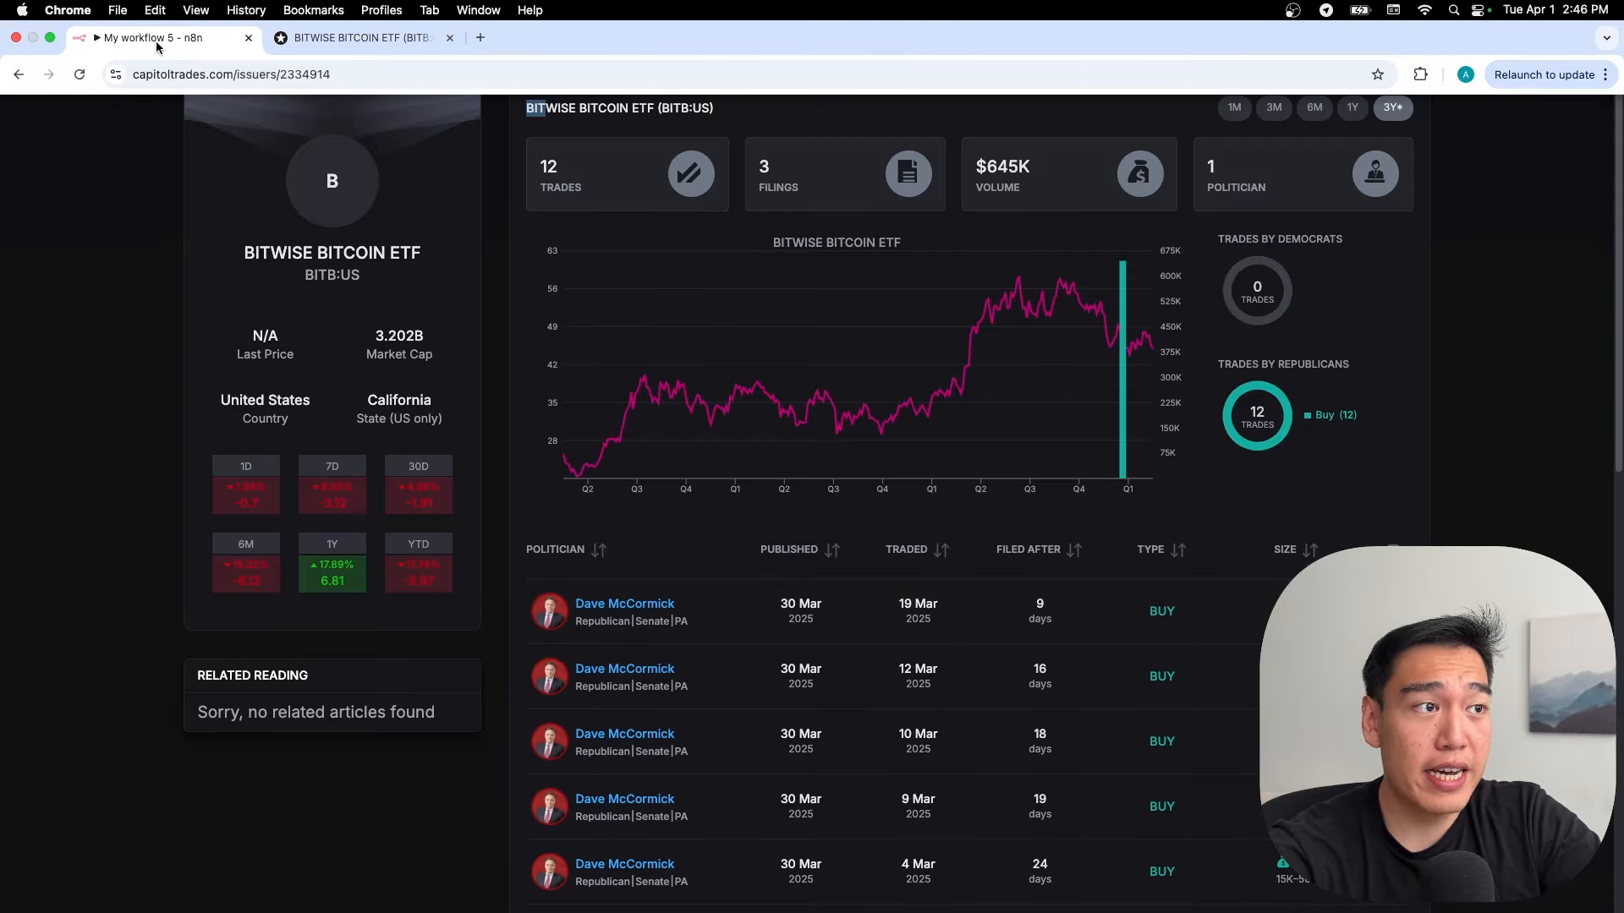
left_click(1372, 55)
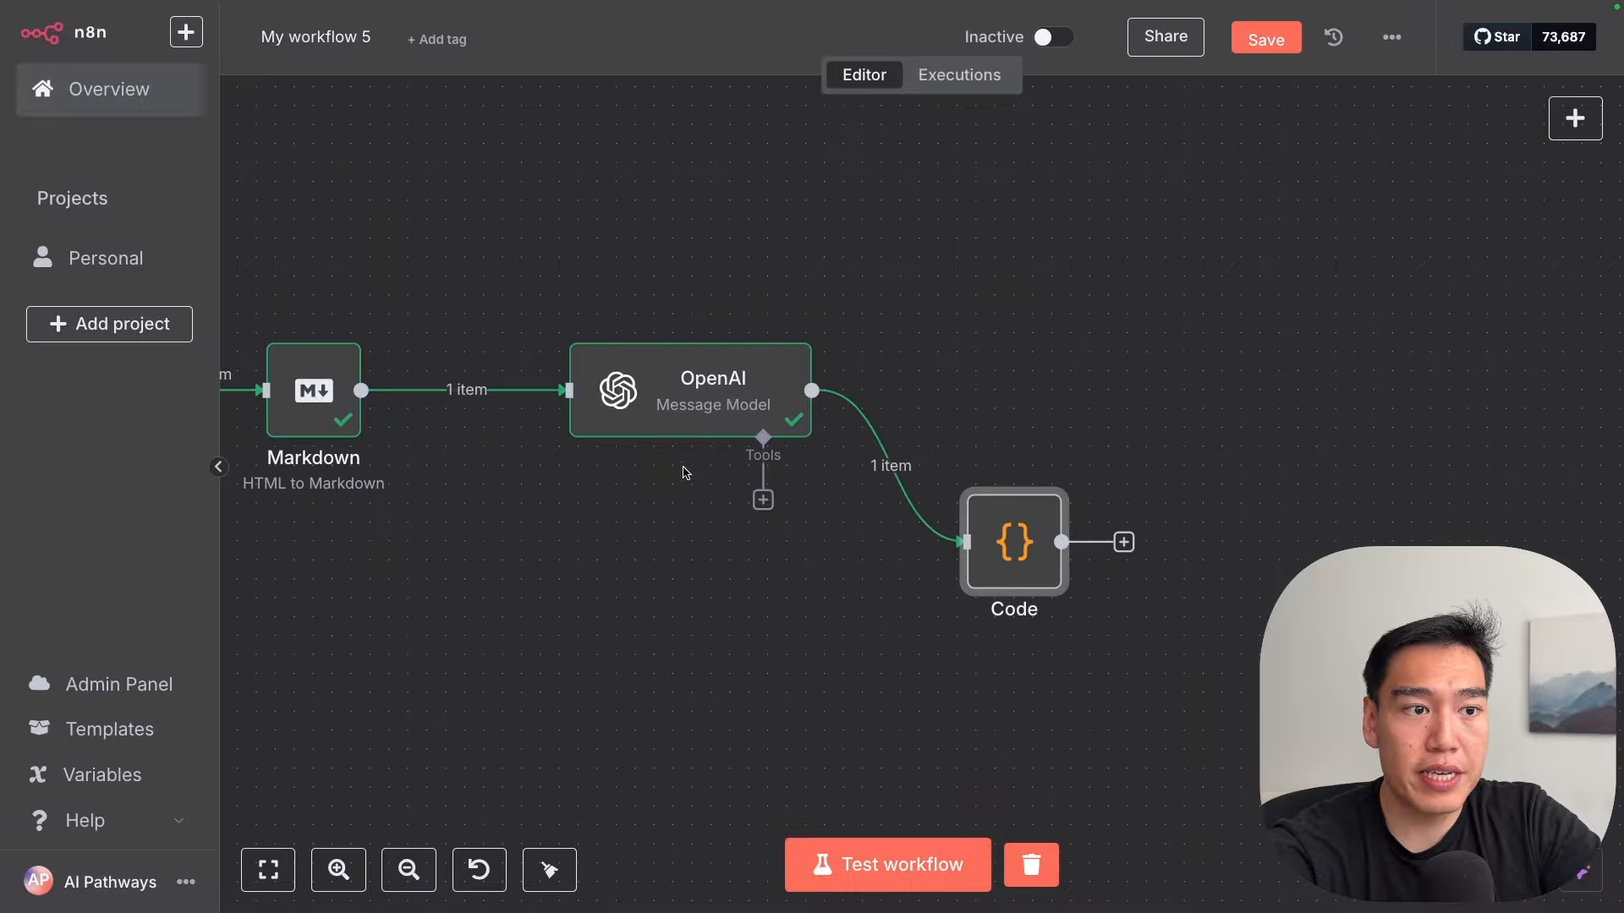
Step: Examine the Bitwise Bitcoin ETF trade at the end of the OpenAI node's JSON output
double_click(689, 389)
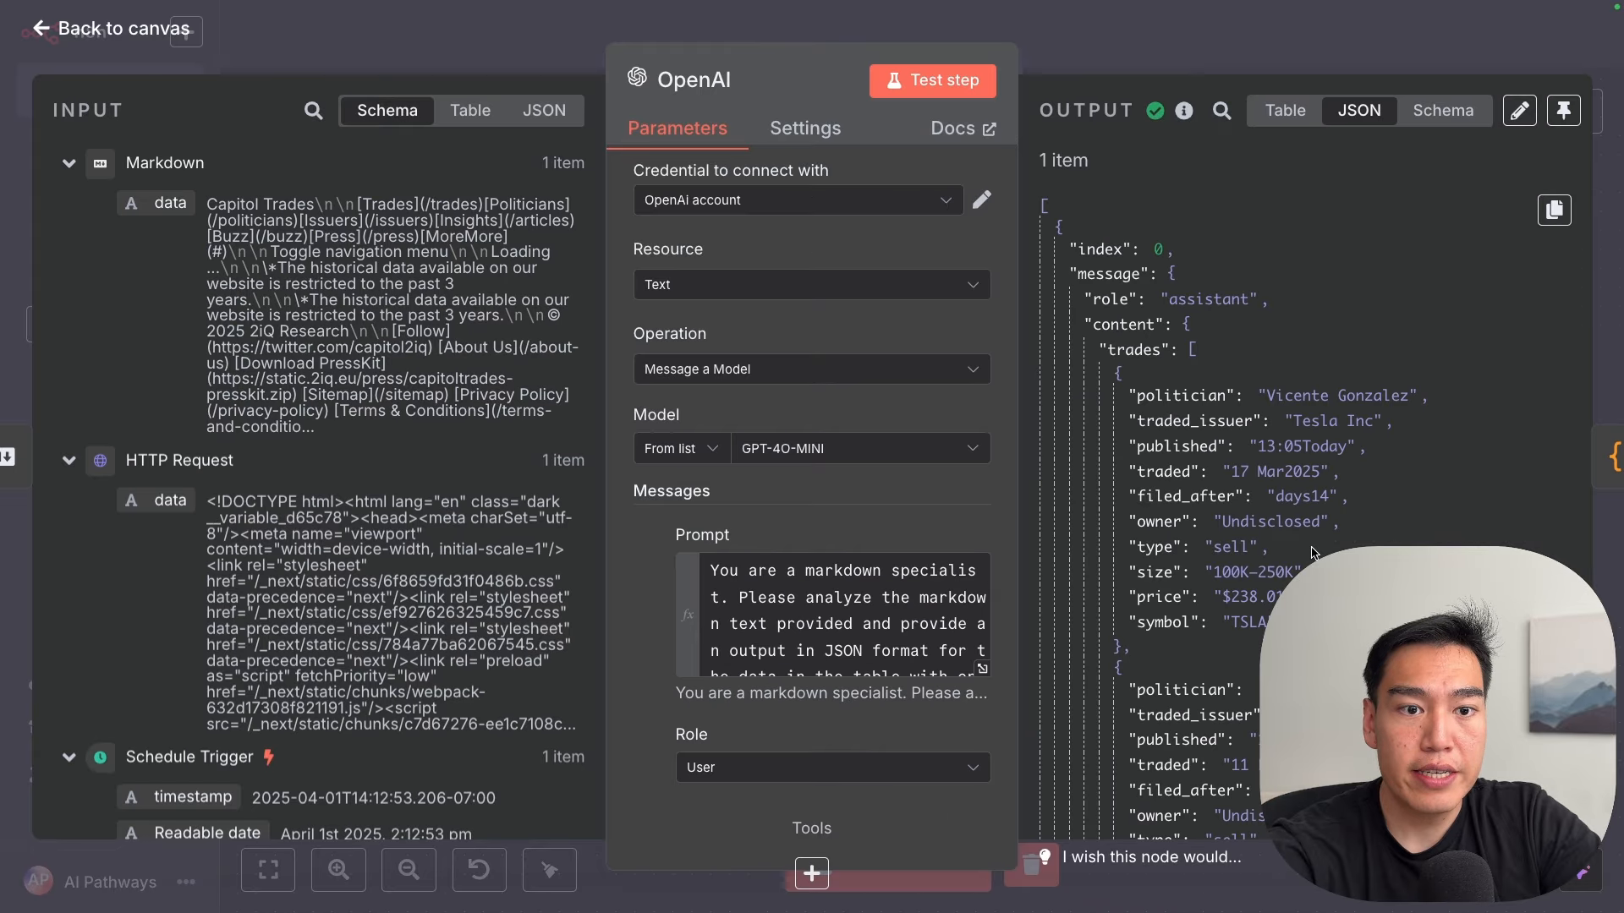
scroll(1336, 550, "down", 10)
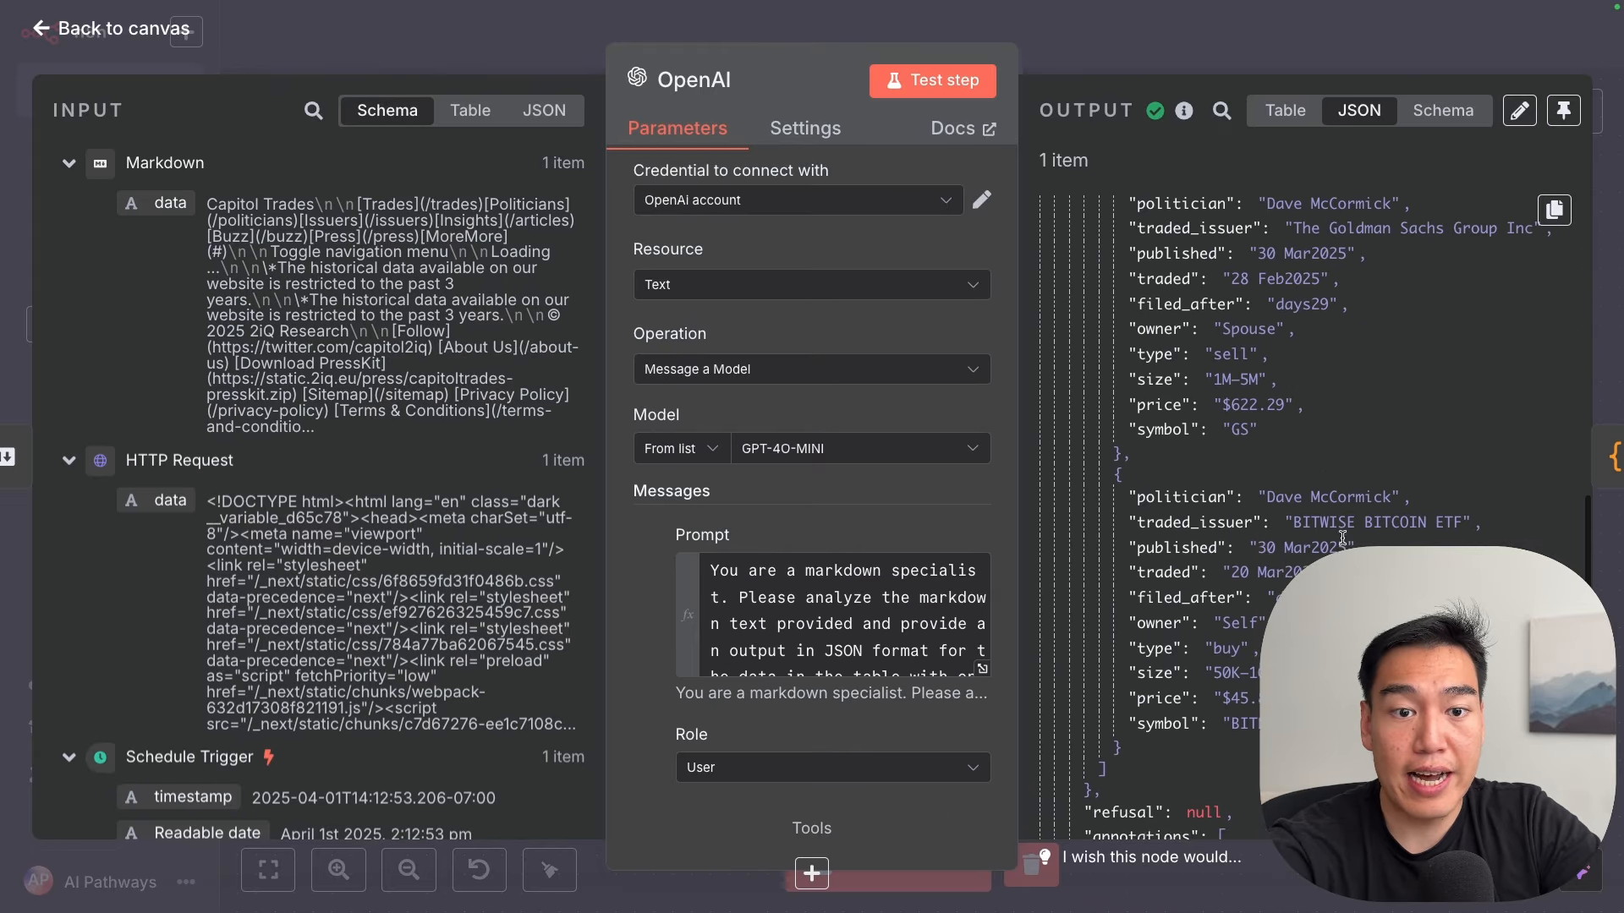
scroll(1340, 507, "up", 1)
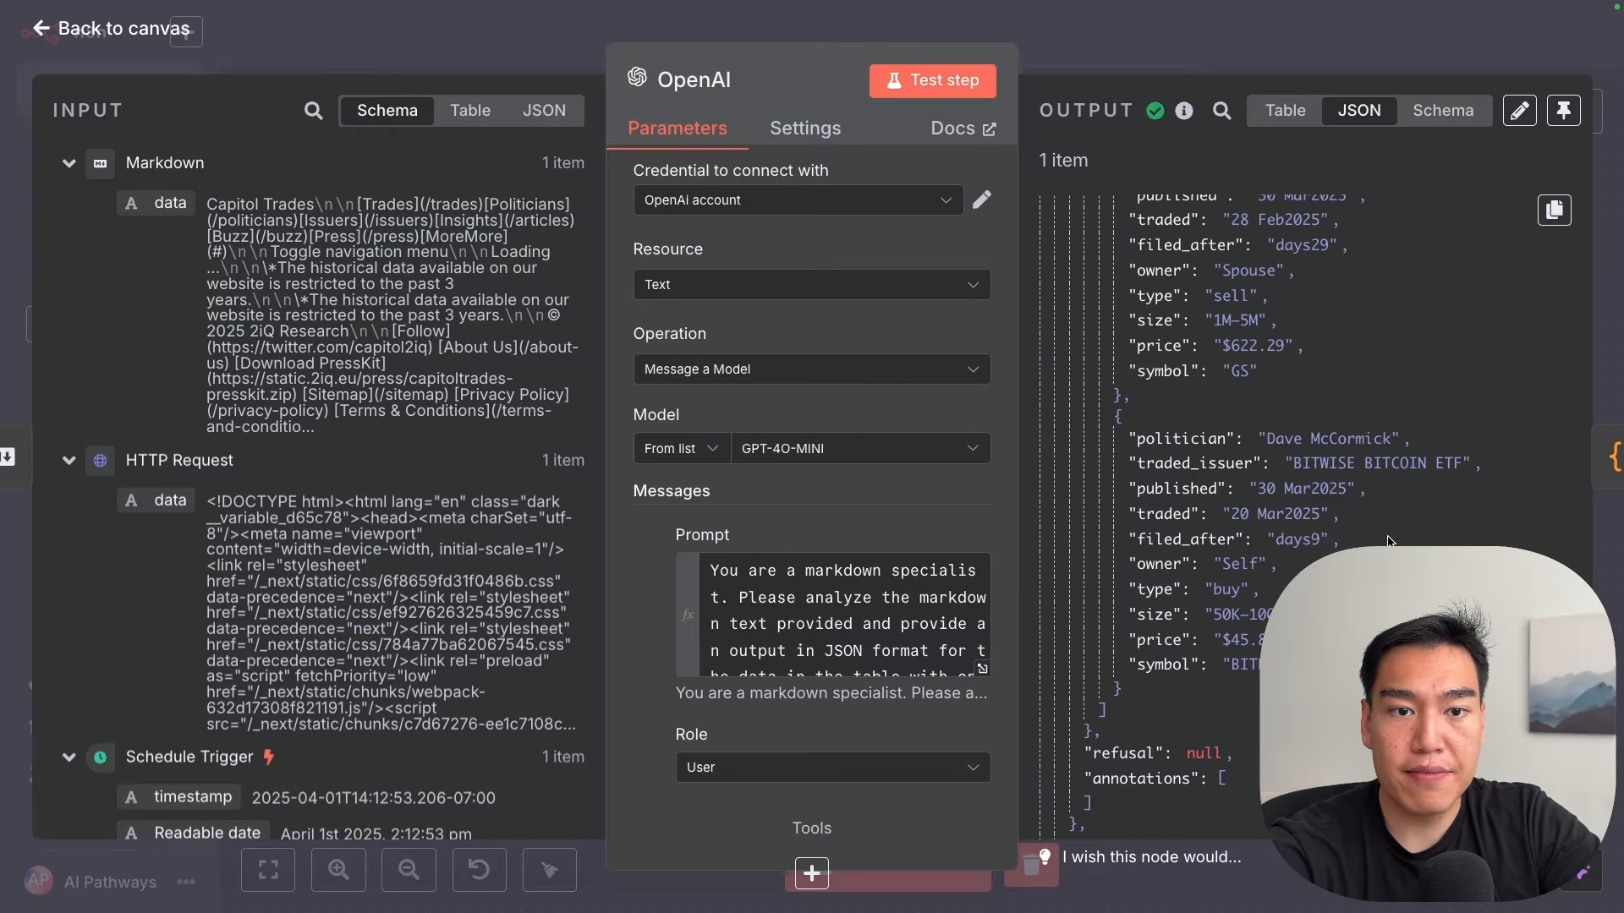
left_click_drag(1305, 451, 1323, 512)
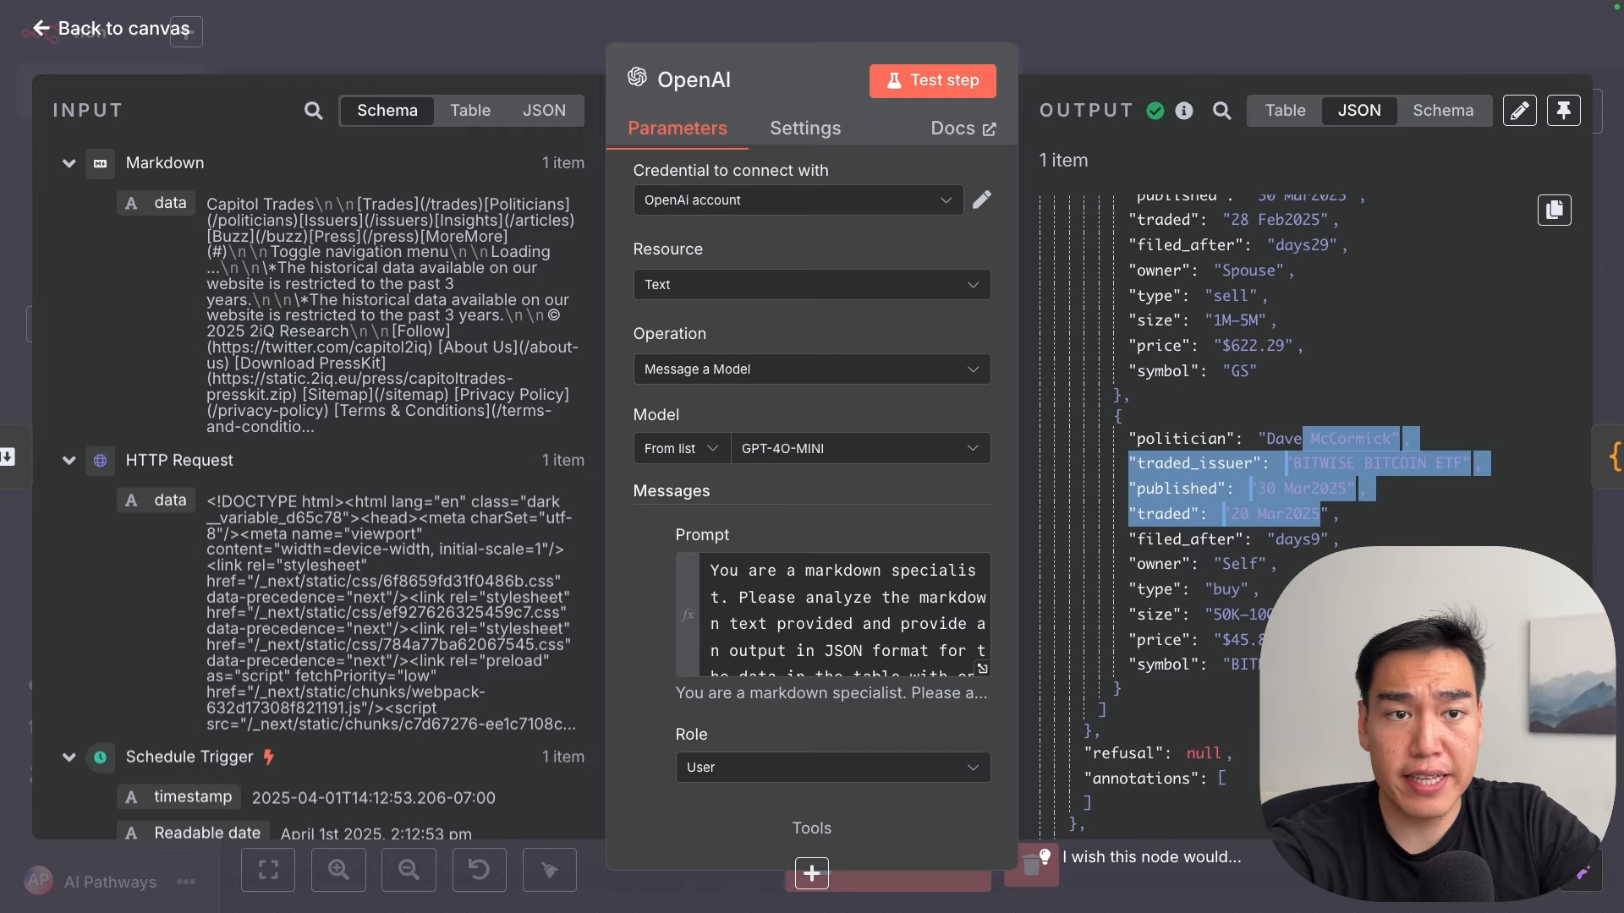
left_click(1212, 69)
Step: Read the Code node's lines that remove duplicate symbols, join the tickers with commas and return them as JSON
left_click(1001, 524)
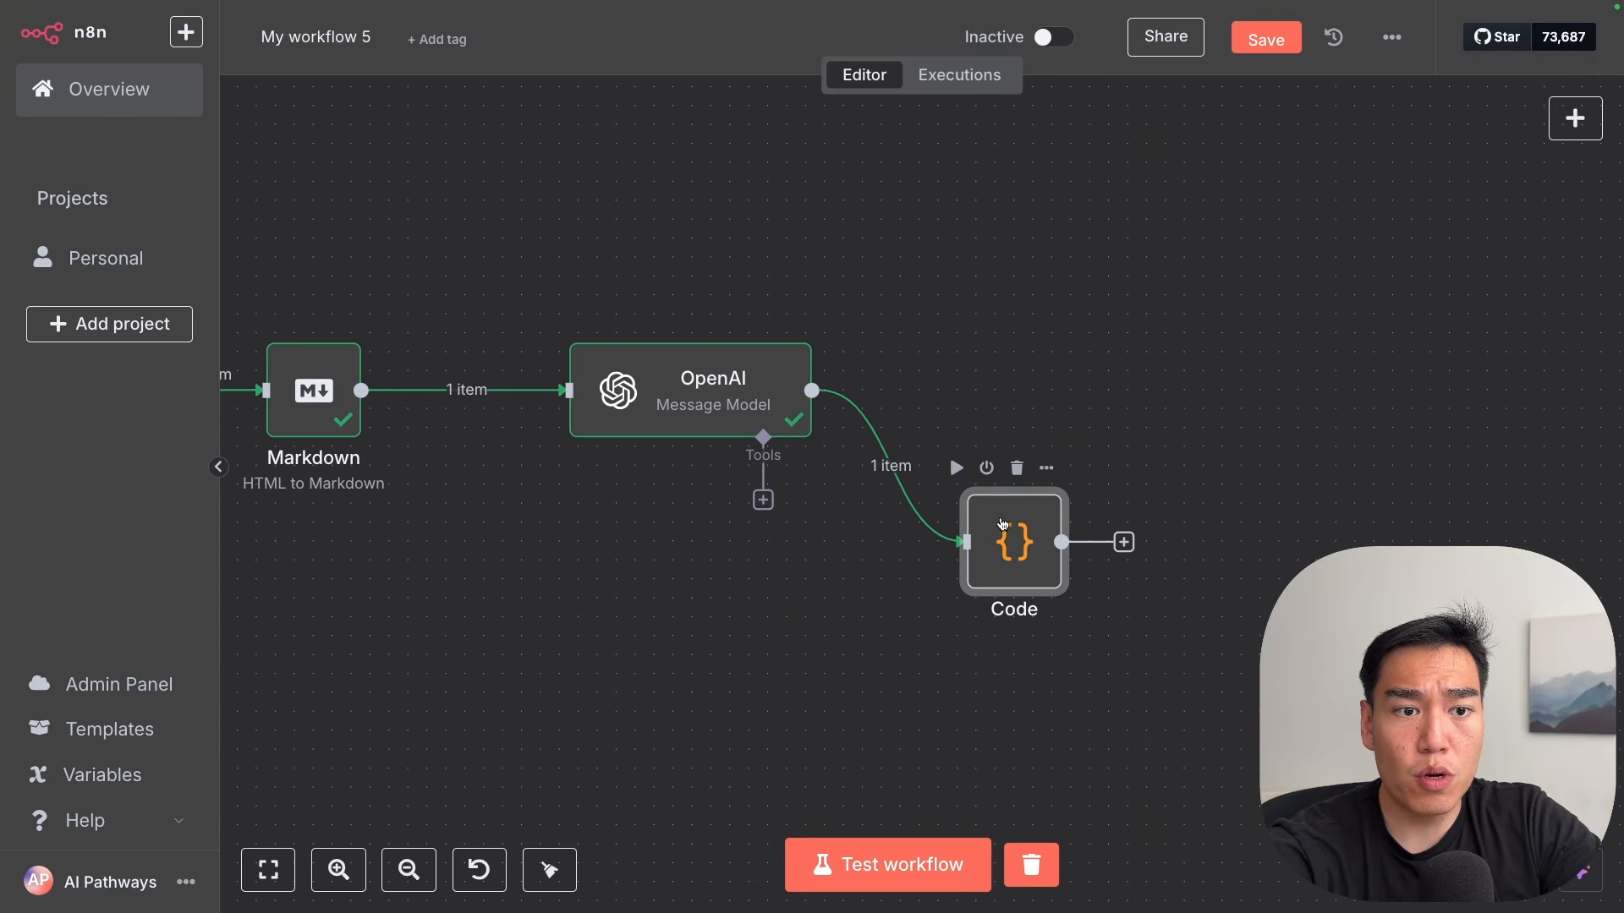
double_click(1001, 525)
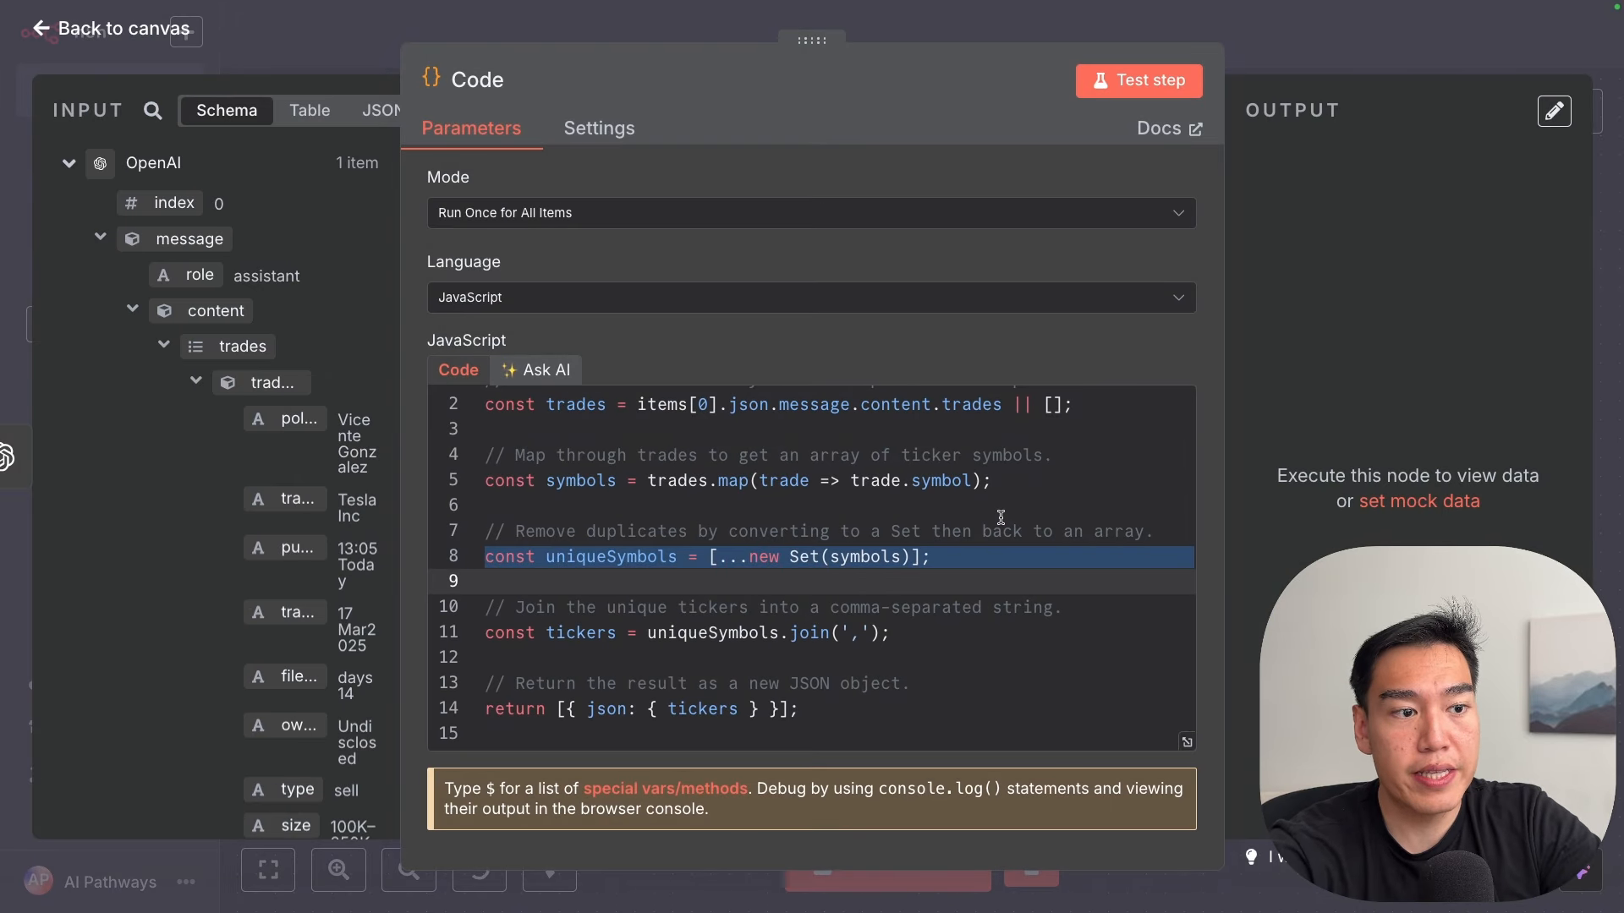
left_click_drag(542, 541, 949, 566)
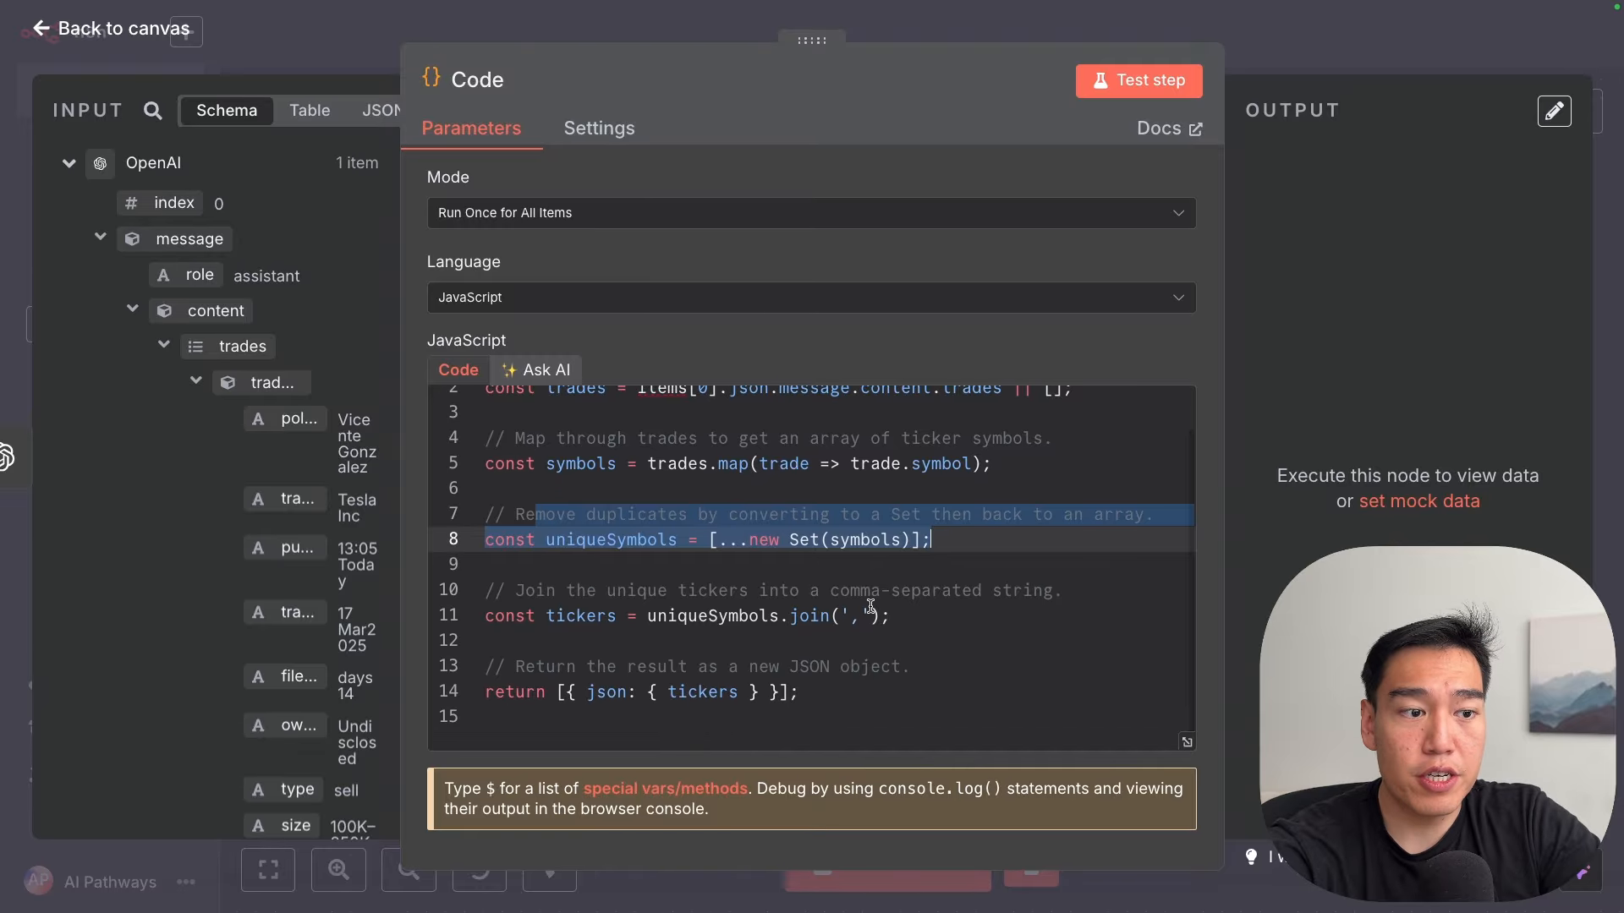
left_click_drag(609, 592, 889, 622)
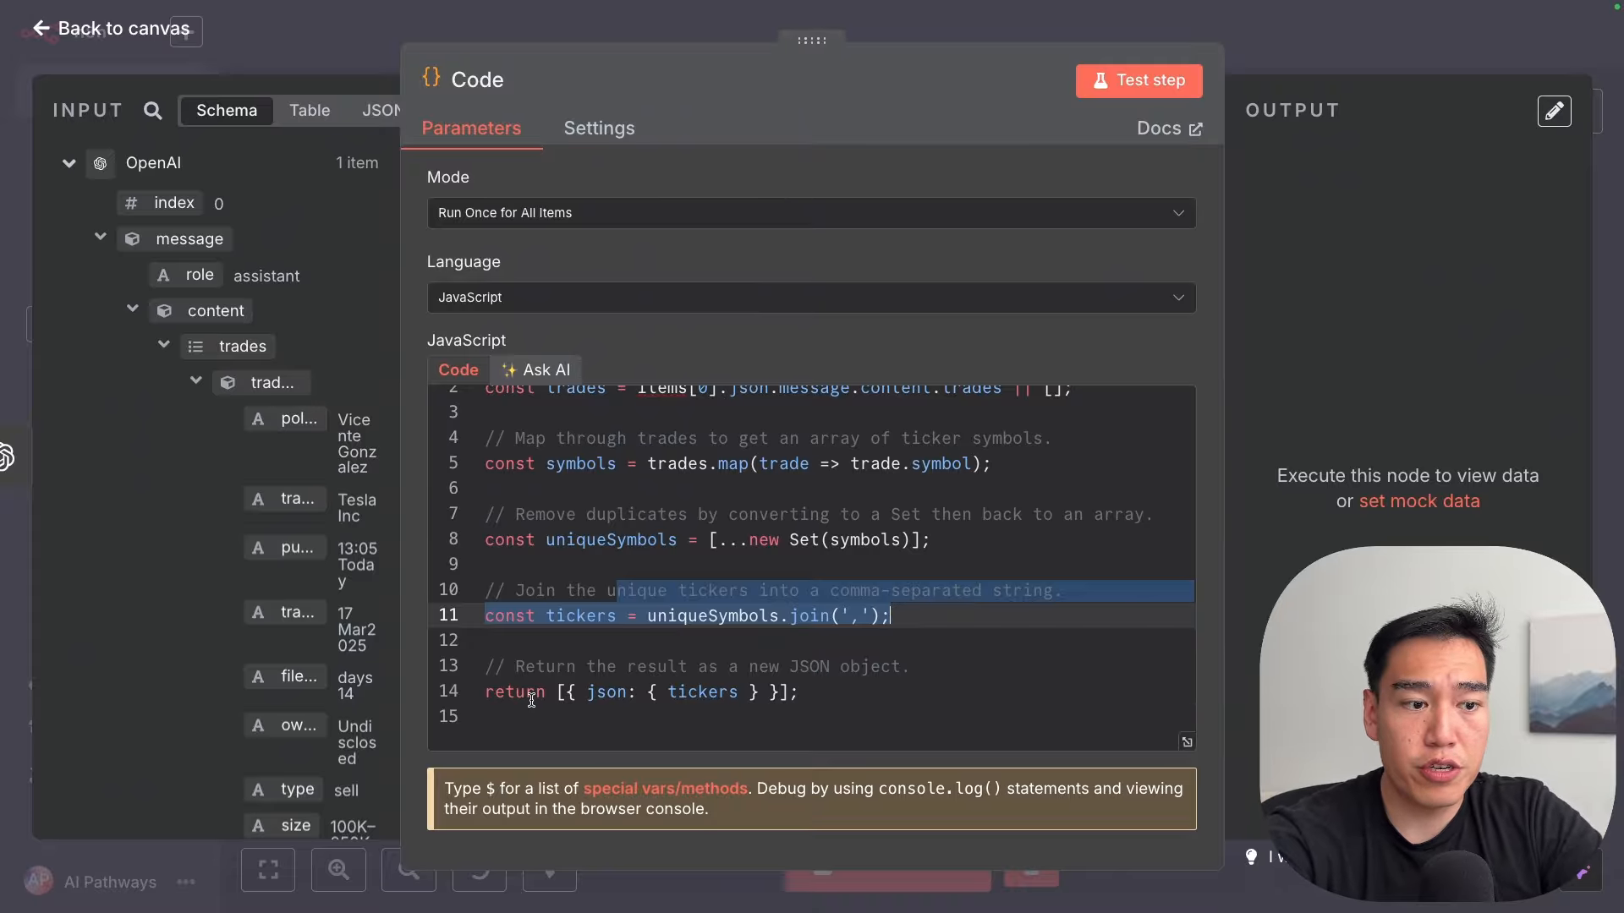
left_click_drag(536, 693, 764, 708)
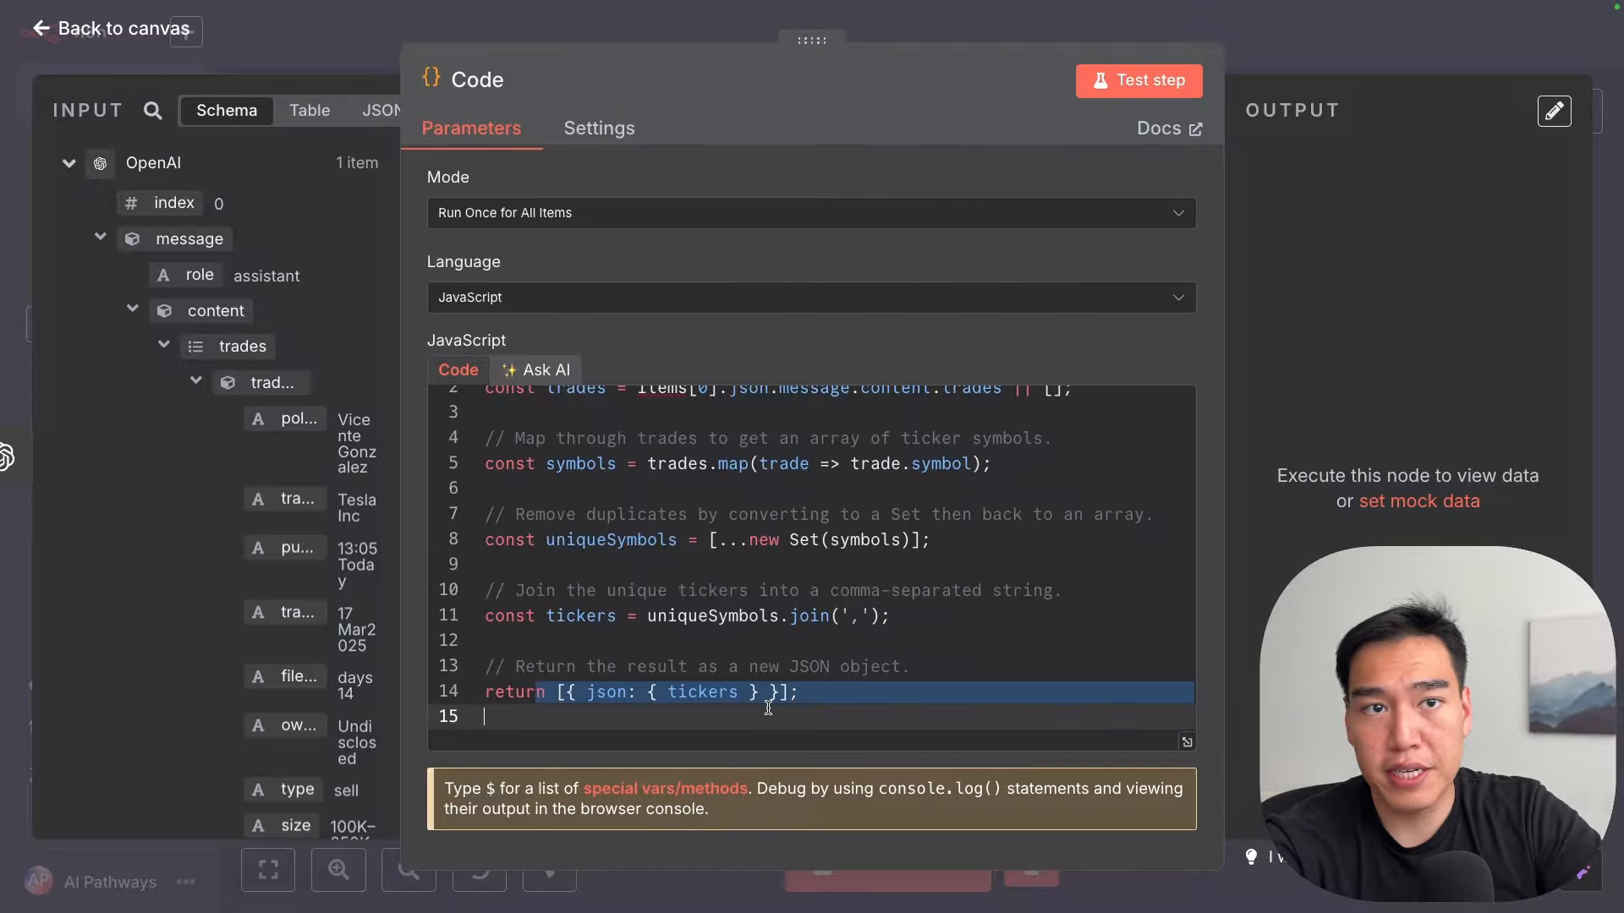
Step: Test the Code node, review its script against the output and return to the canvas
left_click(1128, 70)
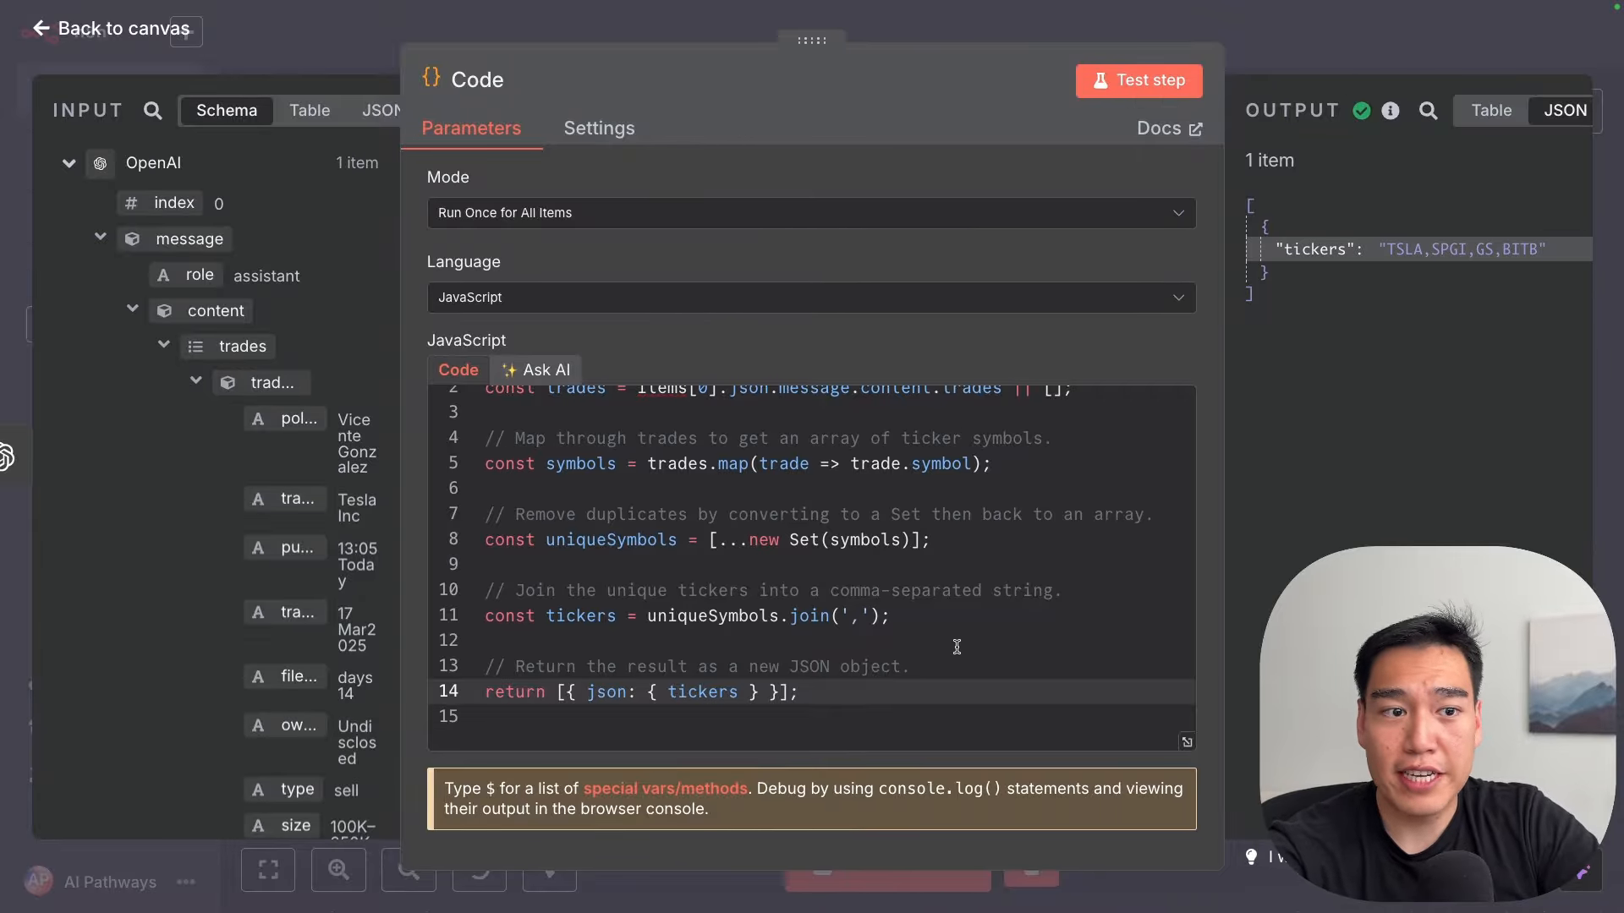
scroll(957, 647, "up", 1)
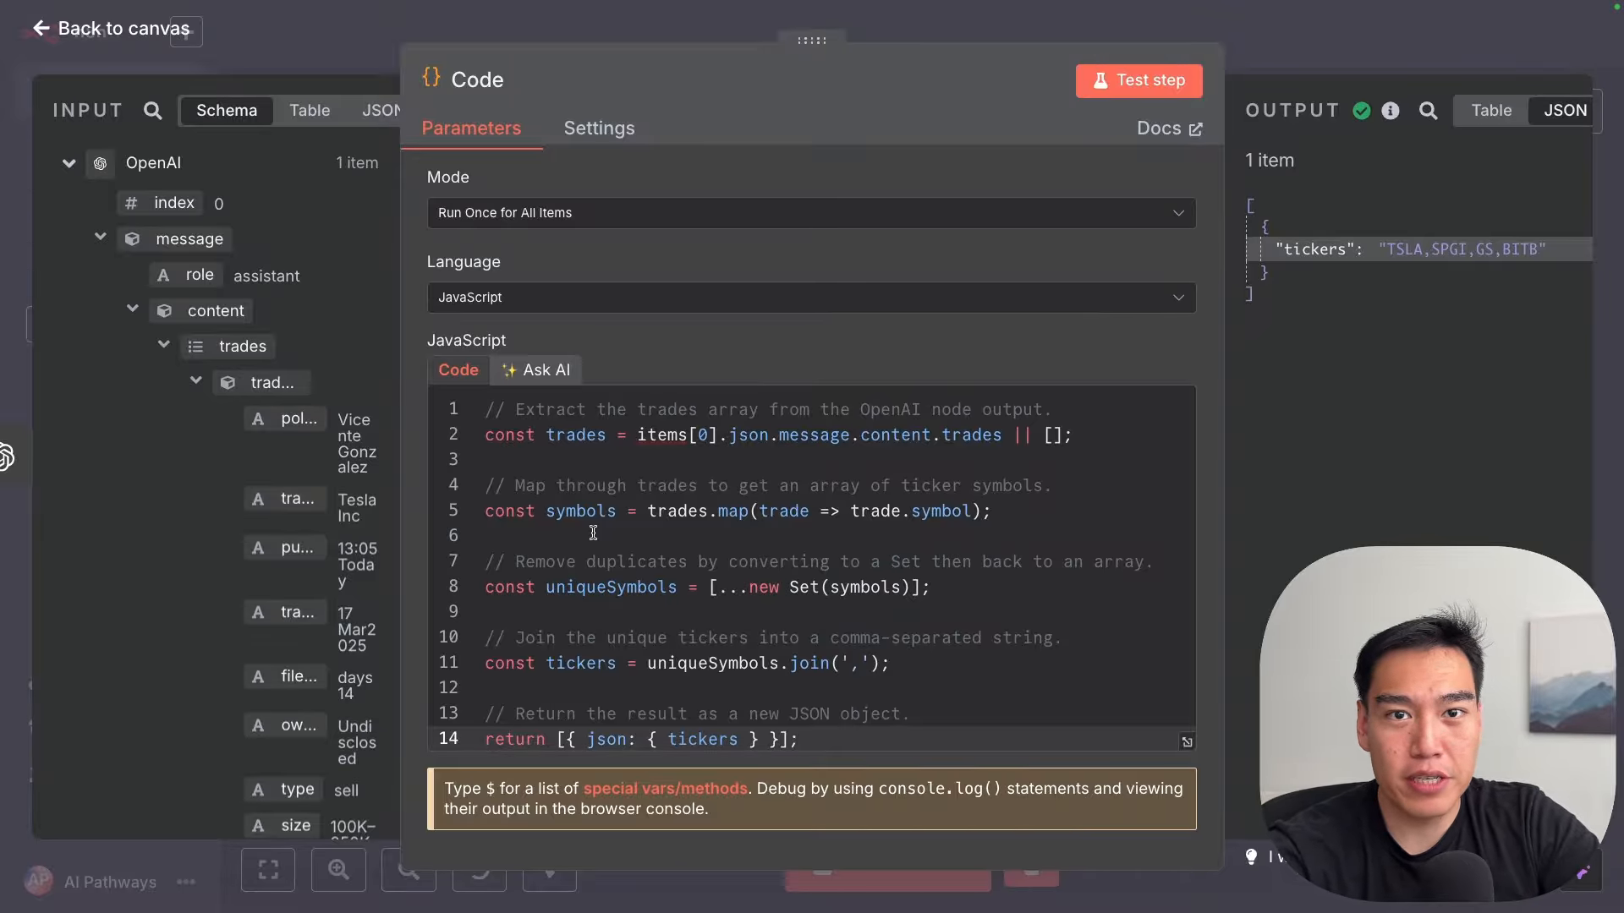
scroll(593, 533, "down", 1)
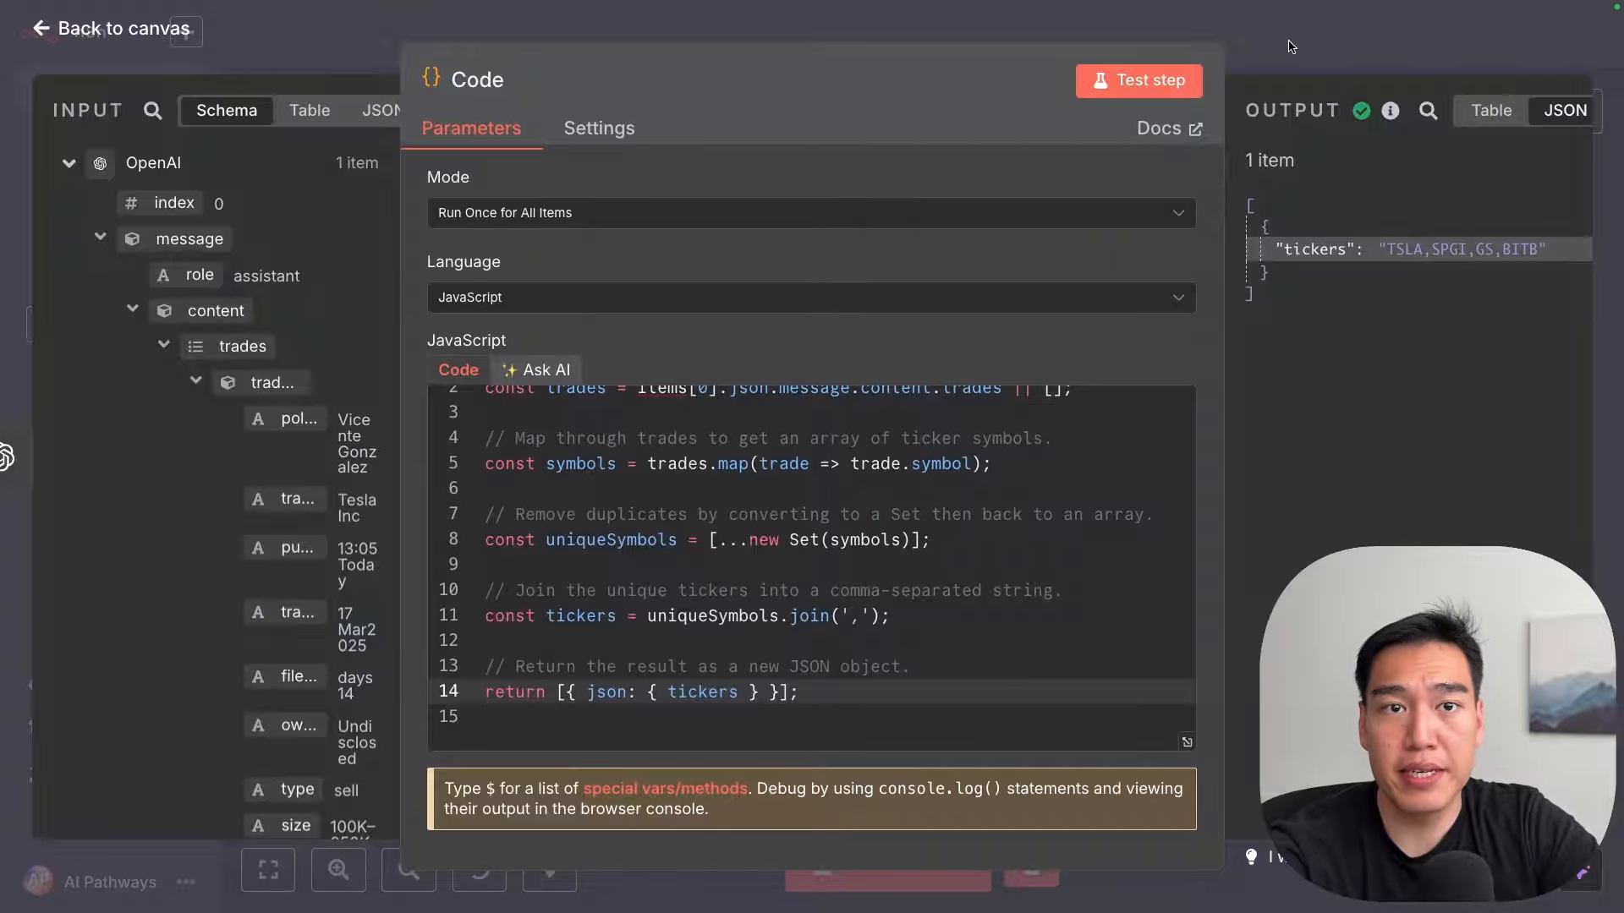
left_click(1339, 29)
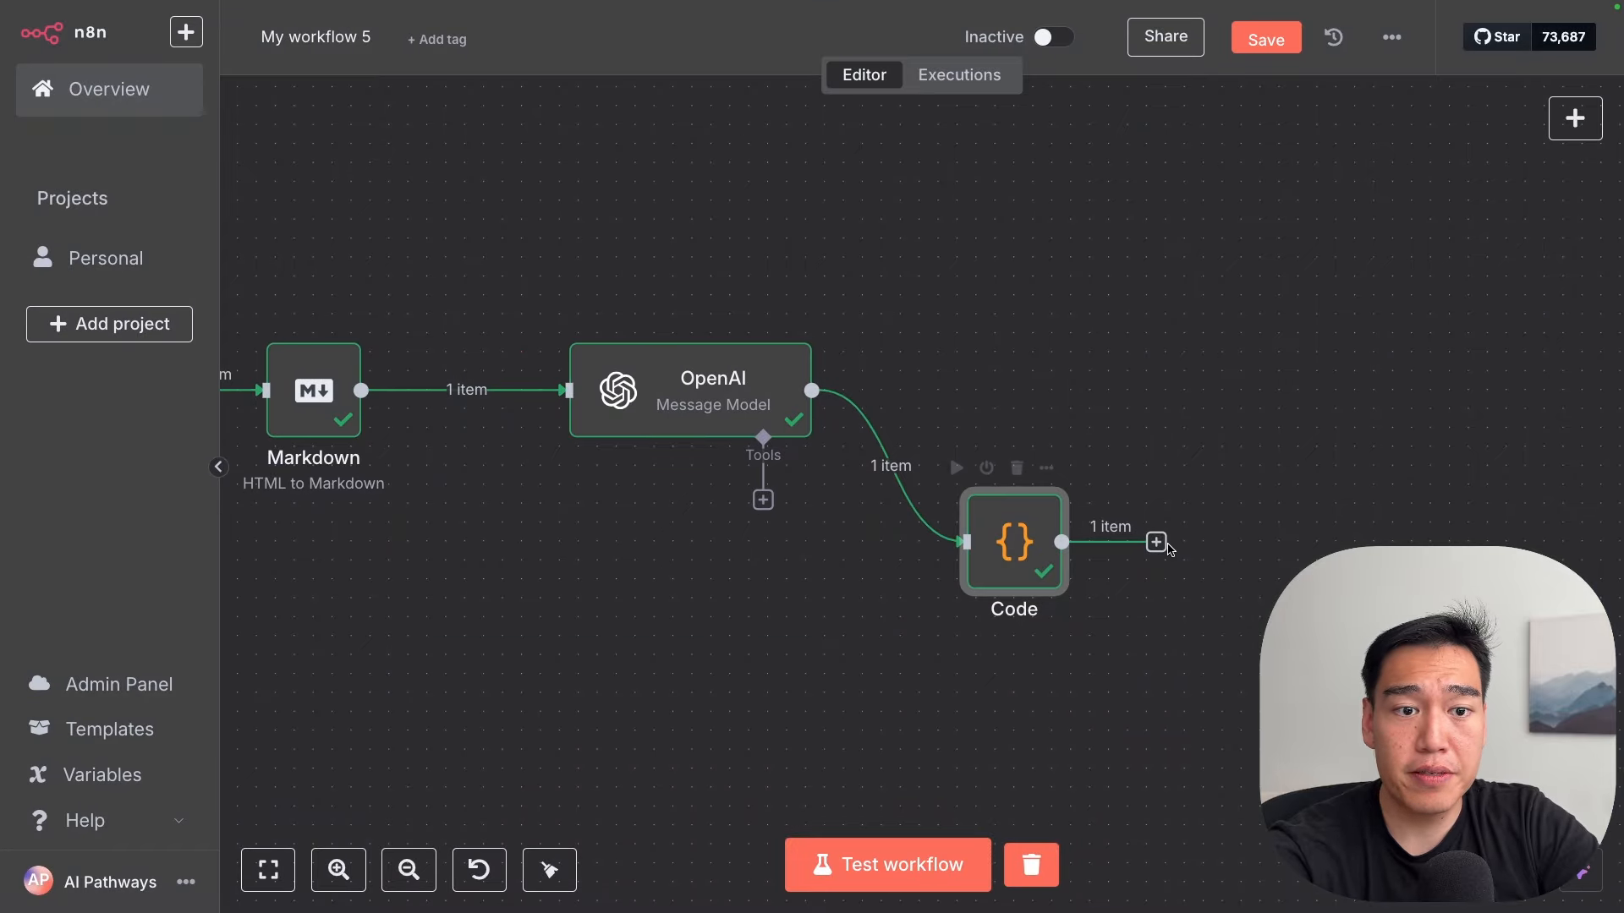
Step: Add an HTTP Request node after the Code node
left_click(1156, 542)
type("http")
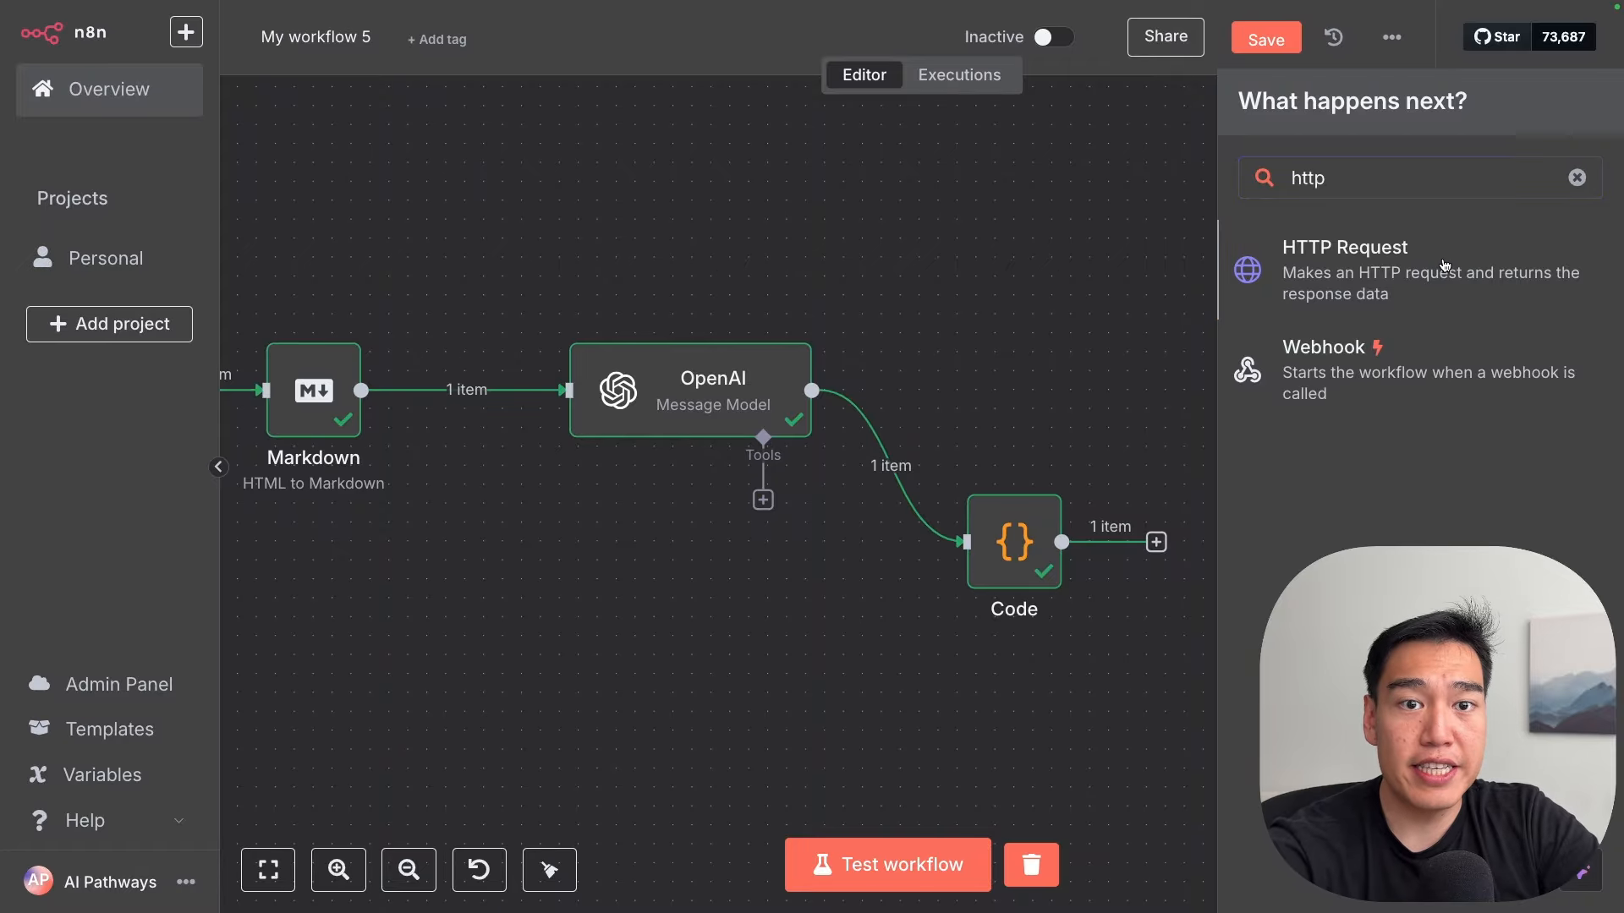
left_click(1444, 266)
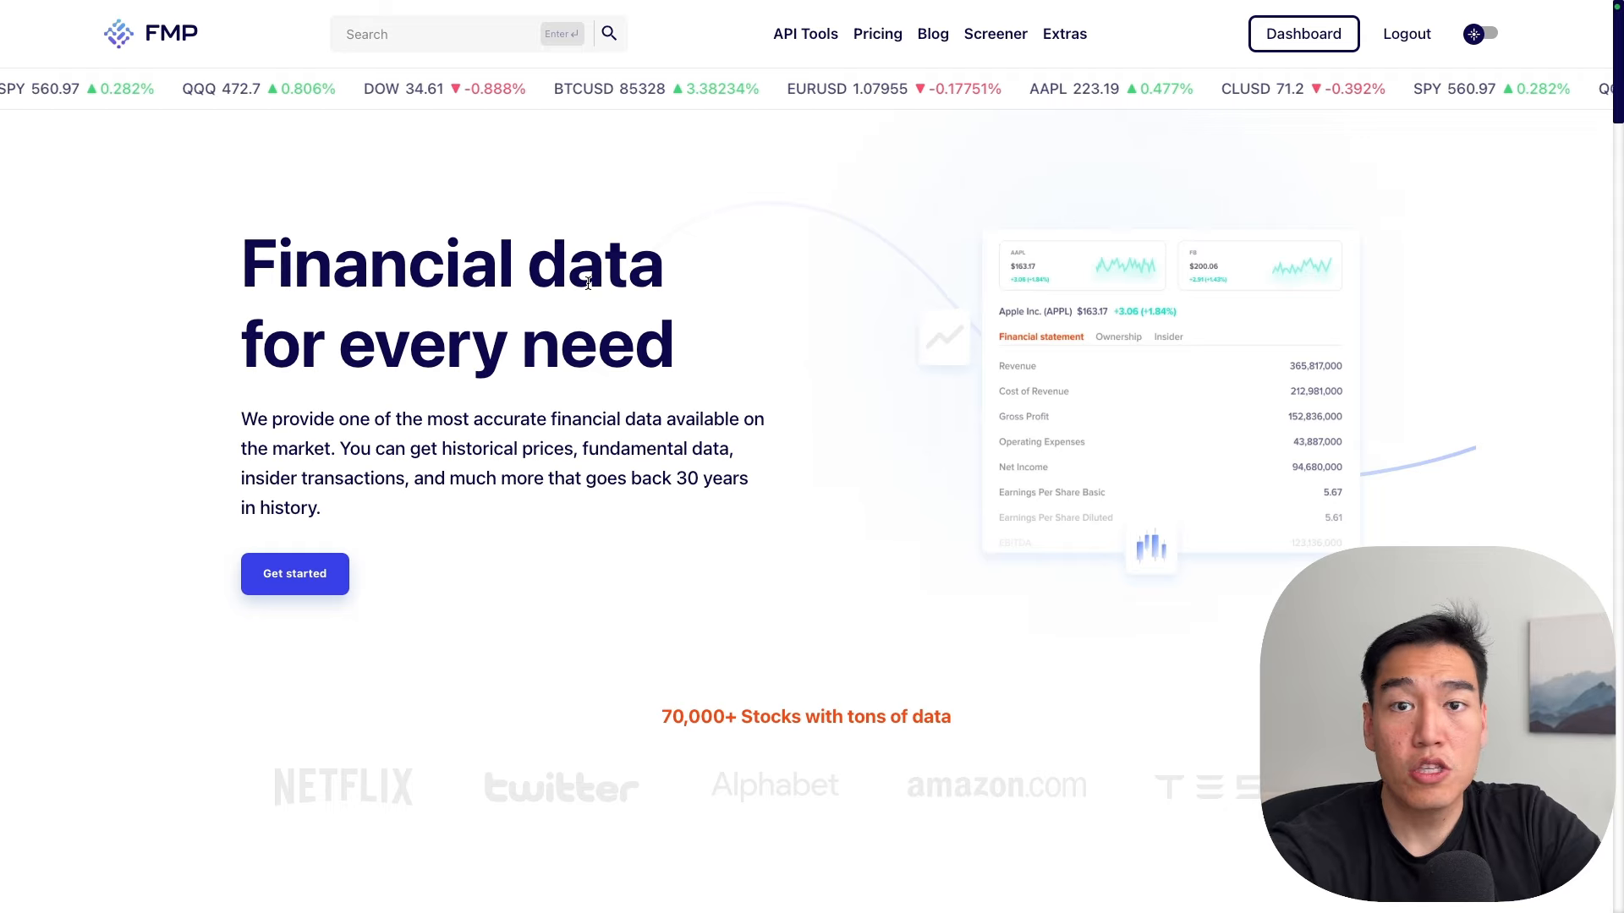
Step: View the Financial Modeling Prep home page and its address in the browser, and return to the n8n workflow canvas
mouse_move(745, 4)
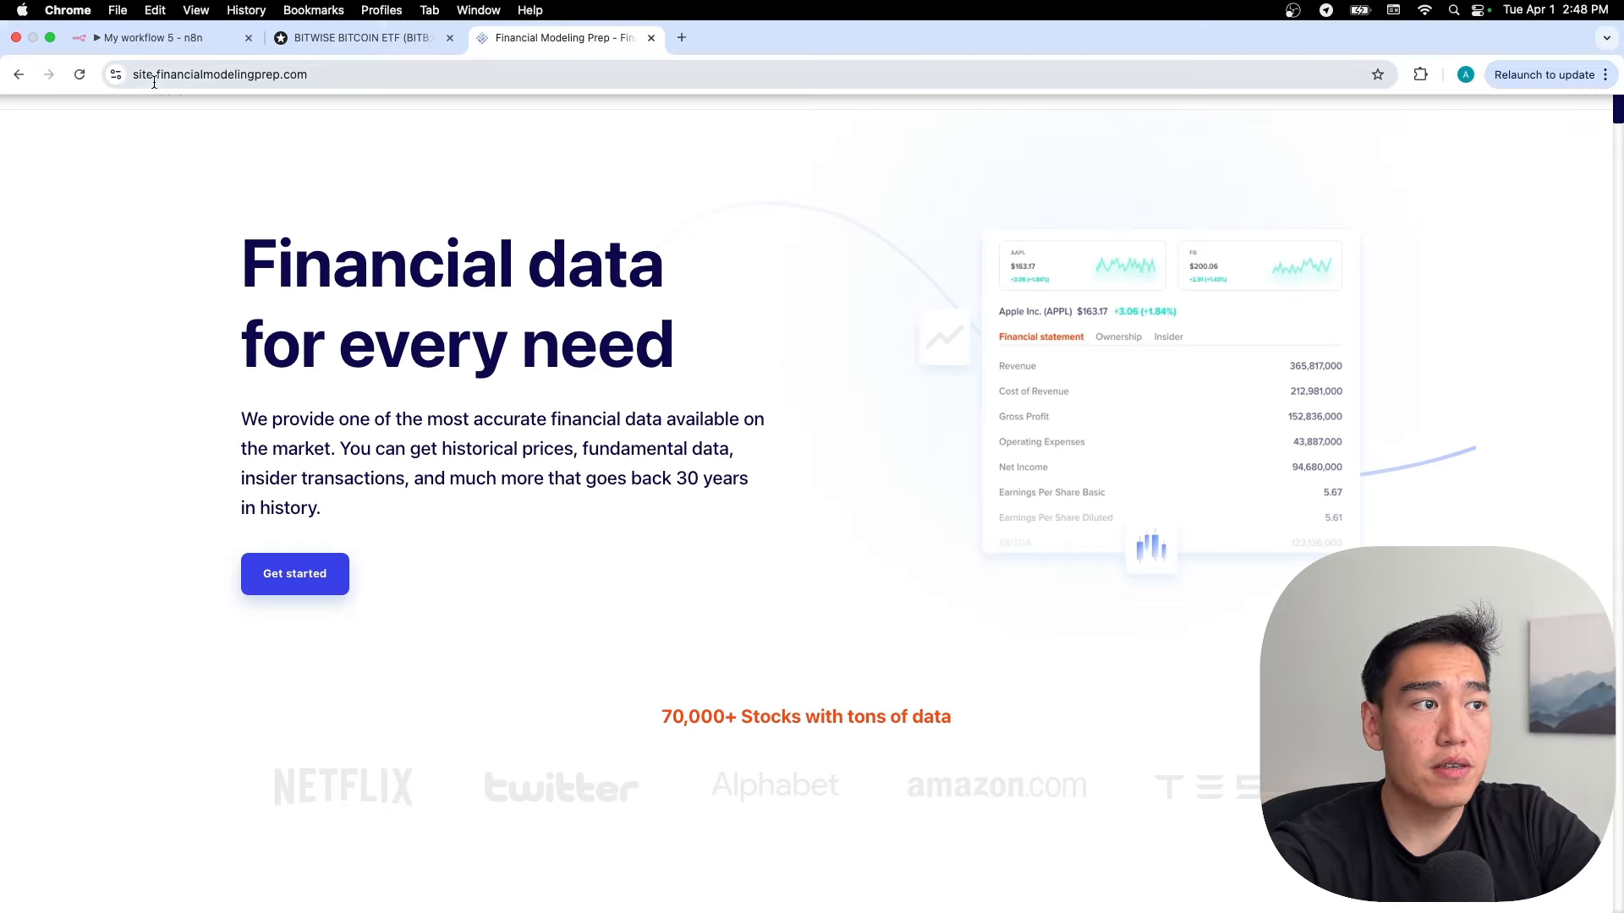
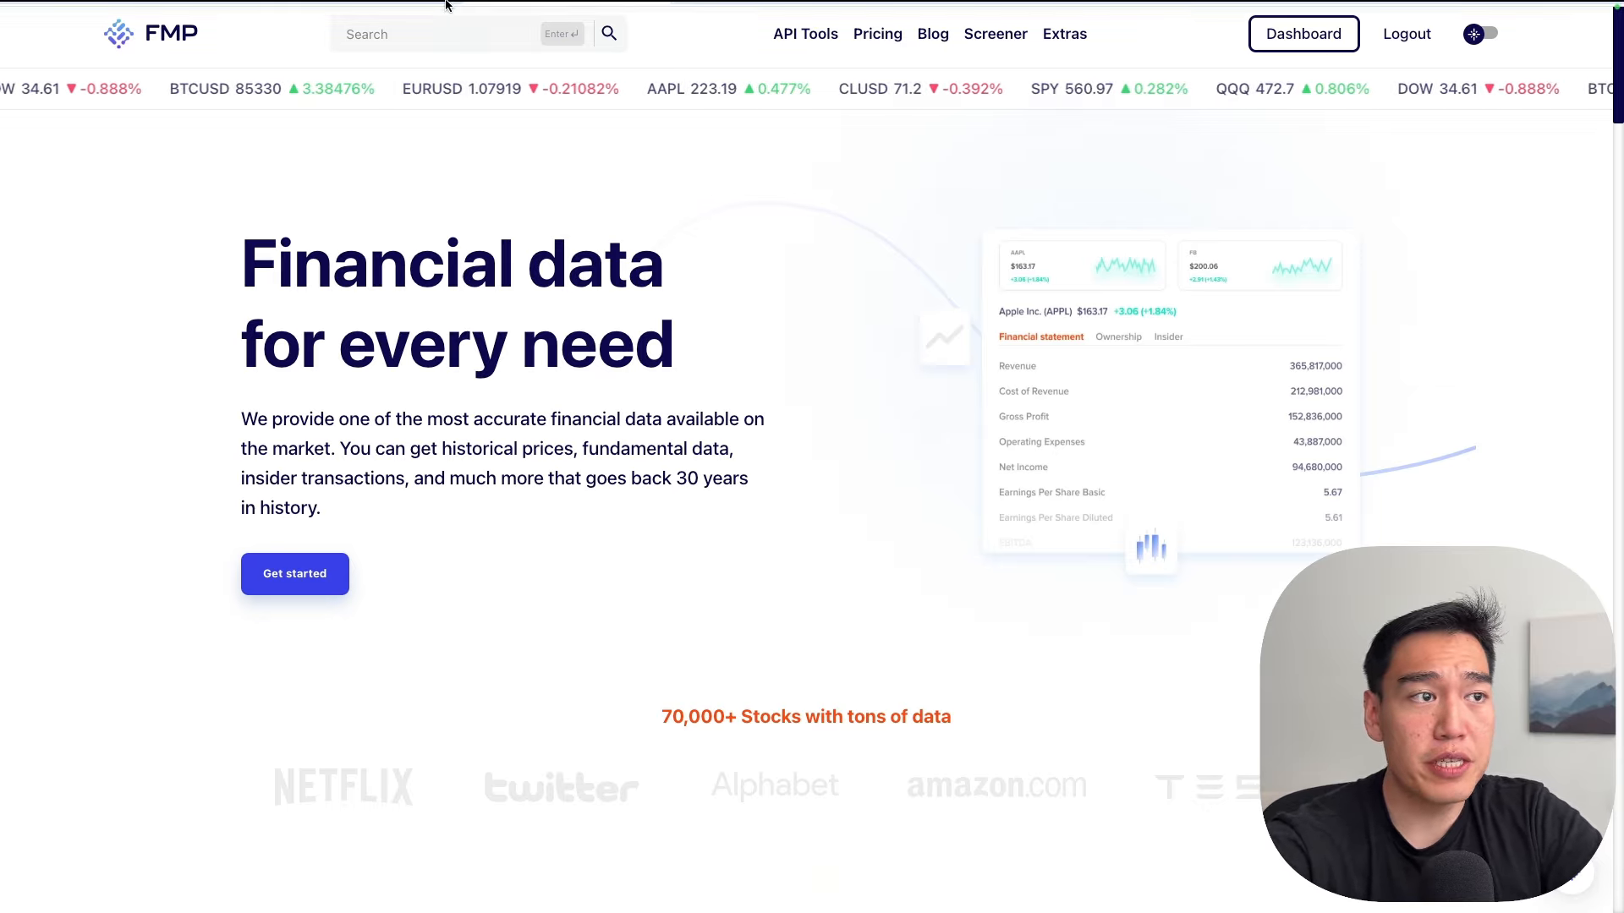
left_click(237, 42)
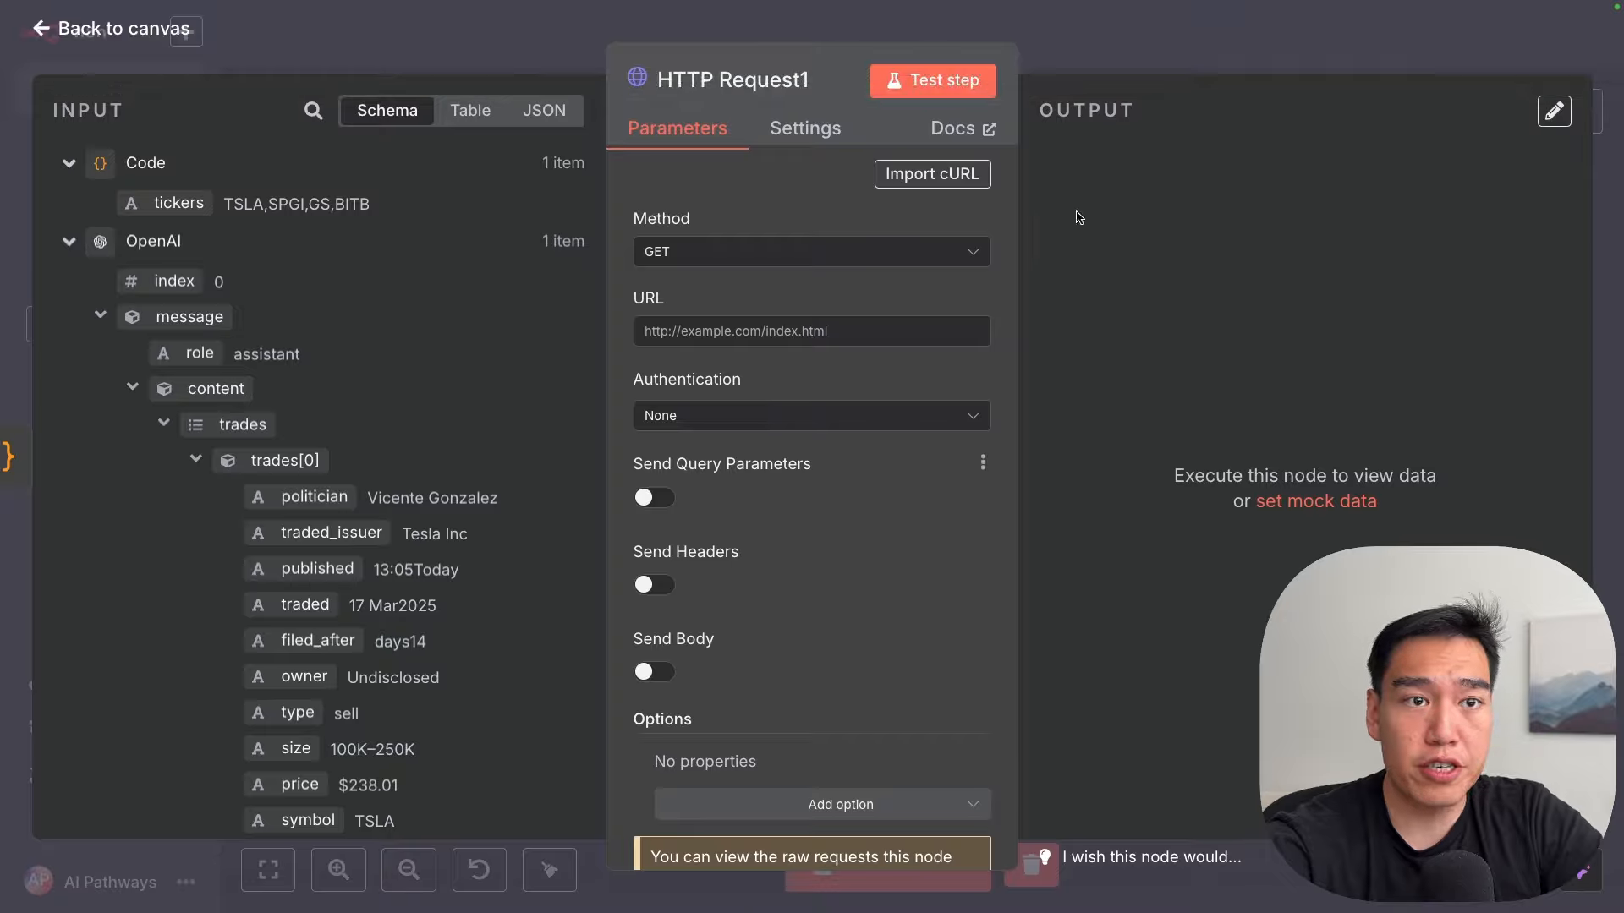
left_click(1127, 32)
Step: Inspect each ticker in the Code node's JSON output and go back to the canvas
double_click(1006, 529)
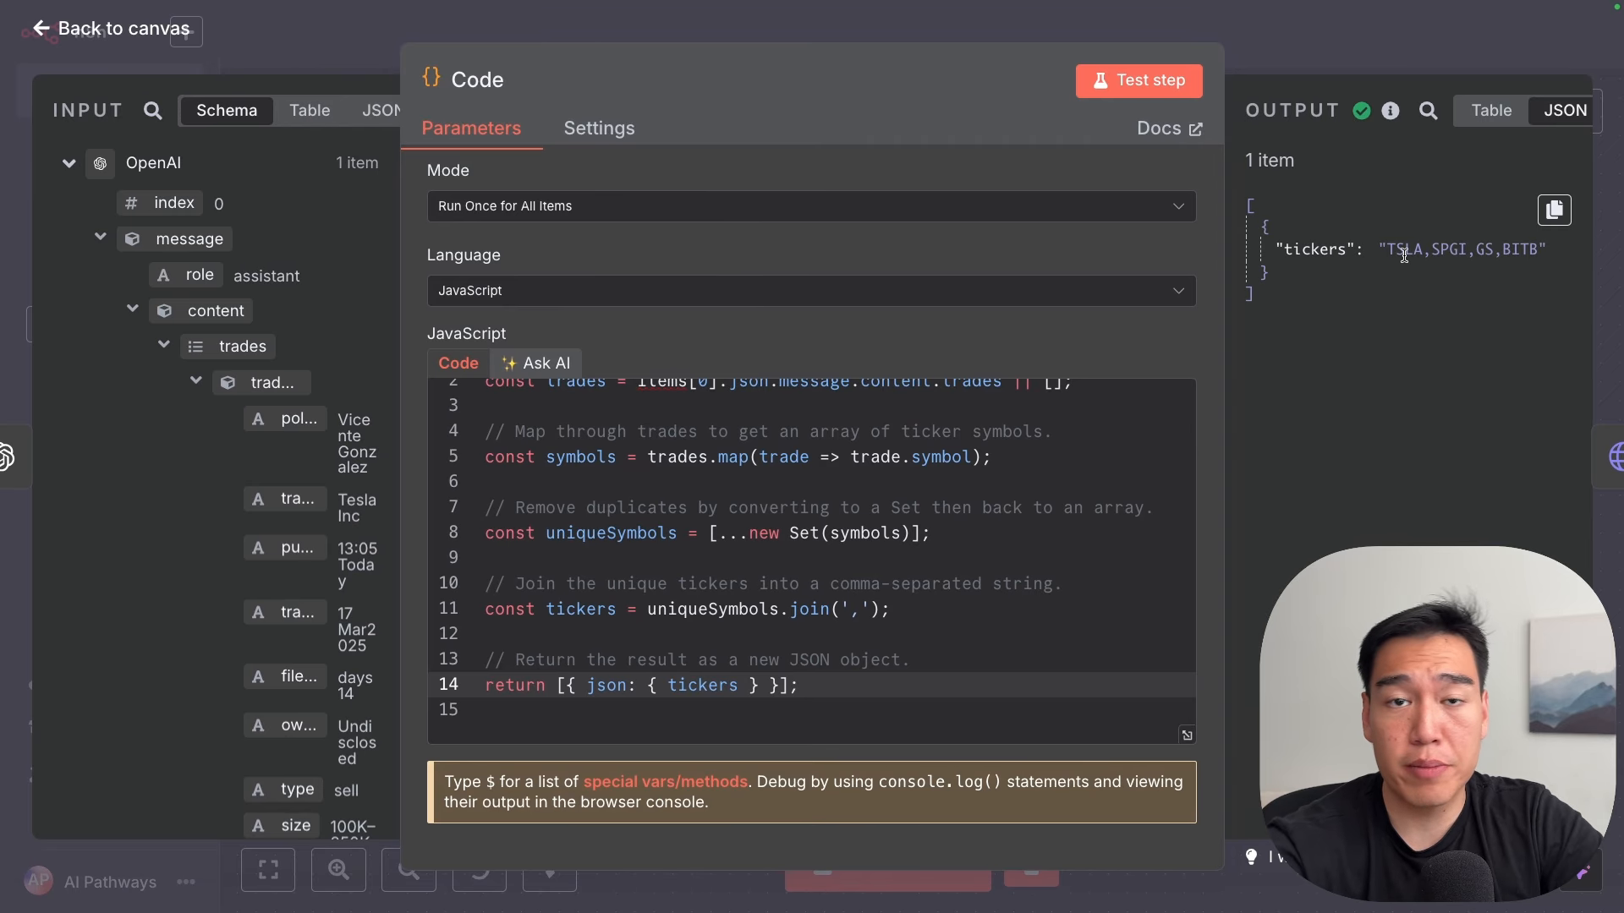
mouse_move(957, 2)
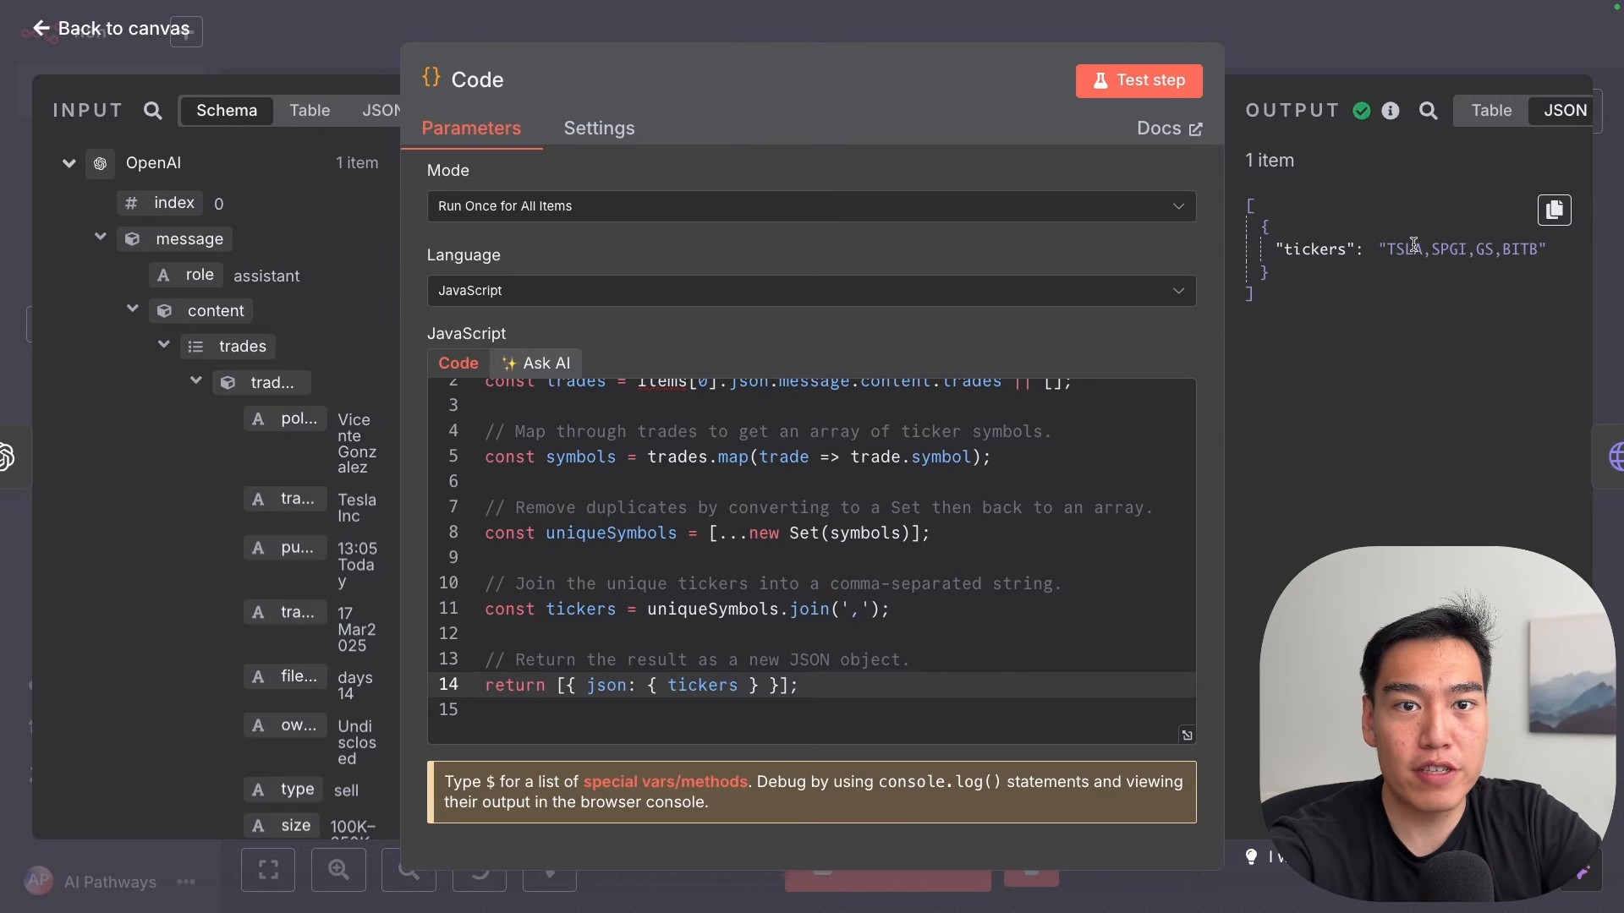
double_click(1414, 247)
double_click(1448, 248)
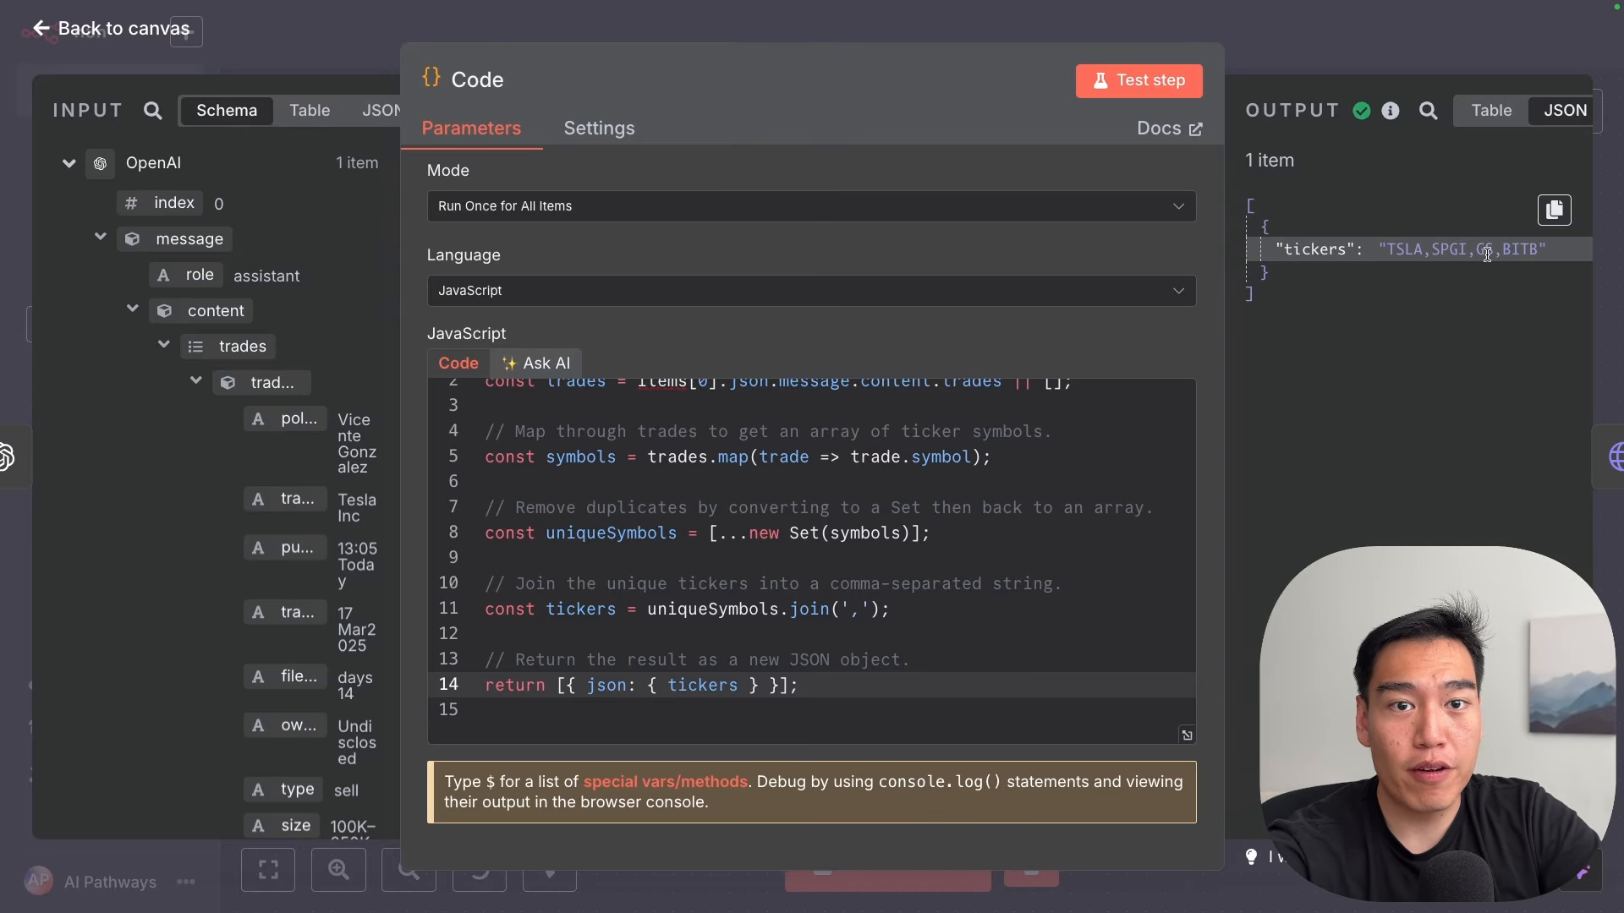
double_click(1484, 249)
double_click(1521, 251)
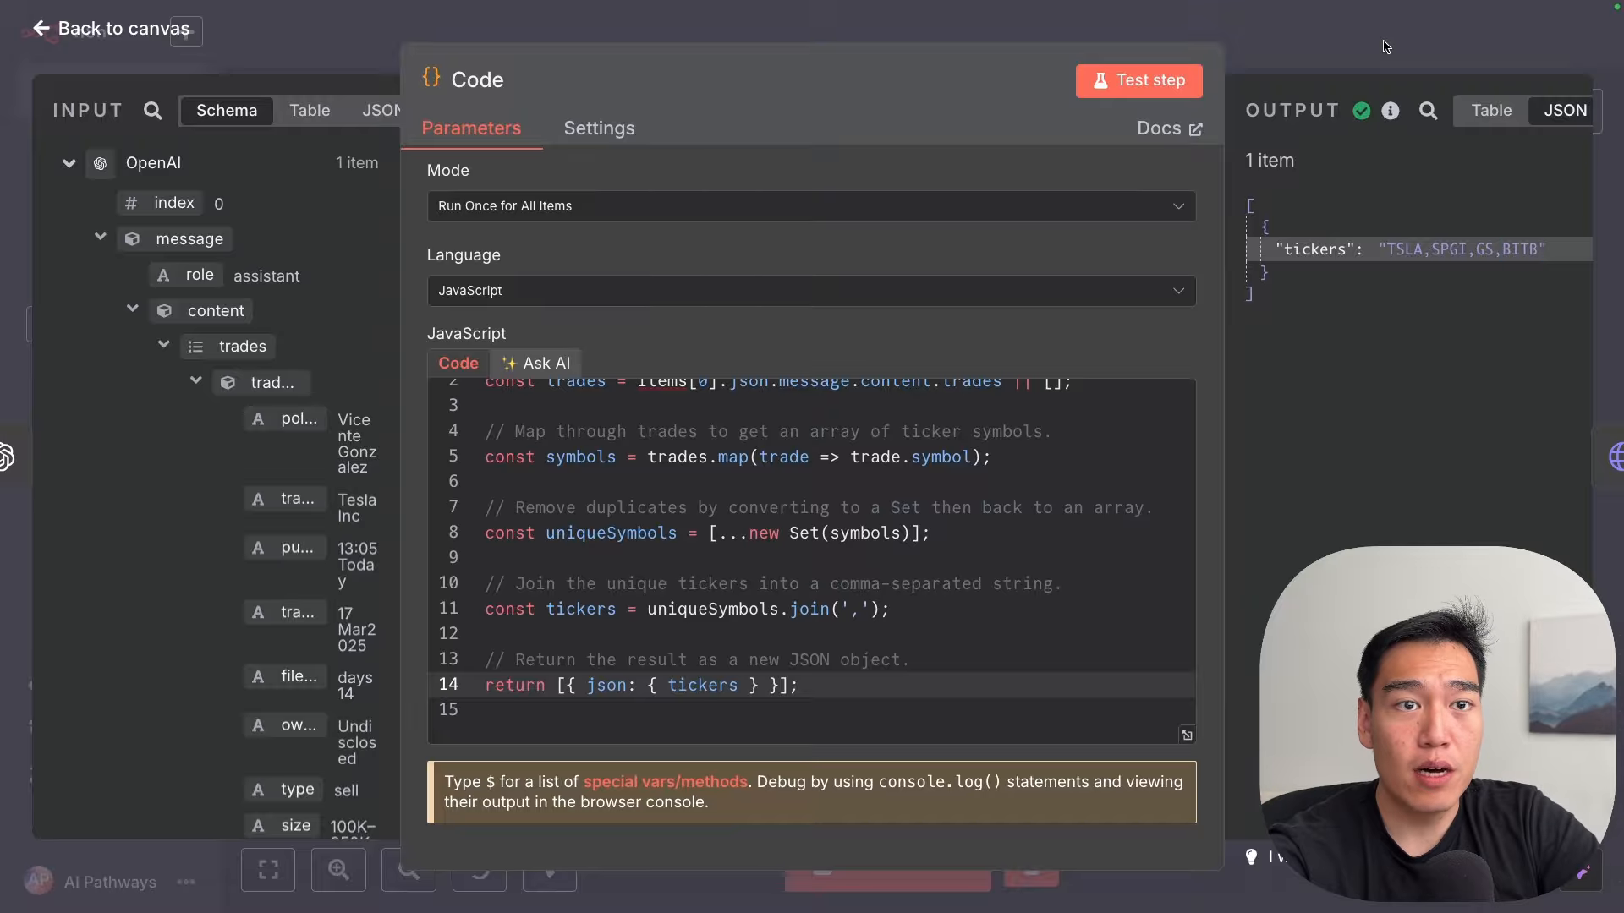
key("Escape")
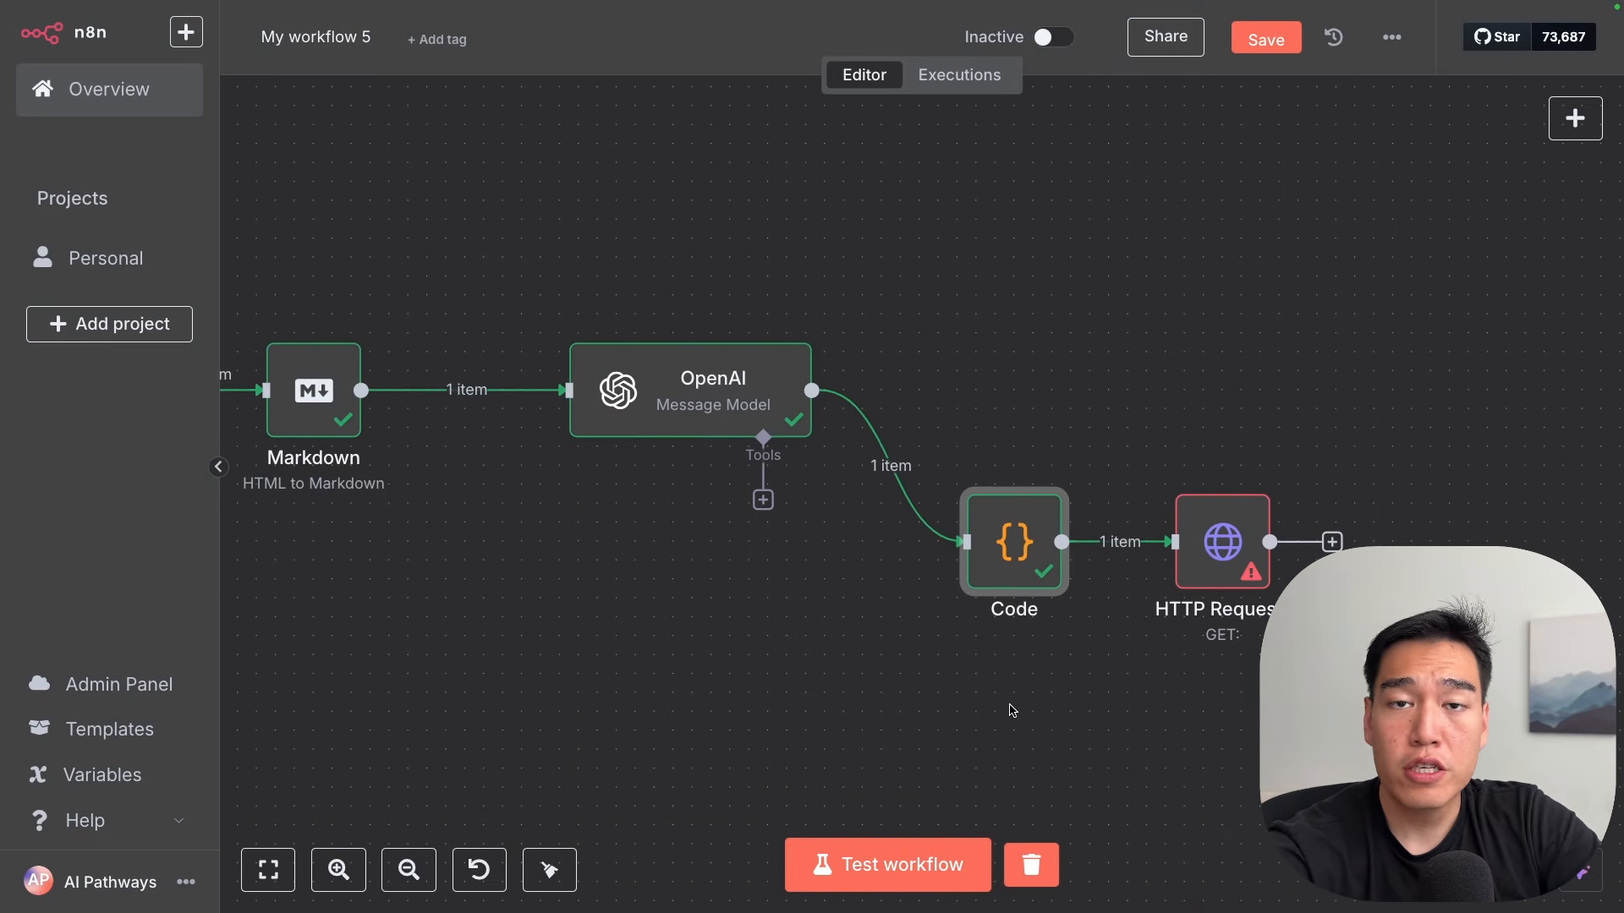
left_click(1201, 551)
double_click(1201, 550)
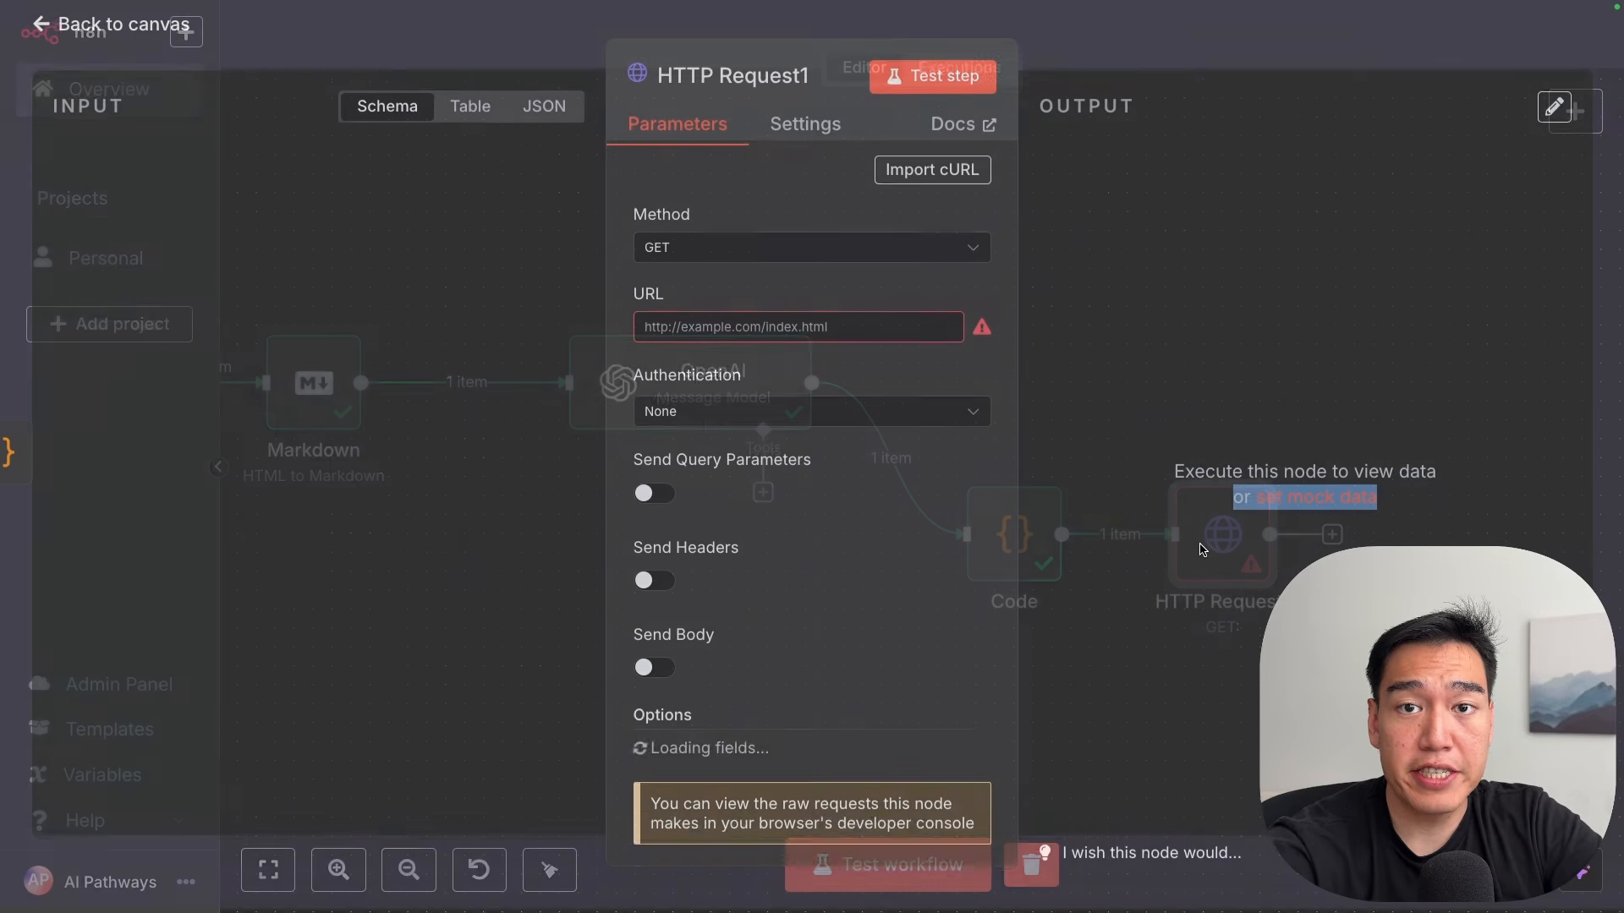
left_click(849, 331)
key("super+v")
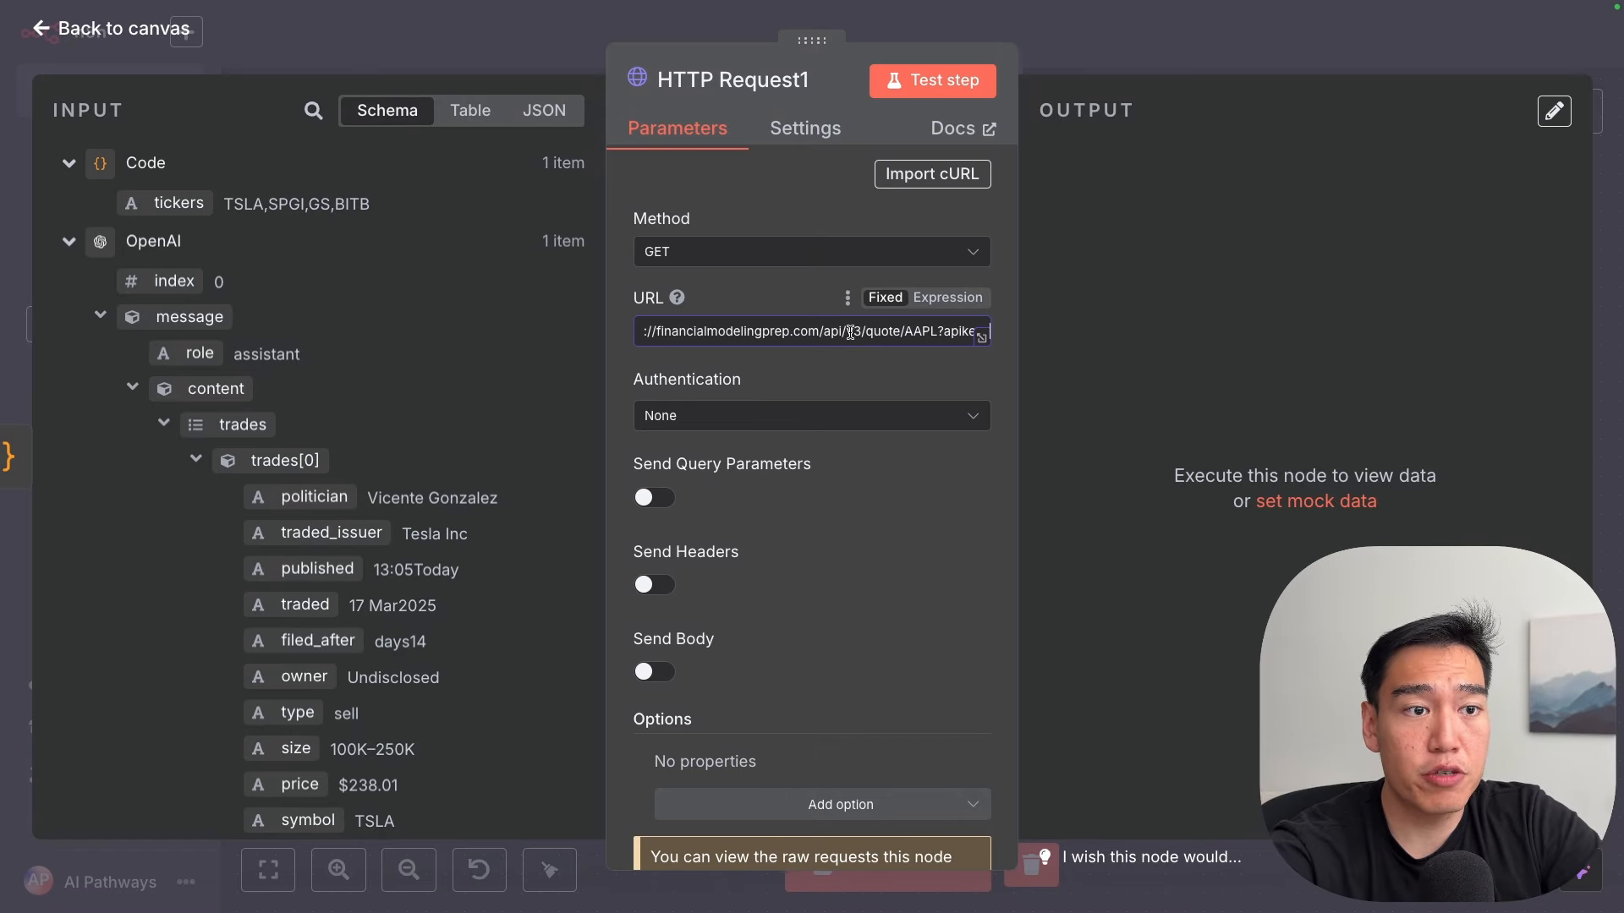
left_click(979, 337)
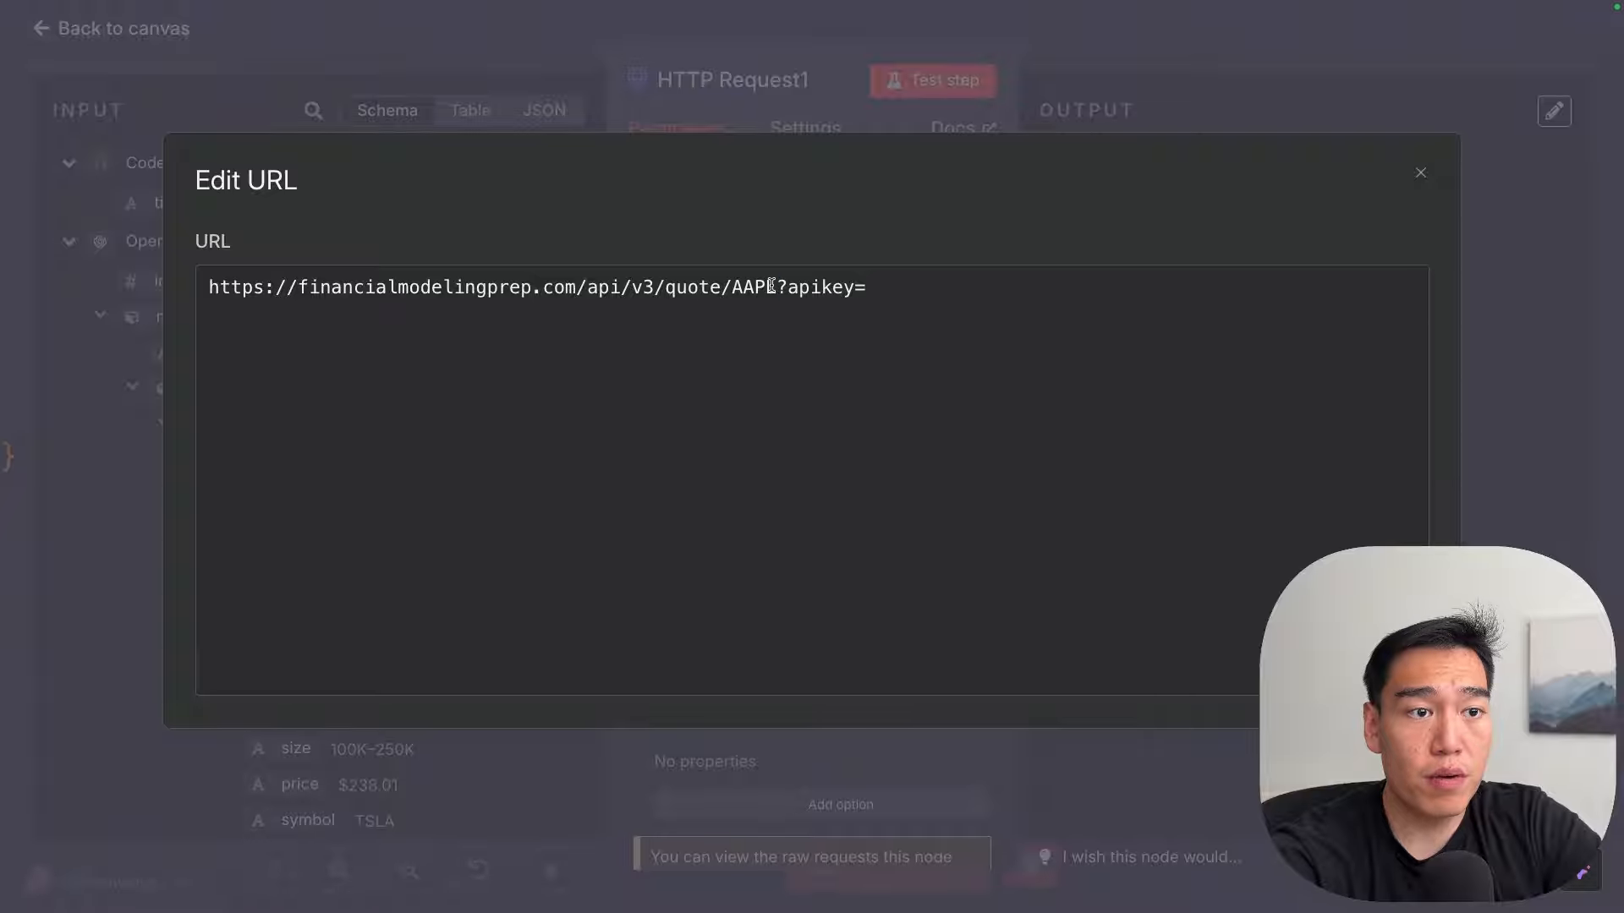
left_click_drag(771, 286, 719, 288)
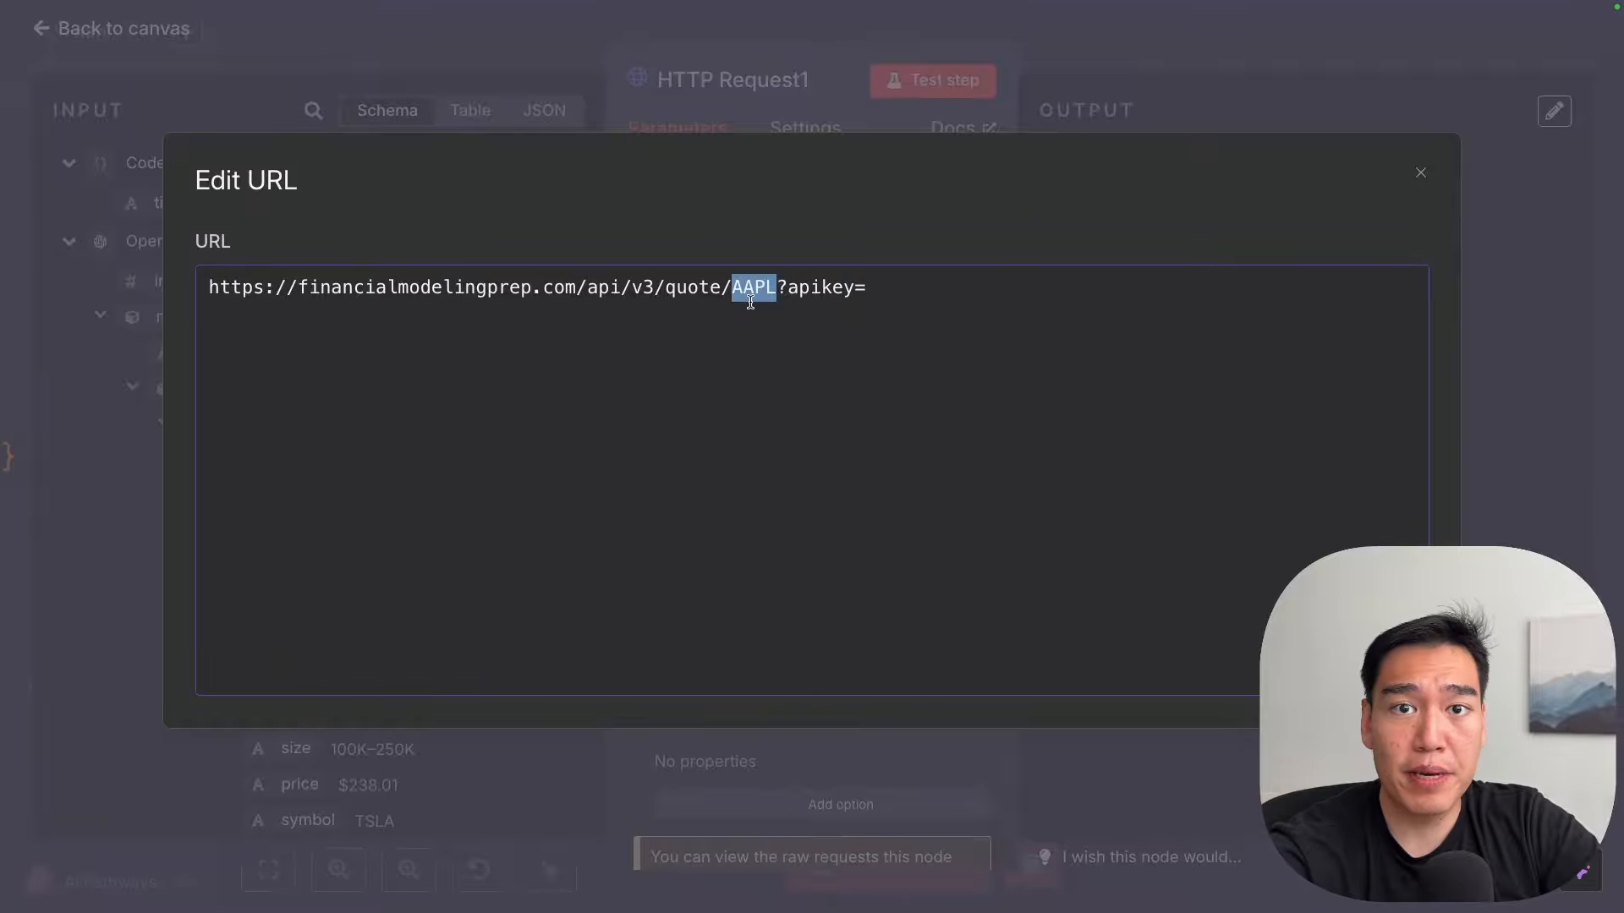
left_click(934, 317)
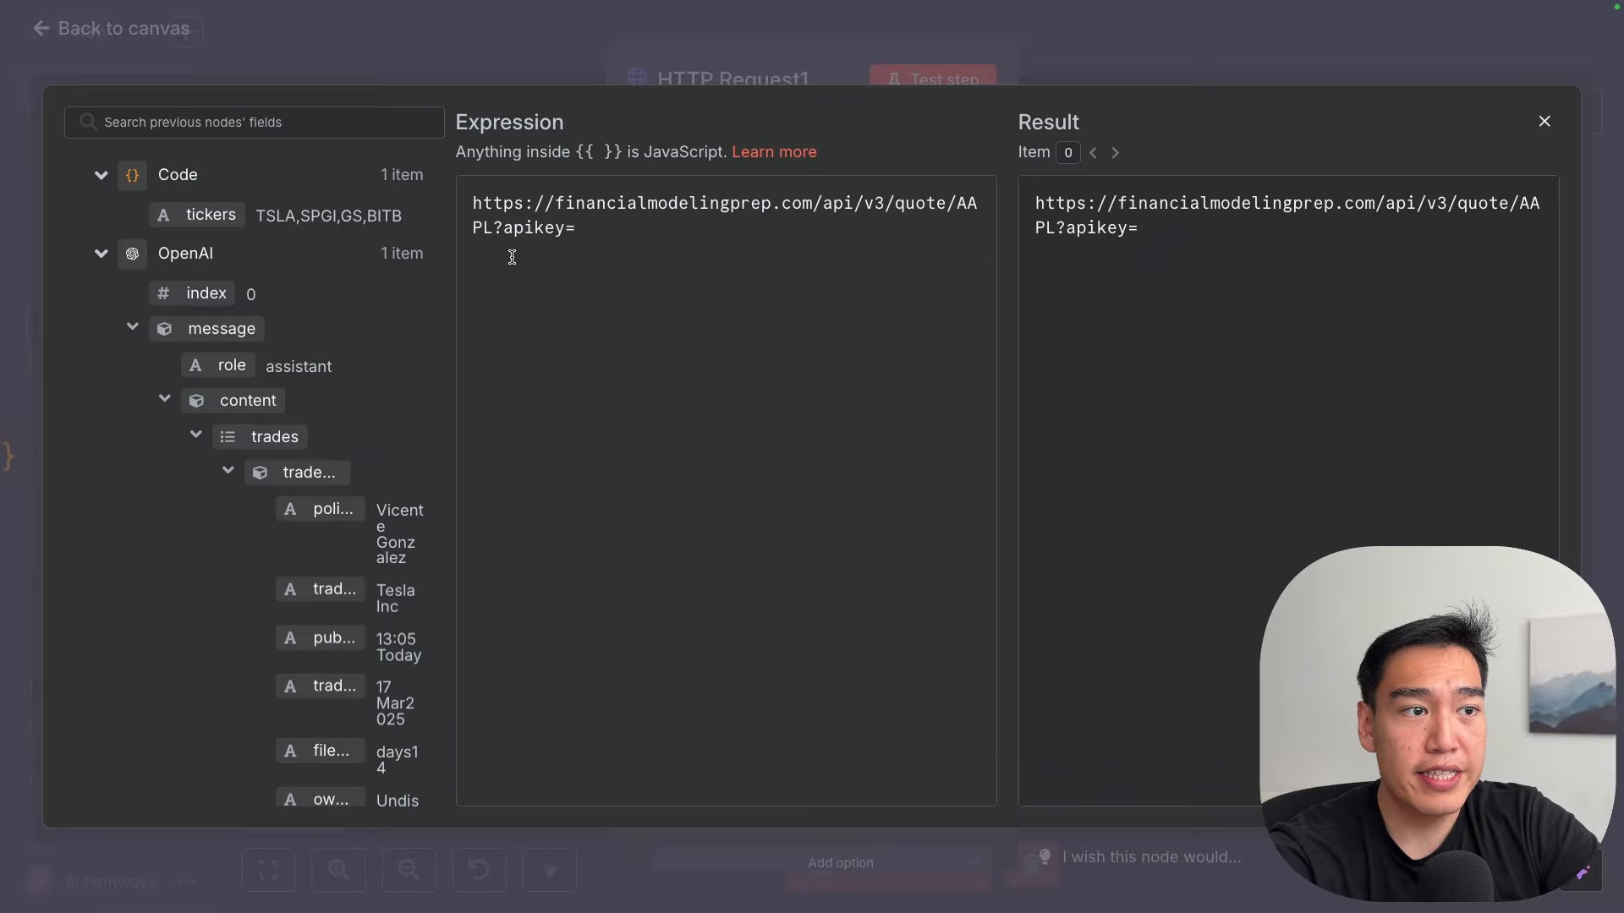
Step: Replace AAPL in the URL with the expression {{ $json.tickers }} and append the API key after apikey=
left_click(512, 256)
key("BackSpace")
key("BackSpace")
key("BackSpace")
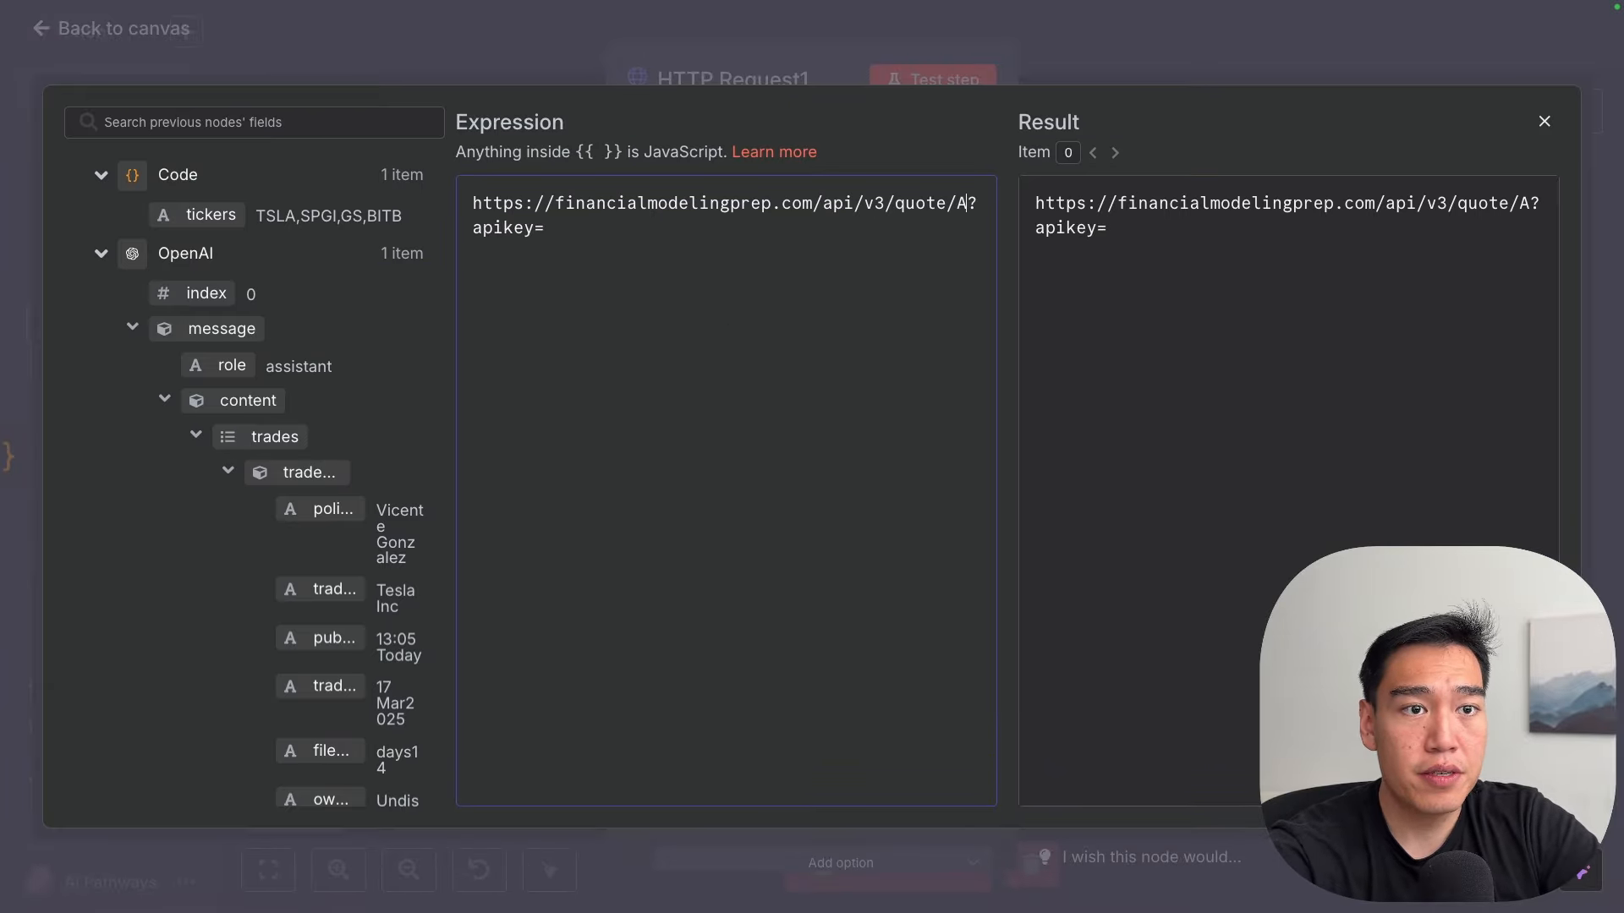
key("BackSpace")
left_click_drag(212, 215, 1478, 207)
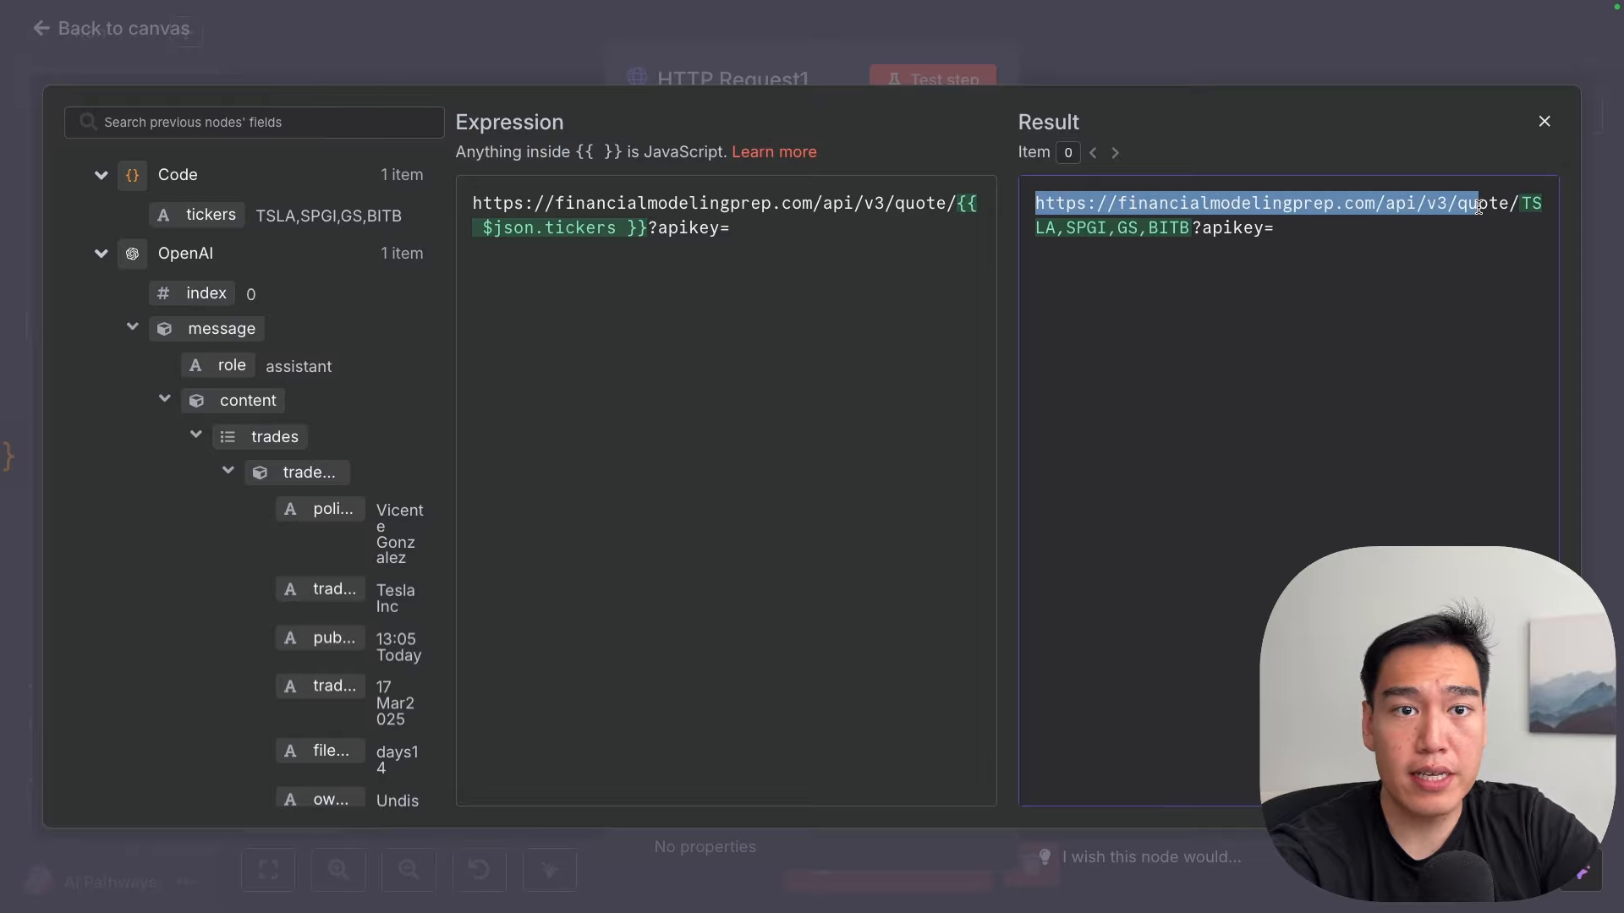
left_click(1529, 208)
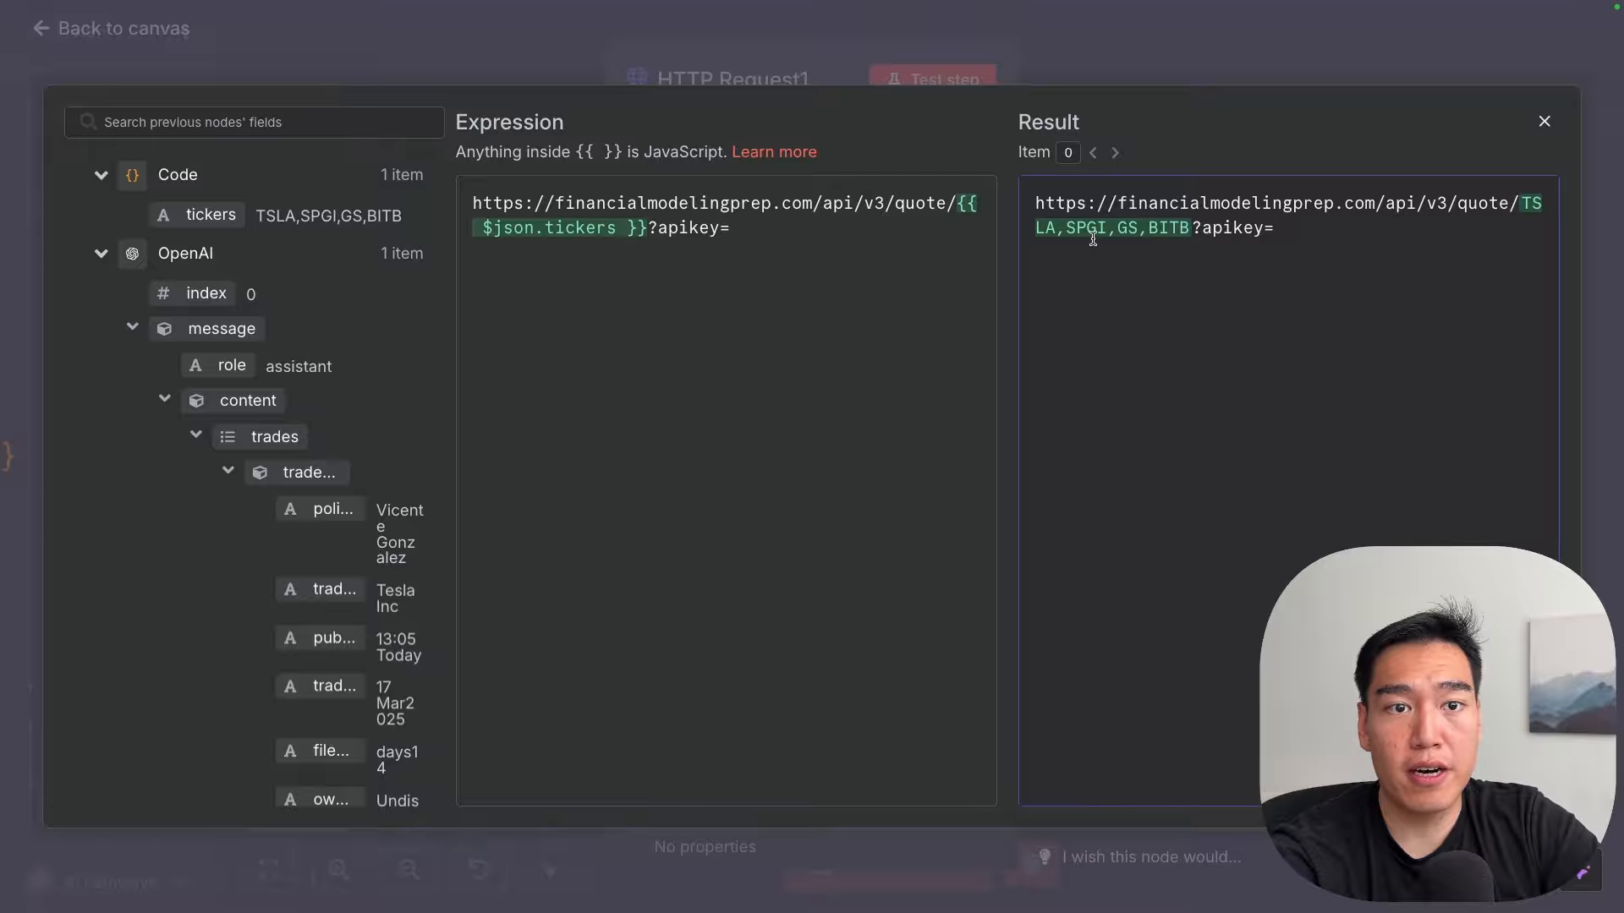
left_click(835, 231)
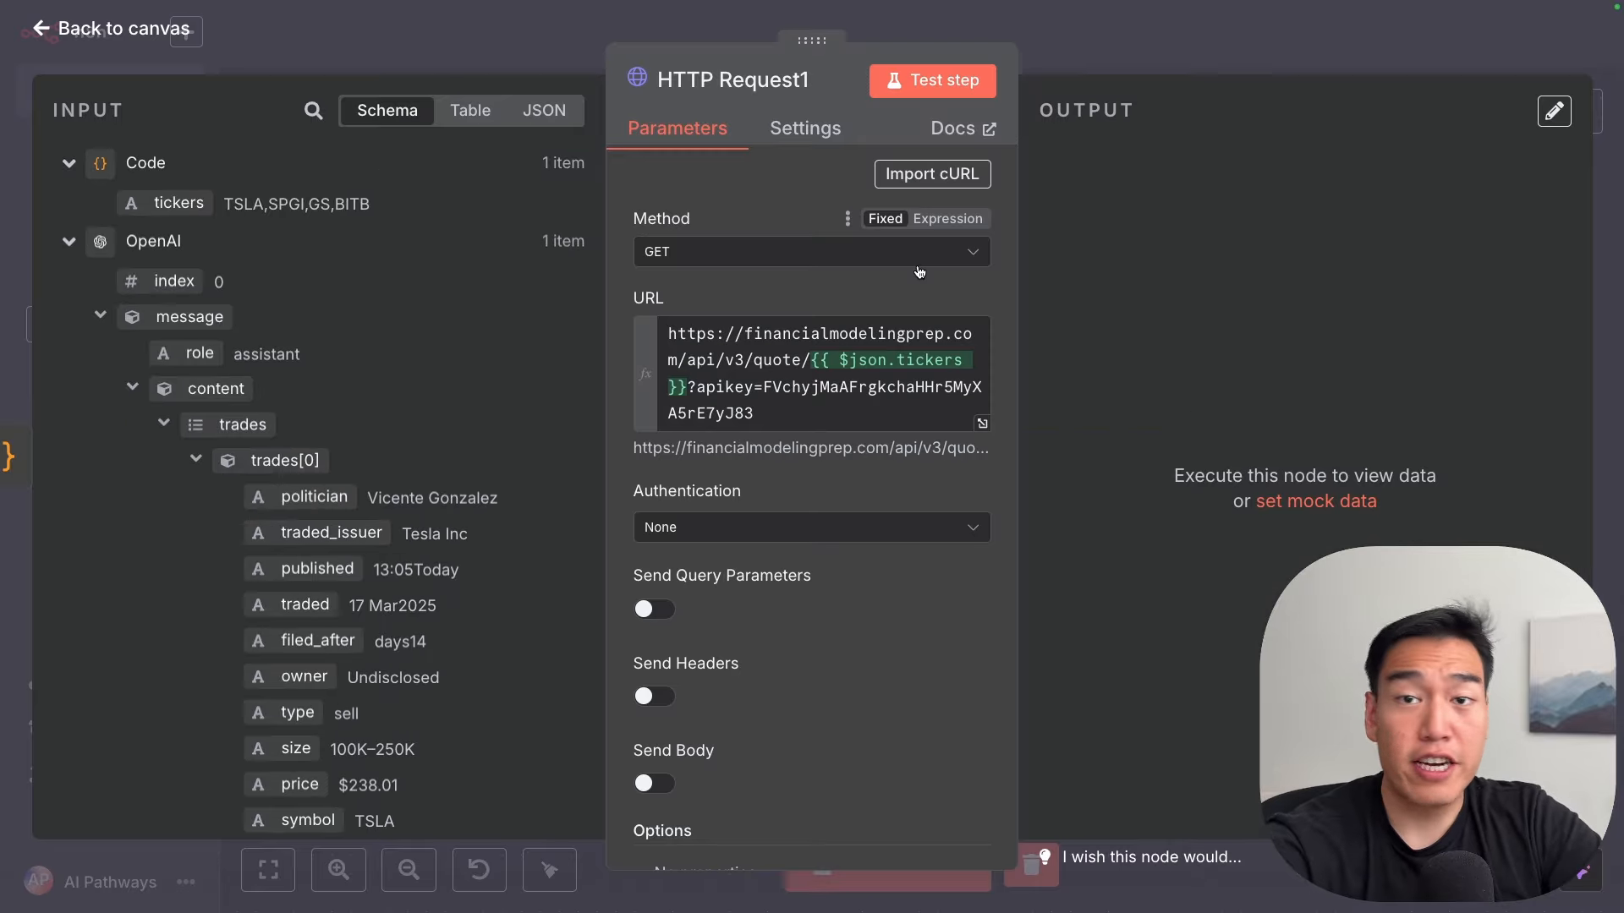
Step: Test the HTTP Request1 node and read through the returned stock quote for each ticker
left_click(957, 82)
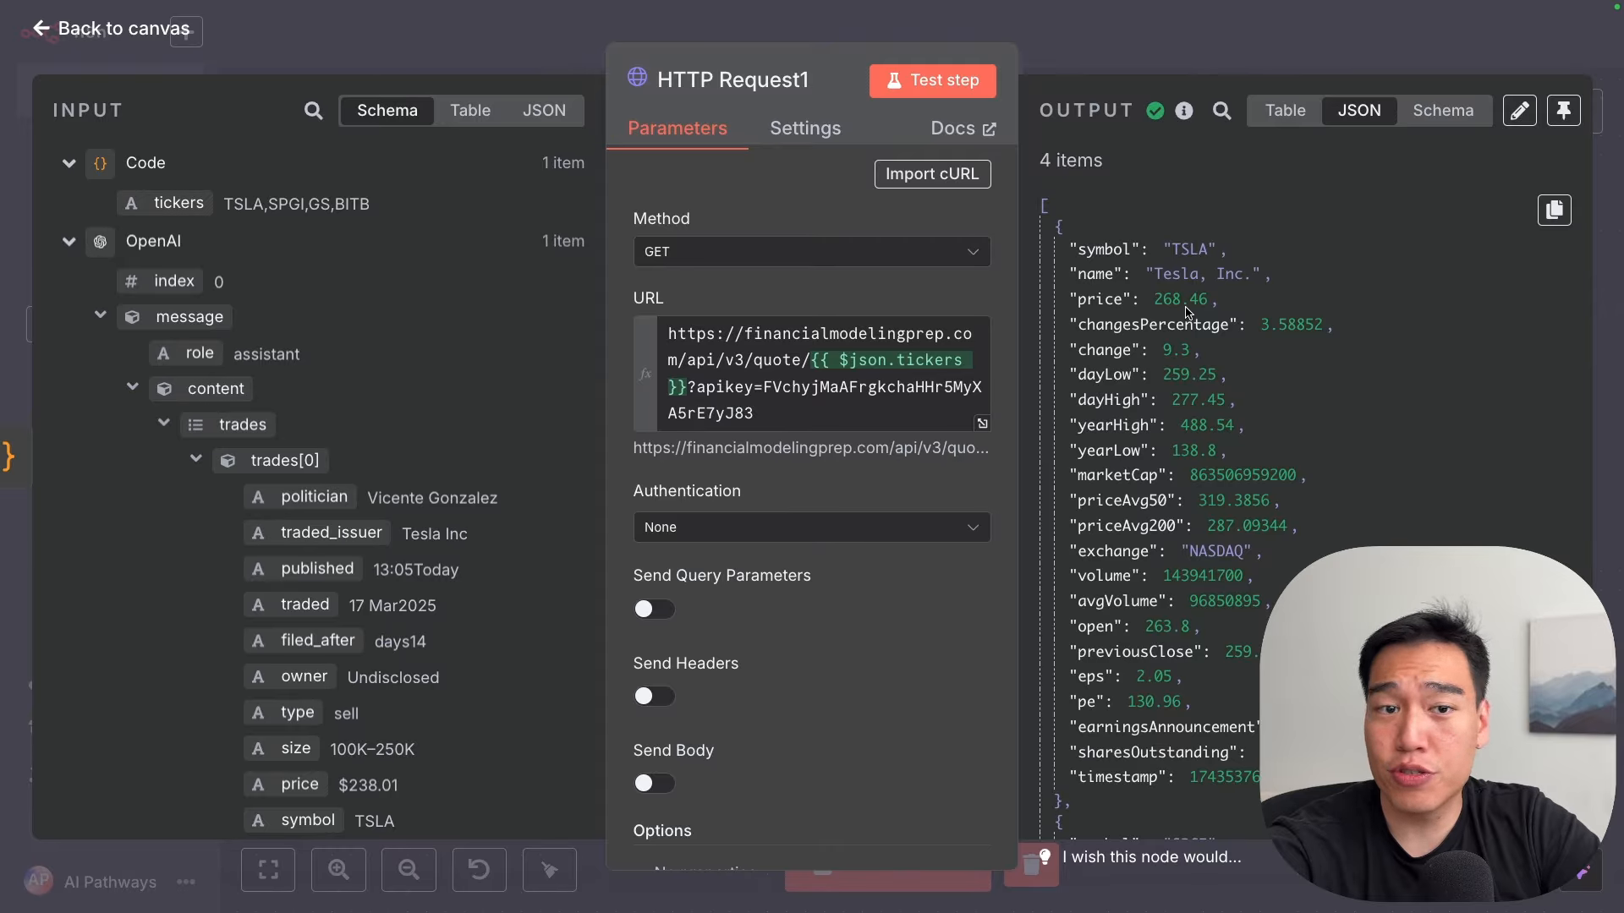
scroll(1184, 314, "down", 5)
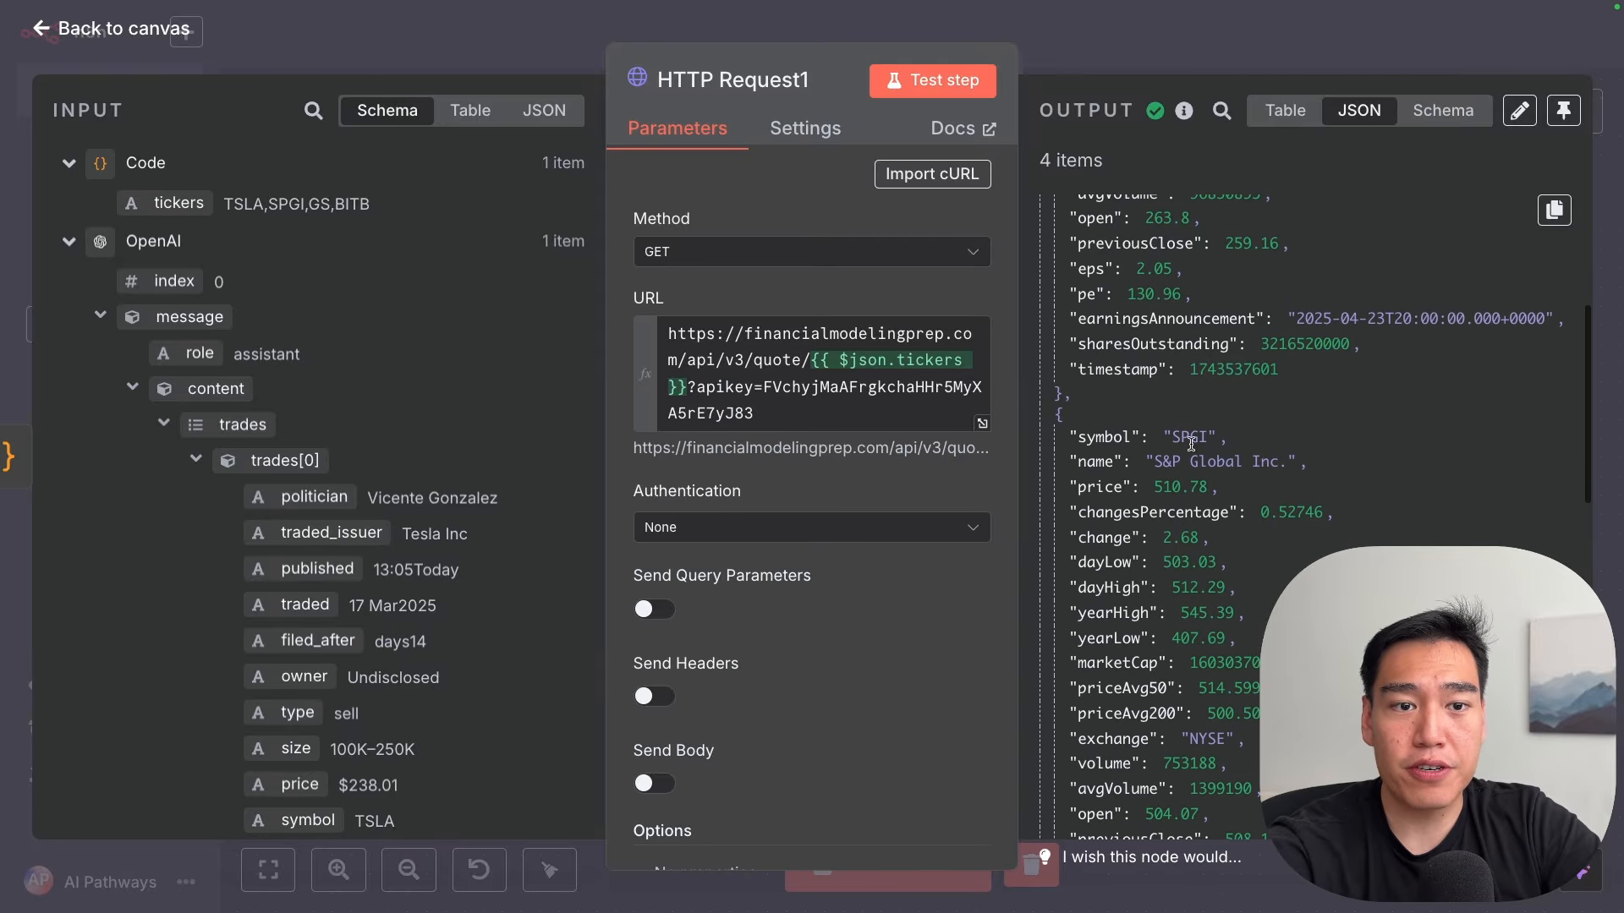
scroll(1194, 448, "down", 5)
scroll(1294, 449, "down", 5)
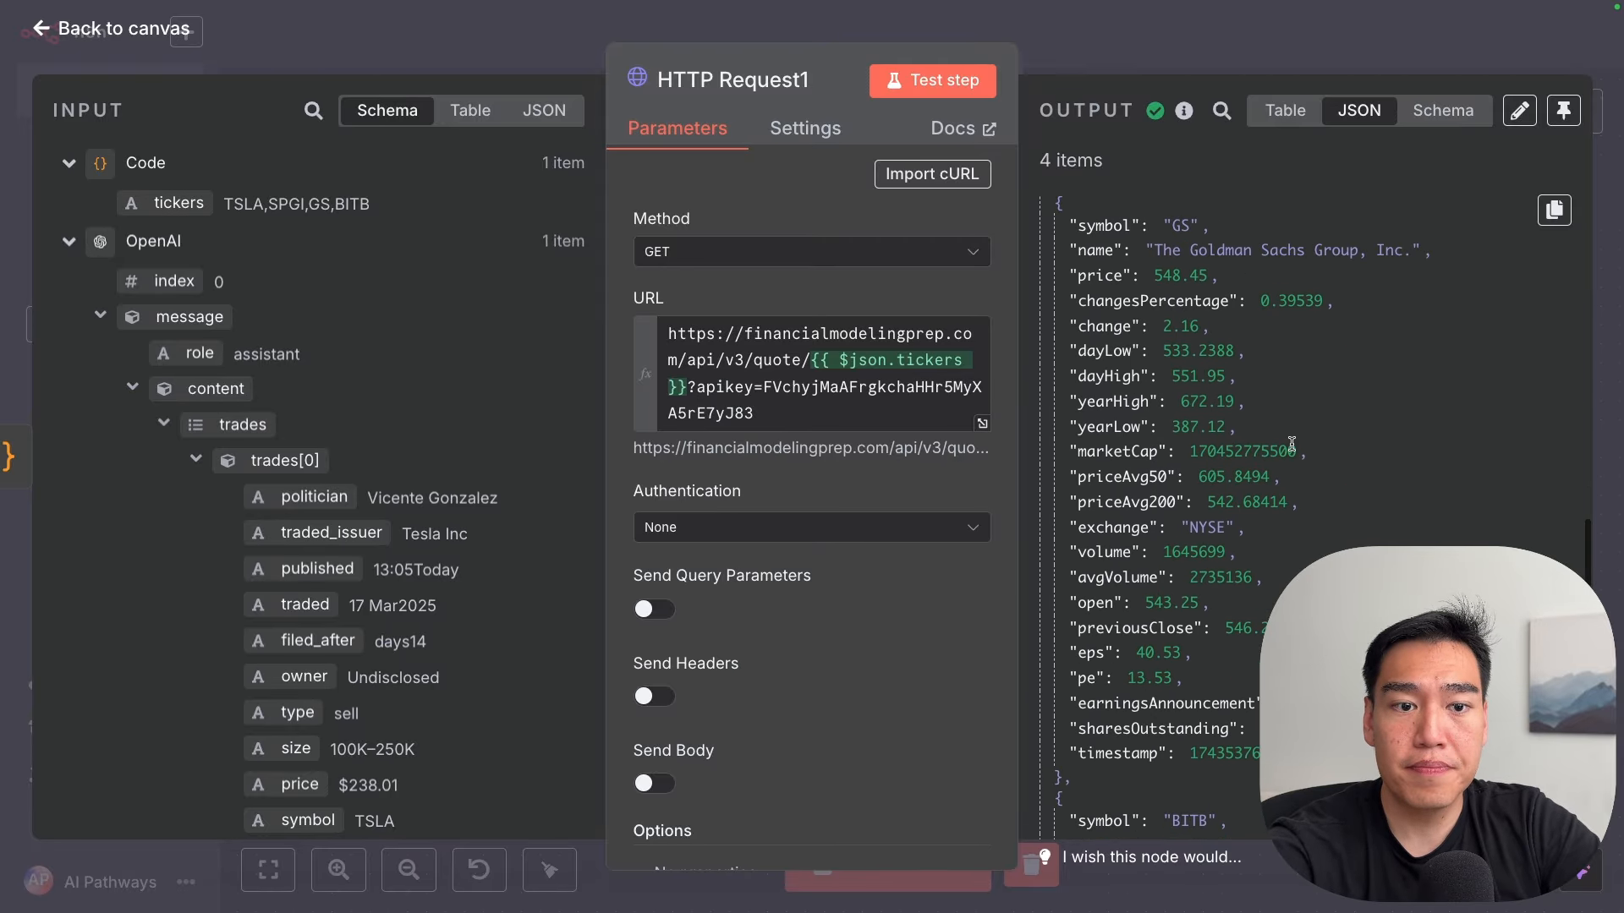
scroll(1227, 334, "down", 3)
scroll(1227, 333, "down", 3)
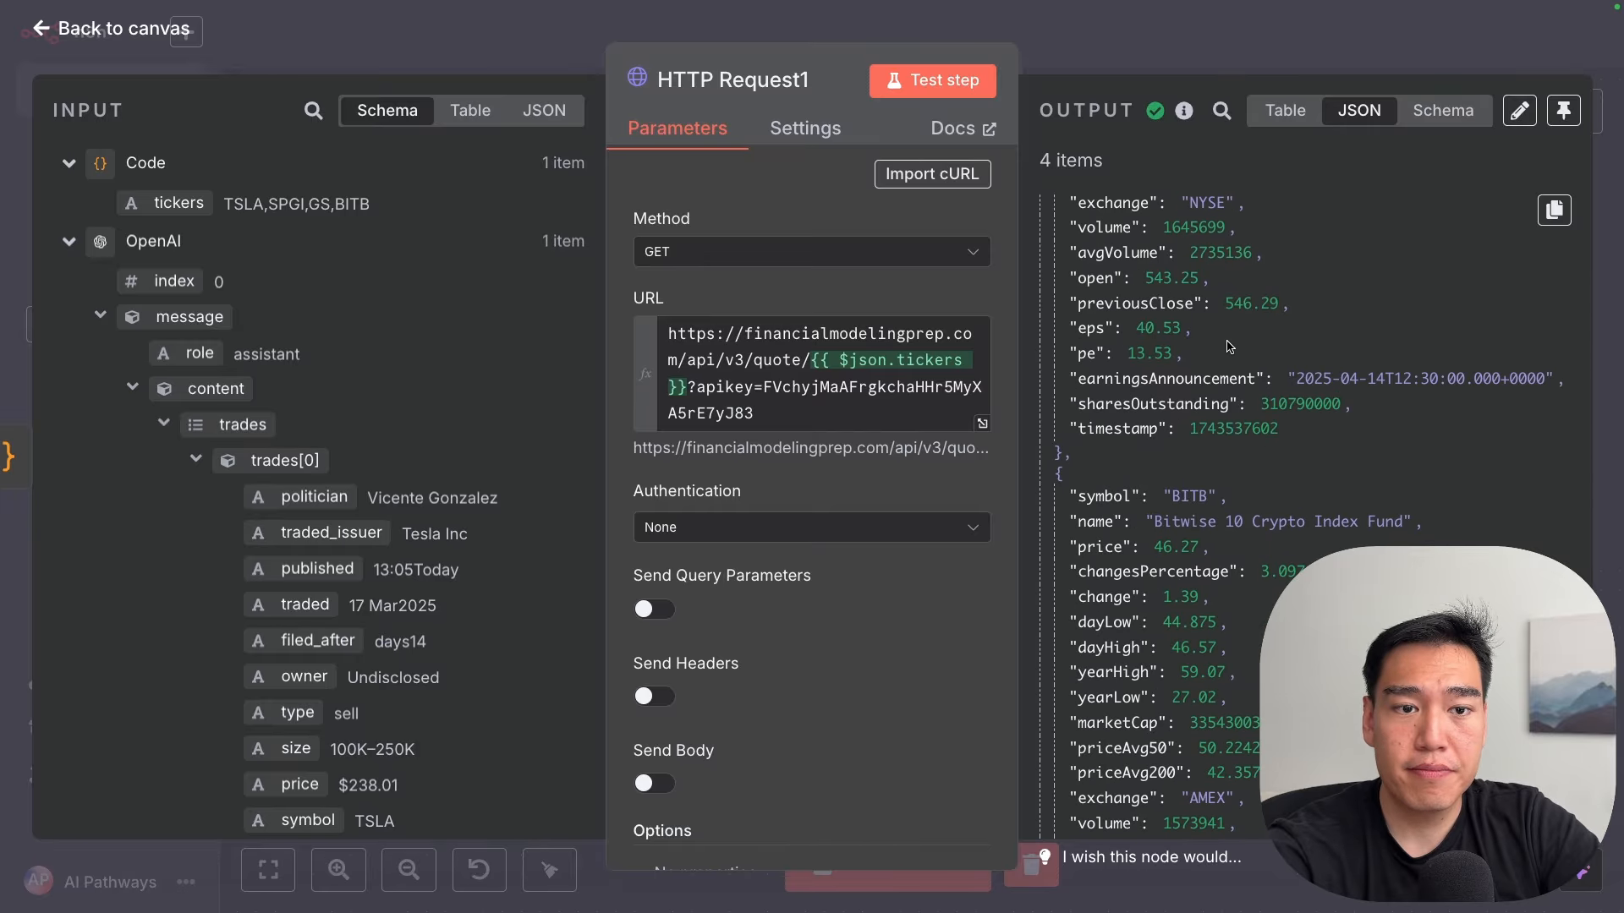
scroll(1156, 528, "down", 1)
scroll(1155, 527, "down", 4)
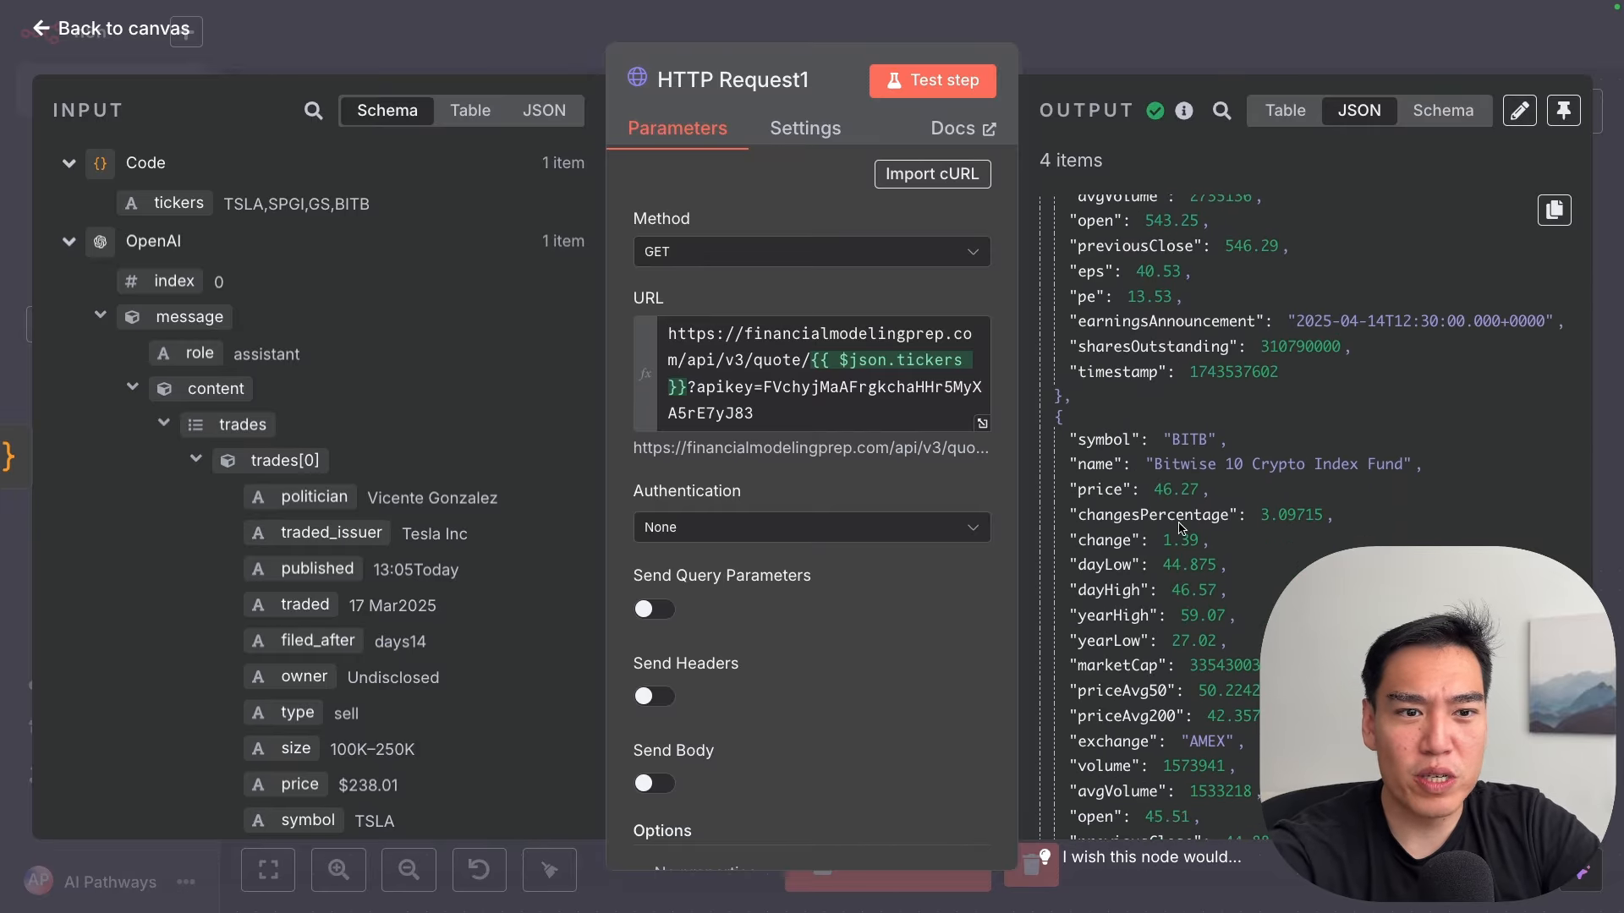
Step: Examine the average price, current price and change fields in the BITB quote and return to the canvas
left_click_drag(1096, 316, 1129, 508)
scroll(1287, 417, "down", 1)
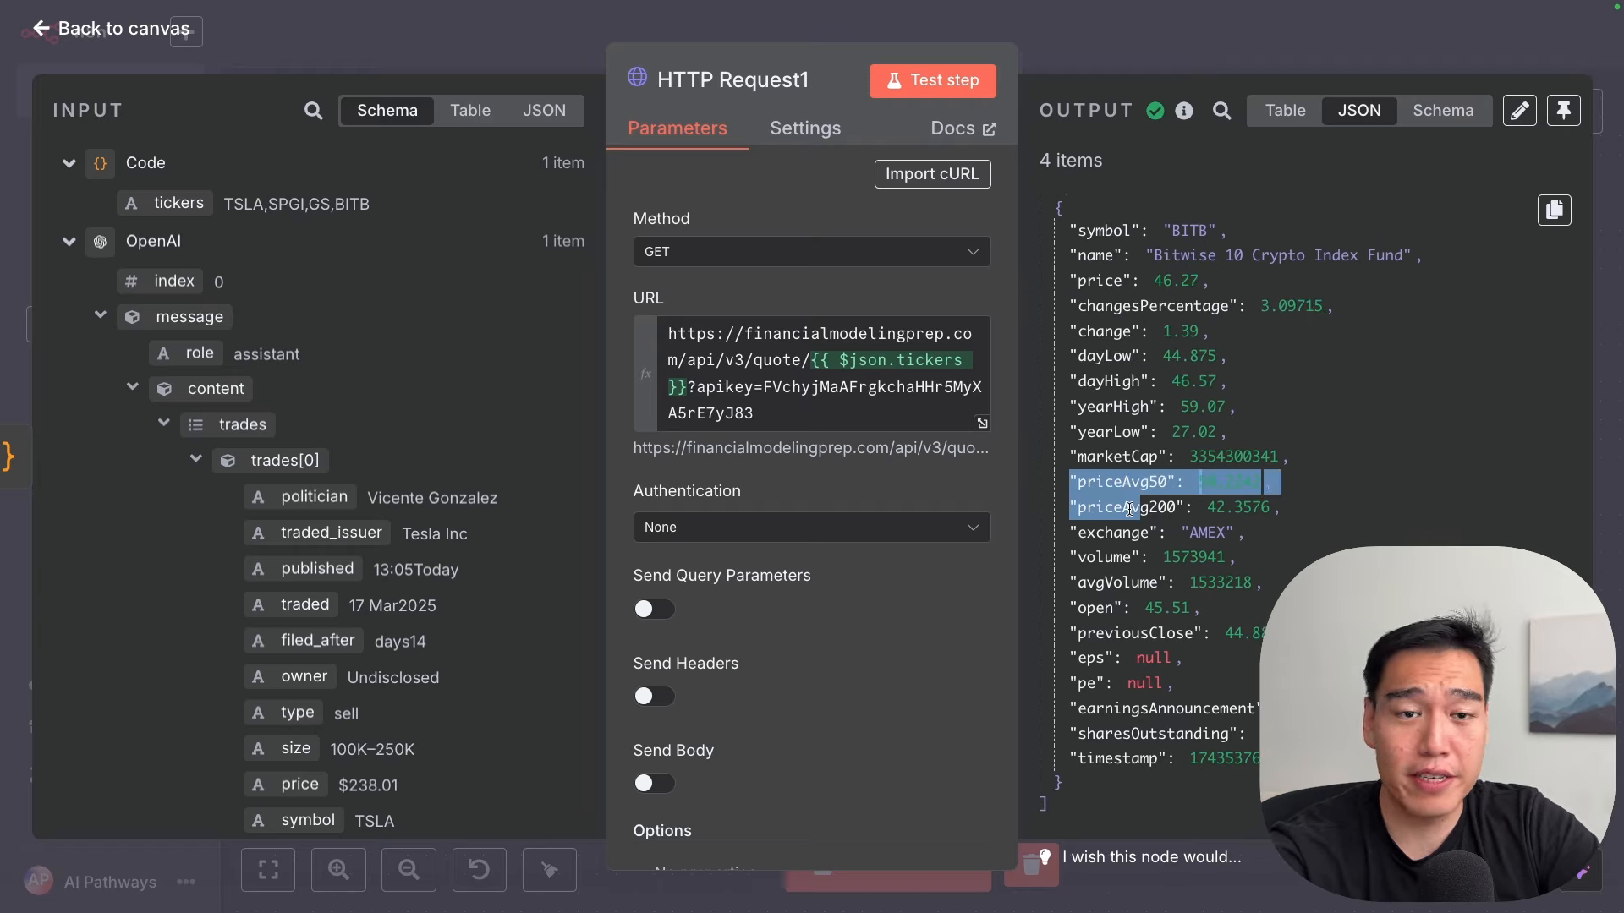
scroll(1241, 450, "up", 4)
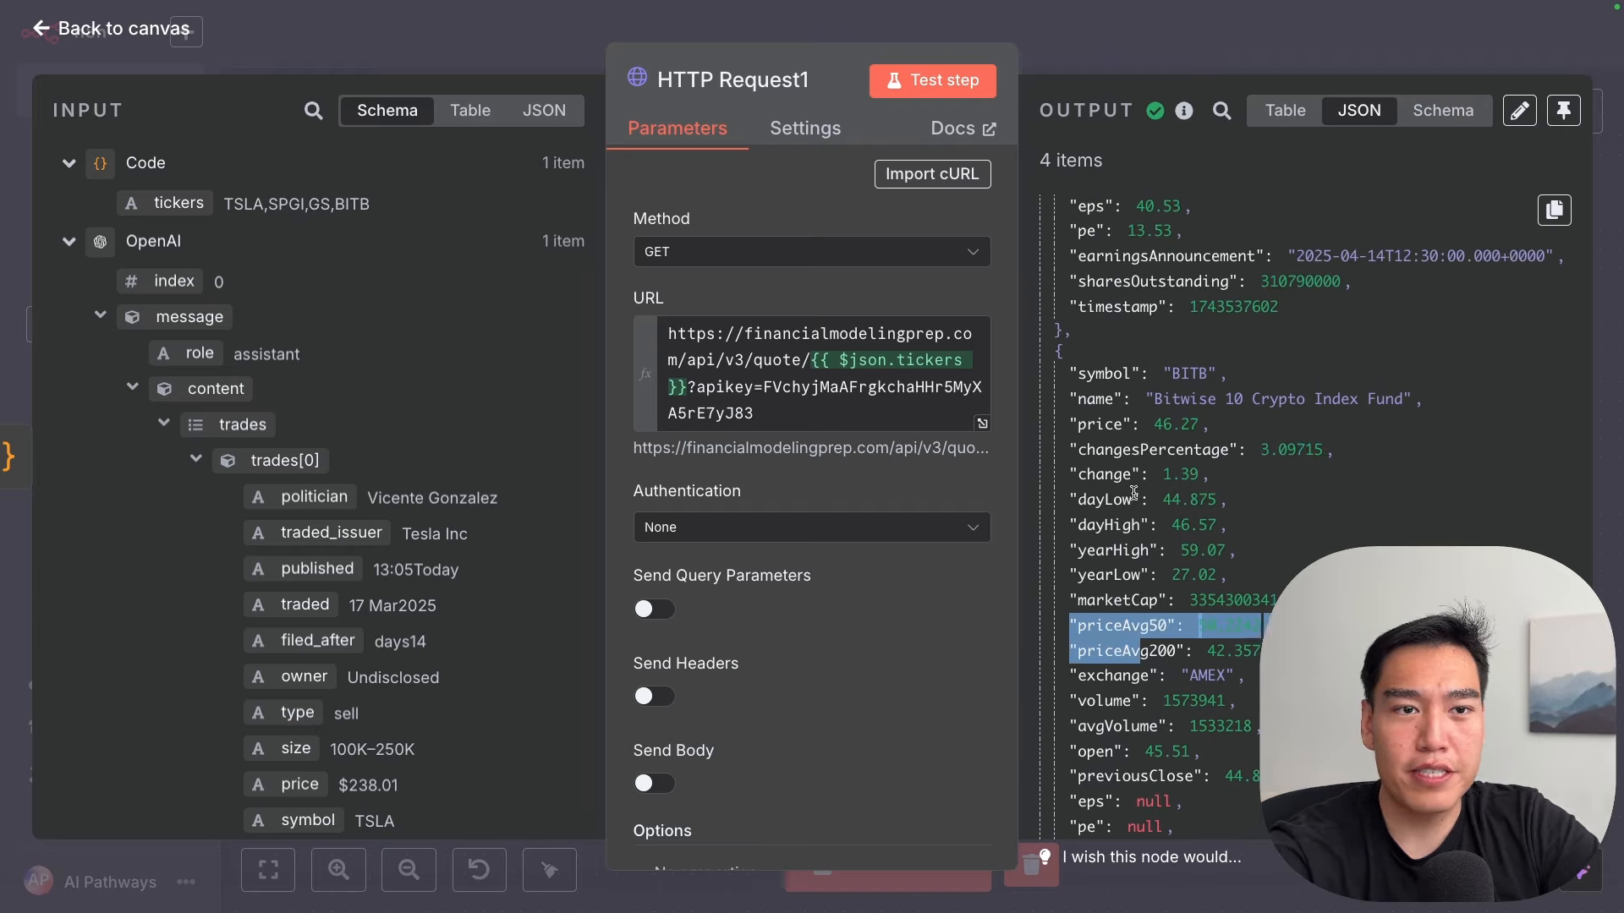
left_click_drag(1241, 451, 1046, 458)
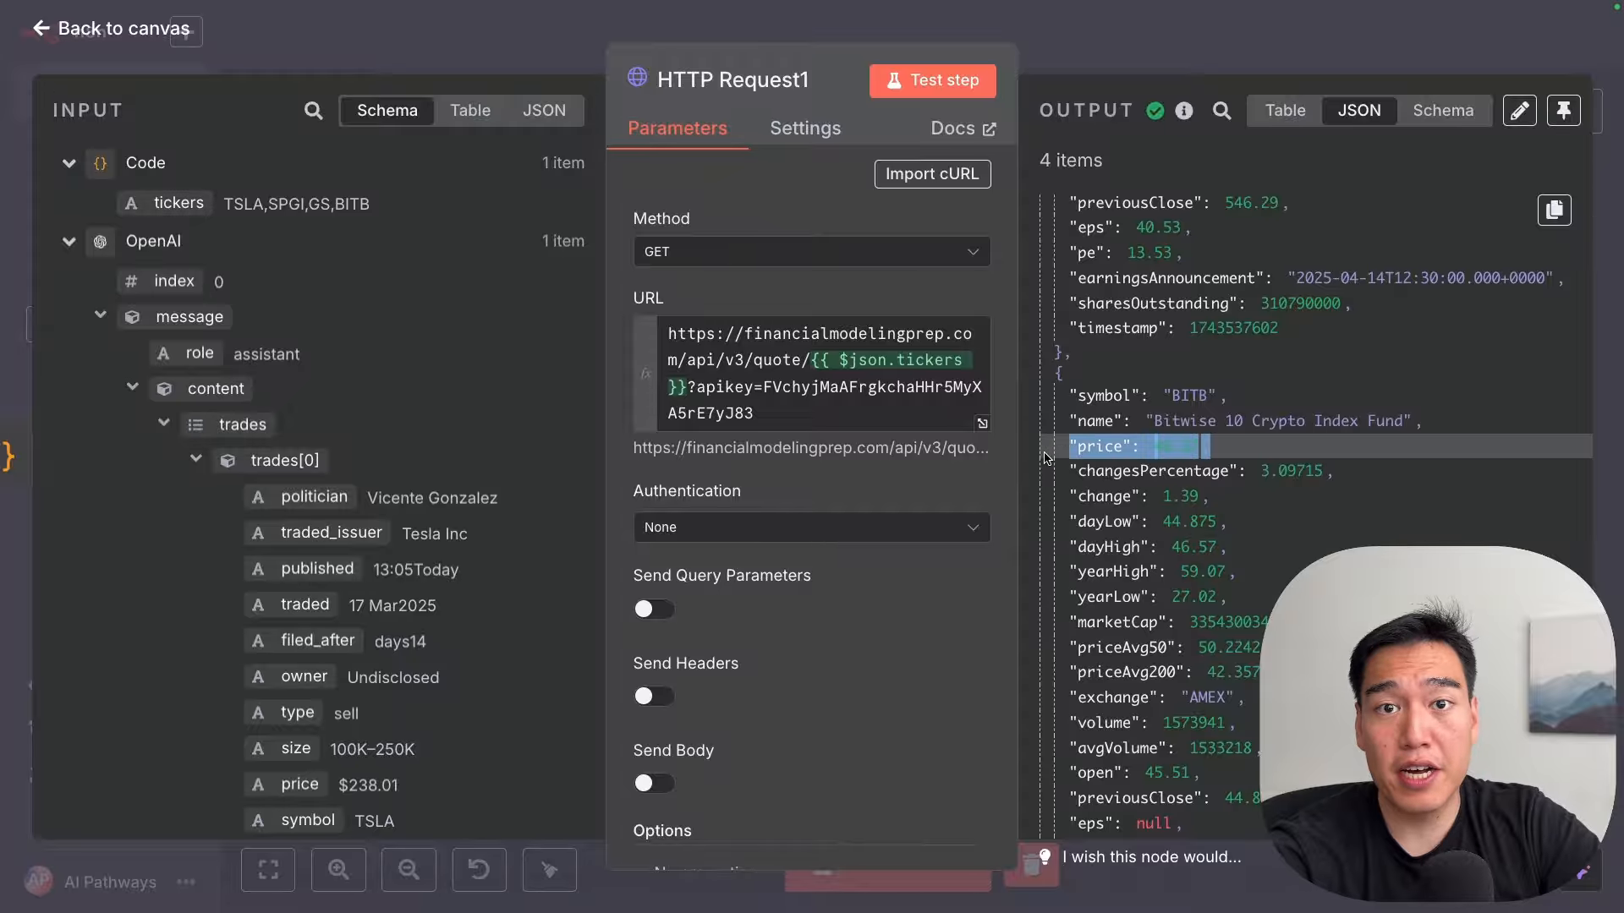
left_click(1175, 499)
left_click_drag(1071, 468, 1150, 588)
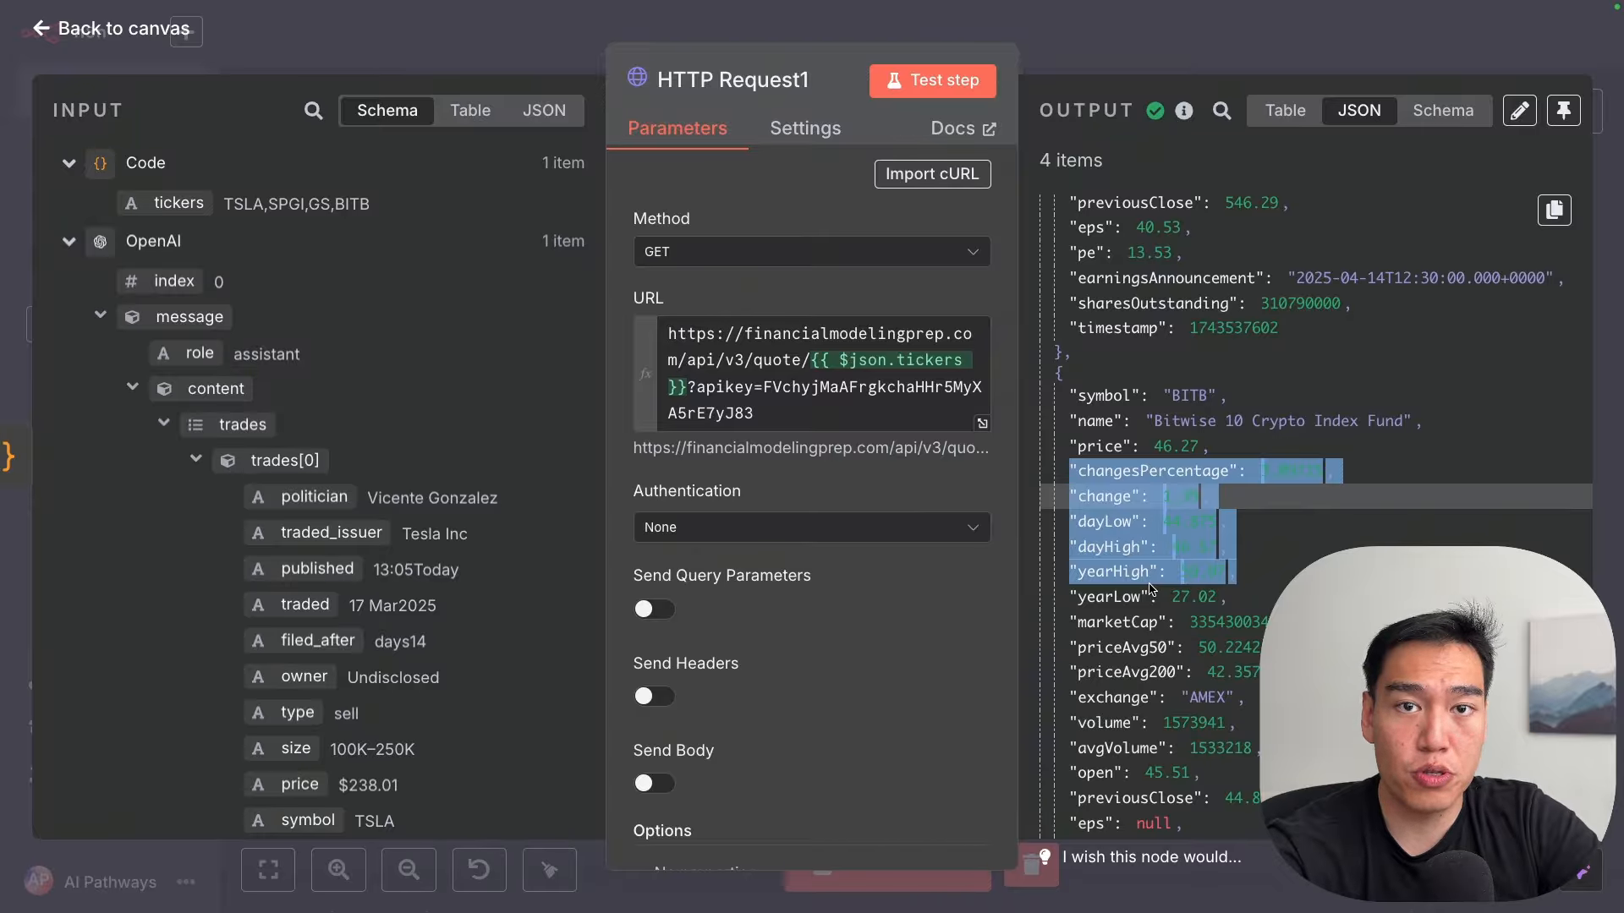
left_click(1143, 59)
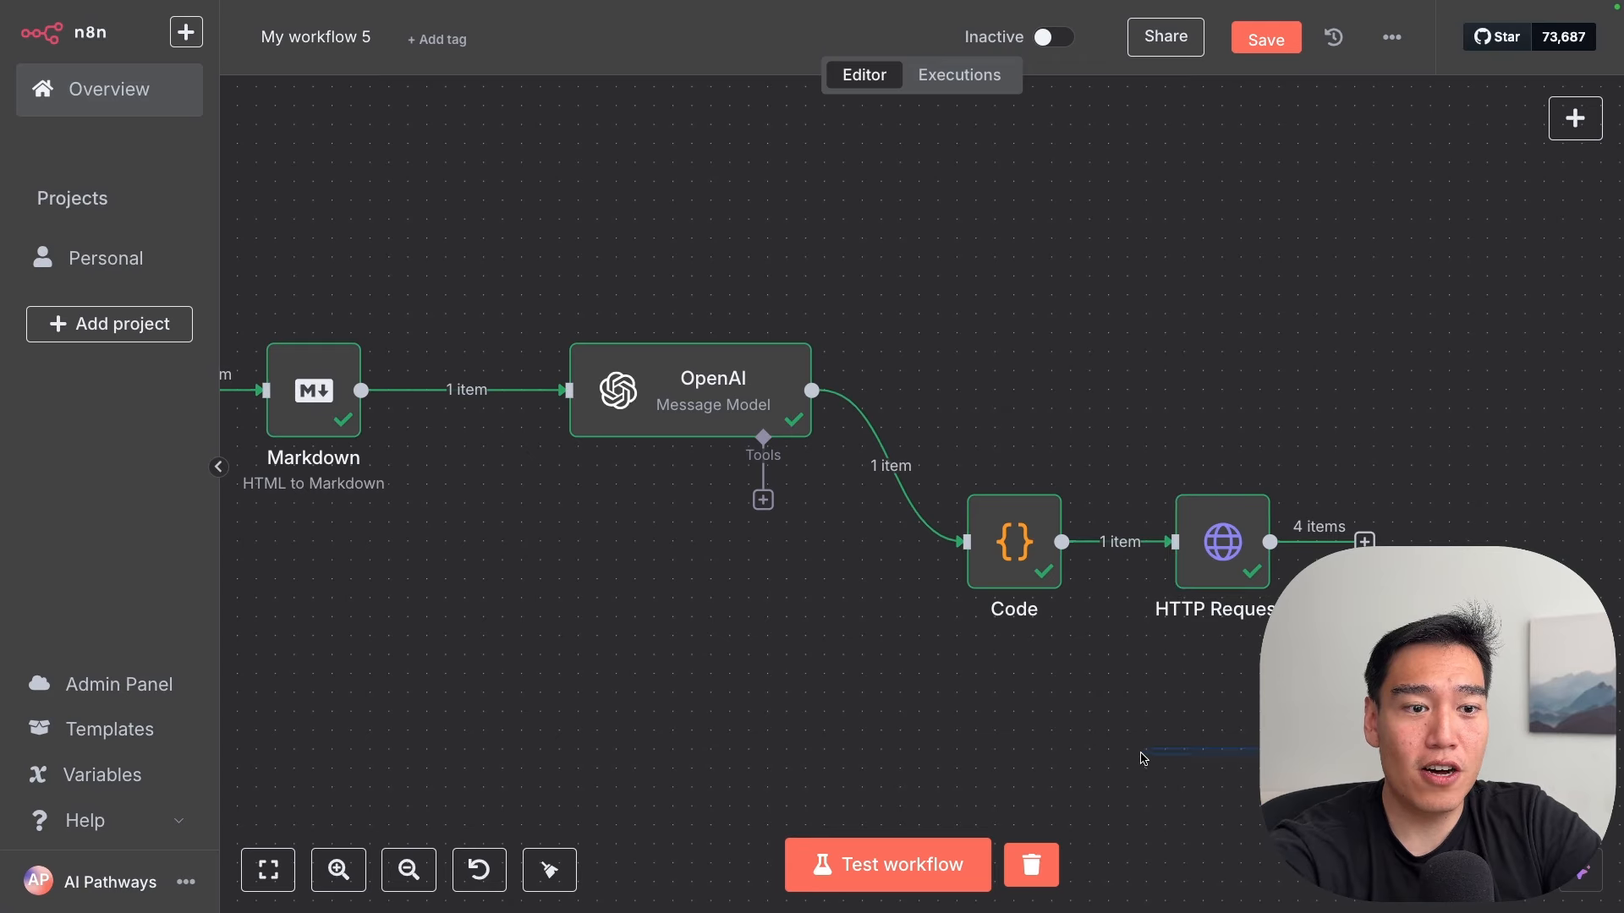
Step: Add an Aggregate node after HTTP Request1
scroll(1042, 577, "right", 4)
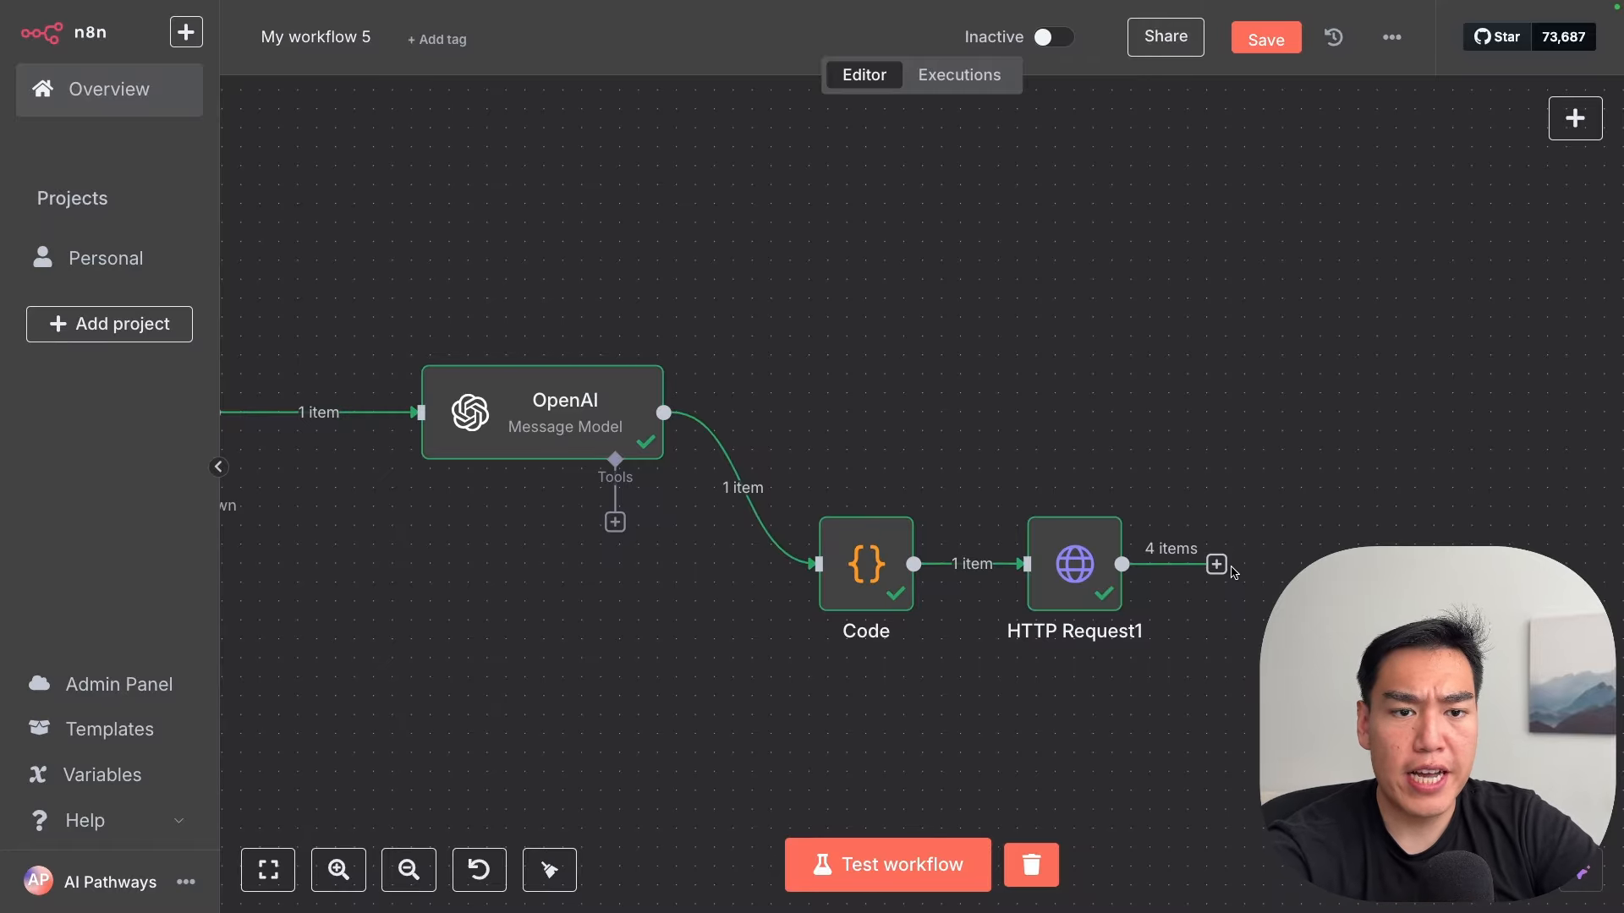
scroll(1218, 564, "right", 3)
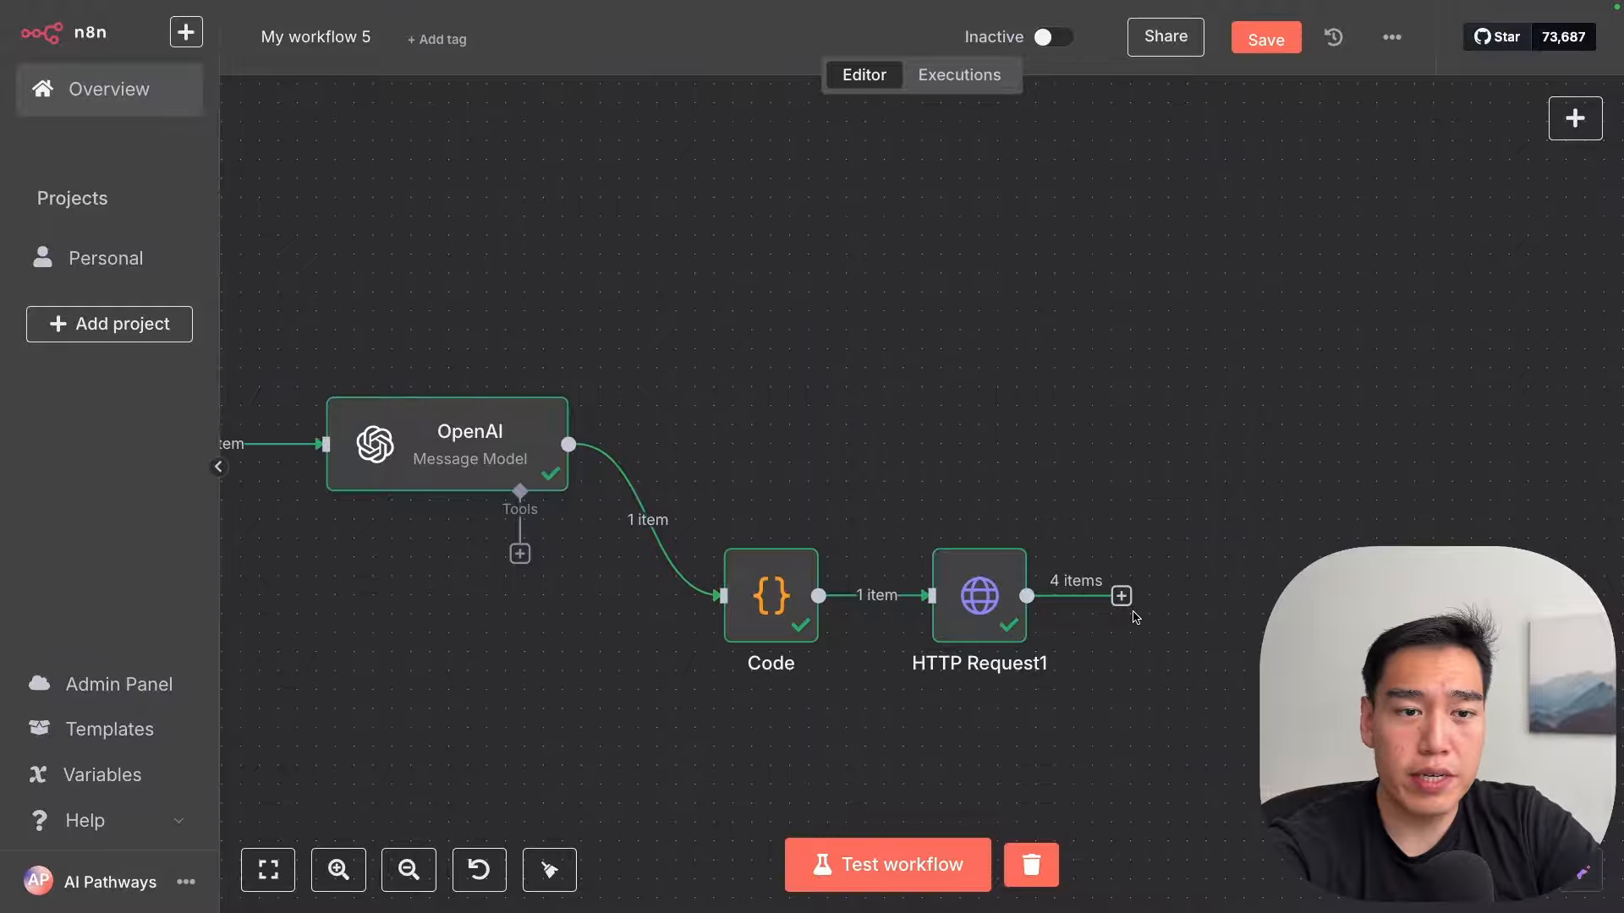
left_click(1121, 596)
type("aggre")
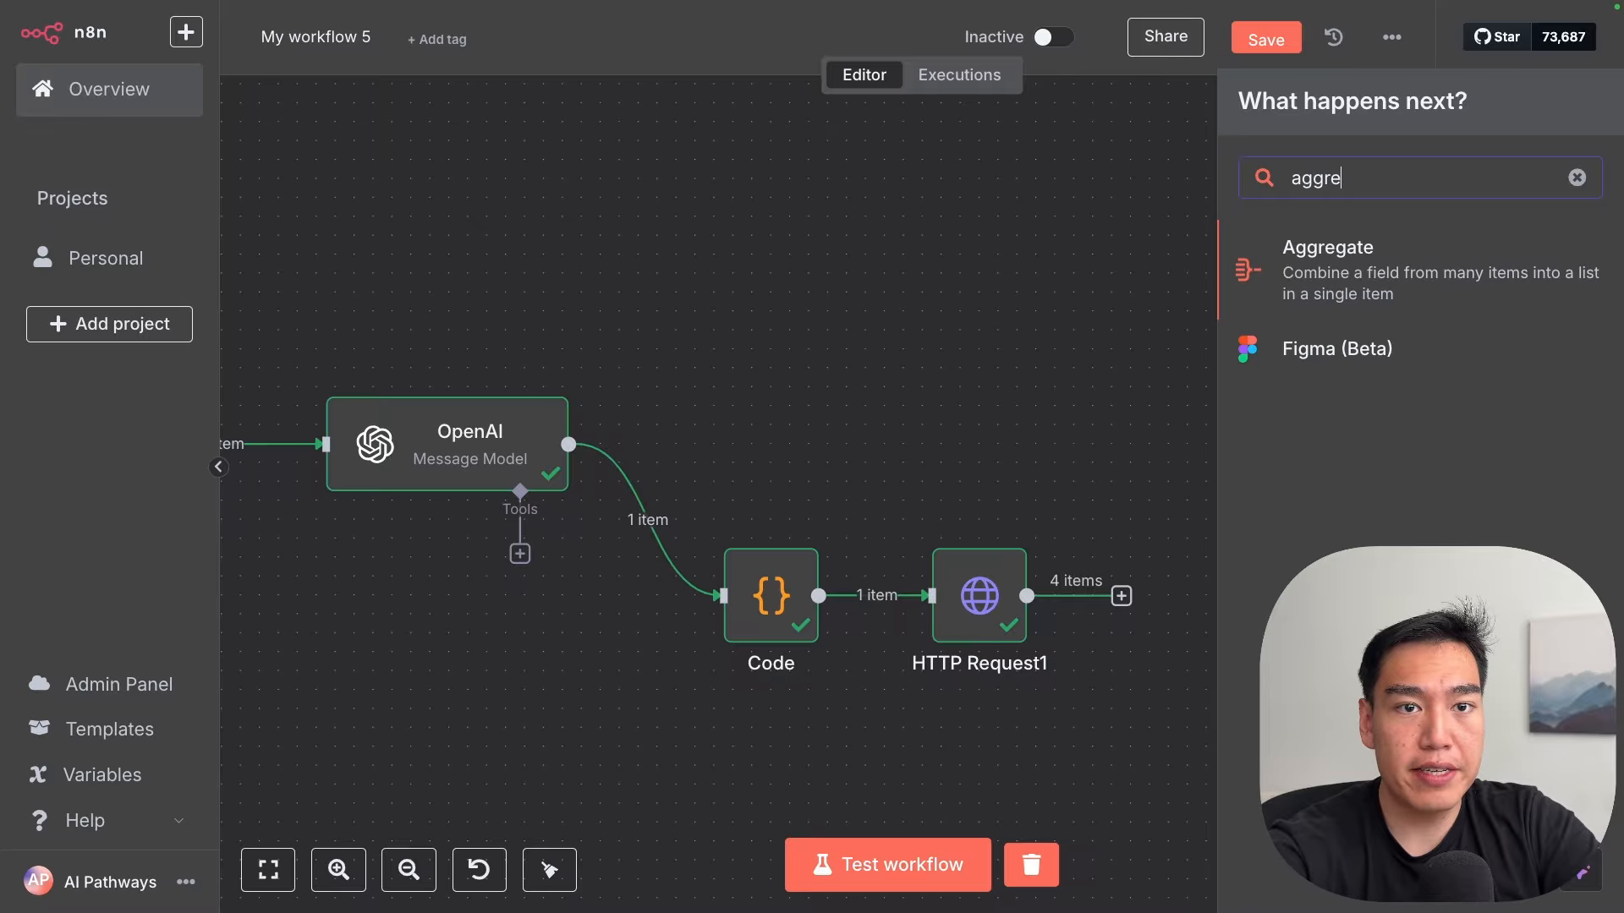
left_click(1431, 278)
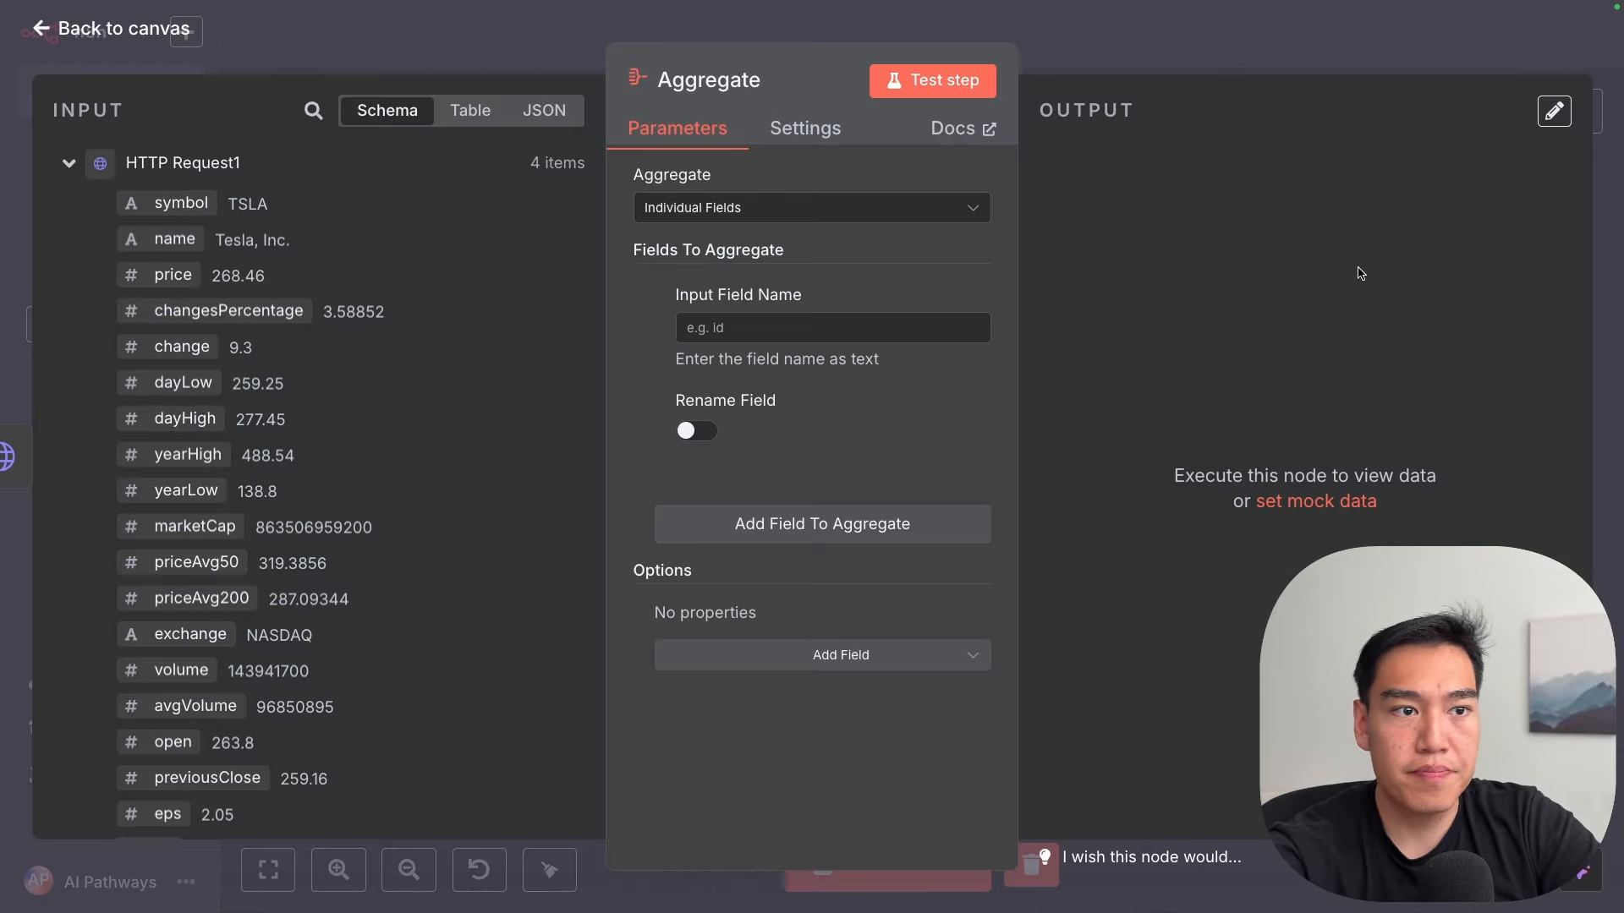
Step: Set Aggregate to All Item Data (Into a Single List), test the node, review its output and return to the canvas
left_click(800, 219)
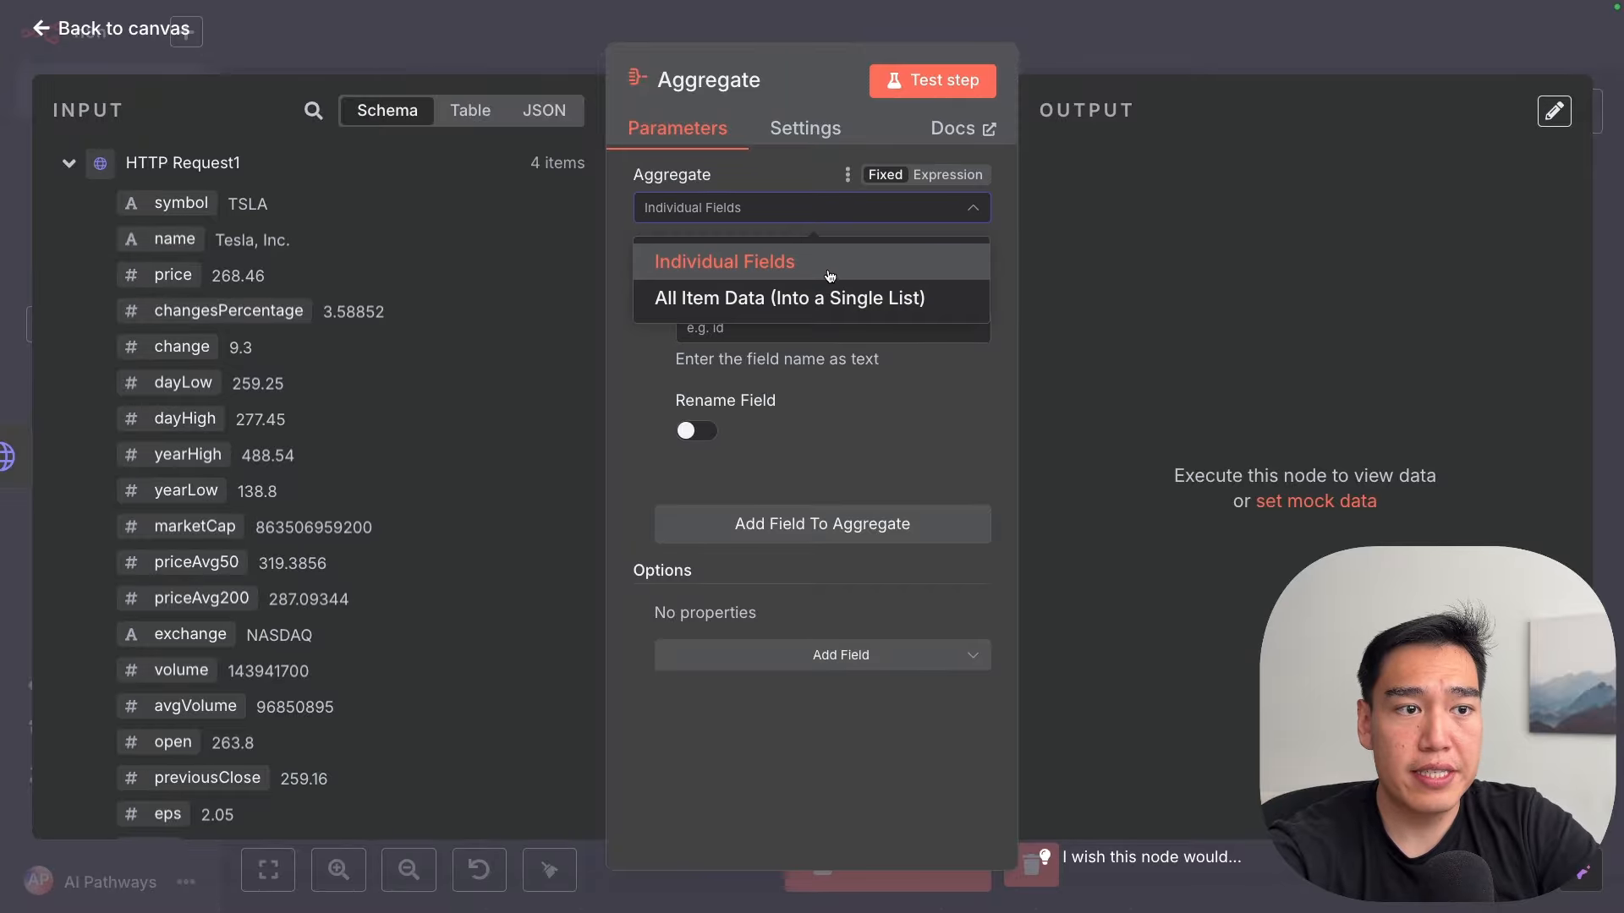
left_click(839, 296)
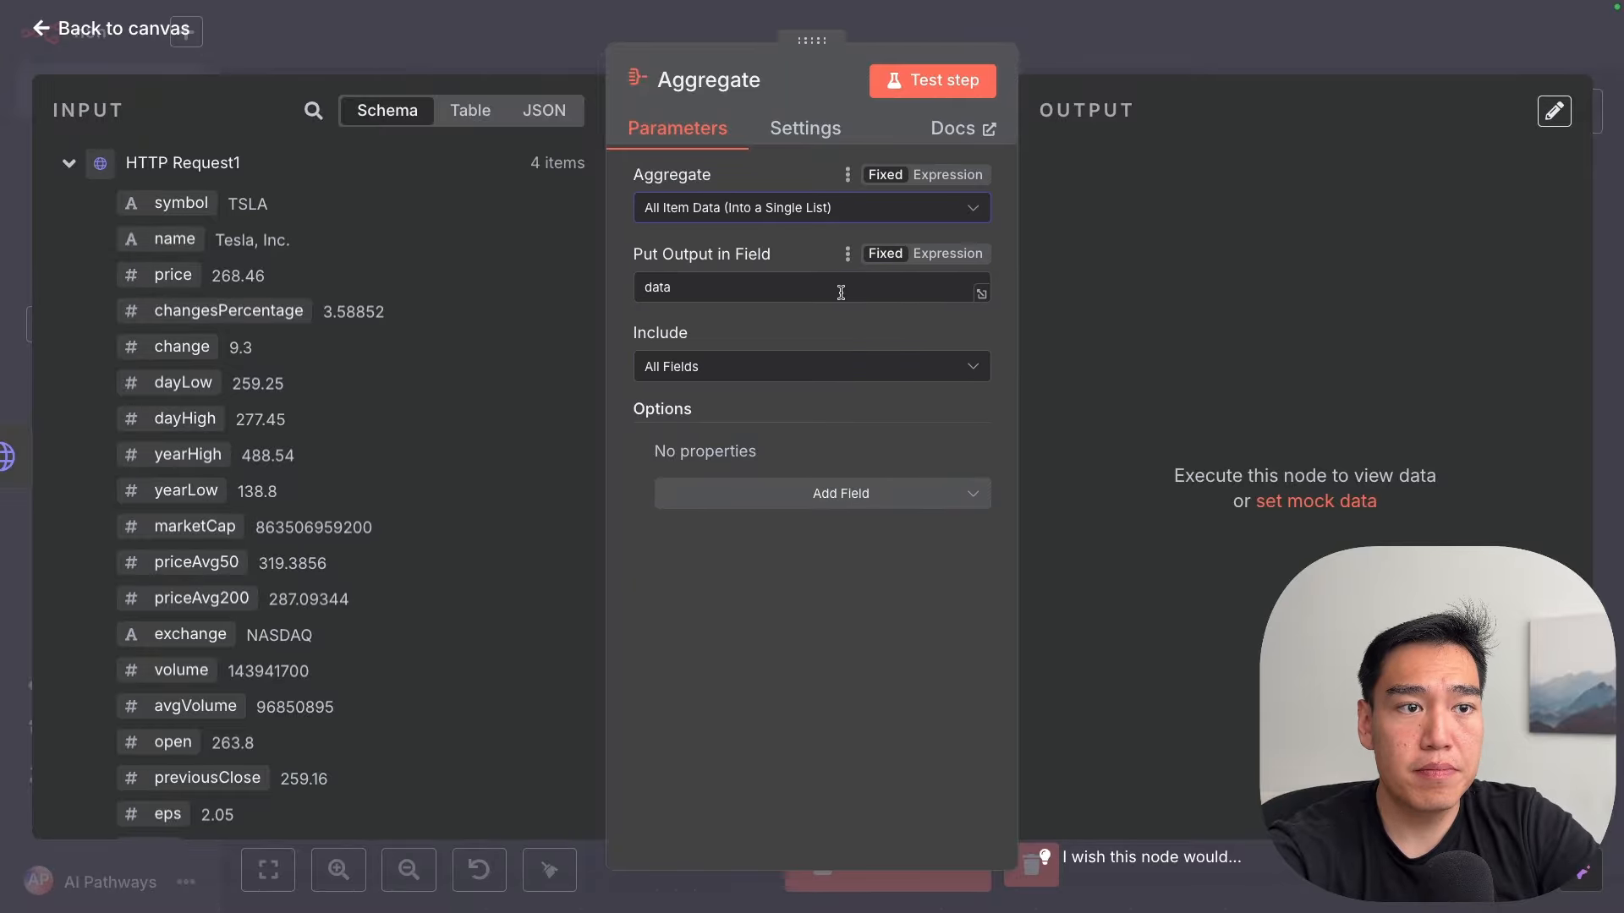
left_click(904, 96)
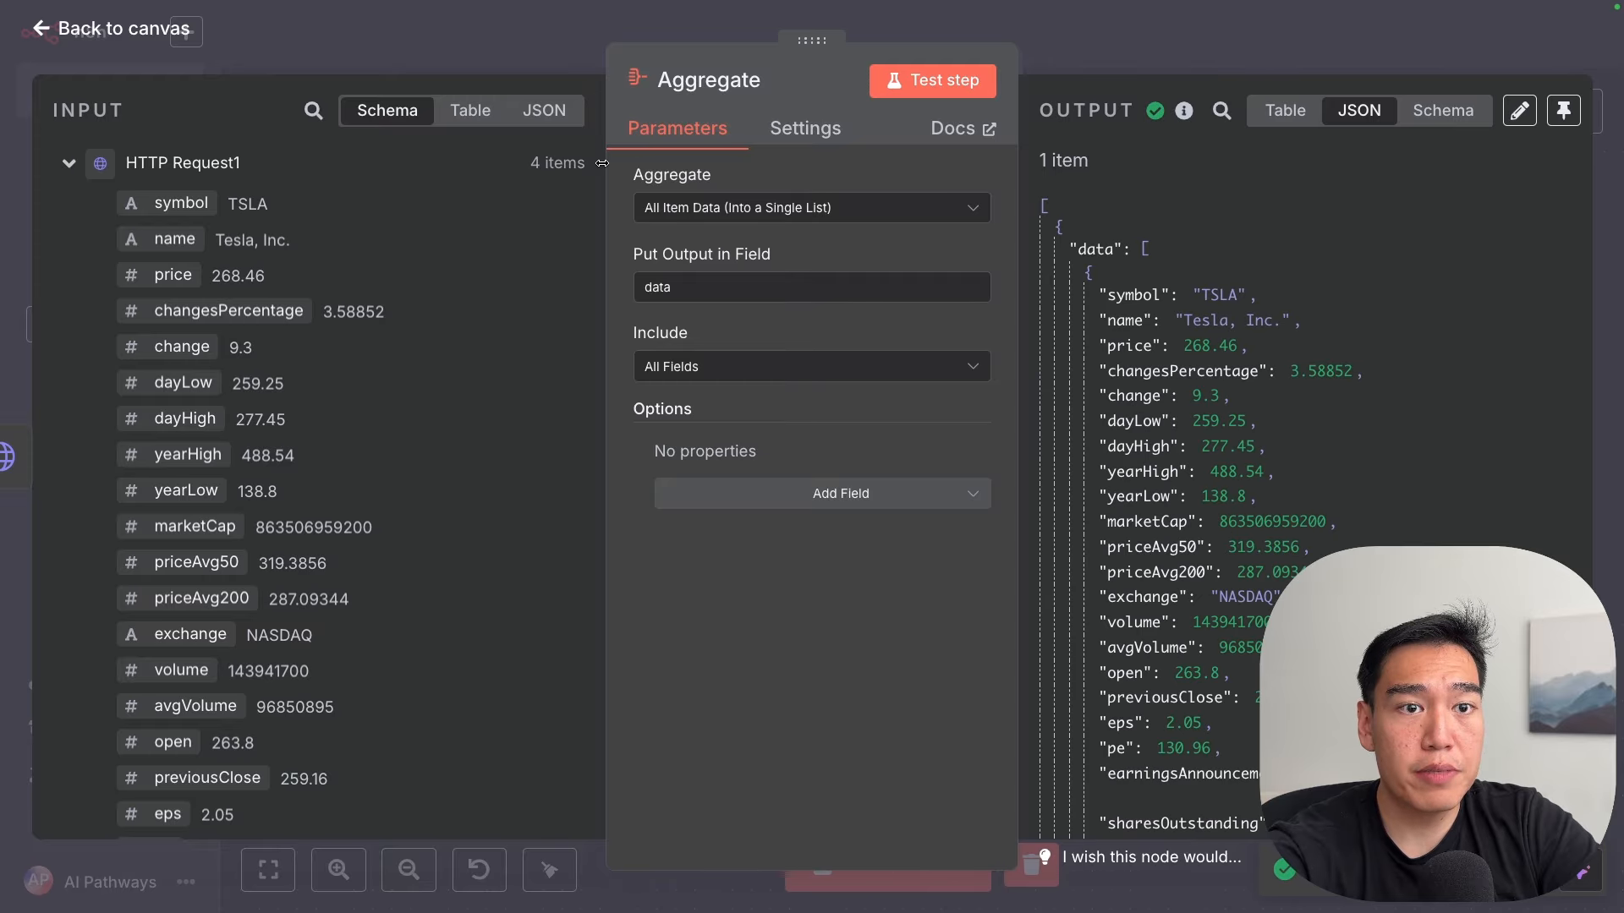
scroll(1237, 255, "down", 20)
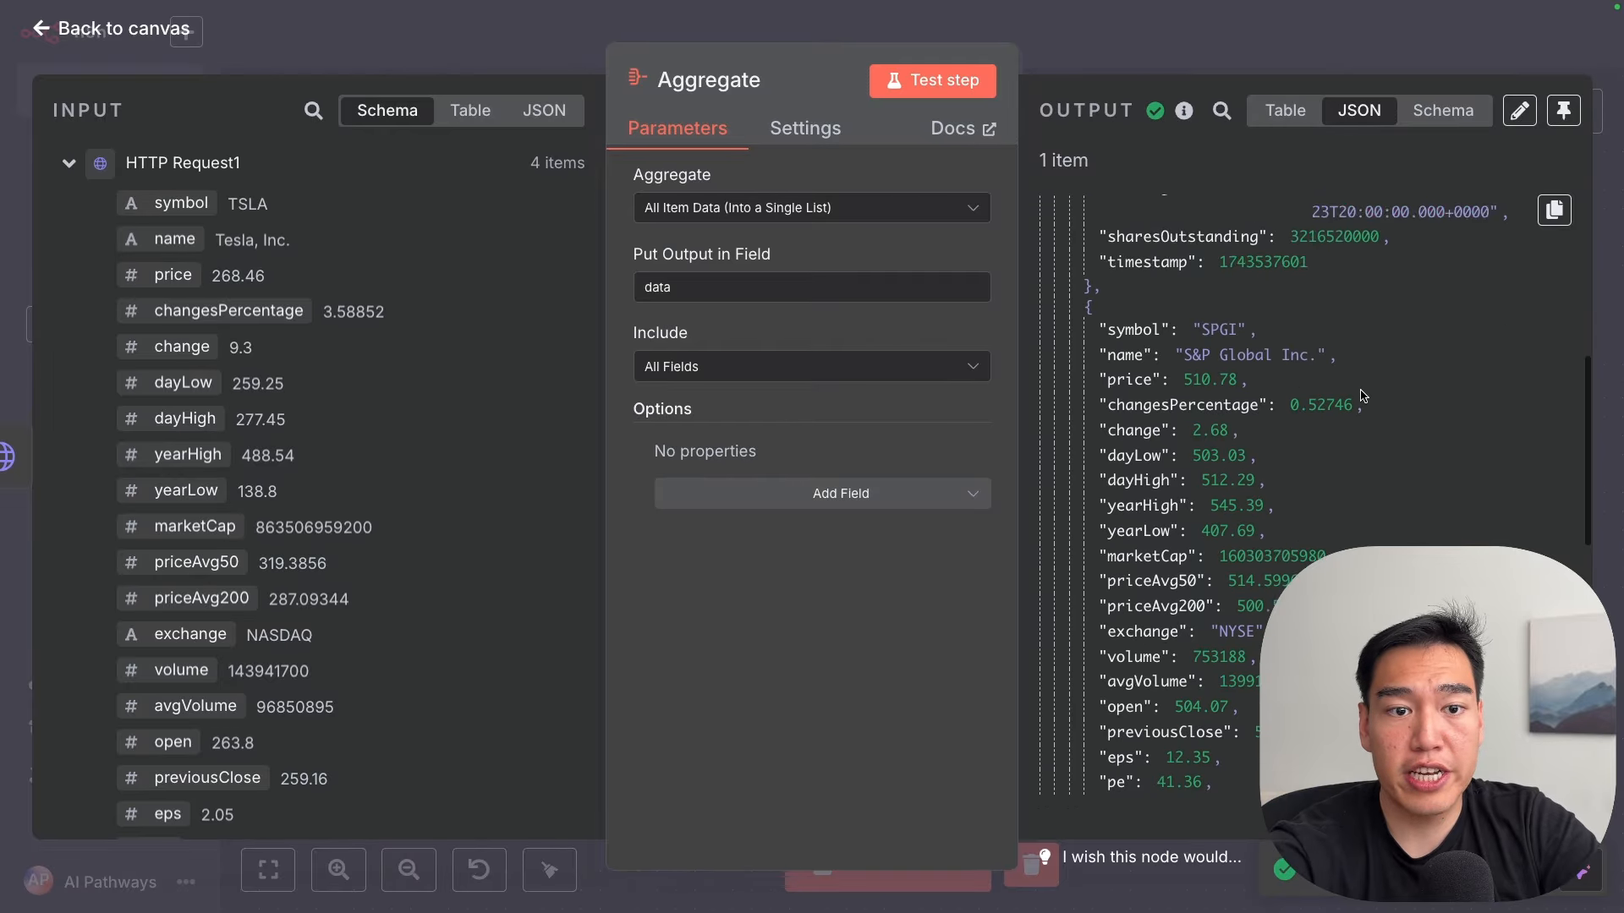
scroll(1323, 432, "down", 1)
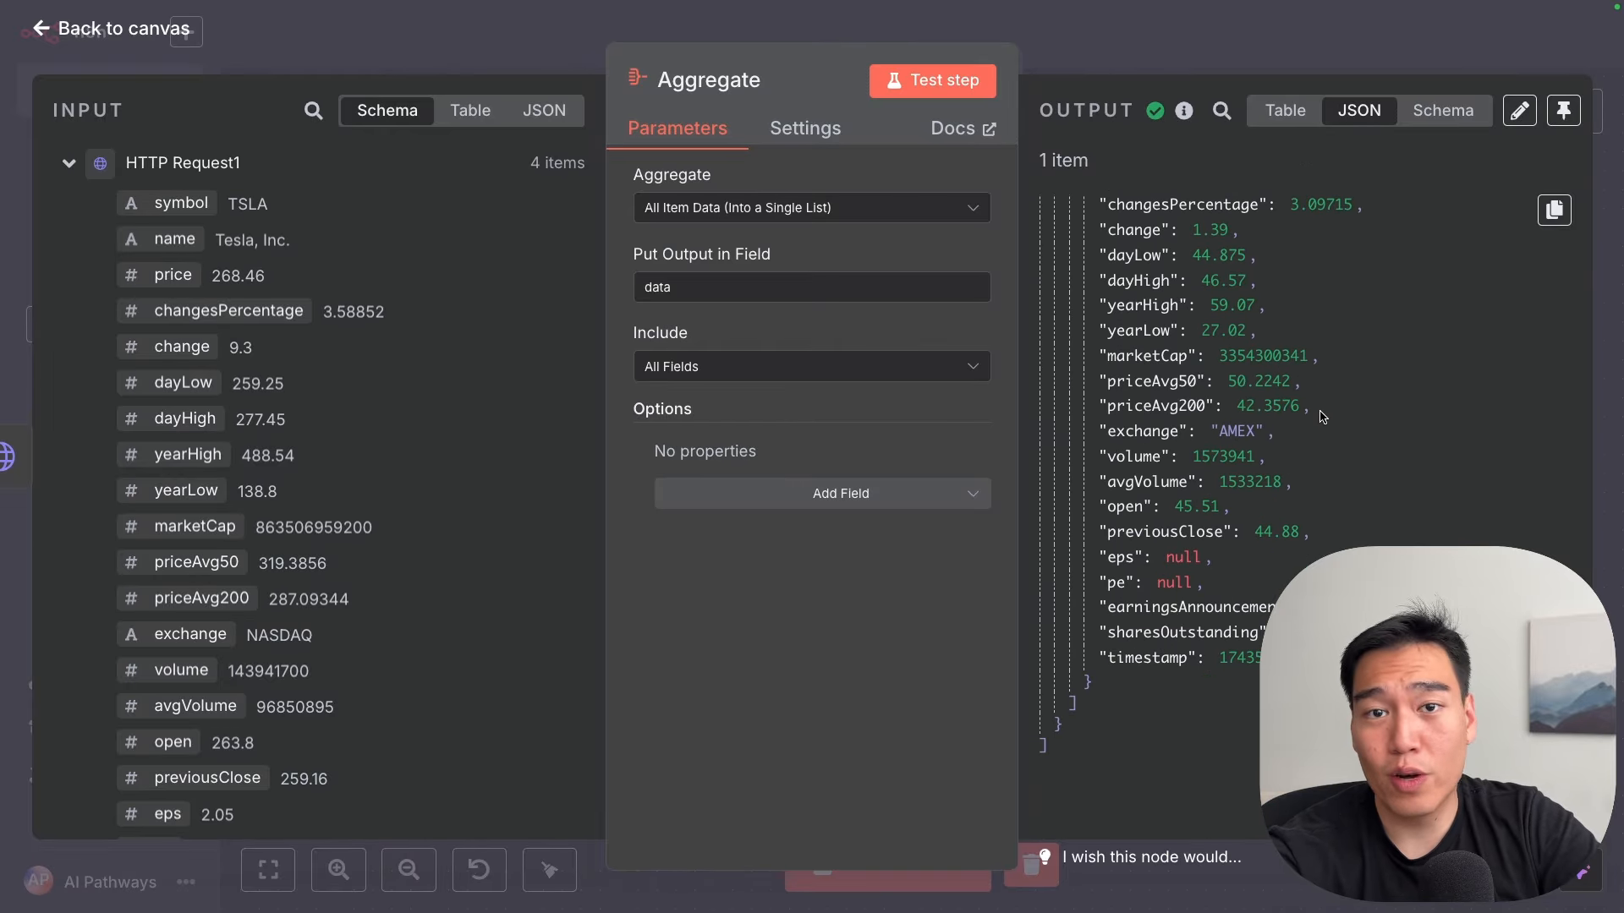
left_click(1598, 71)
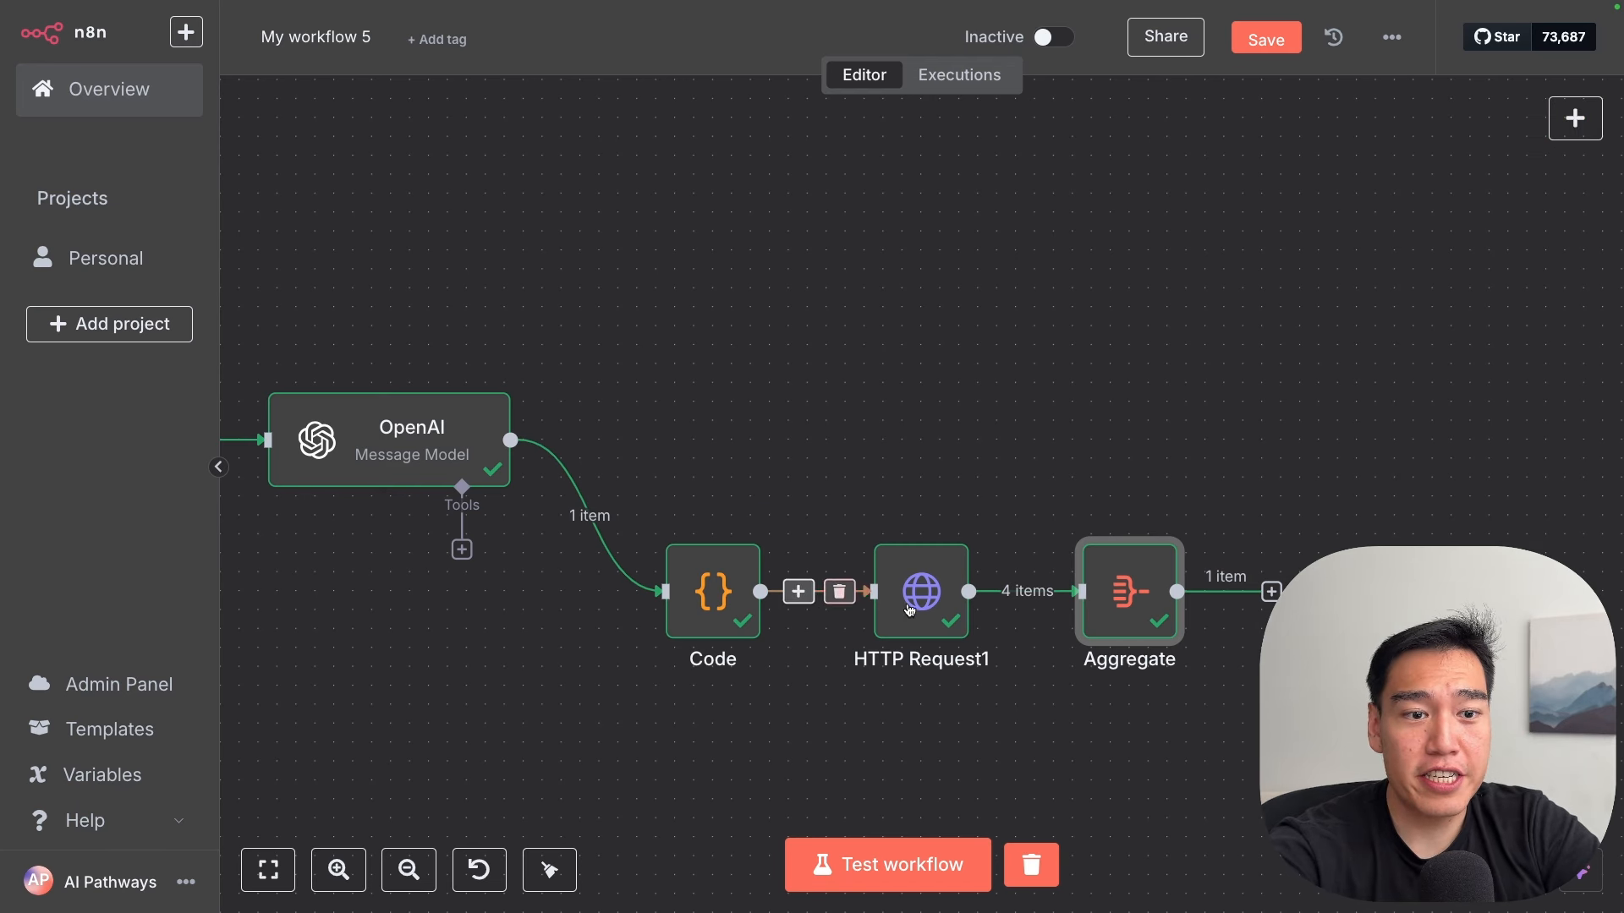
Step: Add a sticky note titled CURRENT STOCK PRICES behind the Code, HTTP Request1 and Aggregate nodes, and shift Aggregate to fit inside it
mouse_move(1544, 150)
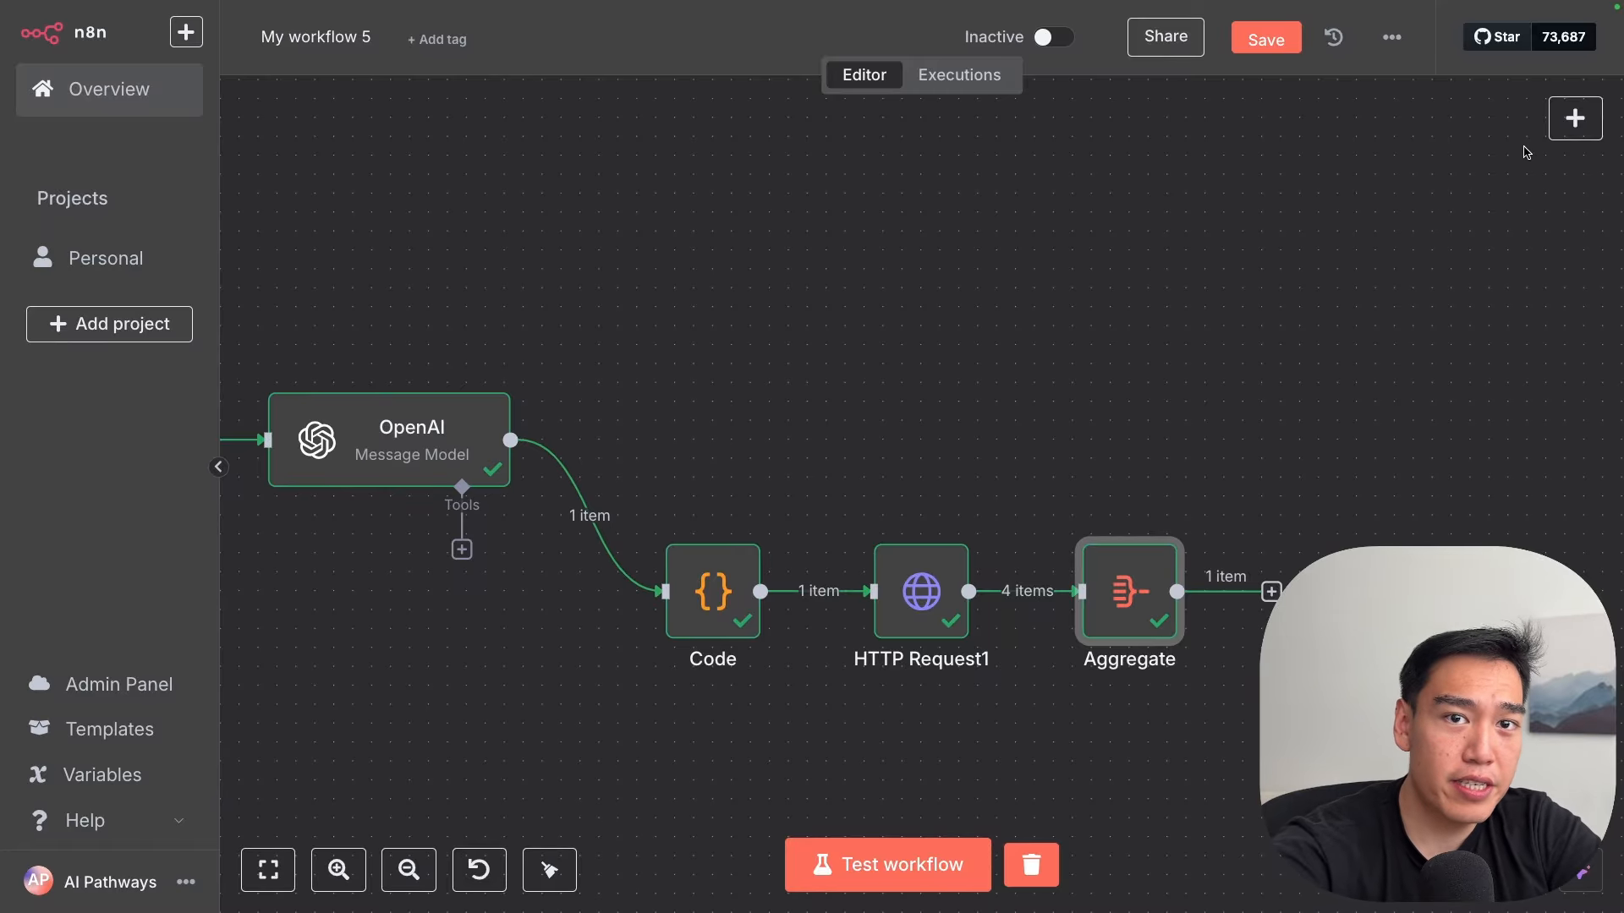
mouse_move(1575, 118)
left_click(1574, 167)
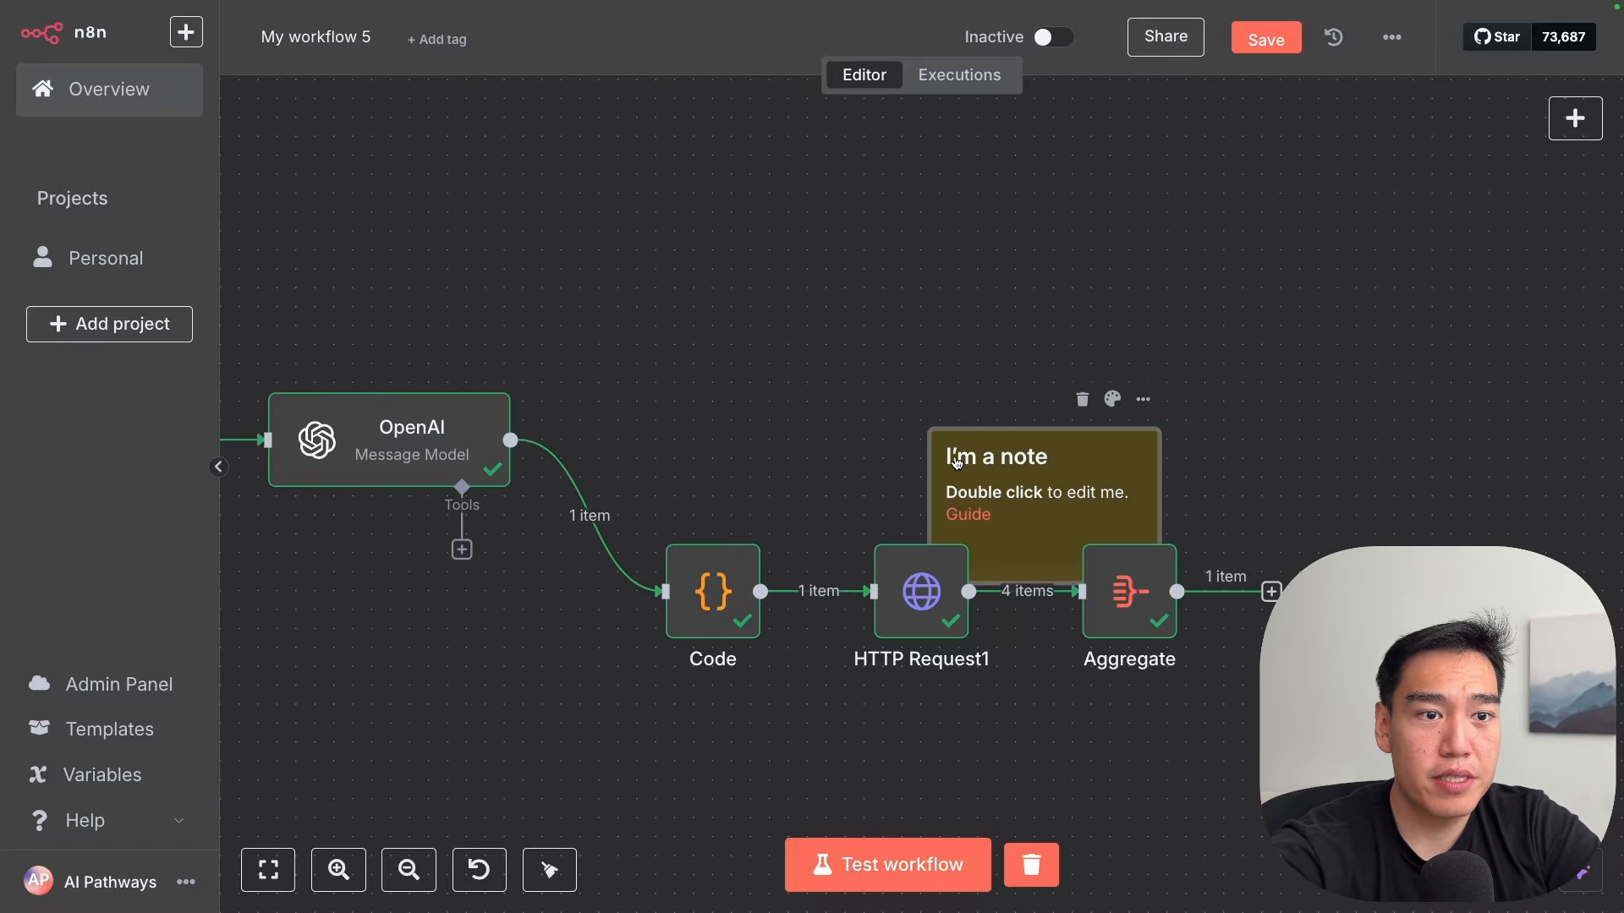
left_click_drag(985, 467, 685, 544)
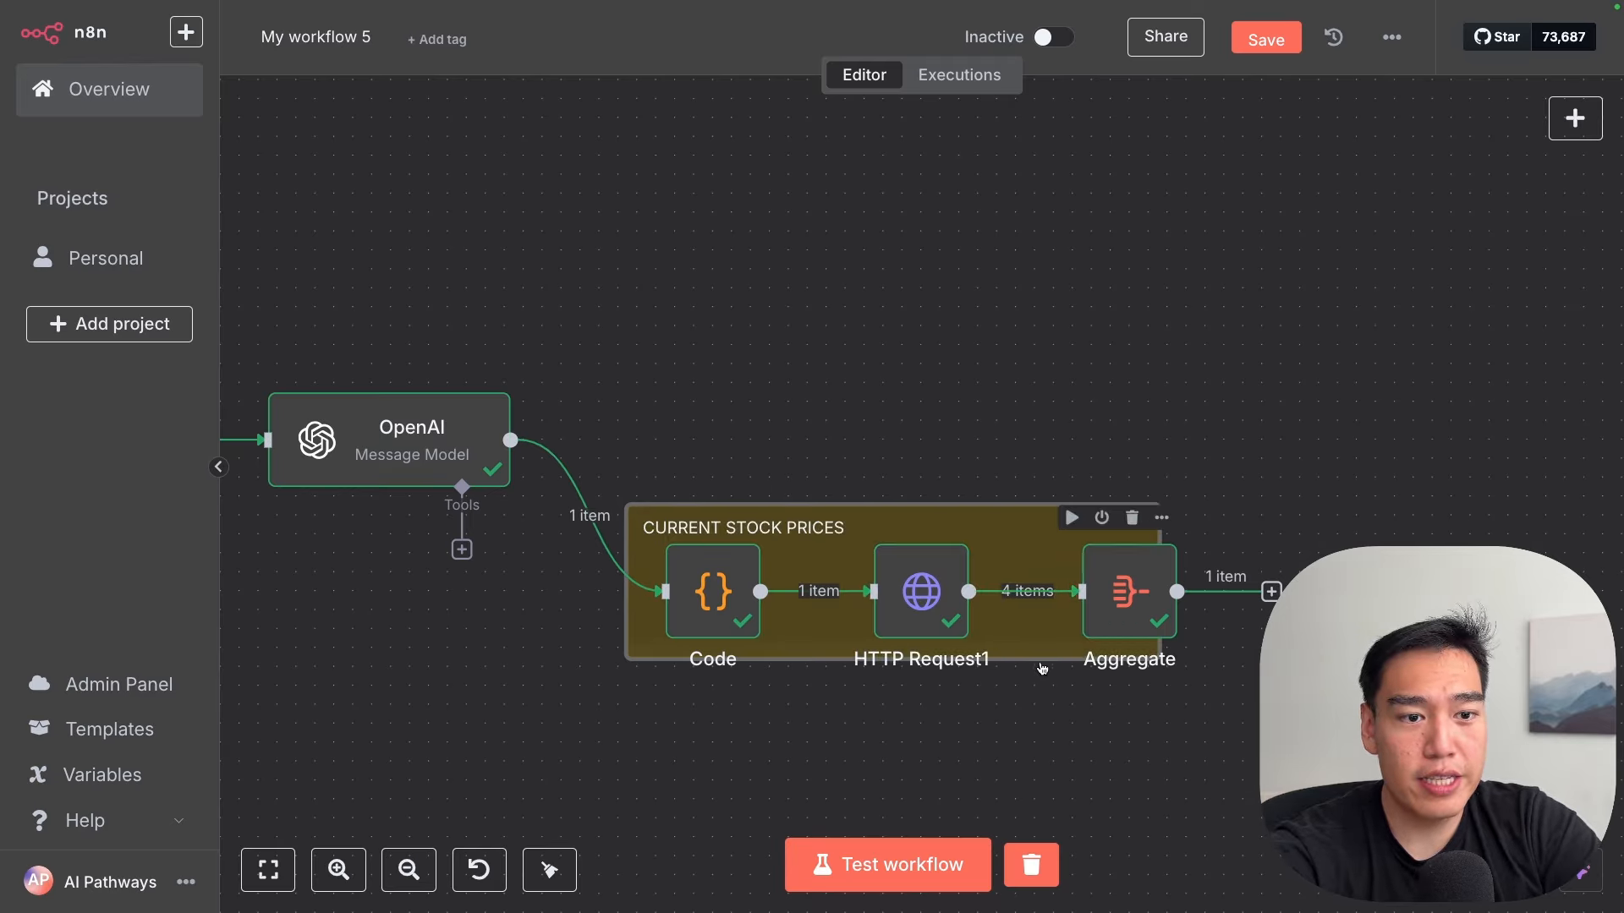
left_click_drag(1042, 666, 1053, 666)
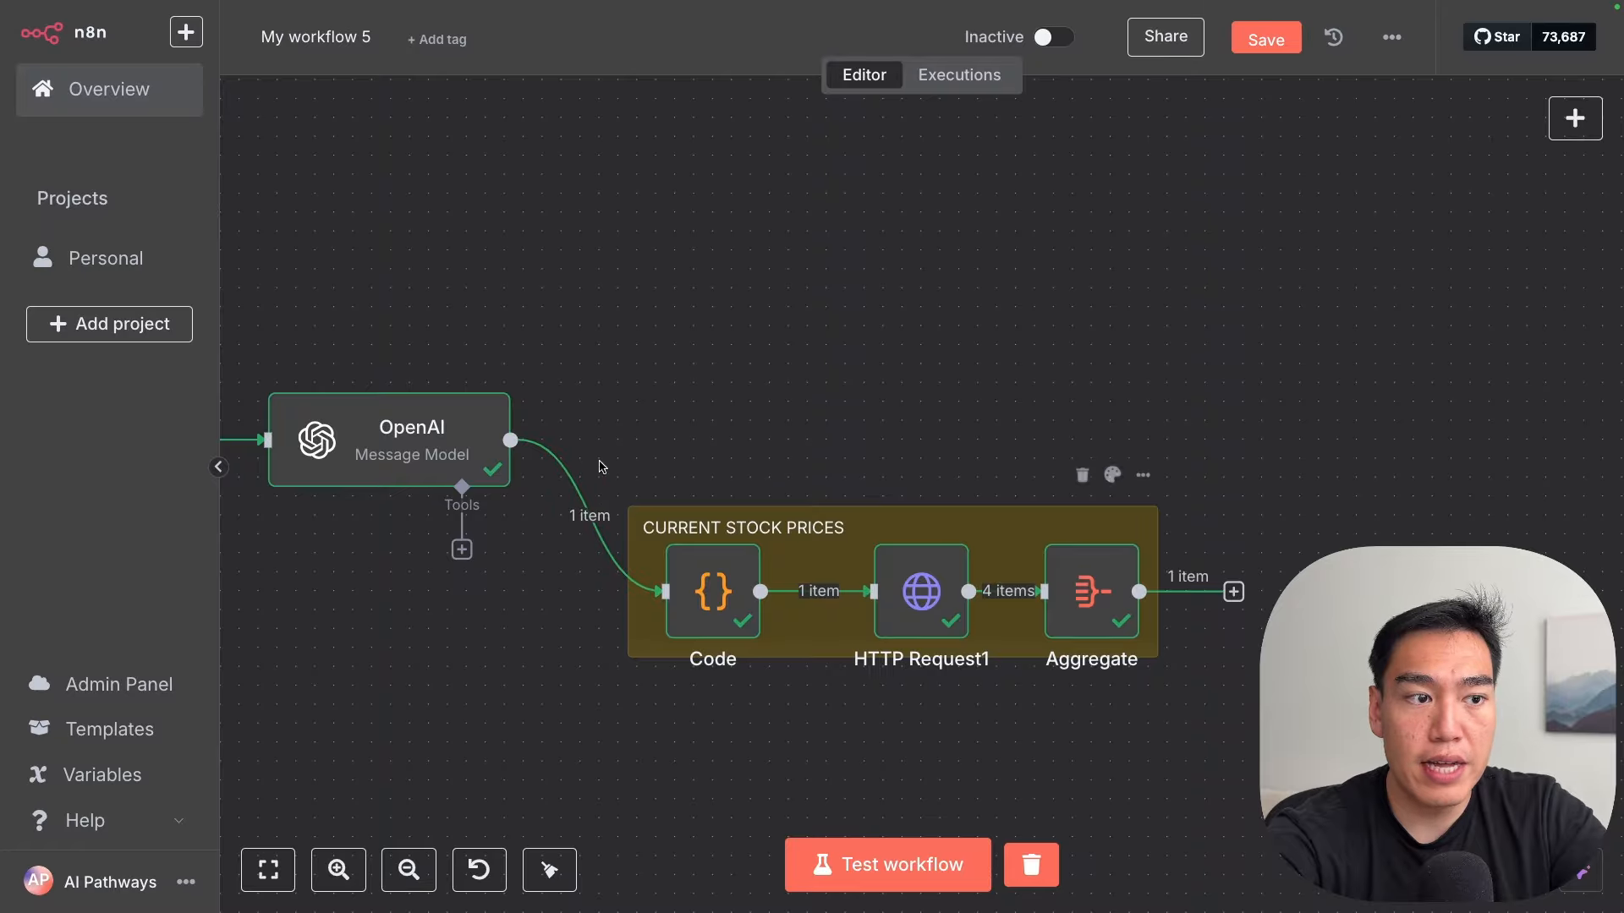
Step: Add a Merge node on a second branch from the OpenAI node's output
left_click_drag(512, 441, 1183, 438)
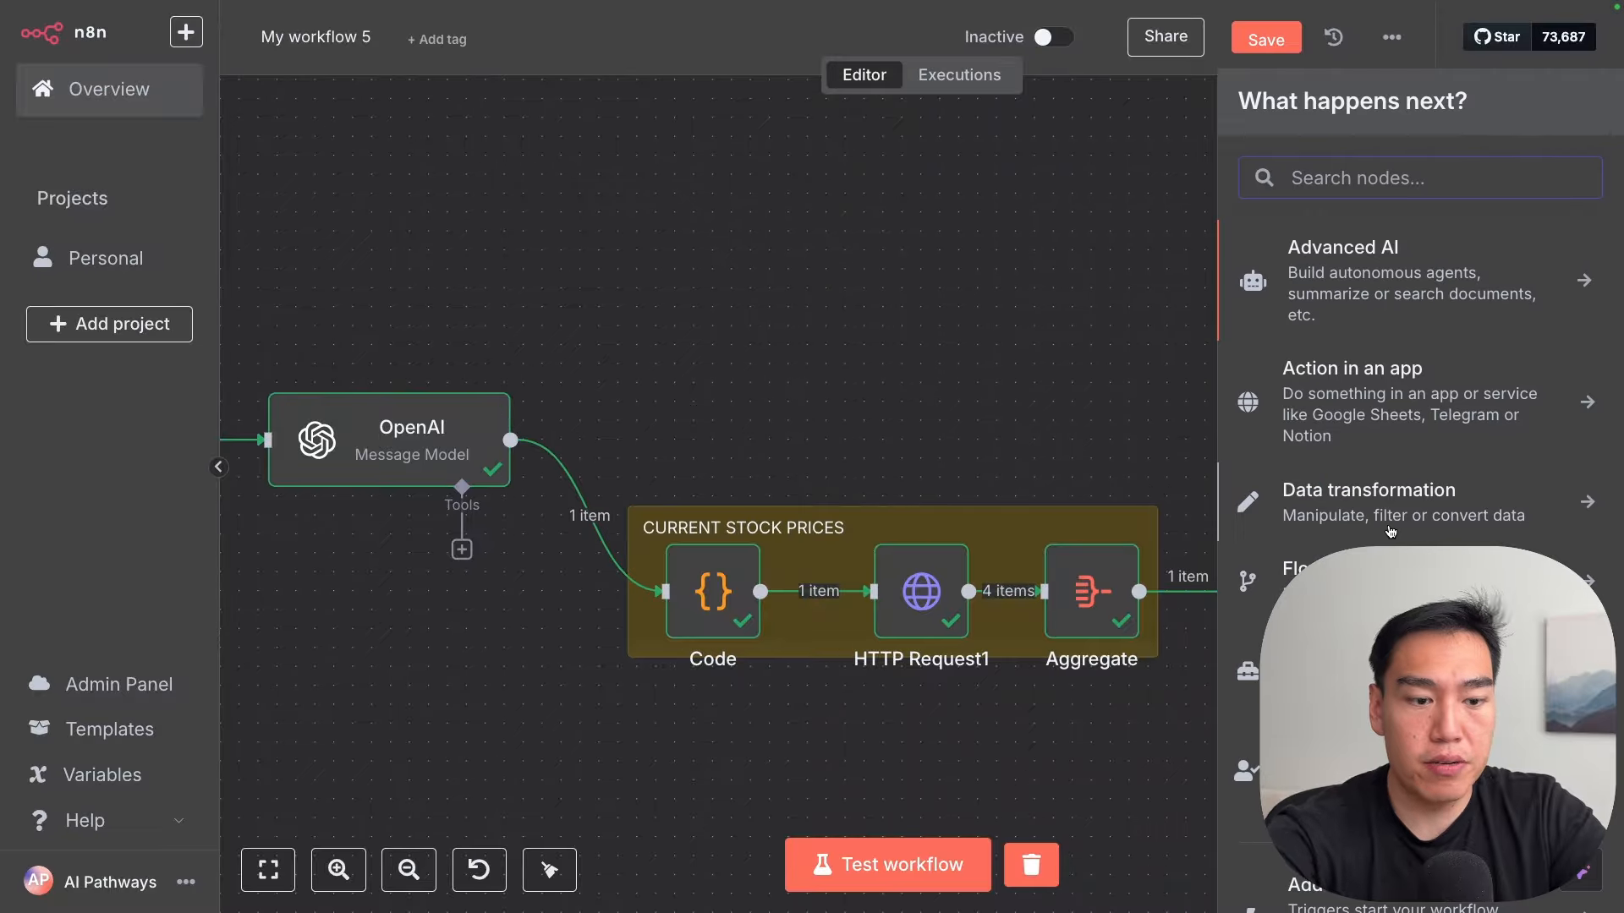
type("mer")
key("Return")
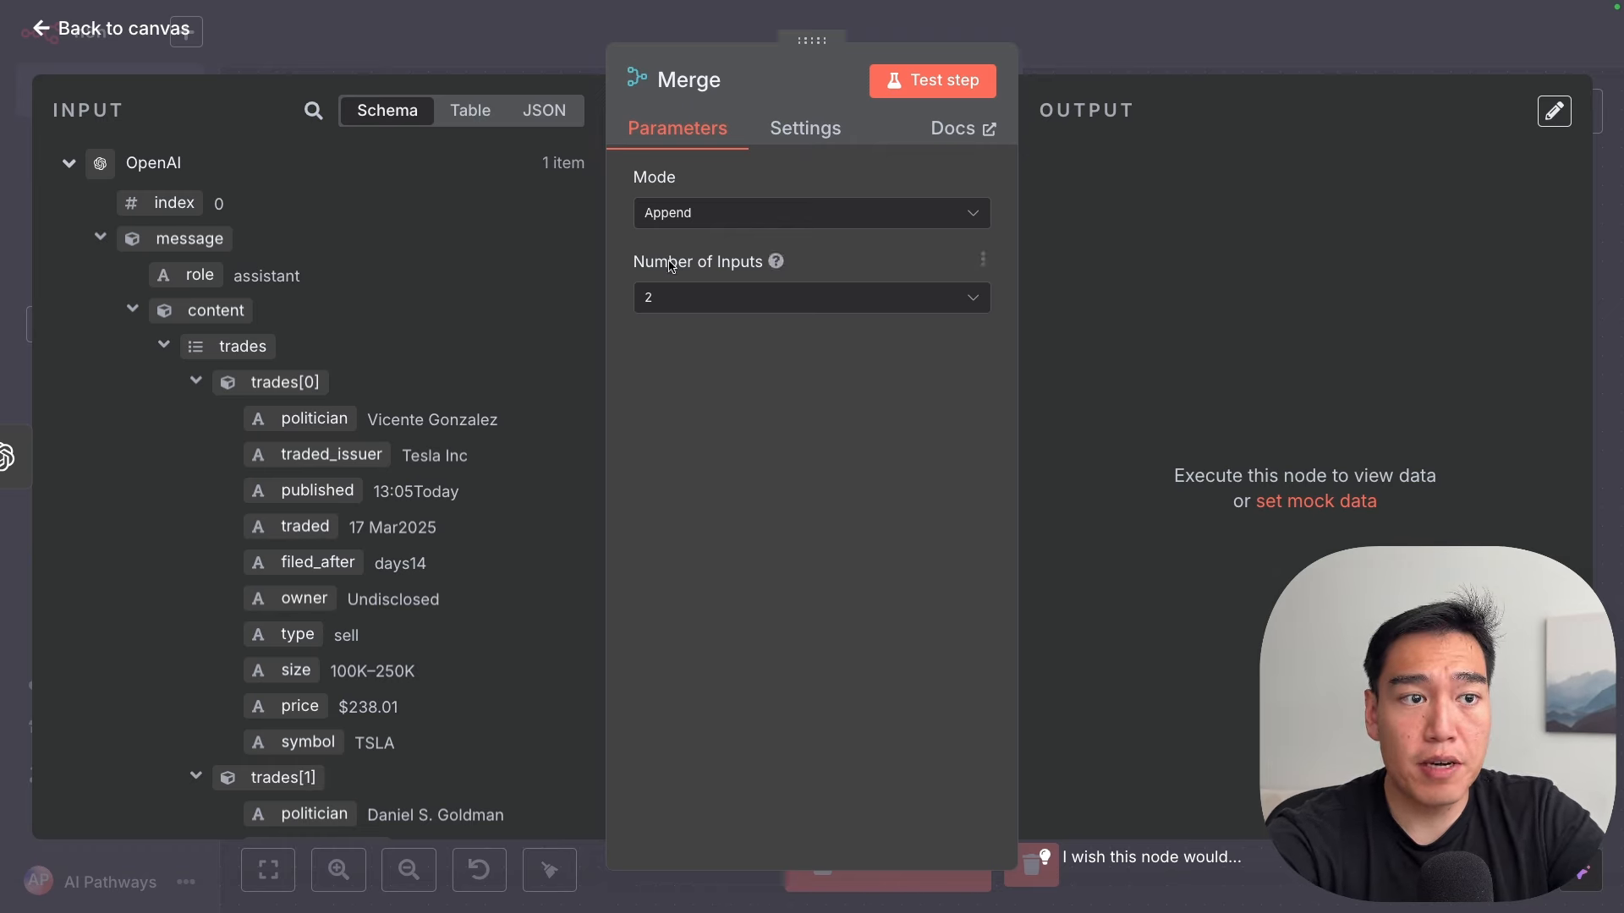
Step: Move the Merge node further along the canvas, connect Aggregate to its Input 2, and test the Merge node
left_click(1183, 37)
left_click_drag(1236, 439, 1462, 456)
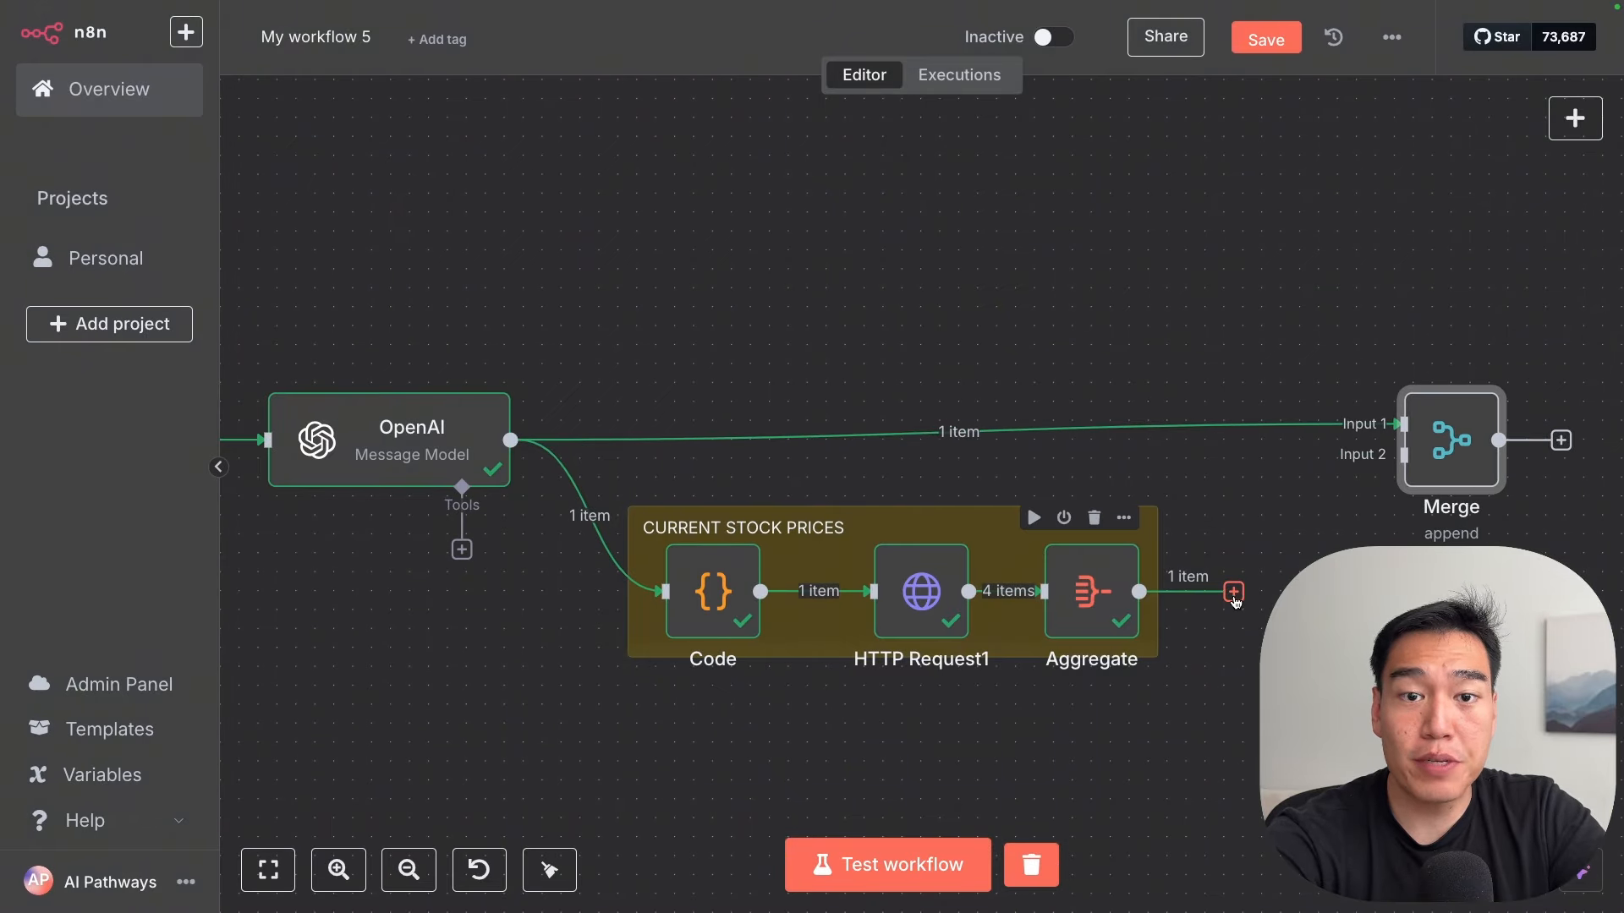
left_click_drag(1234, 592, 1404, 455)
double_click(1441, 470)
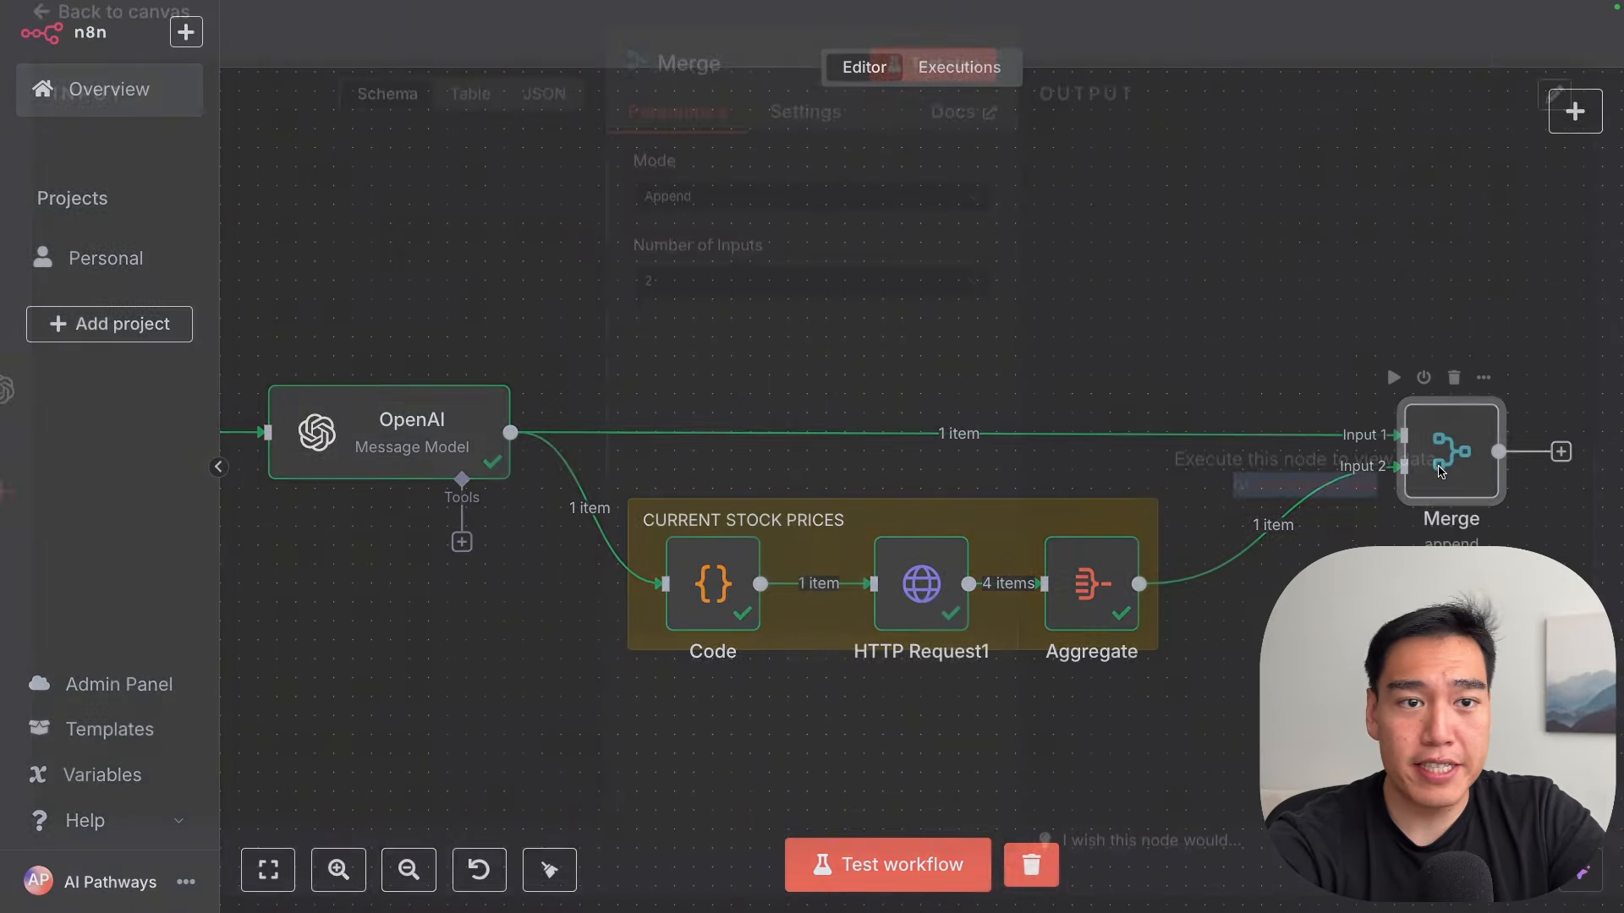
left_click(967, 81)
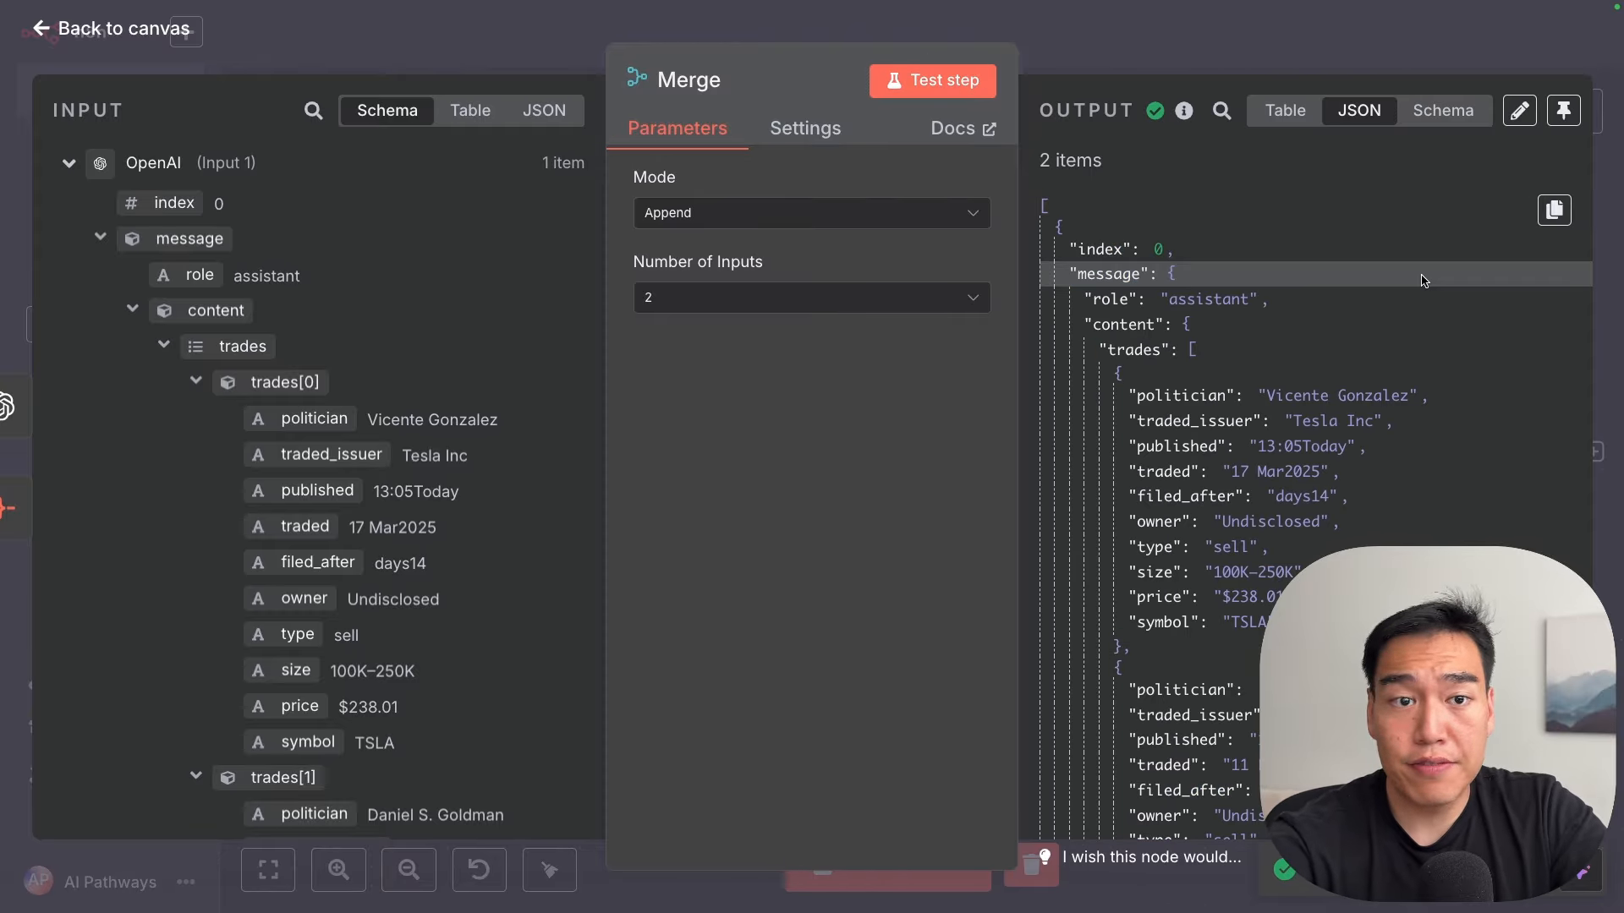
key("Escape")
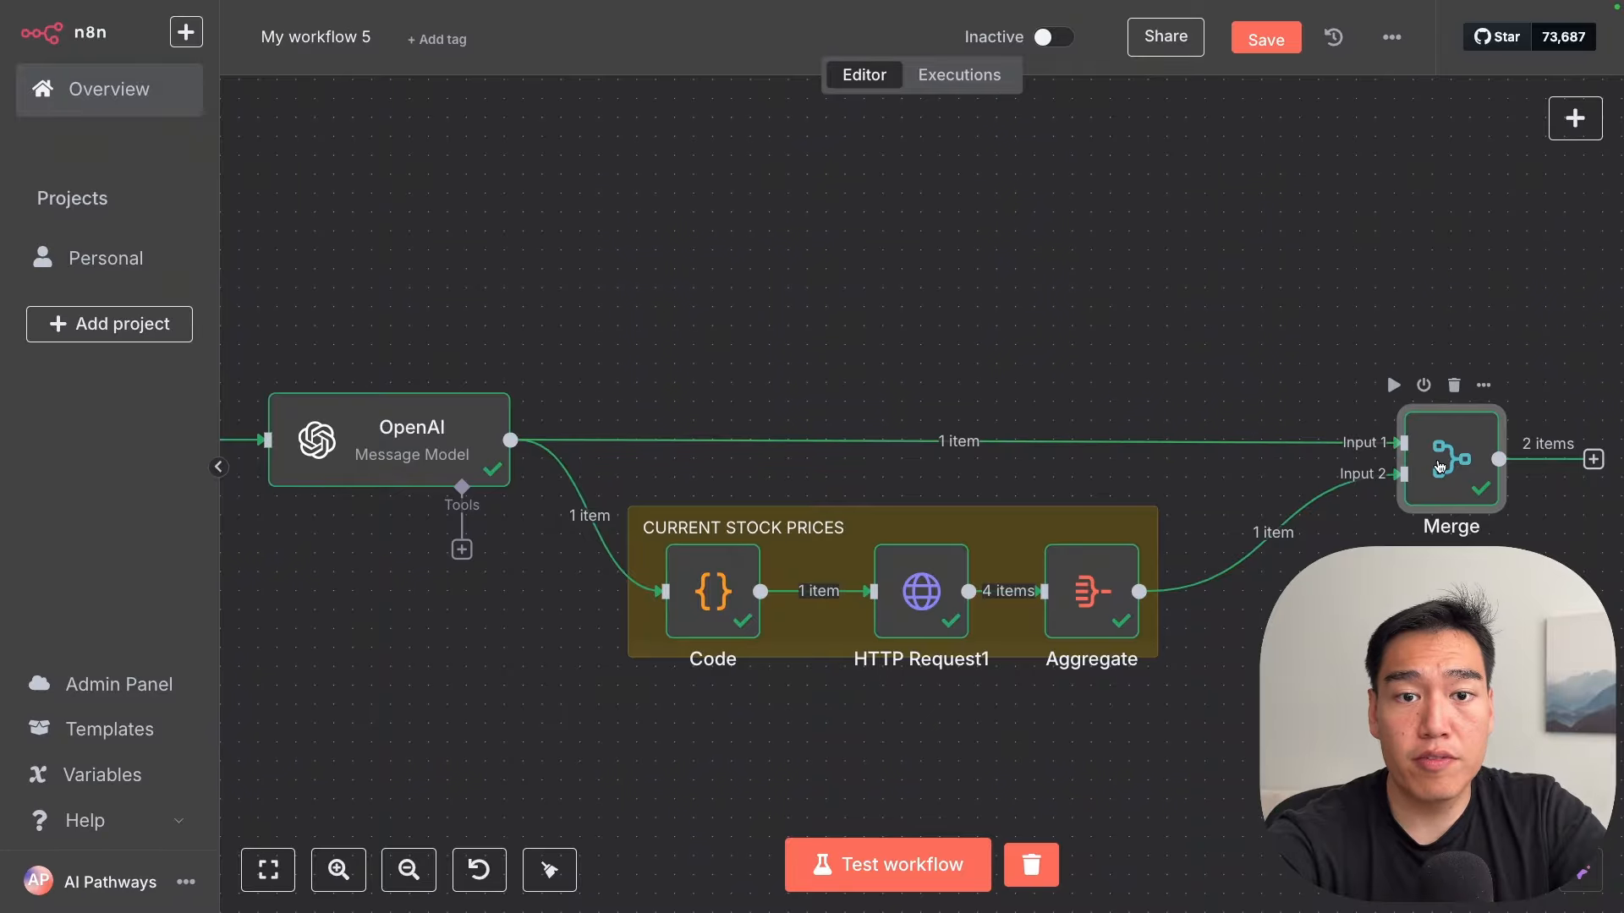
Step: Examine the Merge node's JSON output for the trades data and the stock price data, and return to the canvas
double_click(1440, 465)
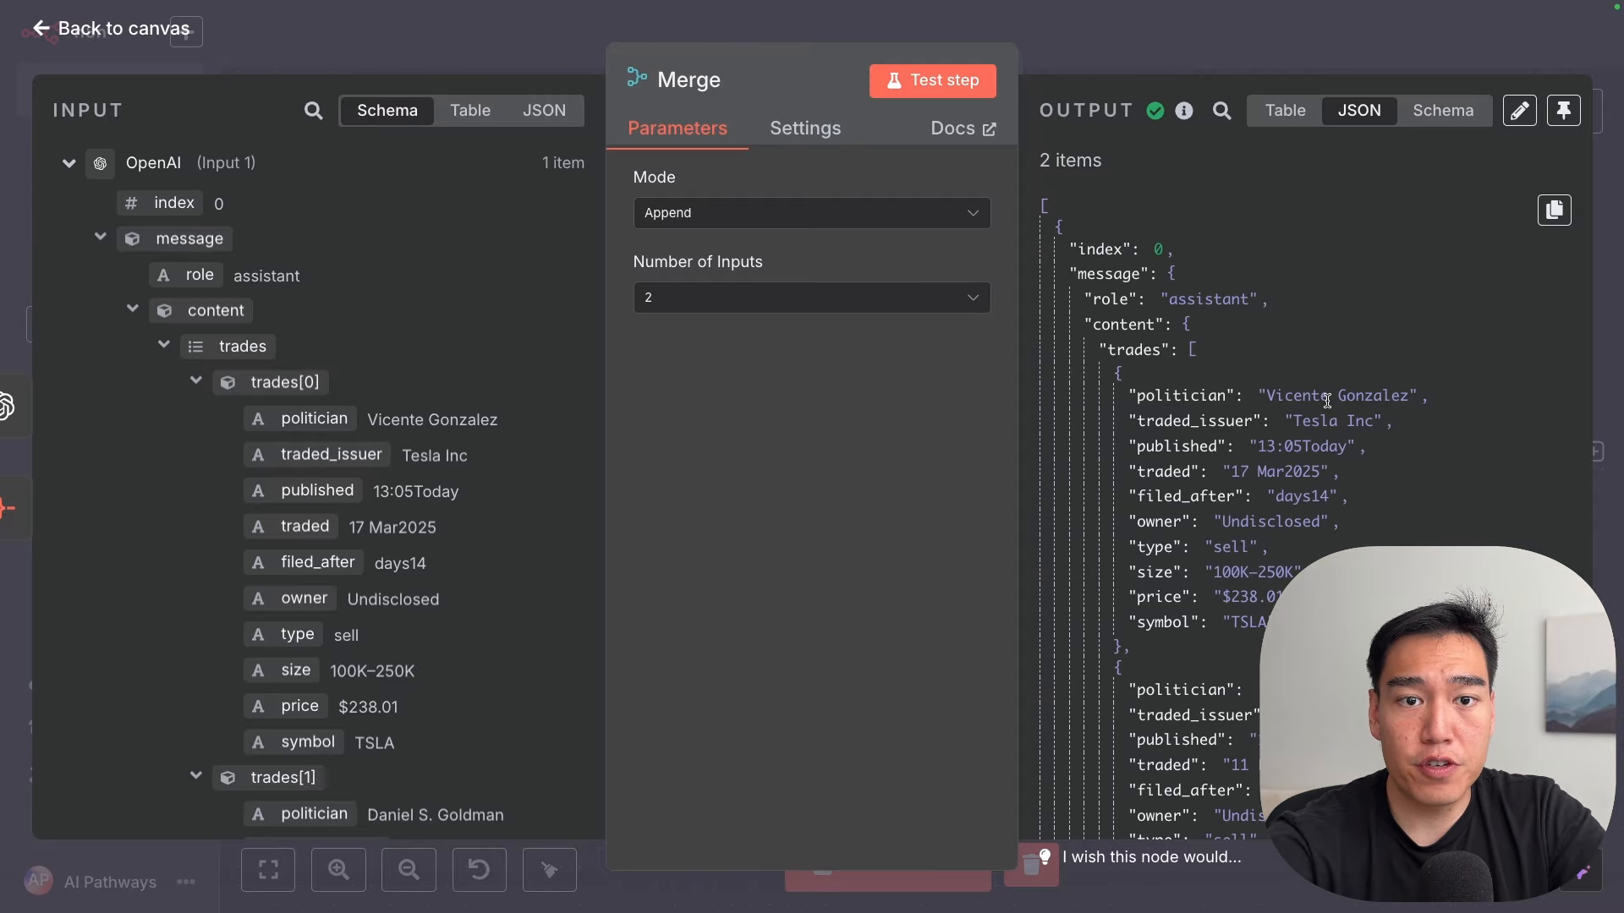
scroll(1326, 400, "down", 8)
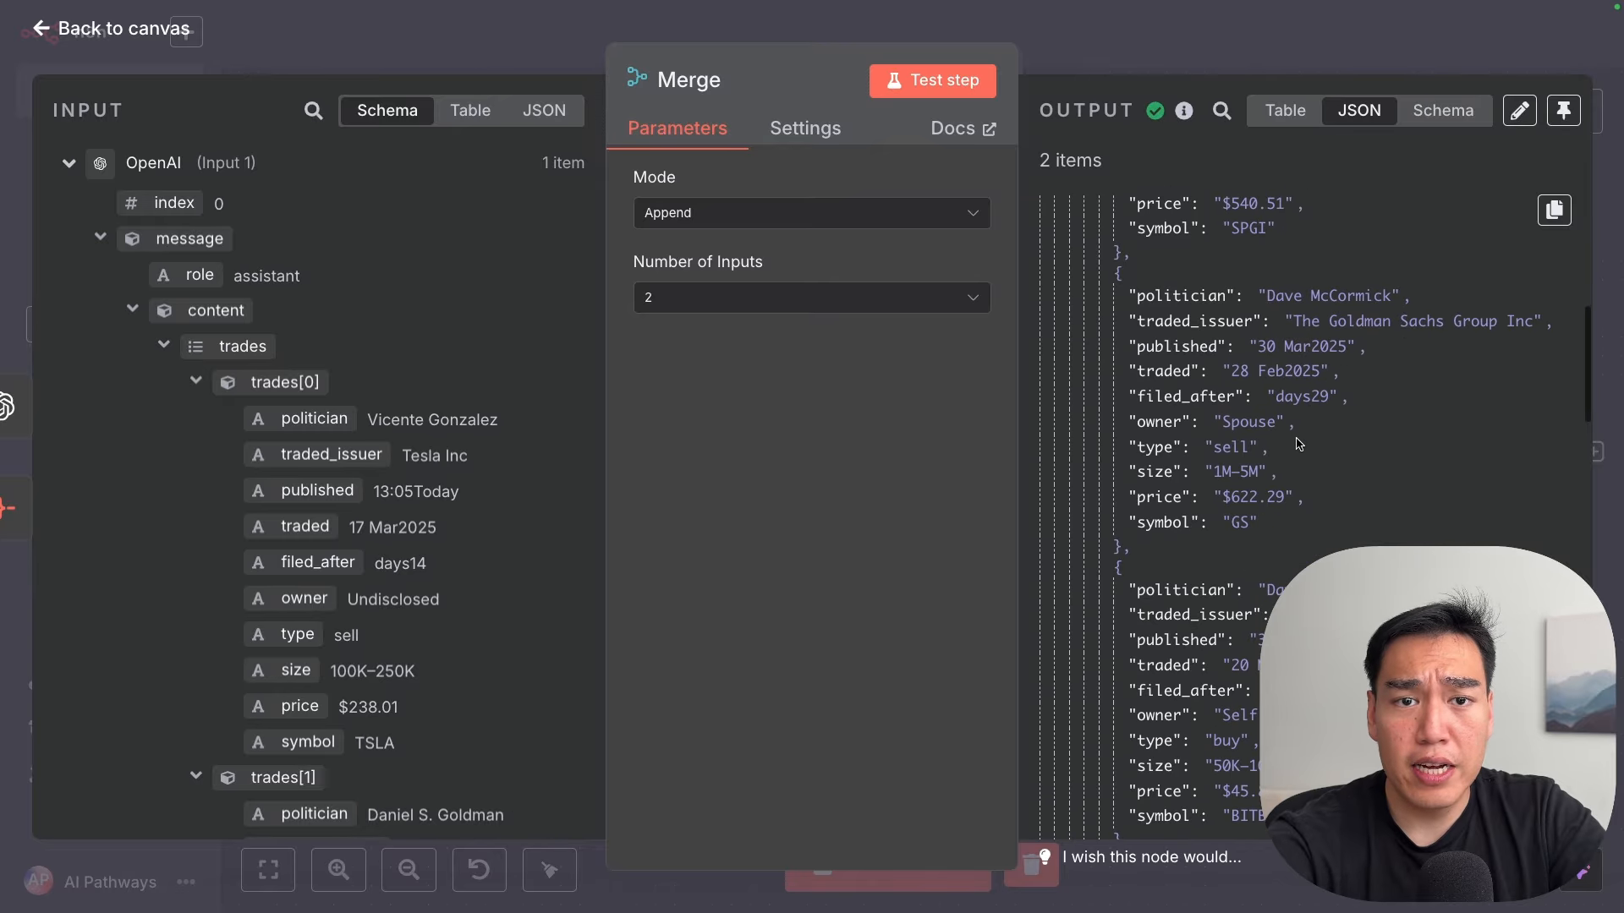
scroll(1344, 436, "down", 10)
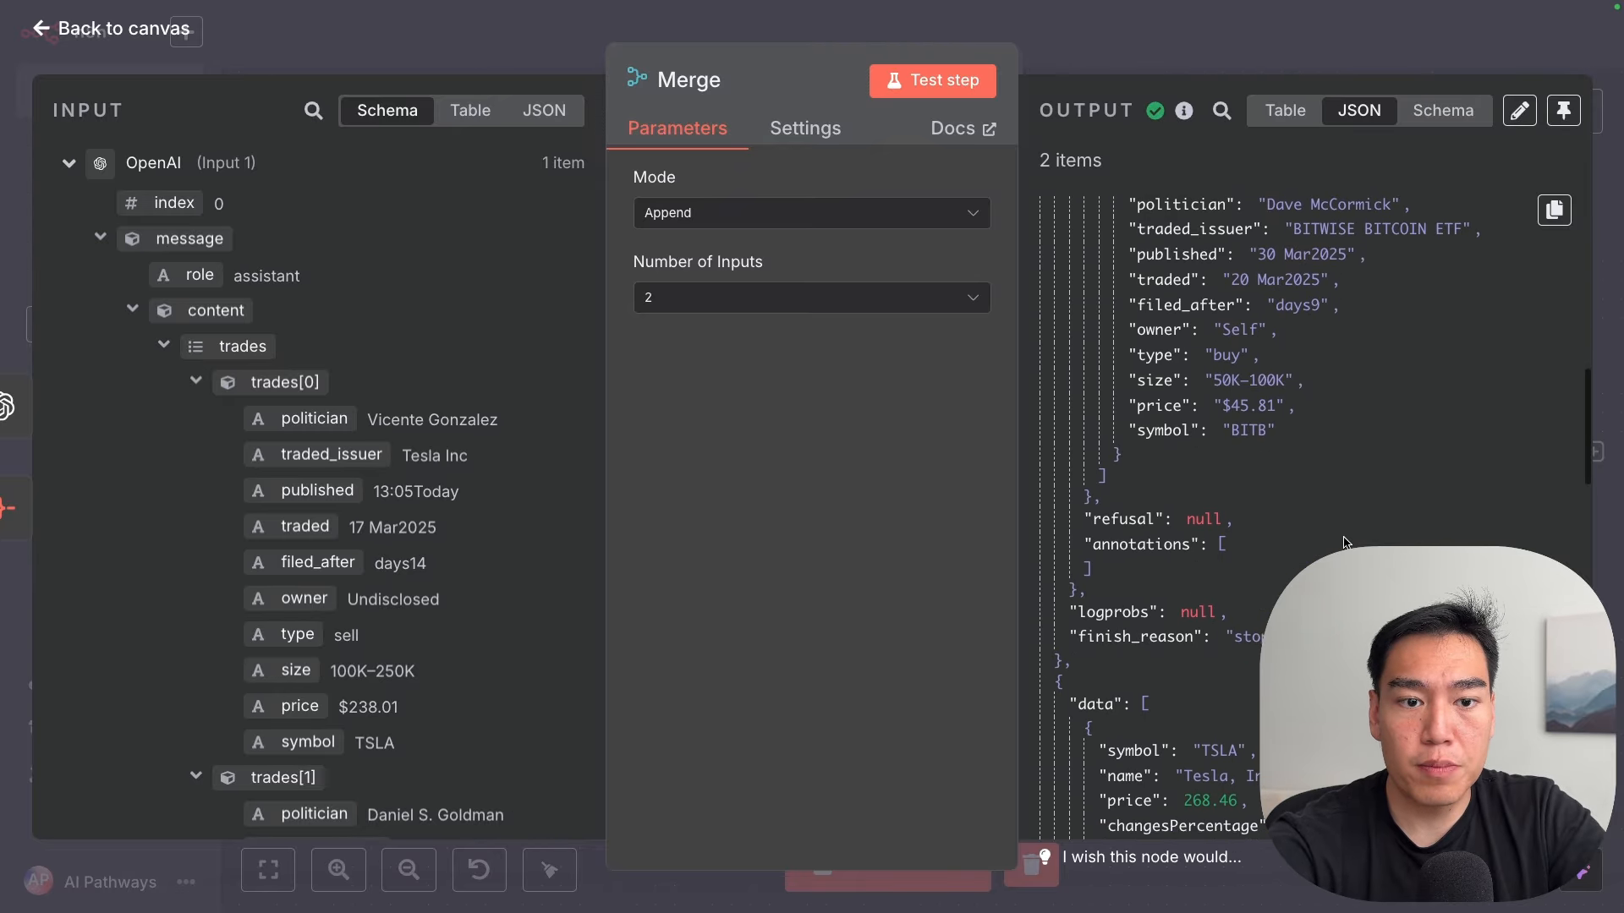
scroll(1345, 542, "down", 3)
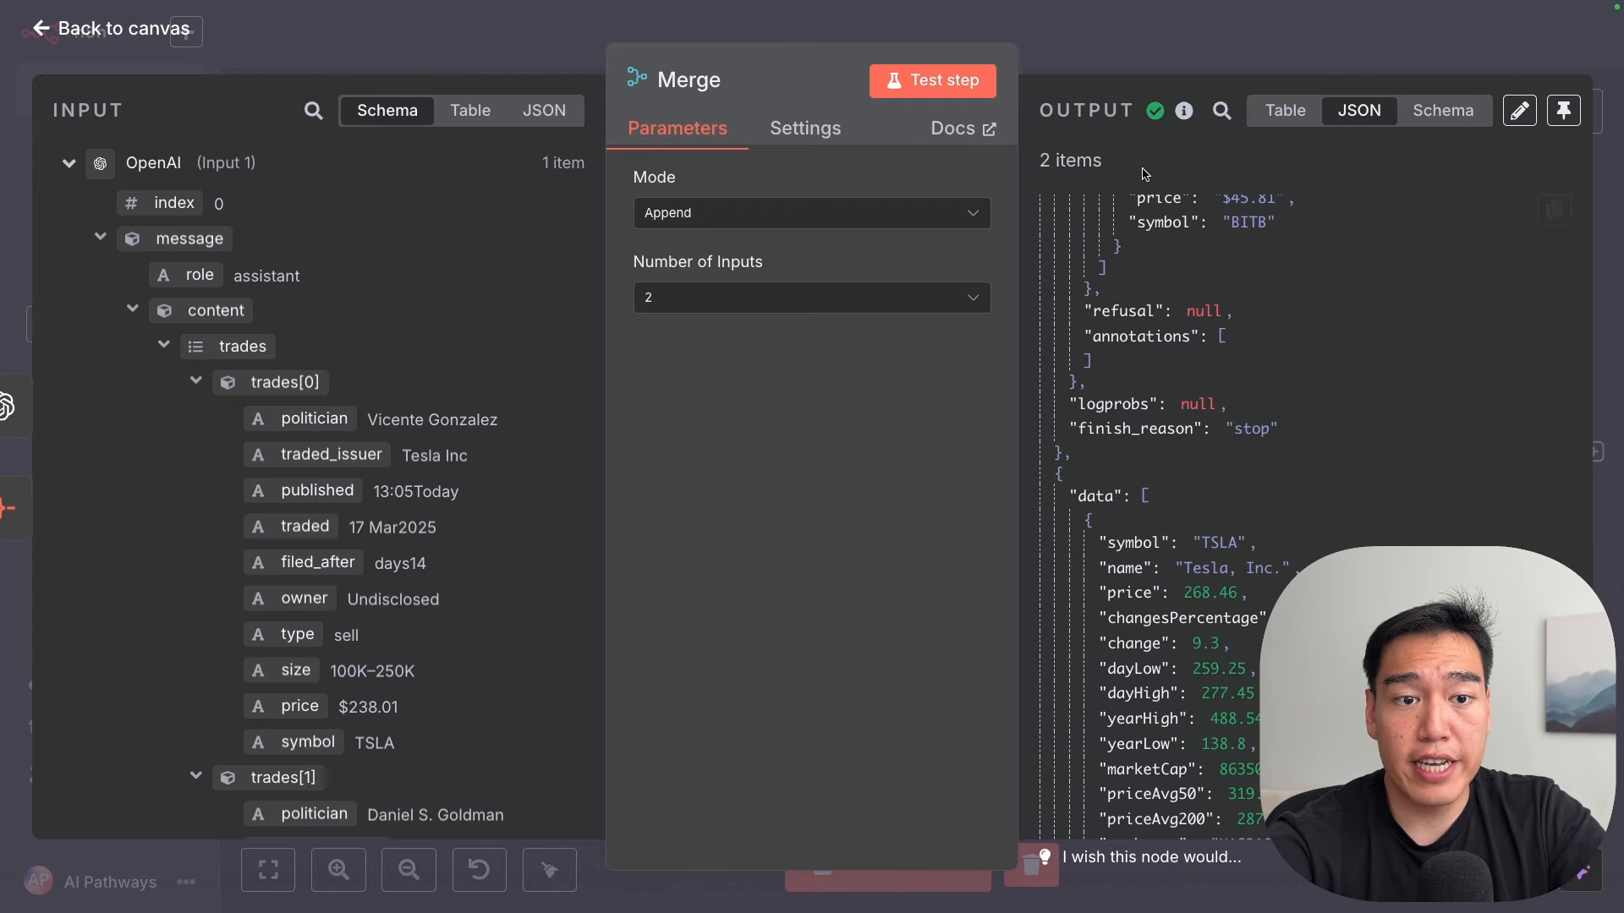
scroll(1100, 207, "down", 2)
scroll(1264, 512, "down", 12)
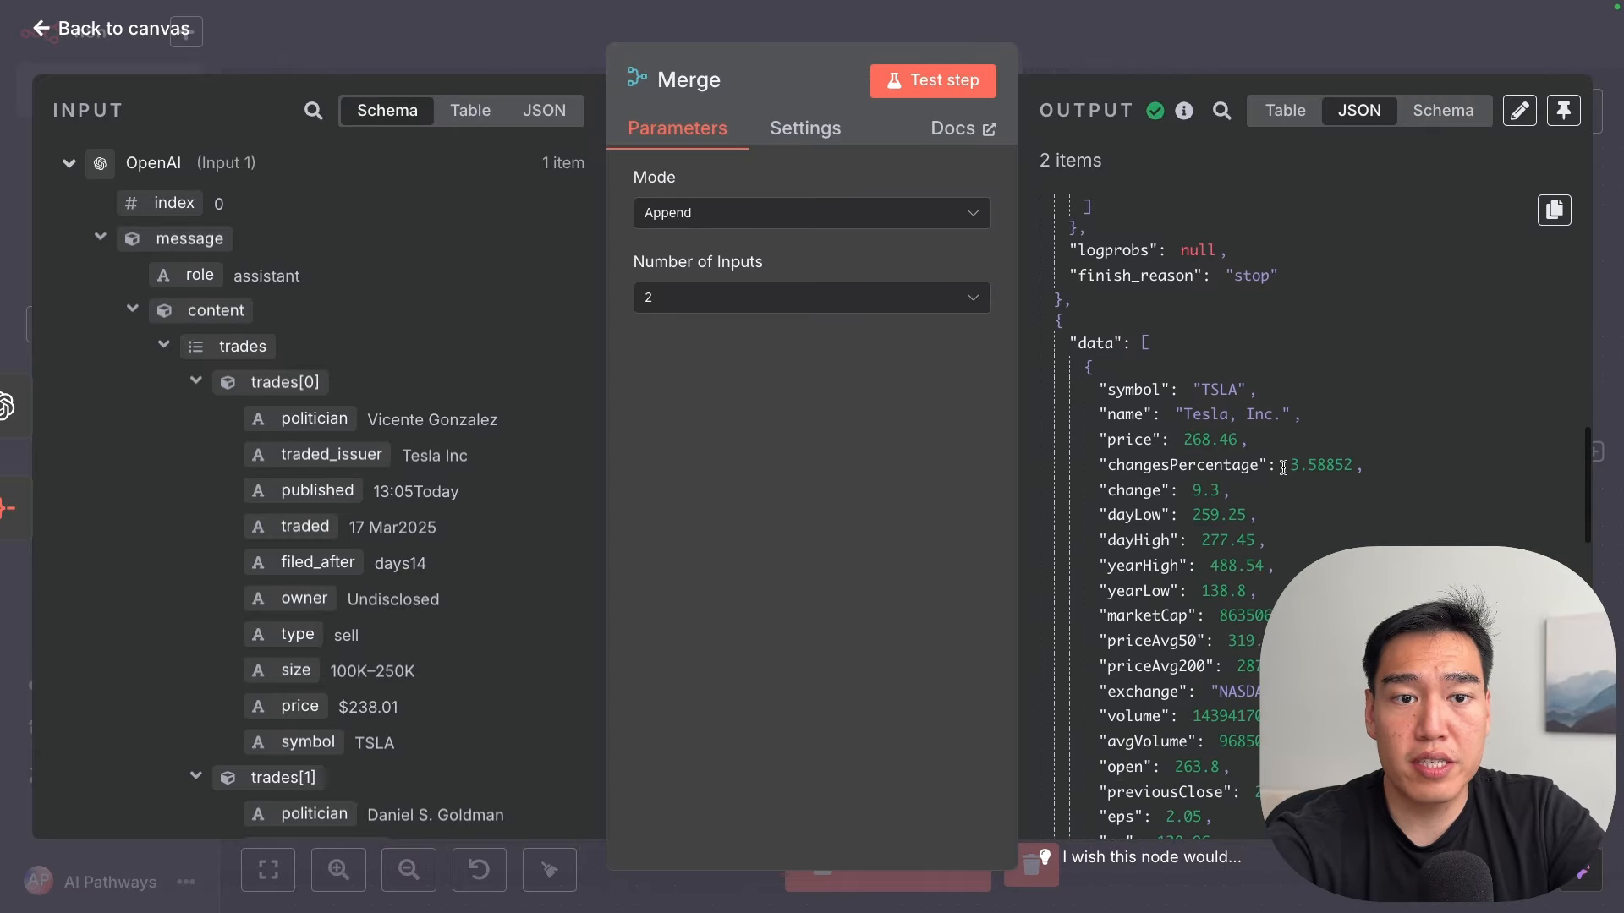
scroll(1277, 448, "down", 5)
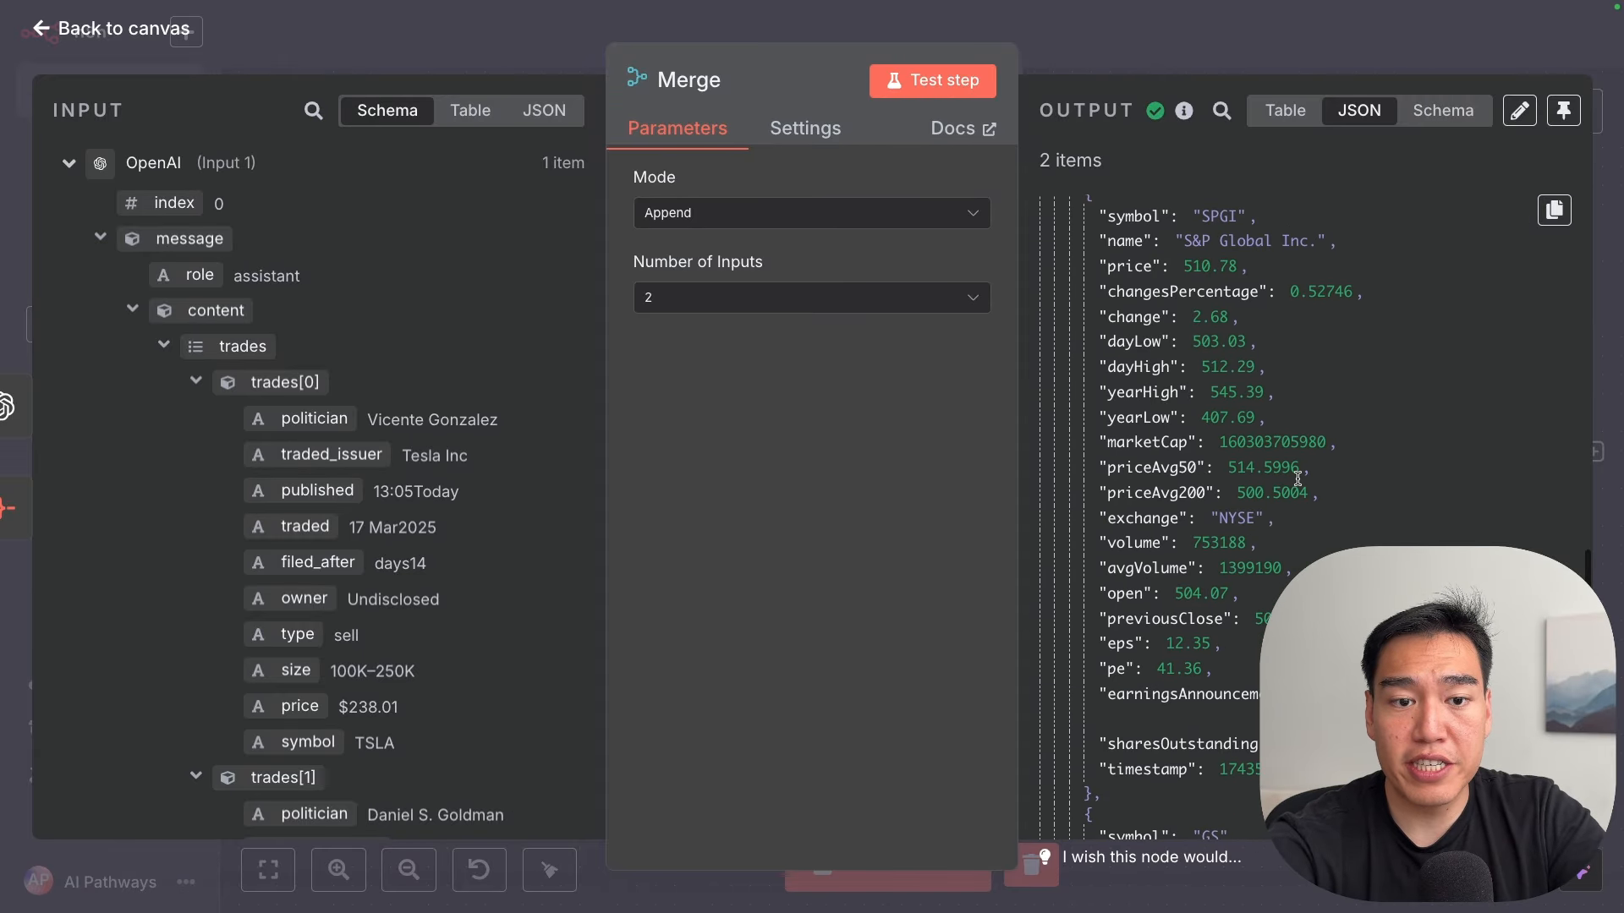
scroll(1284, 423, "down", 10)
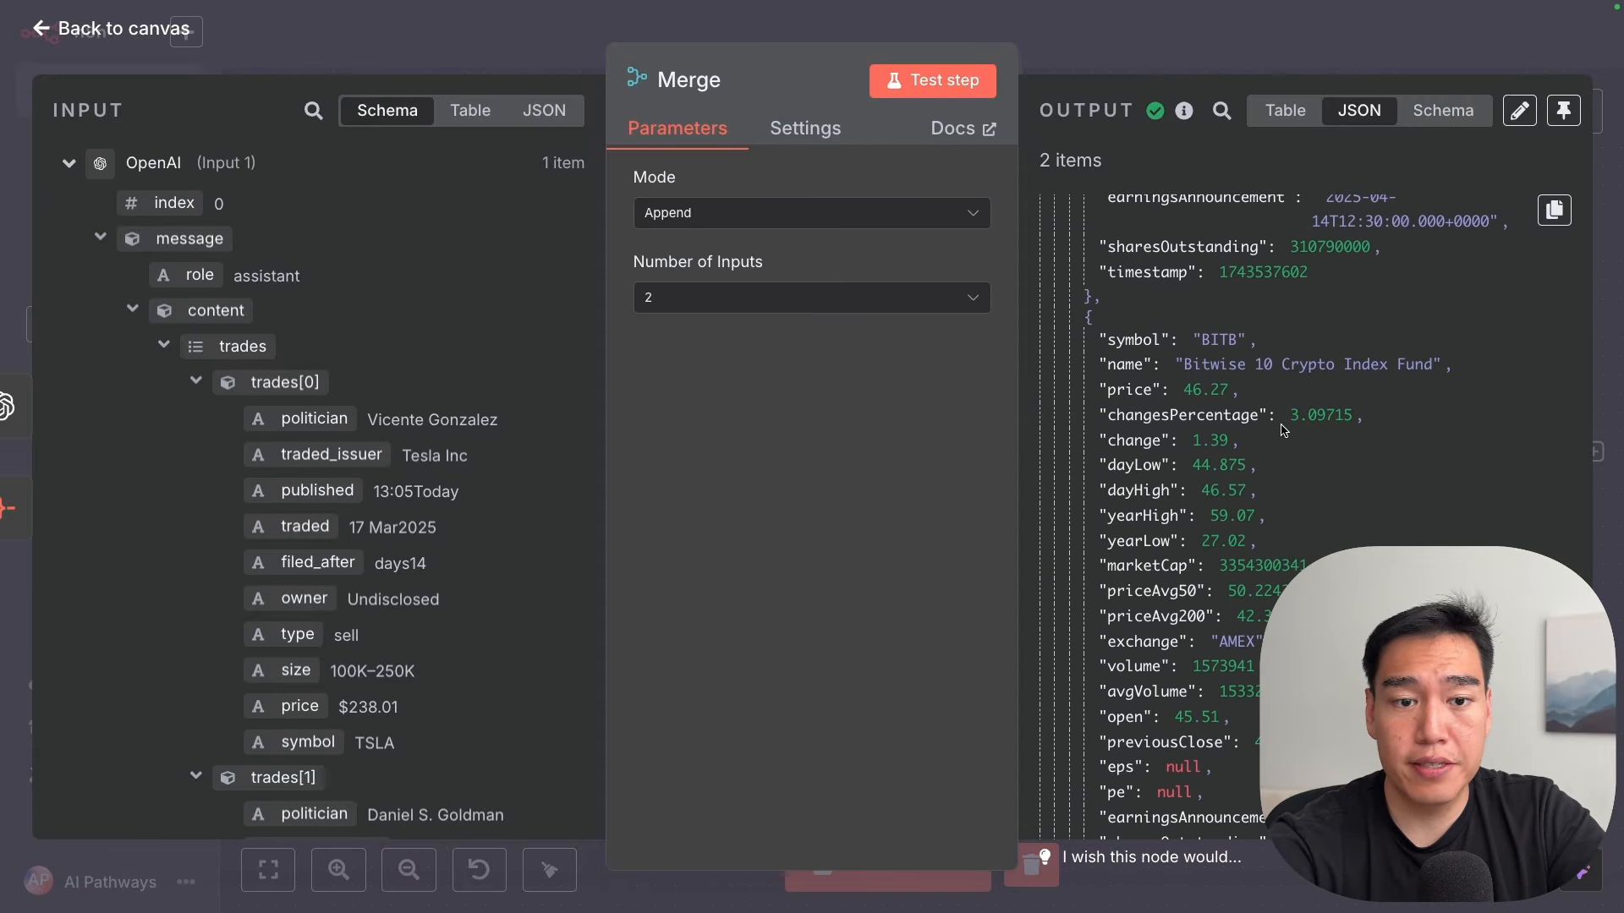
key("Escape")
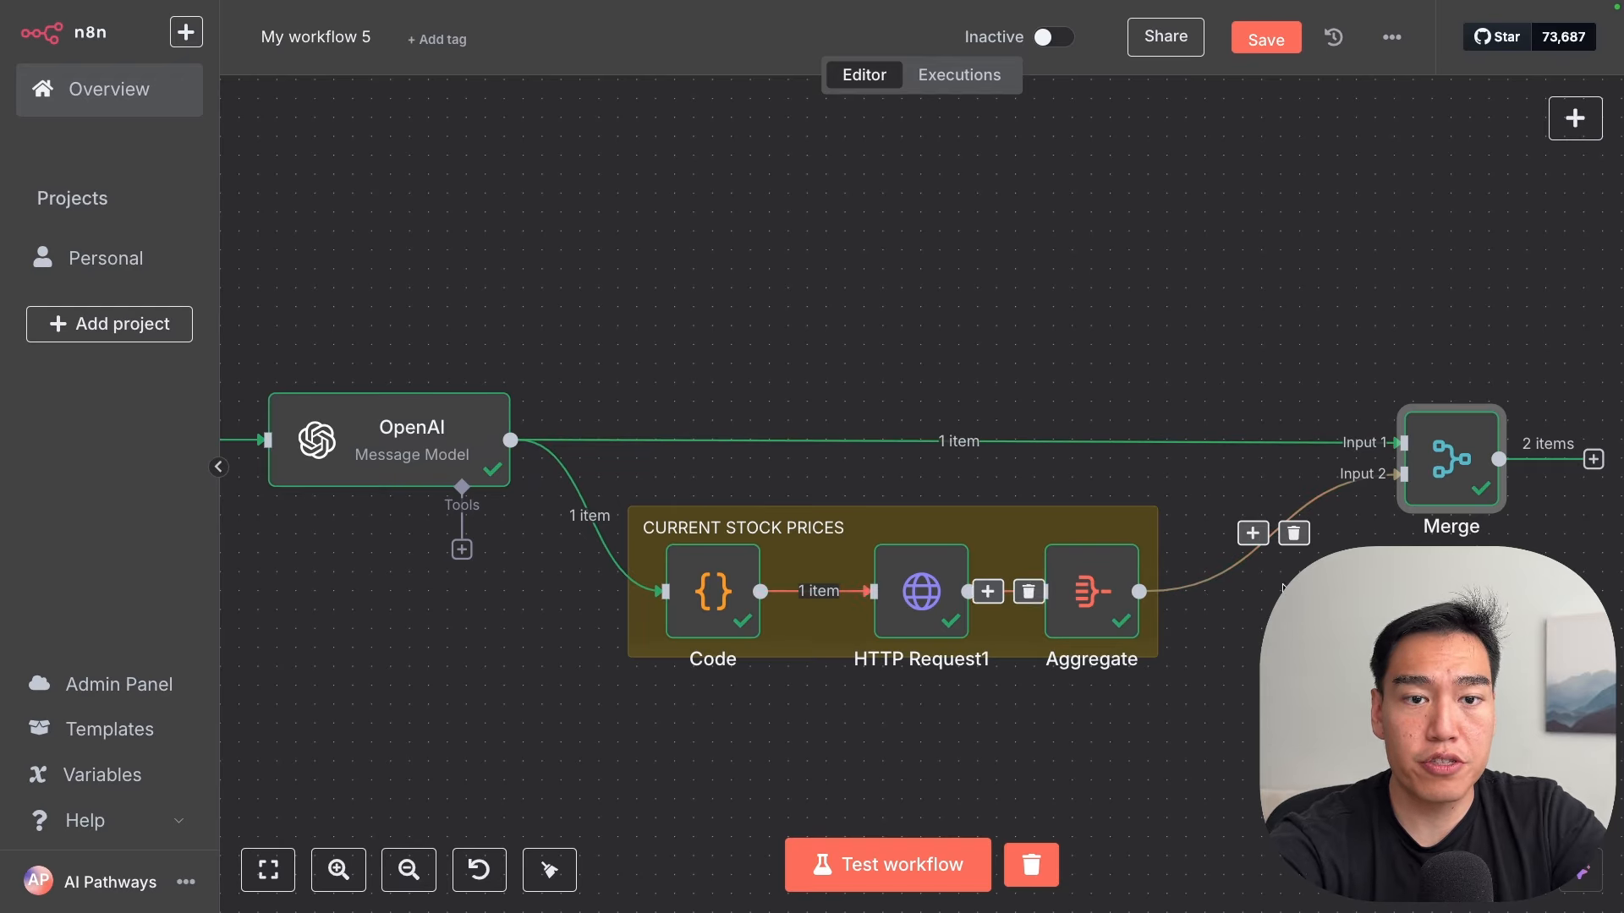
Step: Add a second Aggregate node after the Merge node
scroll(1442, 541, "right", 7)
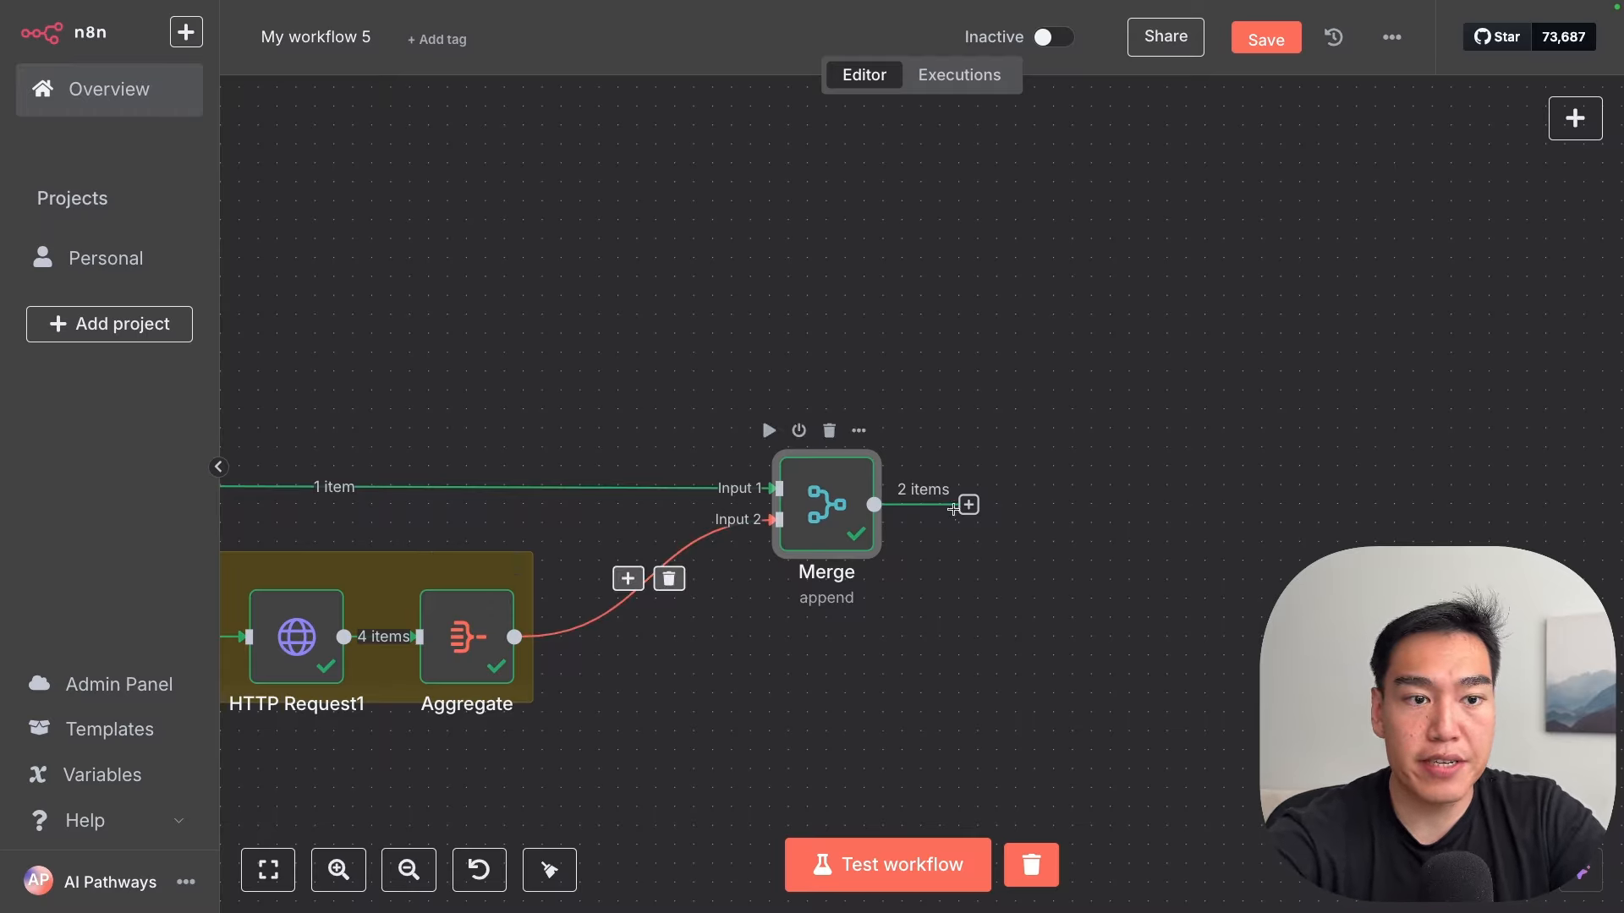
left_click(969, 505)
type("agg")
key("Return")
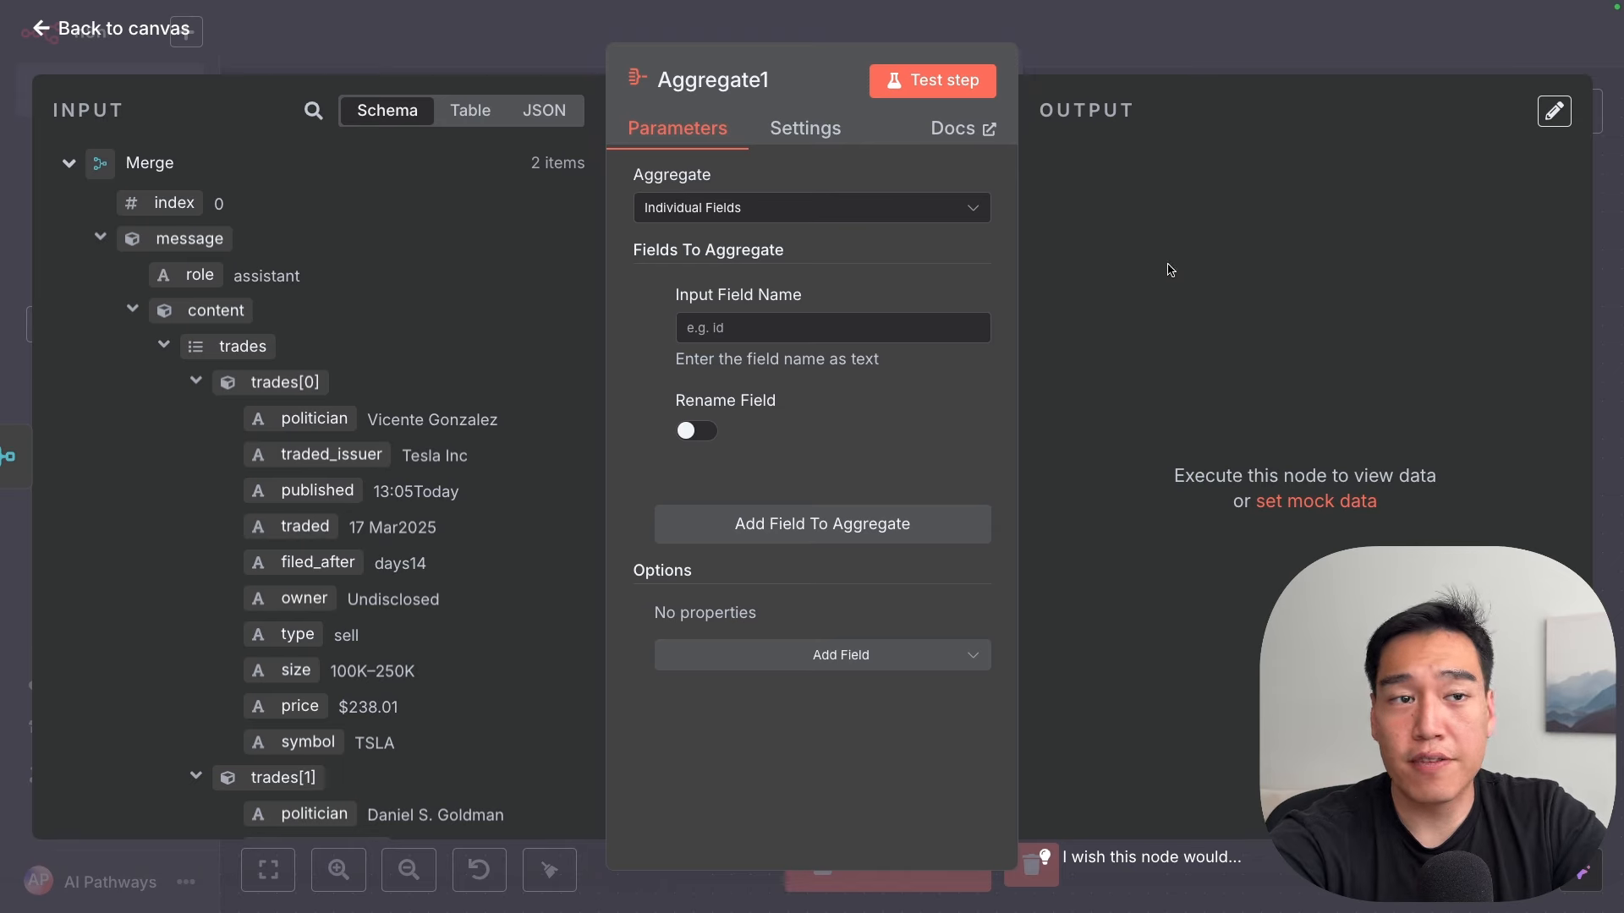
Step: Set Aggregate1 to All Item Data (Into a Single List), test it, review its combined output and return to the canvas
left_click(888, 211)
left_click(875, 298)
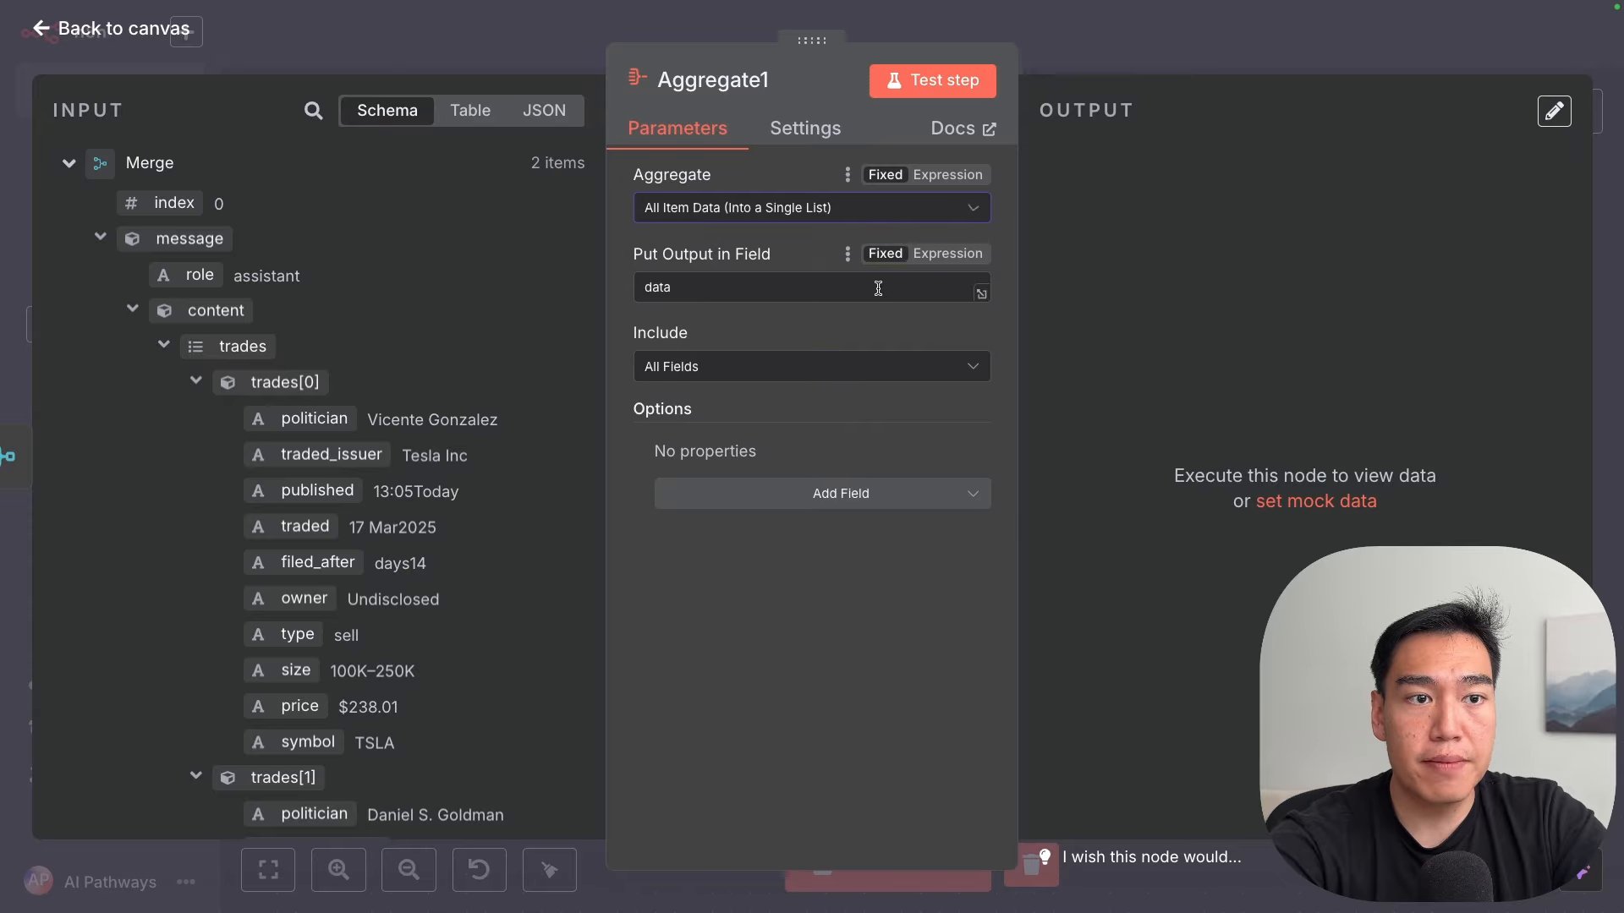
left_click(935, 79)
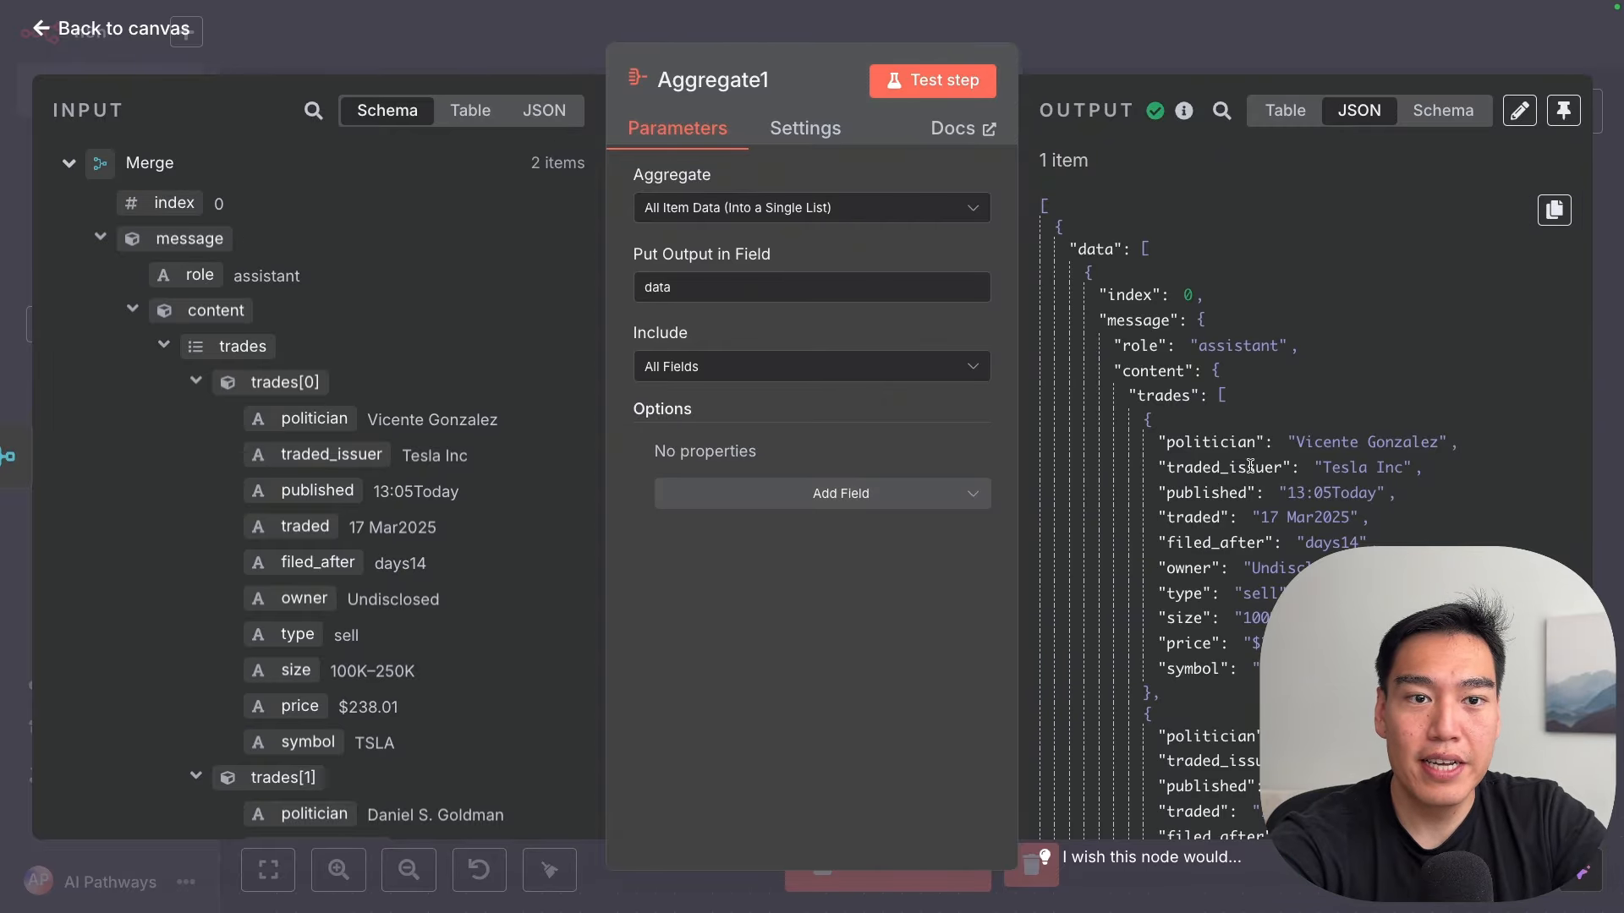
scroll(1250, 467, "down", 15)
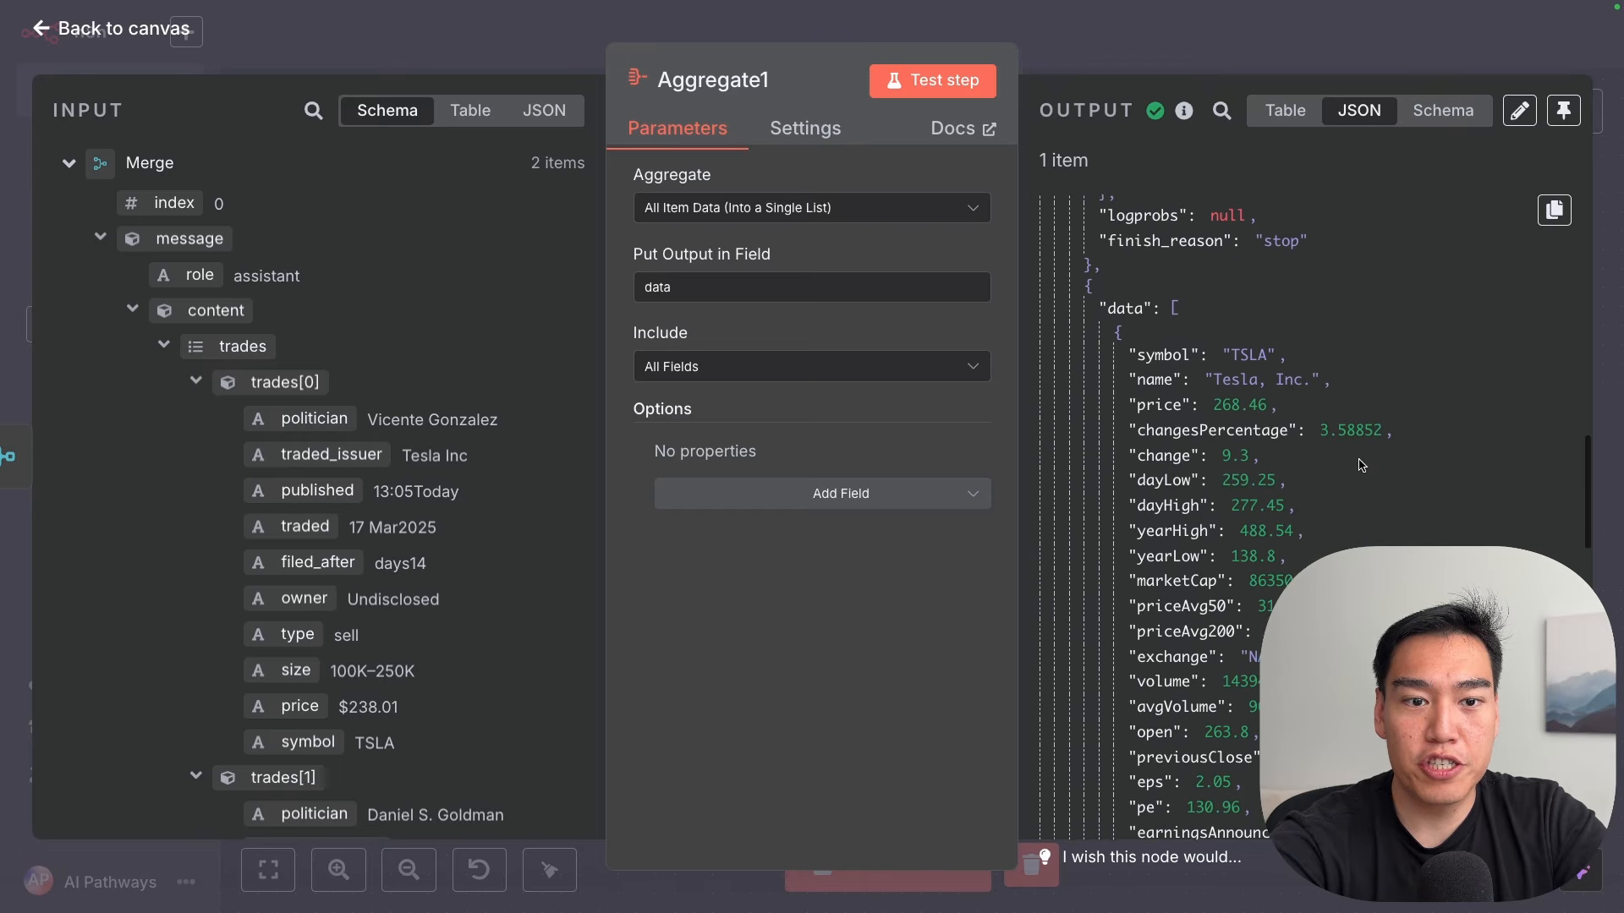
scroll(1269, 491, "down", 3)
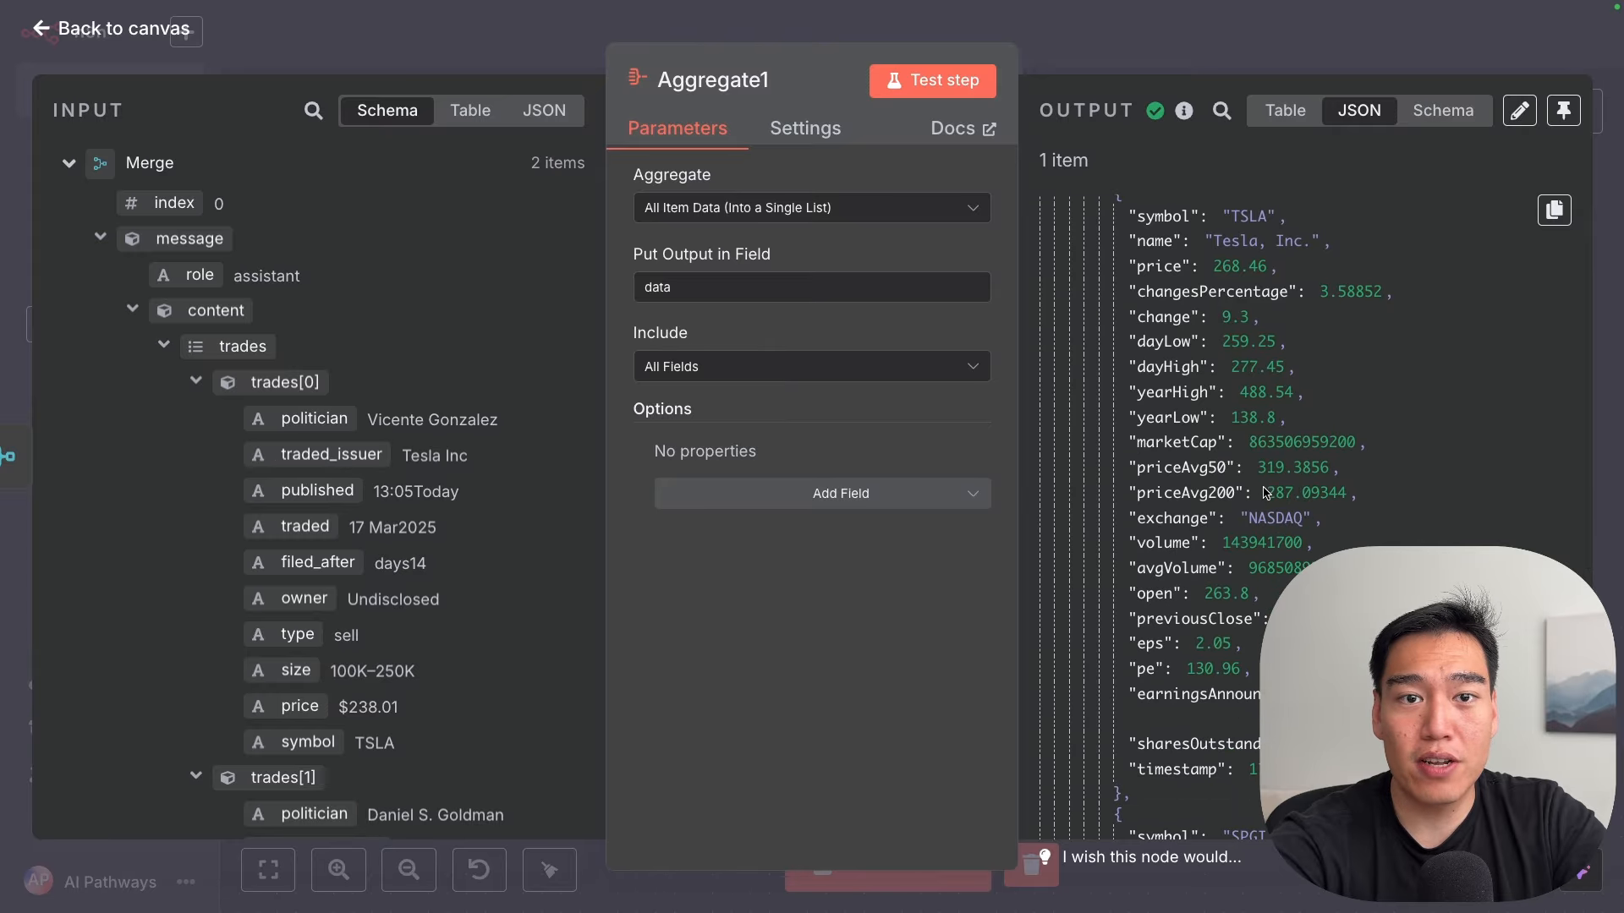
scroll(1266, 492, "down", 6)
key("Escape")
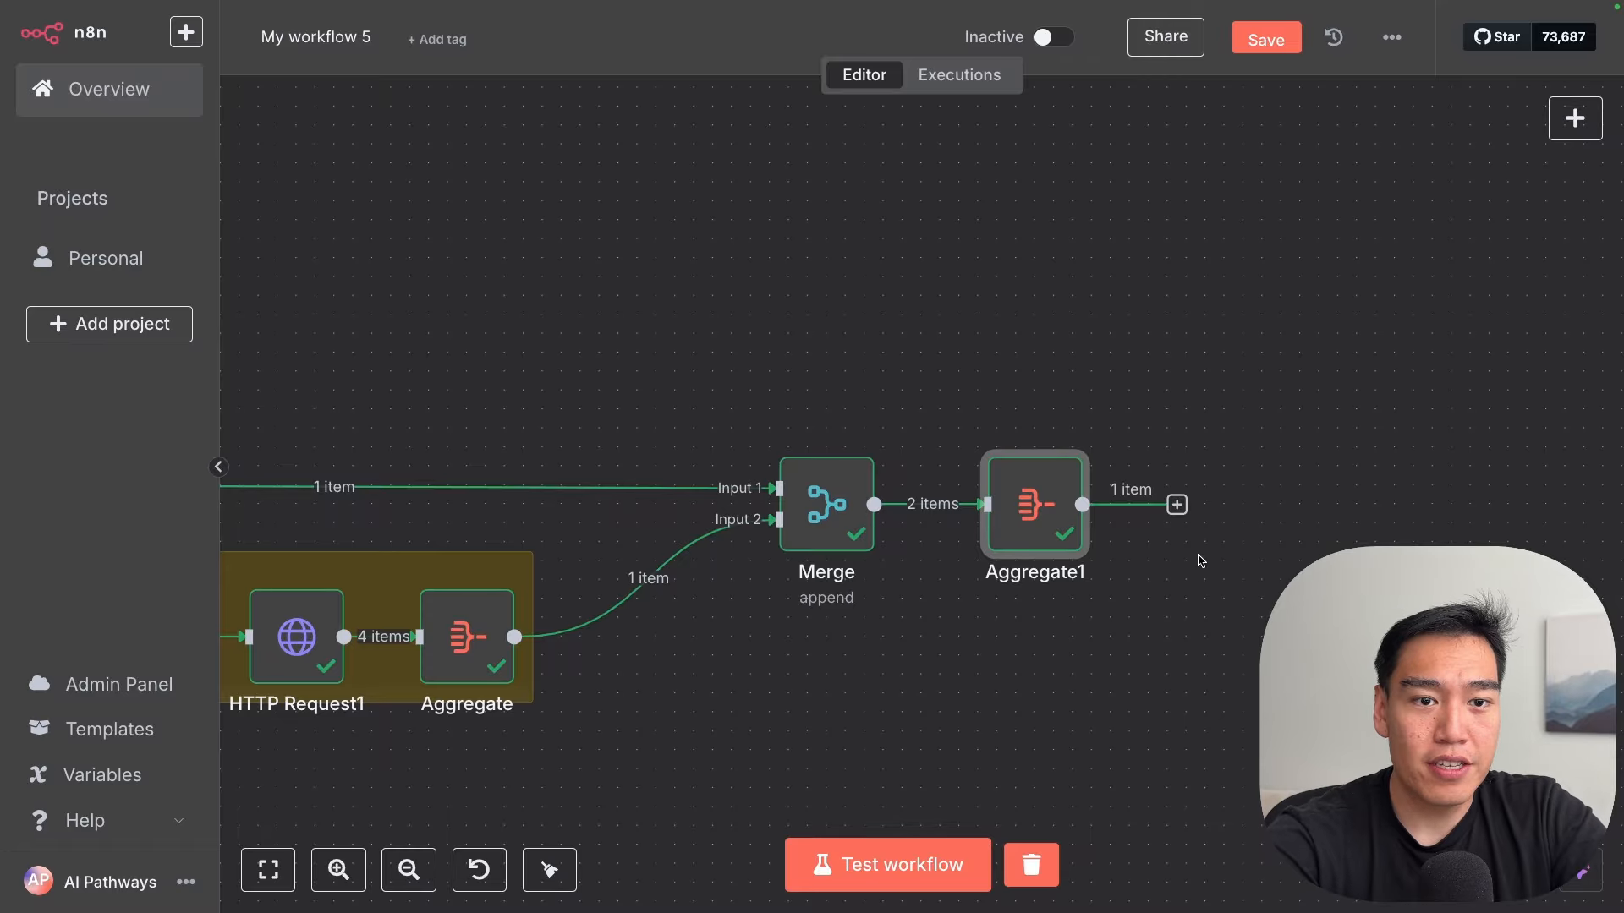
Step: Add an AI Agent node after Aggregate1
left_click(1176, 505)
type("ai agent")
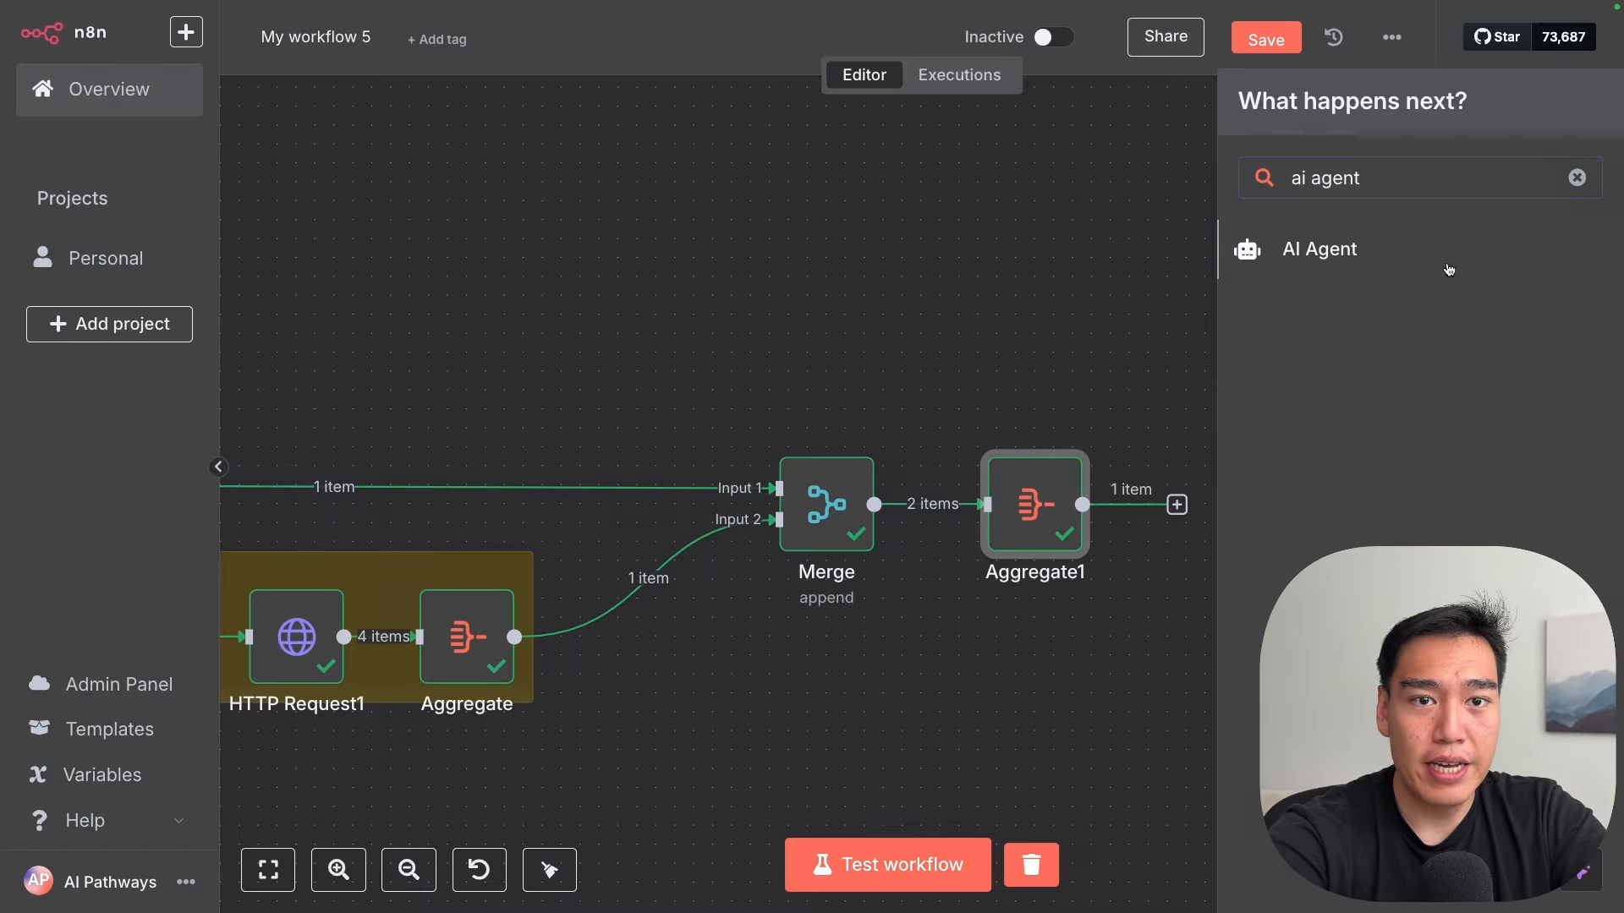
left_click(1449, 267)
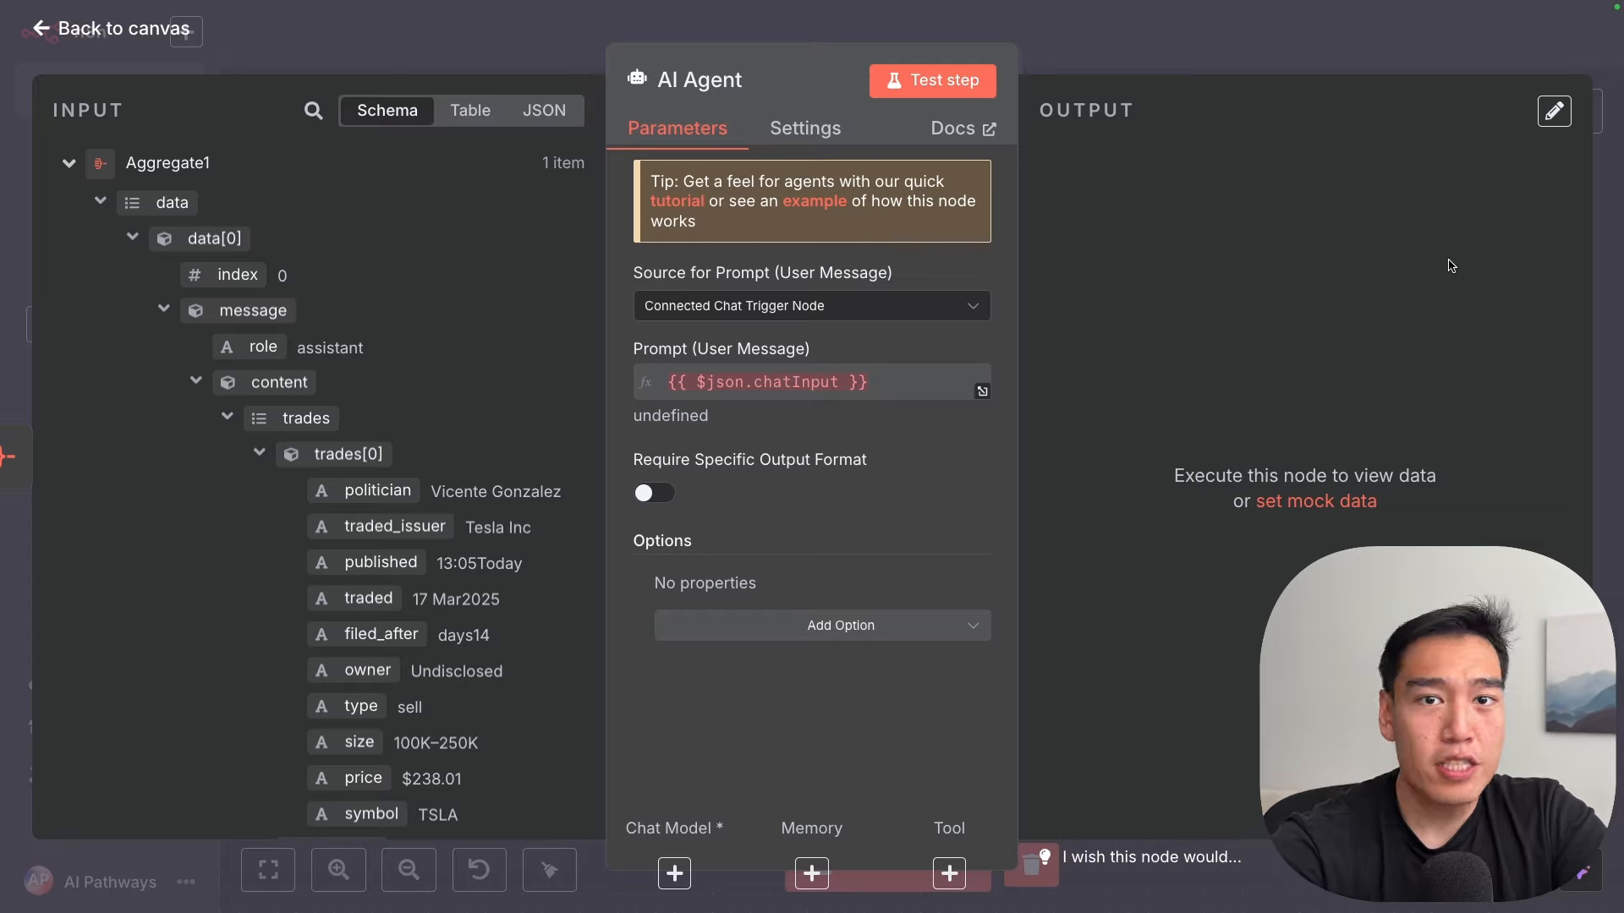
Step: Set the prompt source to Define below and enter an expression prompt with JSON.stringify($json.data[0].message.content.trades), JSON.stringify($json.data[1]) and the trade-analysis task
left_click(906, 306)
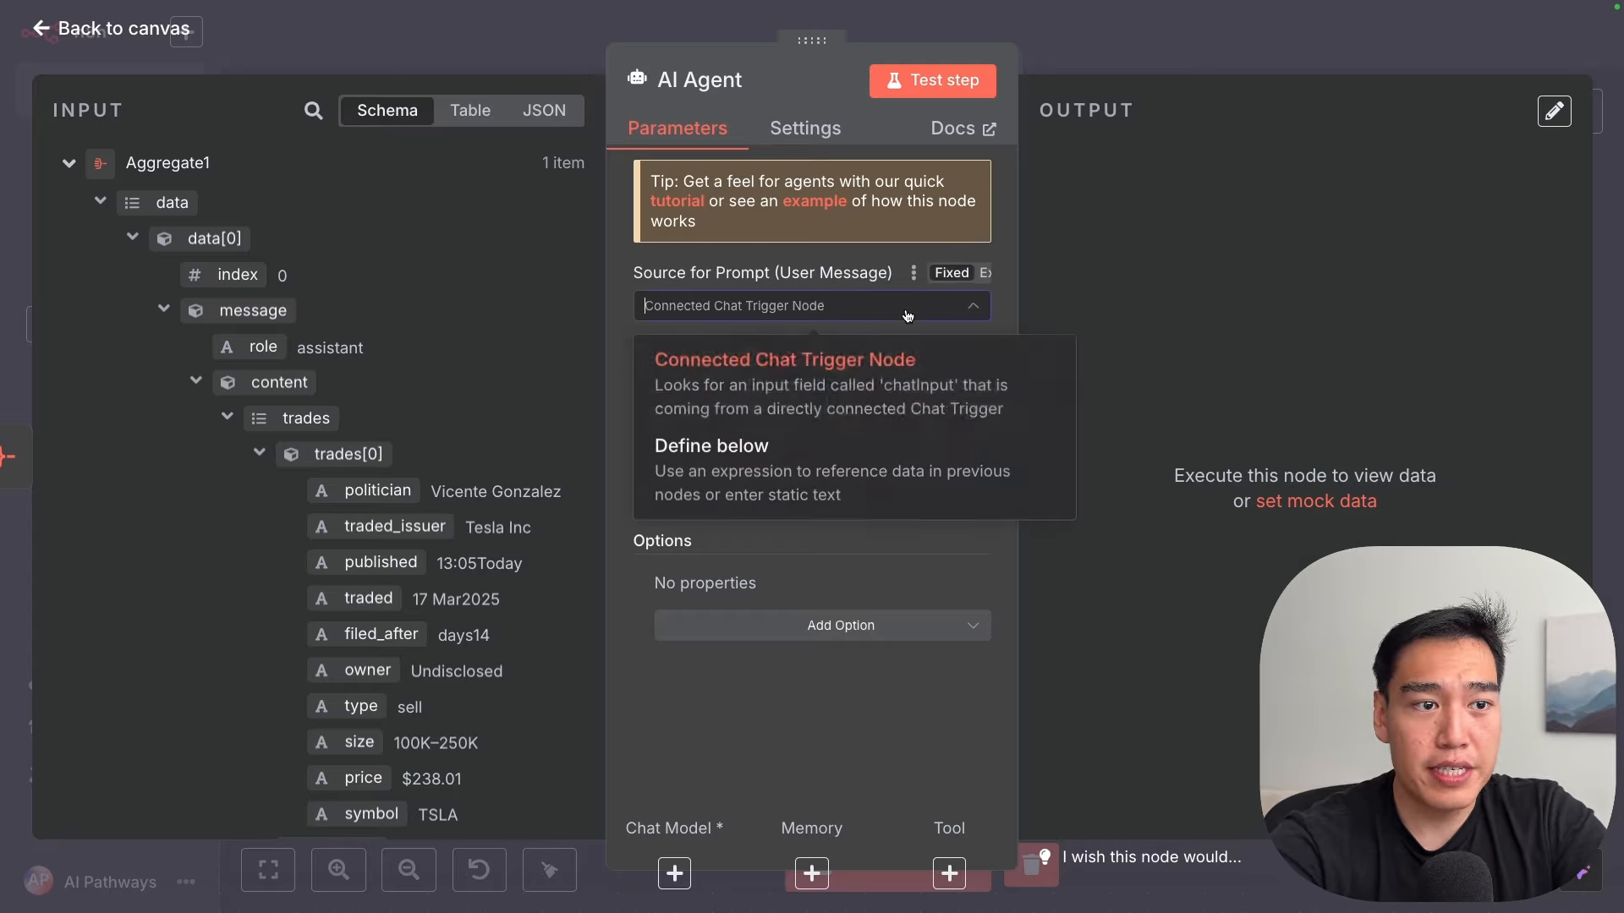
left_click(865, 438)
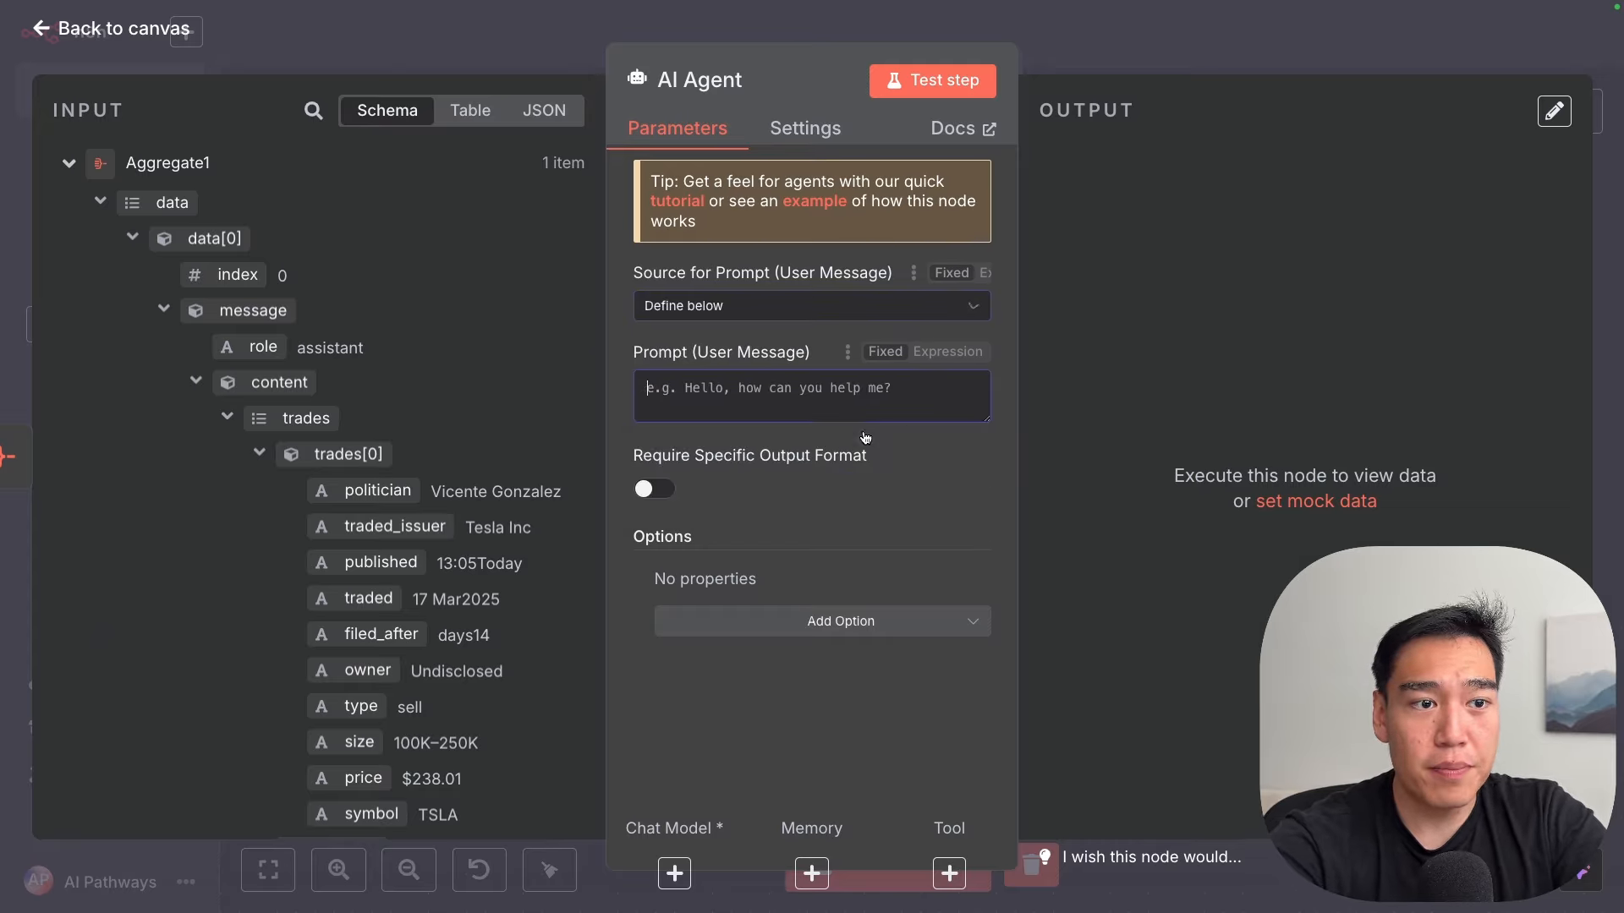
left_click(768, 406)
left_click(943, 353)
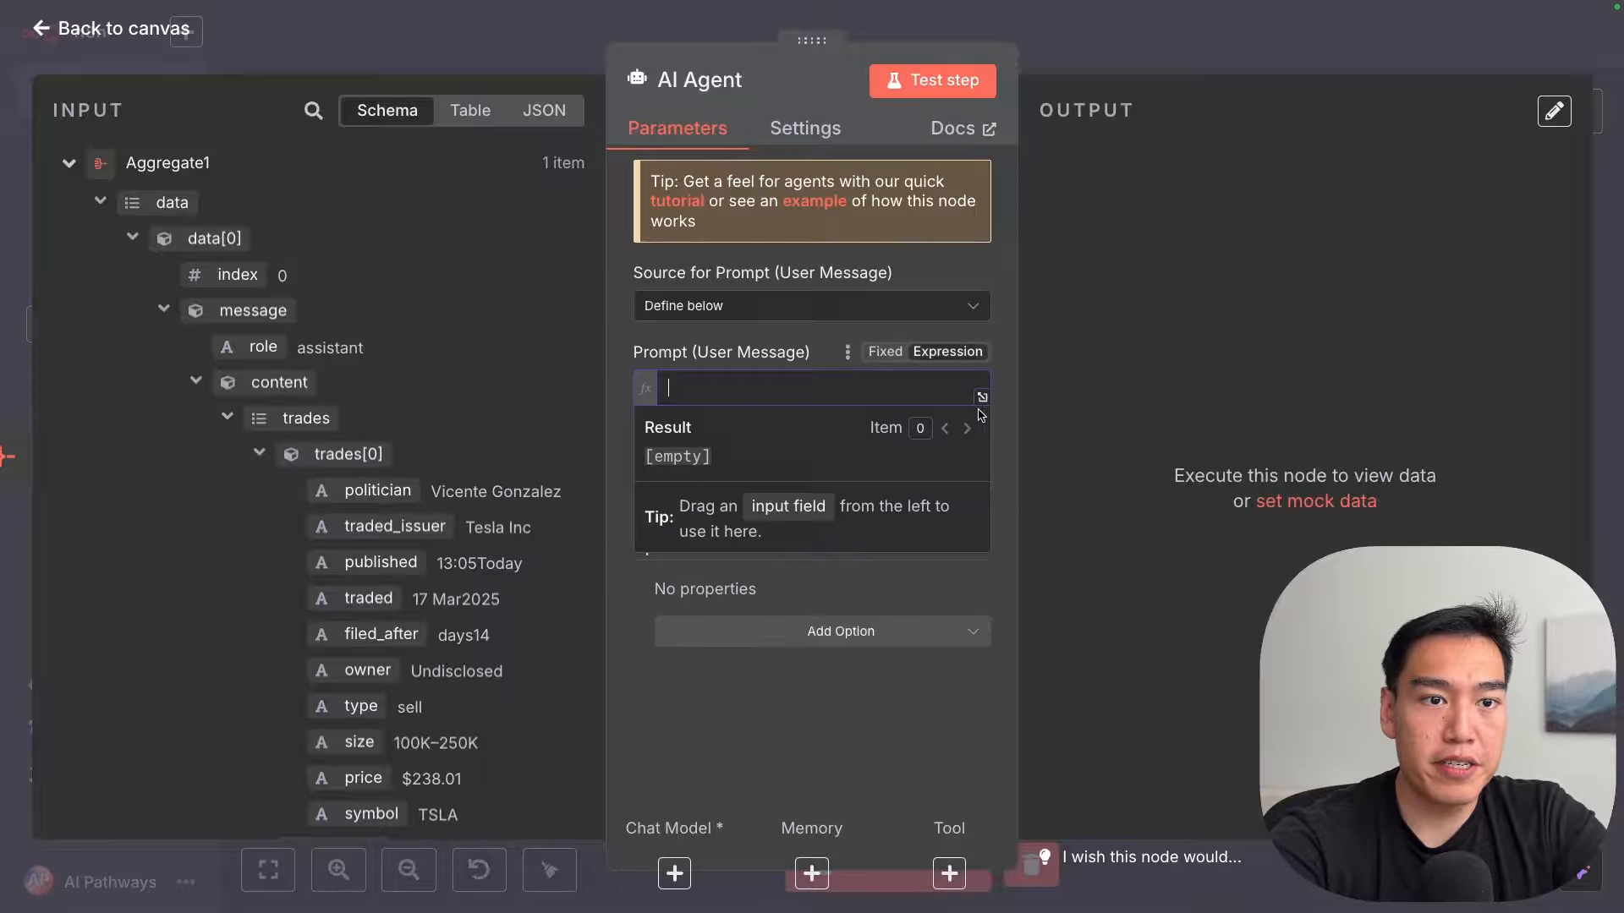
left_click(657, 397)
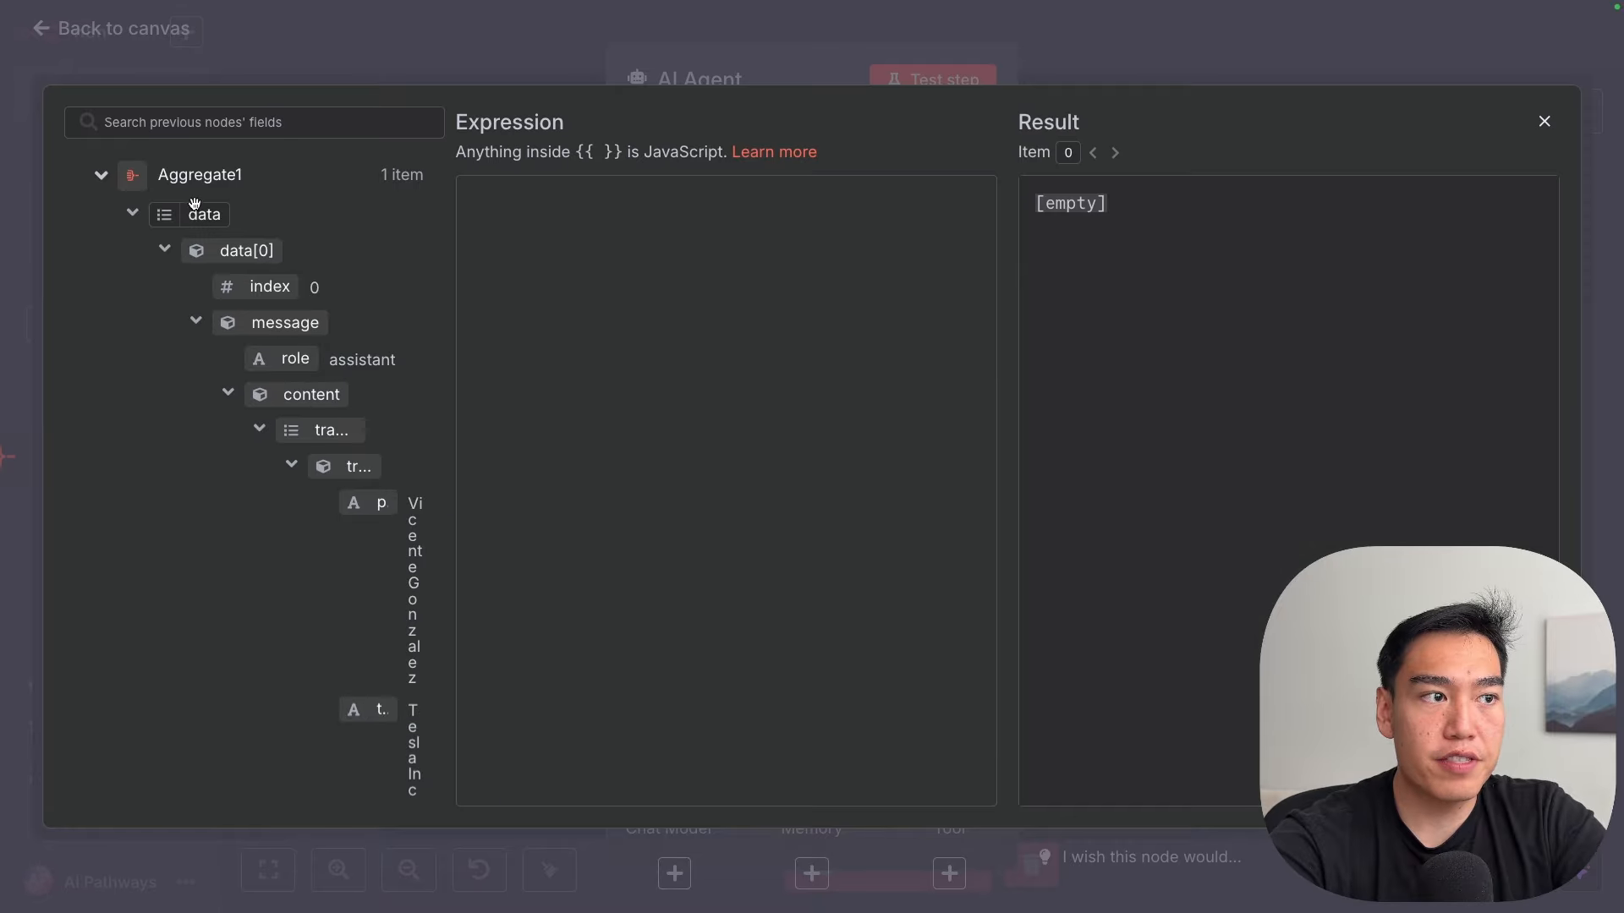
scroll(250, 401, "down", 4)
right_click(338, 463)
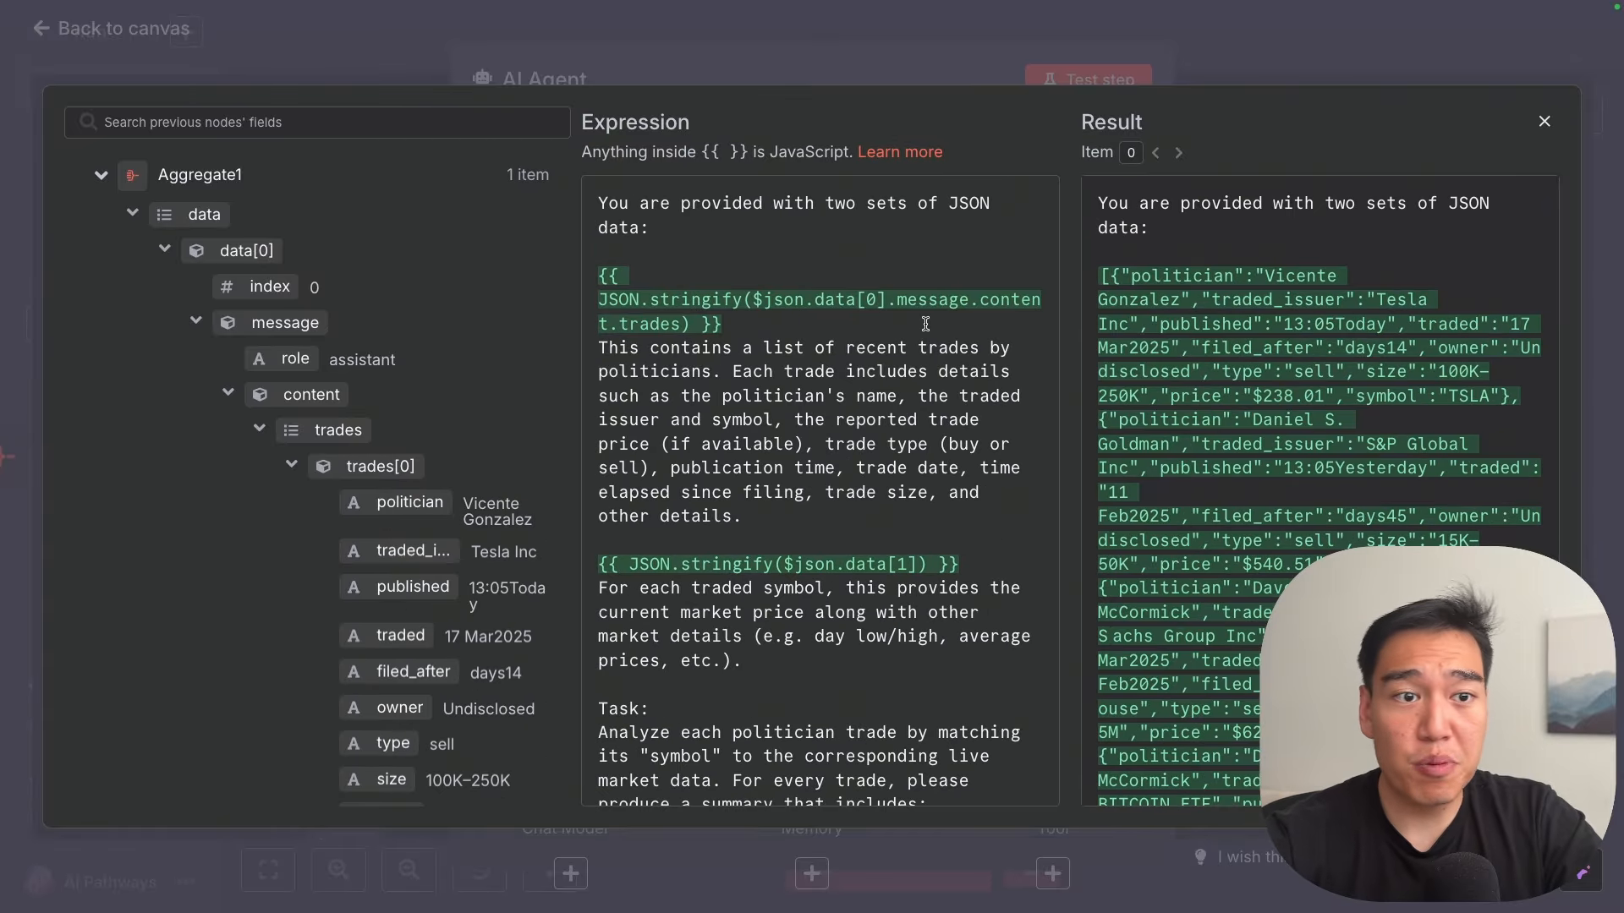
Step: Try inserting the trades list as {{ $json.data[0].message.content.trades }} above the JSON.stringify expression, with blank lines between them
double_click(650, 326)
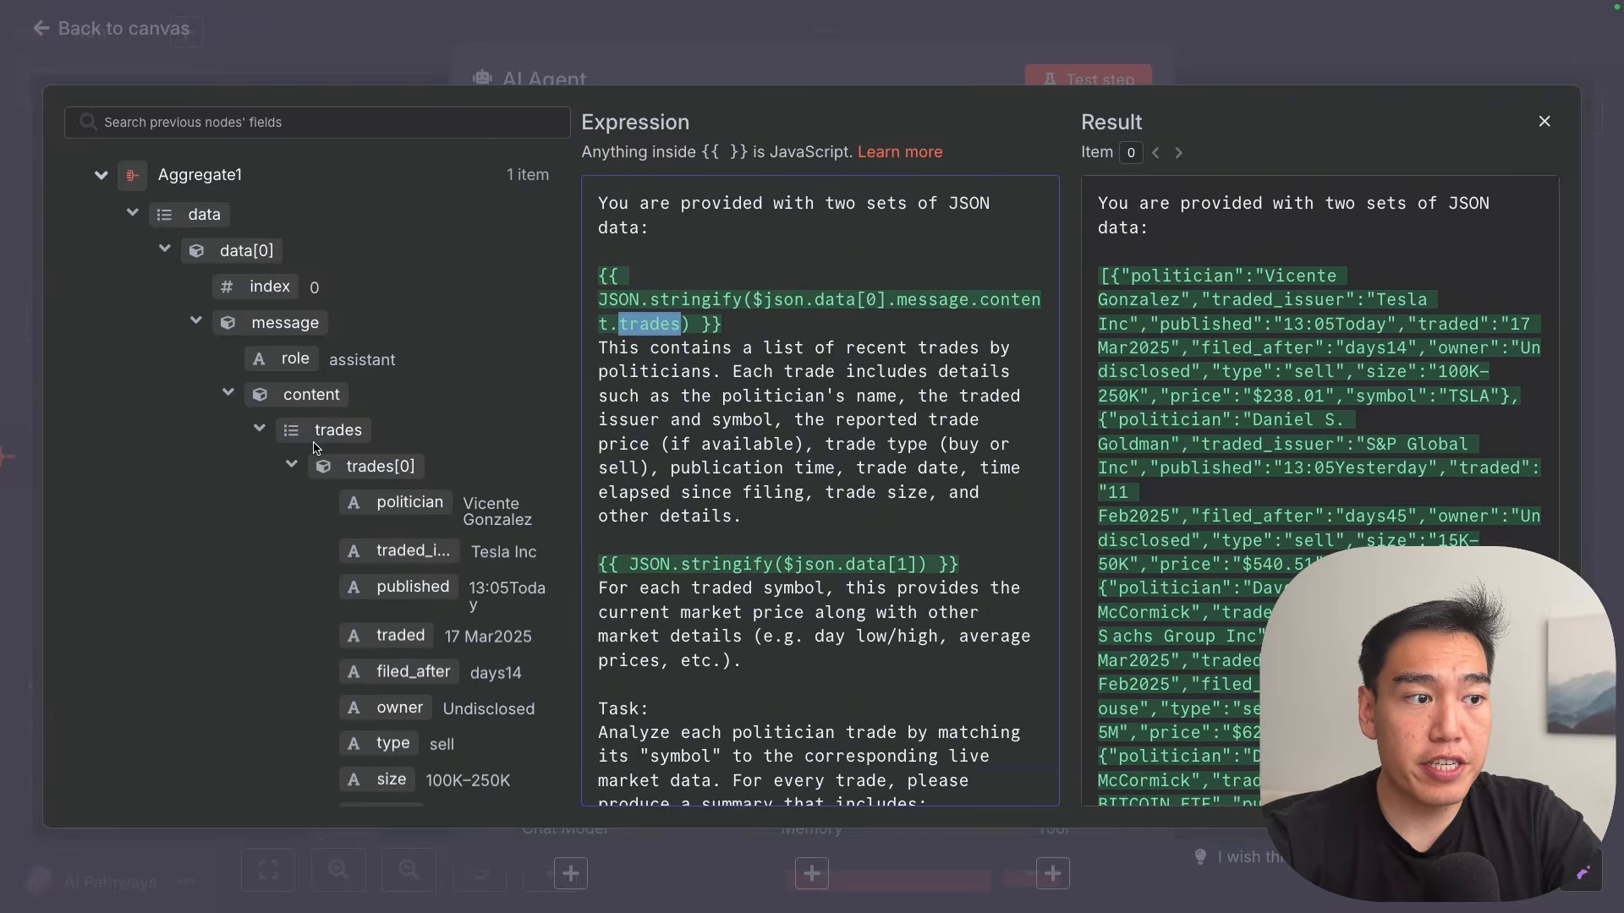
left_click_drag(320, 433, 603, 249)
key("ctrl+z")
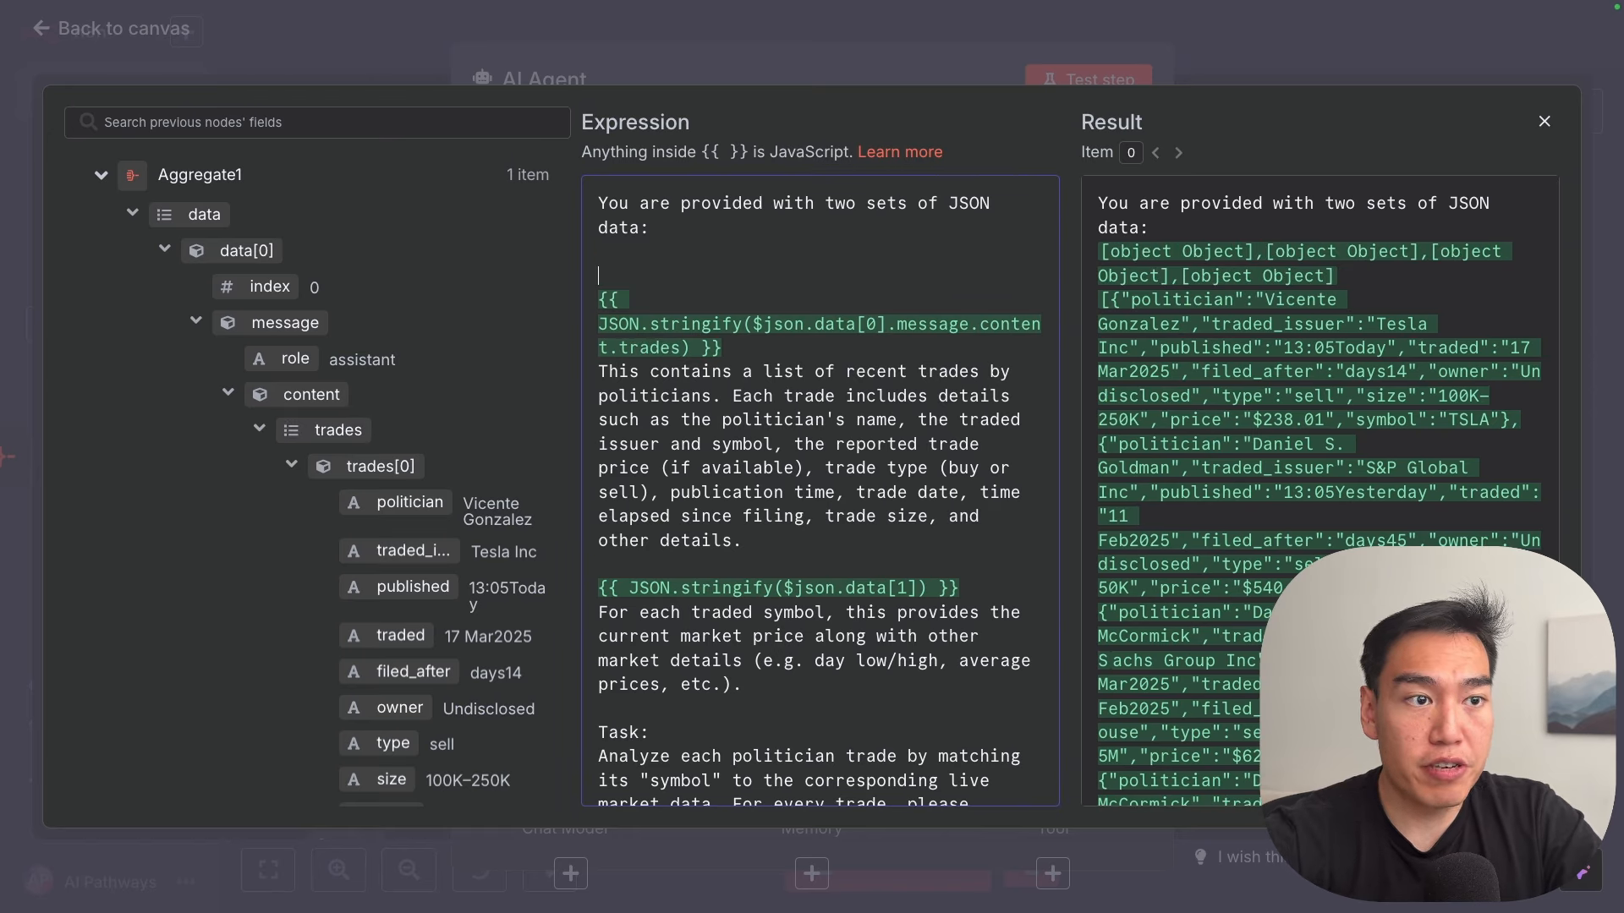
key("ctrl+shift+z")
left_click(1061, 254)
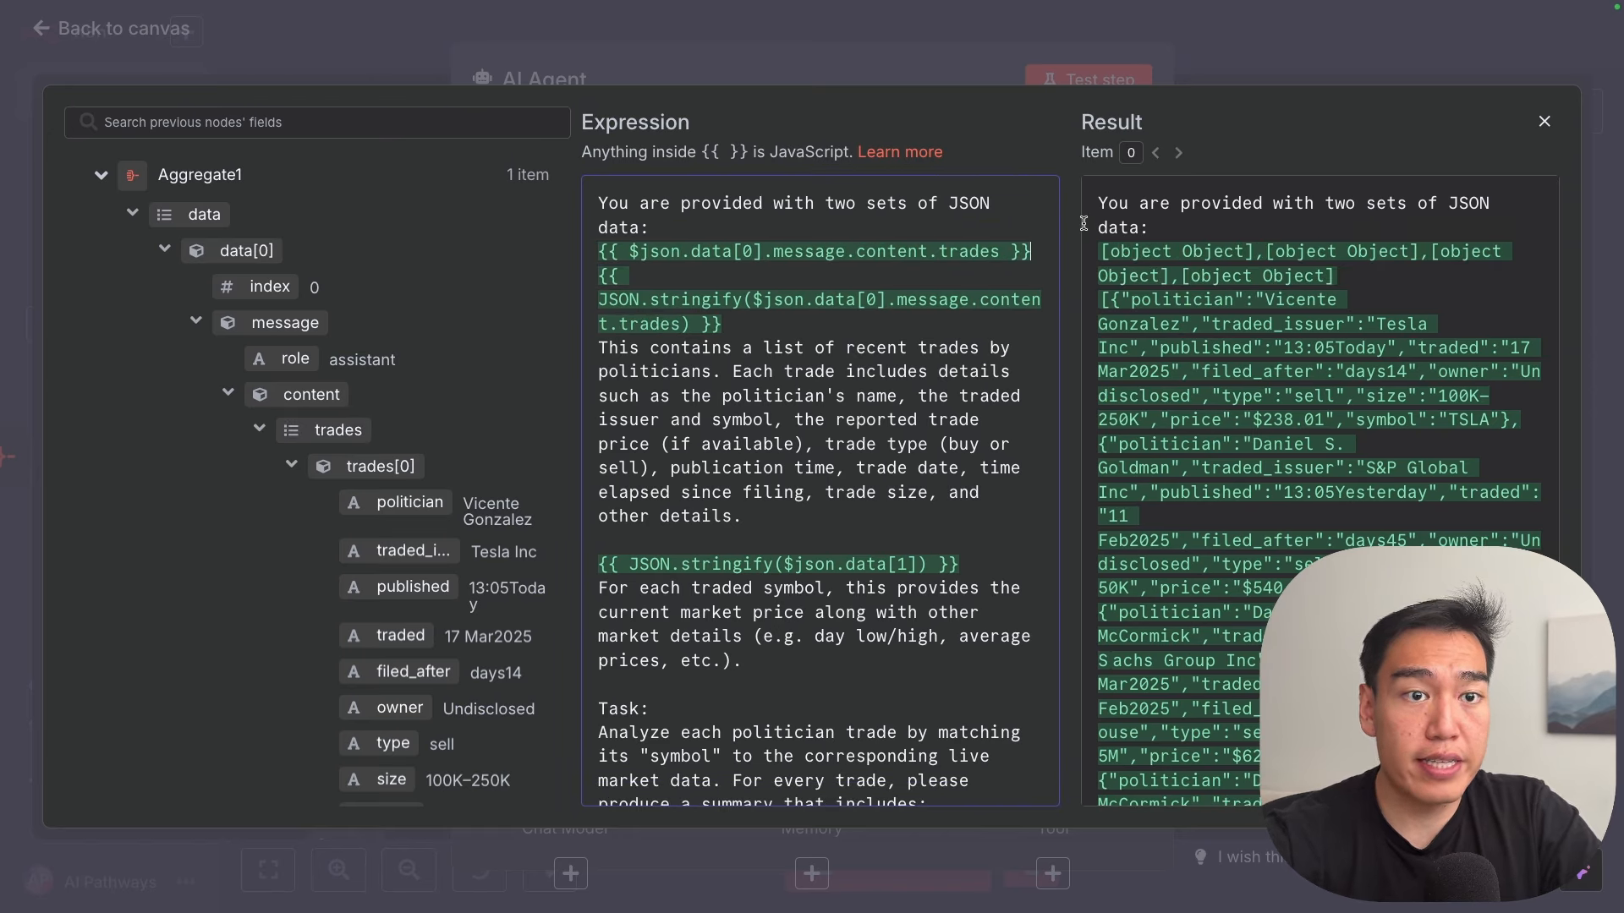
key("Return")
key("Return")
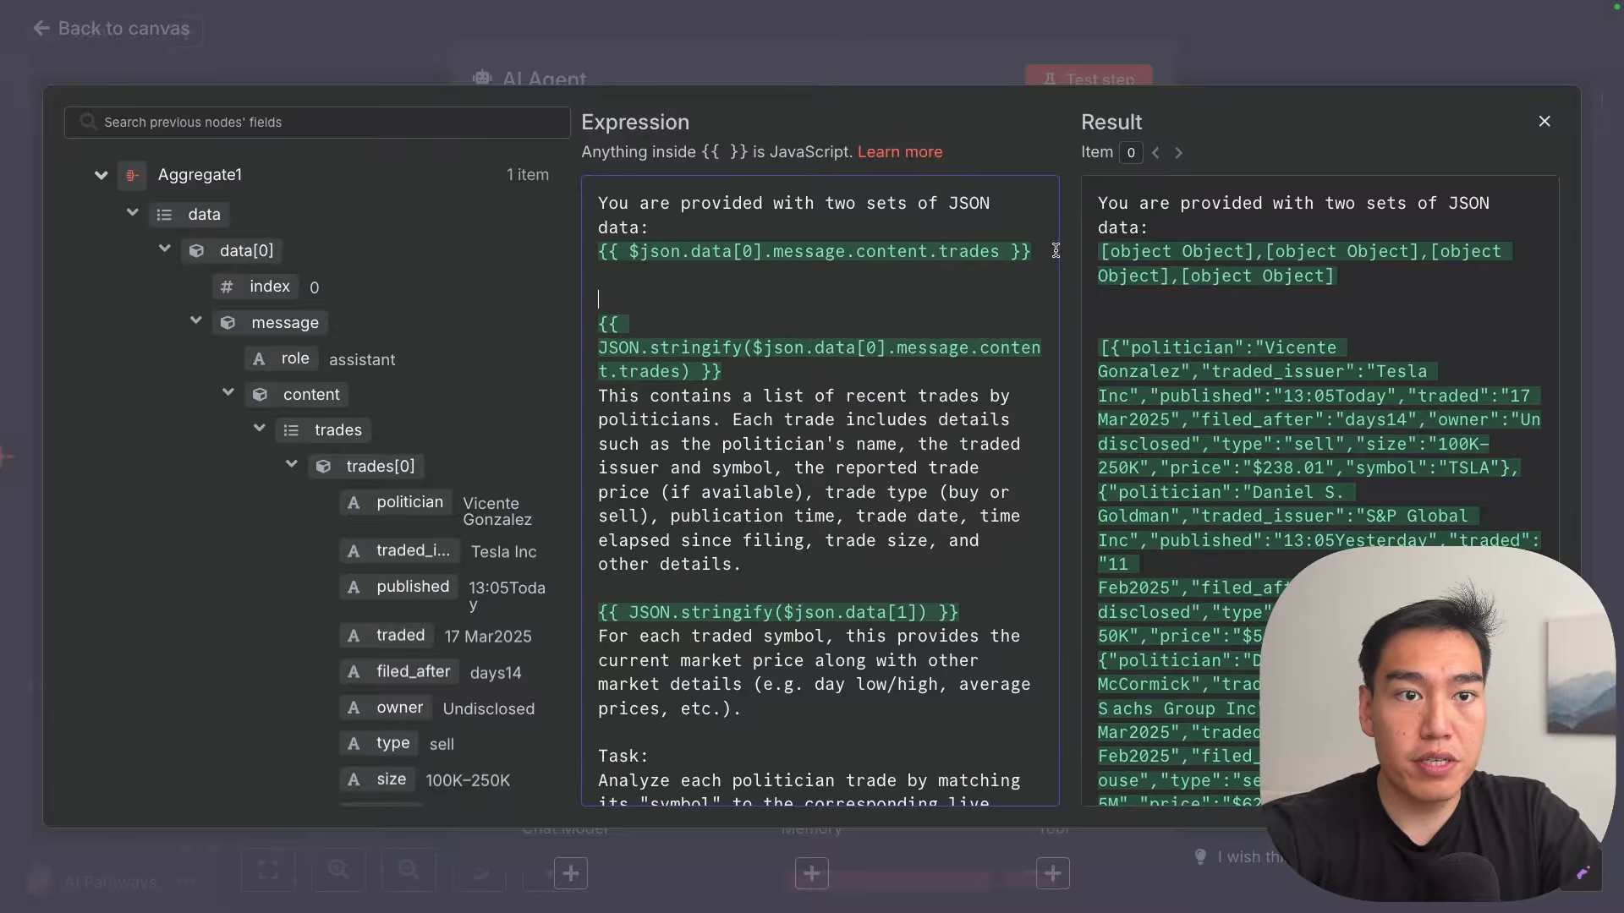
Step: Compare the raw trades expression with its result and try adding JSON.stringify to it
left_click_drag(1055, 250, 602, 251)
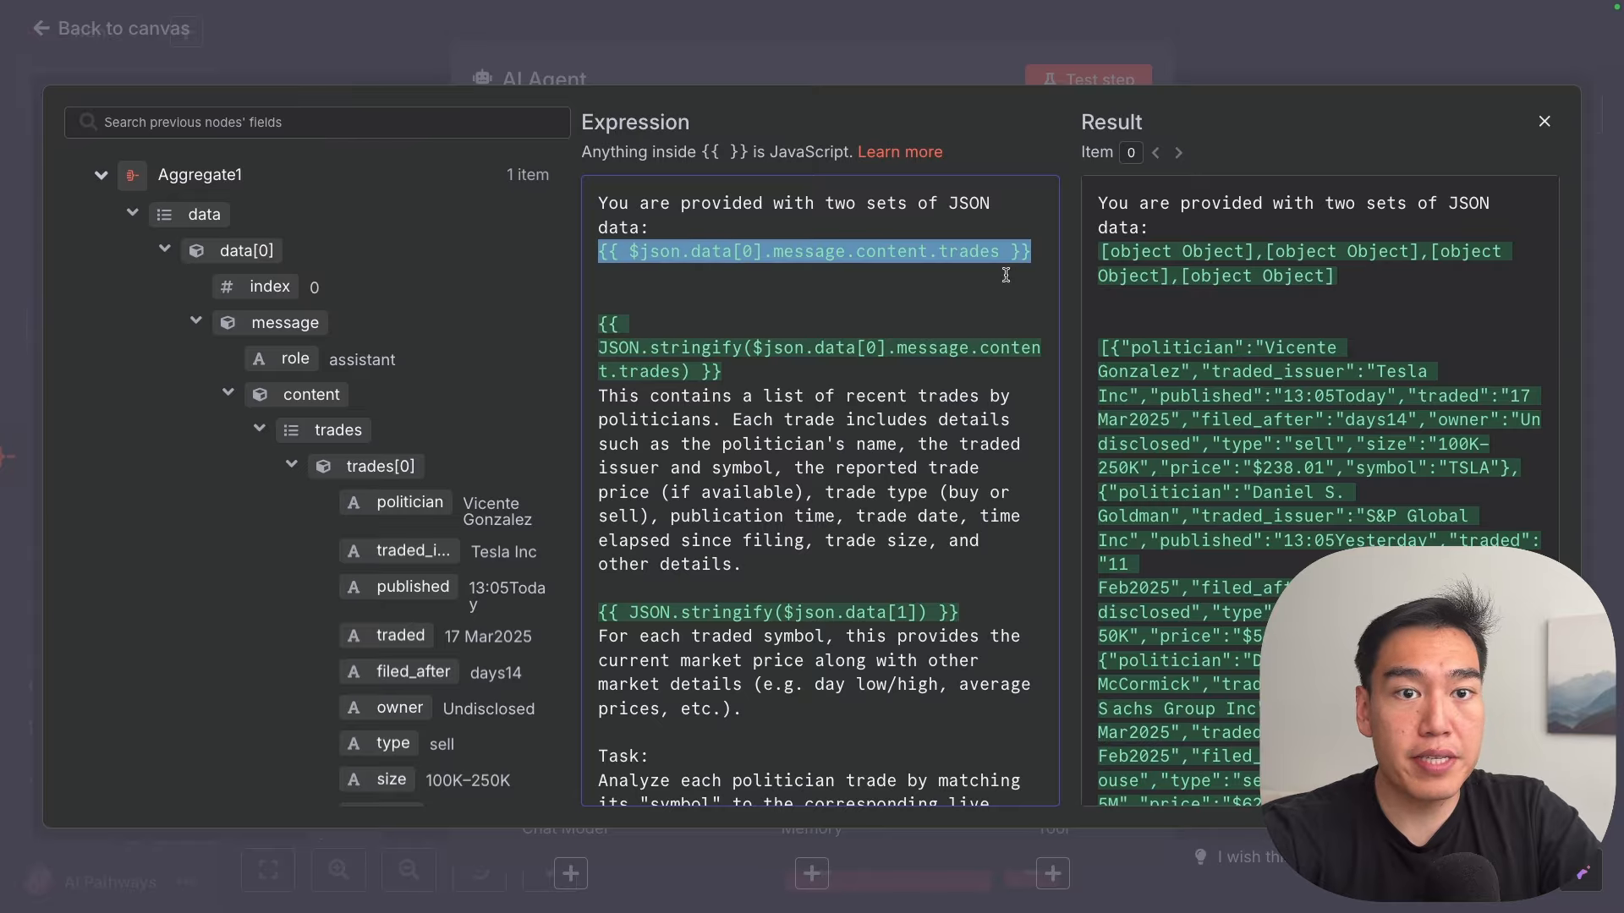
left_click_drag(1340, 280, 1135, 271)
left_click(1197, 273)
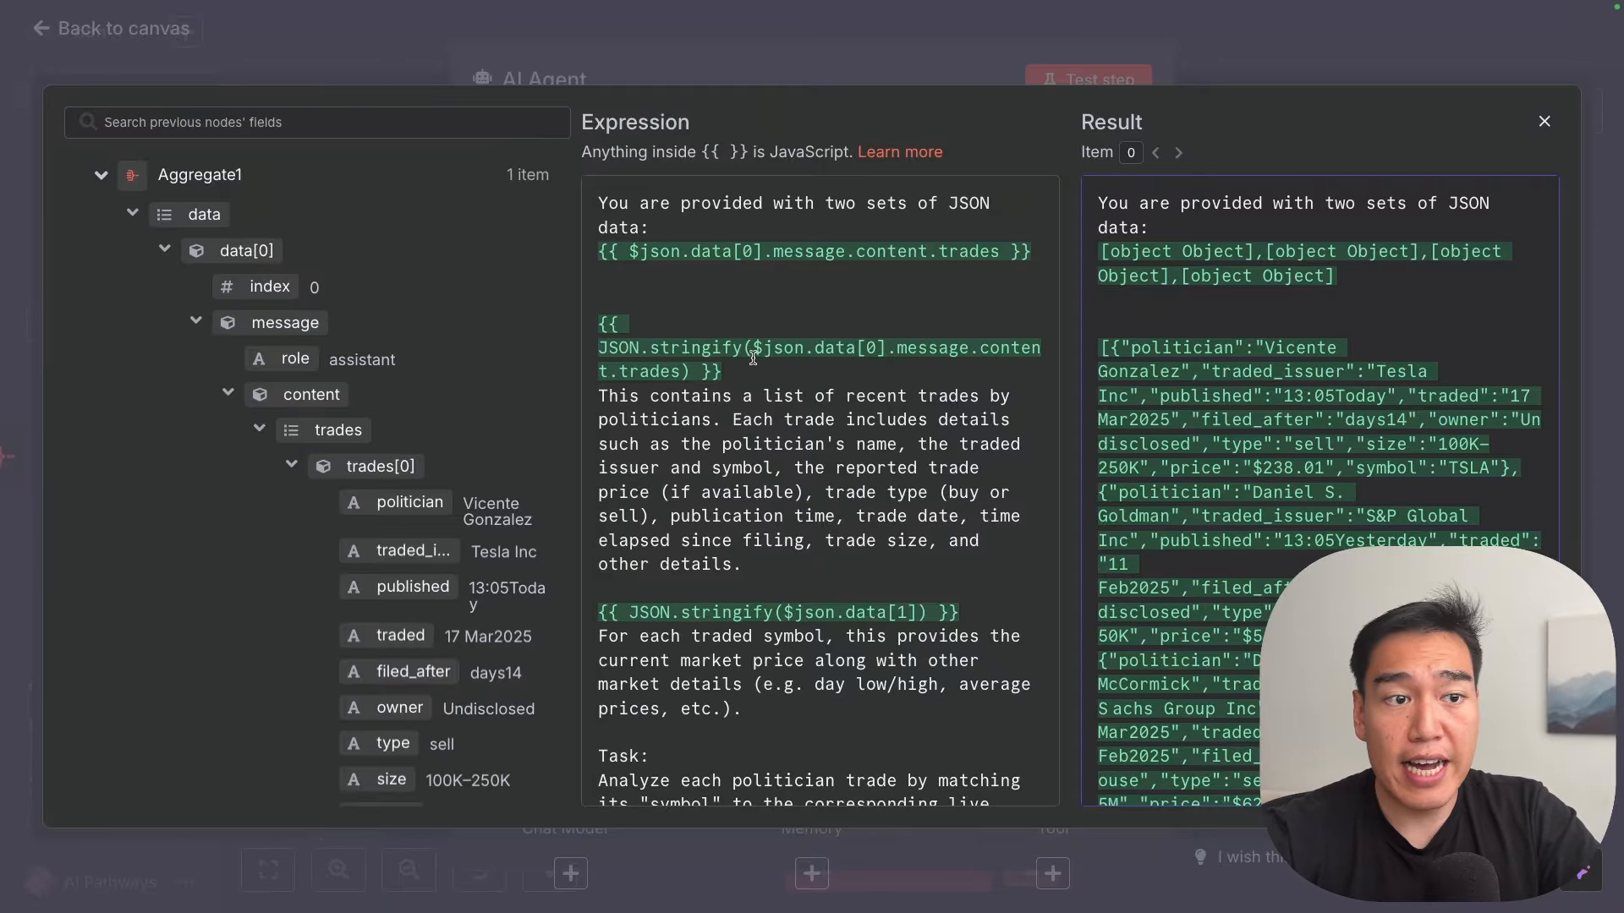
left_click_drag(740, 346, 609, 353)
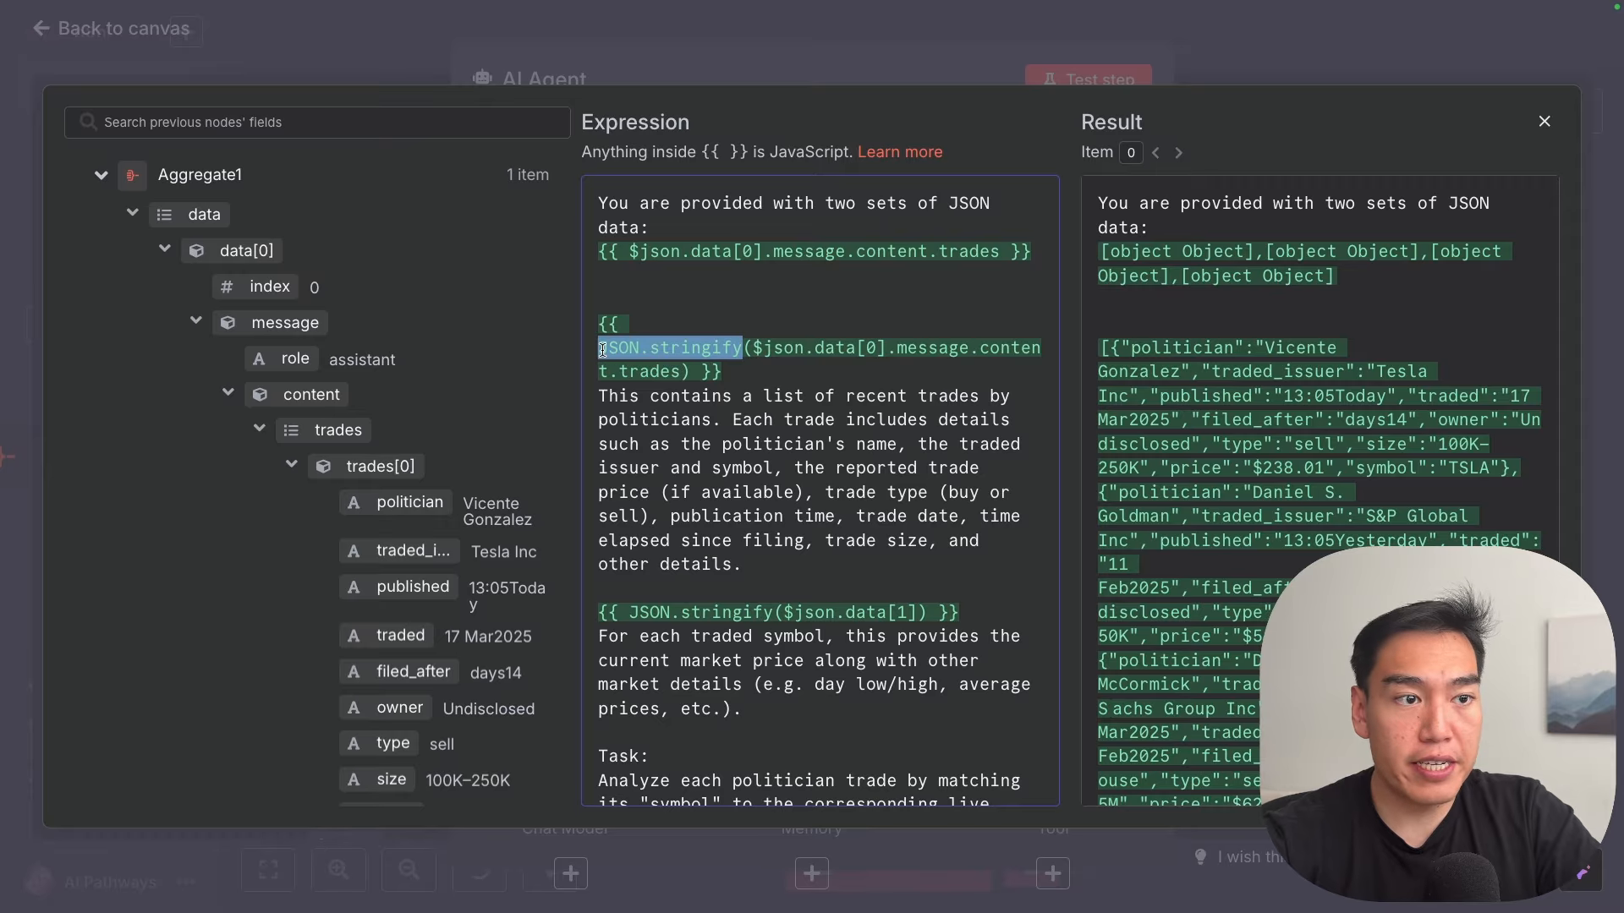
left_click(600, 246)
type("JSON.stringify")
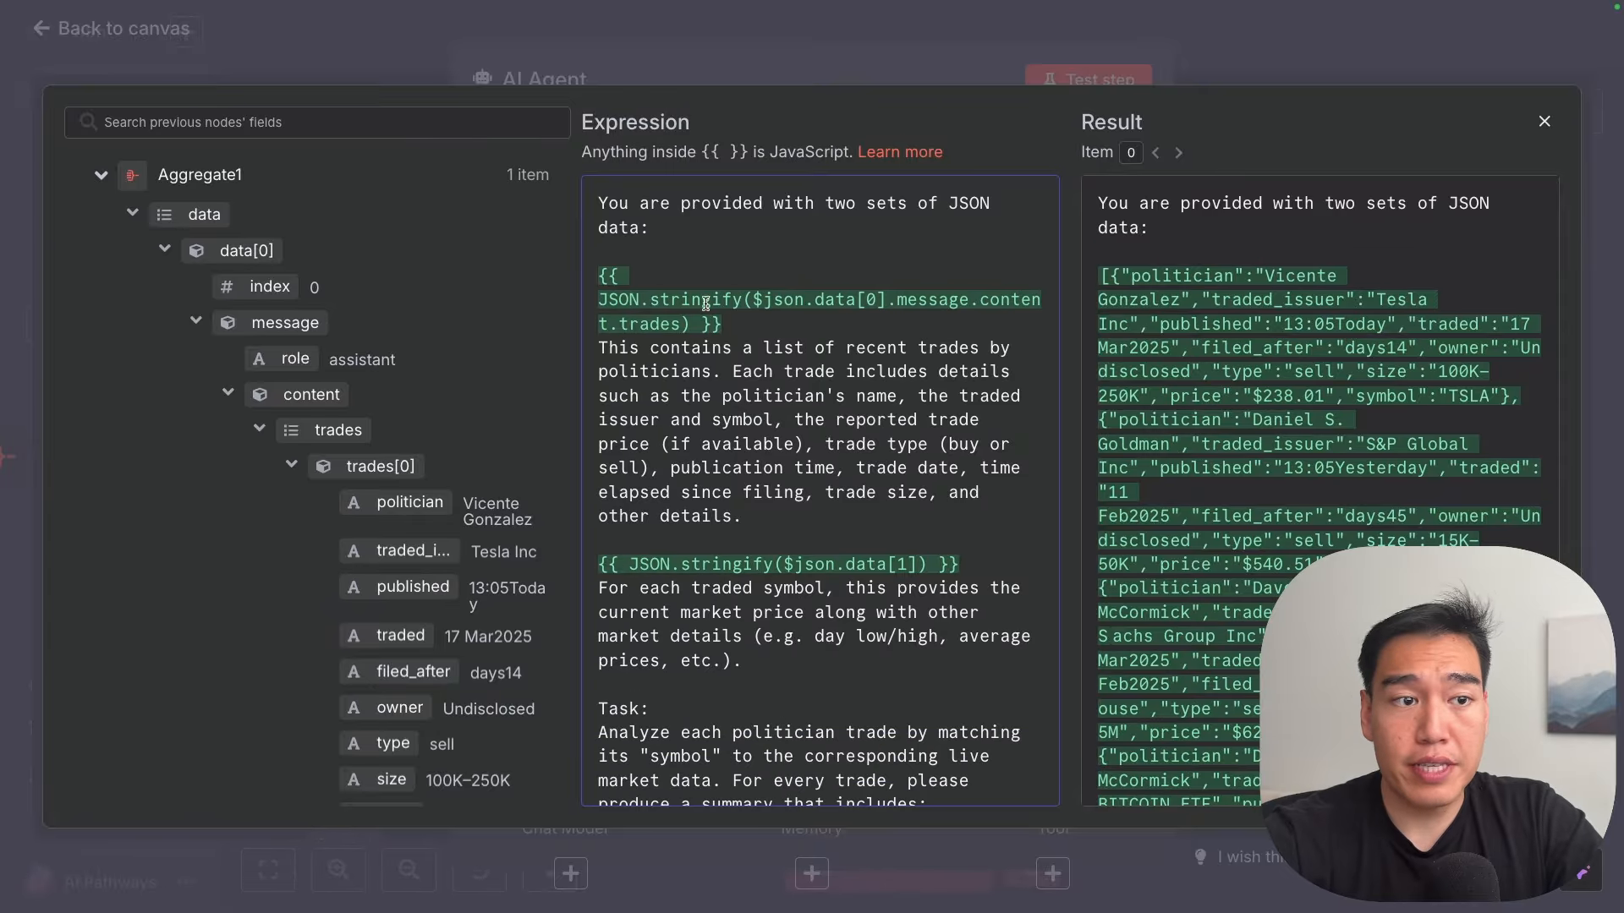
Step: Read the prompt's trades JSON expression and the description of the trade list beneath it
scroll(705, 303, "down", 1)
left_click_drag(720, 320, 890, 349)
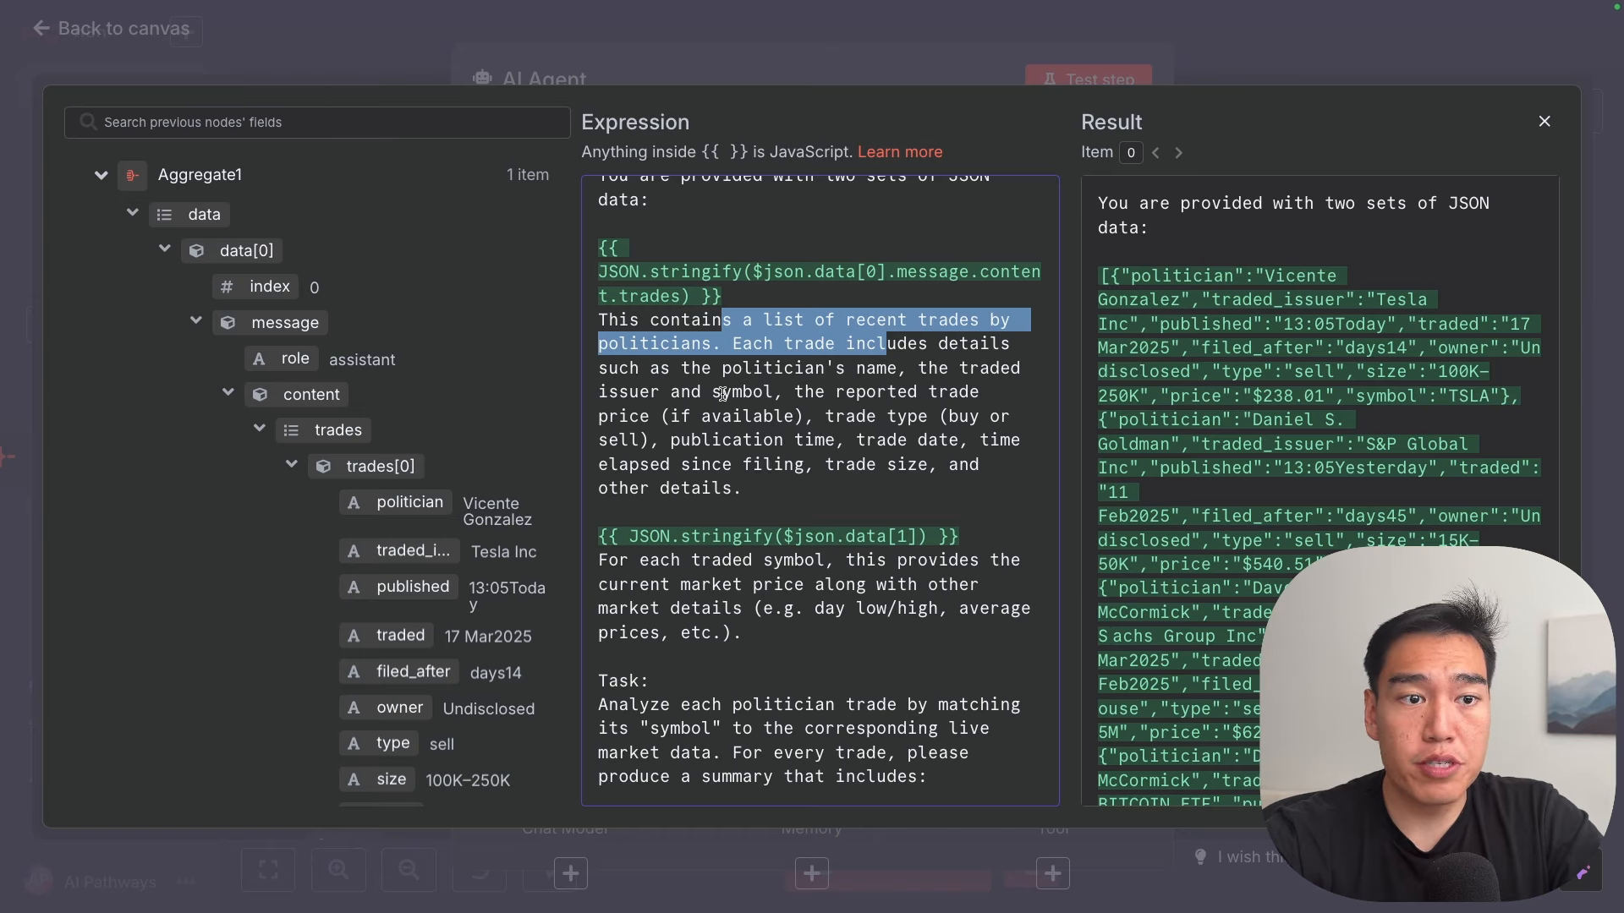
scroll(723, 394, "down", 3)
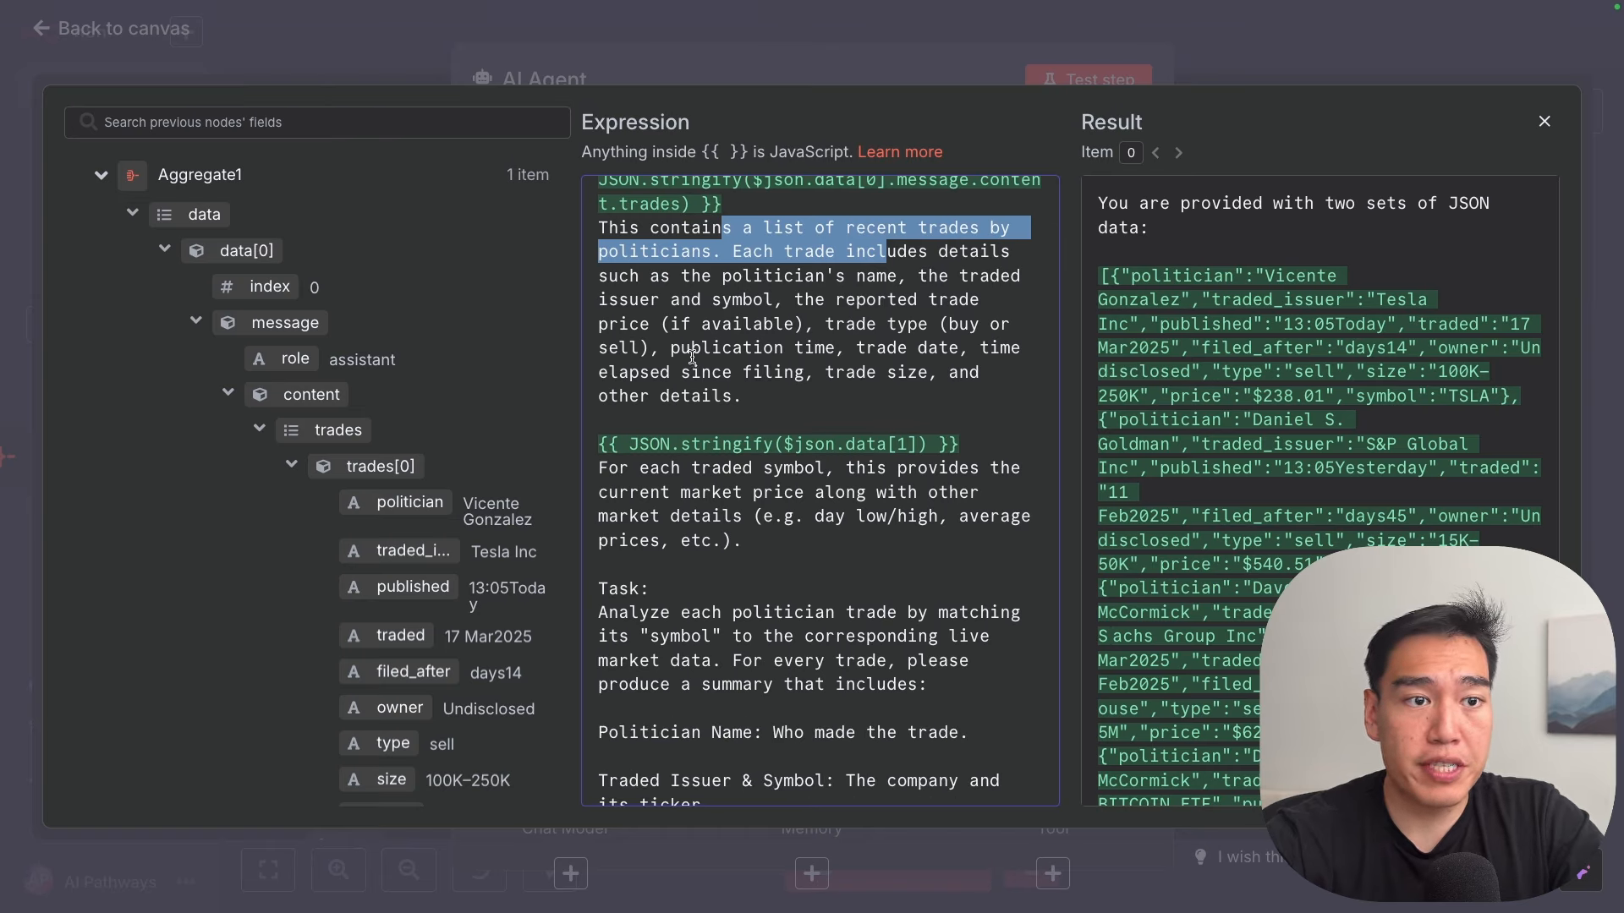
scroll(1014, 261, "down", 1)
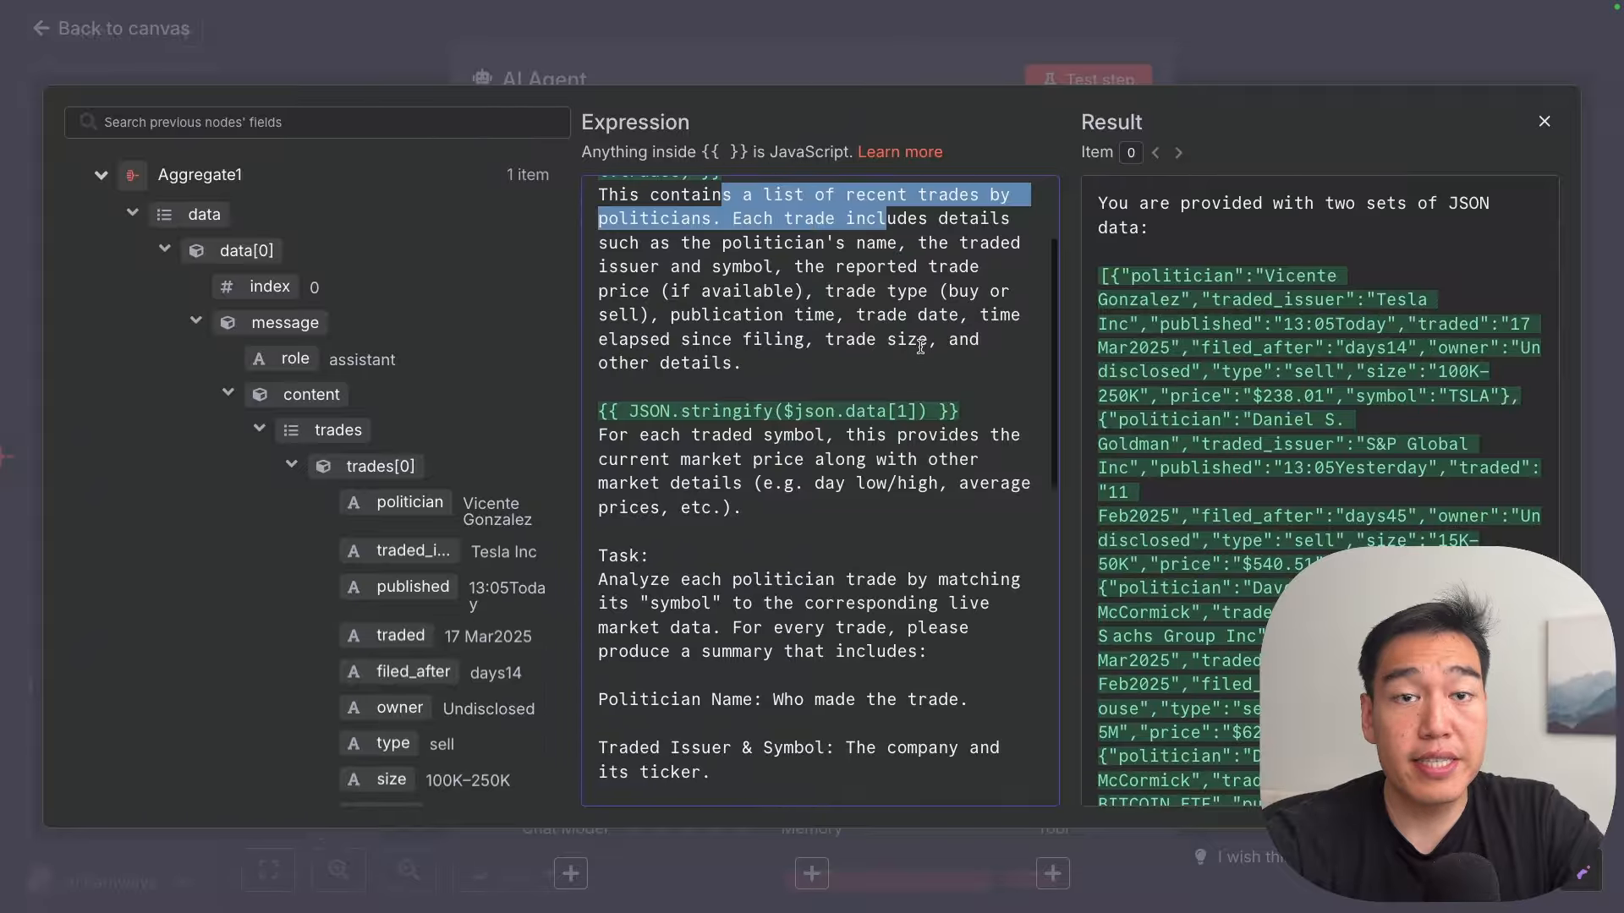
scroll(922, 345, "down", 1)
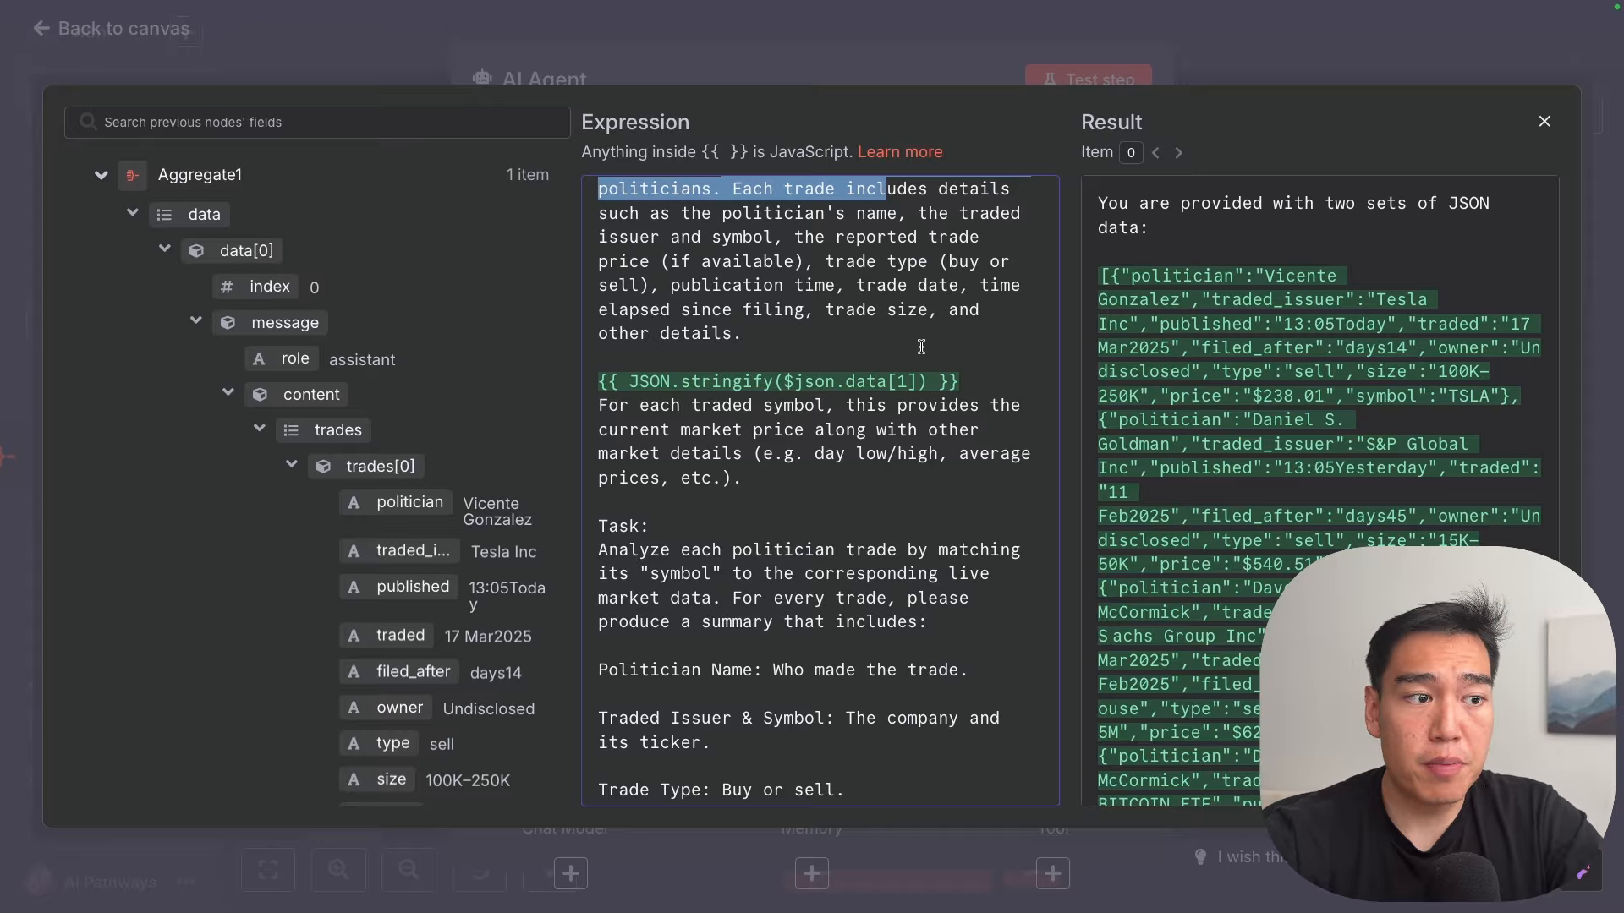
Step: Try inserting the stock data from Aggregate1 as {{ $json.data[1] }} above its JSON.stringify expression and check how it resolves
left_click(229, 393)
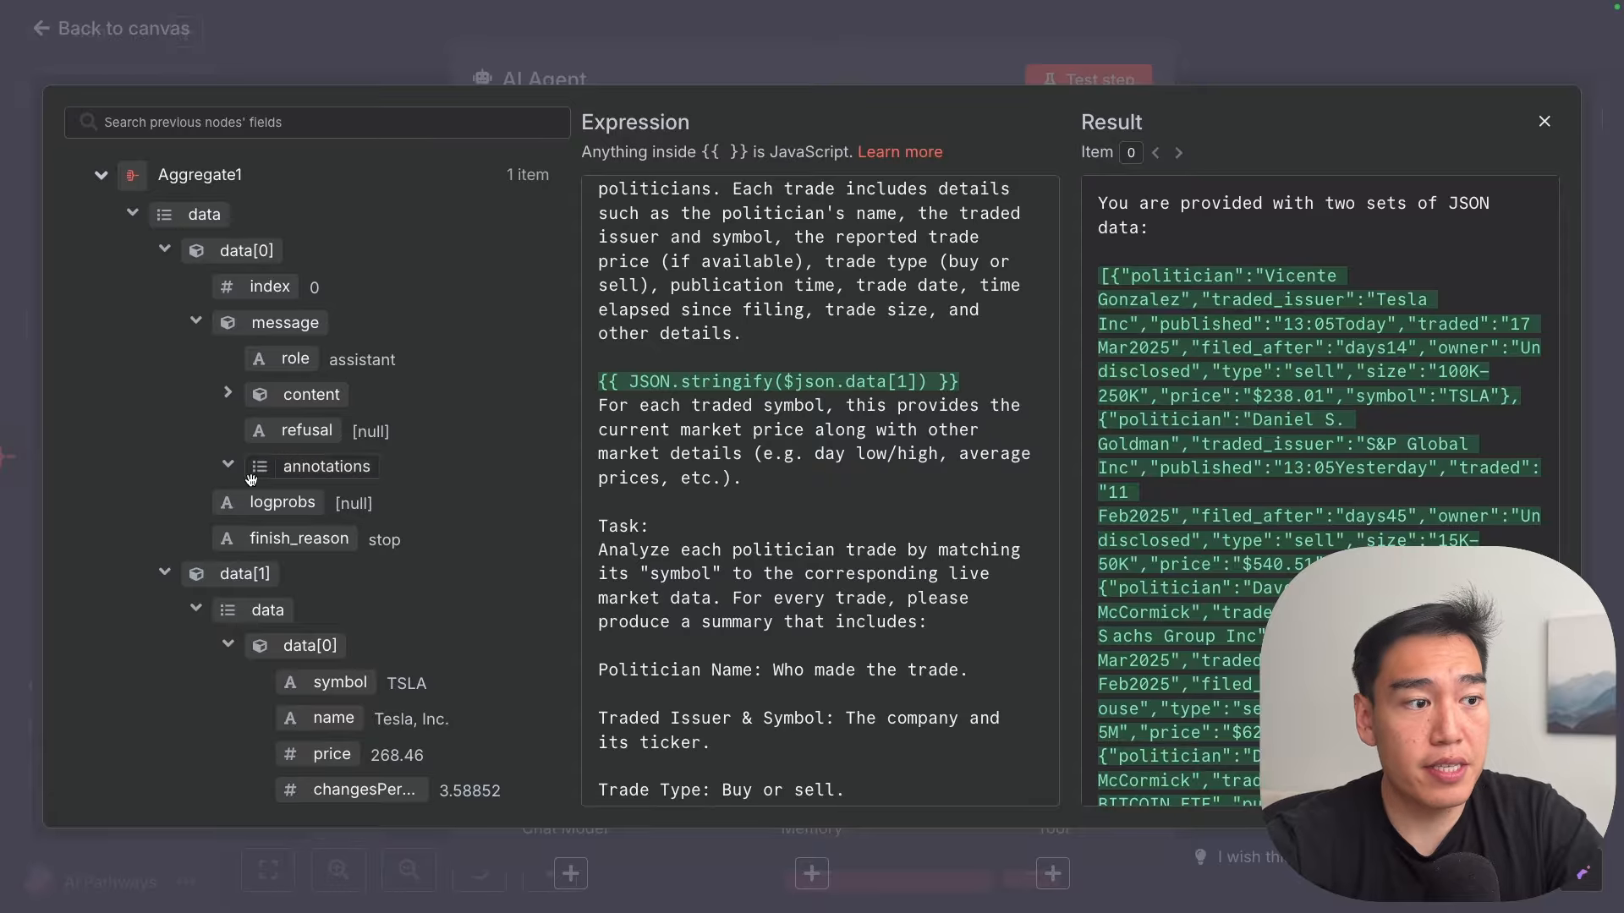
left_click(162, 576)
left_click(164, 577)
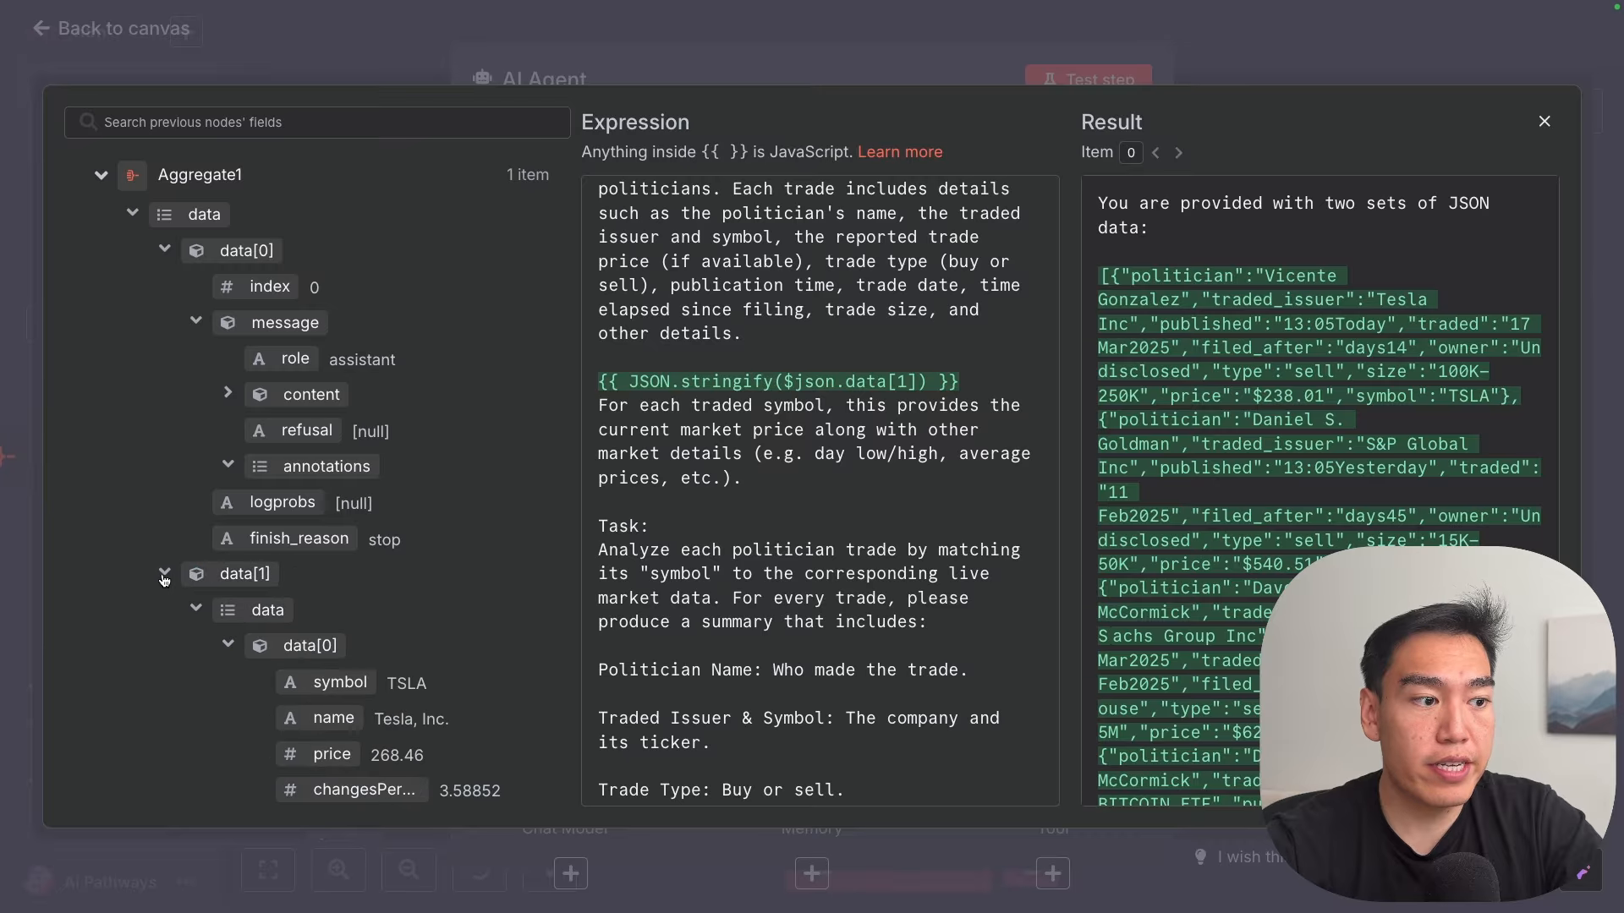
scroll(355, 656, "down", 10)
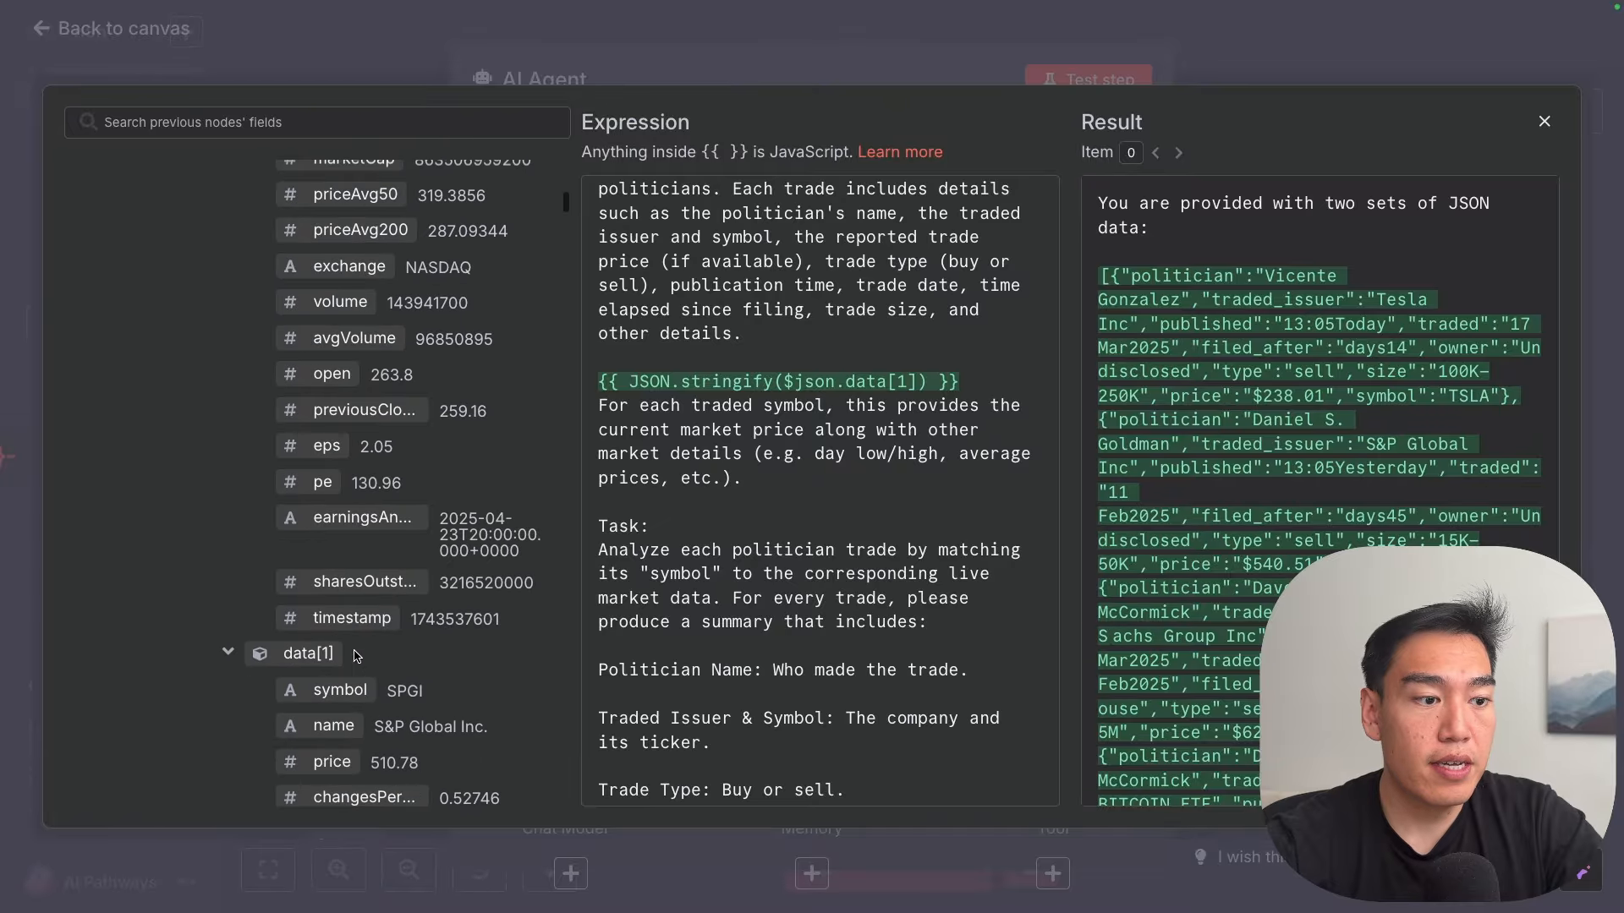
scroll(355, 656, "up", 10)
left_click_drag(226, 574, 707, 355)
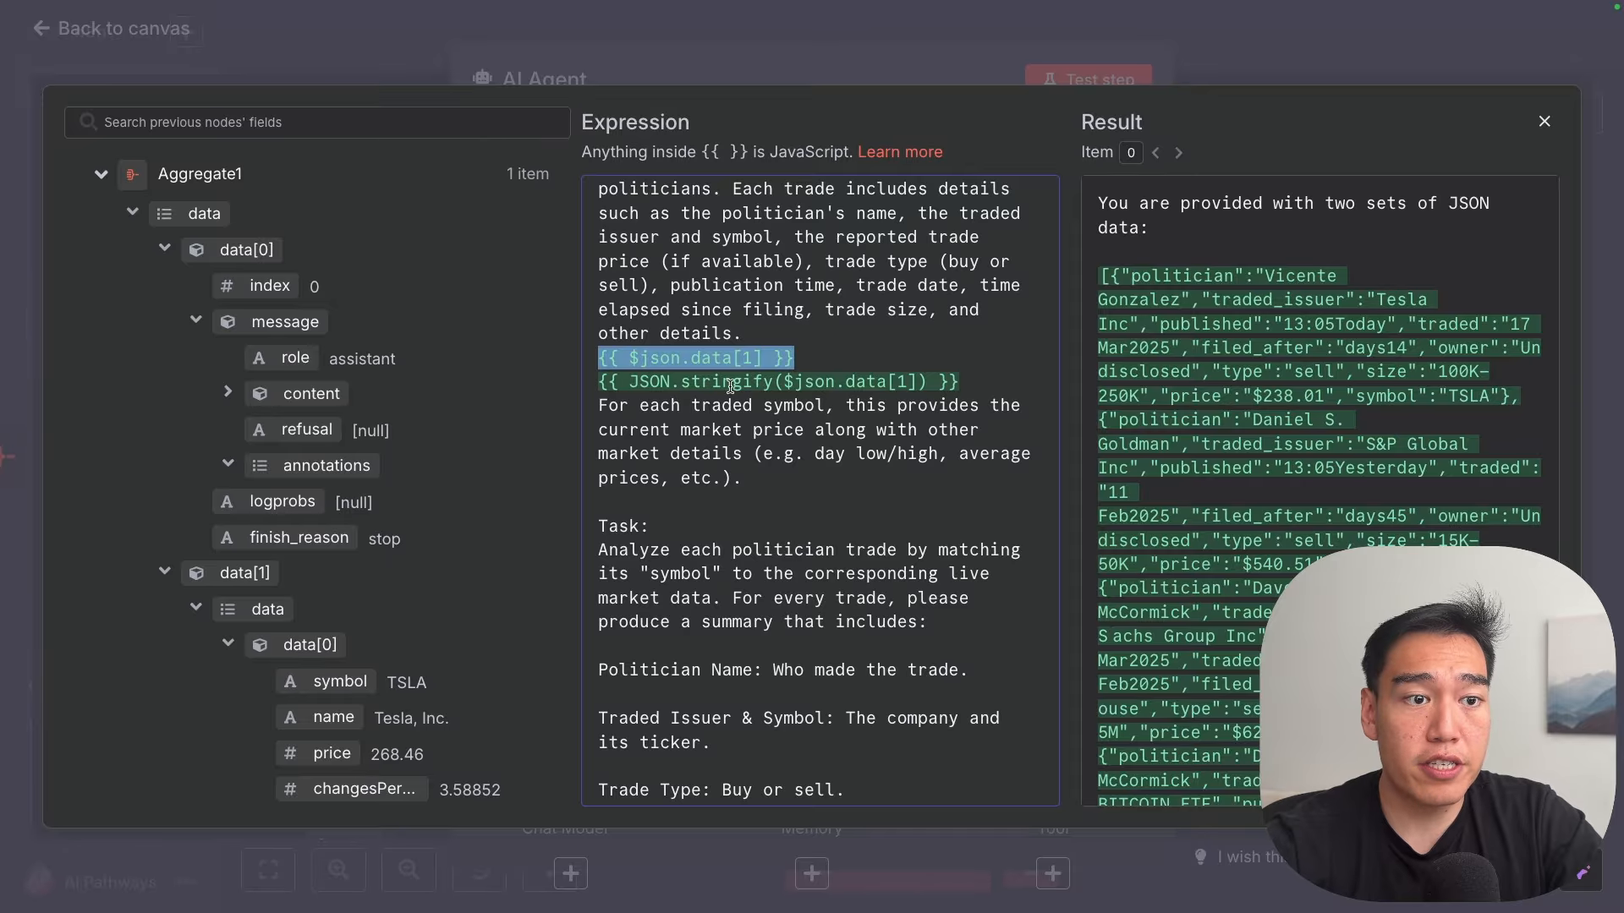
scroll(1247, 365, "down", 10)
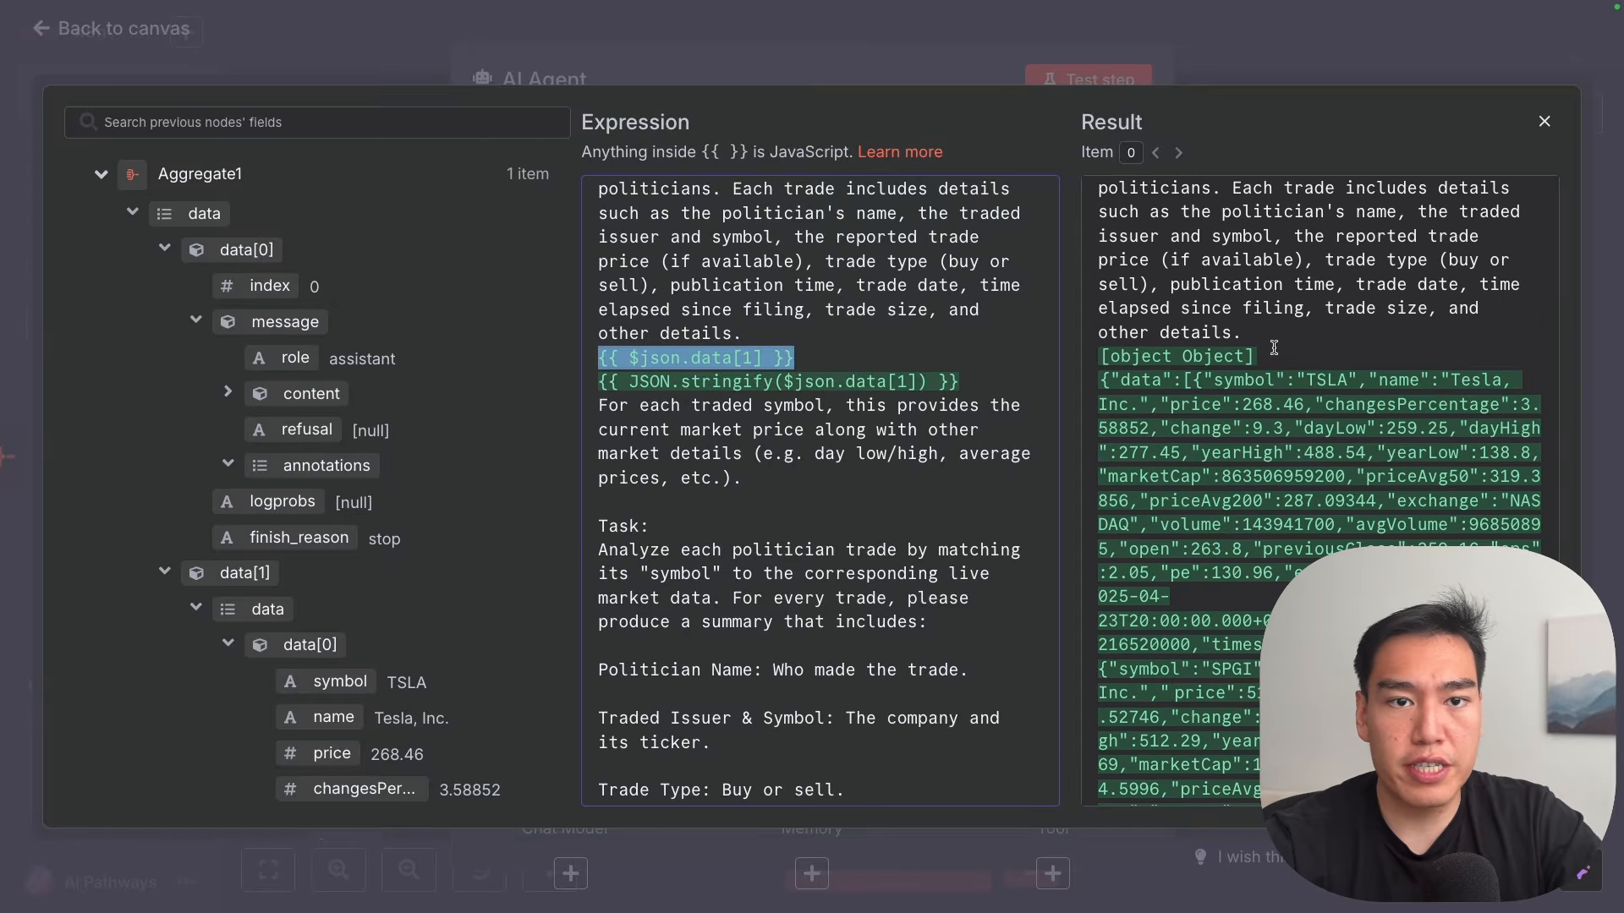
left_click_drag(1274, 352, 1119, 360)
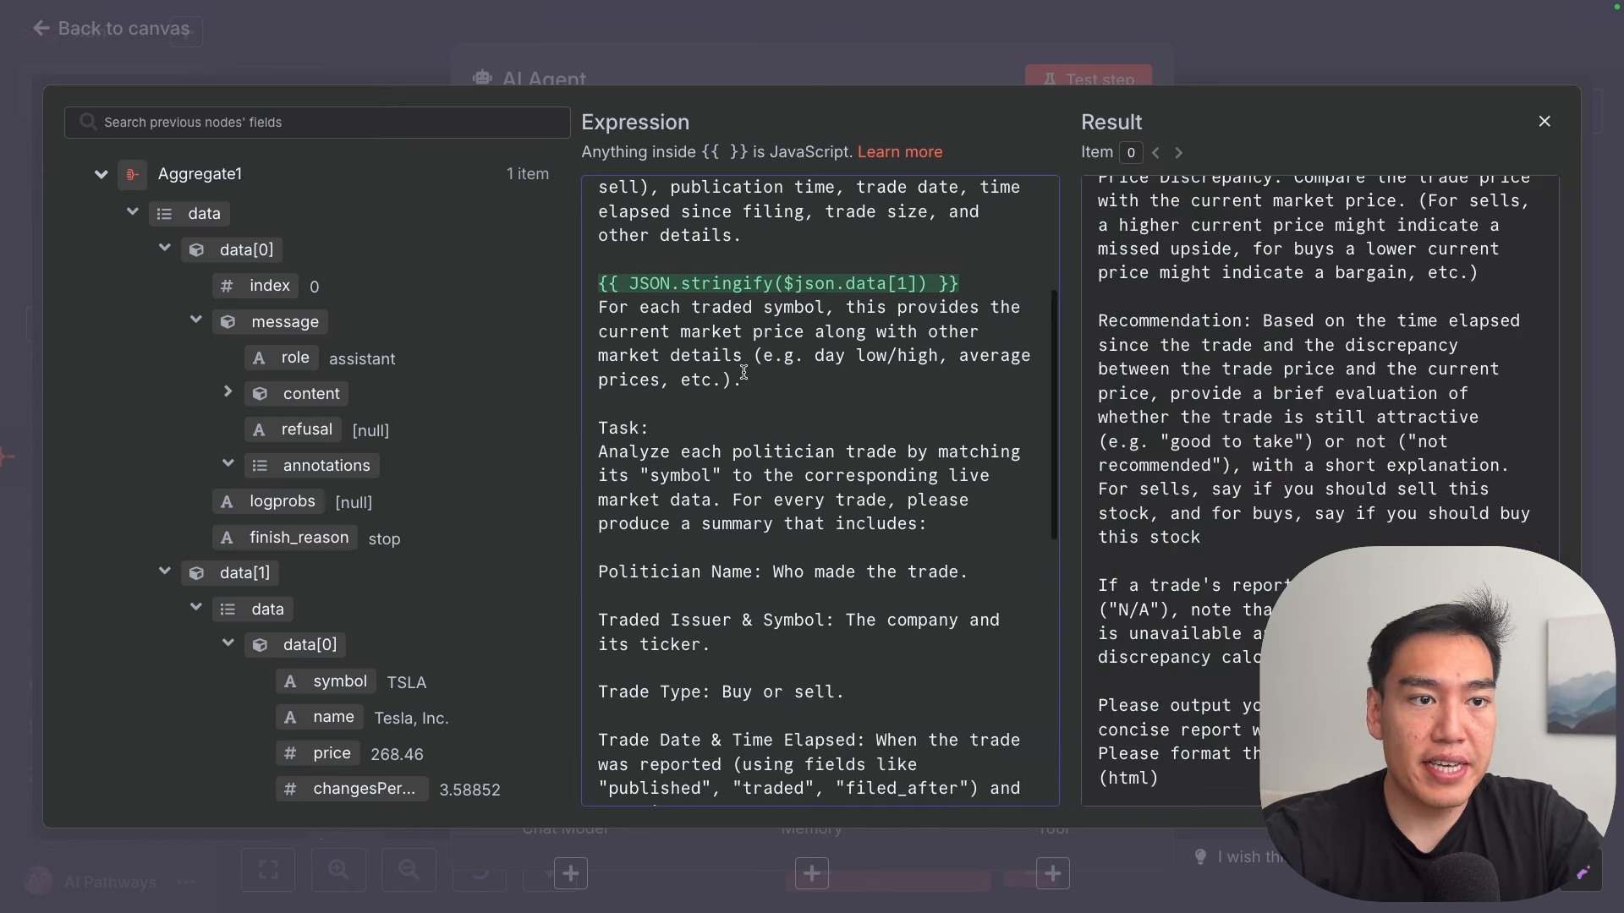
Step: Read the prompt's description of the current market price data supplied for each traded symbol
left_click_drag(732, 307, 930, 322)
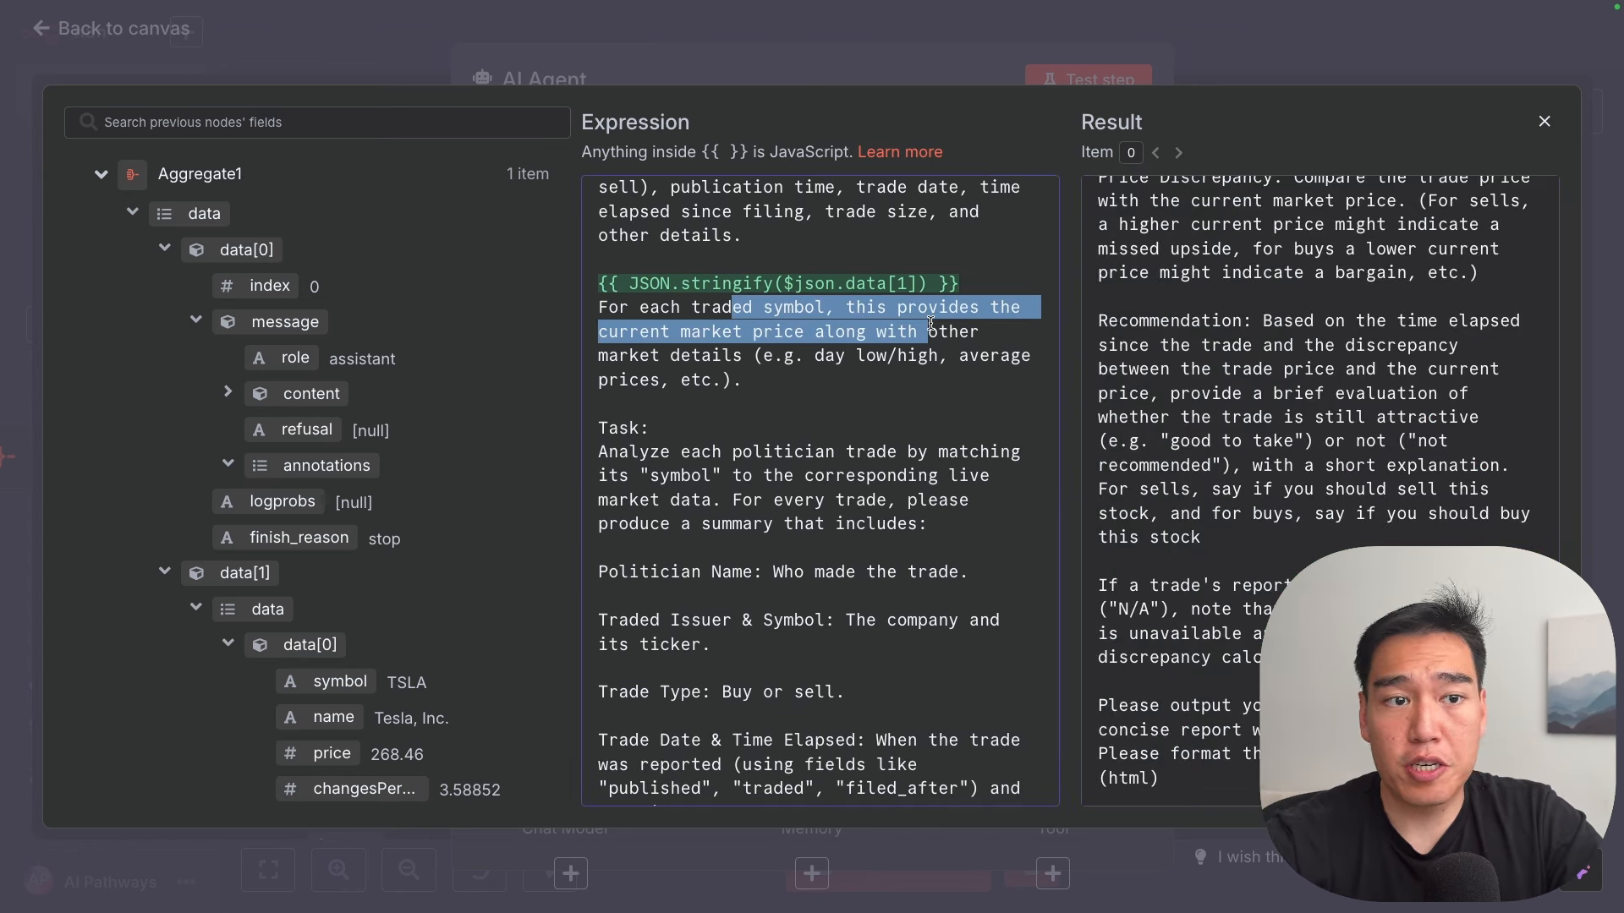
double_click(731, 380)
left_click(640, 355, "shift")
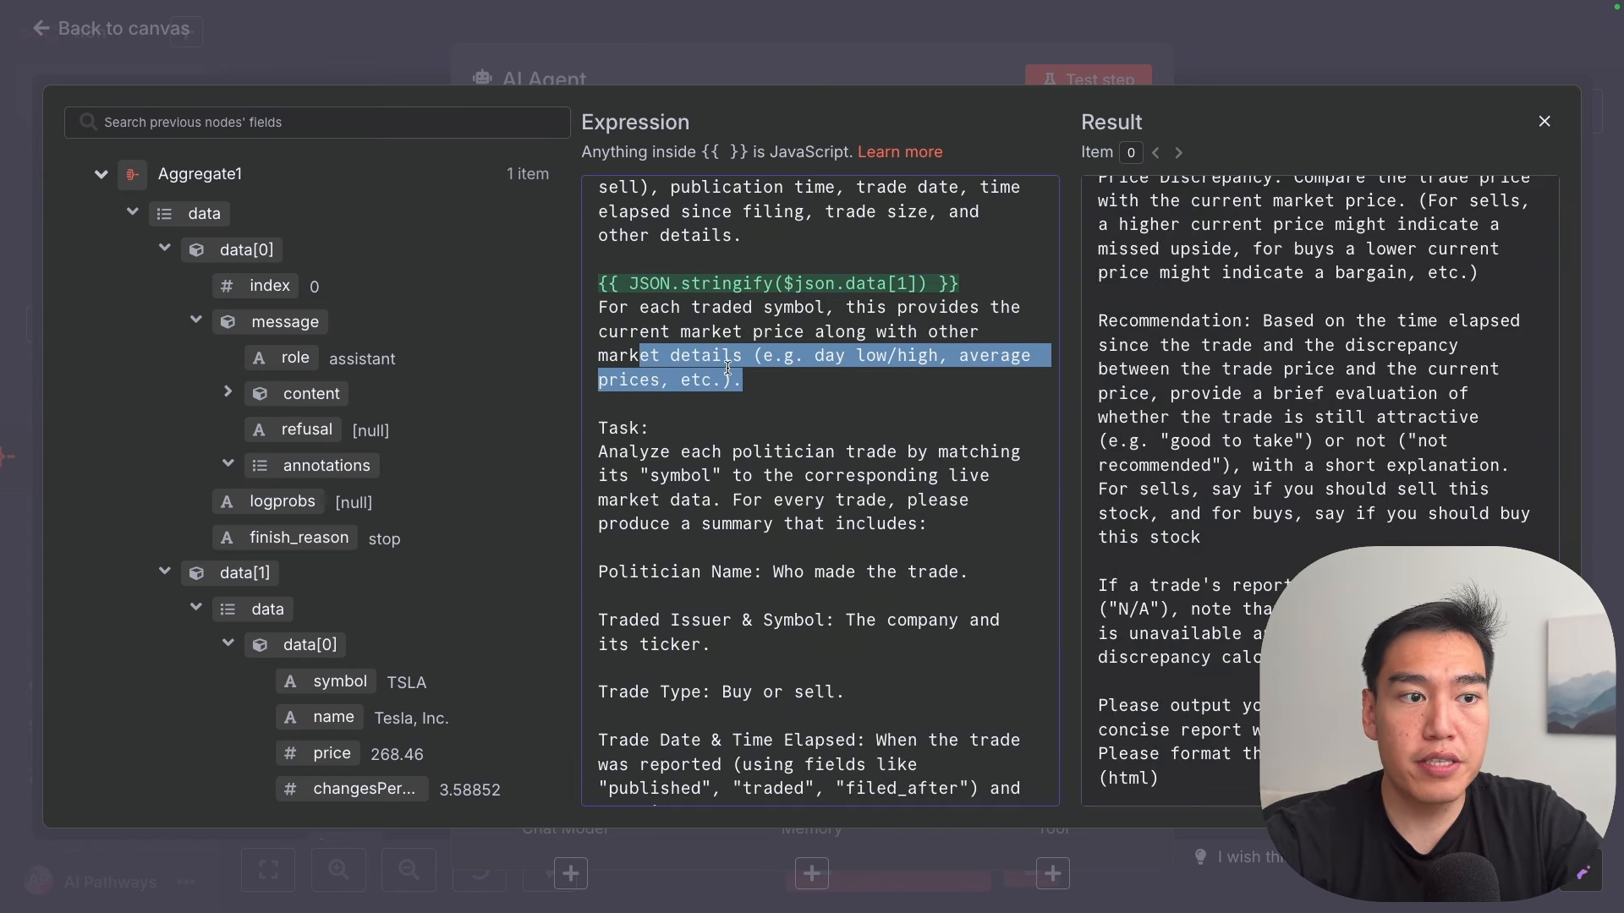
scroll(729, 365, "down", 4)
scroll(729, 365, "up", 2)
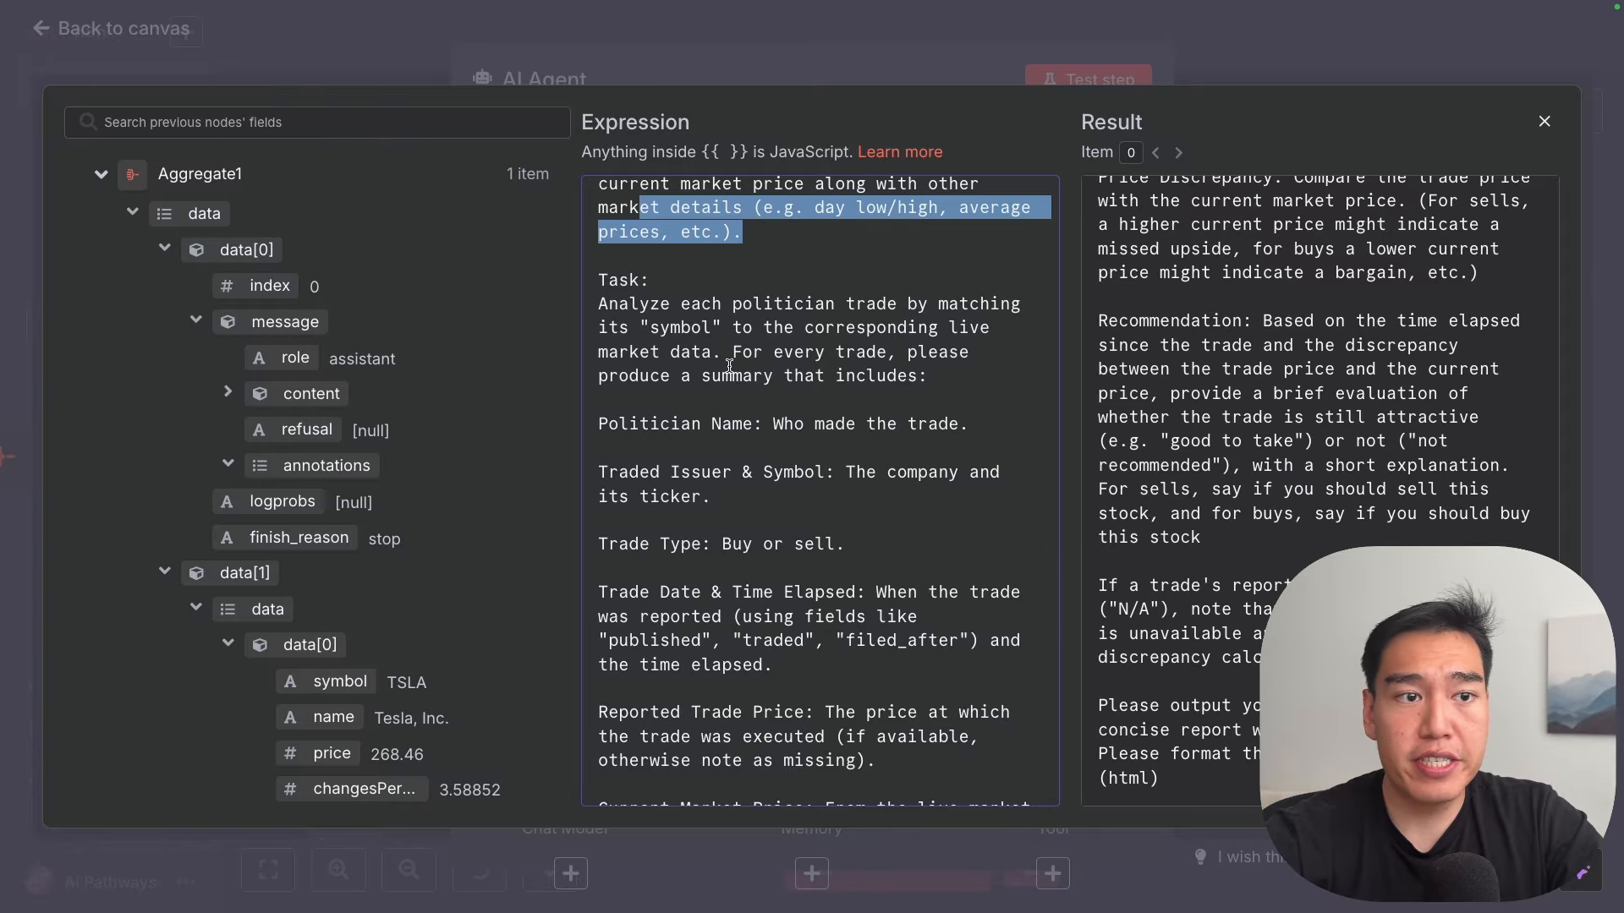
Step: Read the prompt's Task section, covering the symbol matching instruction and the summary fields from Politician Name through Price Discrepancy
left_click_drag(661, 307, 965, 348)
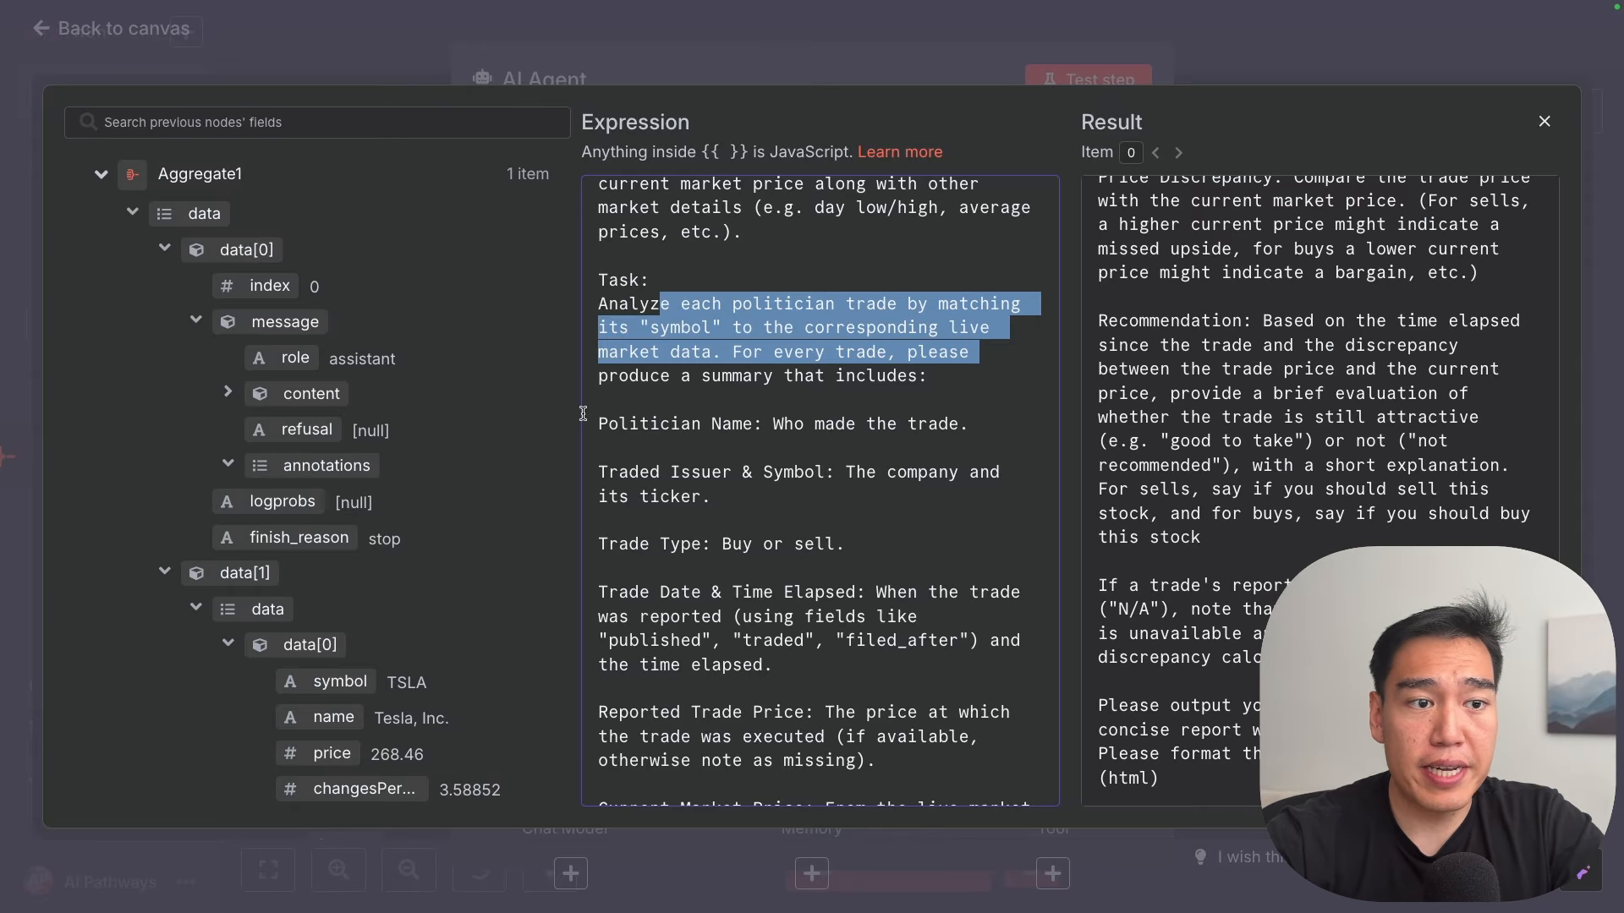
left_click_drag(585, 419, 774, 424)
scroll(761, 423, "down", 2)
left_click_drag(629, 348, 693, 348)
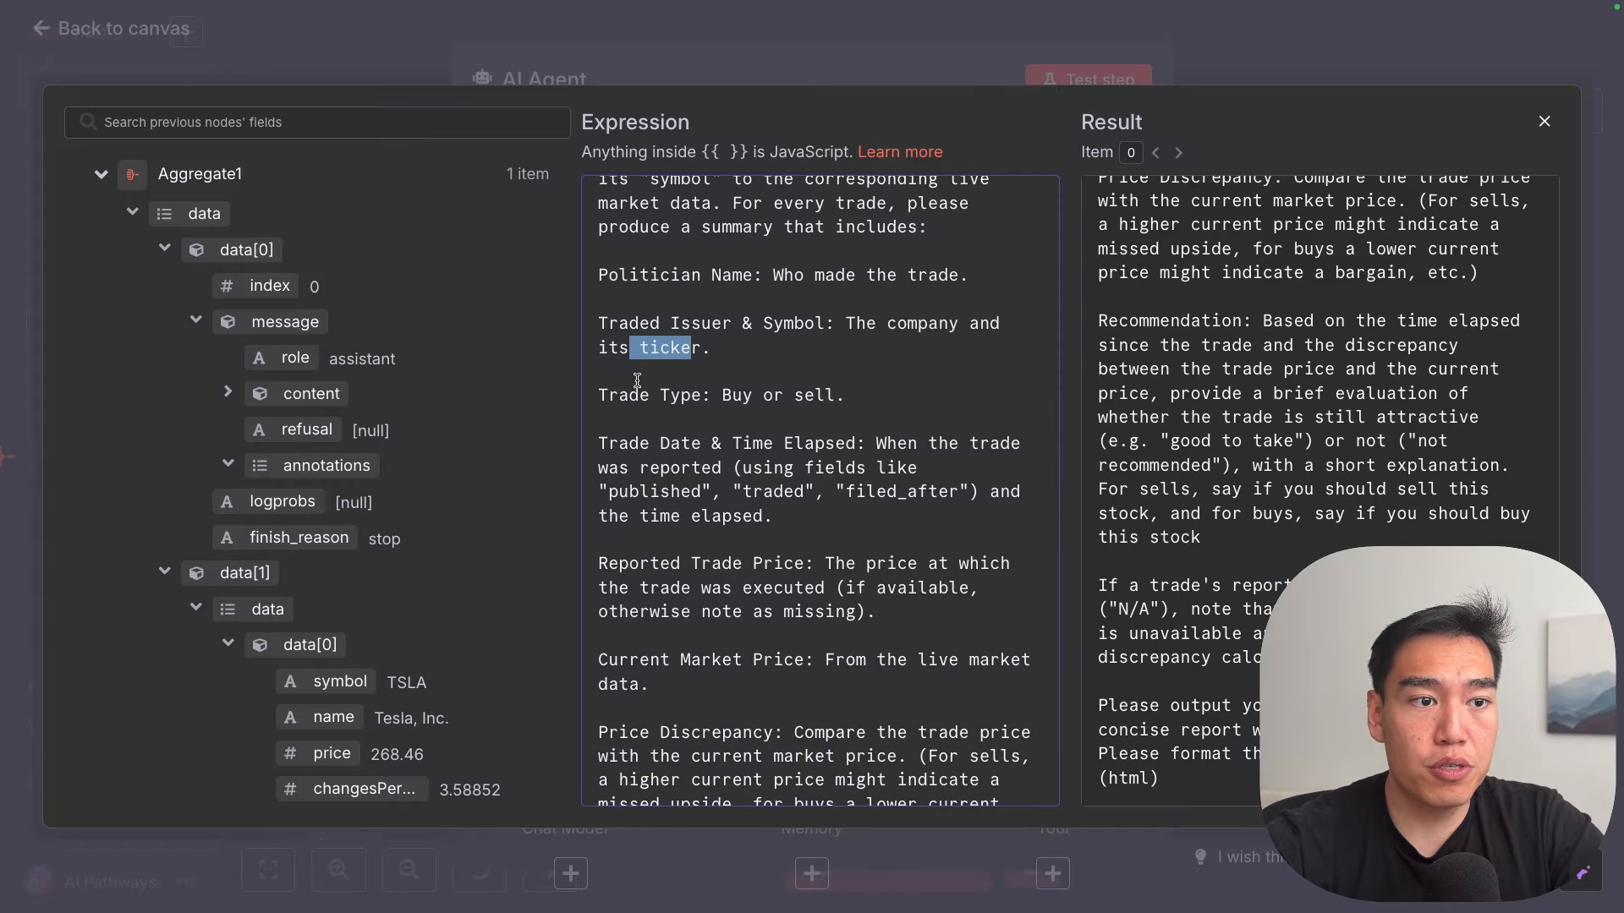
left_click_drag(629, 395, 709, 397)
left_click_drag(650, 444, 844, 445)
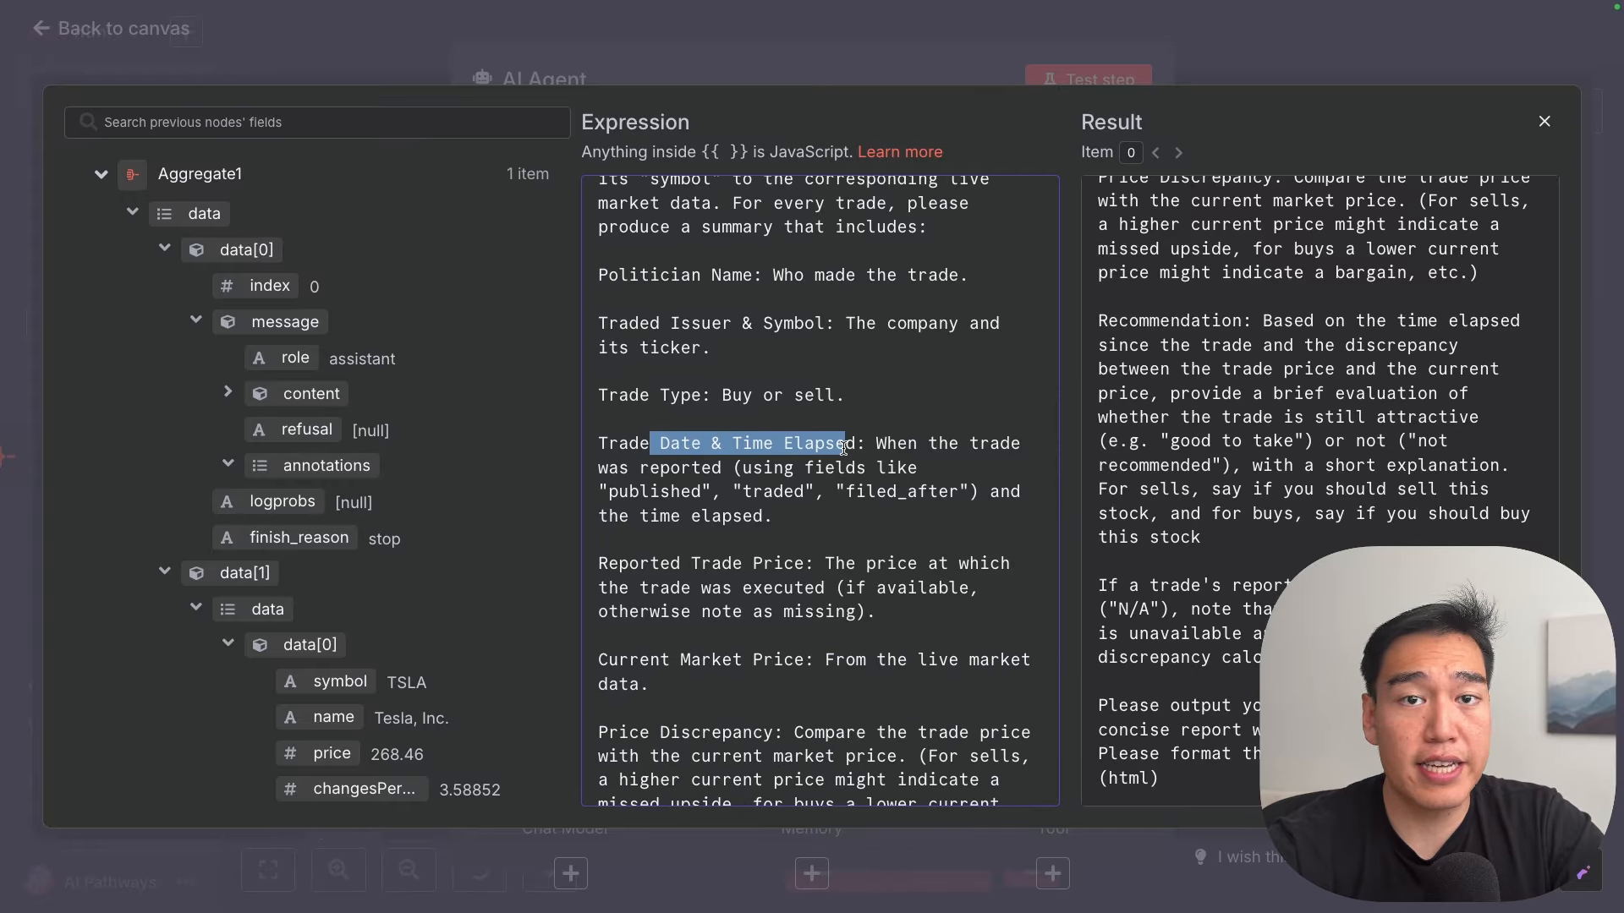
scroll(843, 446, "down", 2)
left_click_drag(649, 446, 722, 448)
scroll(721, 448, "down", 2)
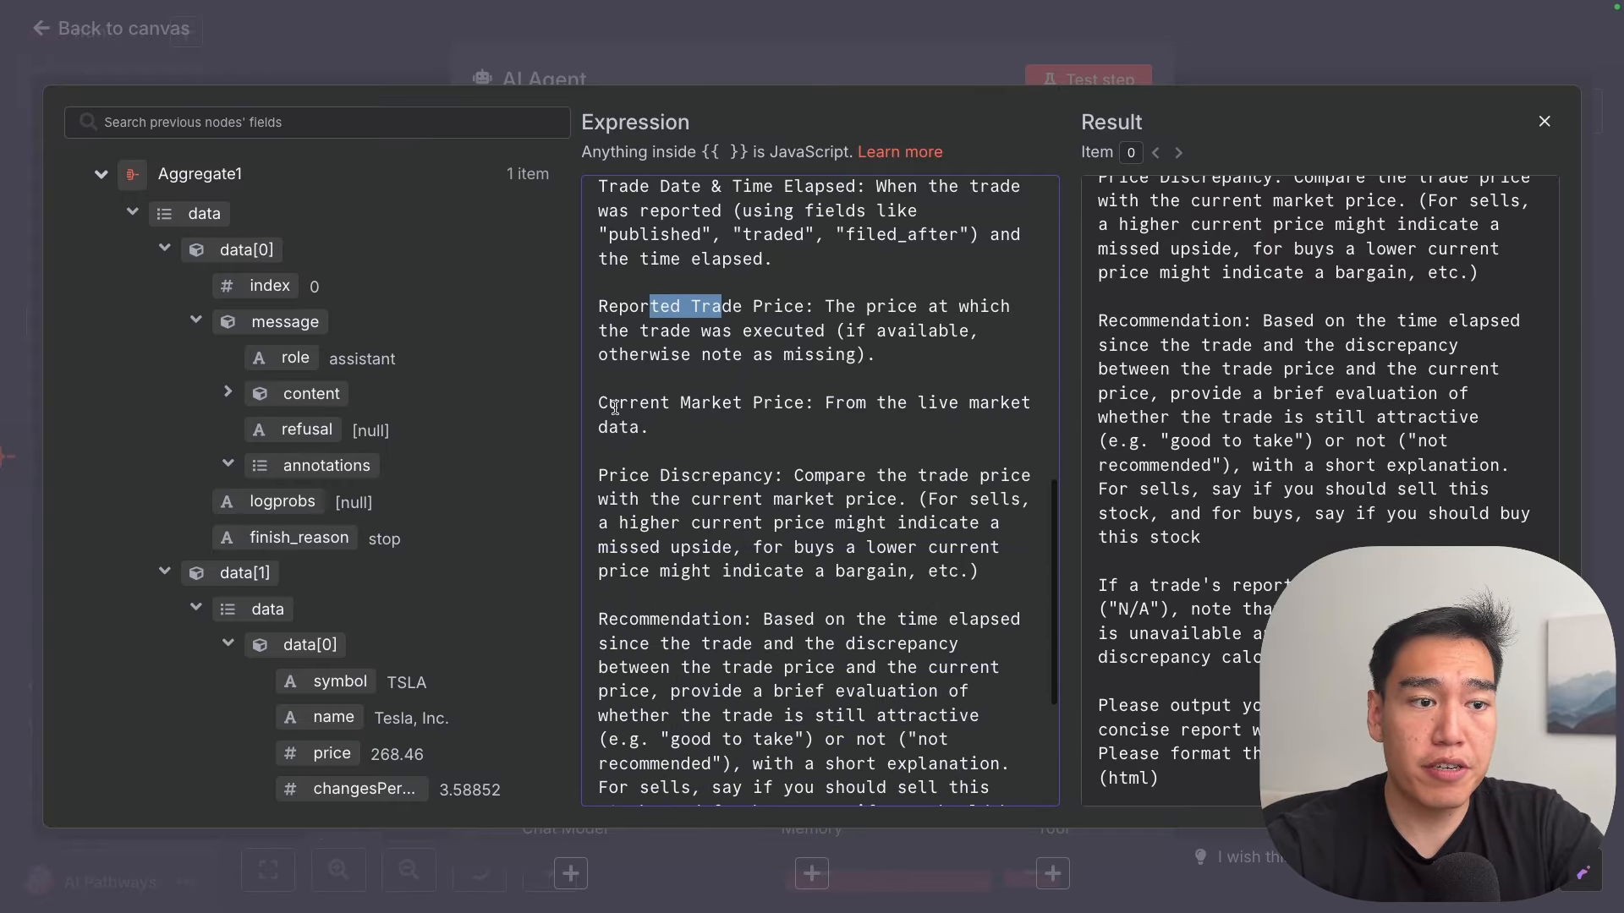
scroll(784, 526, "down", 5)
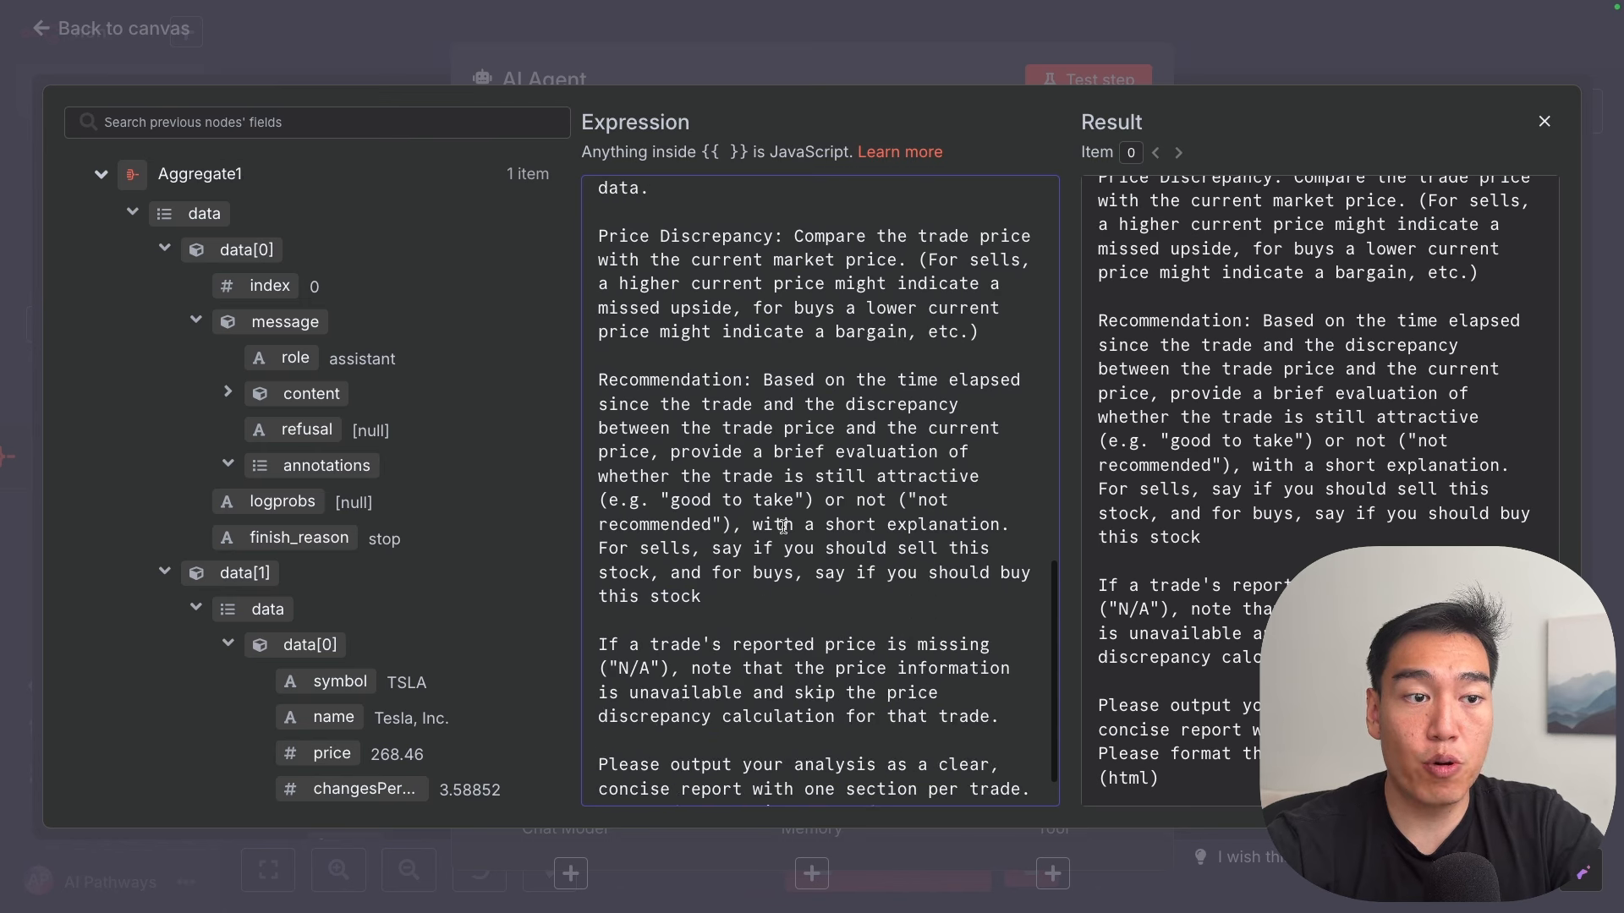
Step: Review the prompt's Recommendation, missing-price and Telegram HTML output instructions, and return to the workflow canvas
left_click_drag(780, 602, 590, 376)
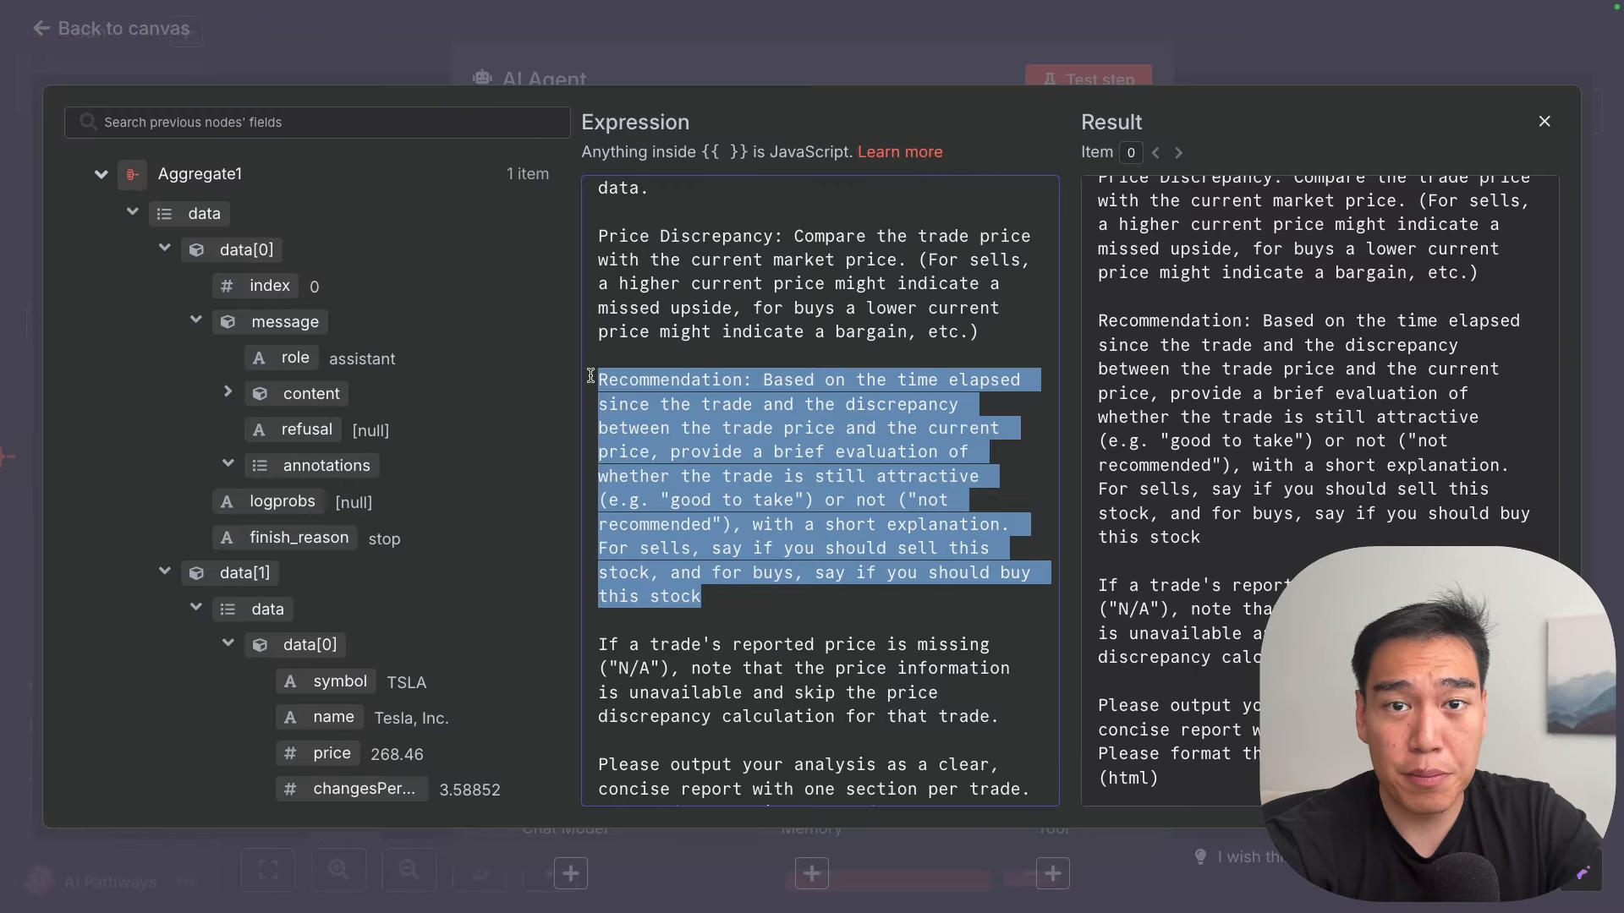
scroll(786, 559, "down", 1)
left_click_drag(732, 587, 787, 615)
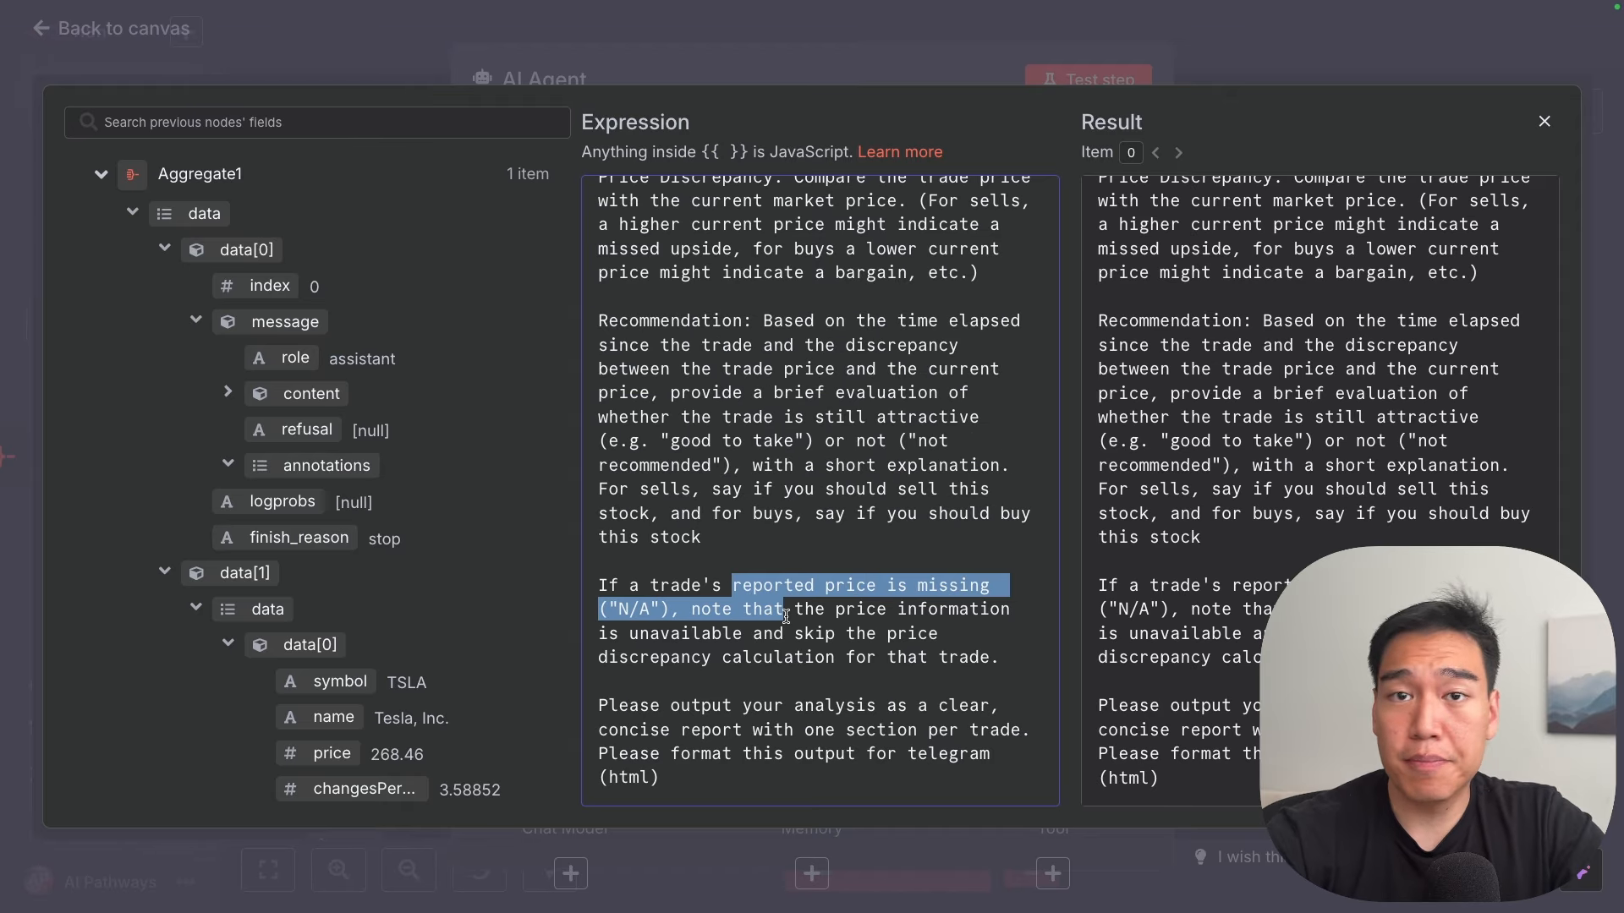
left_click_drag(865, 797, 637, 708)
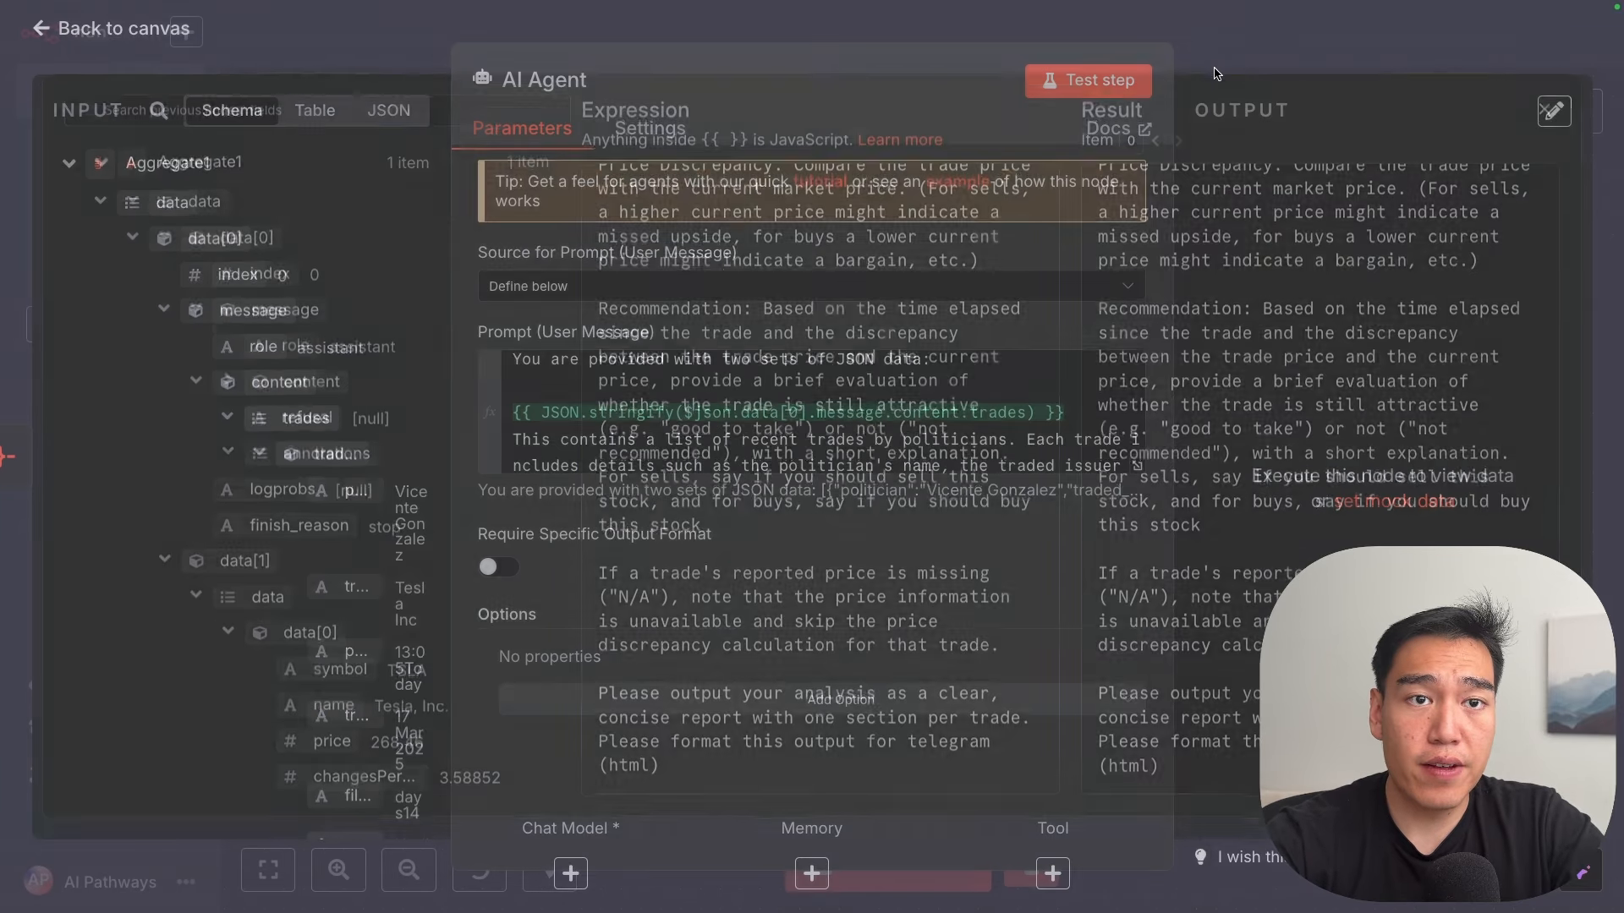
left_click(1209, 64)
left_click(1224, 54)
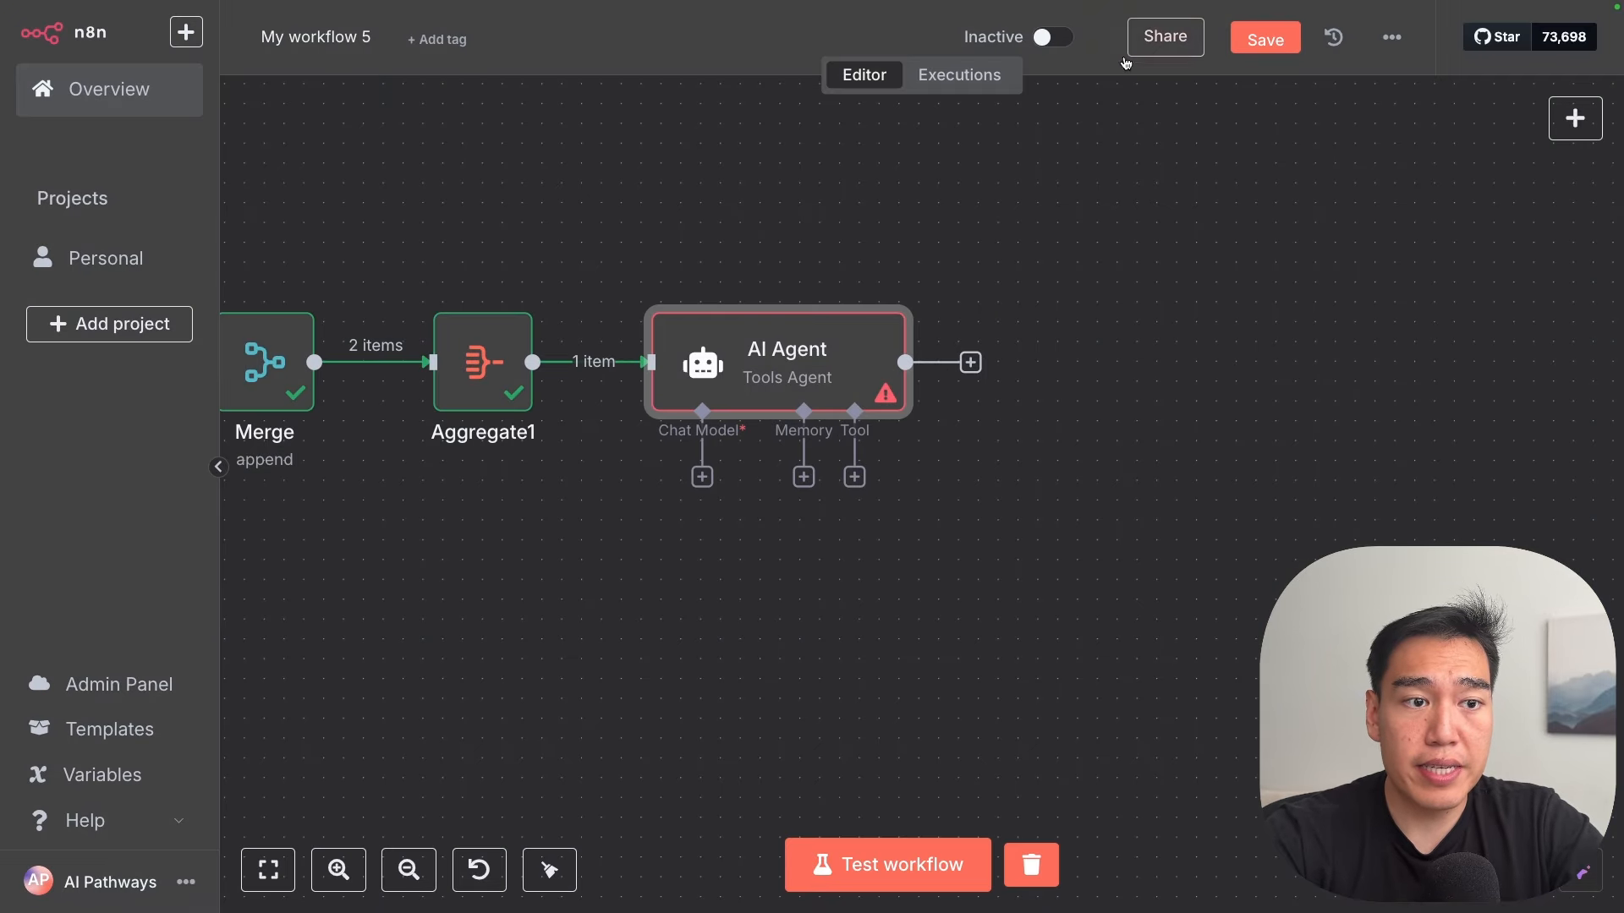
Step: Attach a Google Gemini Chat Model to the AI Agent and look through its available Gemini 2.0 models
left_click(697, 480)
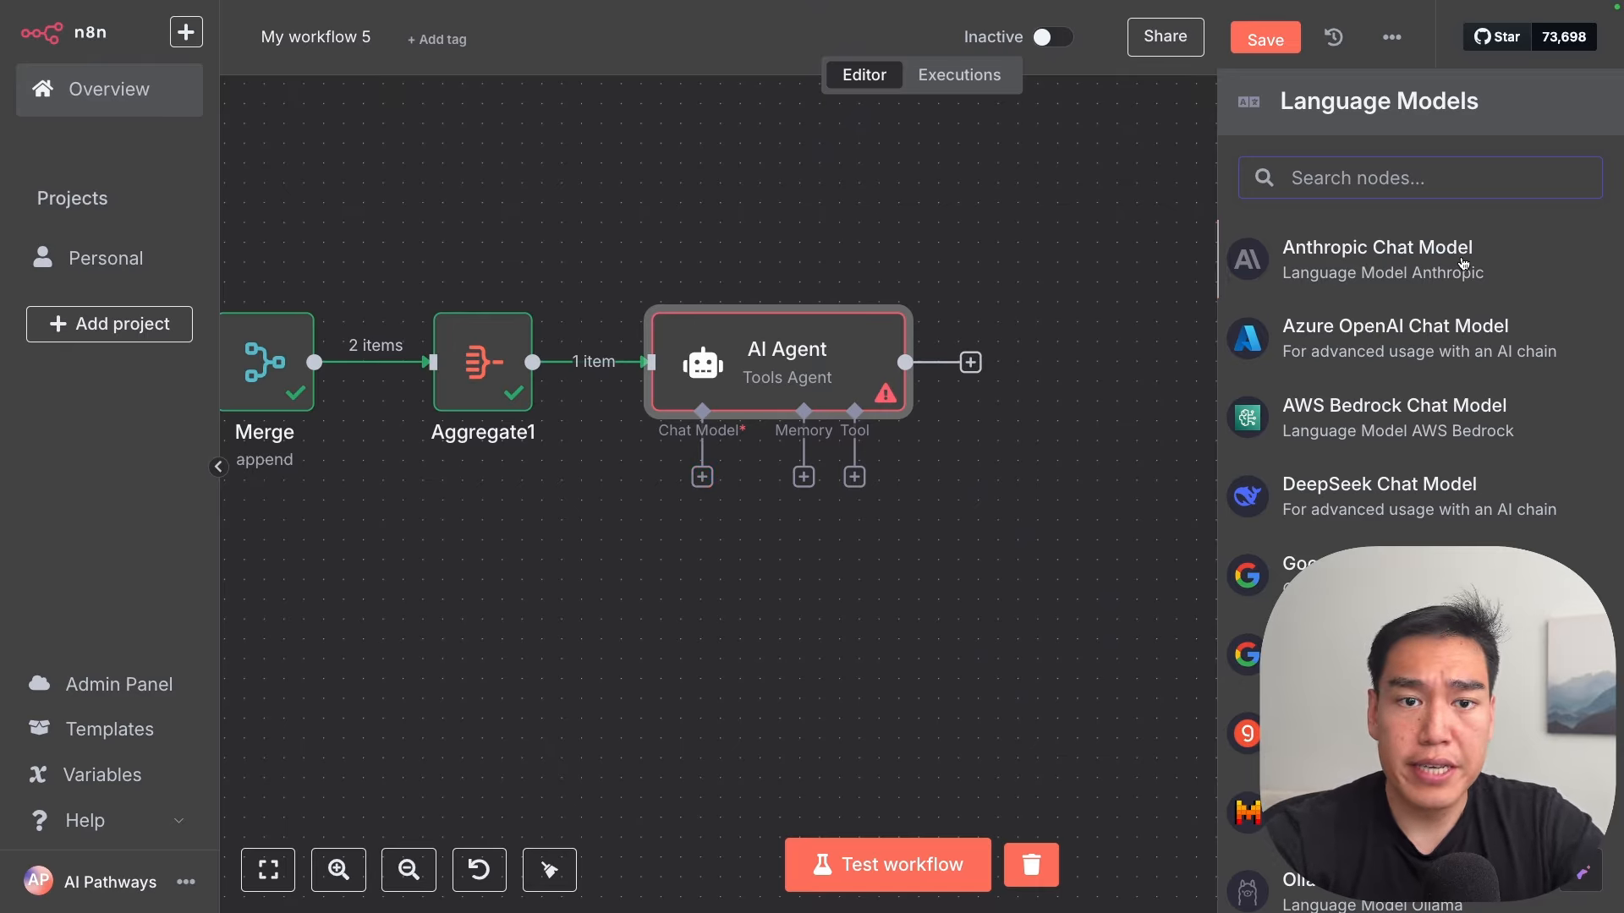
scroll(1462, 263, "down", 2)
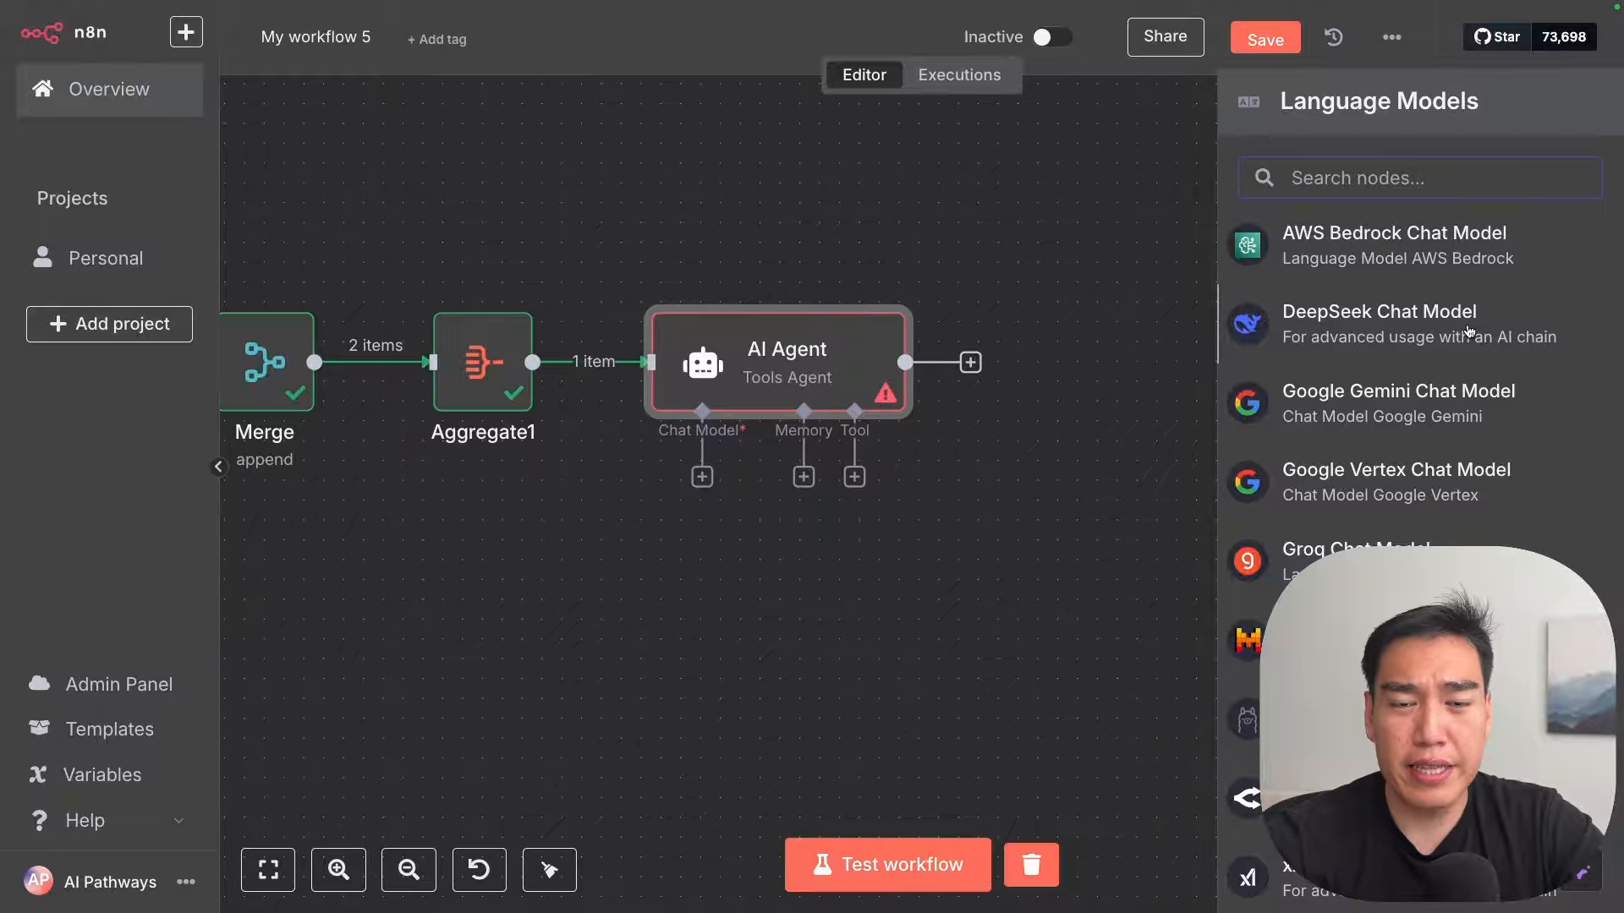
scroll(1469, 330, "down", 1)
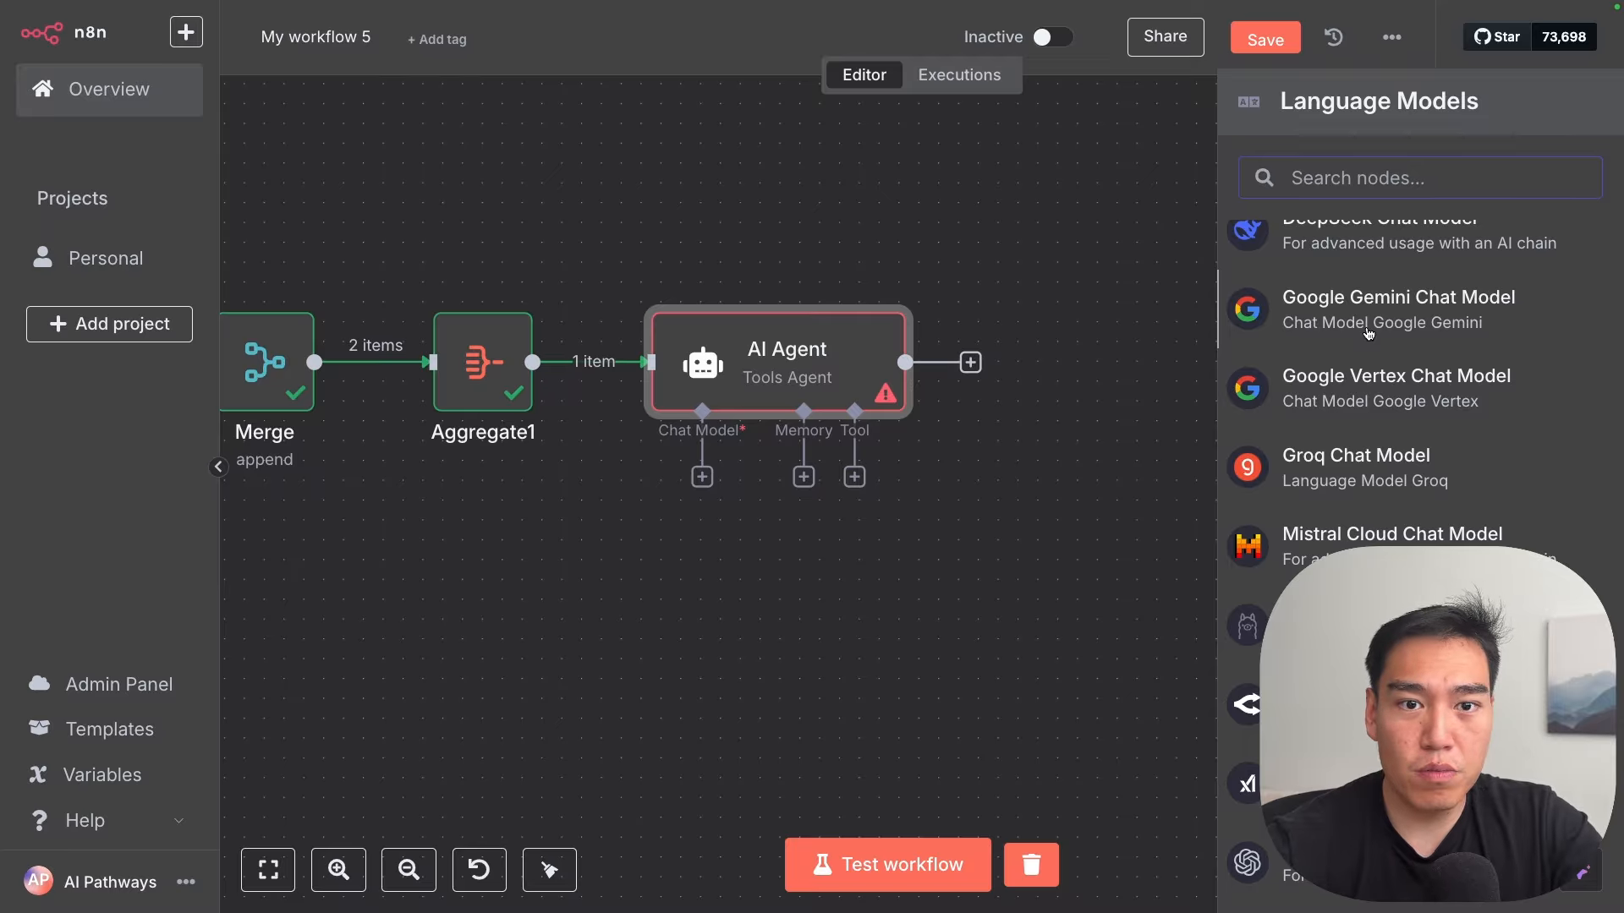
scroll(1368, 334, "down", 1)
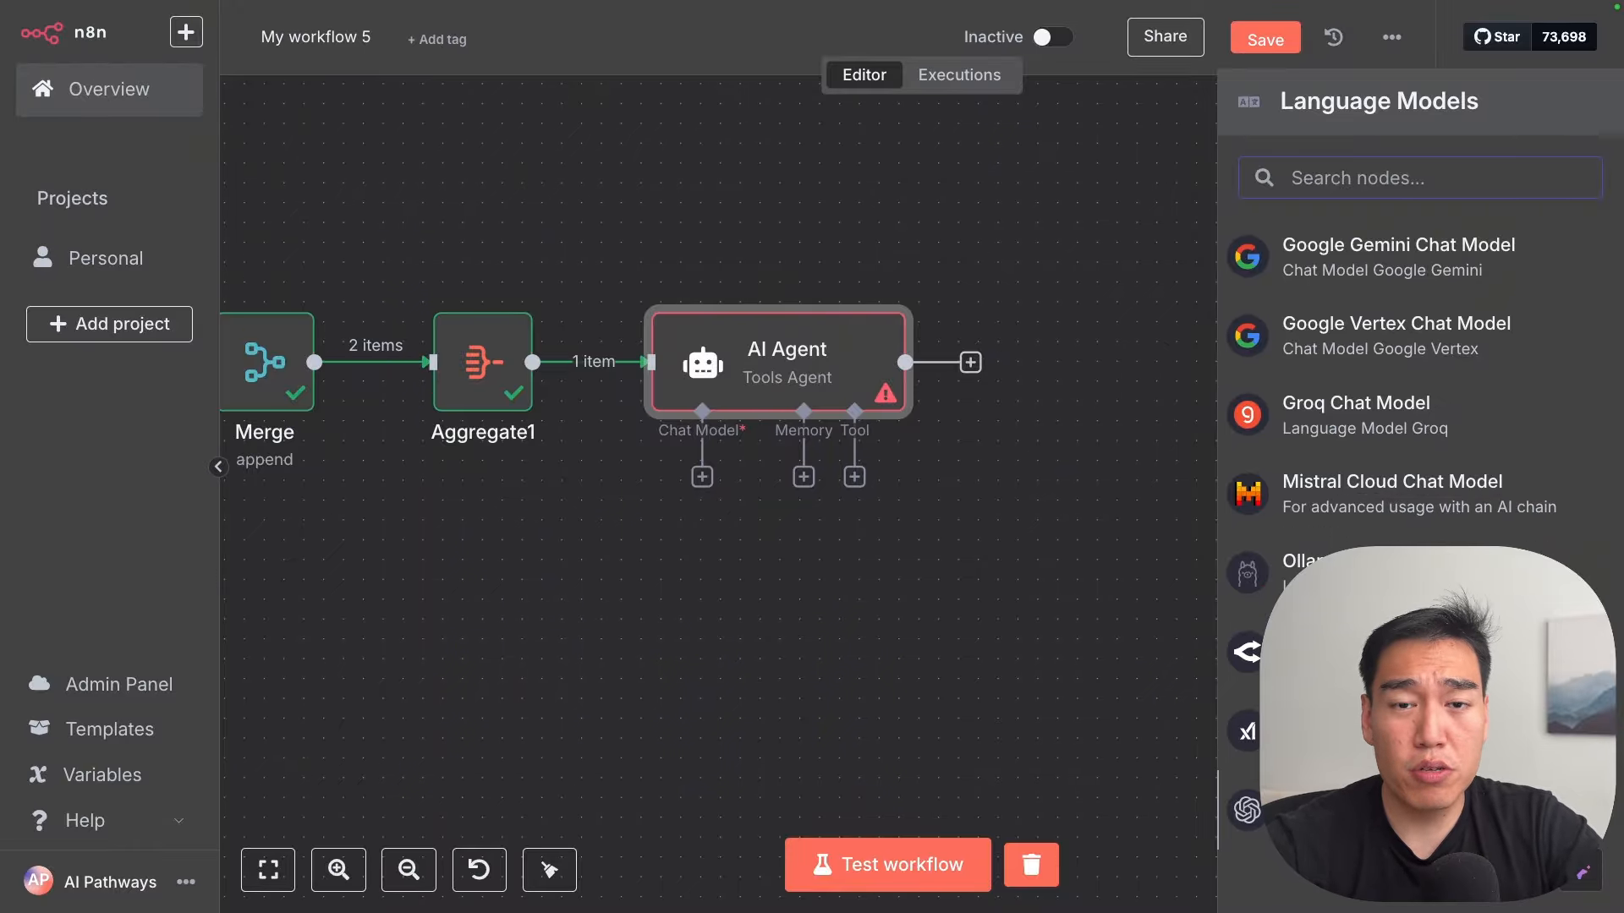
scroll(1472, 413, "up", 3)
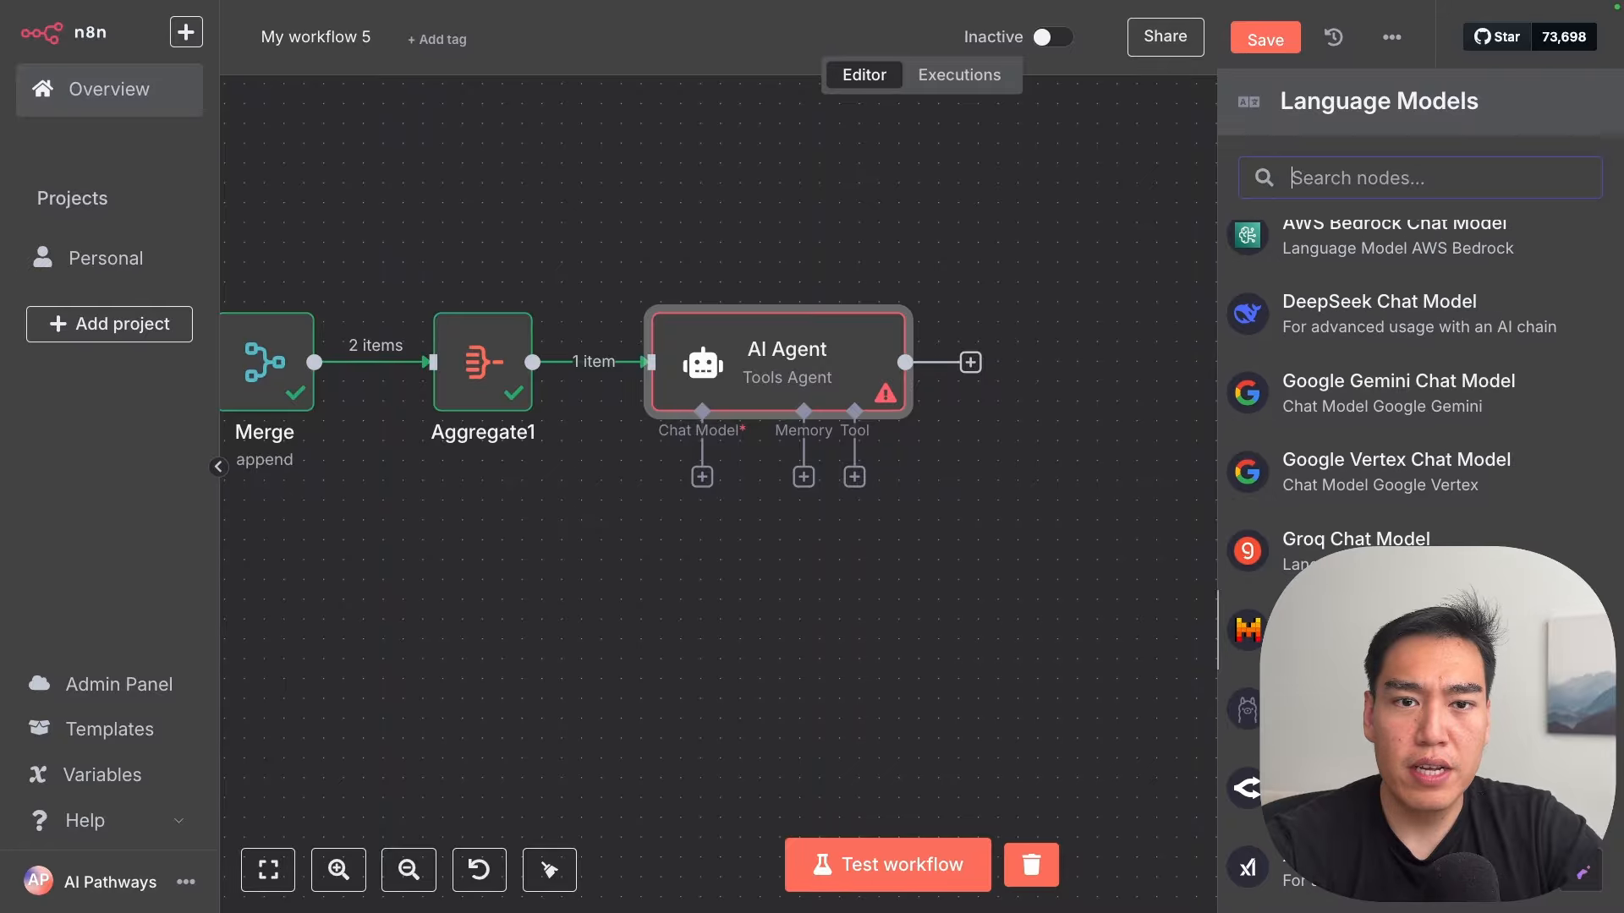
left_click(1473, 412)
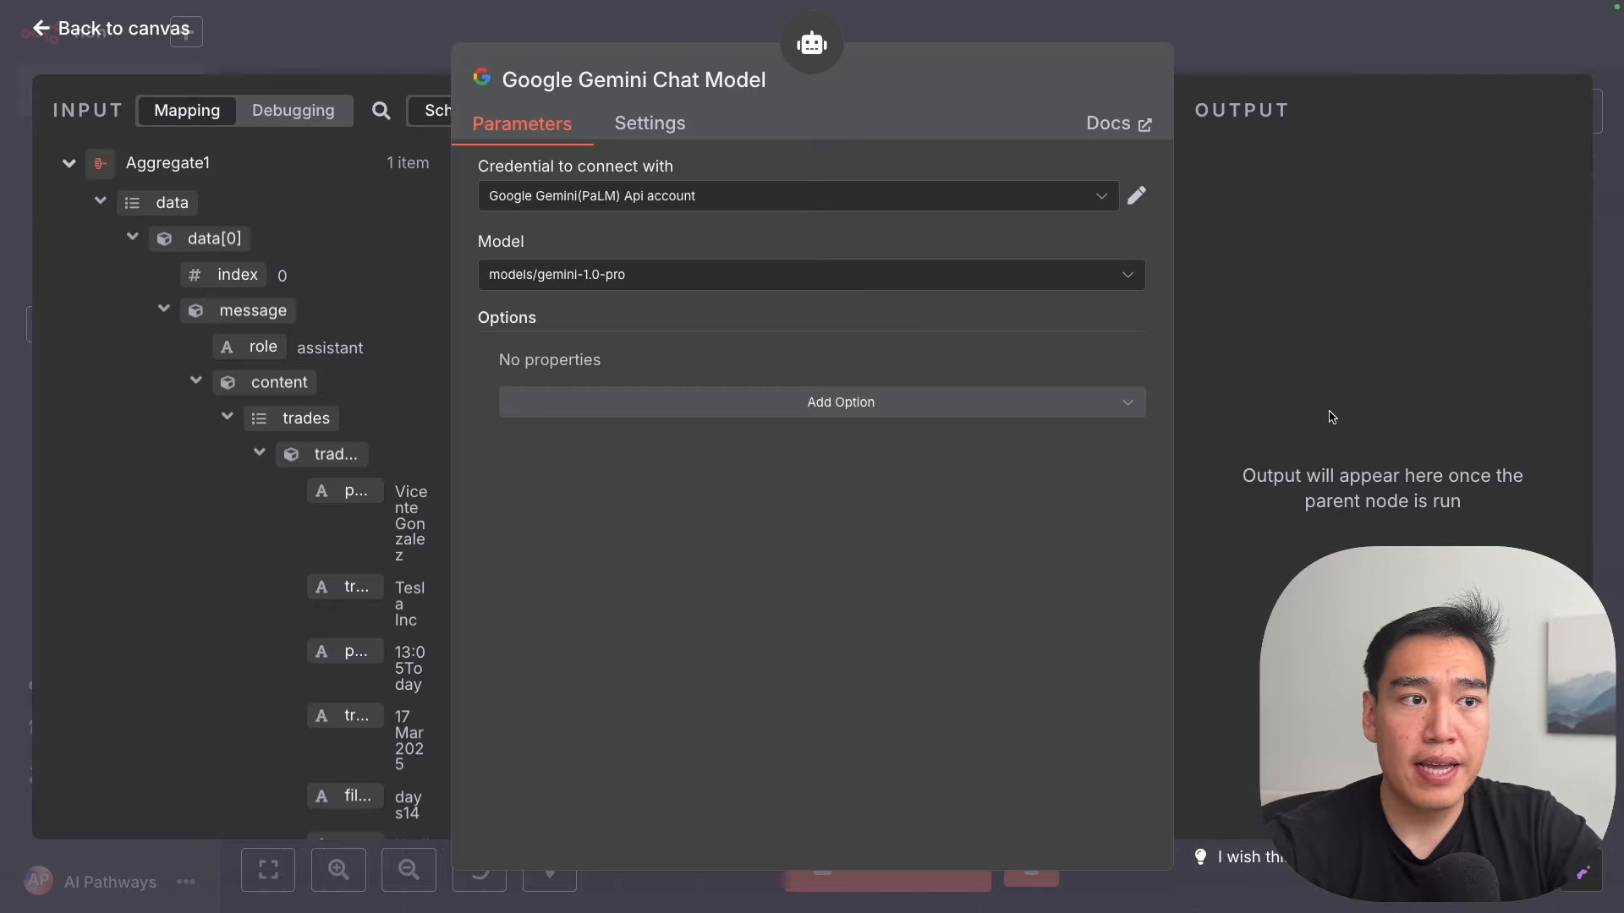
left_click(728, 291)
scroll(790, 435, "down", 10)
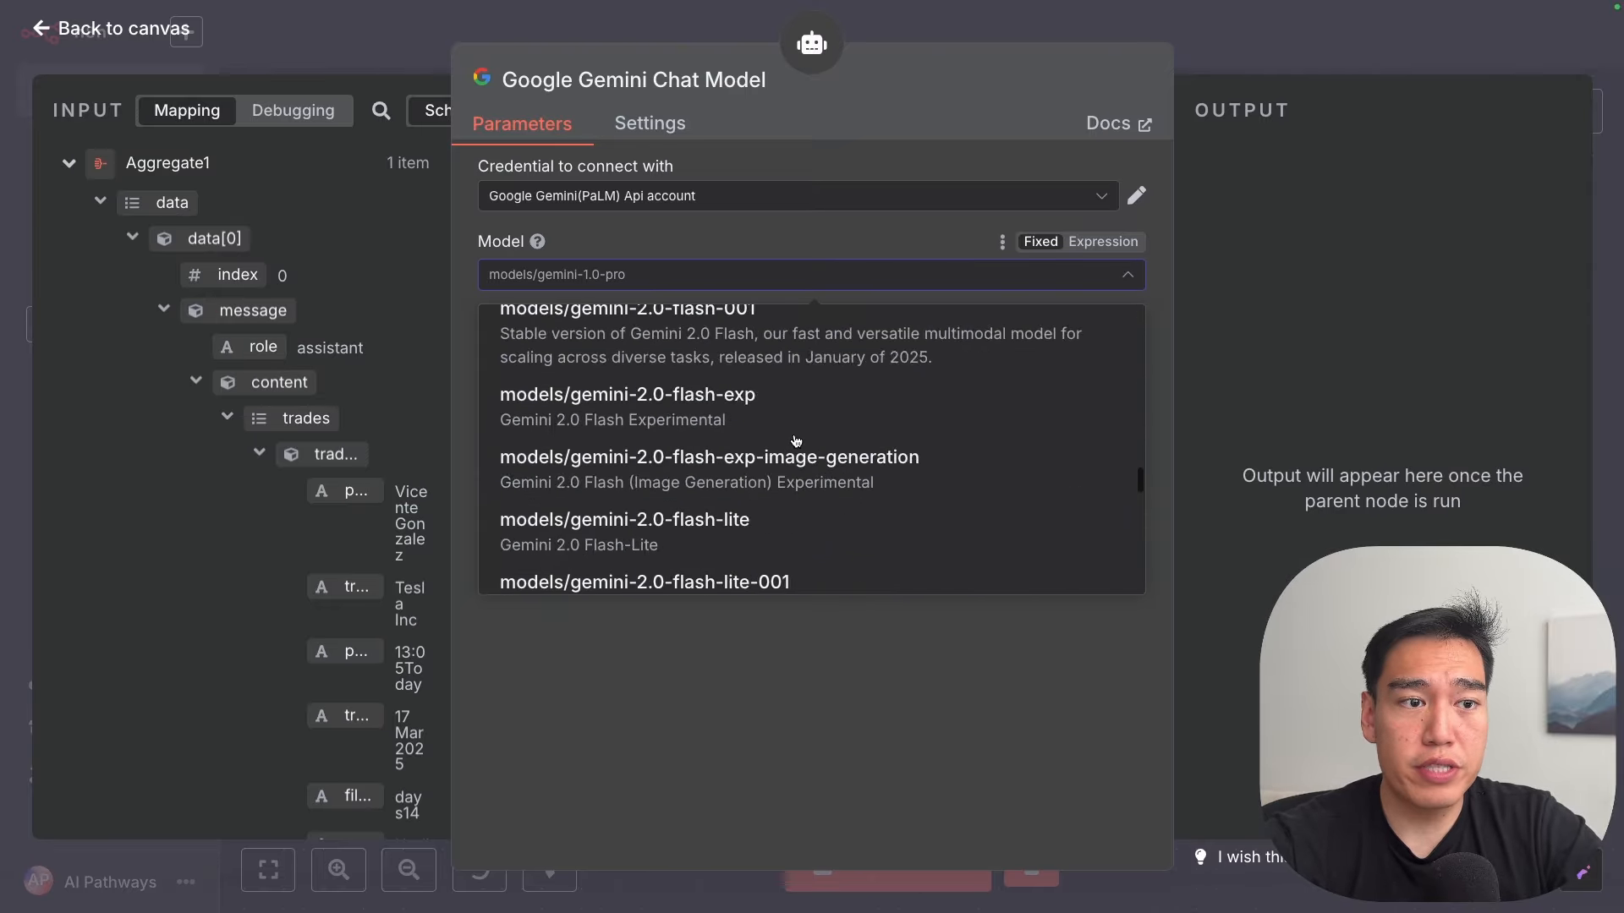
scroll(797, 442, "up", 2)
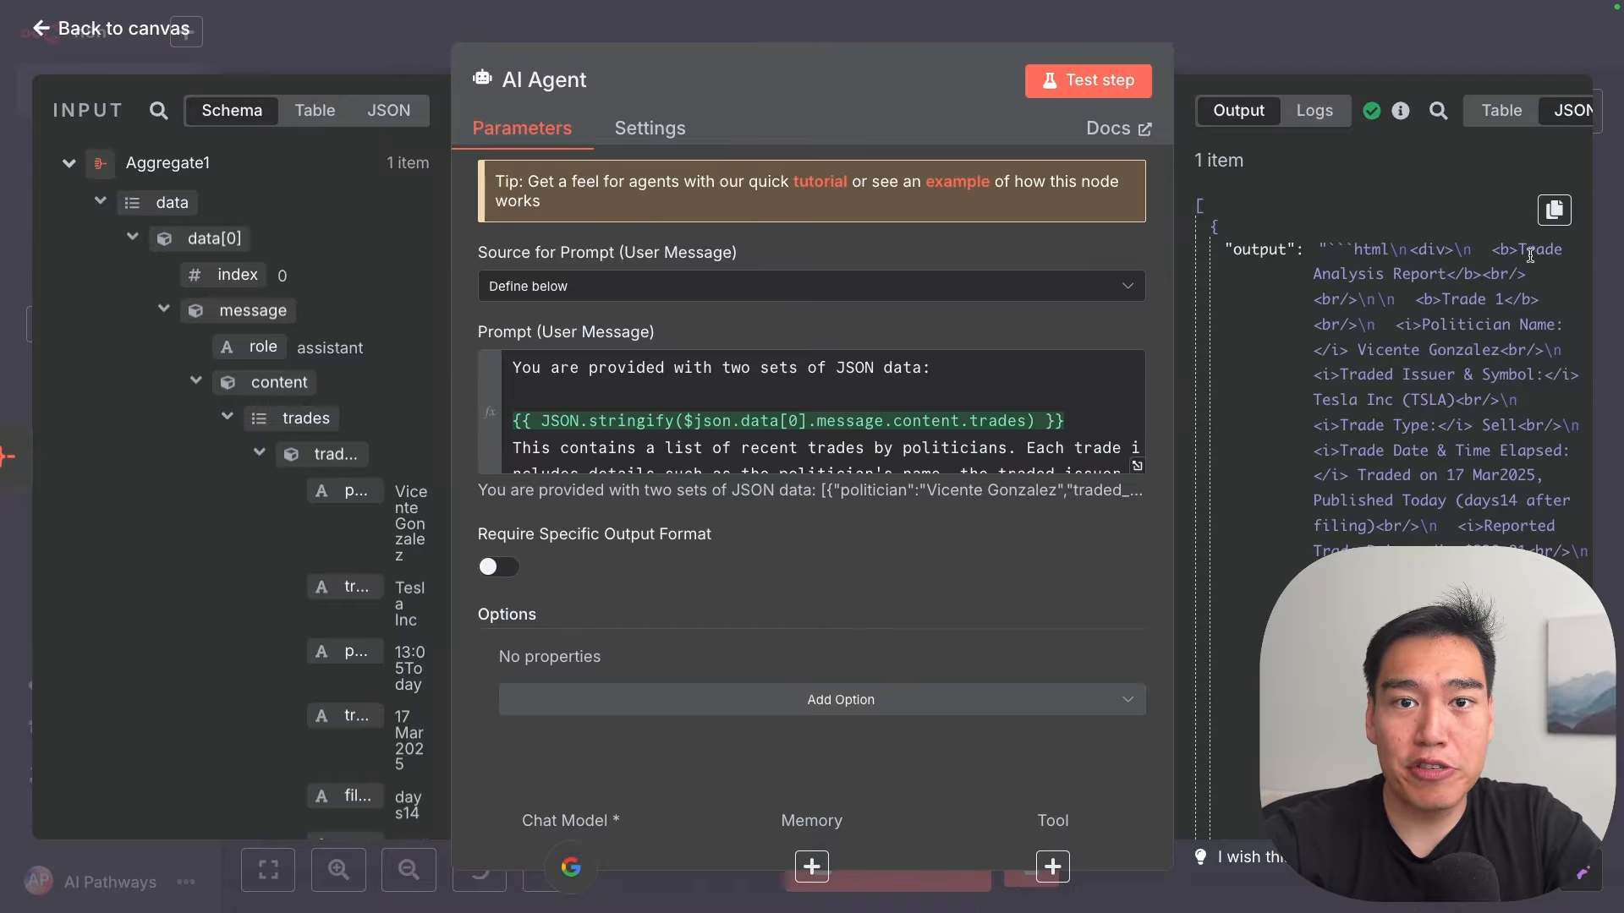
Step: Examine the AI Agent's HTML trade analysis output for each trade's prices and recommendation, and return to the canvas
left_click_drag(1518, 247, 1533, 277)
scroll(1426, 343, "down", 5)
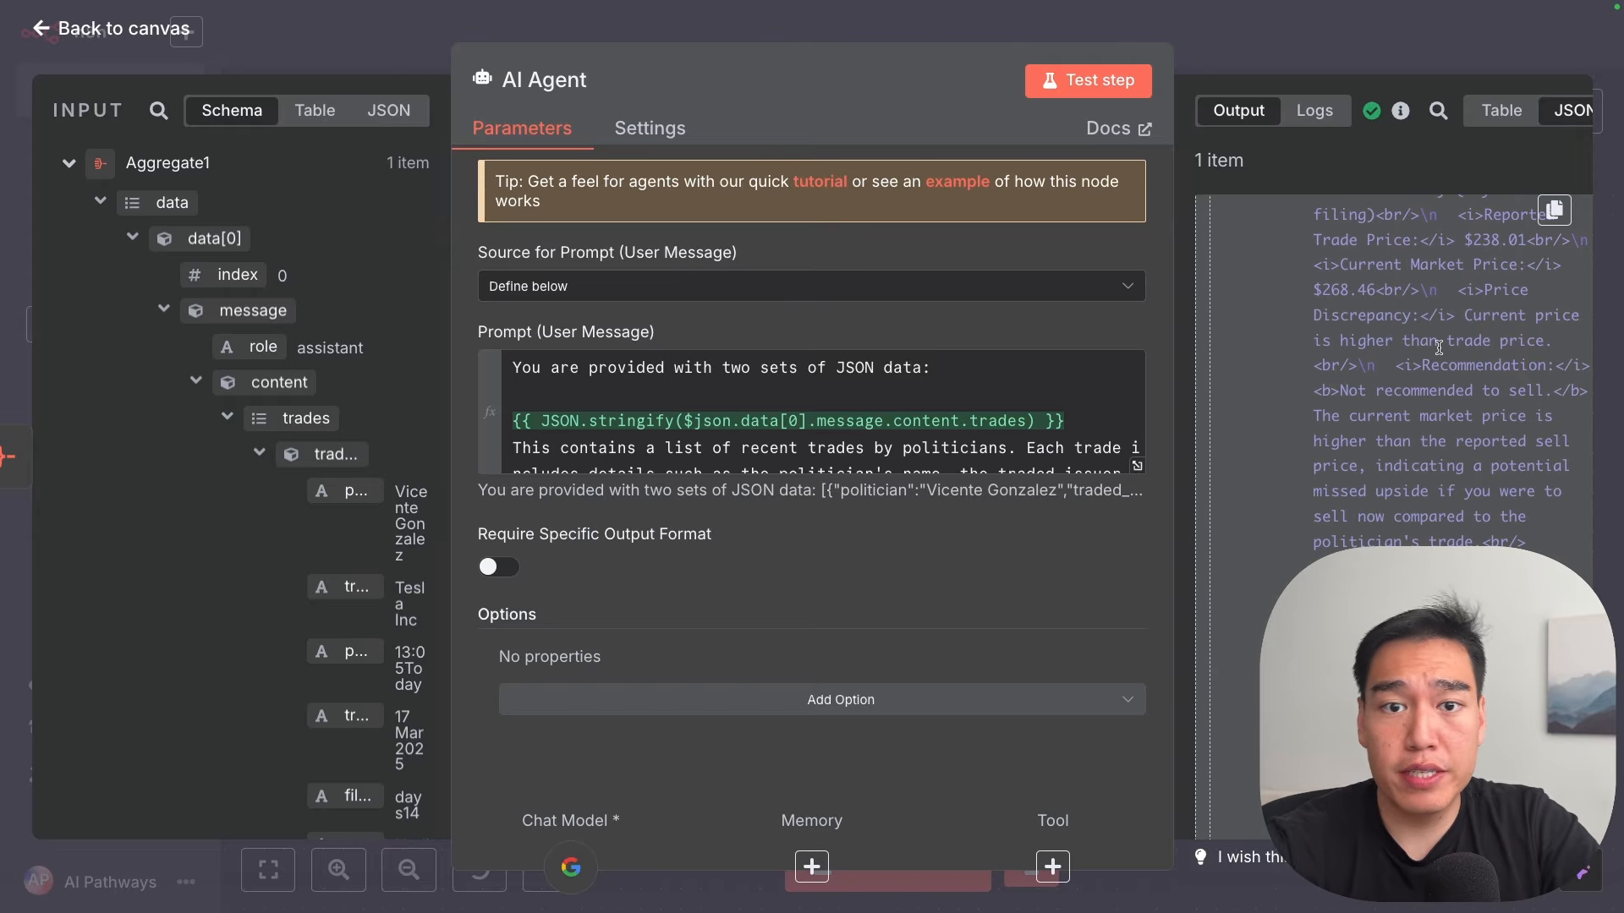
scroll(1449, 382, "down", 1)
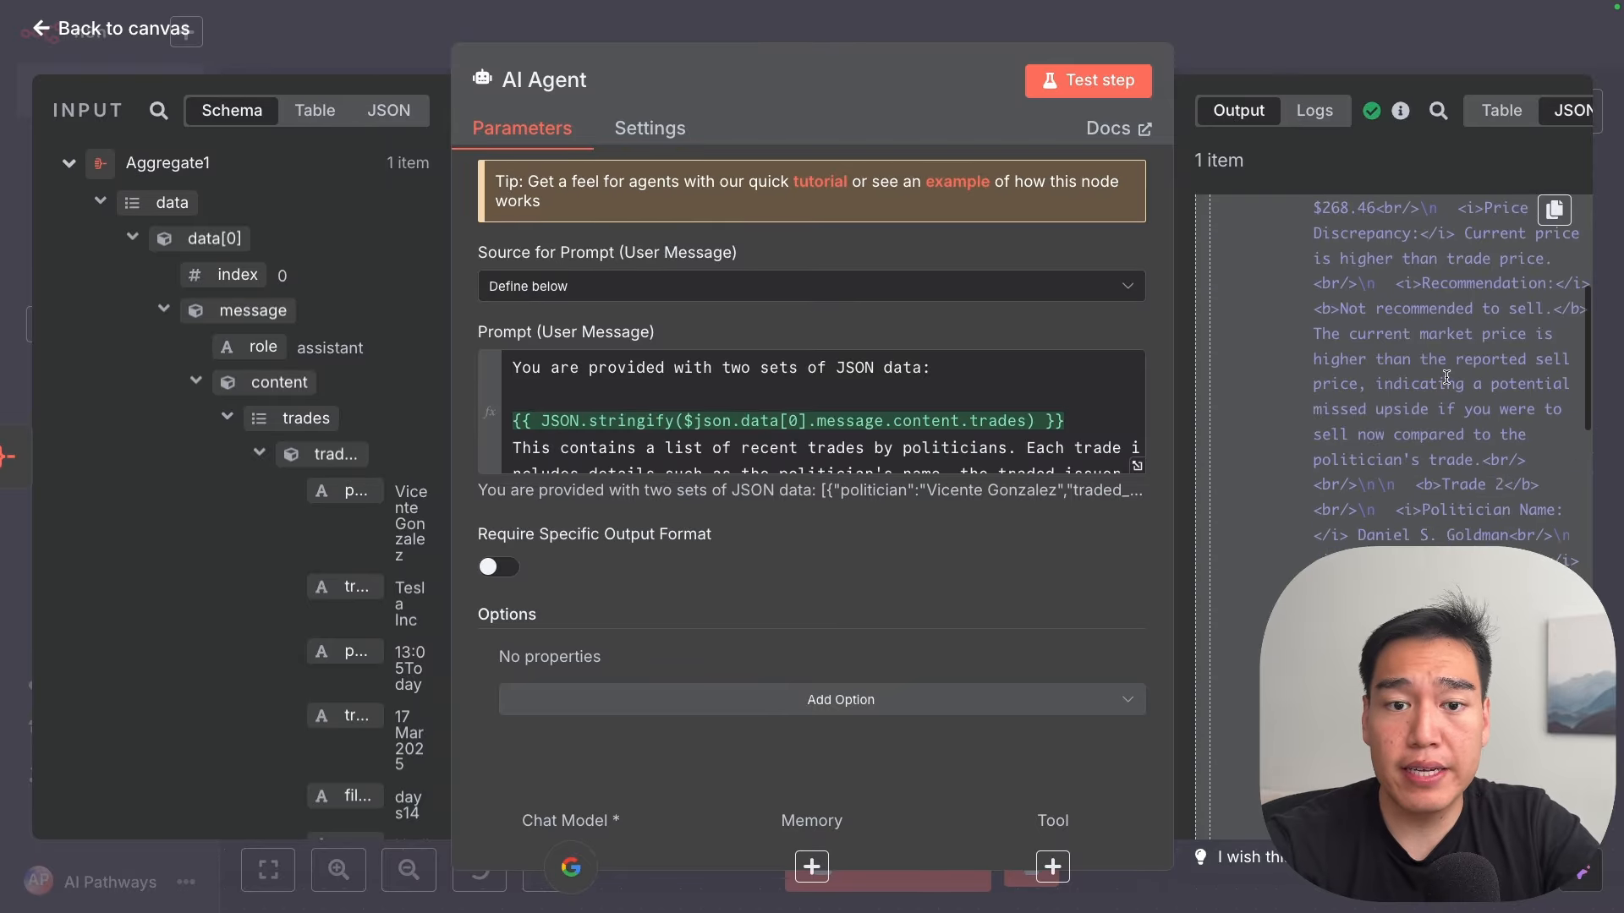
scroll(1446, 380, "up", 5)
scroll(1445, 380, "down", 5)
scroll(1444, 379, "down", 3)
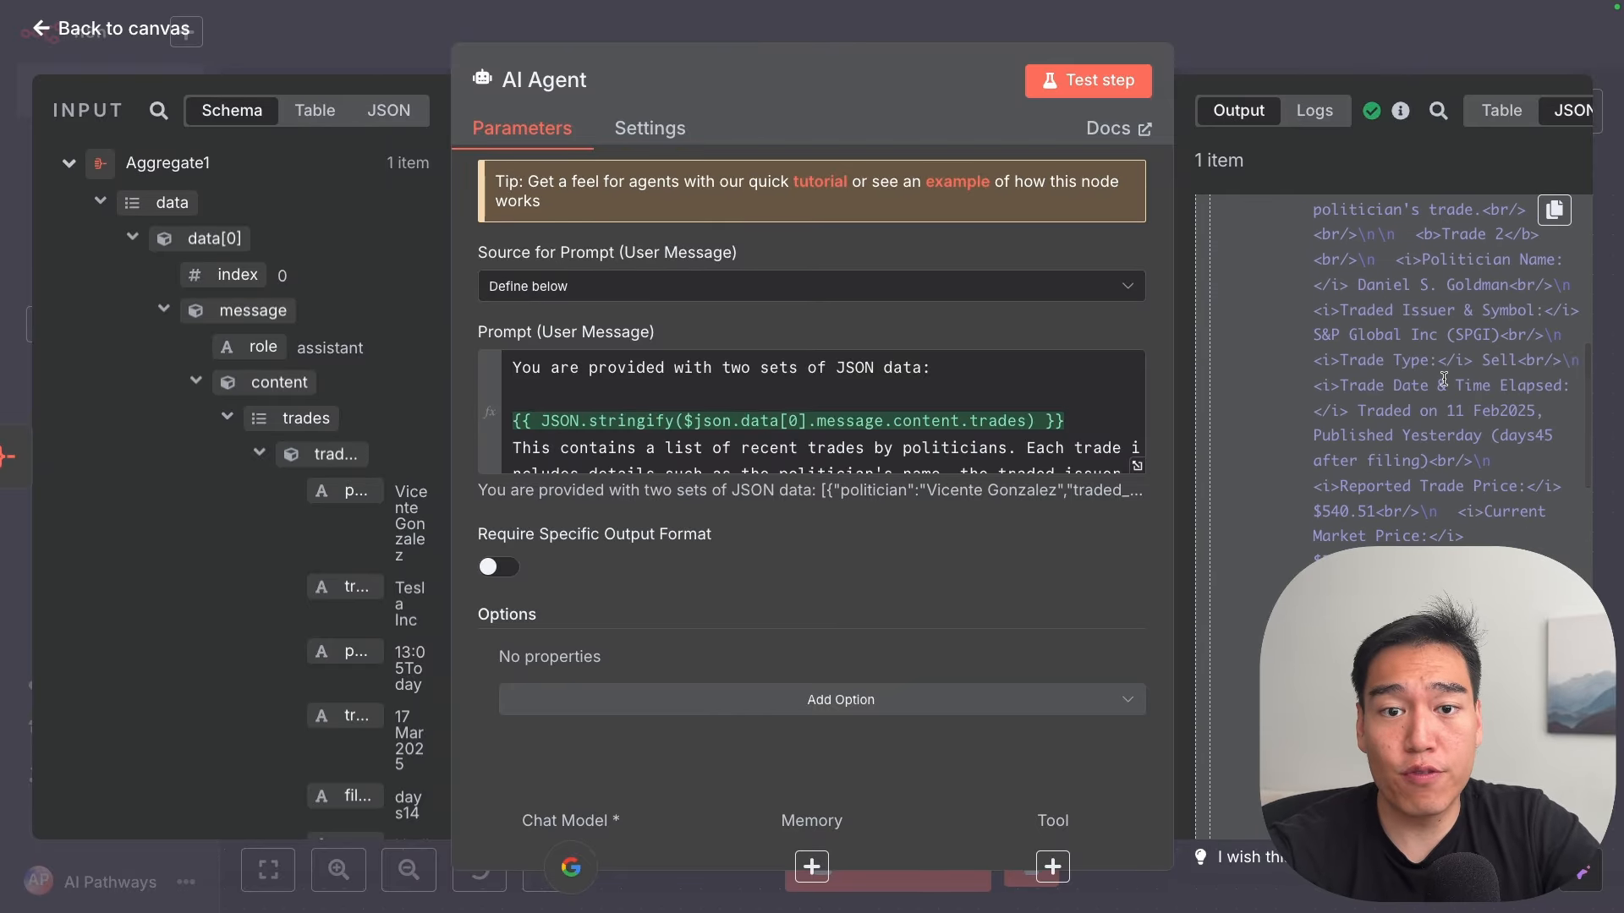
scroll(1444, 379, "down", 3)
left_click(1372, 31)
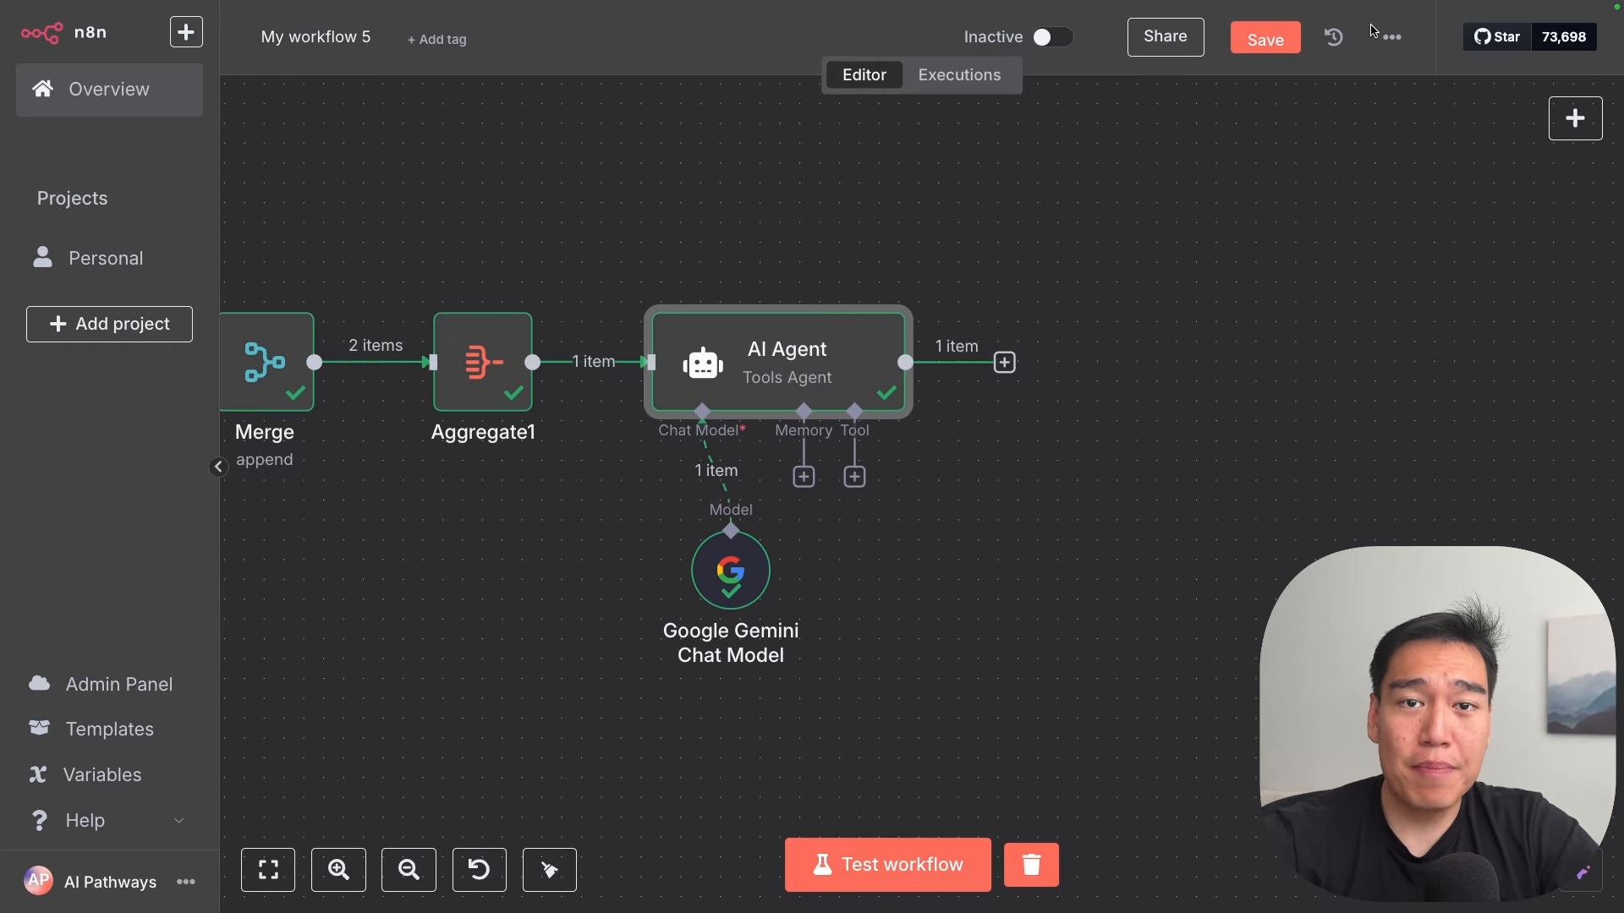
mouse_move(759, 359)
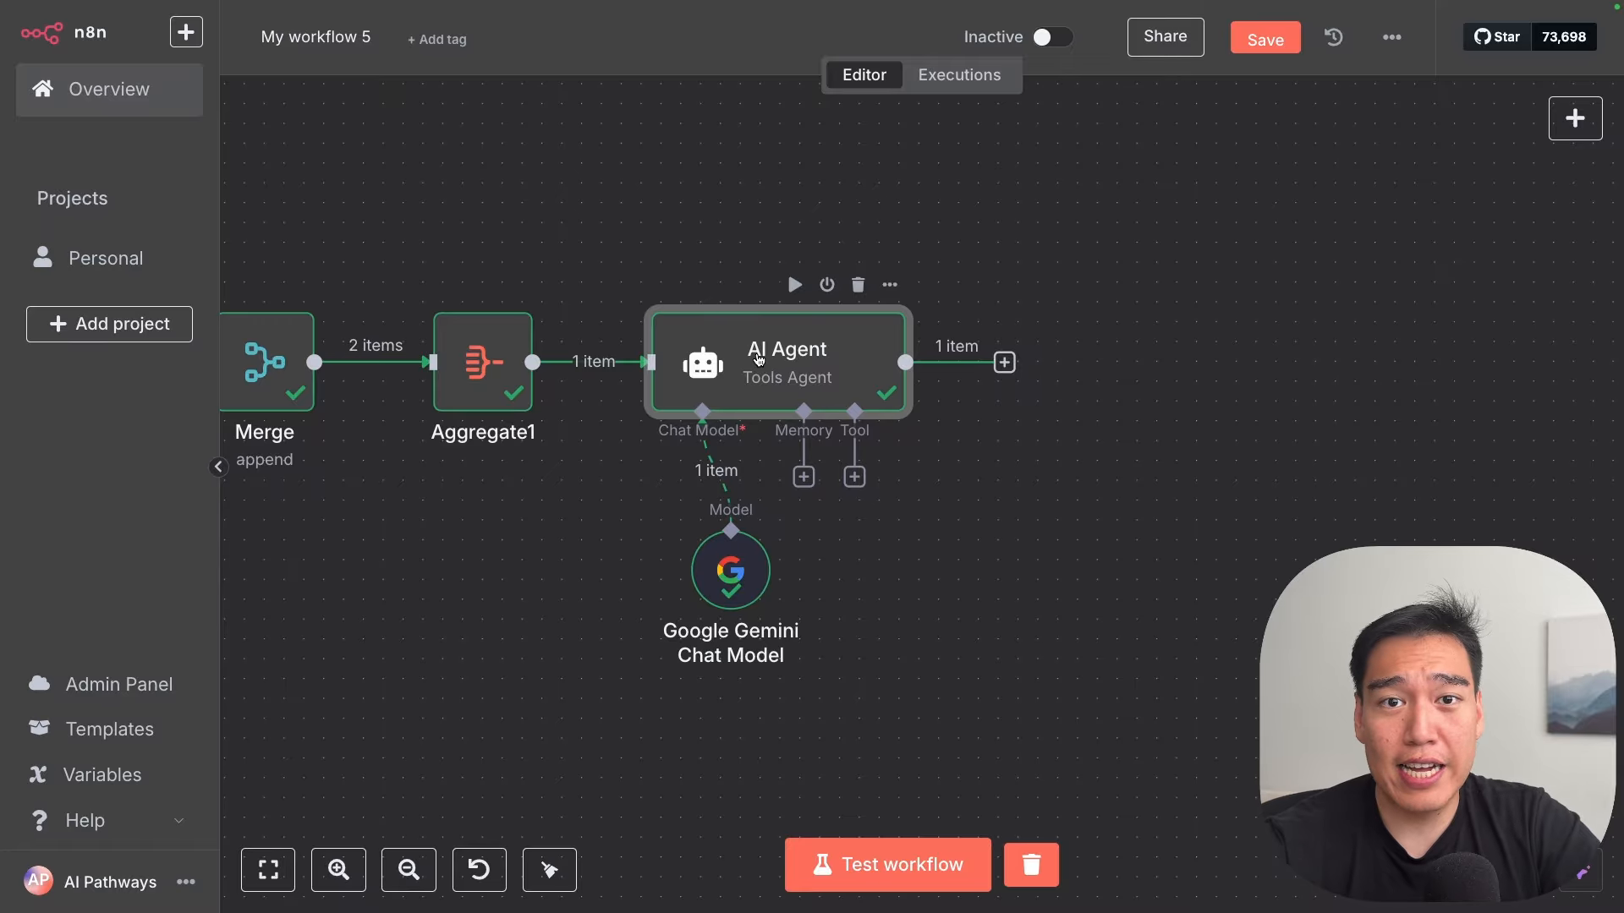
Step: Add a Telegram node that sends a text message after the AI Agent, and return to the canvas
left_click(1003, 362)
type("telegra")
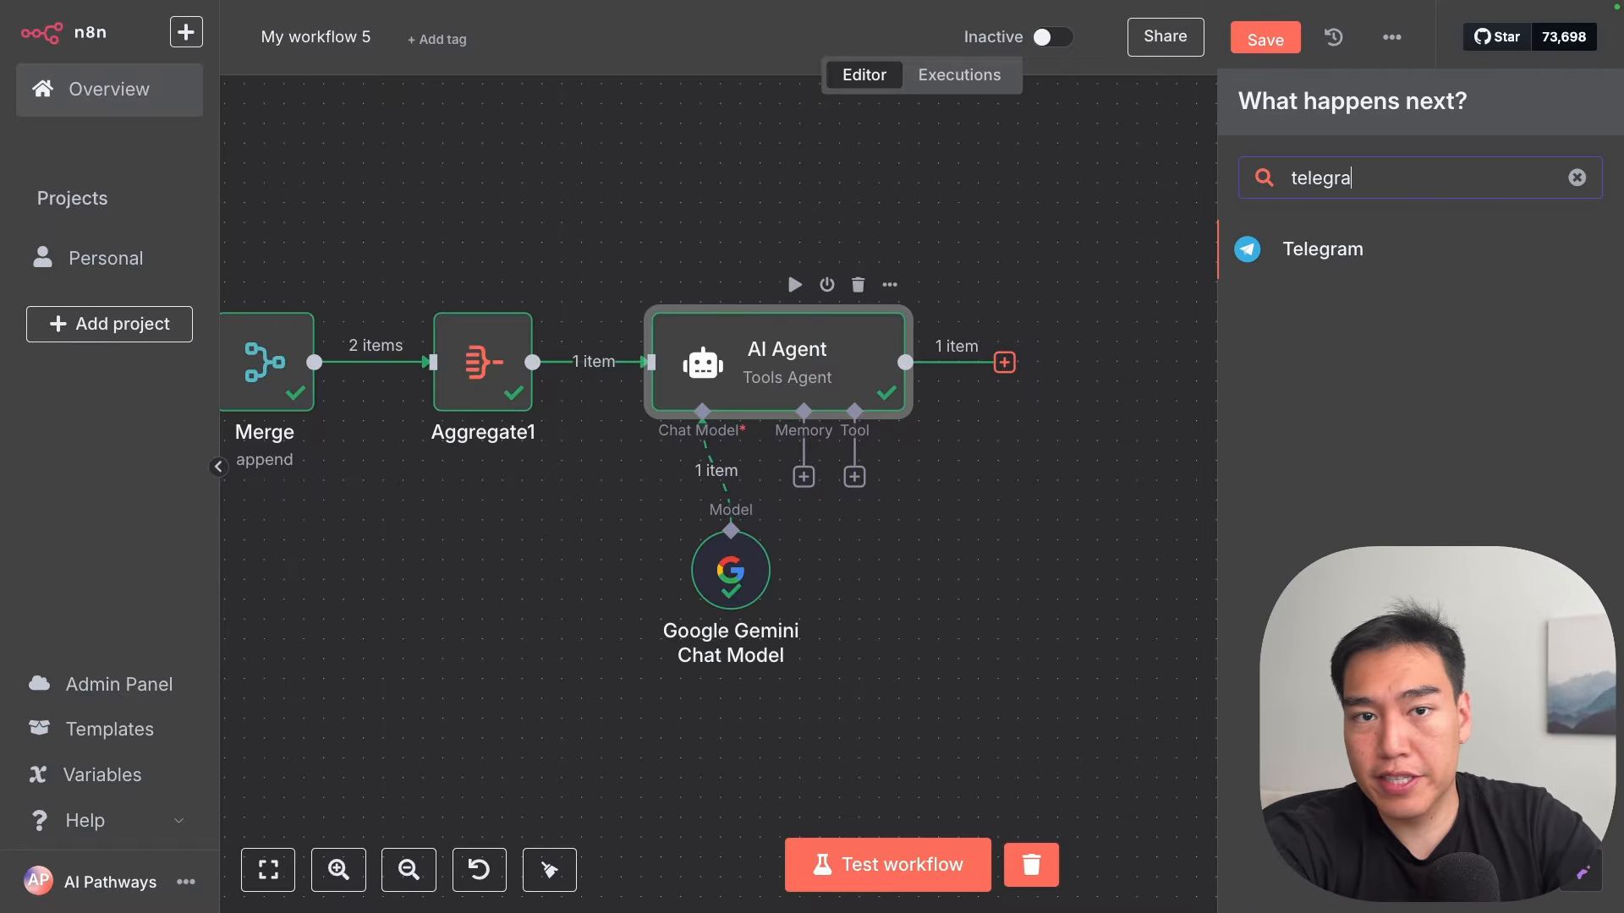
key("Return")
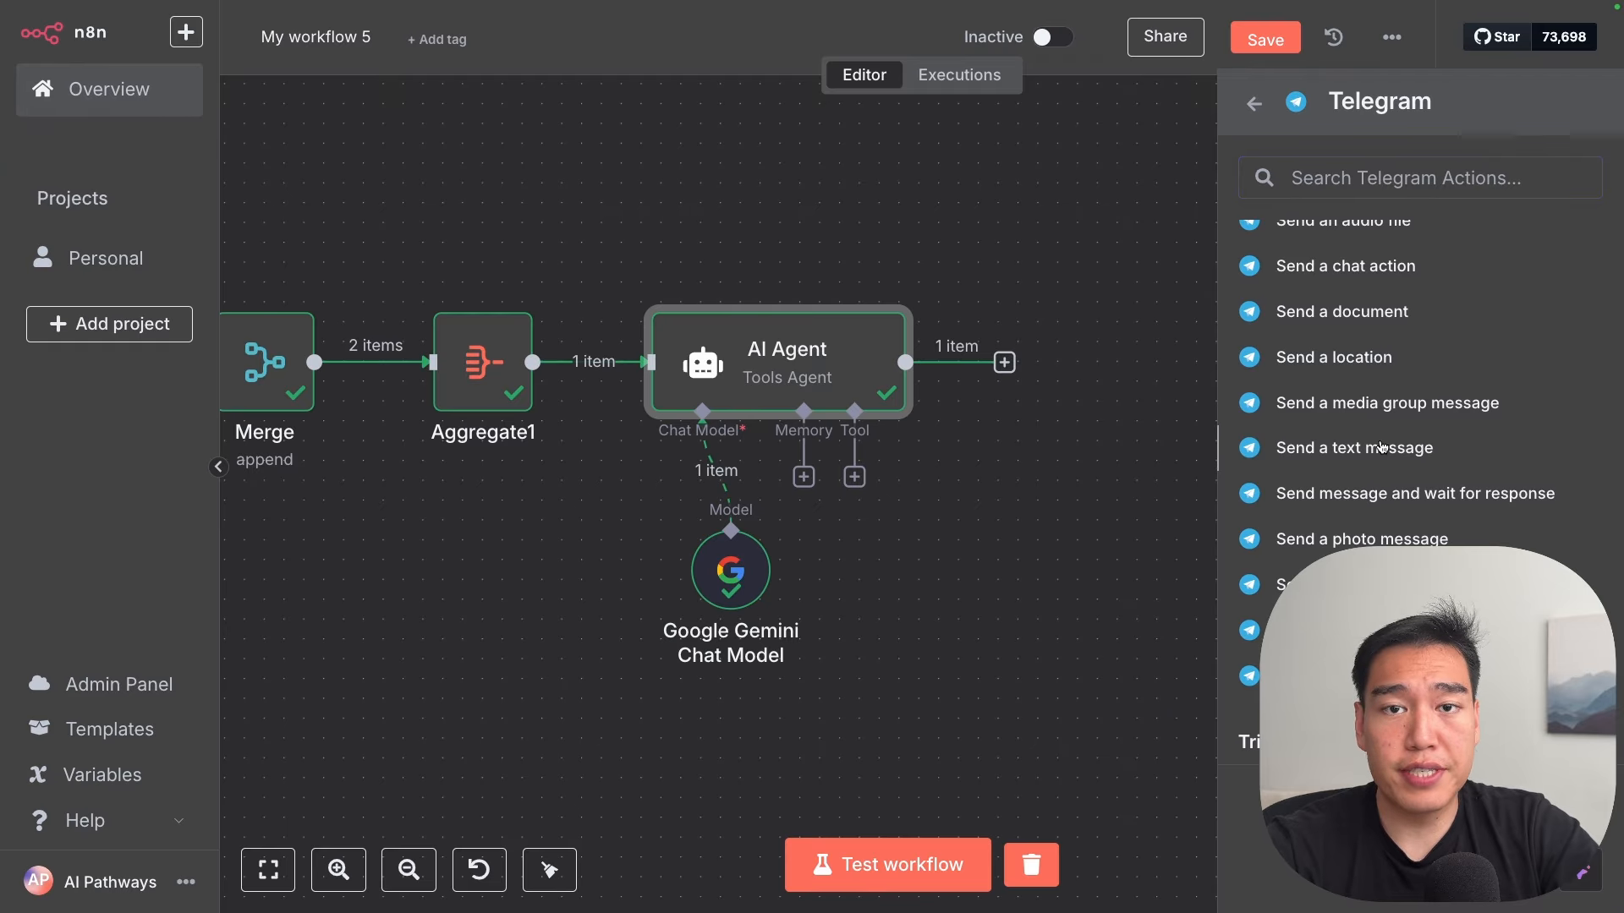
left_click(1381, 448)
key("Escape")
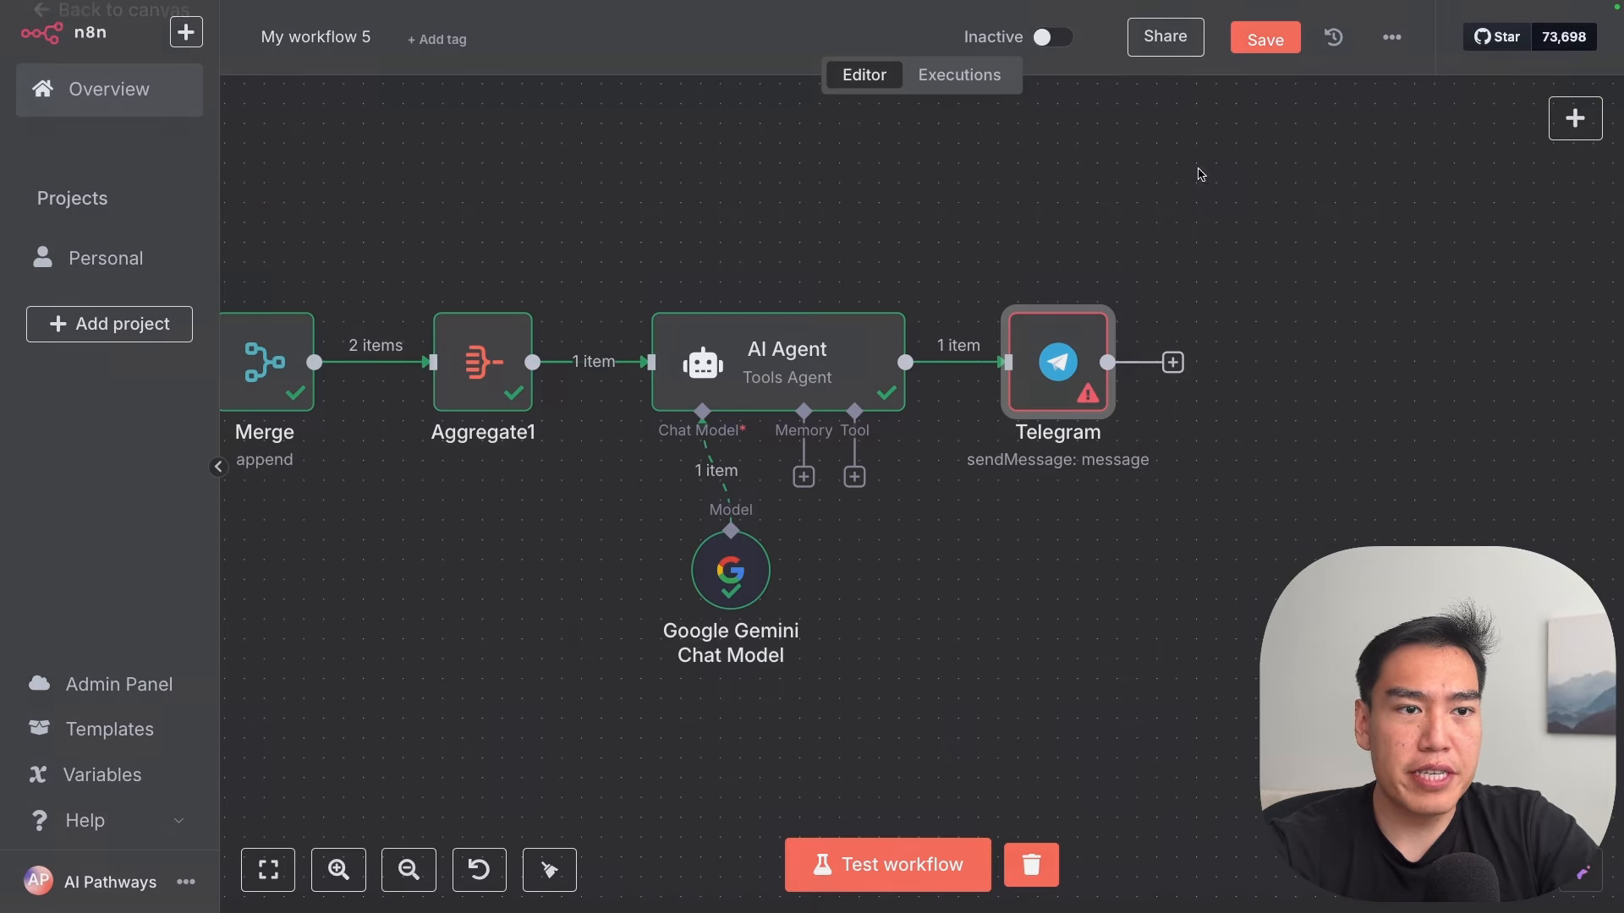
Step: Connect the Telegram Trigger's output to the input of the HTTP Request node beside the Schedule Trigger
scroll(473, 647, "left", 15)
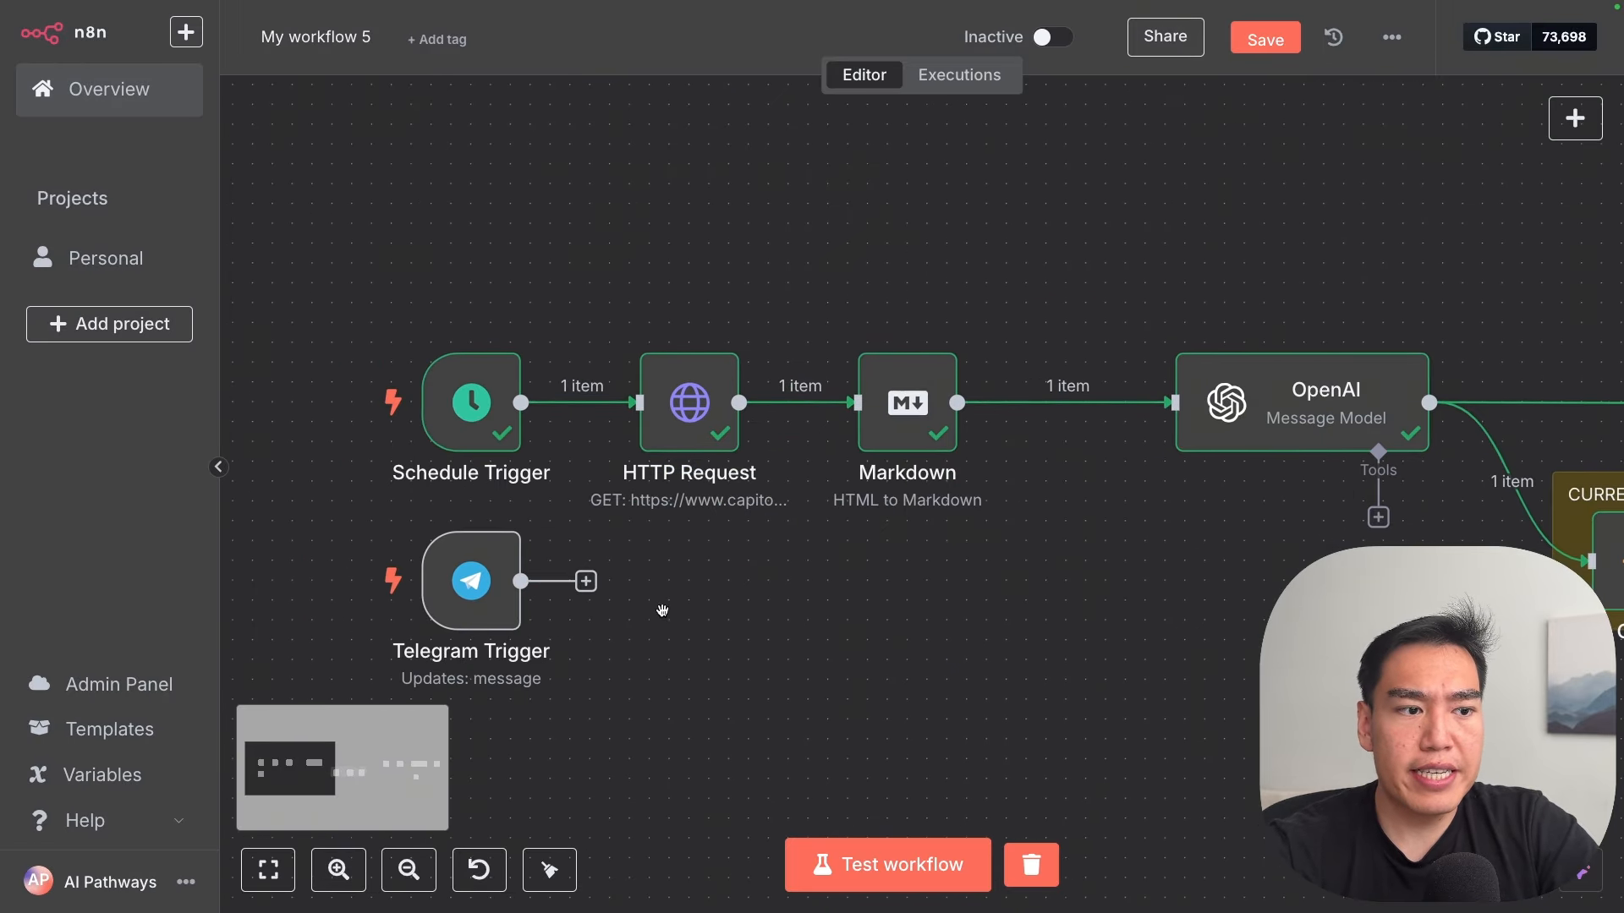
left_click_drag(529, 582, 640, 417)
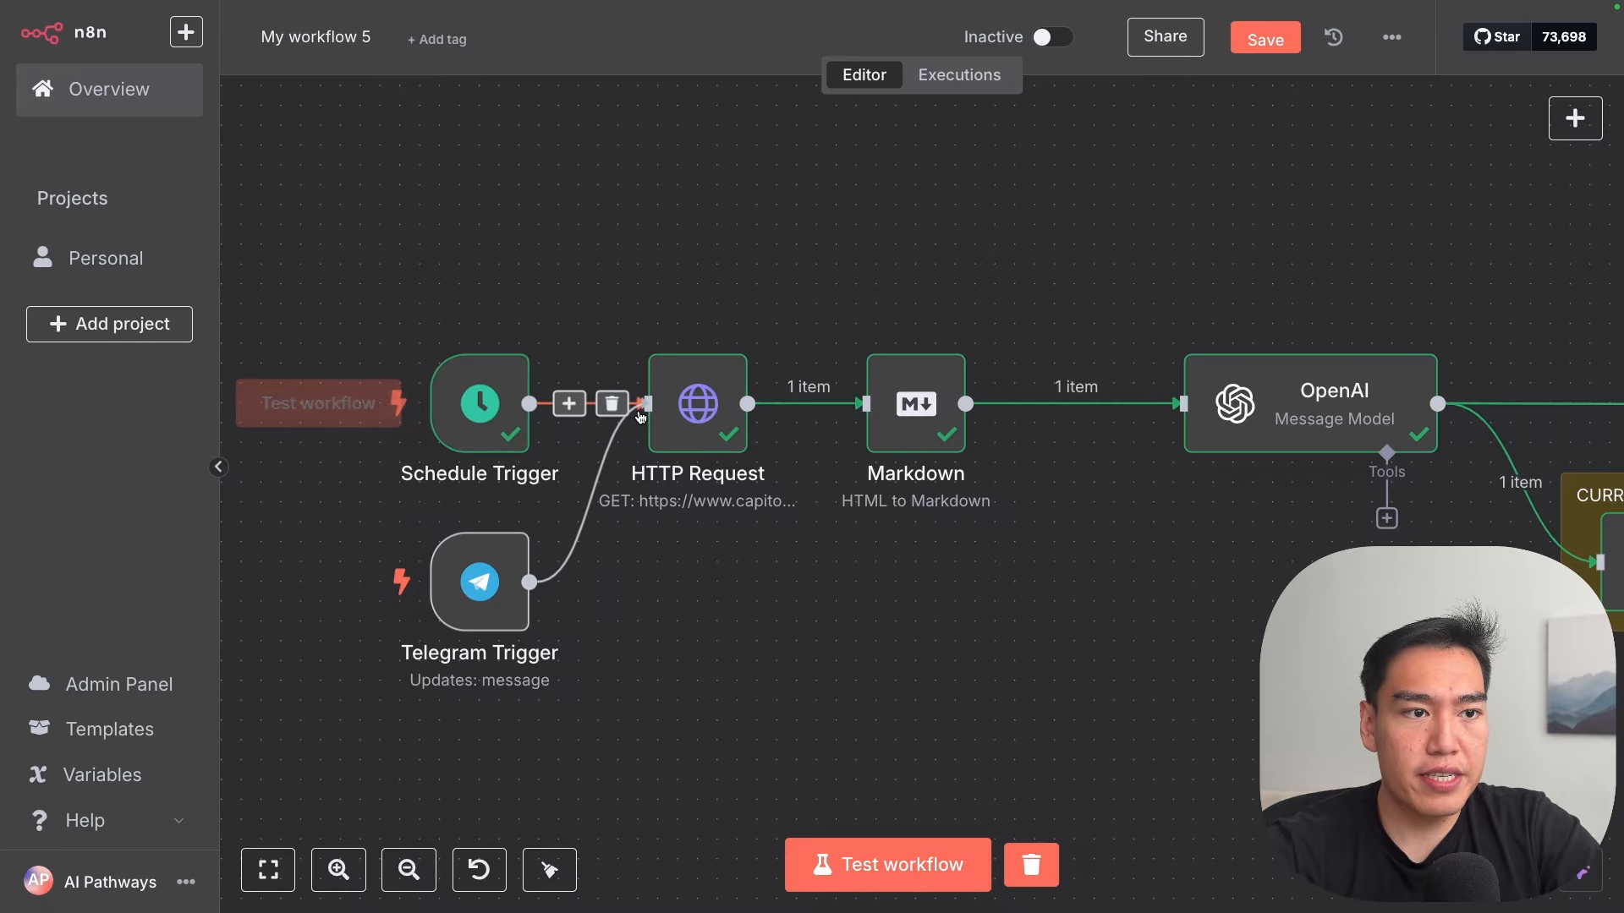
Step: Map the AI Agent's output field into the Text of the Telegram send message node as {{ $json.output }}
scroll(773, 616, "right", 20)
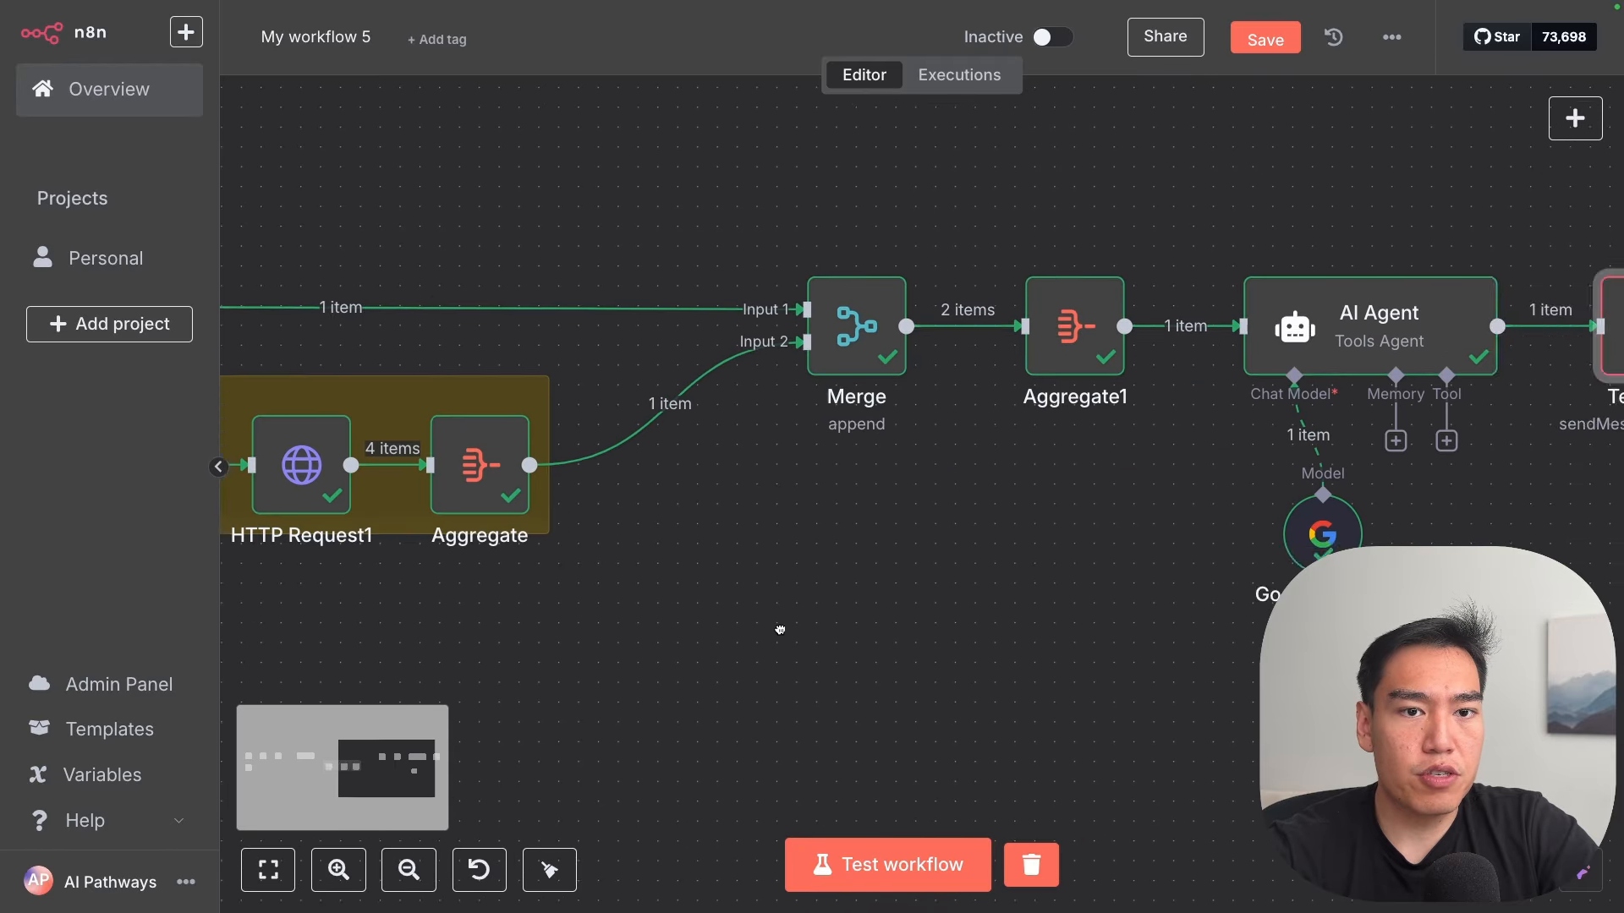
scroll(780, 630, "right", 15)
double_click(1057, 347)
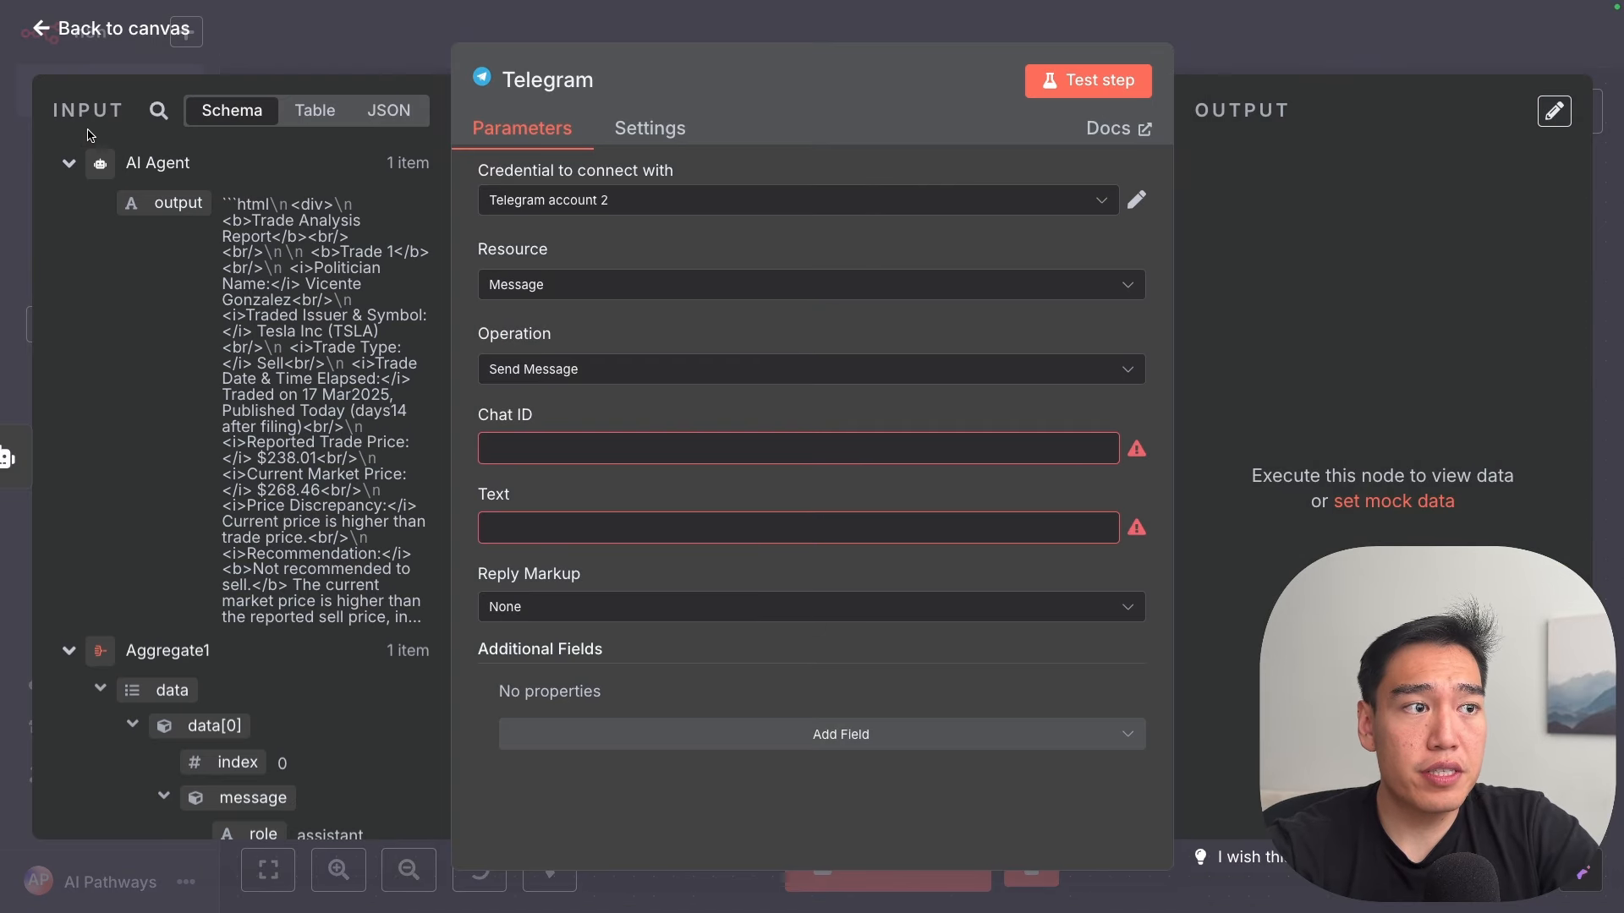
left_click_drag(178, 203, 531, 526)
Step: Check the Telegram Trigger's input data for usable fields, set the Telegram node's Chat ID to 1, and return to the canvas
scroll(200, 372, "down", 6)
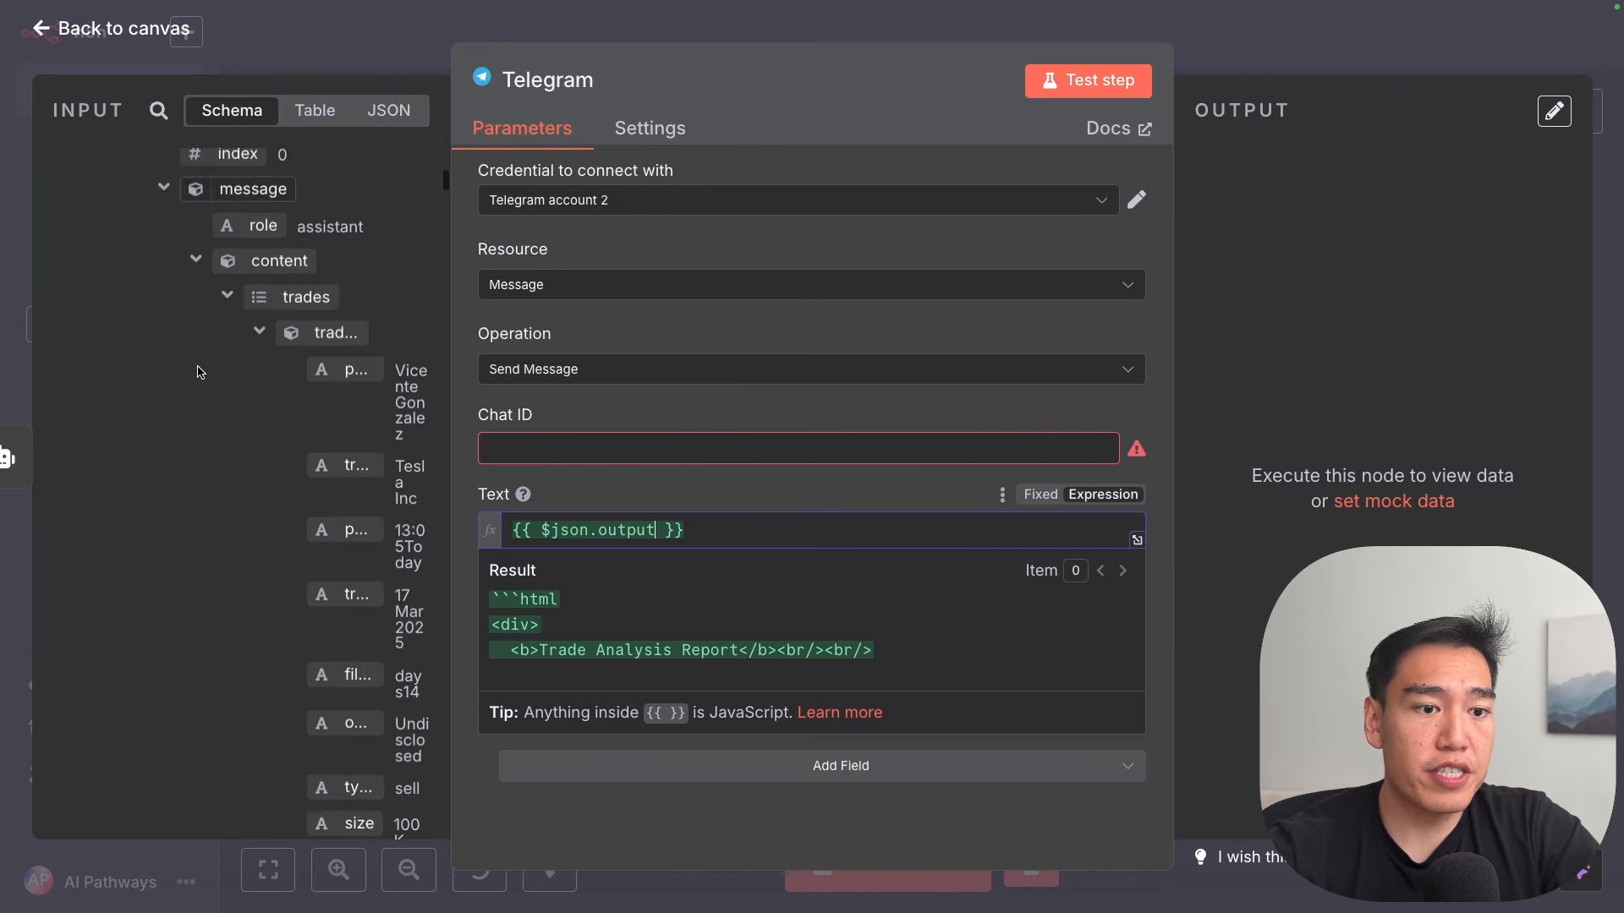
scroll(200, 372, "down", 10)
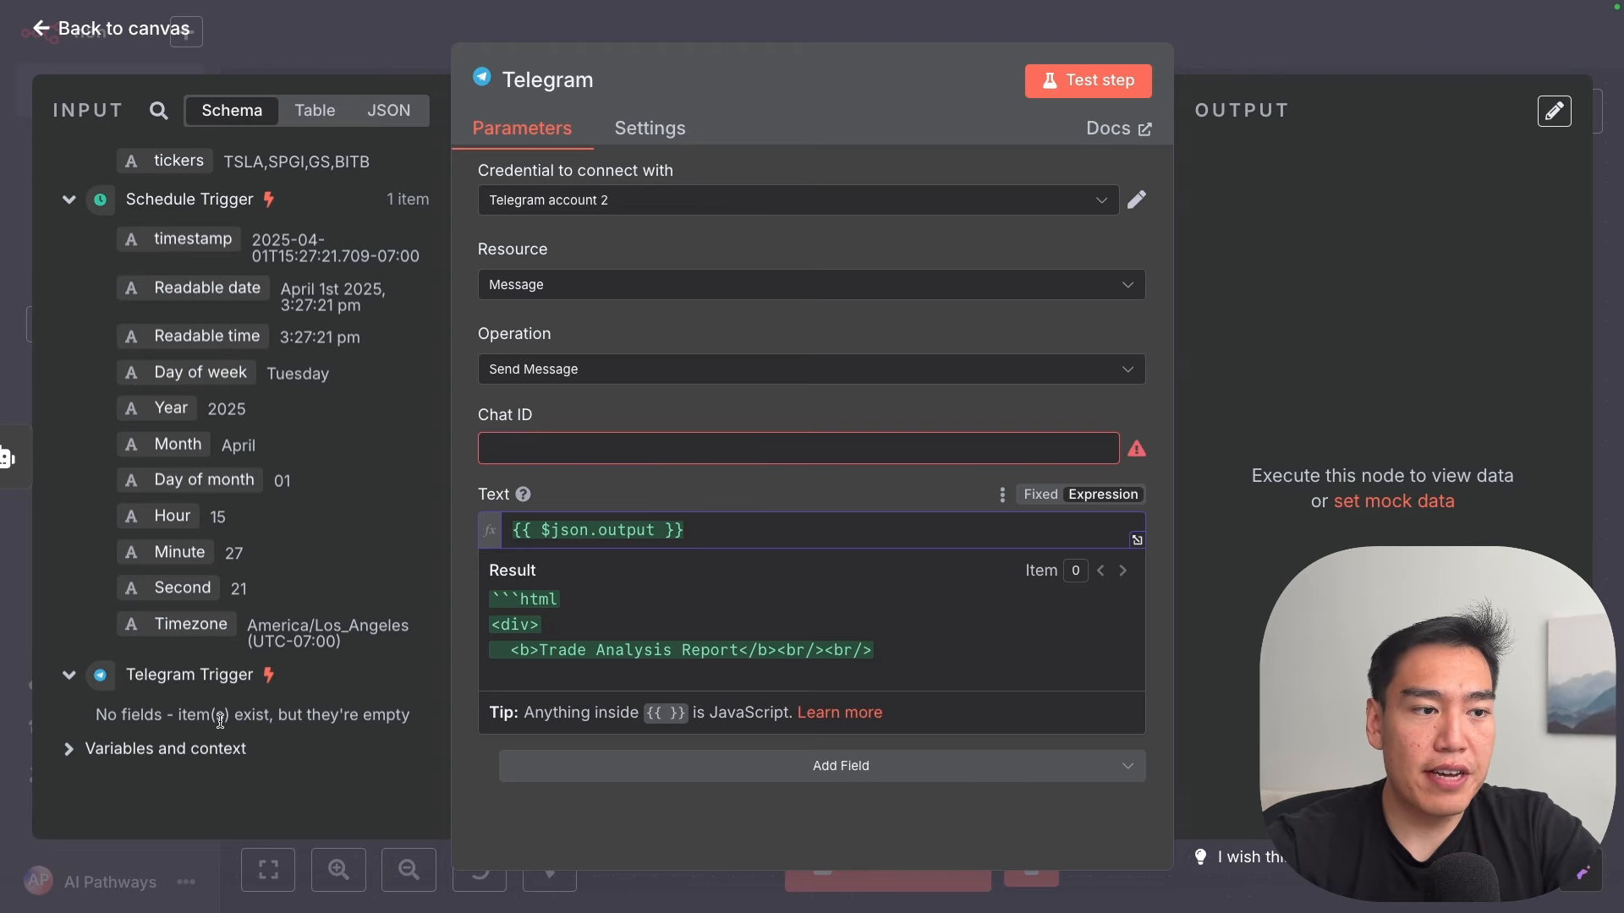
left_click(631, 452)
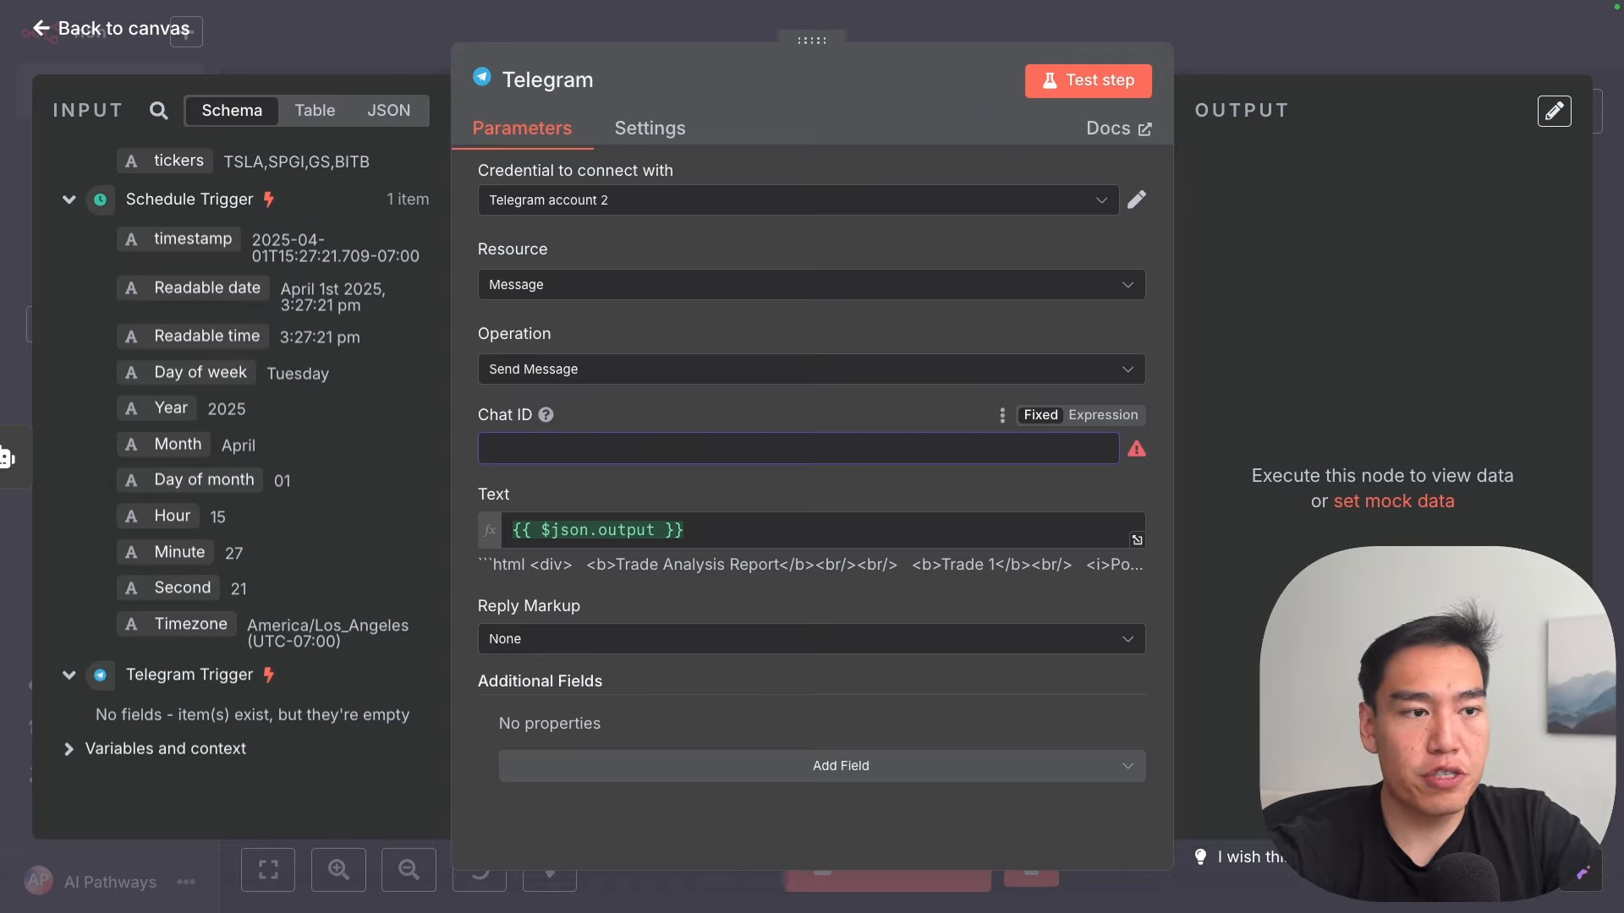
type("1")
left_click(1492, 53)
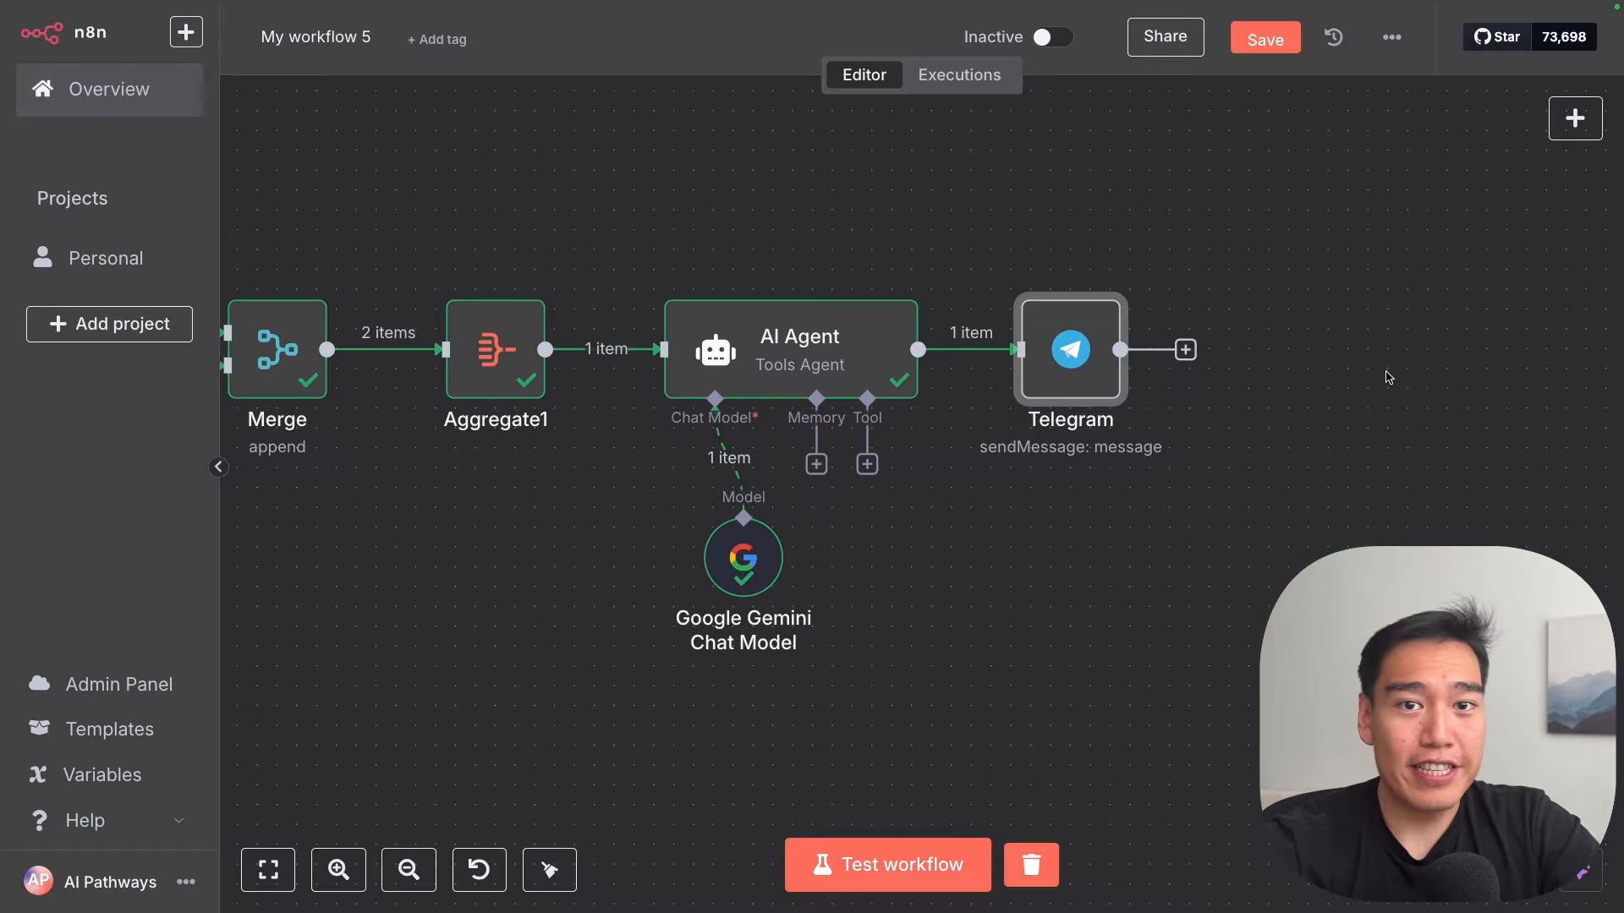